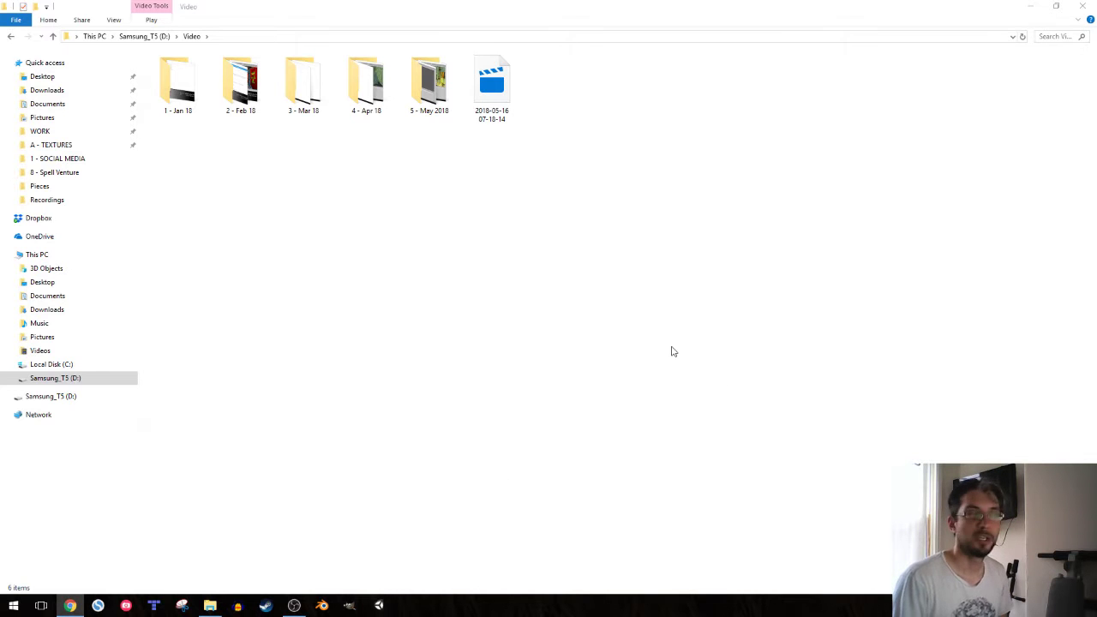
# - Minimize File Explorer and centre the Unity loading window while the SpellVenture project opens
pyautogui.click(1030, 7)
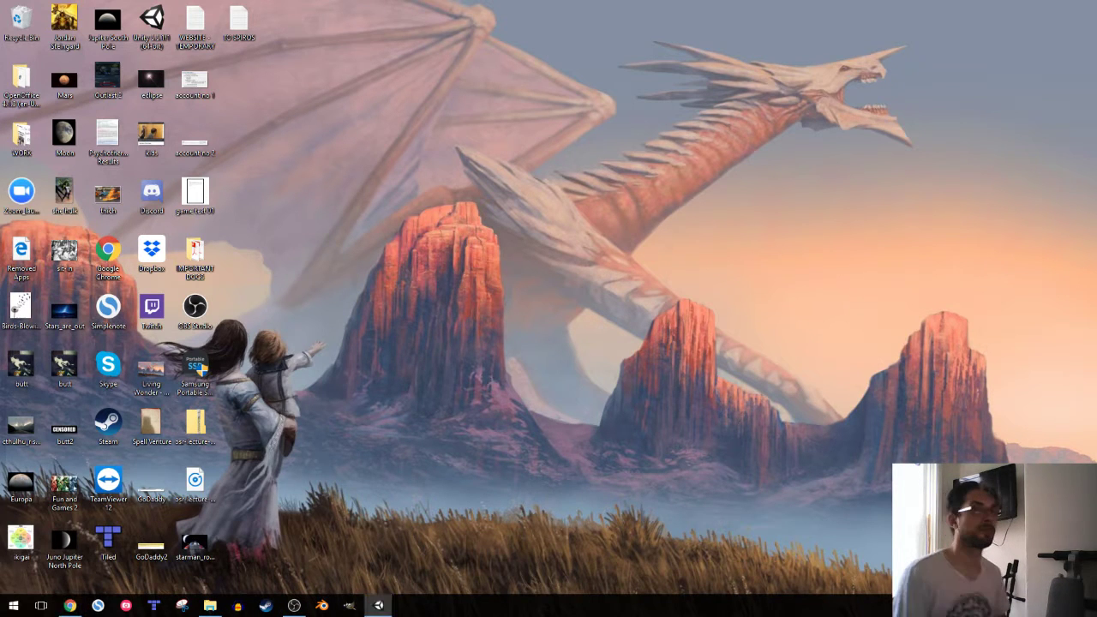
pyautogui.moveTo(1031, 118); pyautogui.dragTo(548, 118)
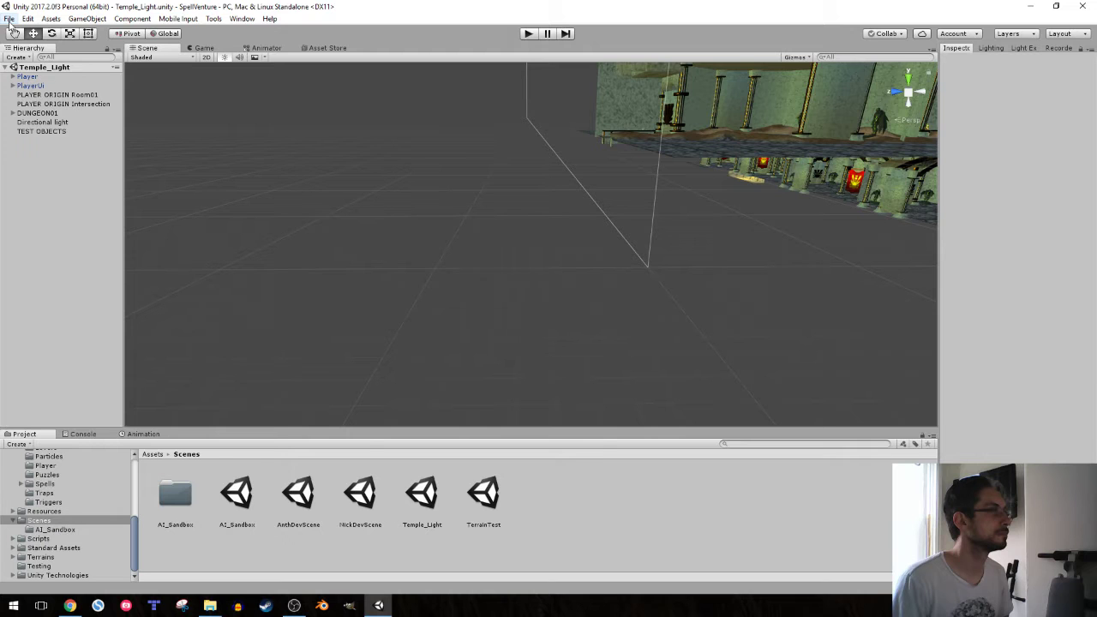
# - Open the AI_Sandbox scene from the Project Scenes folder in place of Temple_Light
pyautogui.keyDown('alt'); pyautogui.moveTo(257, 171); pyautogui.dragTo(427, 269); pyautogui.keyUp('alt')
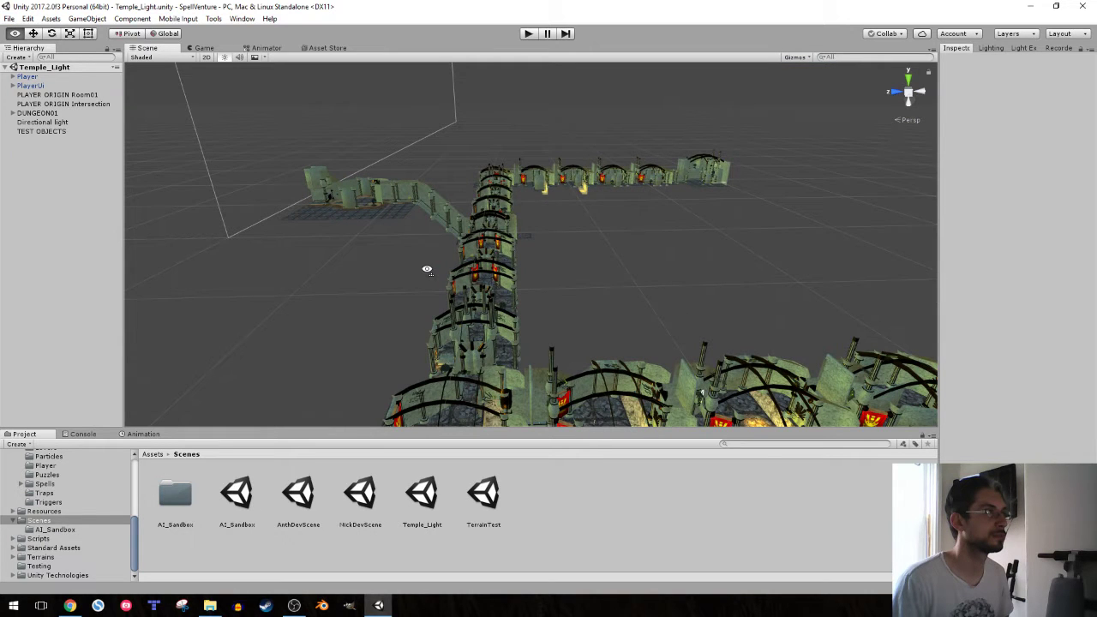
pyautogui.keyDown('alt'); pyautogui.moveTo(427, 269); pyautogui.dragTo(137, 277); pyautogui.keyUp('alt')
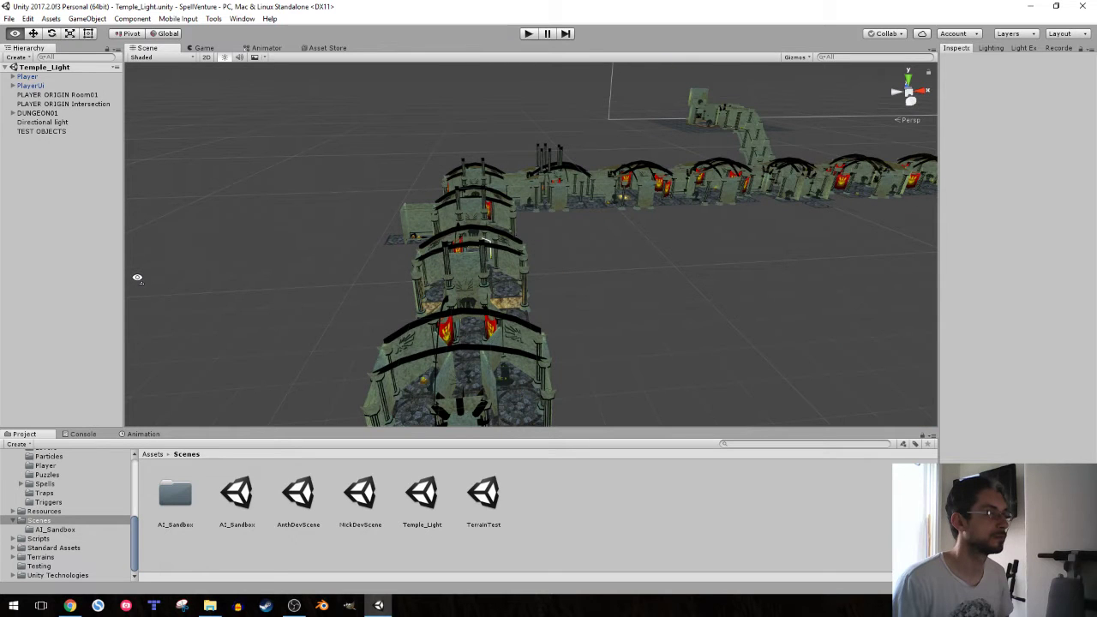
pyautogui.click(236, 495)
pyautogui.doubleClick(237, 497)
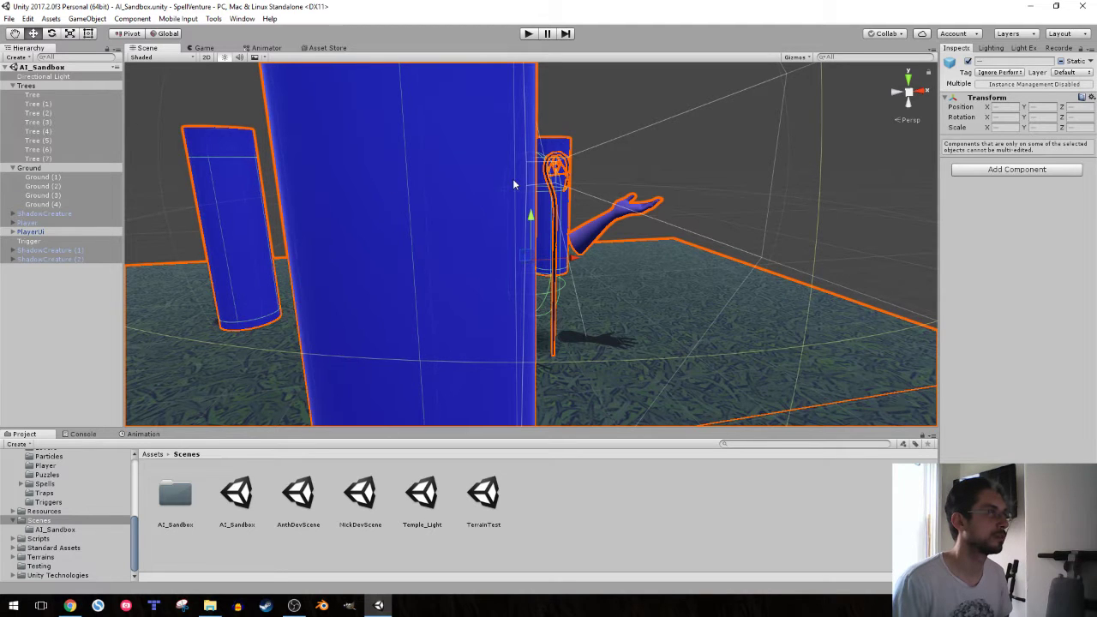
# - Frame the blue pillars and ground in the Scene view and start play mode
pyautogui.moveTo(512, 179); pyautogui.dragTo(427, 165, button='right')
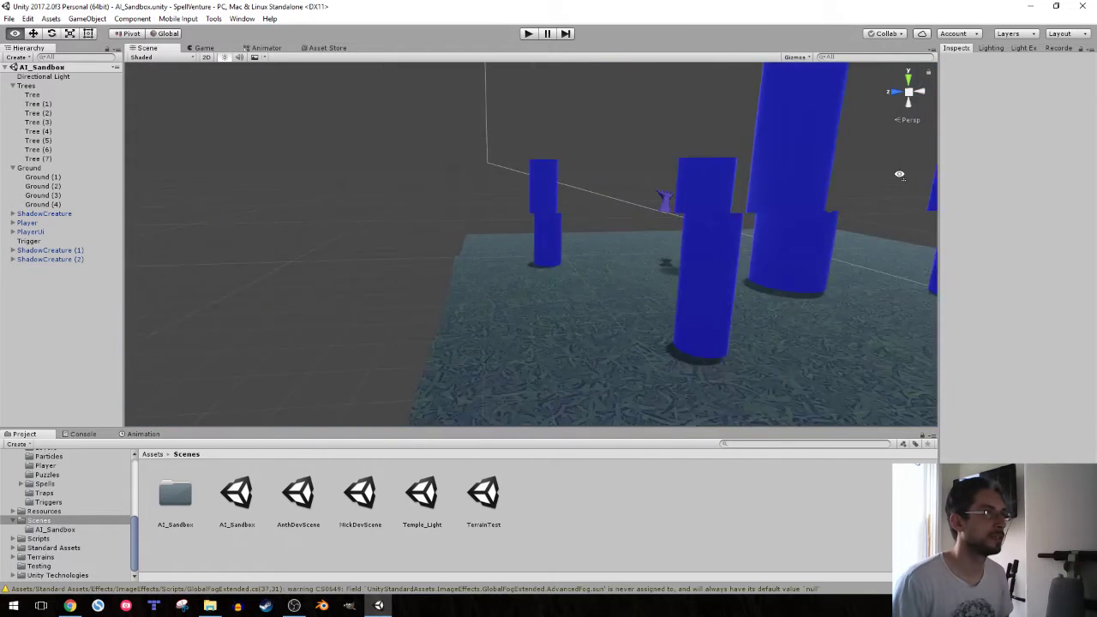
pyautogui.moveTo(427, 166); pyautogui.dragTo(1029, 228, button='right')
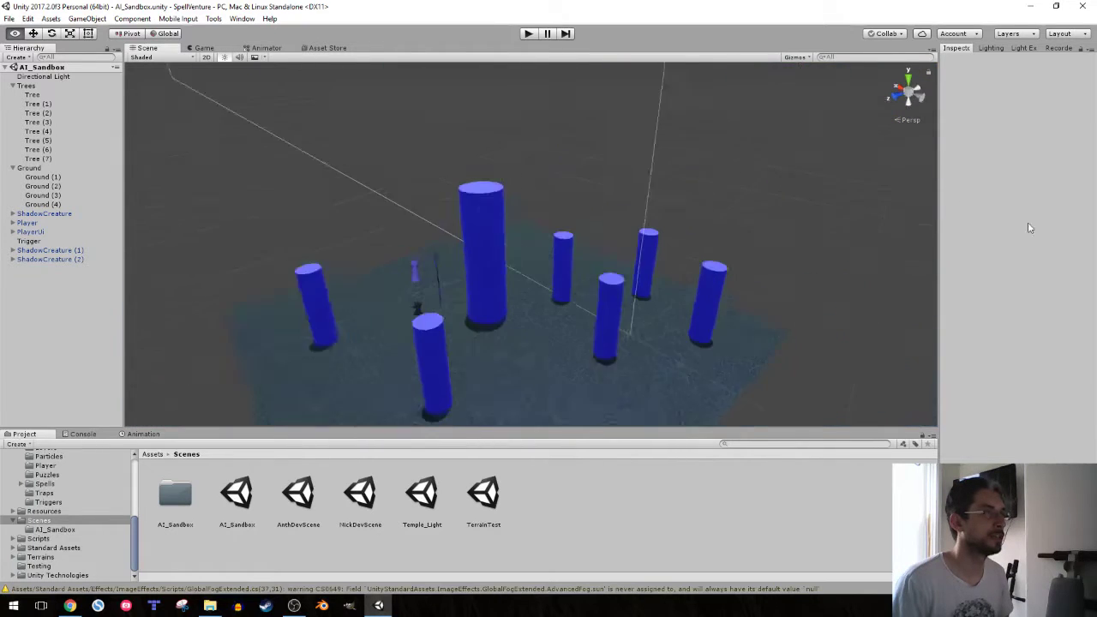
pyautogui.click(530, 34)
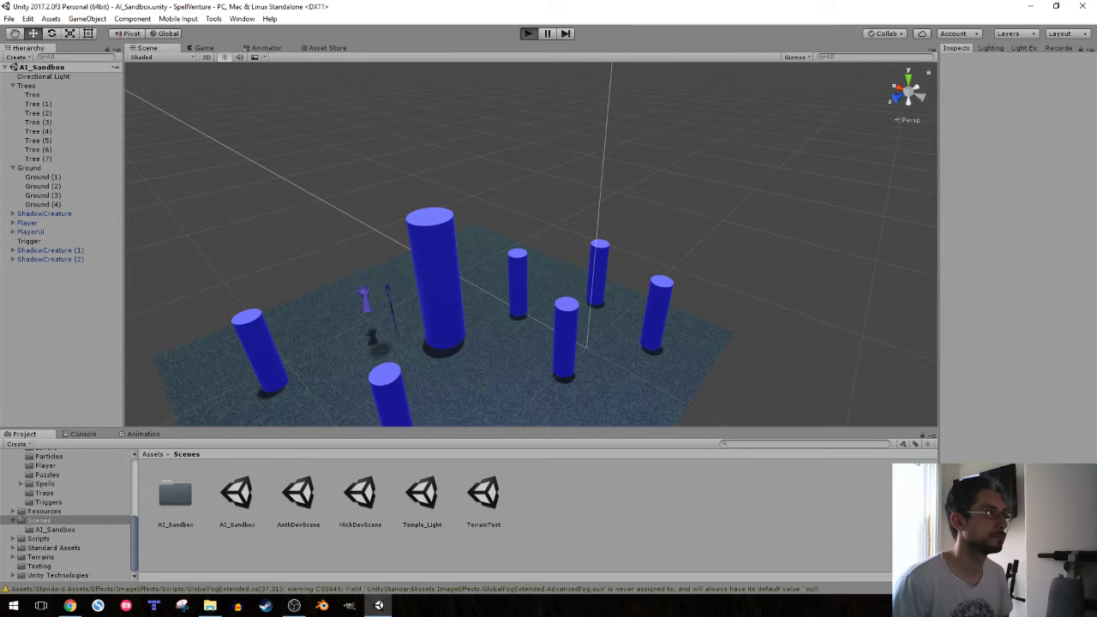
# - Walk the player among the blue pillars and cast the Light spell to spawn a glowing orb
pyautogui.press('s')
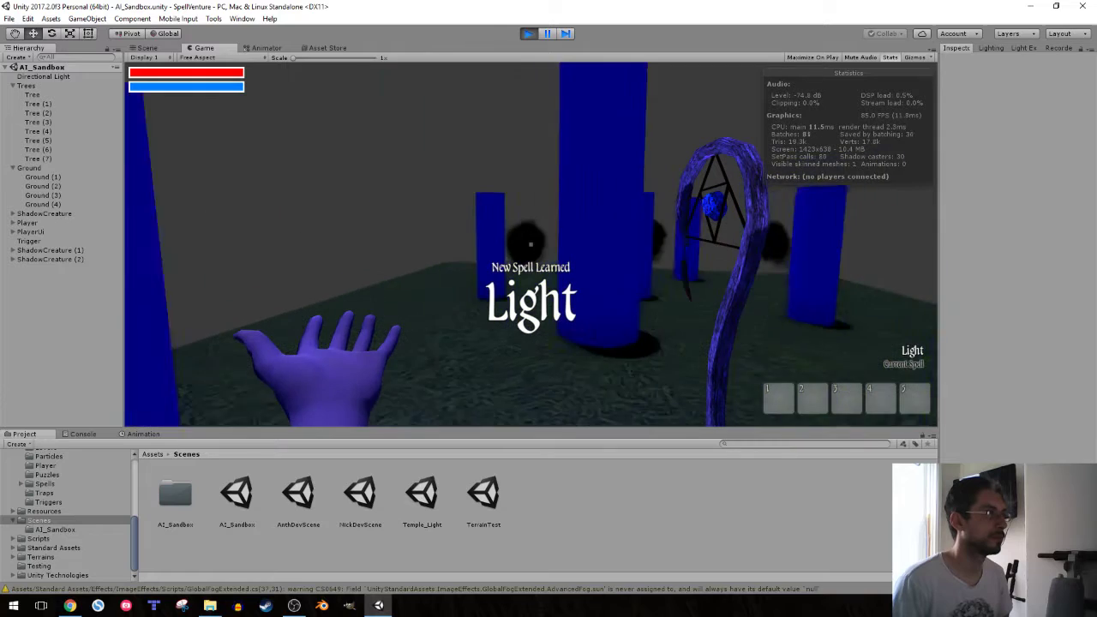
pyautogui.click(530, 245)
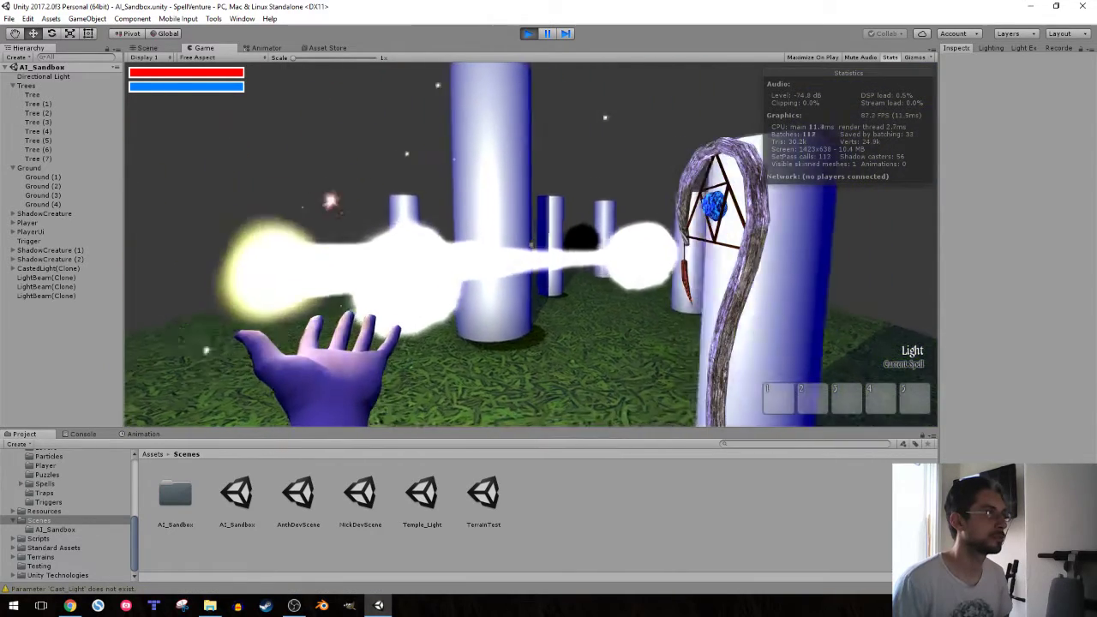
pyautogui.press('w')
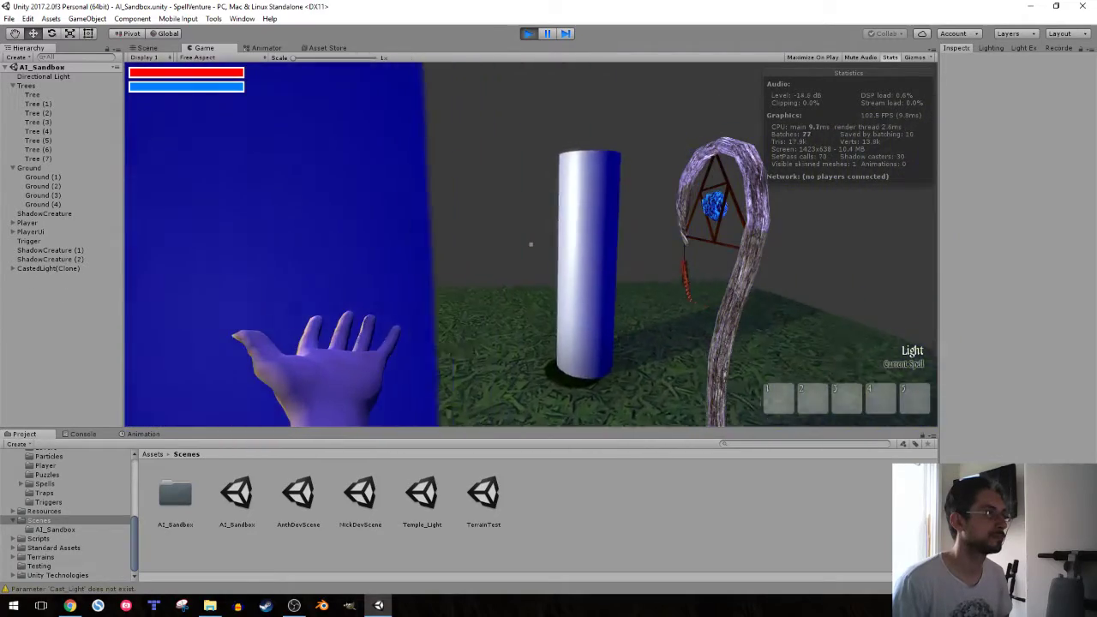
pyautogui.press('w')
pyautogui.press('w')
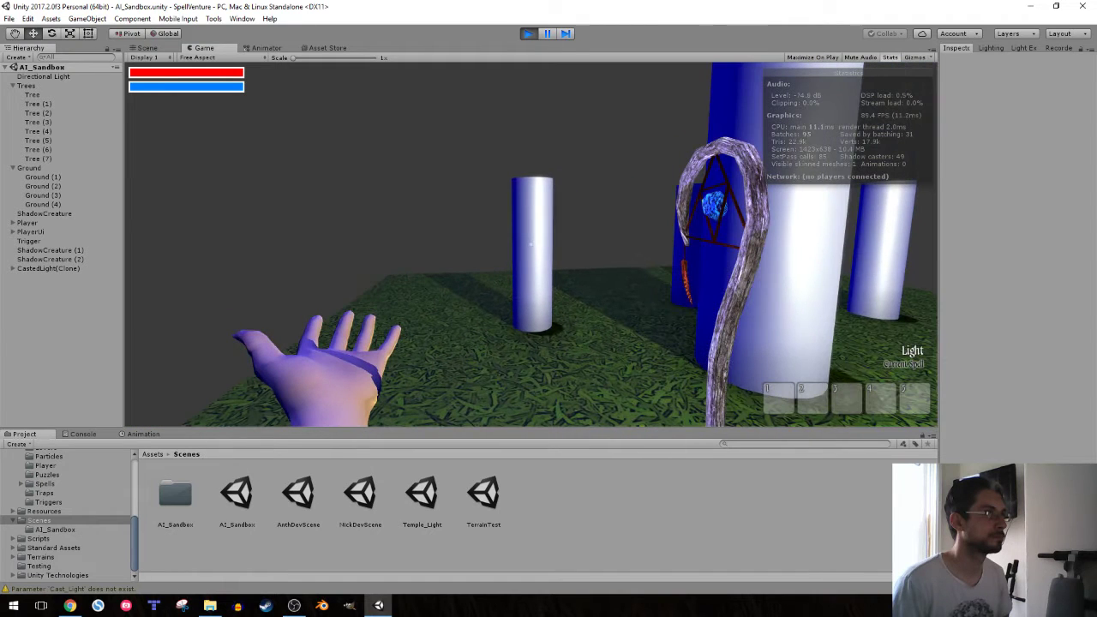
pyautogui.press('w')
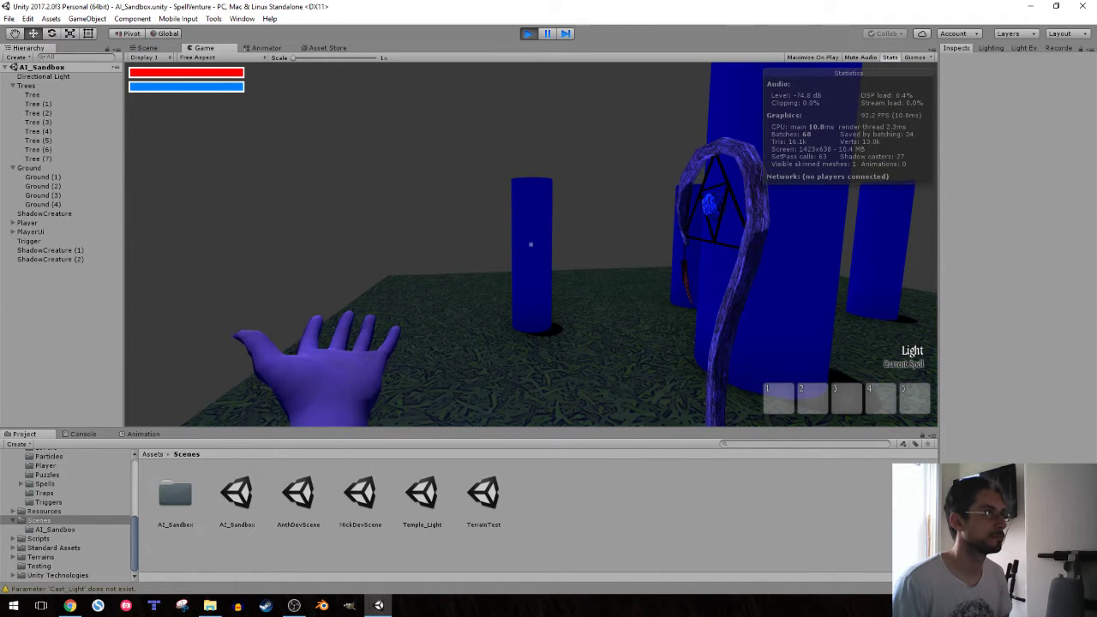
pyautogui.press('w')
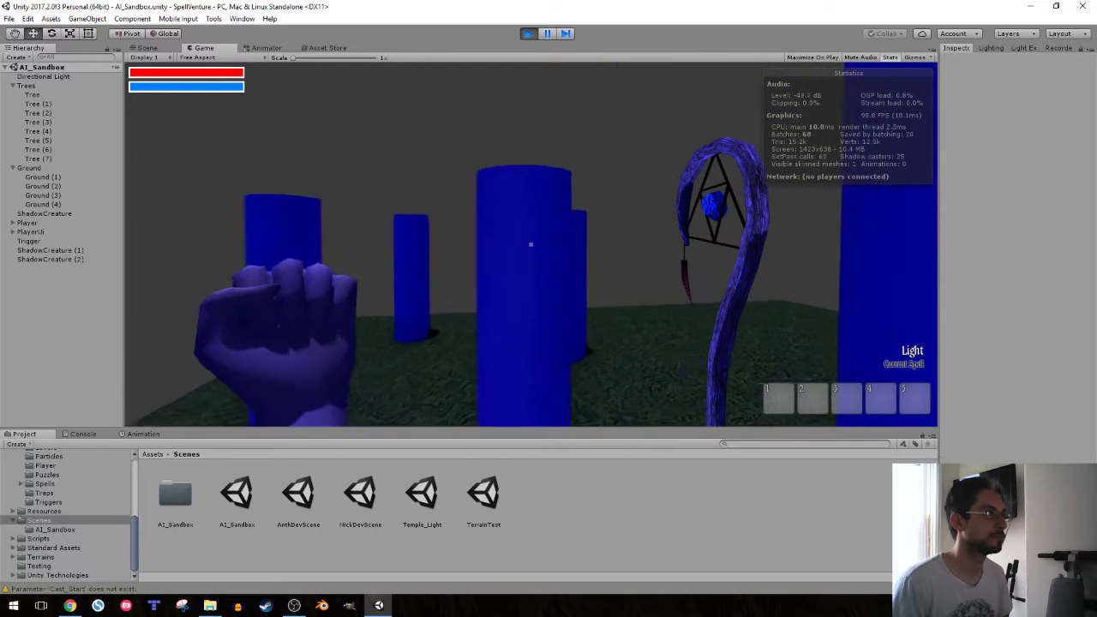
pyautogui.click(530, 244)
# - Walk past the glowing pillar toward the others, then stop the playtest
pyautogui.press('w')
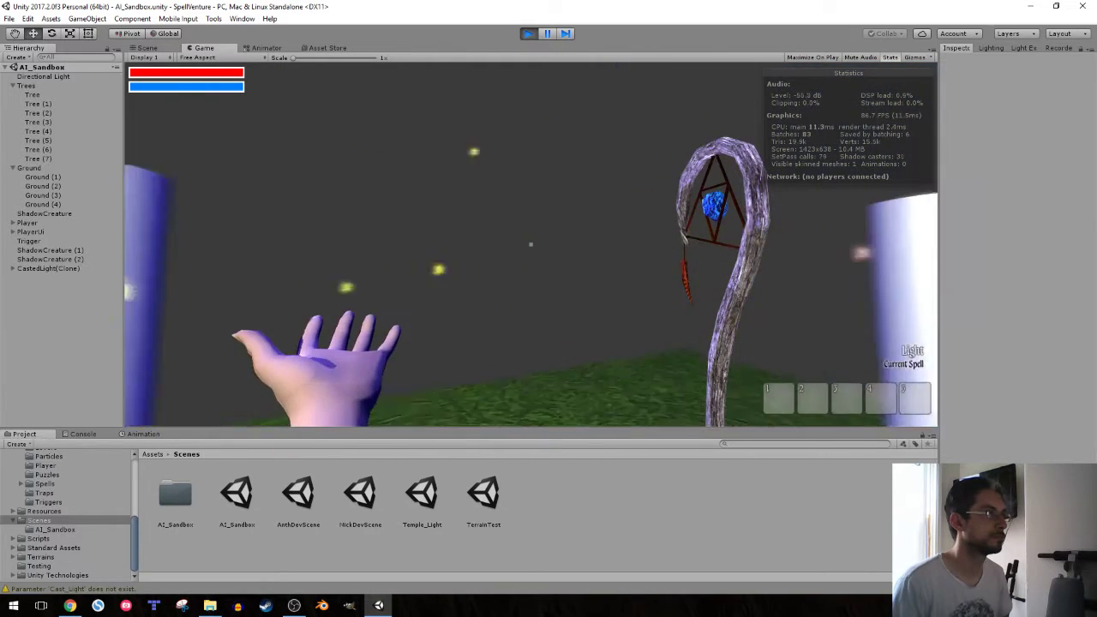
pyautogui.press('w')
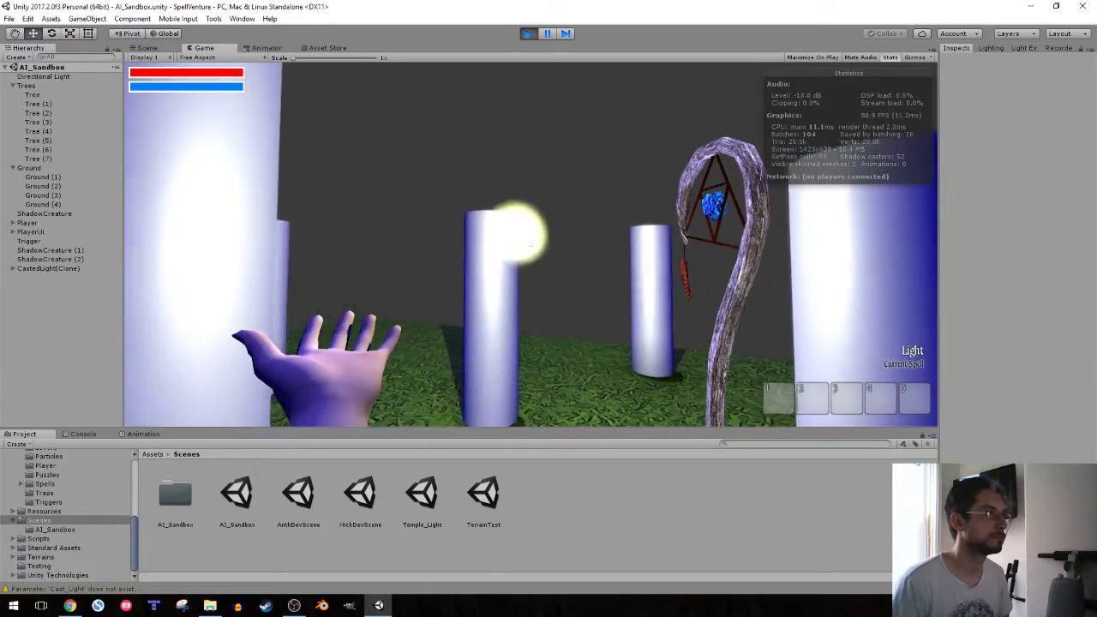
pyautogui.press('w')
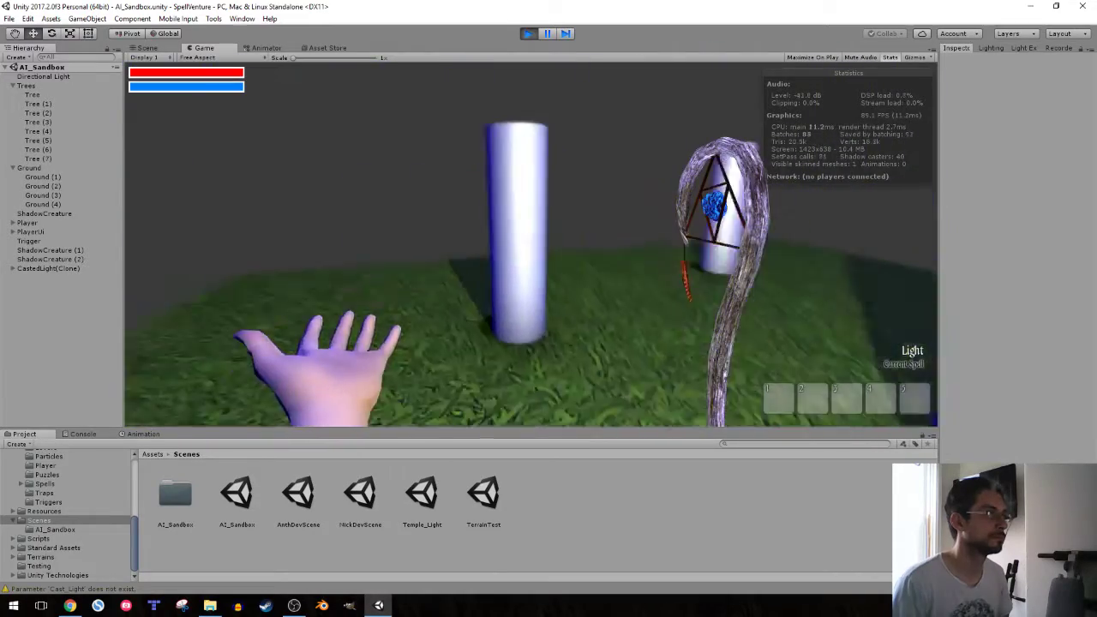
pyautogui.press('w')
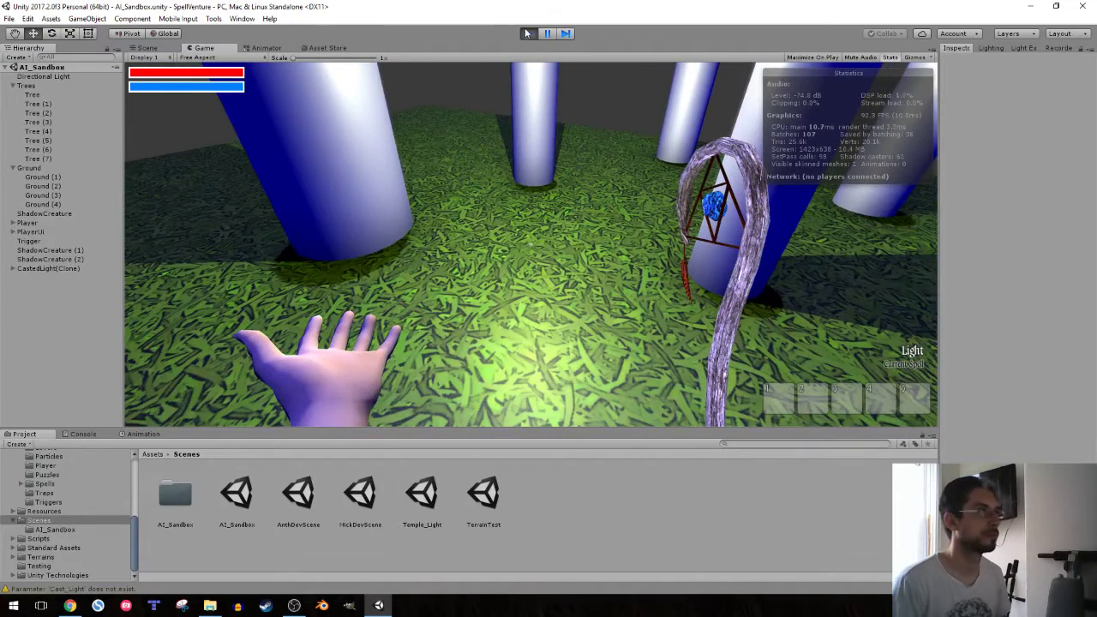
pyautogui.click(527, 32)
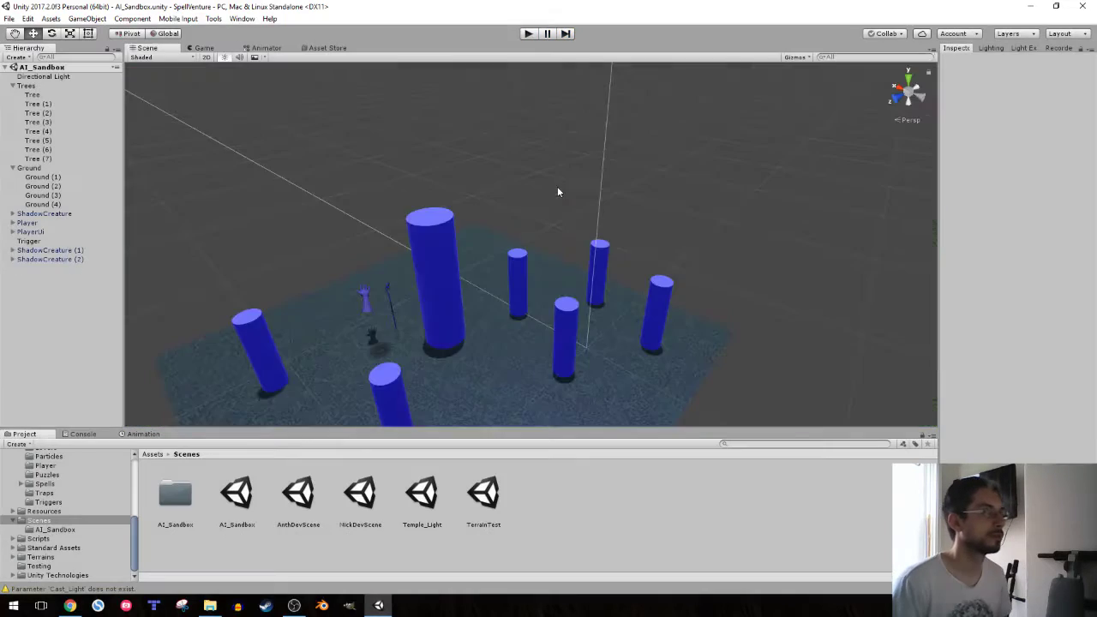
# - Inspect Trees, the scene root, Directional Light and ShadowCreature (2), select the Trees-to-ShadowCreature range, then clear the selection
pyautogui.keyDown('alt'); pyautogui.moveTo(552, 186); pyautogui.dragTo(521, 243); pyautogui.keyUp('alt')
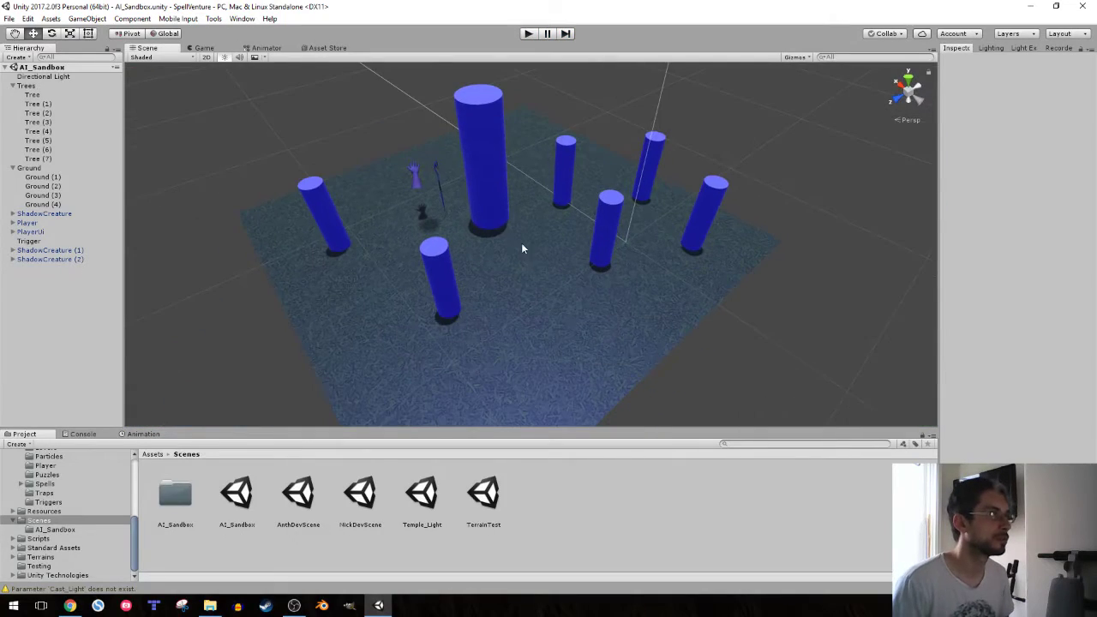
pyautogui.click(26, 85)
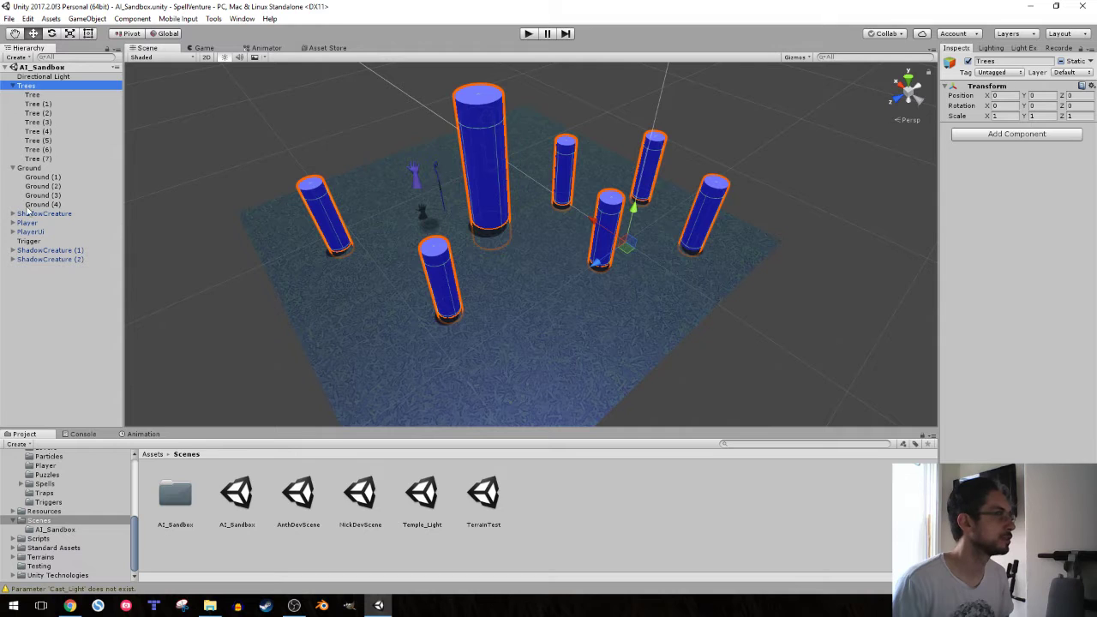
pyautogui.click(33, 68)
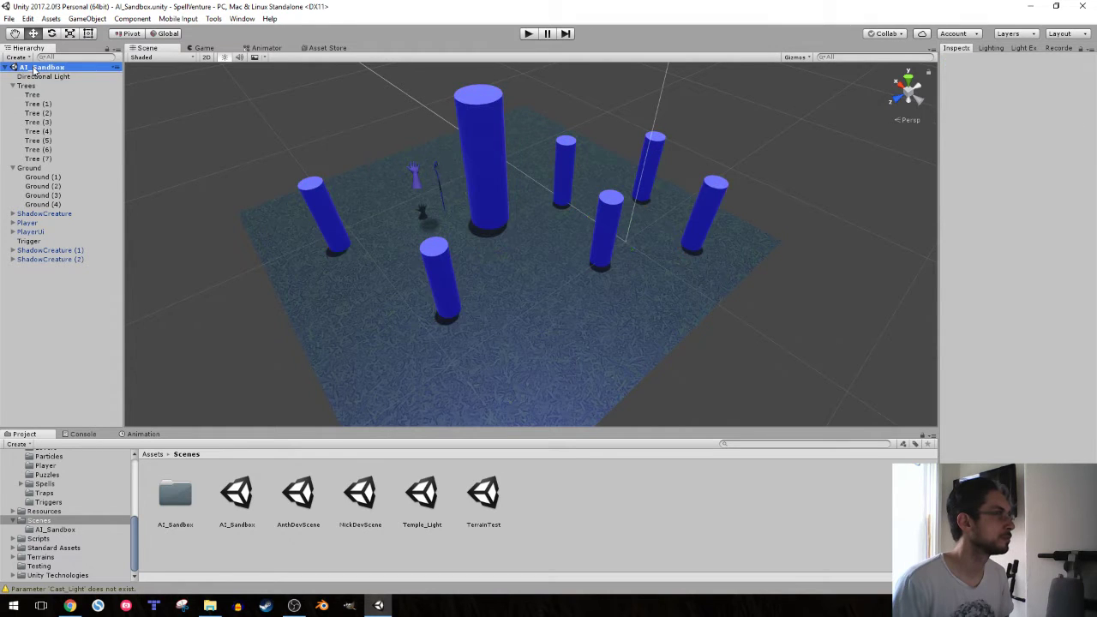
pyautogui.click(33, 76)
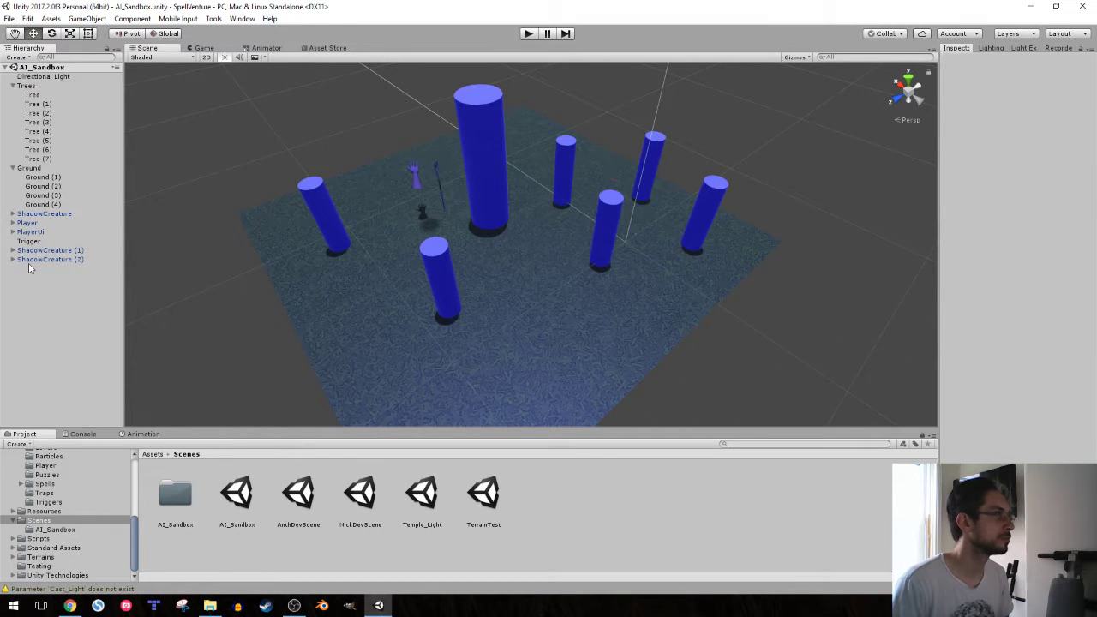
pyautogui.click(33, 261)
pyautogui.keyDown('shift'); pyautogui.click(38, 85); pyautogui.keyUp('shift')
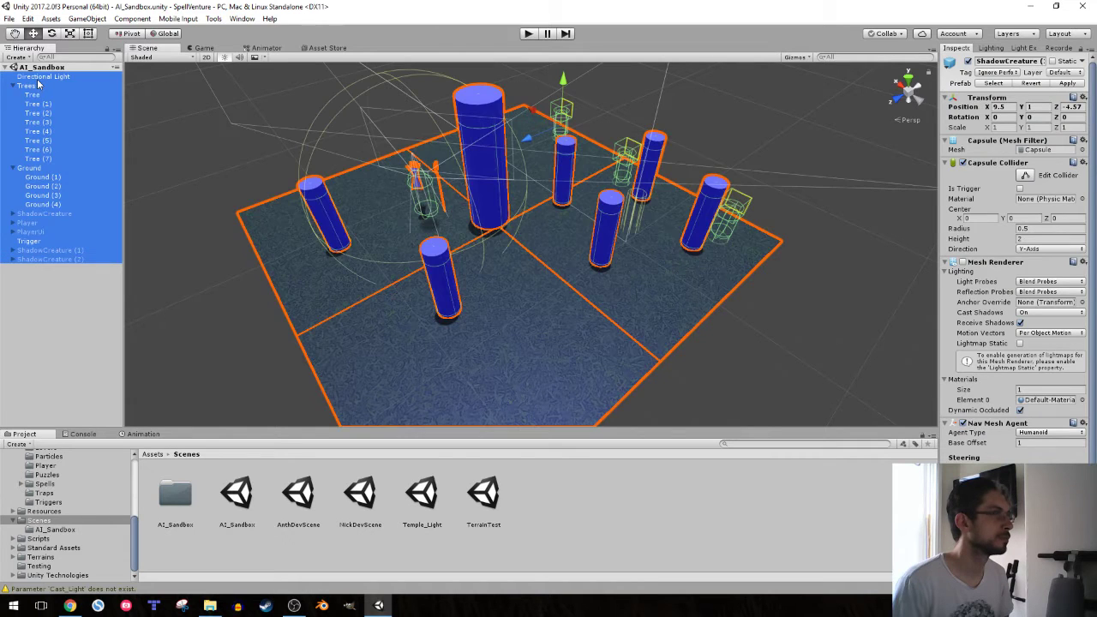
pyautogui.moveTo(908, 189)
pyautogui.keyDown('alt'); pyautogui.mouseDown()
pyautogui.moveTo(720, 194)
pyautogui.moveTo(741, 194)
pyautogui.mouseUp(); pyautogui.keyUp('alt')
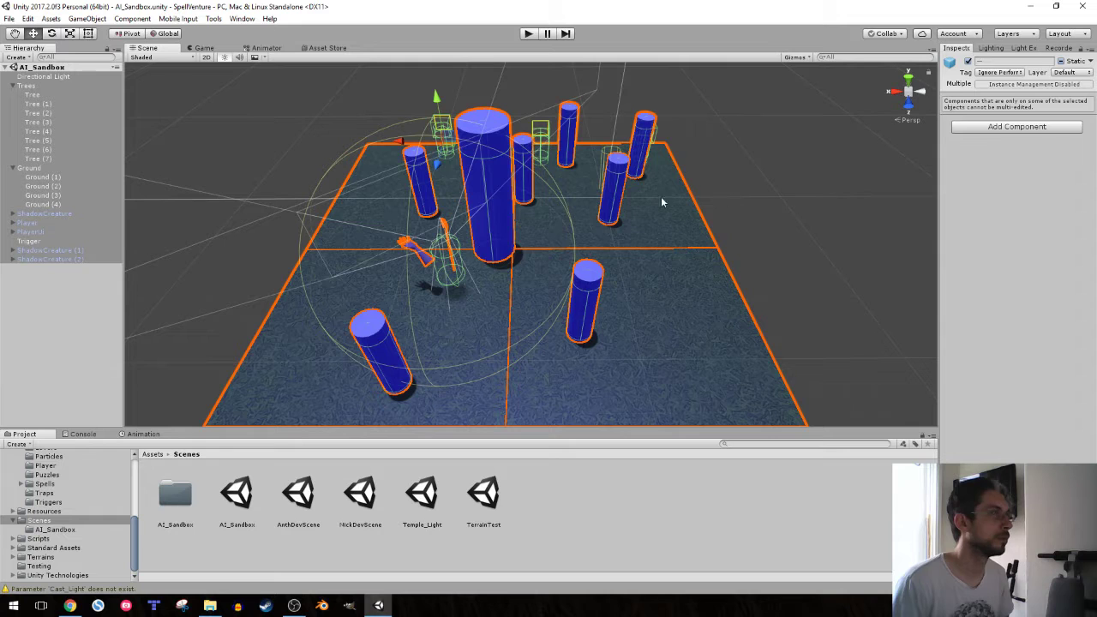
pyautogui.click(102, 312)
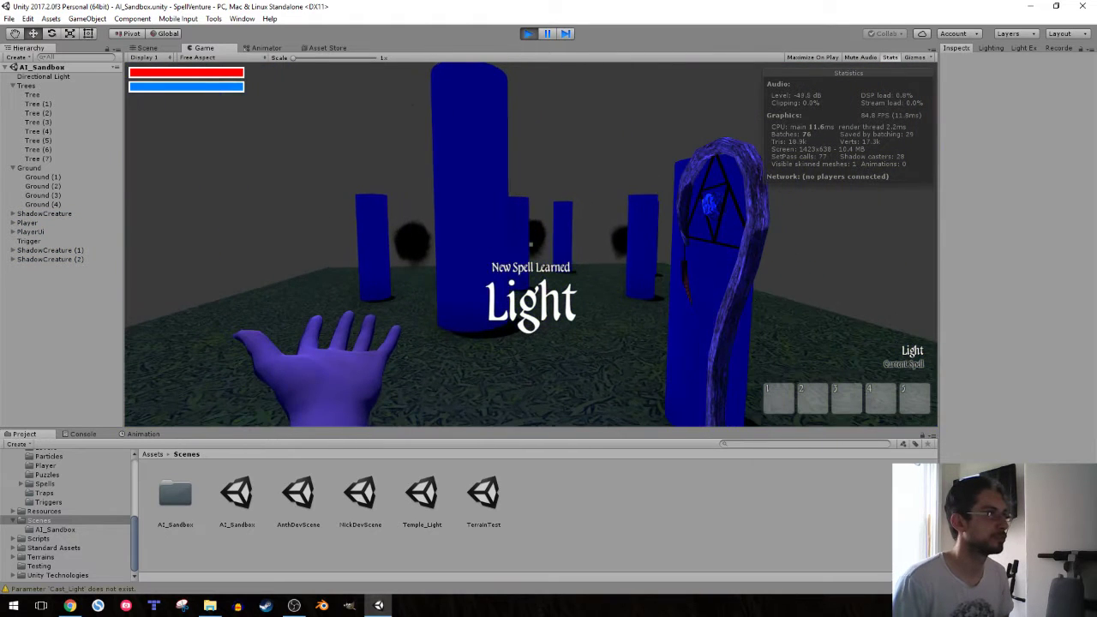
# - Cast a spell in the running game, then select ShadowCreature (1) and (2) in the Scene view
pyautogui.click(531, 244)
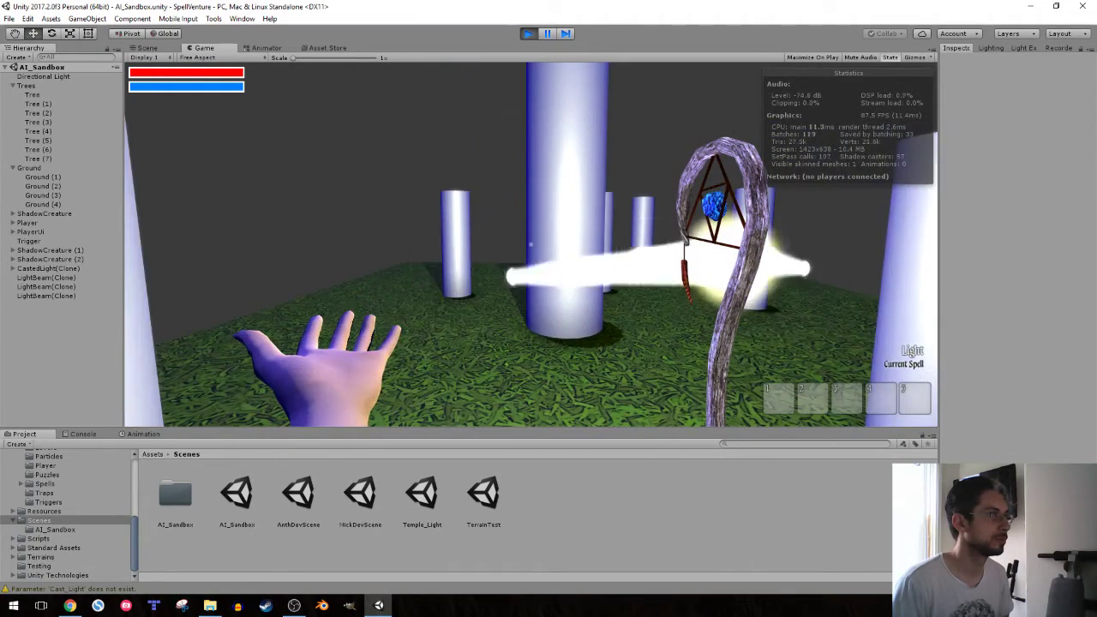
pyautogui.press('w')
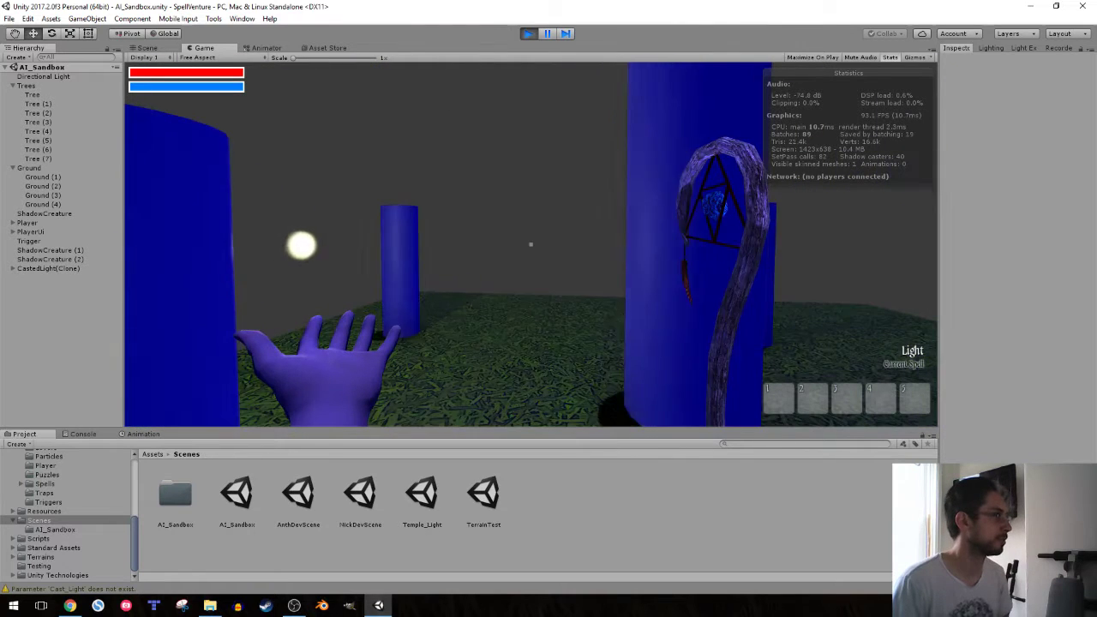
pyautogui.click(148, 48)
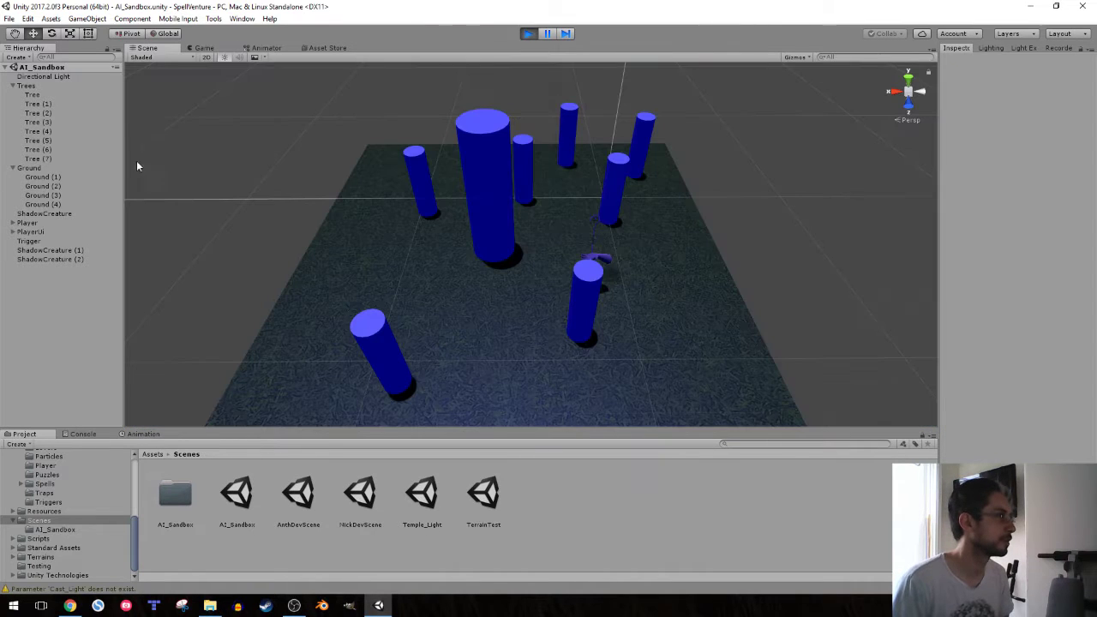
pyautogui.click(89, 247)
pyautogui.keyDown('shift'); pyautogui.click(80, 259); pyautogui.keyUp('shift')
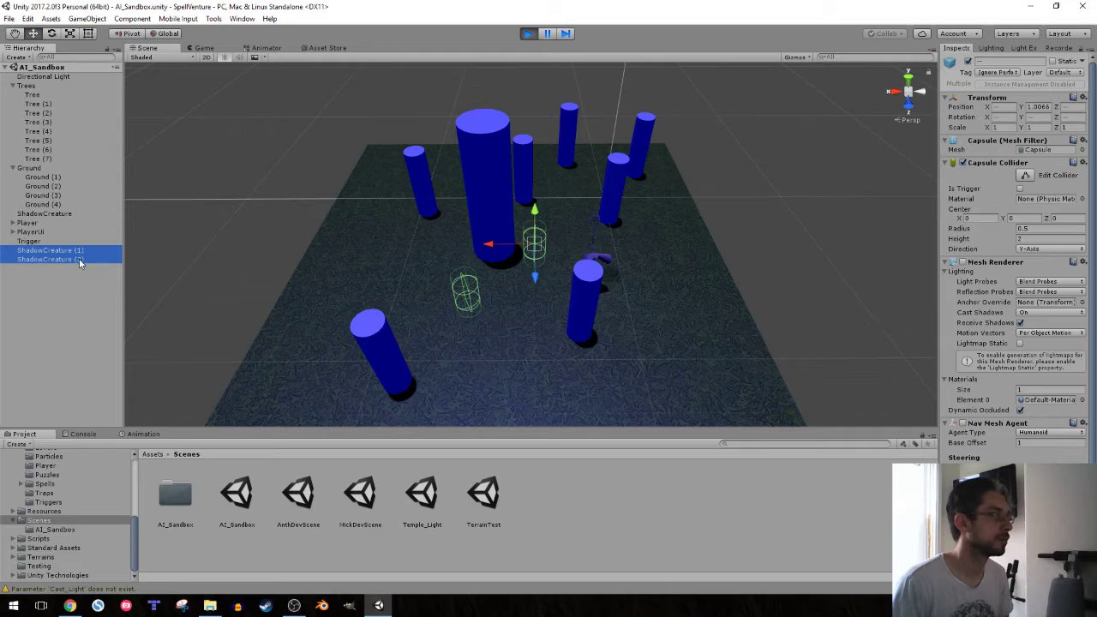
# - Zoom in on the two shadow creatures and start a new Snipping Tool capture
pyautogui.moveTo(322, 205)
pyautogui.keyDown('alt'); pyautogui.mouseDown()
pyautogui.moveTo(432, 226)
pyautogui.moveTo(480, 111)
pyautogui.moveTo(515, 105)
pyautogui.mouseUp(); pyautogui.keyUp('alt')
pyautogui.scroll(5, 432, 226)
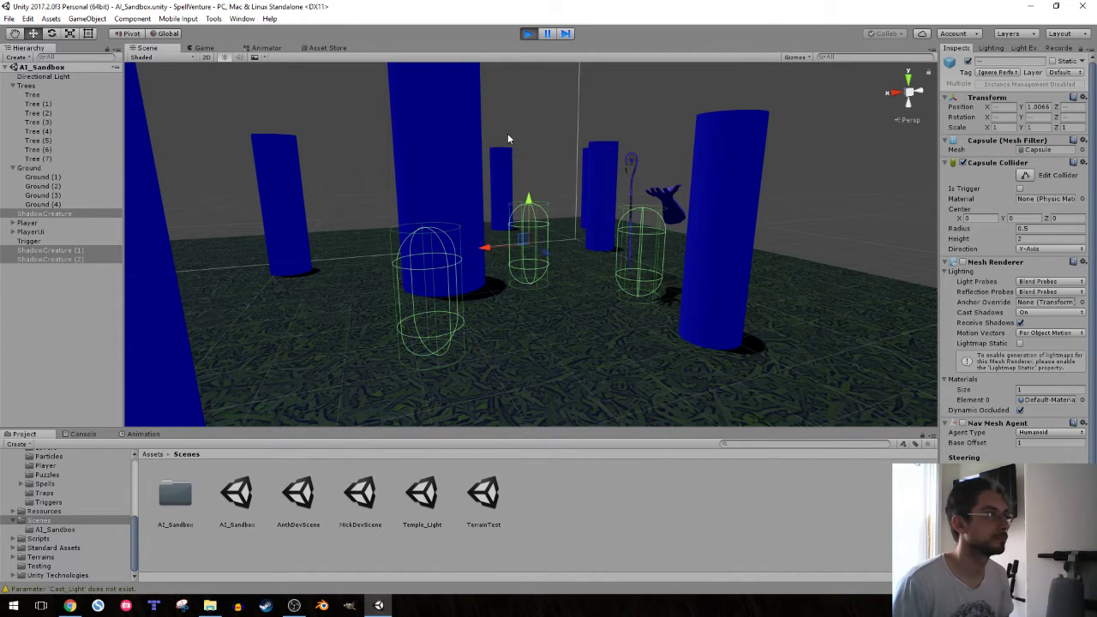
pyautogui.click(181, 606)
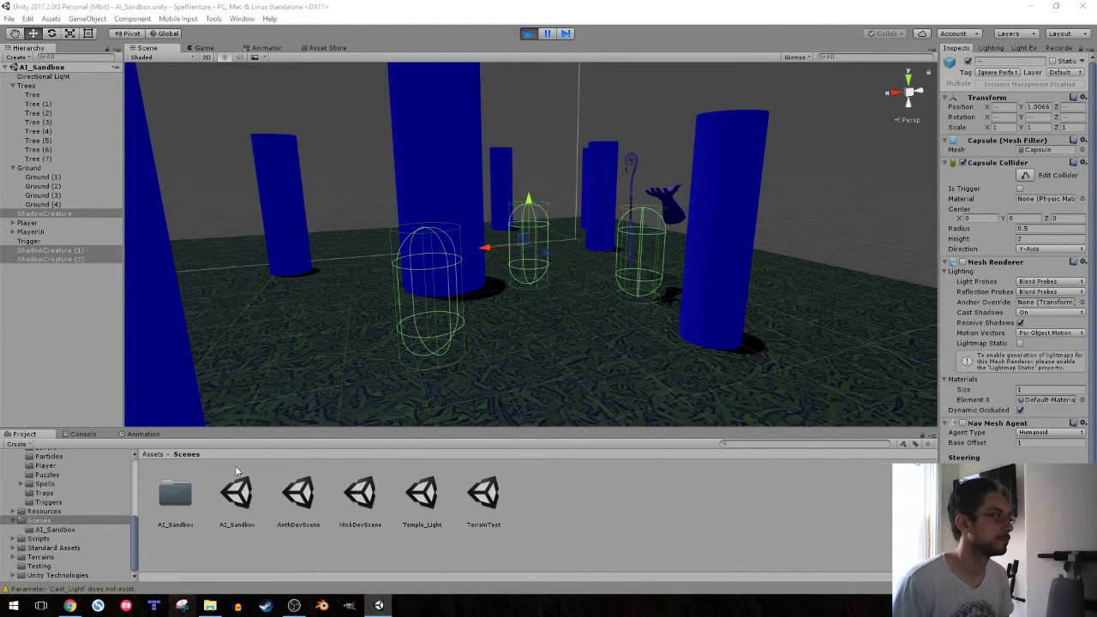
pyautogui.click(586, 154)
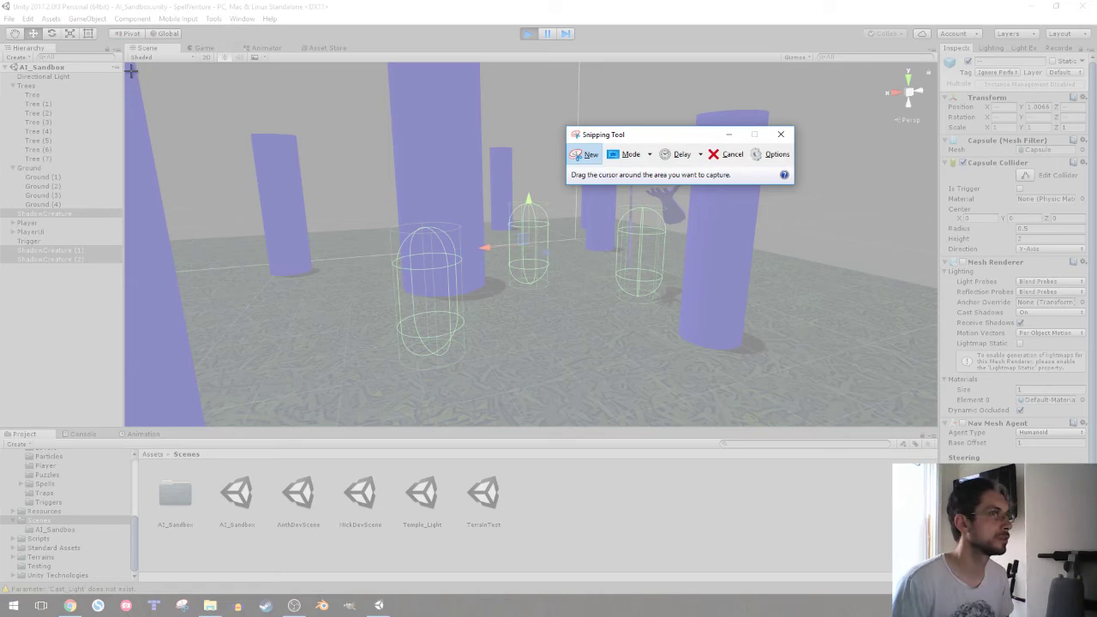
# - Capture the Scene view of pillars and shadow creatures, save it as bug02, and close Snipping Tool
pyautogui.moveTo(127, 64); pyautogui.dragTo(929, 418)
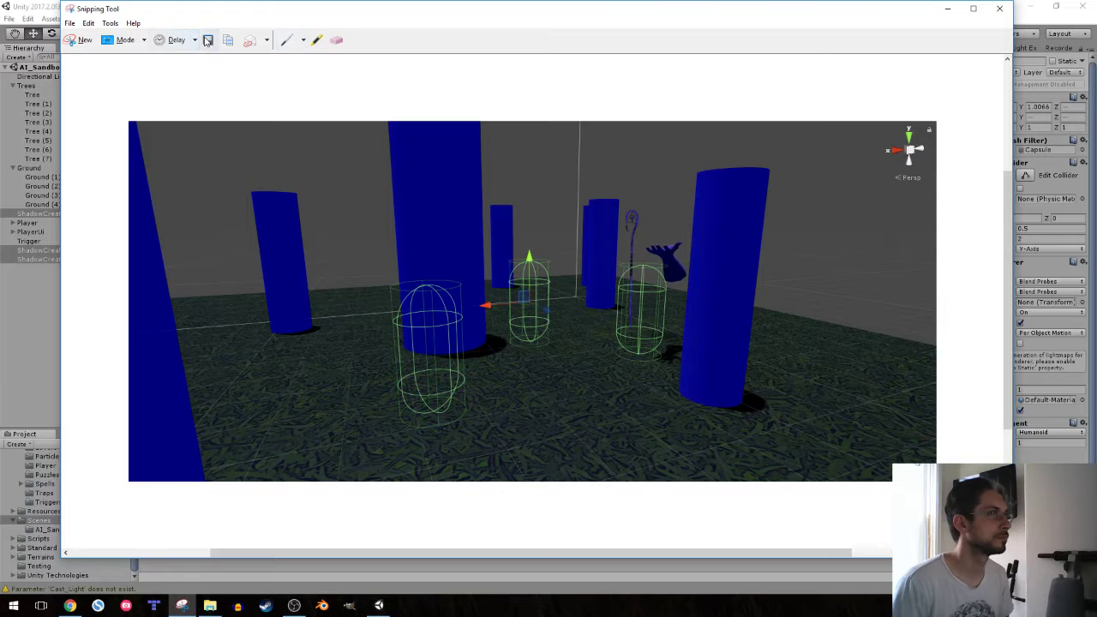
pyautogui.click(208, 40)
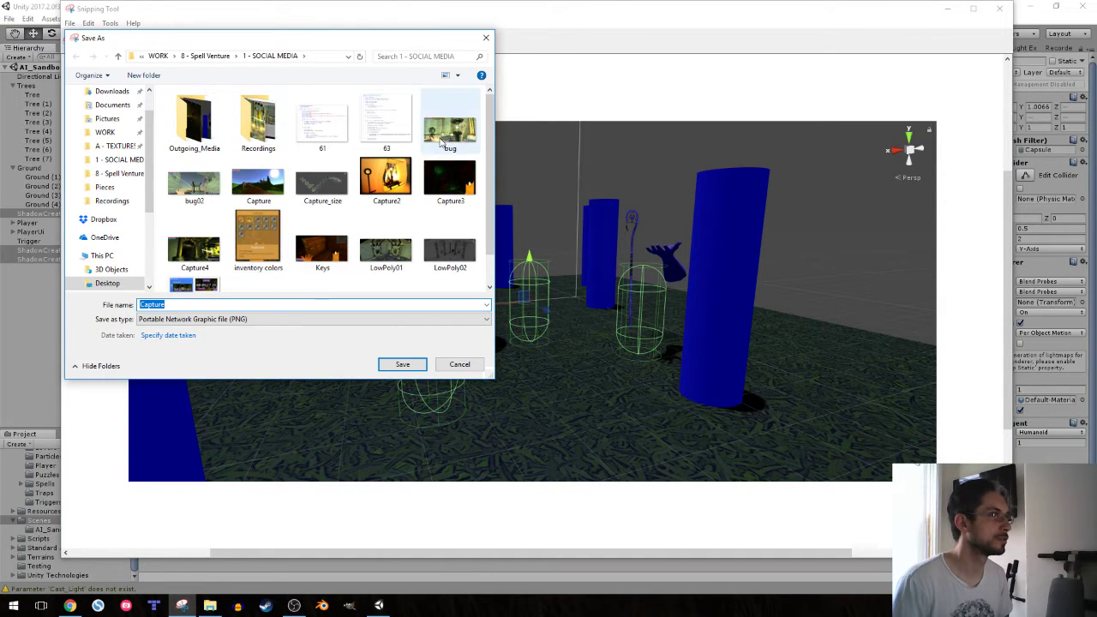
pyautogui.click(194, 184)
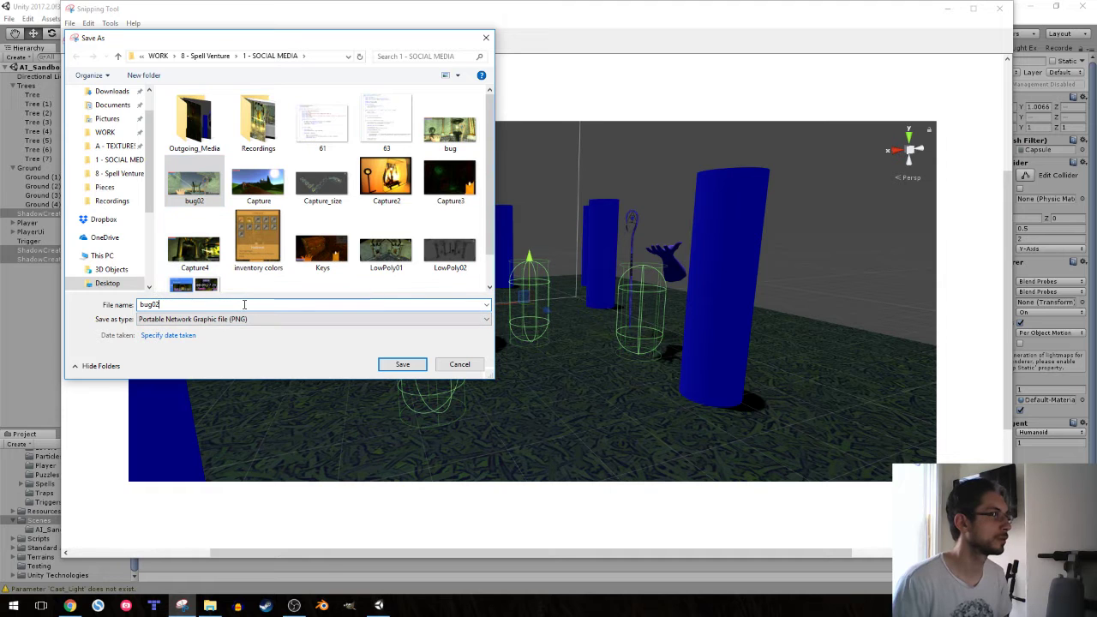
pyautogui.press('Return')
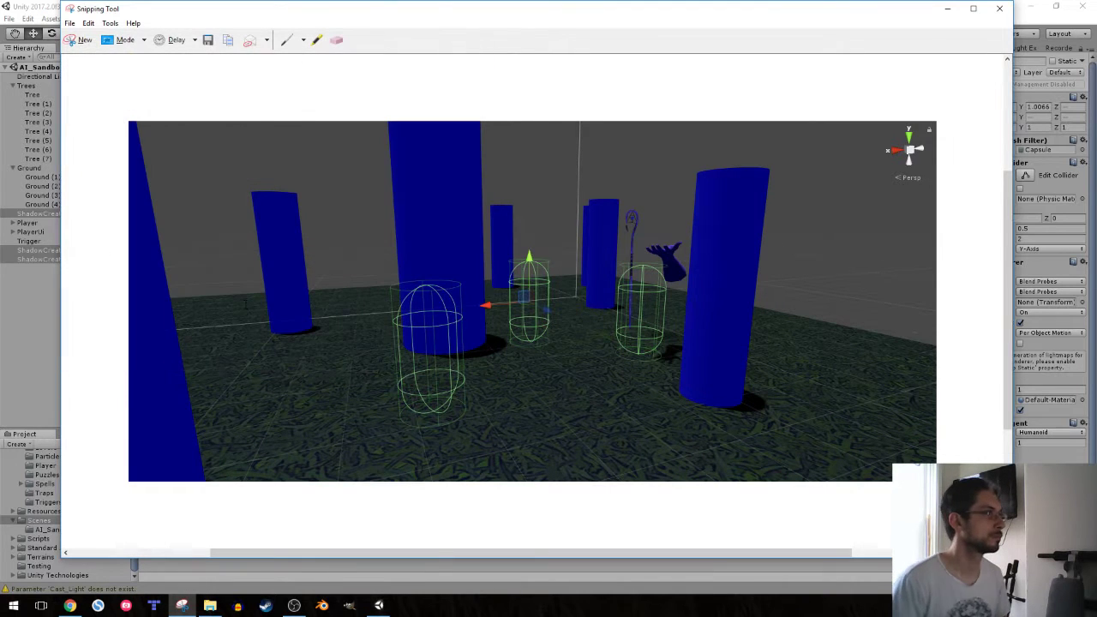
pyautogui.click(999, 7)
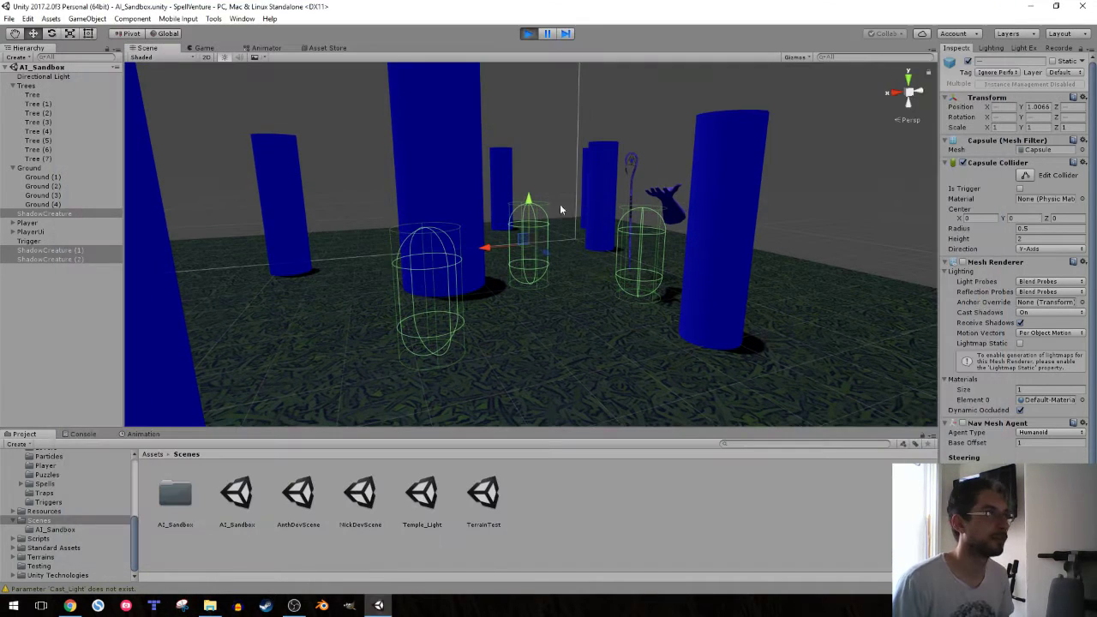
# - Exit play mode, clear all Console messages, and return to the Project tab
pyautogui.click(528, 33)
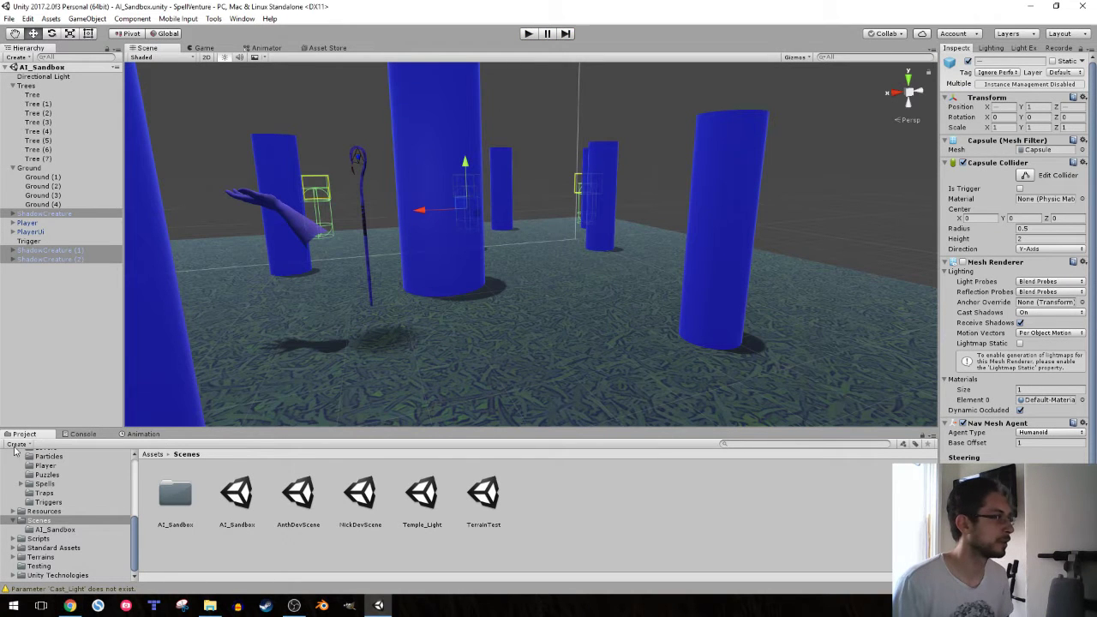
pyautogui.click(77, 434)
pyautogui.click(14, 443)
pyautogui.click(21, 435)
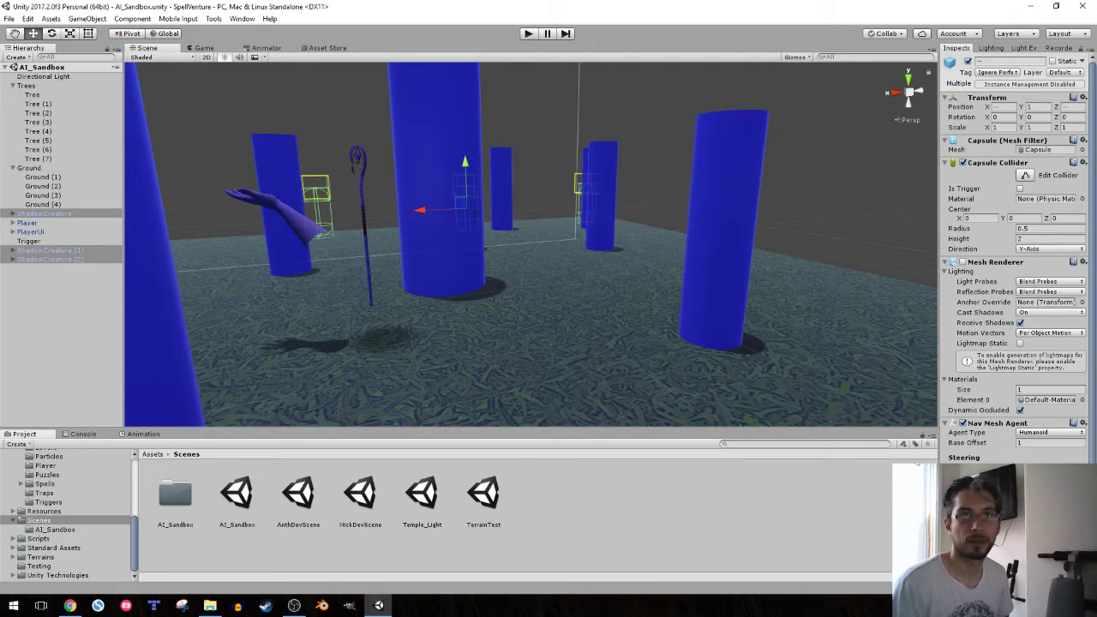
pyautogui.click(69, 605)
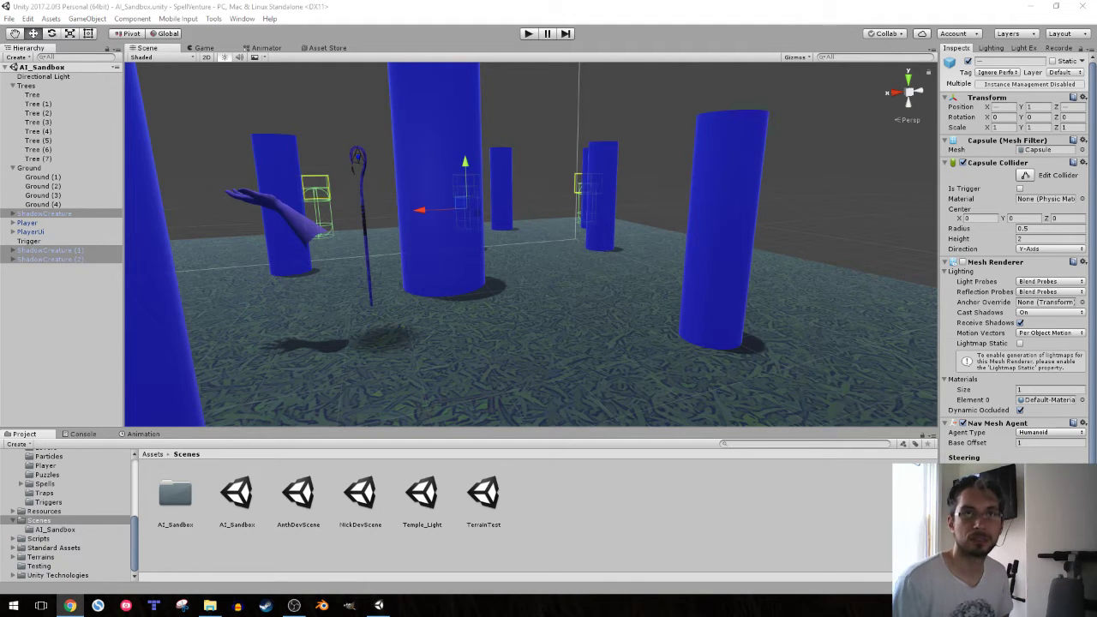
# - Browse the 8 - Spell Venture folder in File Explorer, then switch back to Unity
pyautogui.click(210, 605)
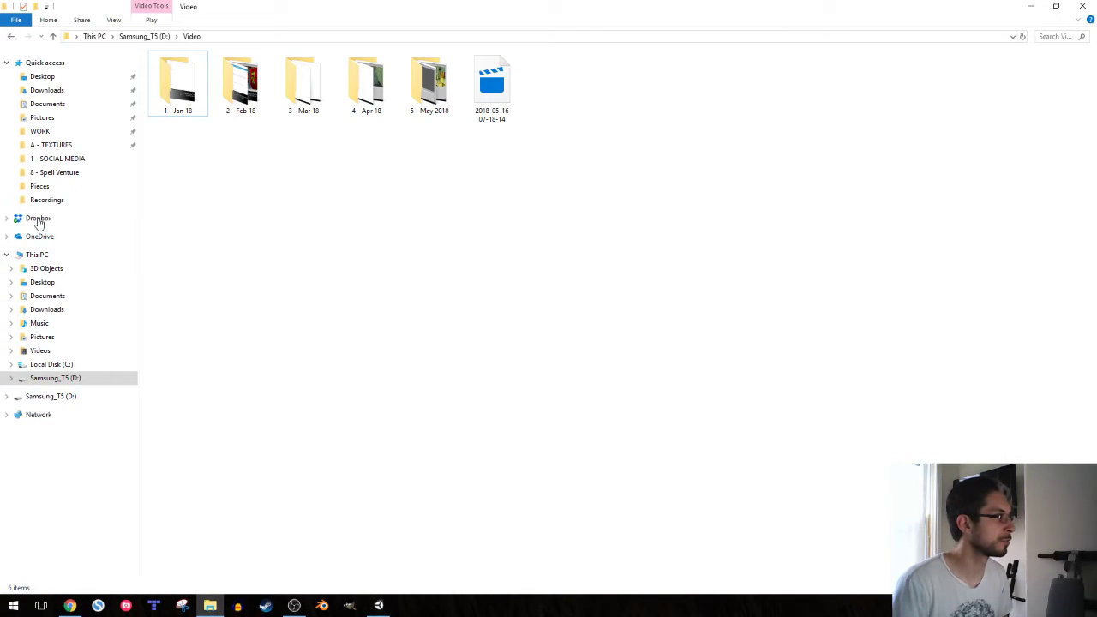
pyautogui.click(52, 172)
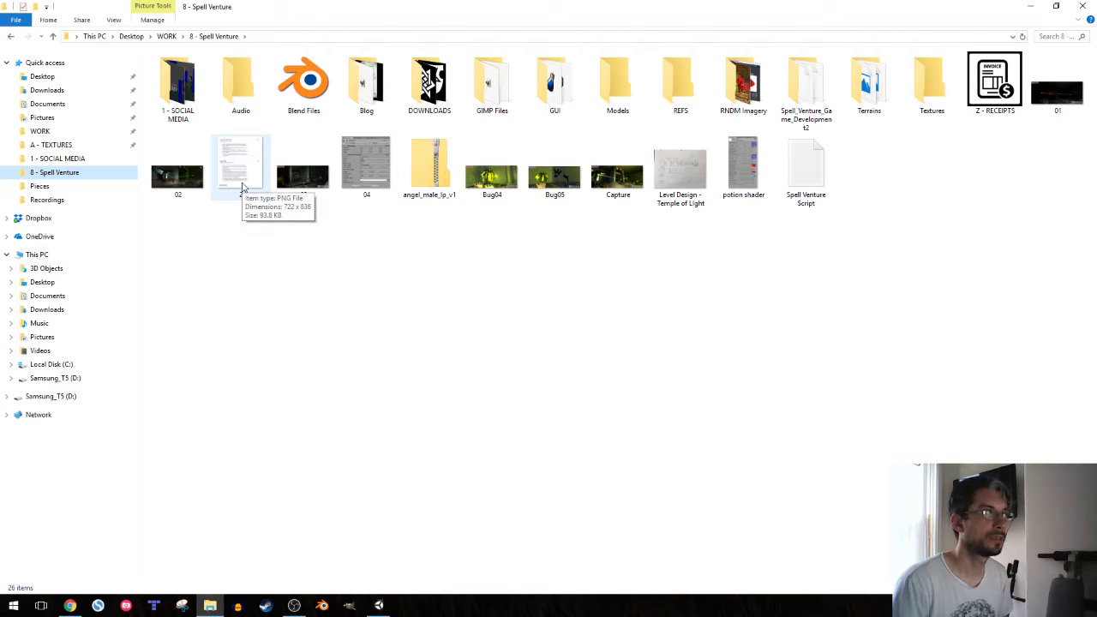
pyautogui.click(394, 294)
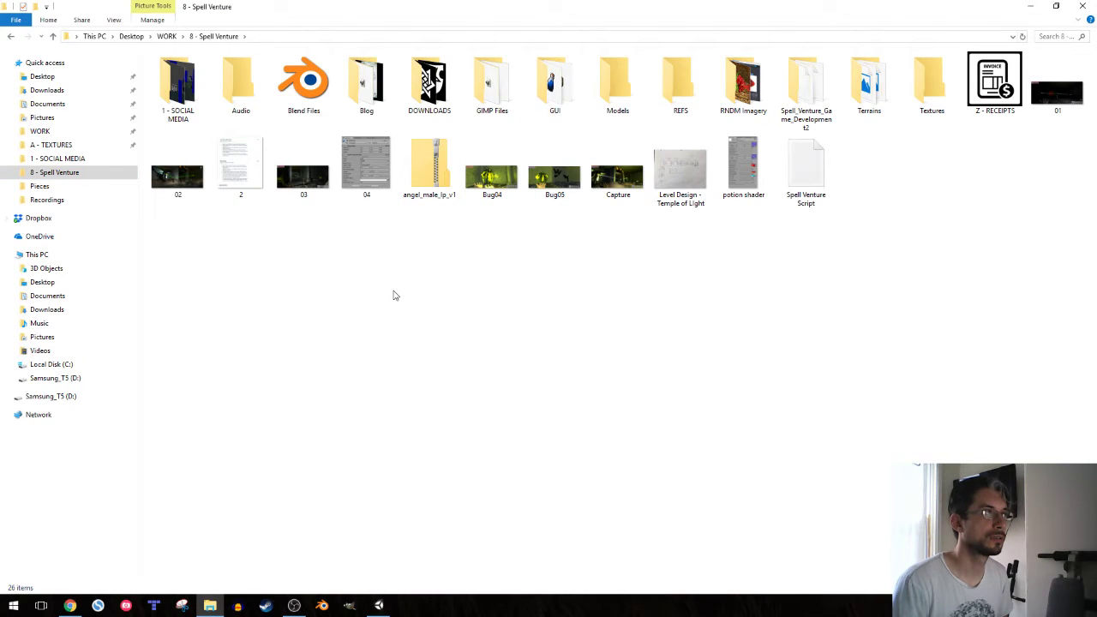
pyautogui.click(375, 606)
pyautogui.click(182, 606)
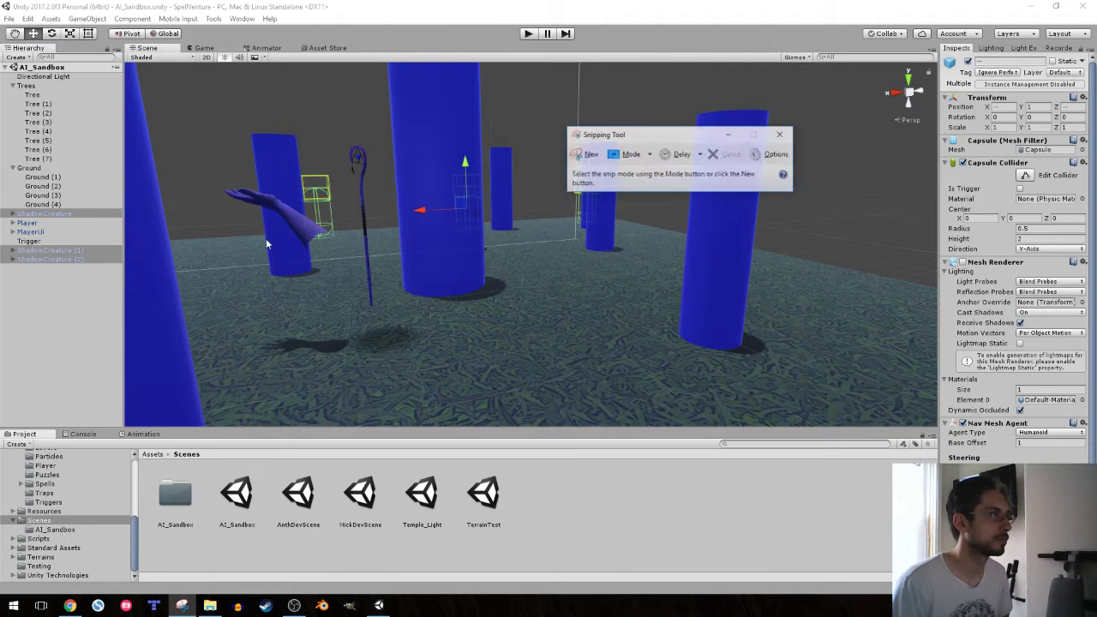
pyautogui.click(586, 154)
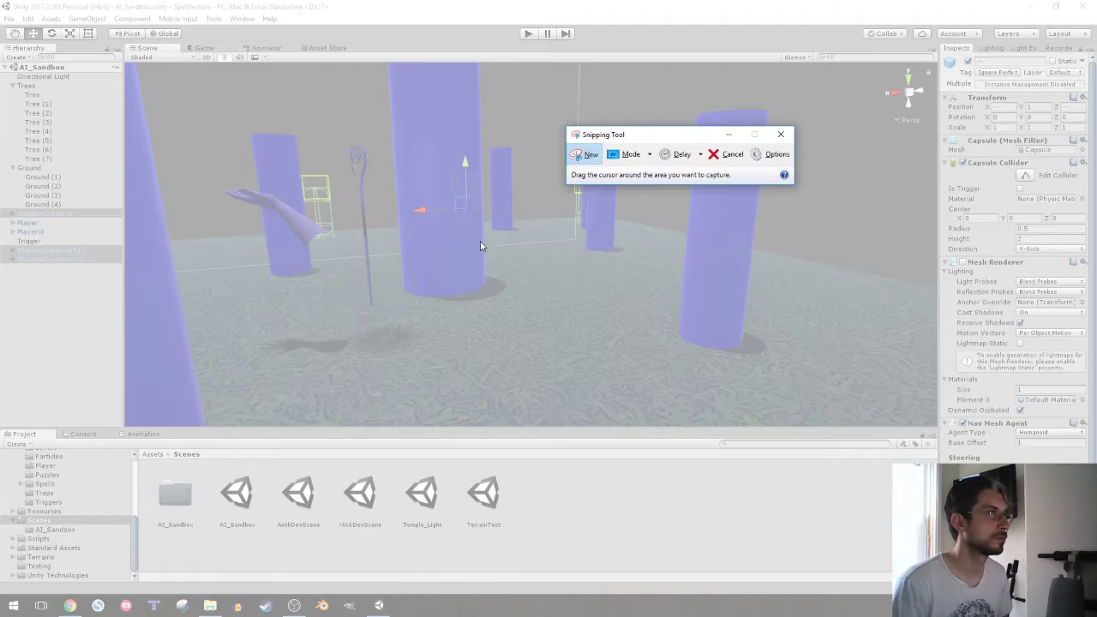
pyautogui.moveTo(420, 136); pyautogui.dragTo(536, 280)
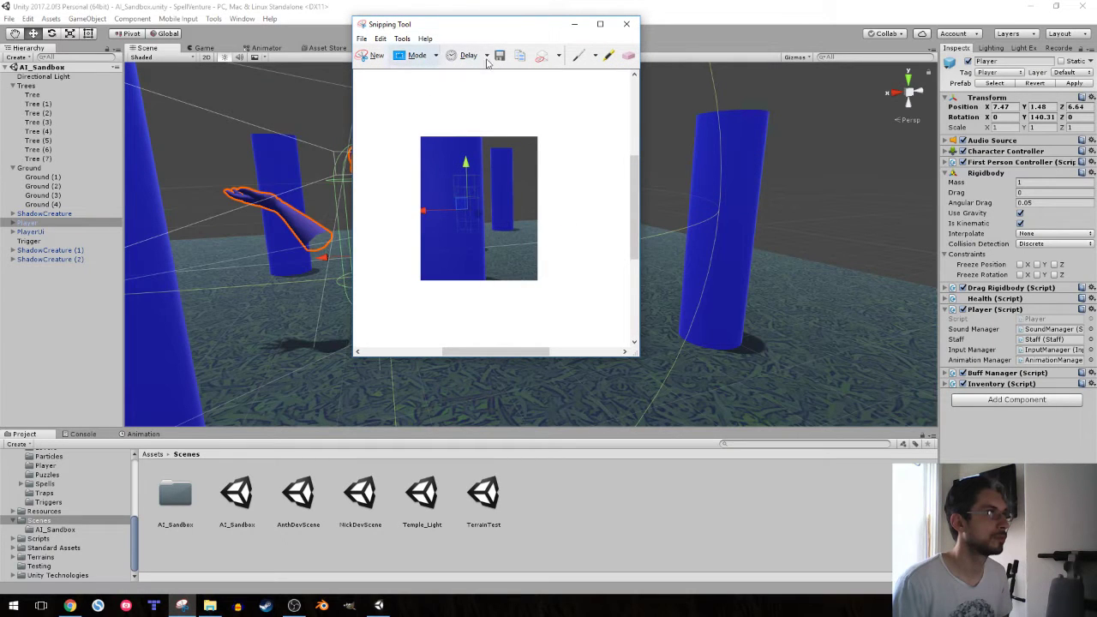
pyautogui.click(502, 57)
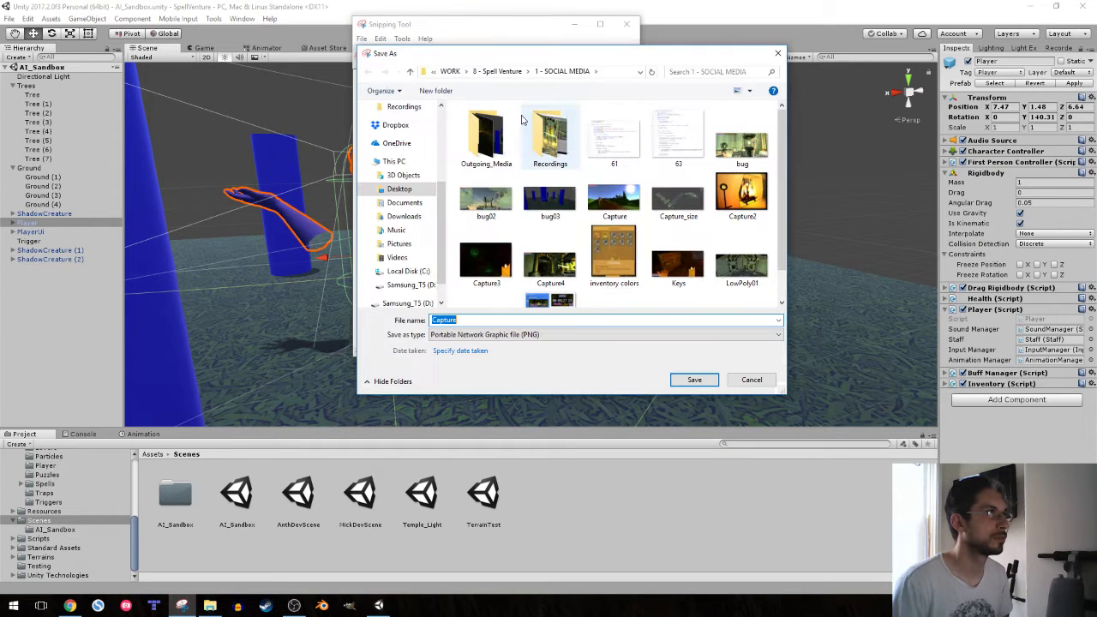
pyautogui.click(776, 53)
pyautogui.click(626, 24)
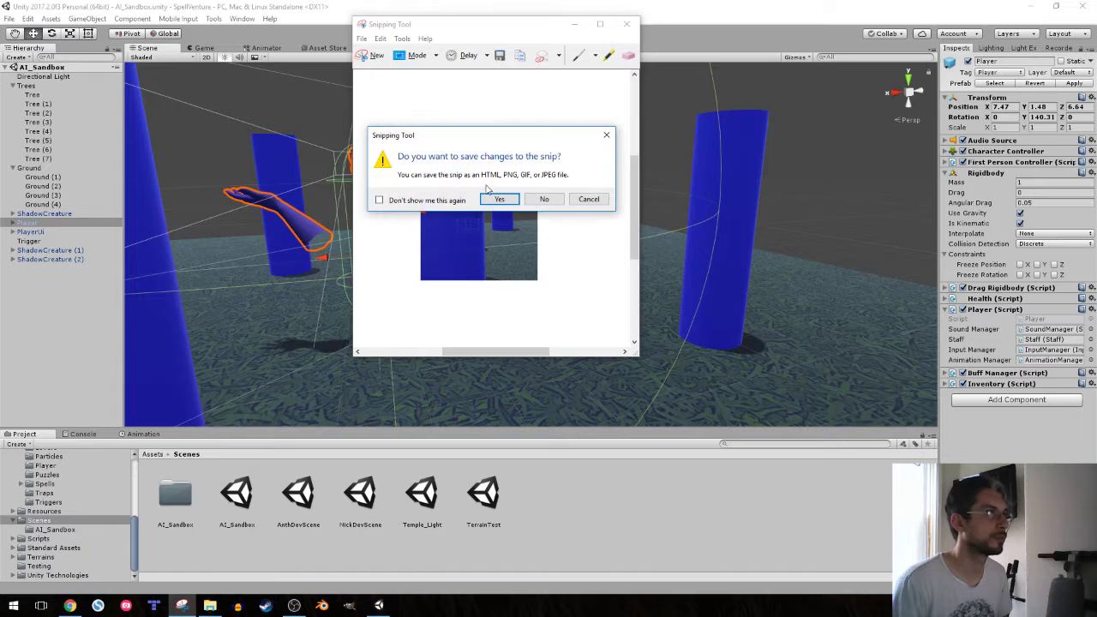
pyautogui.click(546, 201)
pyautogui.click(586, 108)
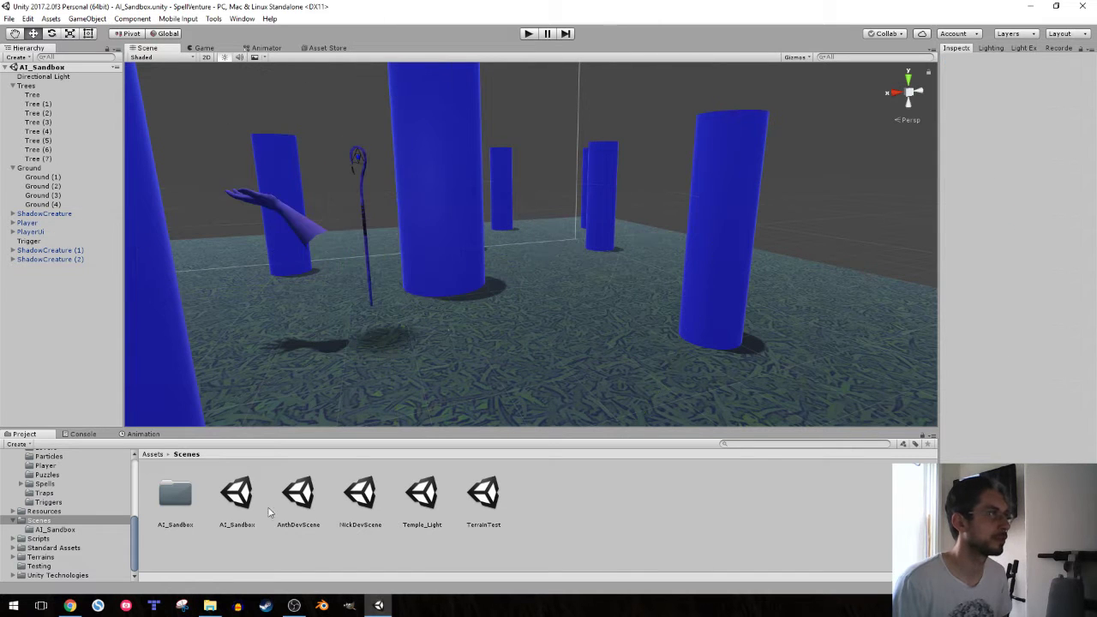
# - Move the bug, bug02 and bug03 screenshots from 1 - SOCIAL MEDIA into 8 - Spell Venture
pyautogui.click(210, 606)
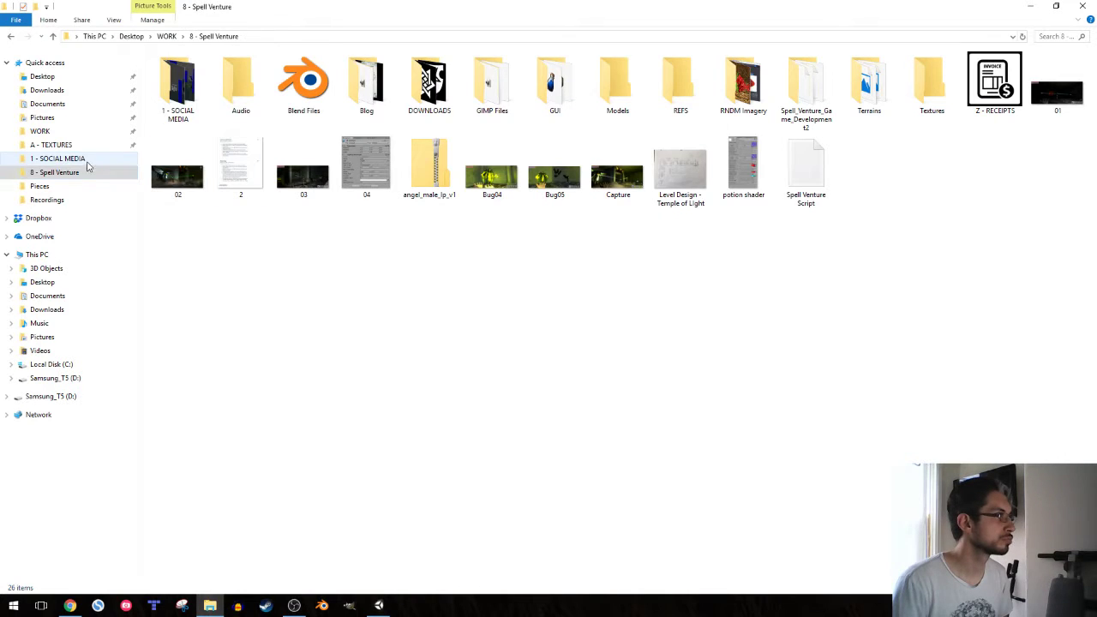
pyautogui.click(57, 158)
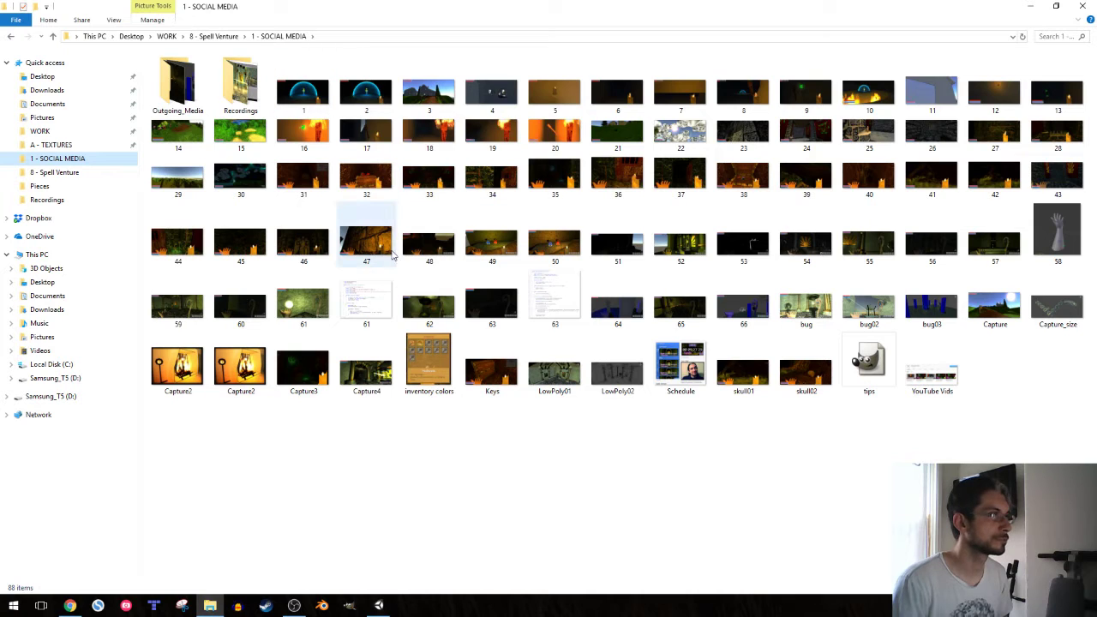
pyautogui.click(805, 306)
pyautogui.keyDown('shift'); pyautogui.click(931, 307); pyautogui.keyUp('shift')
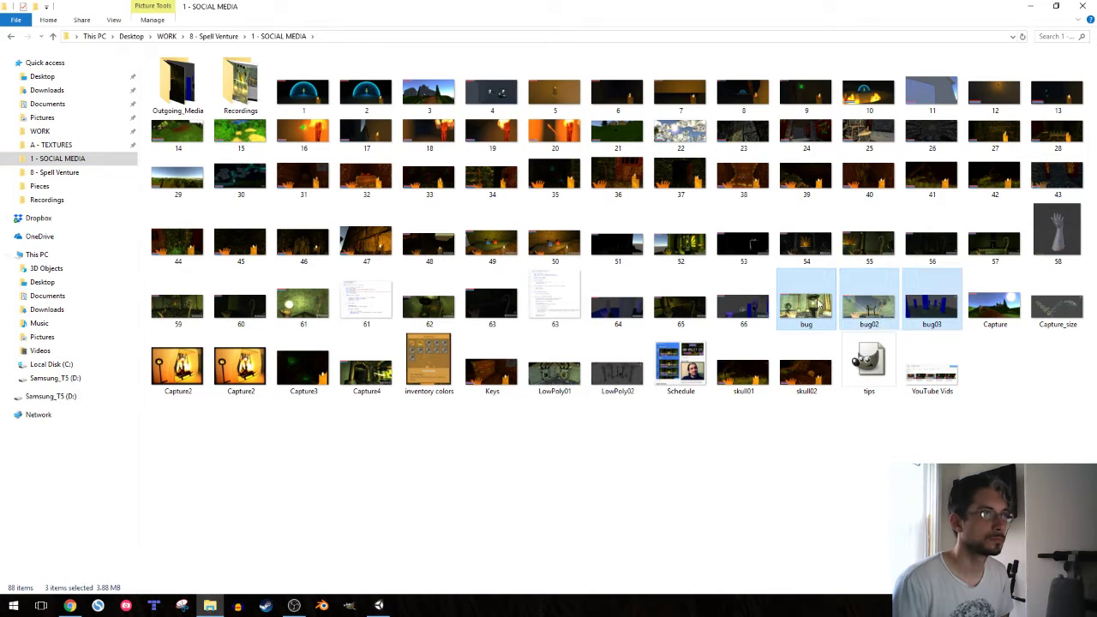
pyautogui.moveTo(818, 305)
pyautogui.mouseDown()
pyautogui.moveTo(217, 232)
pyautogui.moveTo(53, 172)
pyautogui.mouseUp()
pyautogui.click(53, 172)
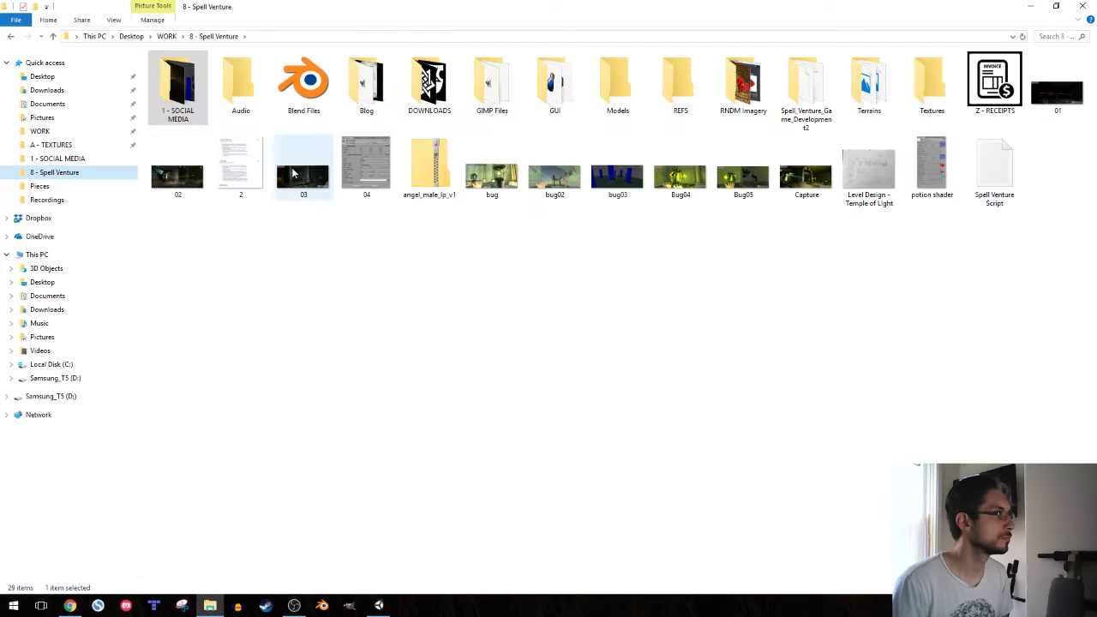
pyautogui.click(617, 176)
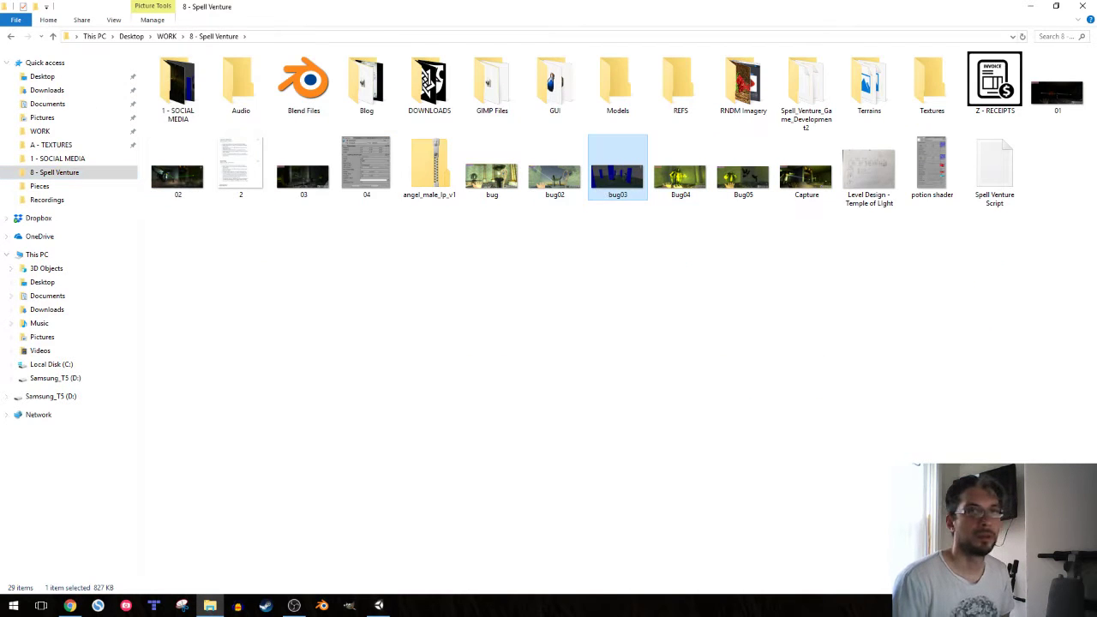
pyautogui.hotkey('alt', 'Tab')
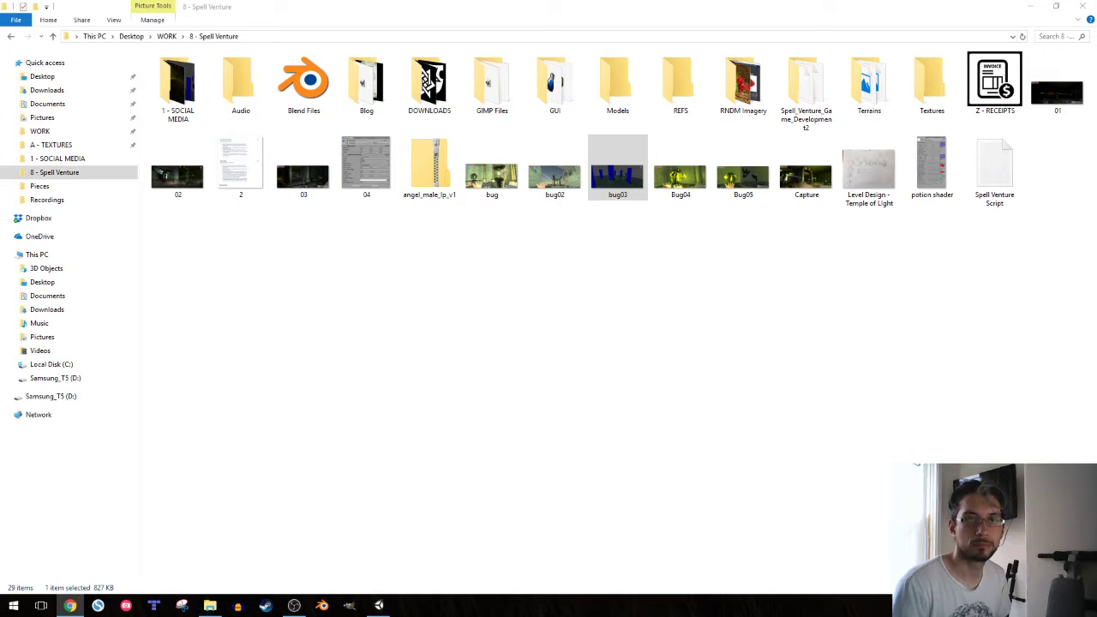
# - Minimize File Explorer to bring the Unity AI_Sandbox scene back in front
pyautogui.click(1028, 9)
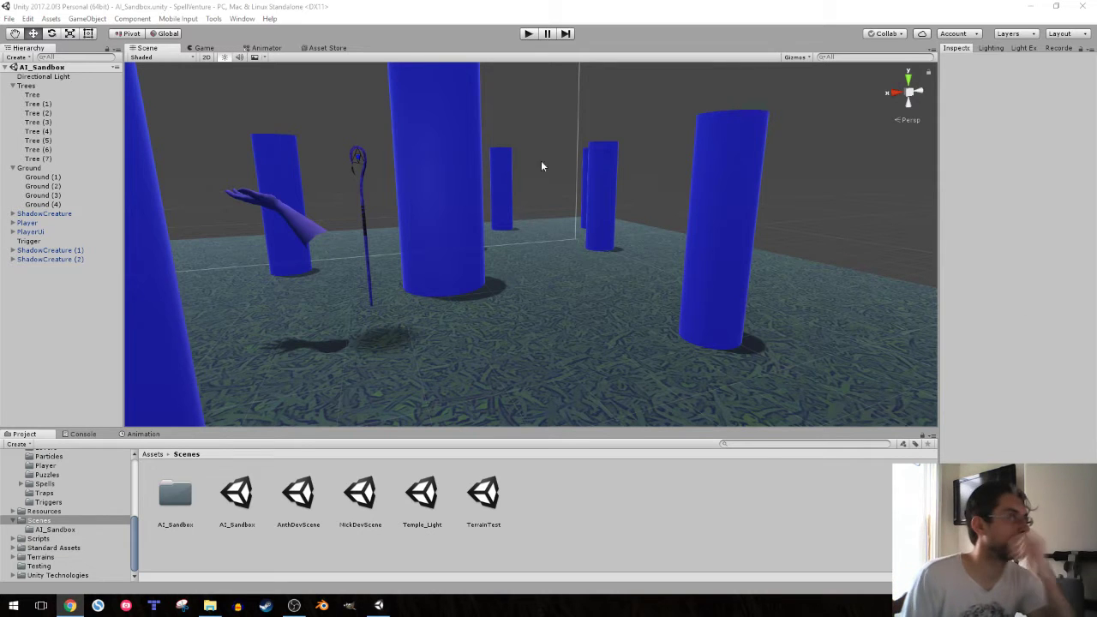
# - Start playing the AI_Sandbox scene and walk the player back through the arena among the pillars
pyautogui.click(261, 515)
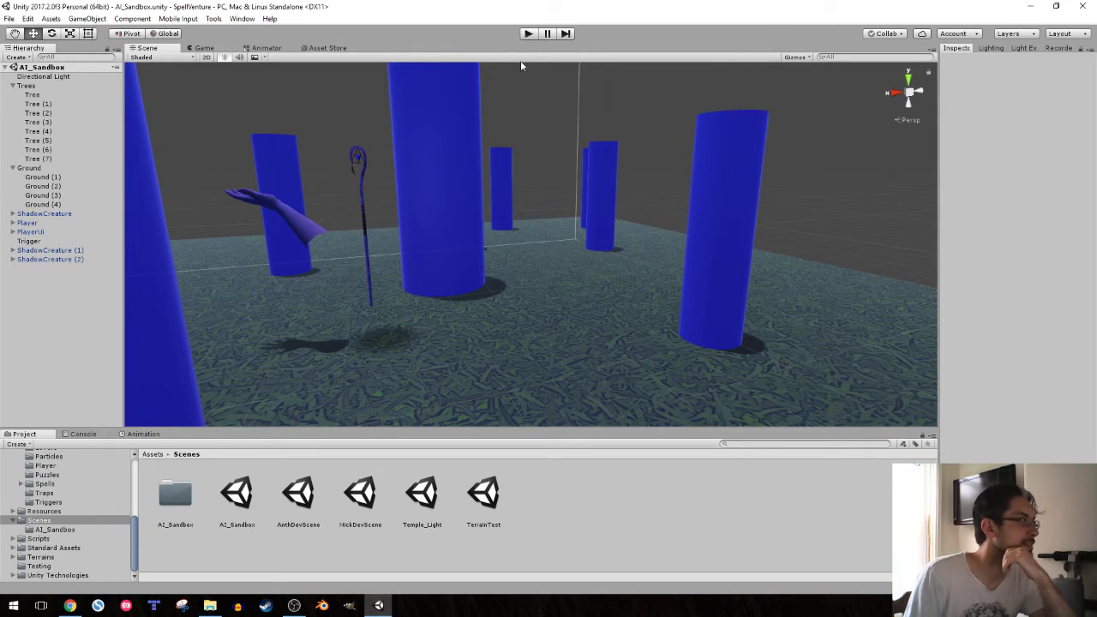
pyautogui.click(527, 34)
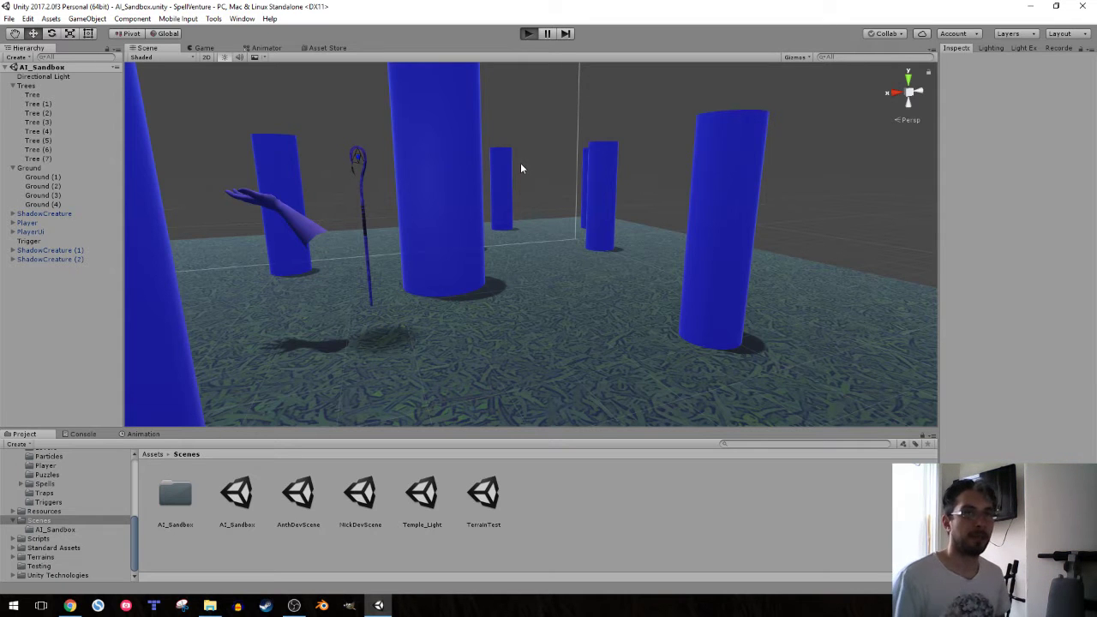
pyautogui.press('s')
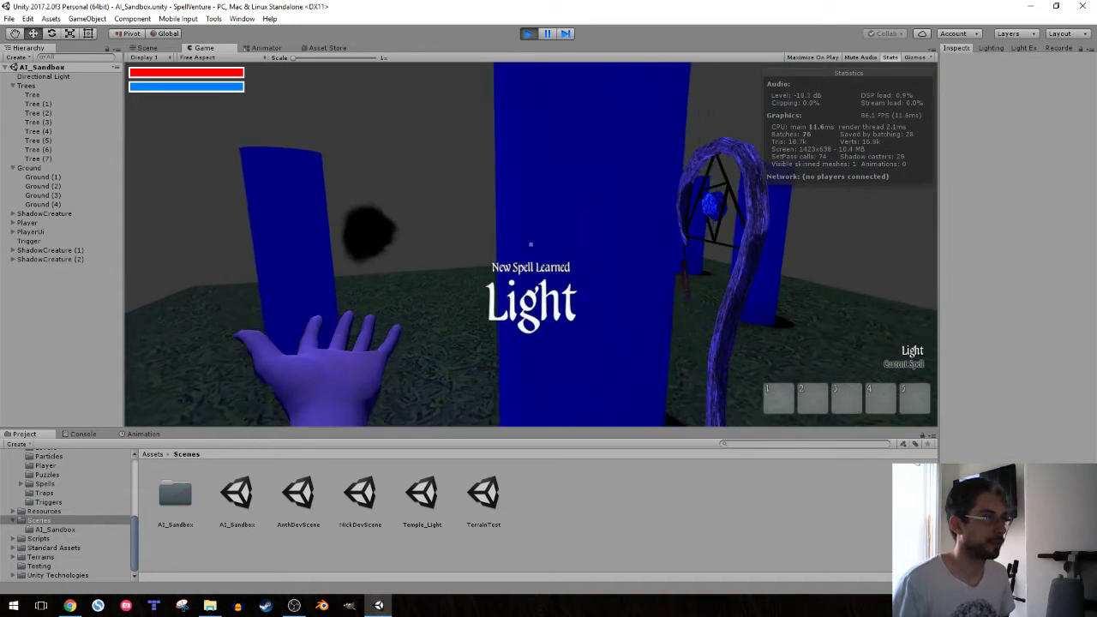
pyautogui.press('w')
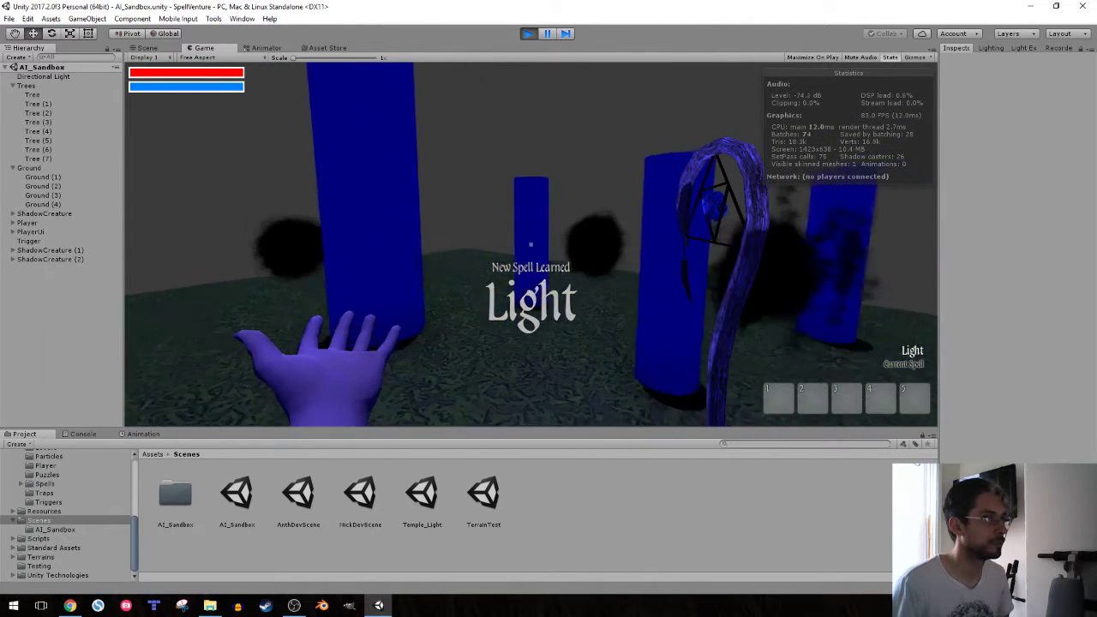
# - Walk up to a blue pillar, cast the Light spell, and view the lit pillars in Scene view
pyautogui.press('w')
pyautogui.press('w')
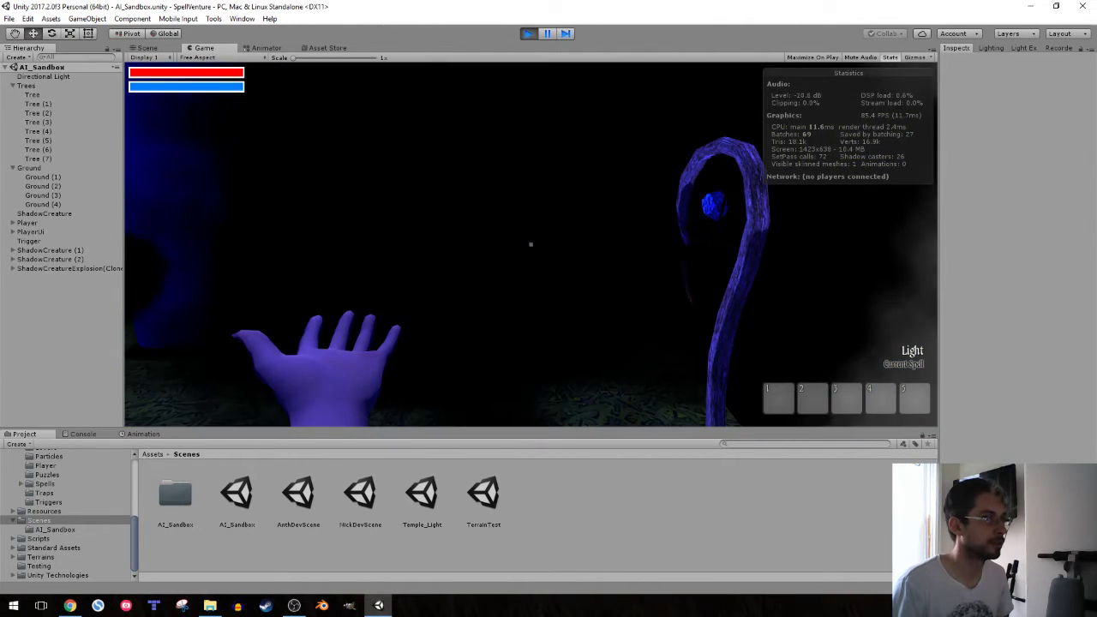
pyautogui.press('w')
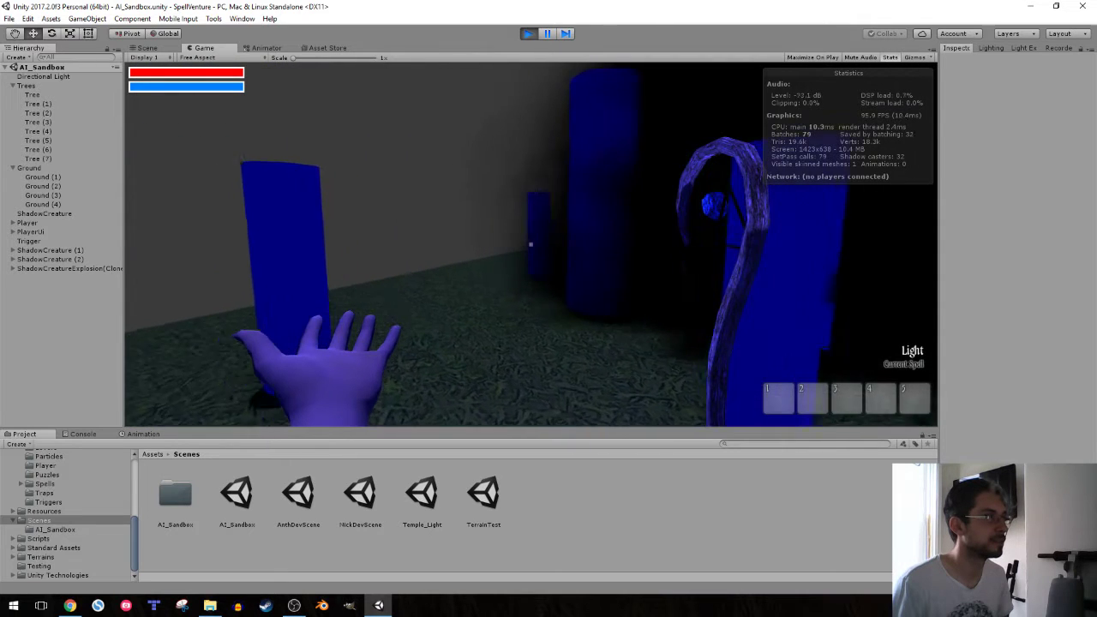
pyautogui.press('w')
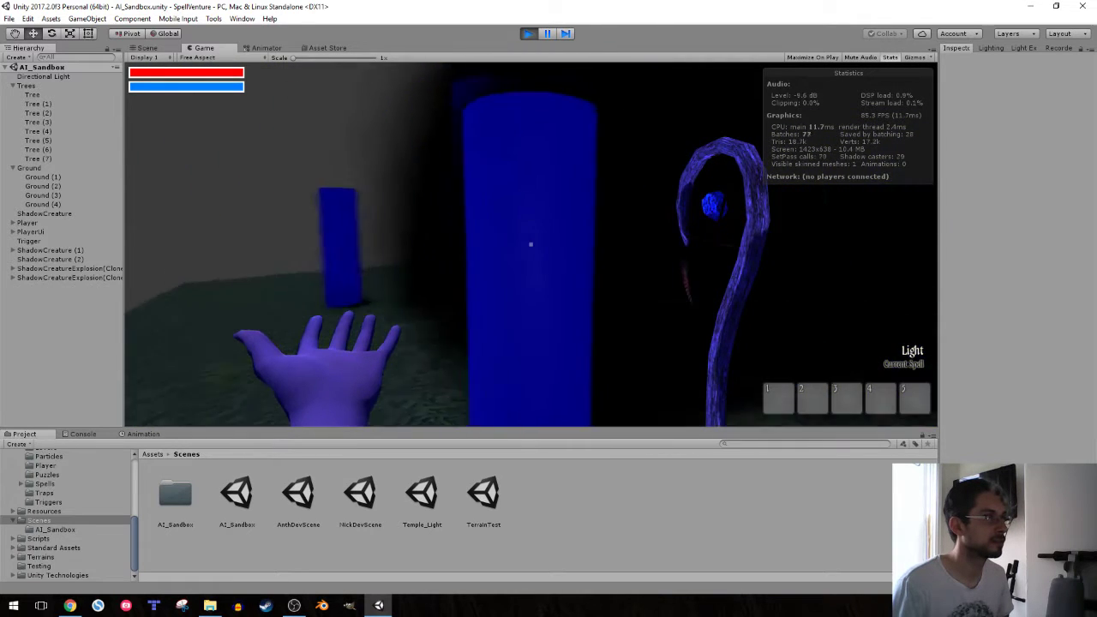
pyautogui.press('shift')
pyautogui.click(530, 244)
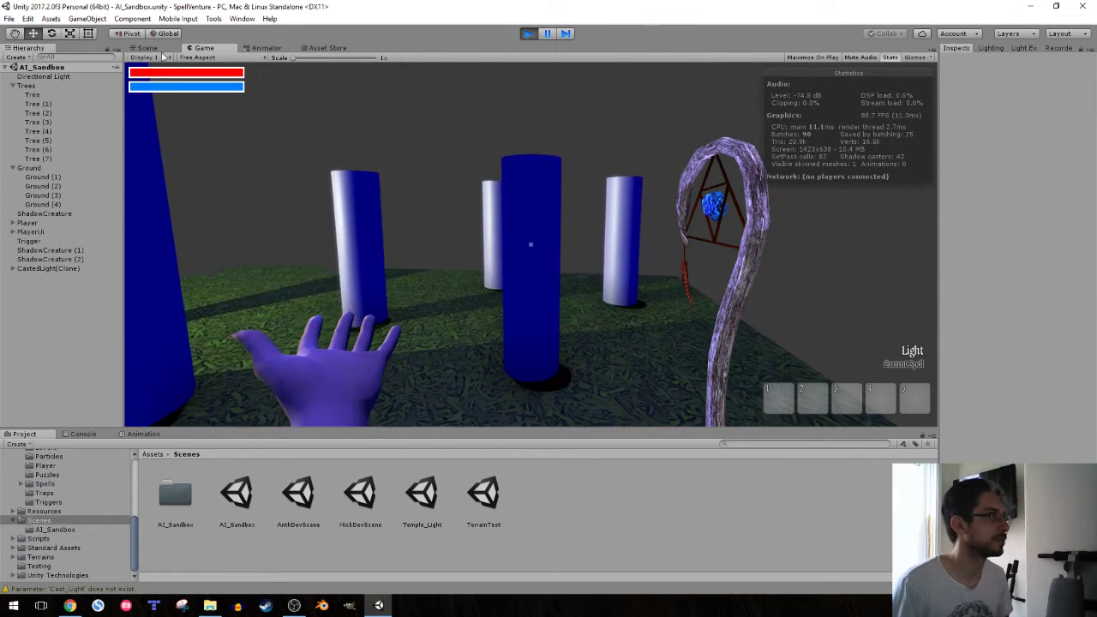
pyautogui.hotkey('ctrl', '1')
# - Select ShadowCreature, ShadowCreature (1) and (2) and view the arena from higher up
pyautogui.click(47, 249)
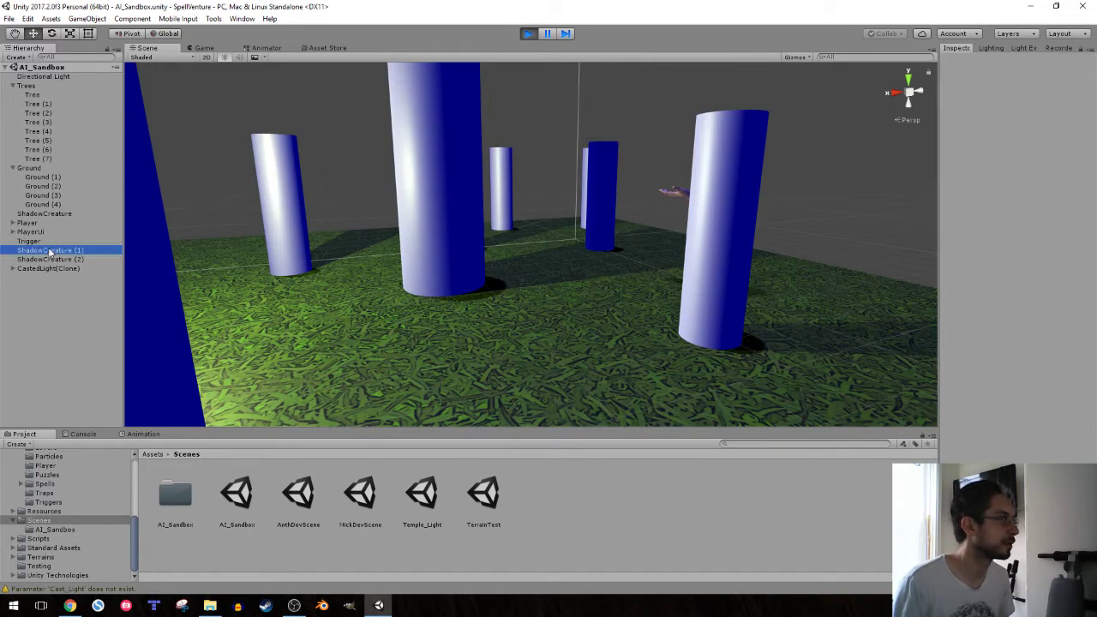
pyautogui.keyDown('shift'); pyautogui.click(50, 258); pyautogui.keyUp('shift')
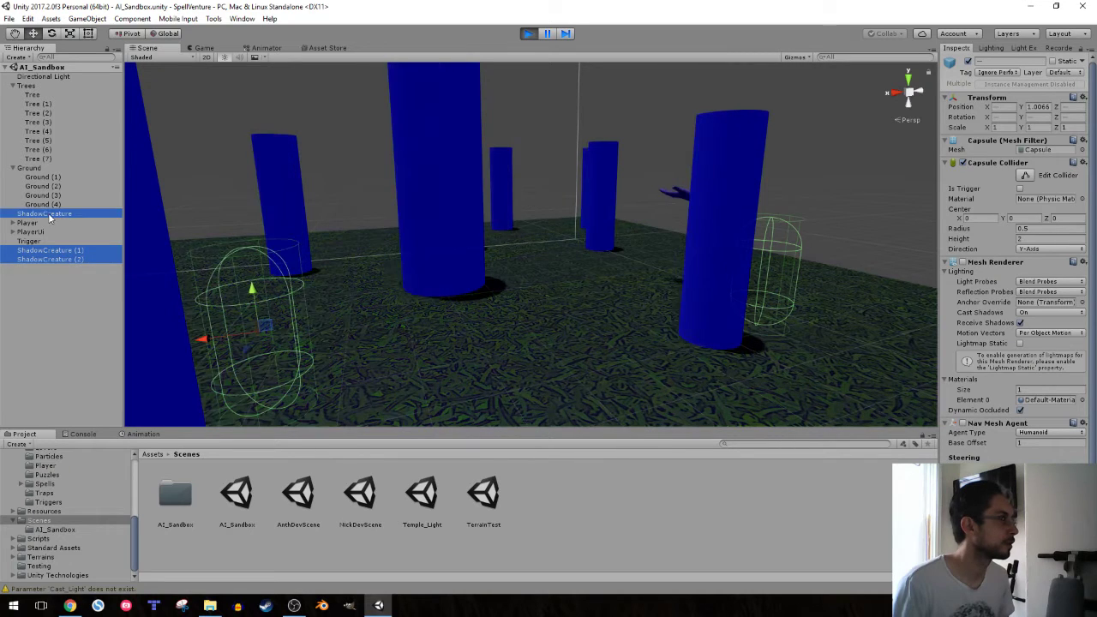
pyautogui.keyDown('ctrl'); pyautogui.click(49, 214); pyautogui.keyUp('ctrl')
pyautogui.moveTo(629, 166)
pyautogui.keyDown('alt'); pyautogui.mouseDown()
pyautogui.moveTo(605, 189)
pyautogui.moveTo(526, 181)
pyautogui.mouseUp(); pyautogui.keyUp('alt')
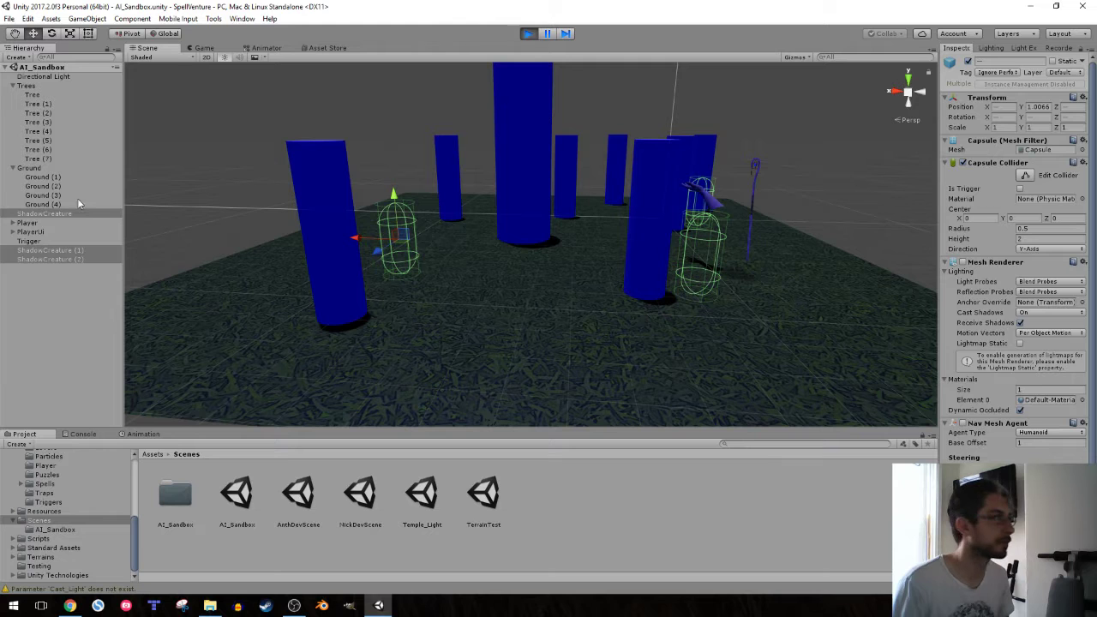
# - Stop play mode and pick the Temple_Light scene file
pyautogui.click(50, 281)
pyautogui.hotkey('ctrl', 'p')
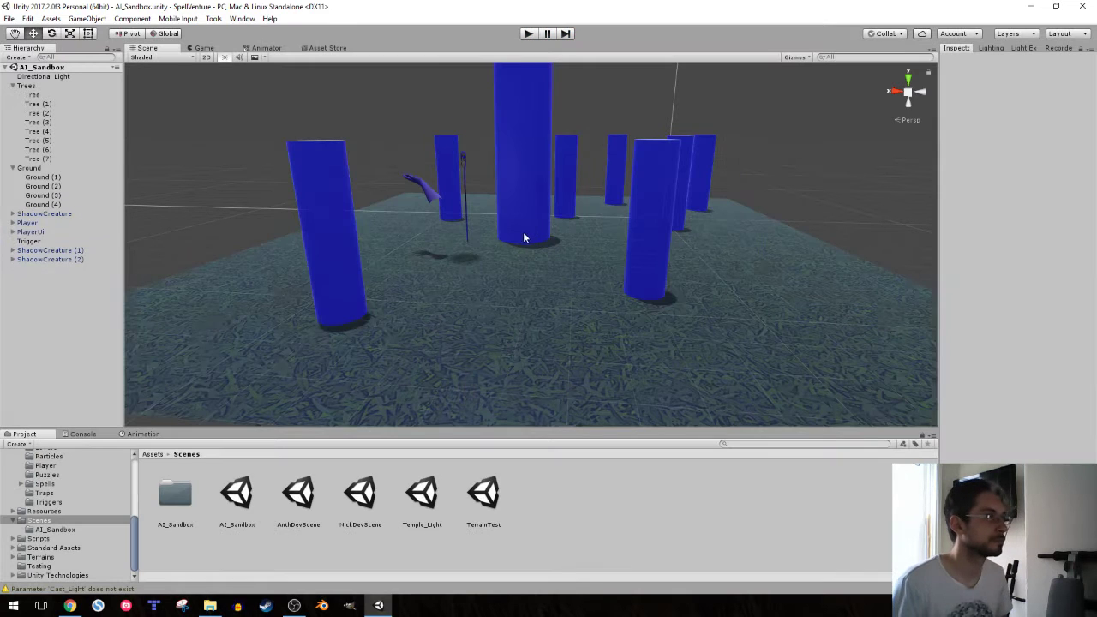
pyautogui.keyDown('alt'); pyautogui.moveTo(386, 261); pyautogui.dragTo(450, 255); pyautogui.keyUp('alt')
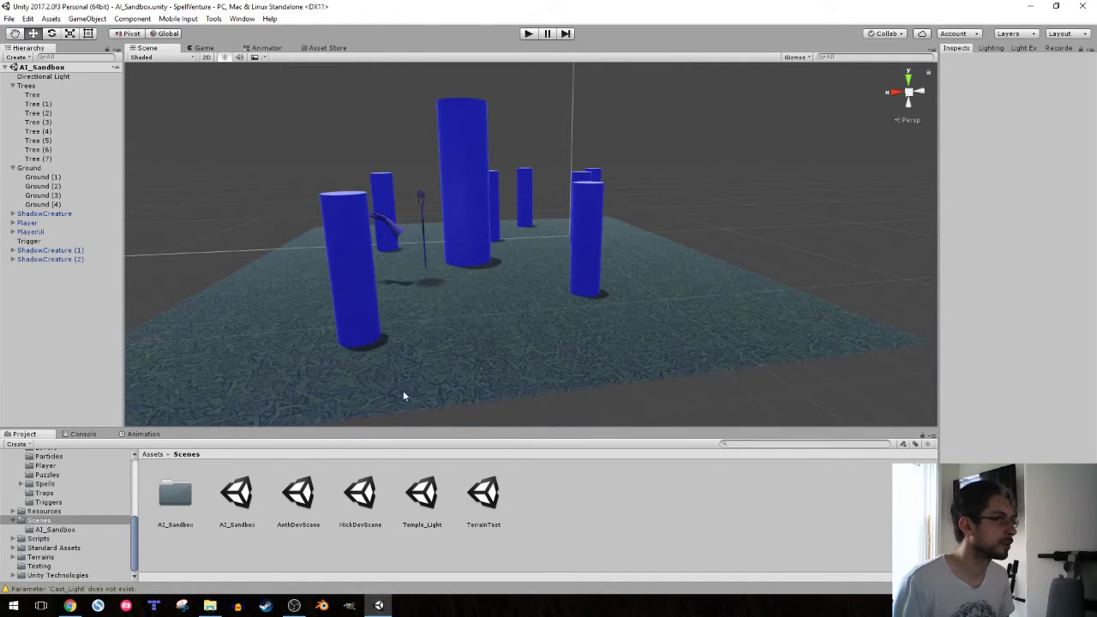
pyautogui.click(432, 501)
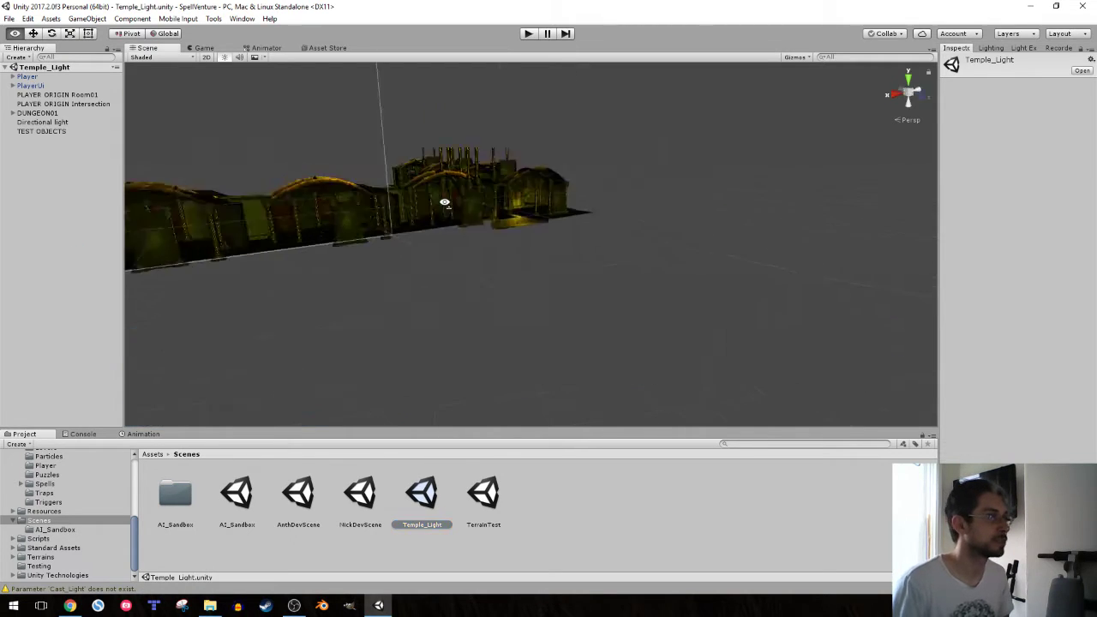
# - Fly around the Temple_Light level and select the LightGuardian statue by the glowing plant
pyautogui.keyDown('alt'); pyautogui.moveTo(507, 308); pyautogui.dragTo(661, 235); pyautogui.keyUp('alt')
pyautogui.moveTo(661, 236)
pyautogui.mouseDown(button='right')
pyautogui.moveTo(398, 217)
pyautogui.moveTo(137, 249)
pyautogui.moveTo(600, 233)
pyautogui.moveTo(354, 263)
pyautogui.mouseUp(button='right')
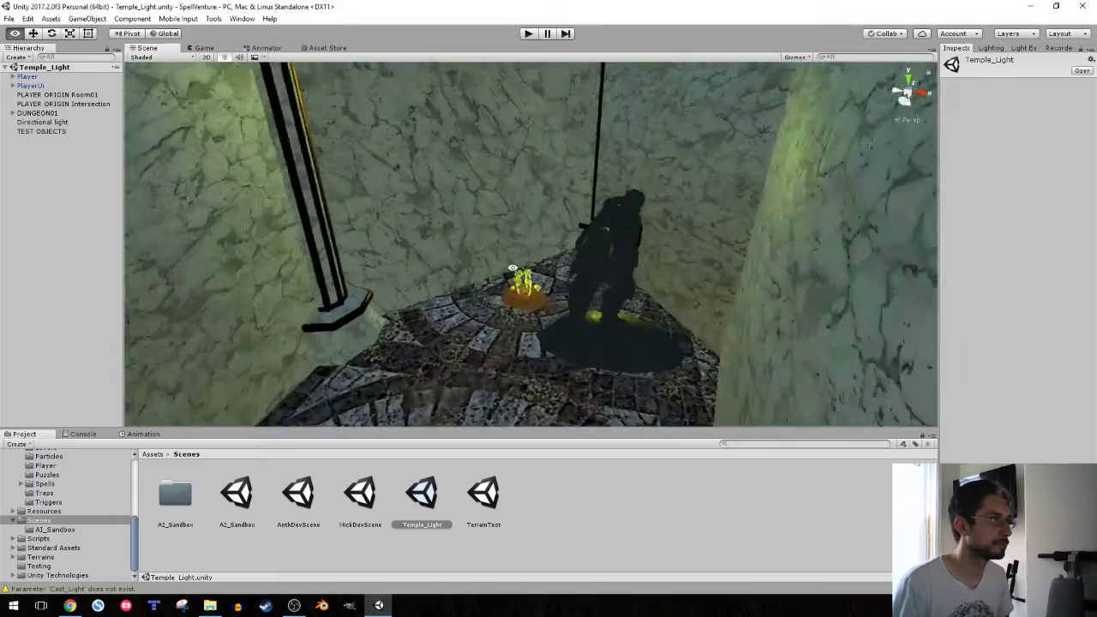
pyautogui.moveTo(513, 268)
pyautogui.mouseDown(button='right')
pyautogui.moveTo(558, 267)
pyautogui.moveTo(569, 255)
pyautogui.mouseUp(button='right')
pyautogui.click(569, 255)
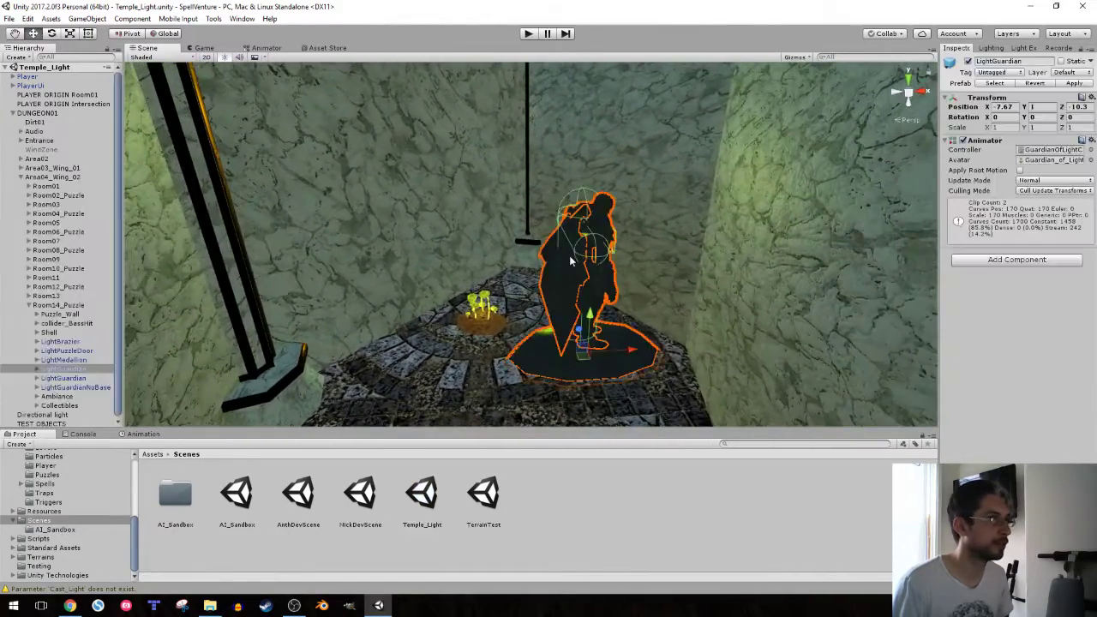
# - Collapse Room14_Puzzle, select Area04_Wing_02, and survey the wing's rooms up to the wall and pillar
pyautogui.click(28, 305)
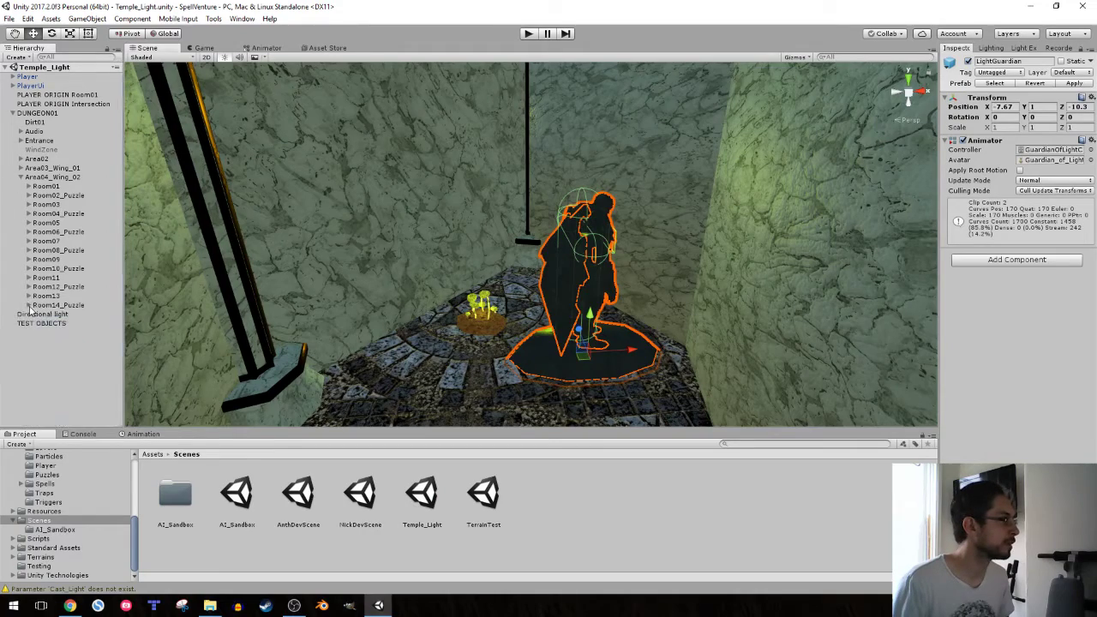
pyautogui.click(51, 176)
pyautogui.moveTo(505, 245)
pyautogui.mouseDown(button='right')
pyautogui.moveTo(588, 224)
pyautogui.moveTo(538, 226)
pyautogui.moveTo(699, 225)
pyautogui.moveTo(744, 366)
pyautogui.mouseUp(button='right')
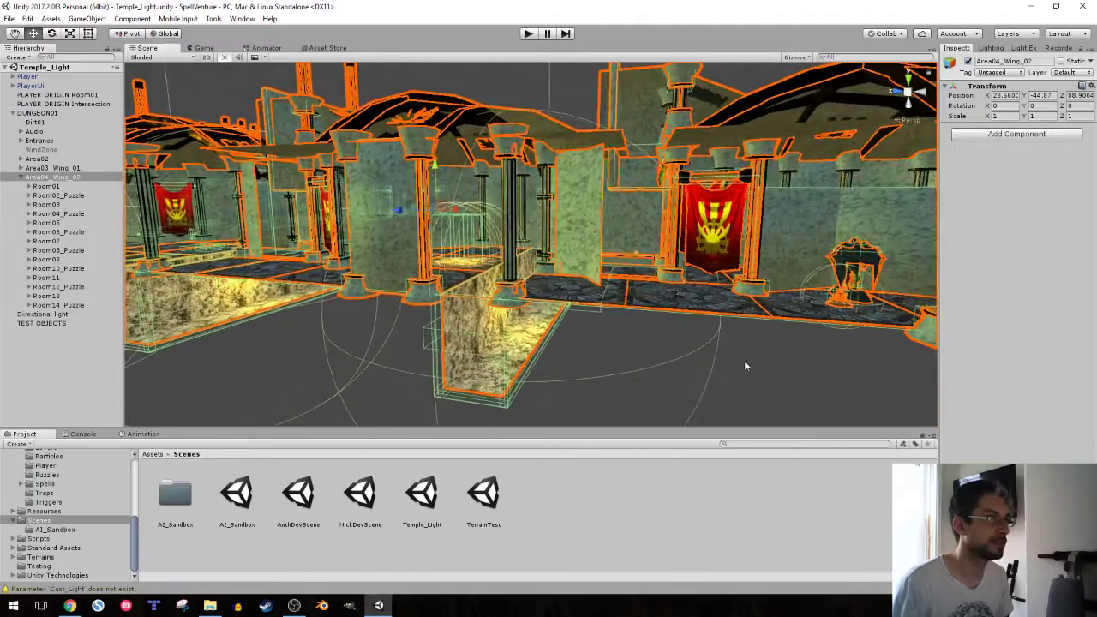
pyautogui.click(744, 366)
pyautogui.moveTo(532, 279)
pyautogui.mouseDown(button='right')
pyautogui.moveTo(720, 265)
pyautogui.moveTo(320, 270)
pyautogui.moveTo(330, 273)
pyautogui.moveTo(190, 316)
pyautogui.mouseUp(button='right')
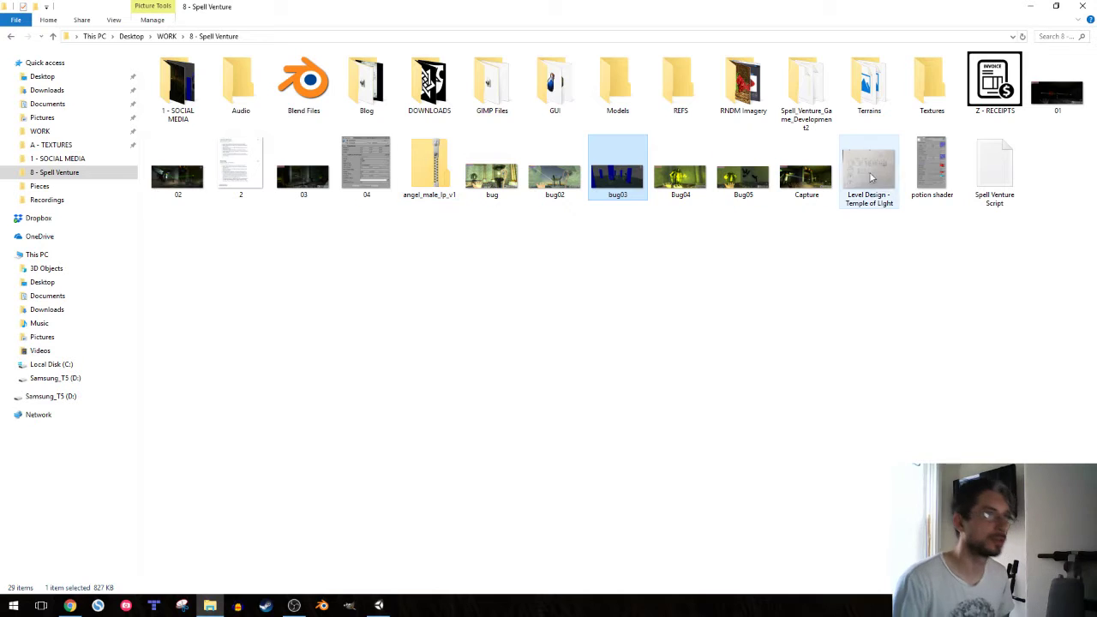
# - Open Level Design - Temple of Light.jpg, the Wing 2 map of spike, flame and blade traps
pyautogui.doubleClick(887, 205)
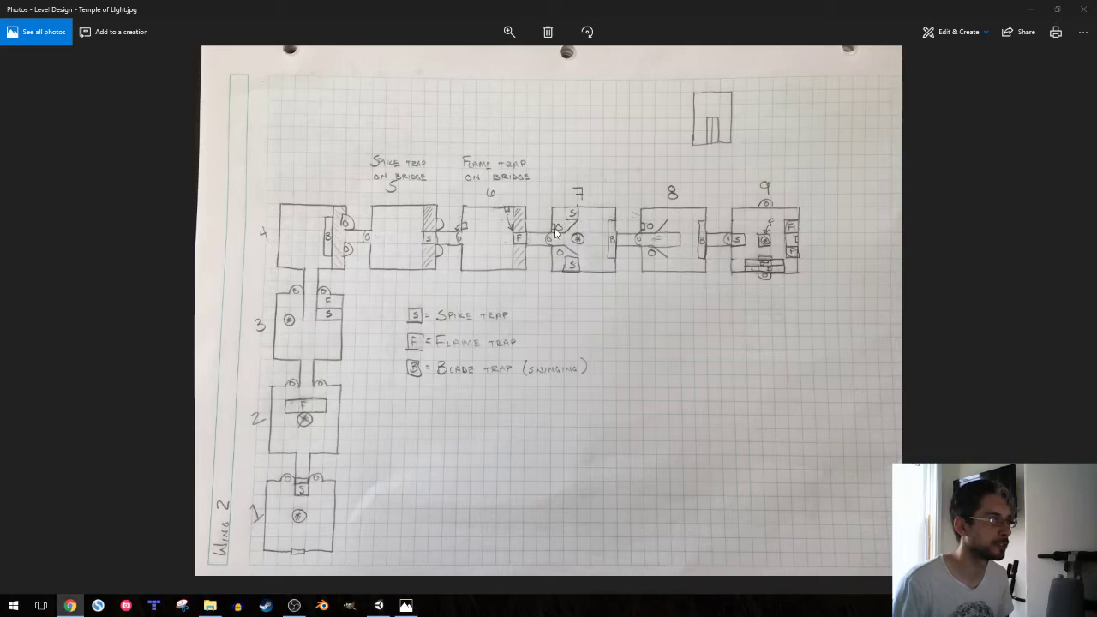
# - Add an empty child named Traps under Room14_Puzzle
pyautogui.click(378, 605)
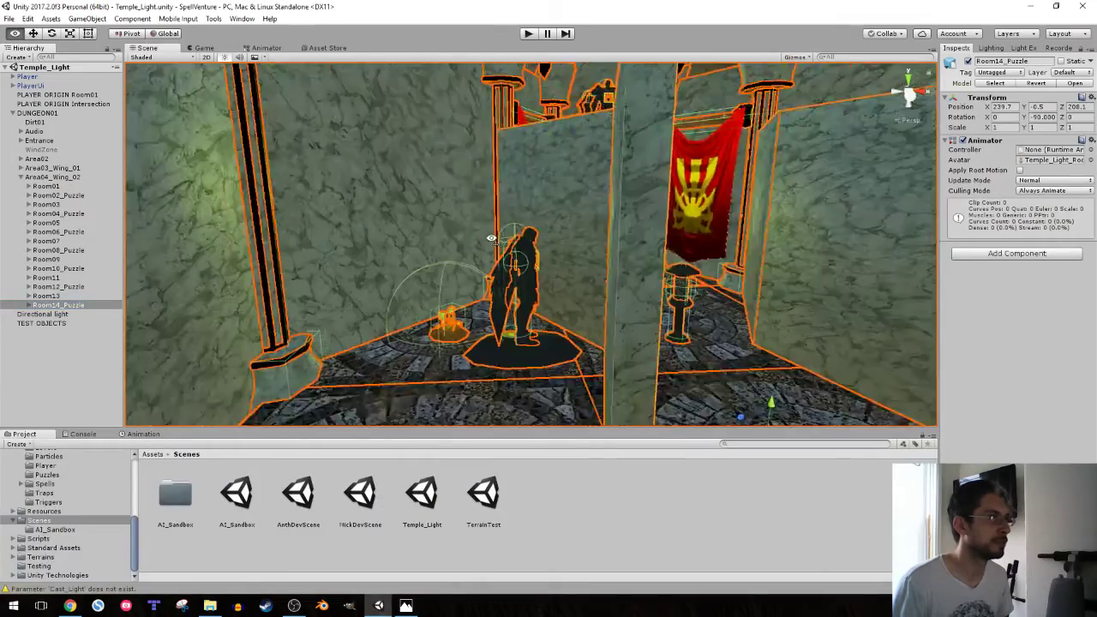
pyautogui.moveTo(369, 359)
pyautogui.keyDown('alt'); pyautogui.mouseDown()
pyautogui.moveTo(391, 366)
pyautogui.moveTo(471, 203)
pyautogui.mouseUp(); pyautogui.keyUp('alt')
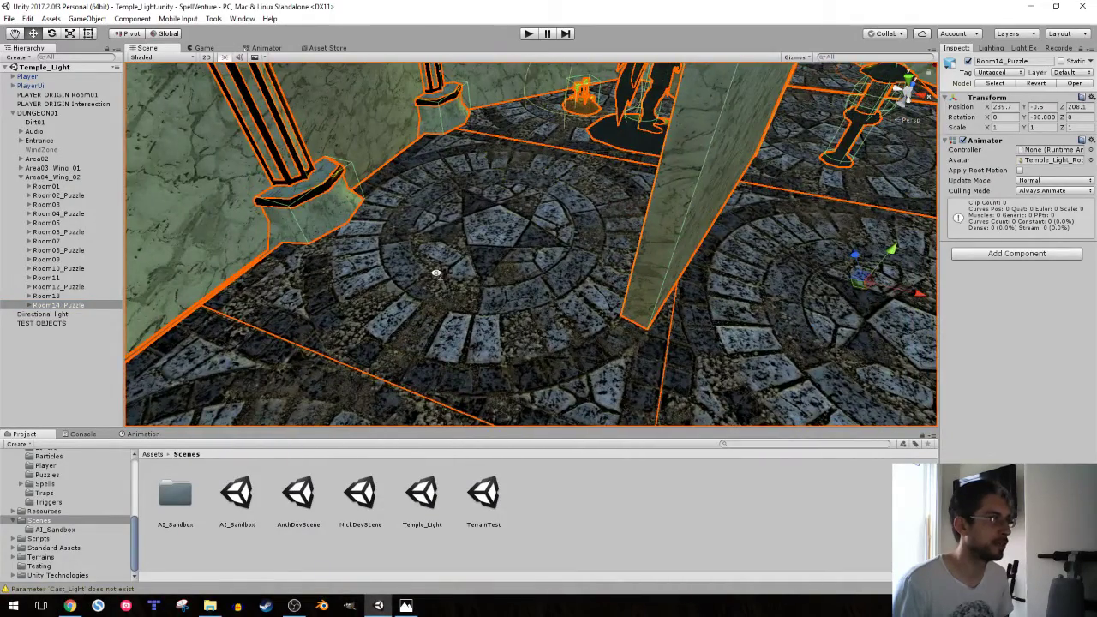
pyautogui.keyDown('alt'); pyautogui.moveTo(435, 272); pyautogui.dragTo(514, 354); pyautogui.keyUp('alt')
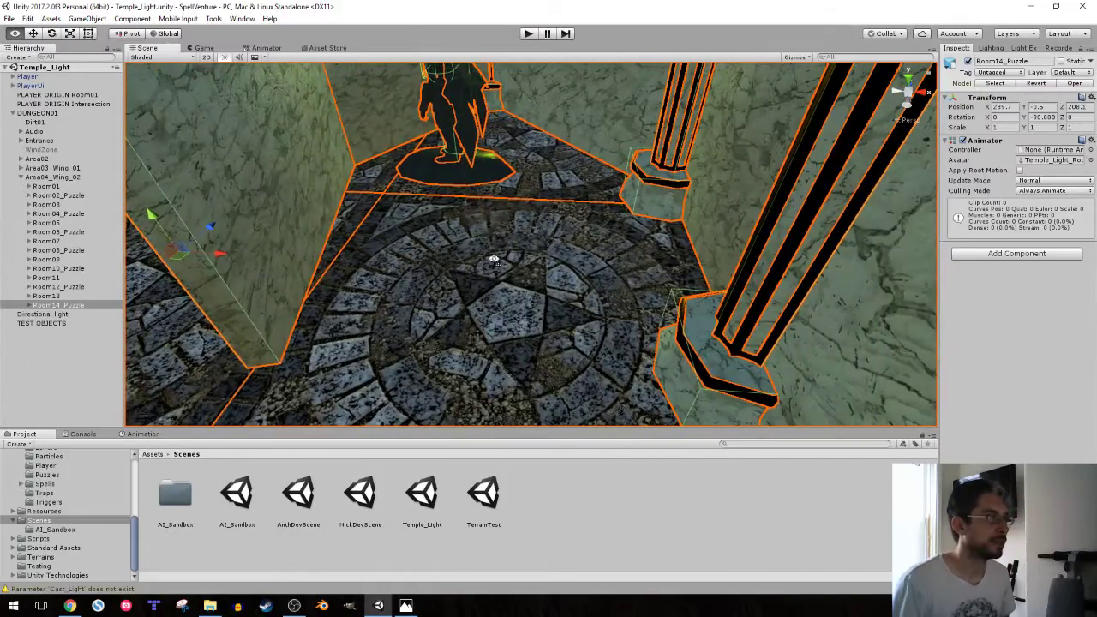
pyautogui.moveTo(494, 259)
pyautogui.keyDown('alt'); pyautogui.mouseDown()
pyautogui.moveTo(545, 234)
pyautogui.moveTo(549, 281)
pyautogui.mouseUp(); pyautogui.keyUp('alt')
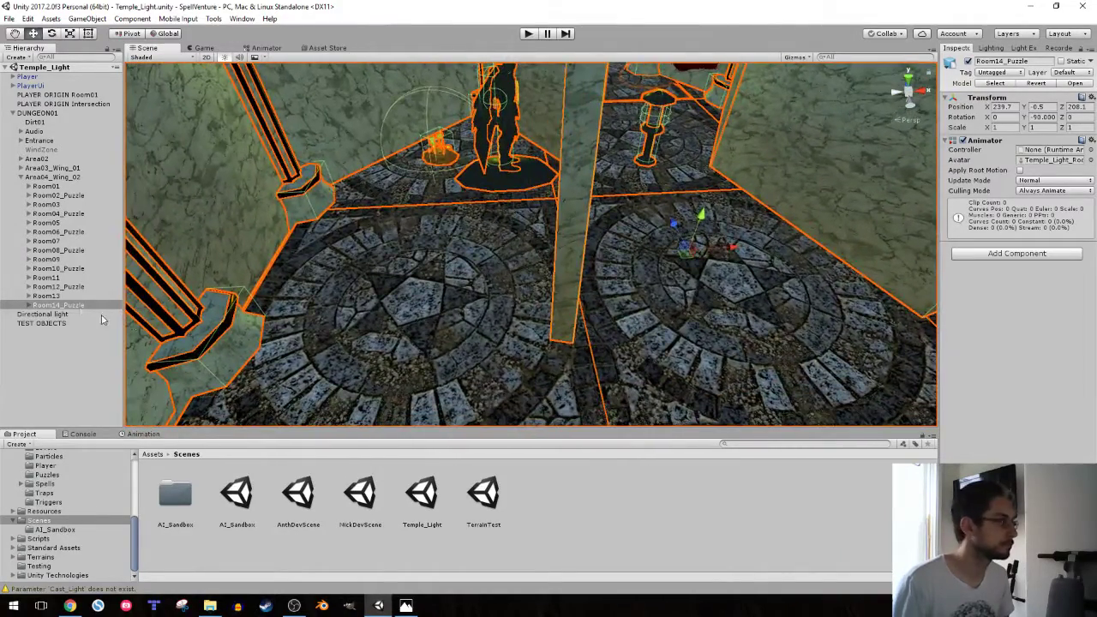
pyautogui.click(58, 305)
pyautogui.click(30, 305)
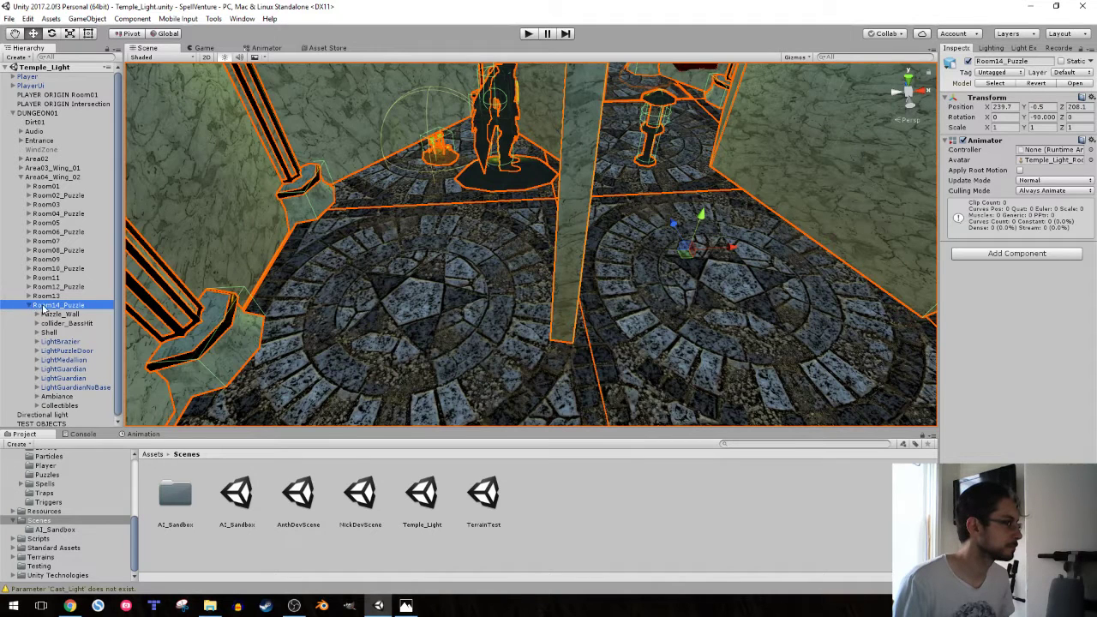
pyautogui.rightClick(43, 309)
pyautogui.click(81, 400)
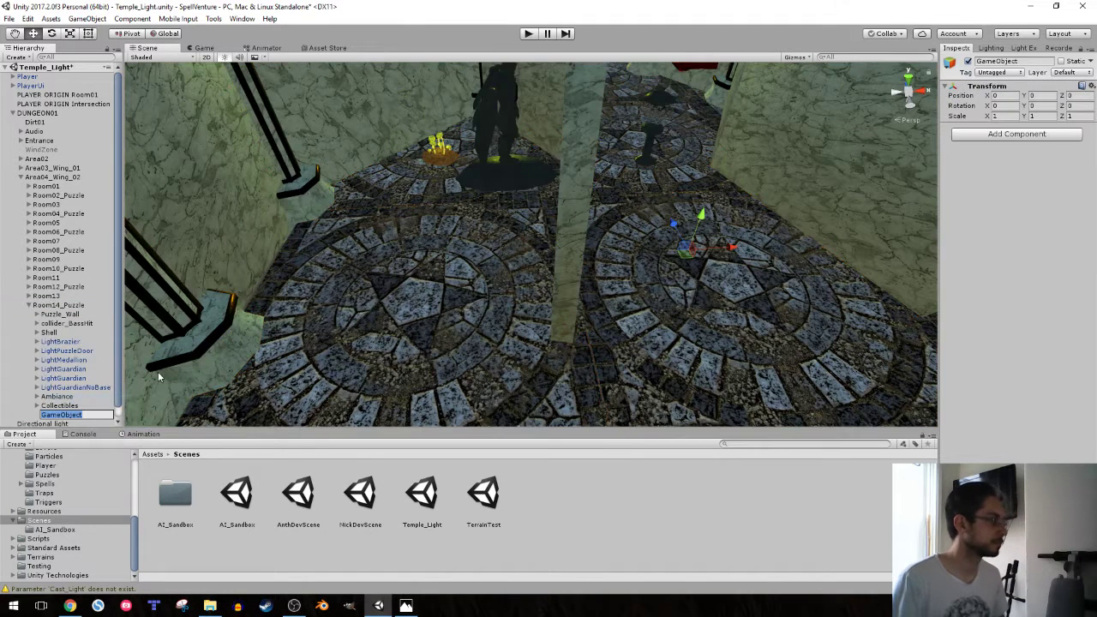
pyautogui.write('Traps')
pyautogui.press('Return')
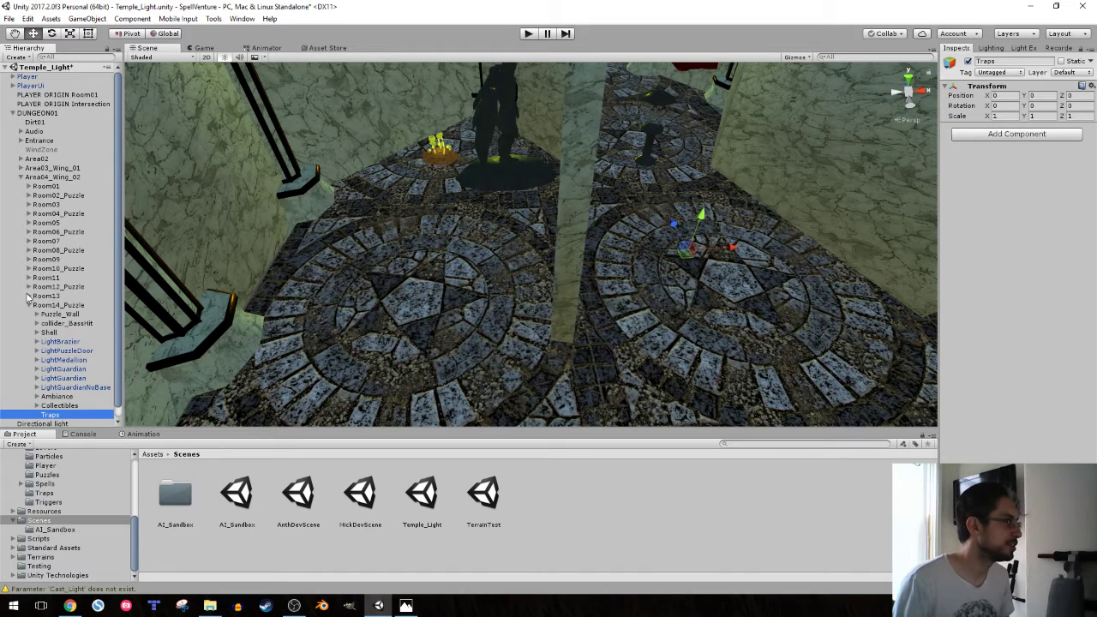
# - Duplicate SpikeTrap01 from Room02_Puzzle's Traps group
pyautogui.click(28, 196)
pyautogui.click(37, 279)
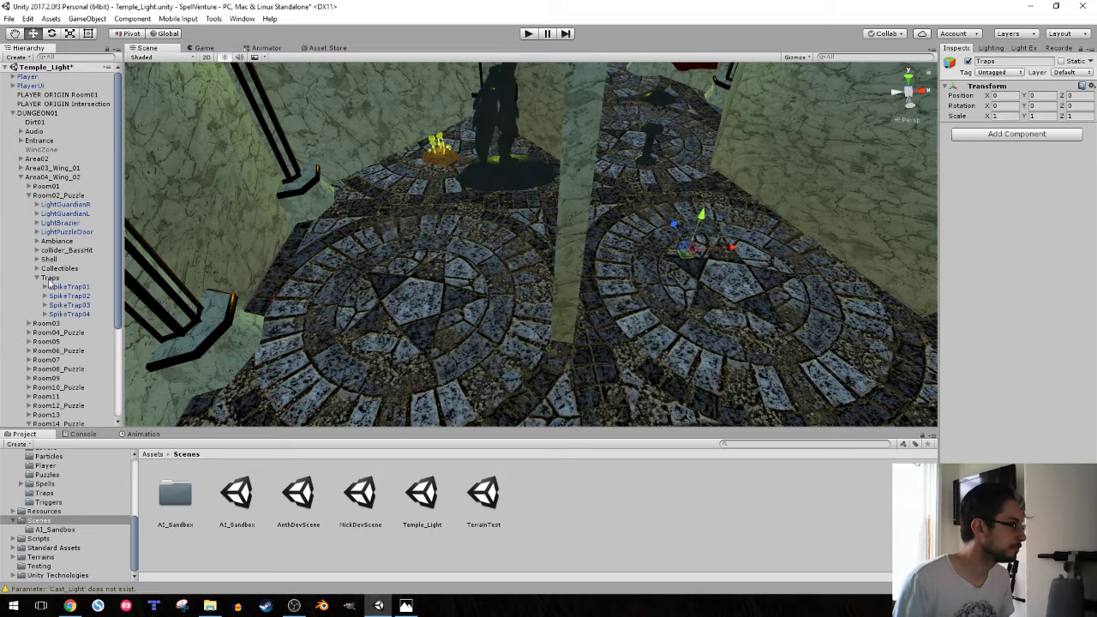
pyautogui.click(69, 287)
pyautogui.hotkey('ctrl', 'd')
pyautogui.scroll(-2, 69, 306)
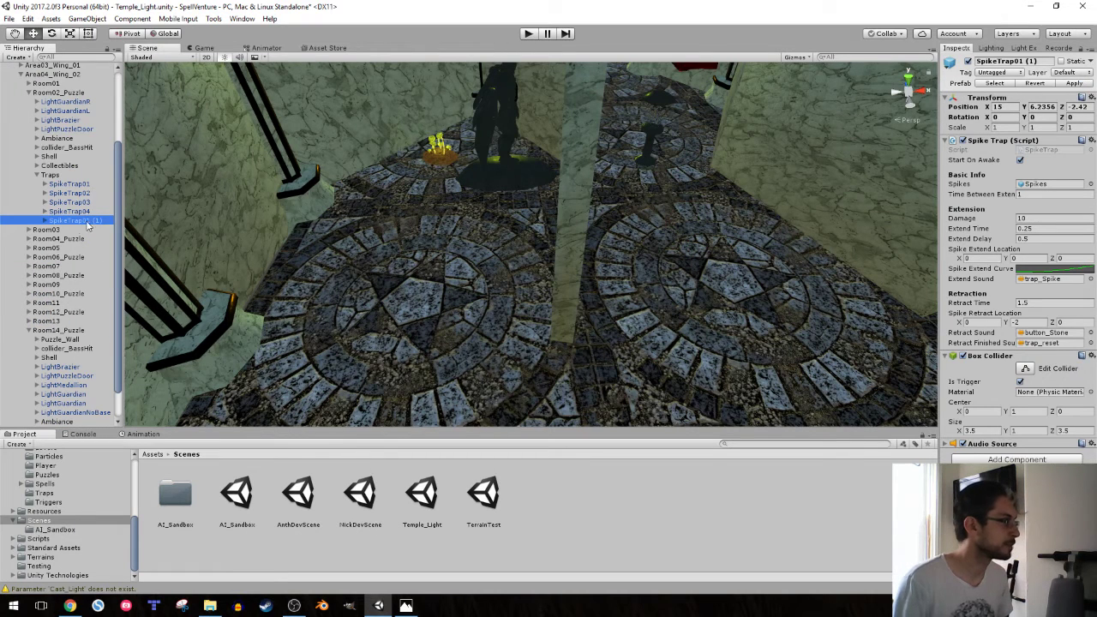
# - Rename the duplicate SpikeTrap01 and move it into Room14_Puzzle's Traps group
pyautogui.click(88, 223)
pyautogui.doubleClick(96, 221)
pyautogui.press('BackSpace')
pyautogui.press('Return')
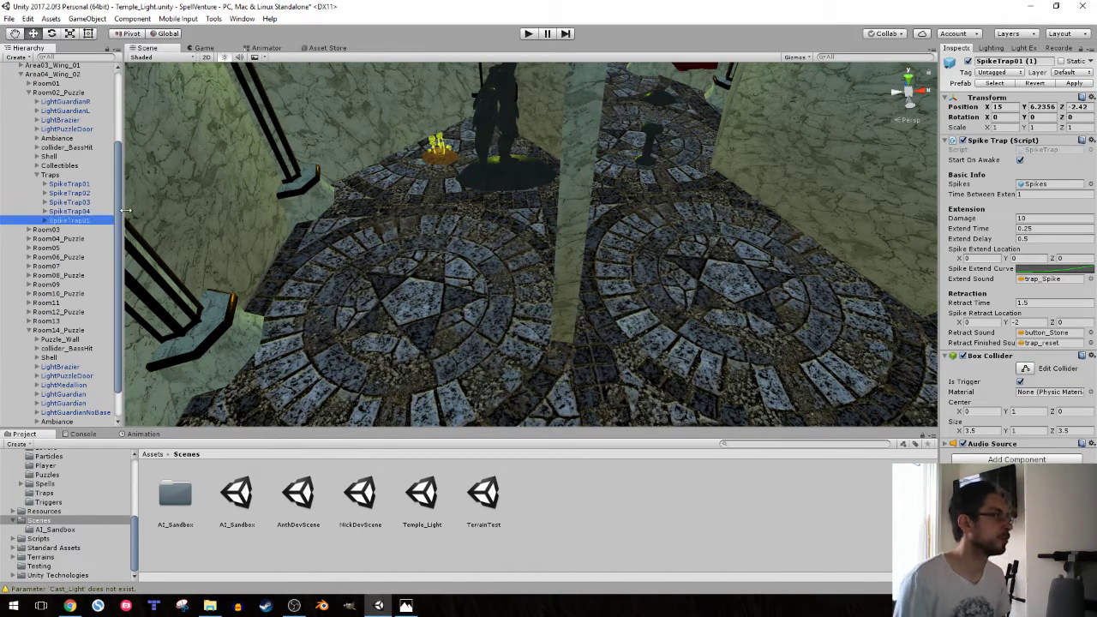
pyautogui.scroll(-2, 54, 176)
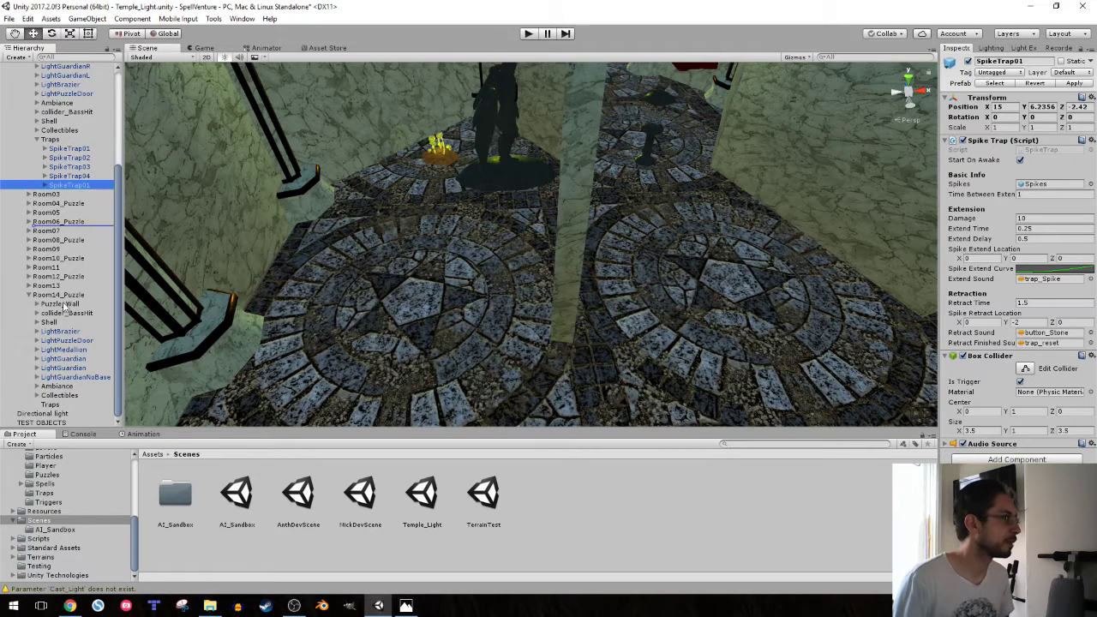
pyautogui.moveTo(68, 185); pyautogui.dragTo(51, 404)
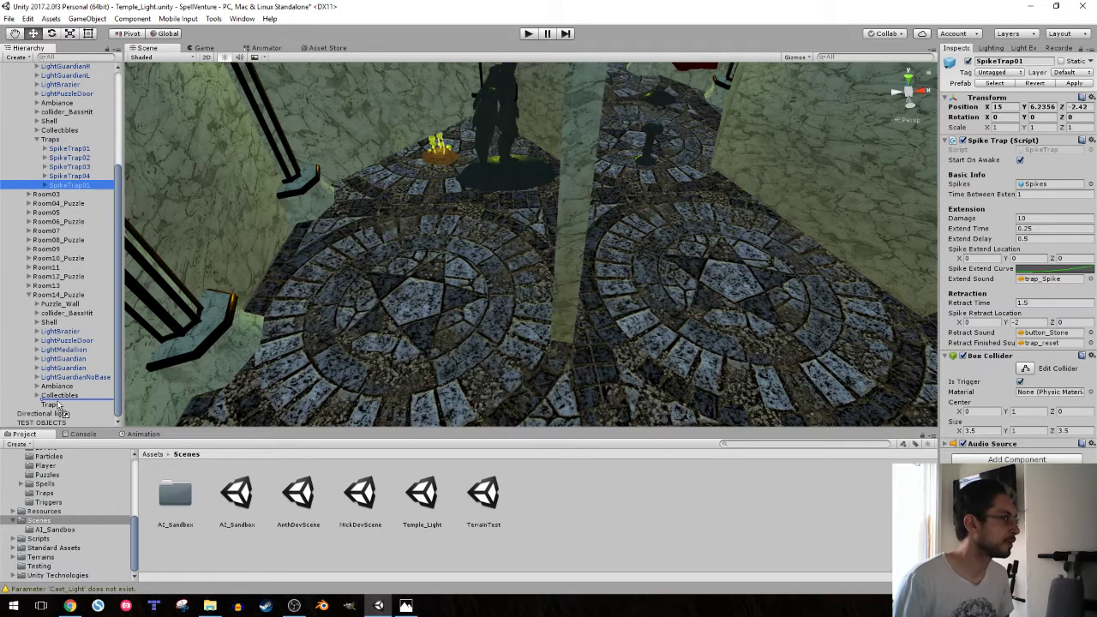
# - Zero the trap's X and Z position and slide it left along Room14's floor
pyautogui.click(1007, 106)
pyautogui.press('Tab')
pyautogui.write('0')
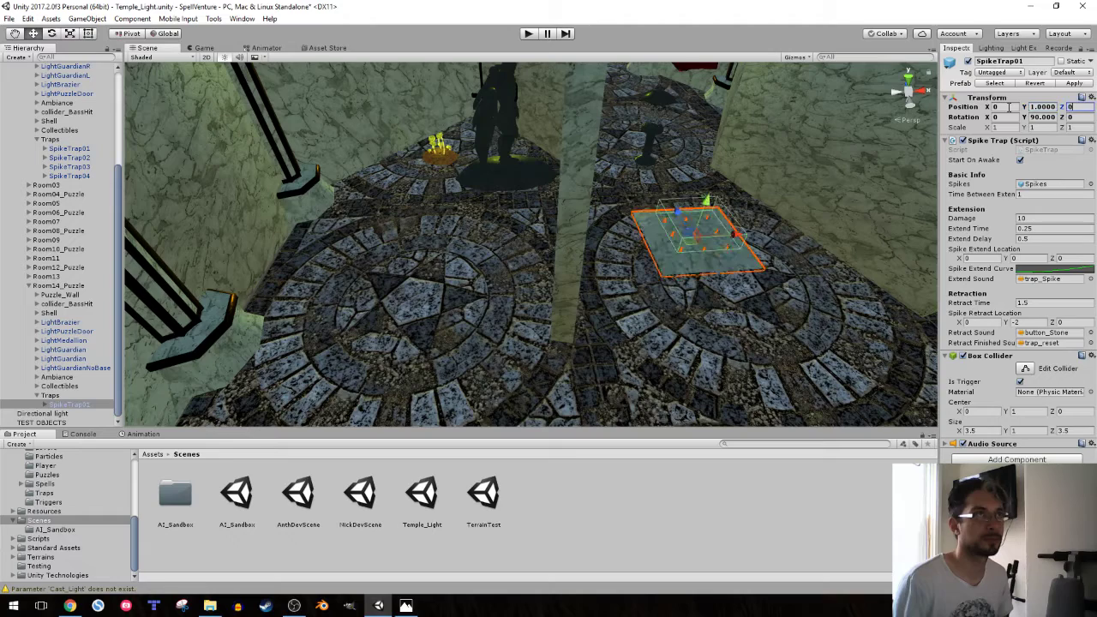
pyautogui.moveTo(727, 224); pyautogui.dragTo(709, 188, button='right')
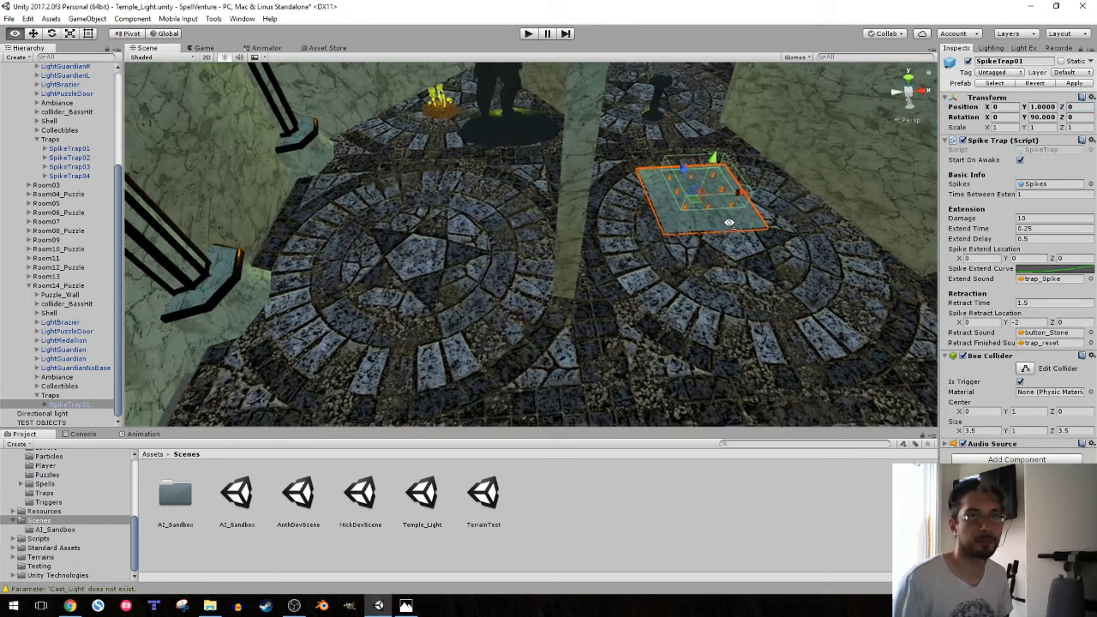
pyautogui.moveTo(709, 189)
pyautogui.mouseDown()
pyautogui.moveTo(353, 192)
pyautogui.moveTo(355, 242)
pyautogui.moveTo(465, 266)
pyautogui.moveTo(550, 251)
pyautogui.moveTo(576, 218)
pyautogui.mouseUp()
# - Duplicate the spike trap and place both traps edge to edge, the right one at Z -11
pyautogui.hotkey('ctrl', 'd')
pyautogui.moveTo(627, 247)
pyautogui.mouseDown()
pyautogui.moveTo(480, 256)
pyautogui.moveTo(500, 257)
pyautogui.mouseUp()
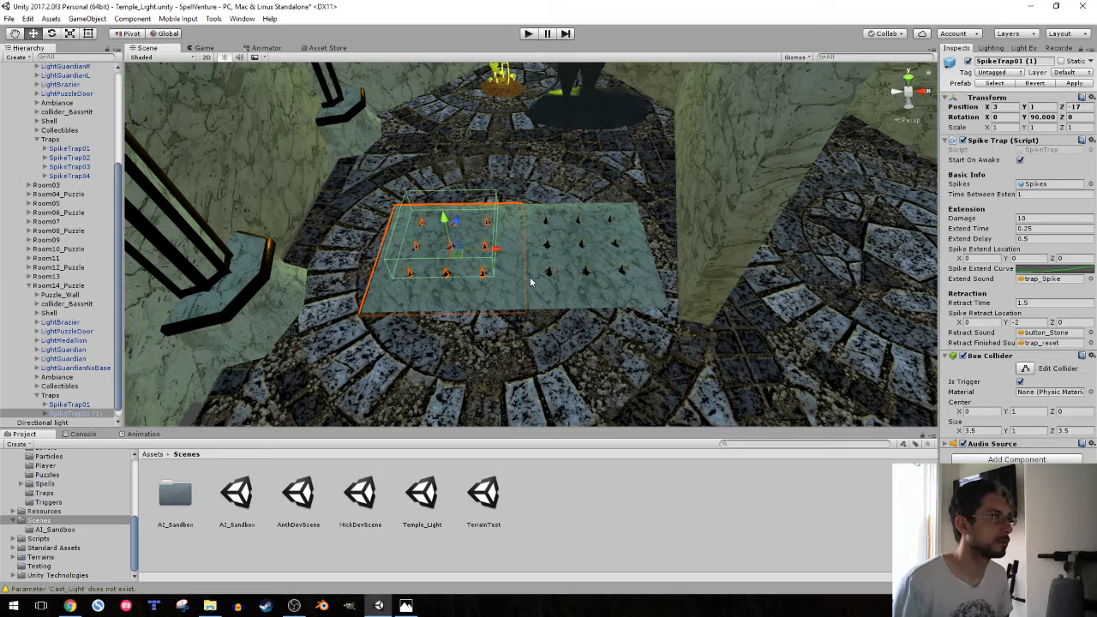
pyautogui.click(570, 271)
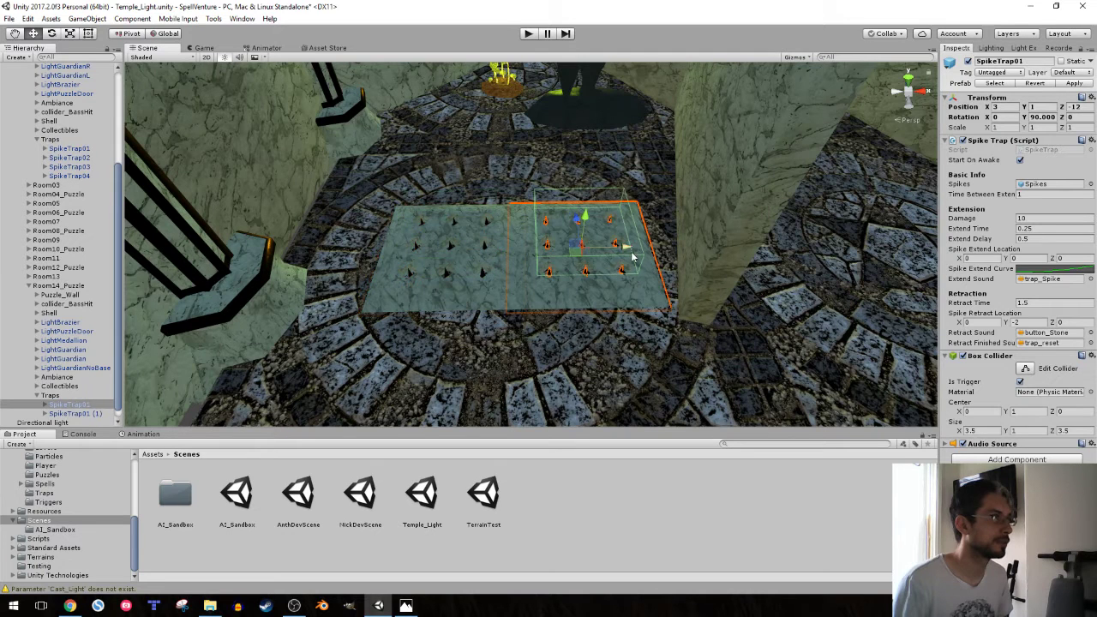
pyautogui.moveTo(632, 256); pyautogui.dragTo(645, 248)
pyautogui.click(486, 274)
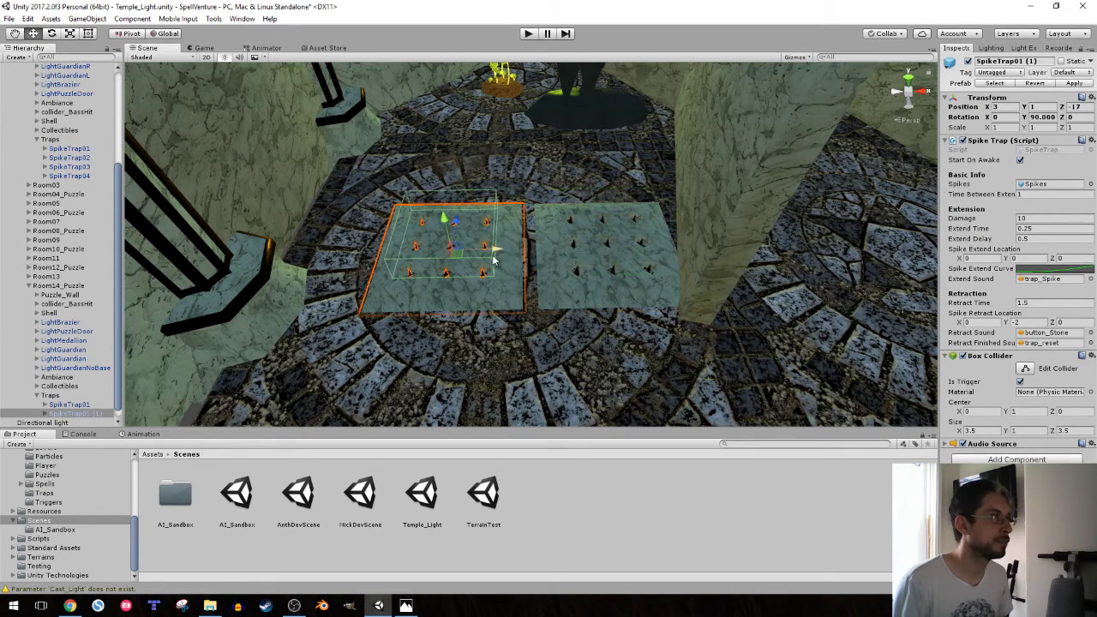
pyautogui.moveTo(497, 249)
pyautogui.mouseDown()
pyautogui.moveTo(512, 249)
pyautogui.moveTo(401, 254)
pyautogui.mouseUp()
# - Add a third trap, rename copies SpikeTrap03 and SpikeTrap02, and shift them back to X 2
pyautogui.hotkey('ctrl', 'd')
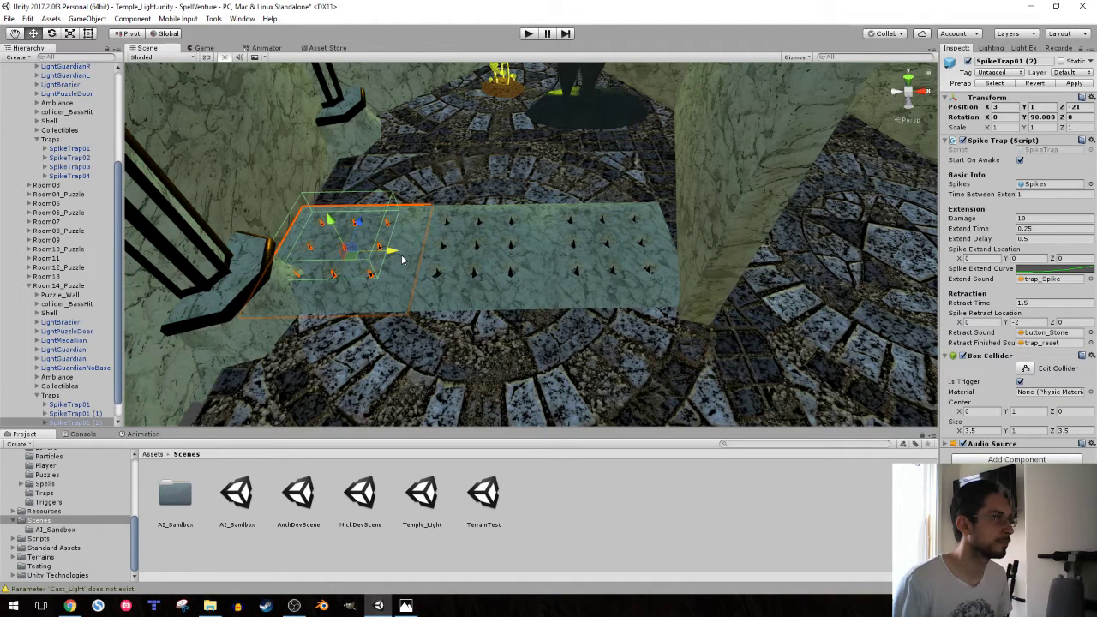
pyautogui.click(87, 412)
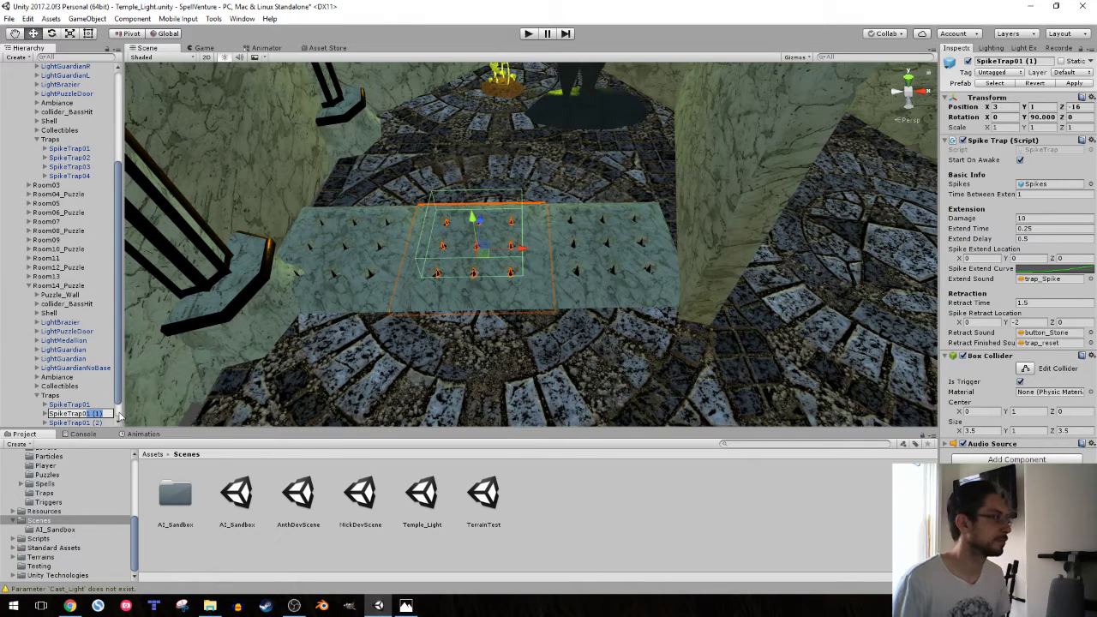
pyautogui.press('Down')
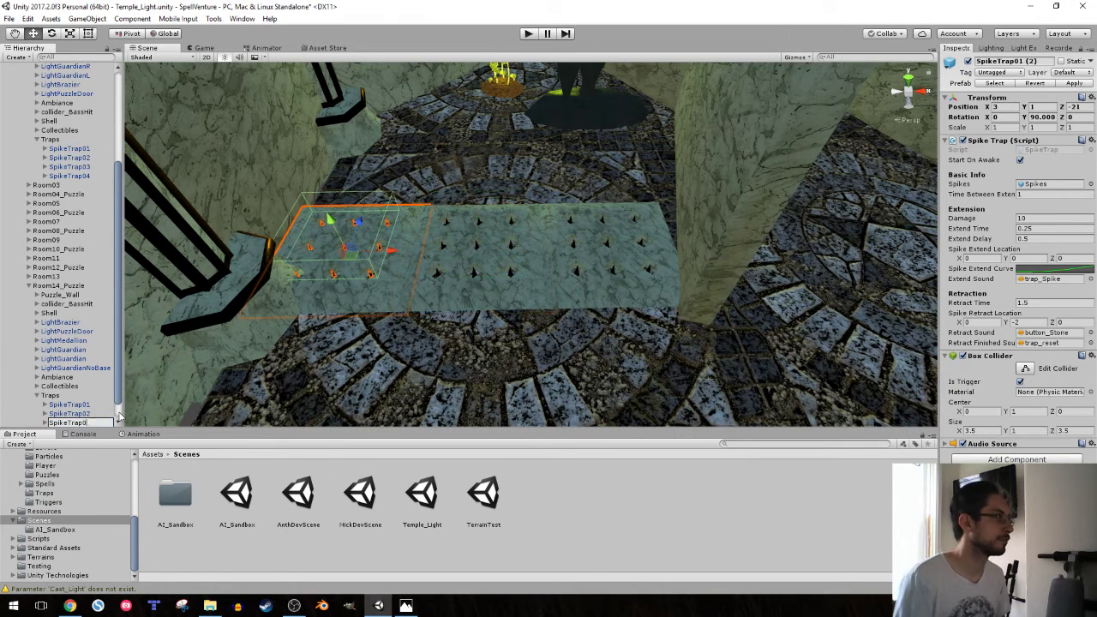
pyautogui.write('SpikeTrap03')
pyautogui.press('Return')
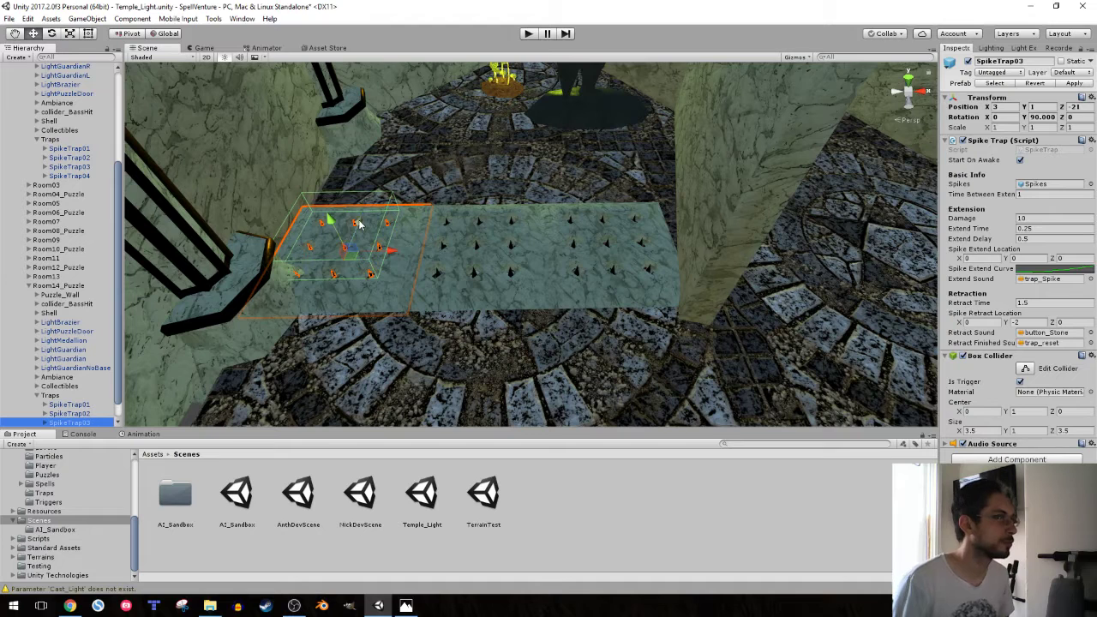
pyautogui.keyDown('ctrl'); pyautogui.moveTo(347, 199); pyautogui.dragTo(150, 341); pyautogui.keyUp('ctrl')
pyautogui.click(87, 415)
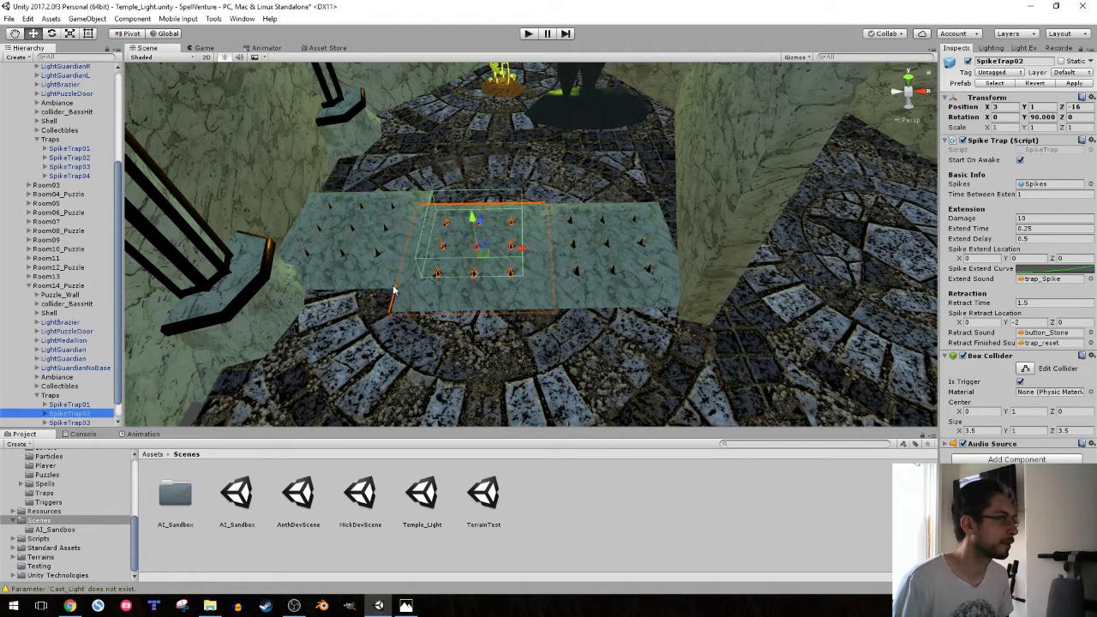
pyautogui.keyDown('ctrl'); pyautogui.moveTo(481, 224); pyautogui.dragTo(486, 211); pyautogui.keyUp('ctrl')
pyautogui.click(68, 404)
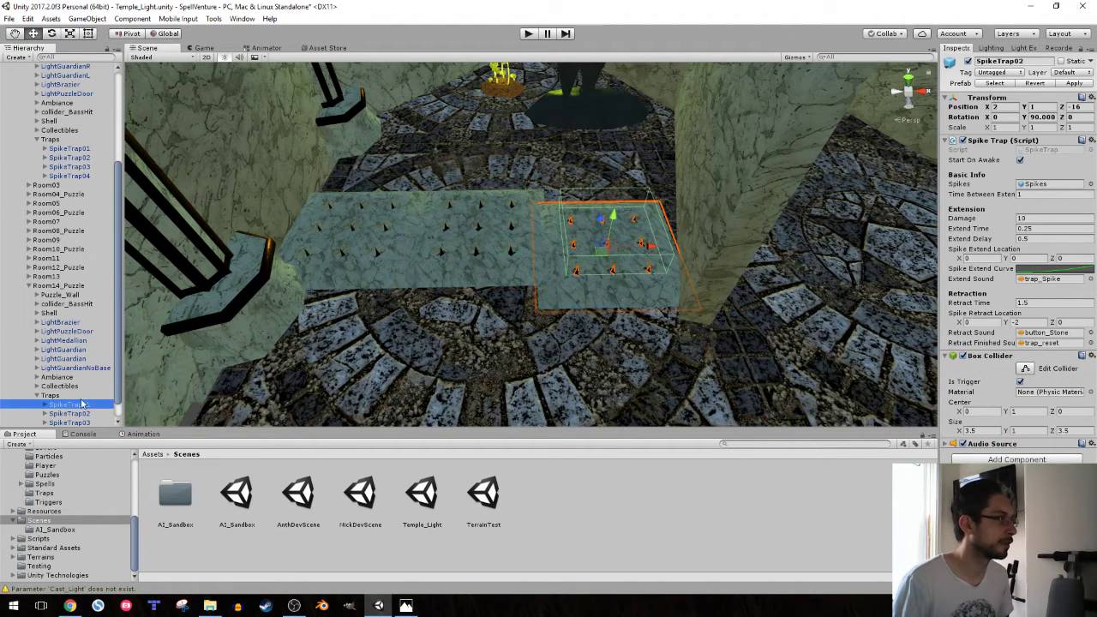
pyautogui.moveTo(538, 275)
pyautogui.mouseDown(button='right')
pyautogui.moveTo(503, 251)
pyautogui.moveTo(479, 265)
pyautogui.moveTo(563, 241)
pyautogui.moveTo(548, 269)
pyautogui.mouseUp(button='right')
# - Duplicate SpikeTrap01 three times to lay a second row of traps out to Z -21
pyautogui.hotkey('ctrl', 'd')
pyautogui.moveTo(600, 210); pyautogui.dragTo(610, 255)
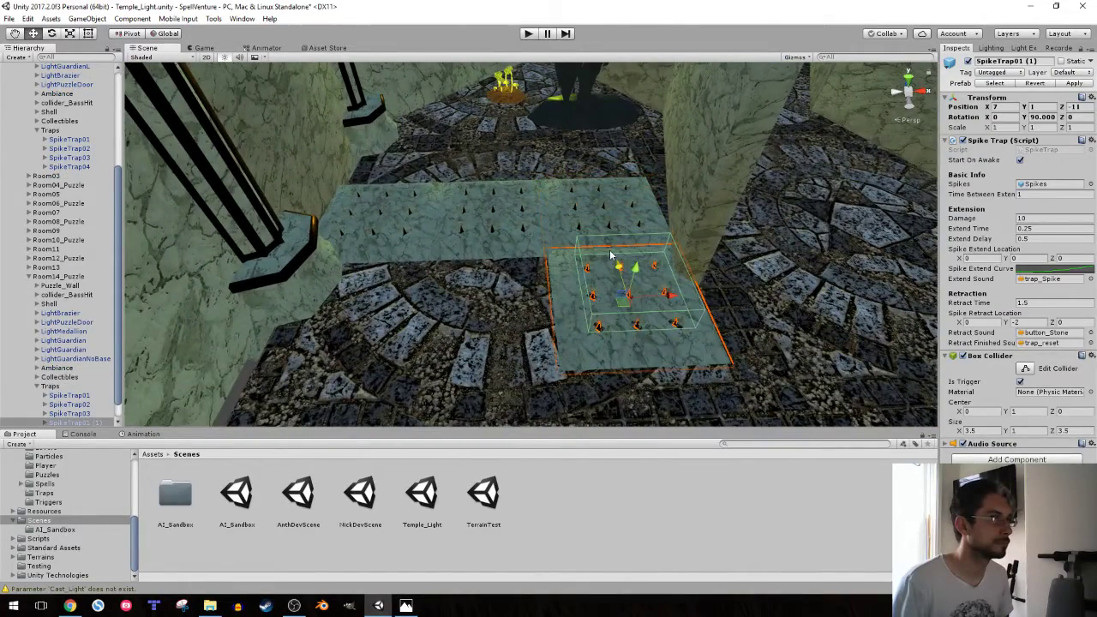
pyautogui.hotkey('ctrl', 'd')
pyautogui.moveTo(673, 297)
pyautogui.mouseDown()
pyautogui.moveTo(544, 299)
pyautogui.moveTo(403, 321)
pyautogui.mouseUp()
pyautogui.hotkey('ctrl', 'd')
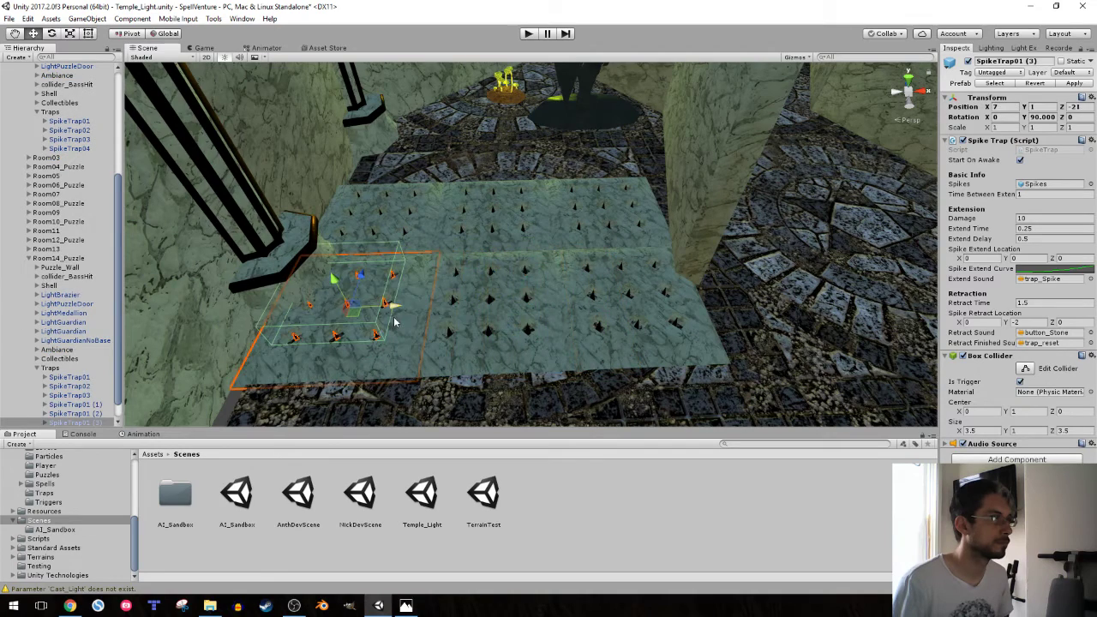
# - Move SpikeTrap03, SpikeTrap02 and SpikeTrap01 up onto the far floor area
pyautogui.keyDown('alt'); pyautogui.moveTo(457, 298); pyautogui.dragTo(369, 292); pyautogui.keyUp('alt')
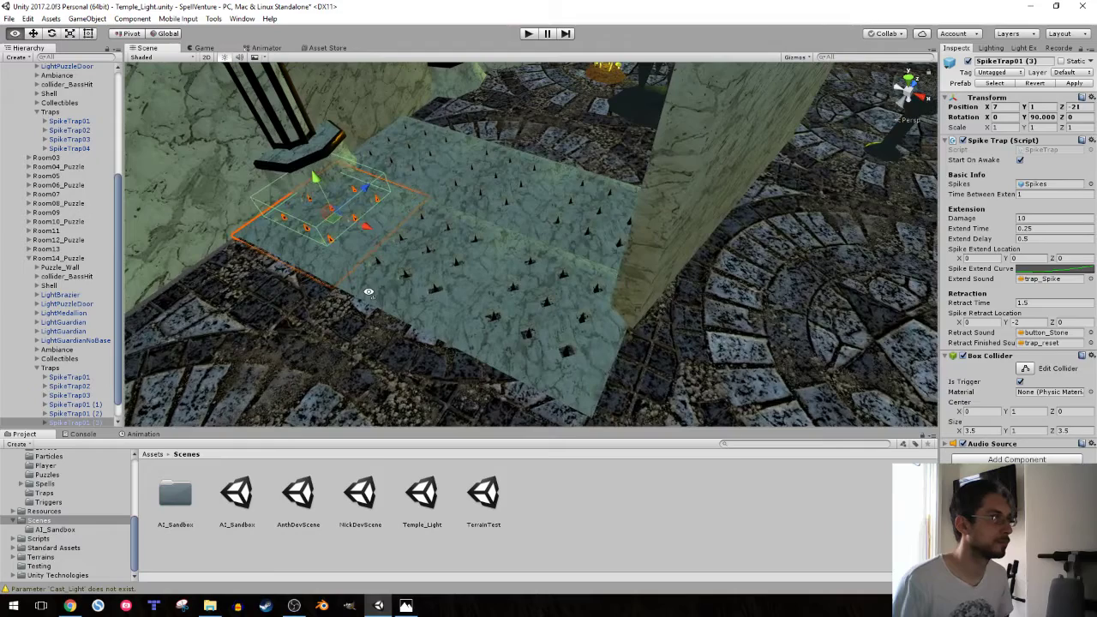
pyautogui.keyDown('alt'); pyautogui.moveTo(380, 241); pyautogui.dragTo(401, 254); pyautogui.keyUp('alt')
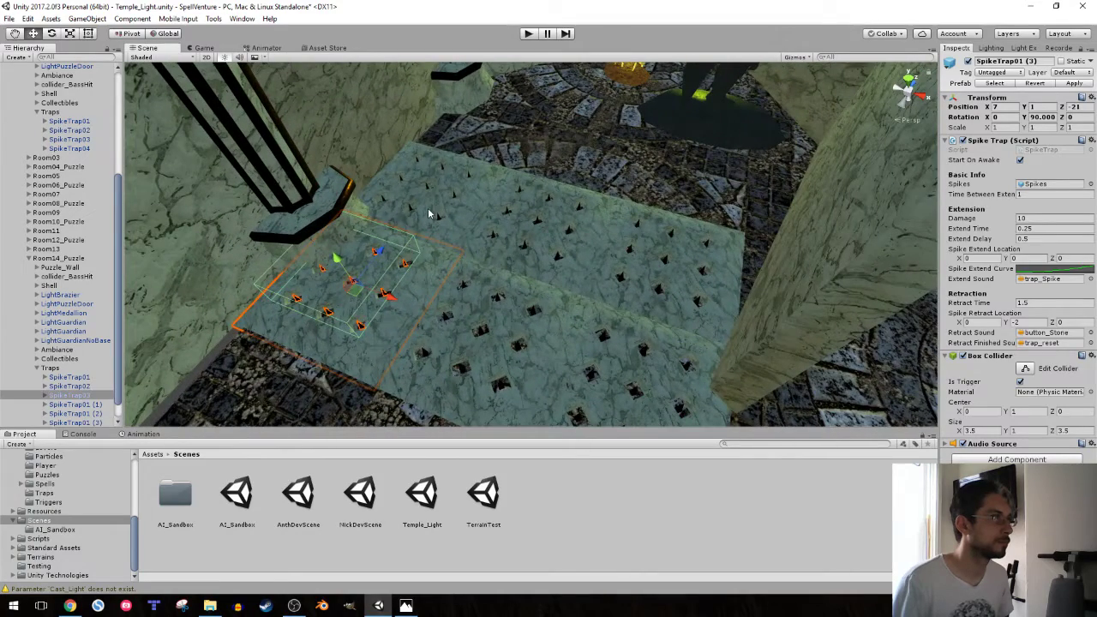
pyautogui.moveTo(388, 295); pyautogui.dragTo(506, 122)
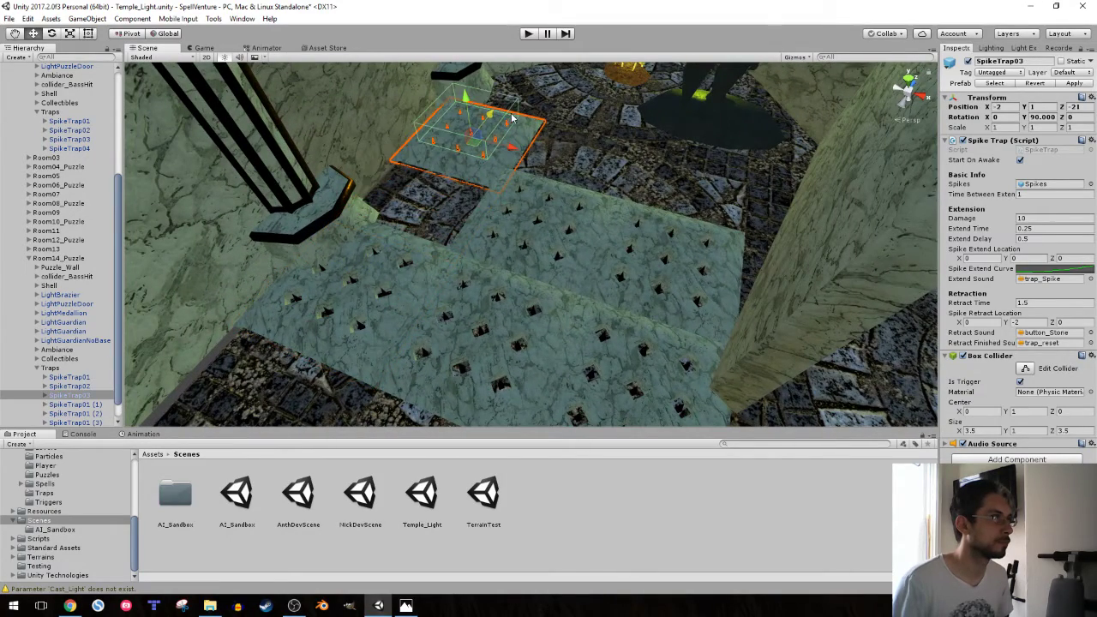
pyautogui.click(528, 232)
pyautogui.moveTo(561, 193); pyautogui.dragTo(591, 137)
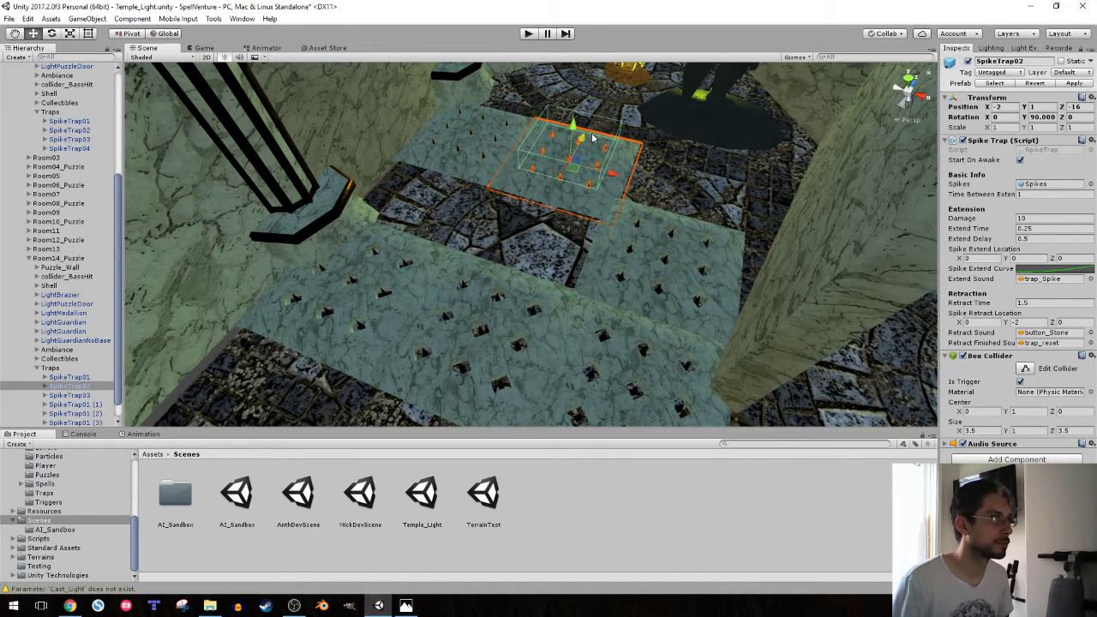
pyautogui.click(641, 242)
pyautogui.moveTo(674, 235); pyautogui.dragTo(661, 220)
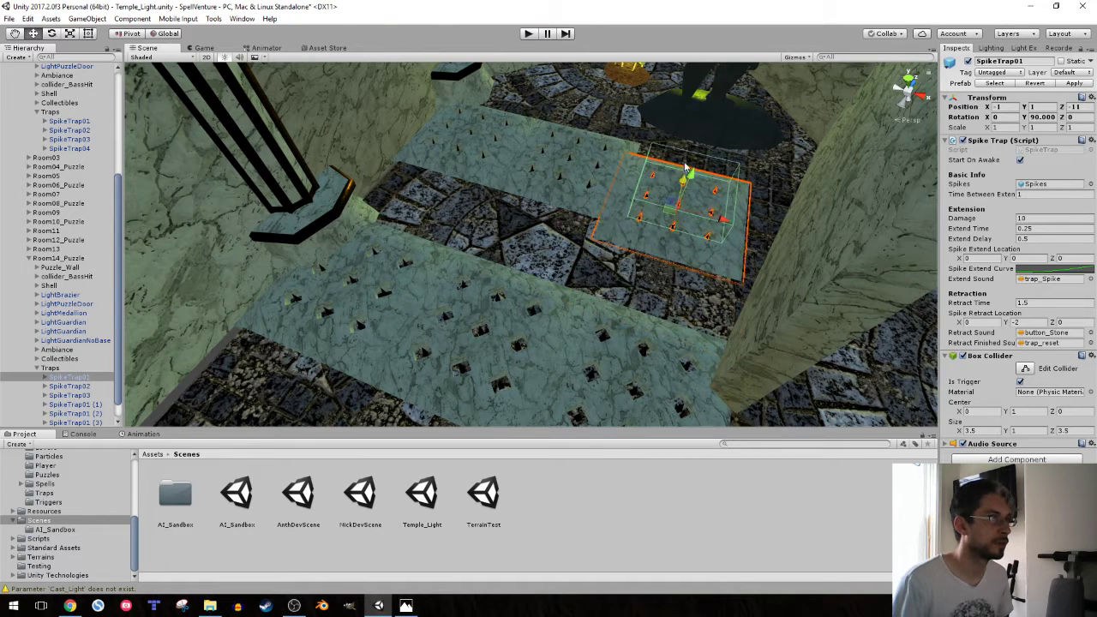
# - Move SpikeTrap01 (3), (2) and (1) up the floor, placing (1) at X 3, Z -11
pyautogui.click(368, 292)
pyautogui.moveTo(373, 291); pyautogui.dragTo(469, 194)
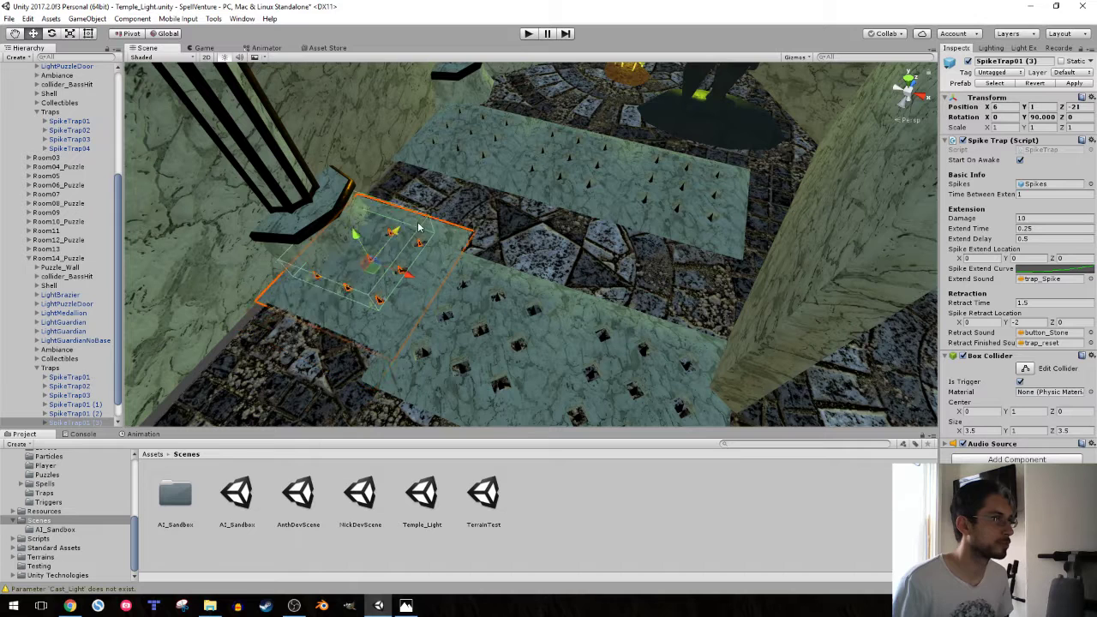
pyautogui.click(480, 310)
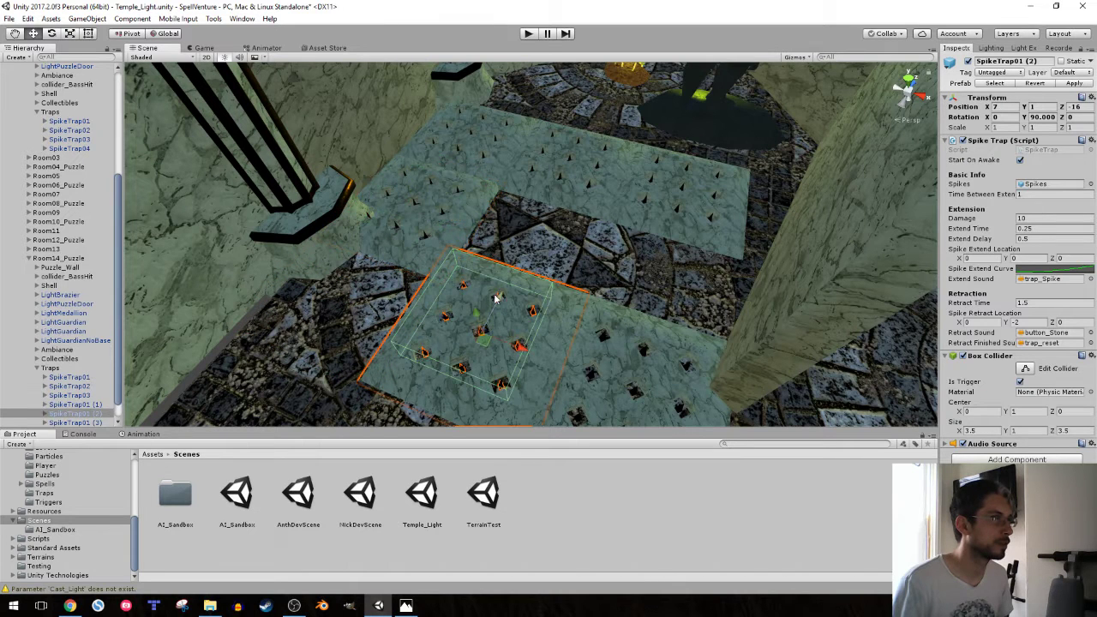
pyautogui.moveTo(495, 299); pyautogui.dragTo(552, 210)
pyautogui.click(632, 318)
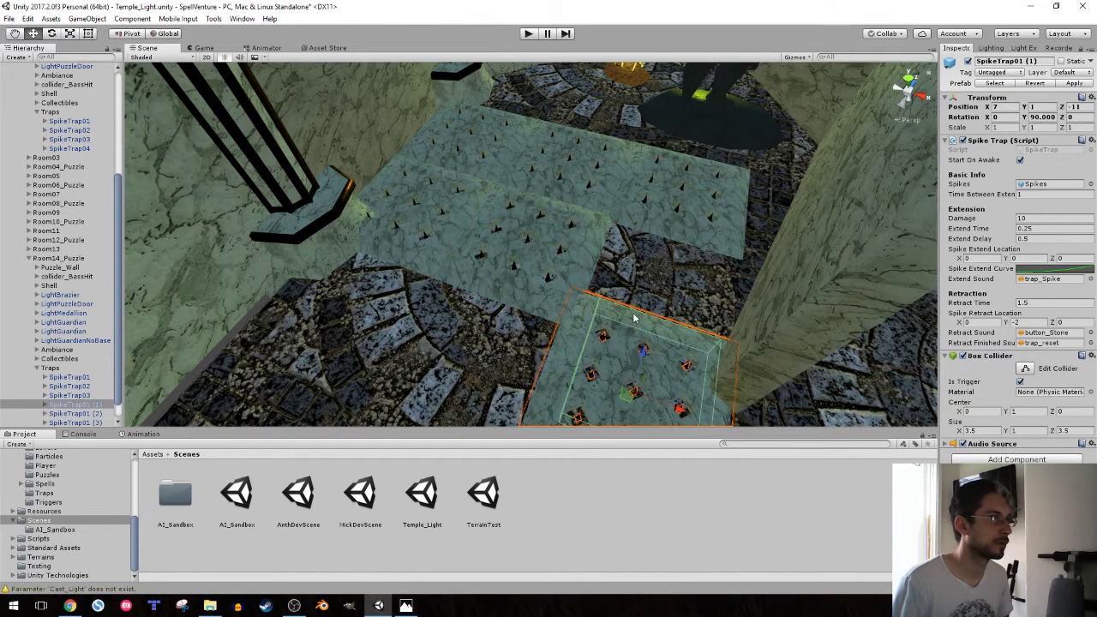
pyautogui.moveTo(641, 358); pyautogui.dragTo(673, 249)
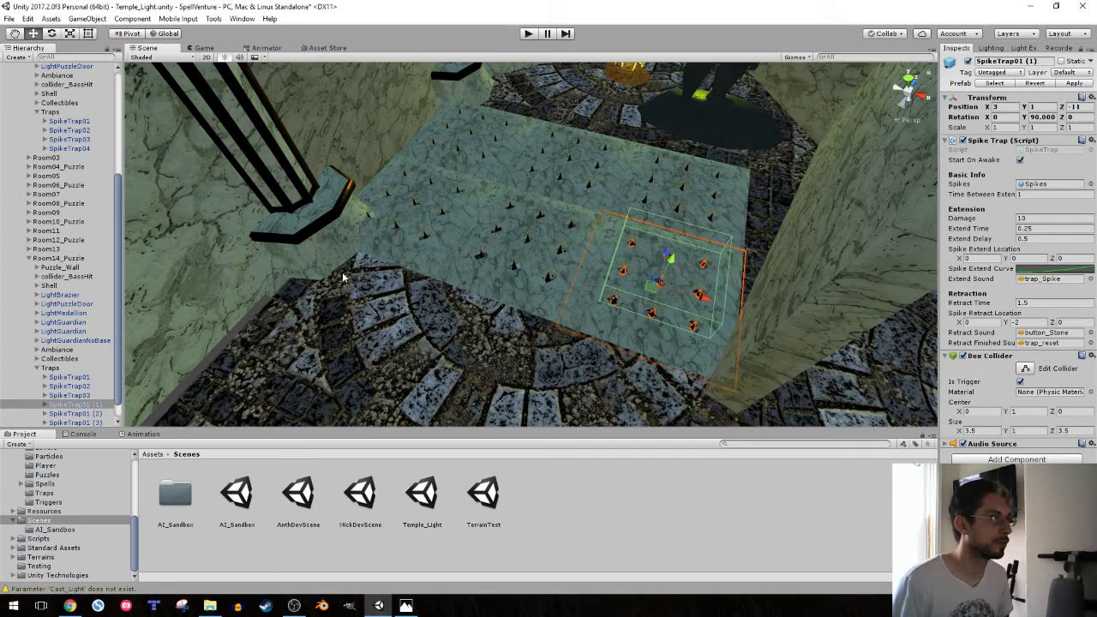
pyautogui.keyDown('alt'); pyautogui.moveTo(343, 277); pyautogui.dragTo(283, 257); pyautogui.keyUp('alt')
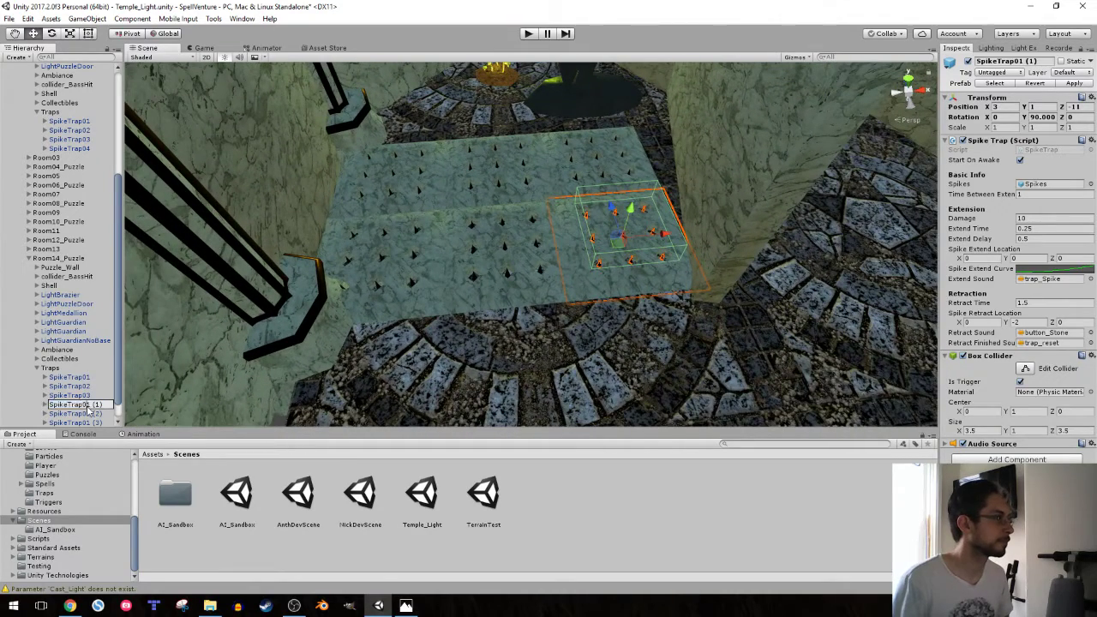
pyautogui.moveTo(88, 406); pyautogui.dragTo(116, 408)
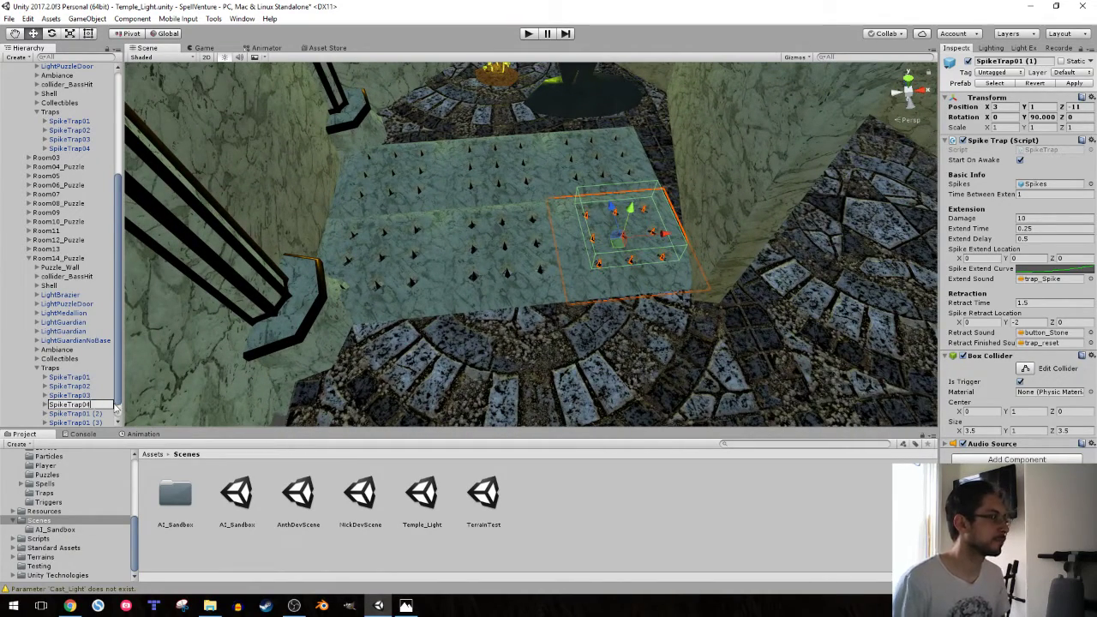
# - Rename the three trap copies SpikeTrap04, SpikeTrap05 and SpikeTrap06
pyautogui.press('BackSpace')
pyautogui.press('BackSpace')
pyautogui.press('BackSpace')
pyautogui.write('4')
pyautogui.press('Return')
pyautogui.press('Down')
pyautogui.press('F2')
pyautogui.press('BackSpace')
pyautogui.press('BackSpace')
pyautogui.press('BackSpace')
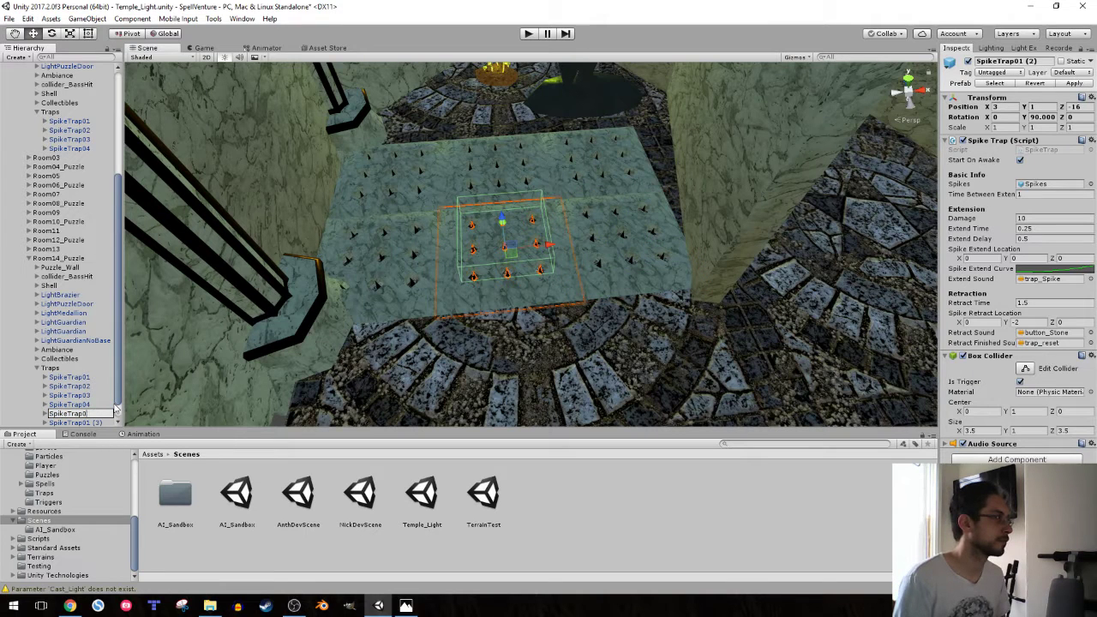
pyautogui.write('5')
pyautogui.press('Return')
pyautogui.press('Down')
pyautogui.press('F2')
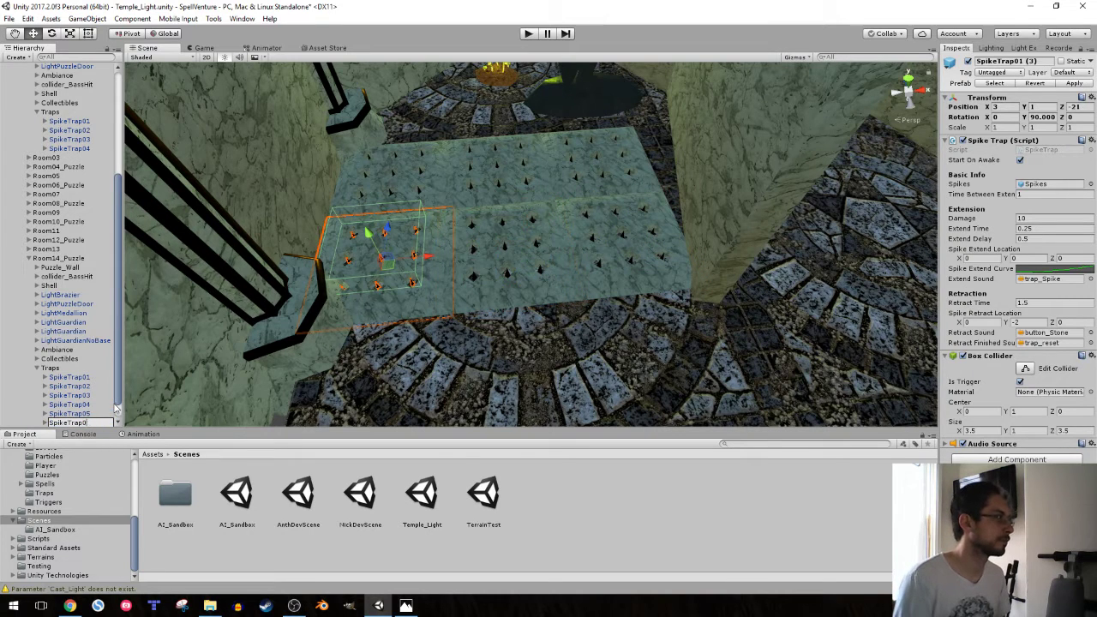
pyautogui.write('6')
pyautogui.press('Return')
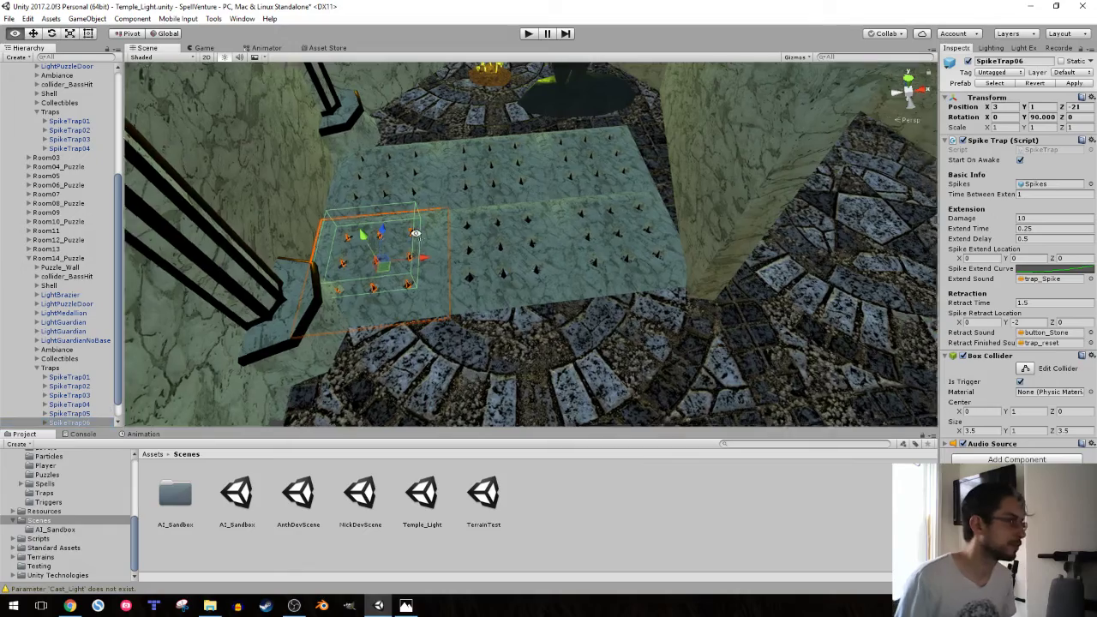
# - Fly the view low toward SpikeTrap06, then face the far patterned floor
pyautogui.moveTo(368, 240)
pyautogui.mouseDown(button='right')
pyautogui.moveTo(411, 222)
pyautogui.moveTo(362, 237)
pyautogui.mouseUp(button='right')
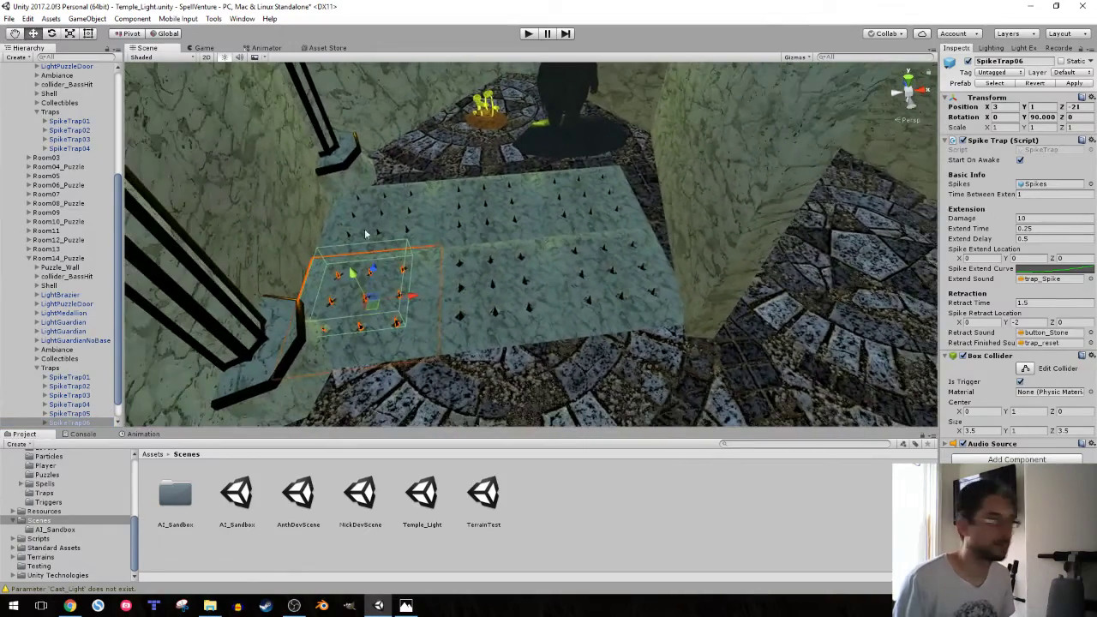
pyautogui.scroll(-1, 44, 389)
pyautogui.moveTo(397, 265)
pyautogui.mouseDown(button='right')
pyautogui.moveTo(391, 179)
pyautogui.moveTo(418, 178)
pyautogui.moveTo(387, 239)
pyautogui.mouseUp(button='right')
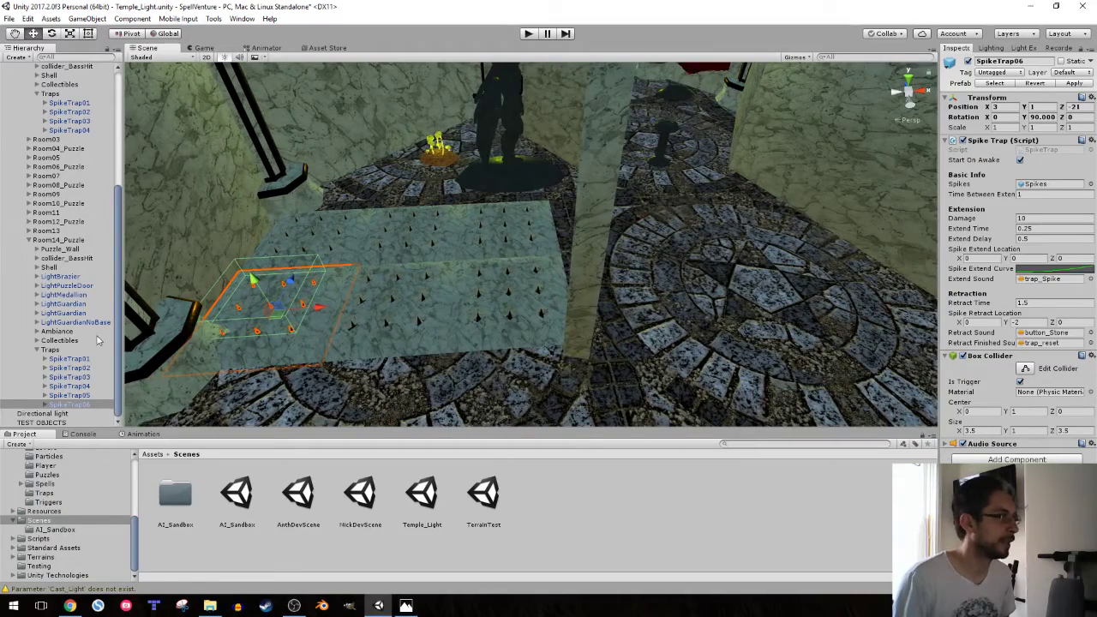
pyautogui.moveTo(583, 140)
pyautogui.mouseDown(button='right')
pyautogui.moveTo(658, 155)
pyautogui.moveTo(548, 171)
pyautogui.mouseUp(button='right')
# - Move the Shrooms collectible beside the guardian statue, to X -14.66, Z -12.14
pyautogui.click(539, 175)
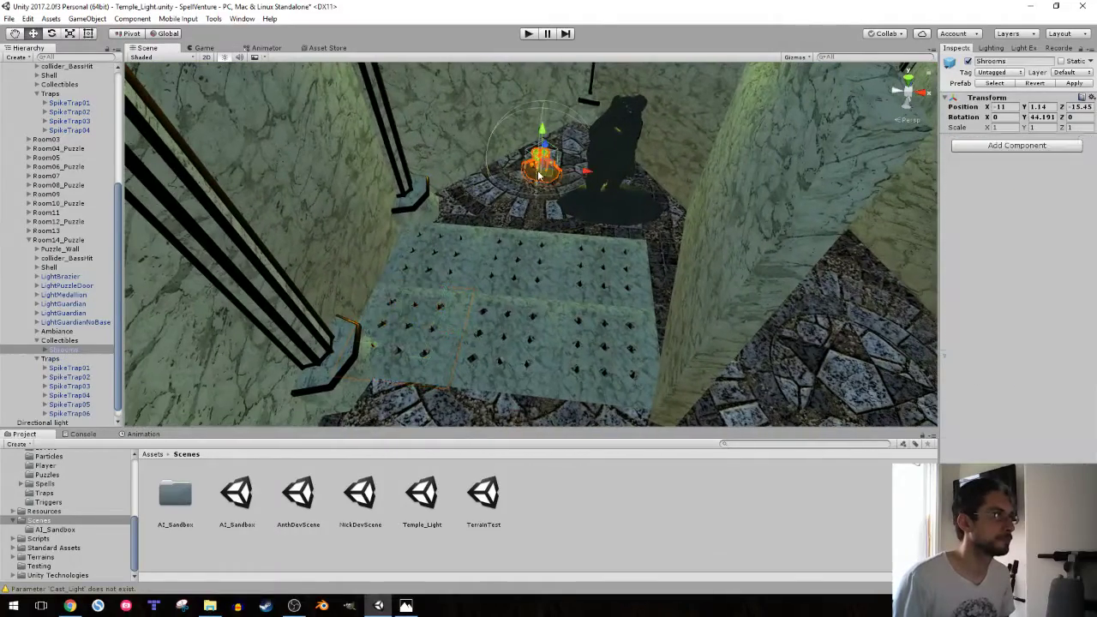
pyautogui.moveTo(549, 152); pyautogui.dragTo(630, 150)
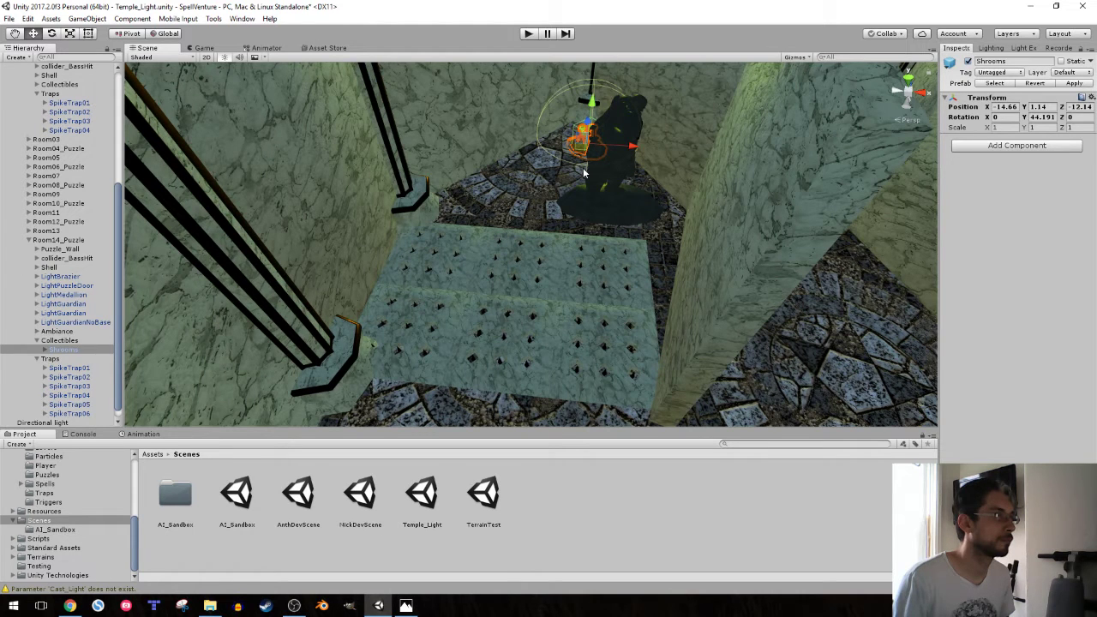
pyautogui.moveTo(583, 167); pyautogui.dragTo(594, 166, button='right')
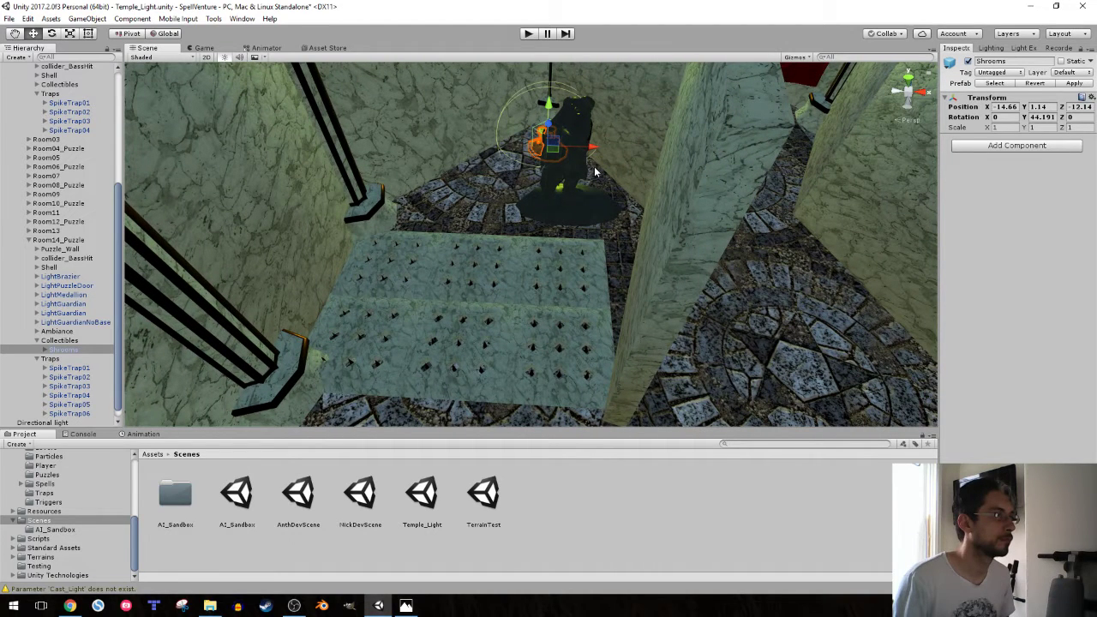
pyautogui.click(389, 257)
# - Move SpikeTrap03, SpikeTrap02 and SpikeTrap05 back to X -10, -5 and 0
pyautogui.moveTo(412, 235); pyautogui.dragTo(433, 173)
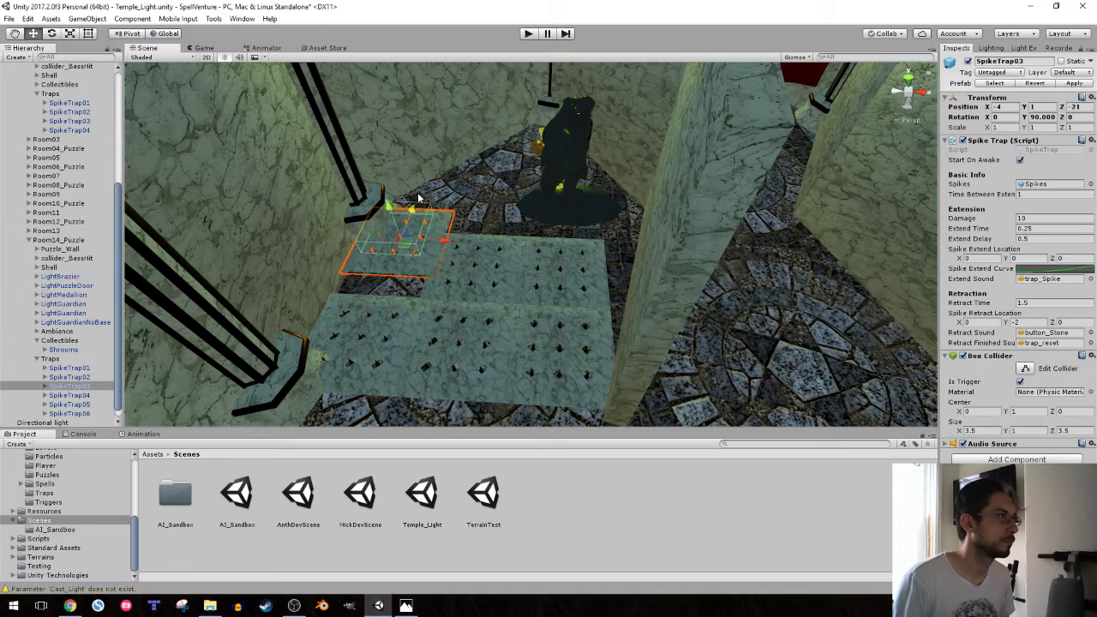
pyautogui.moveTo(461, 208)
pyautogui.mouseDown()
pyautogui.moveTo(533, 217)
pyautogui.moveTo(507, 212)
pyautogui.mouseUp()
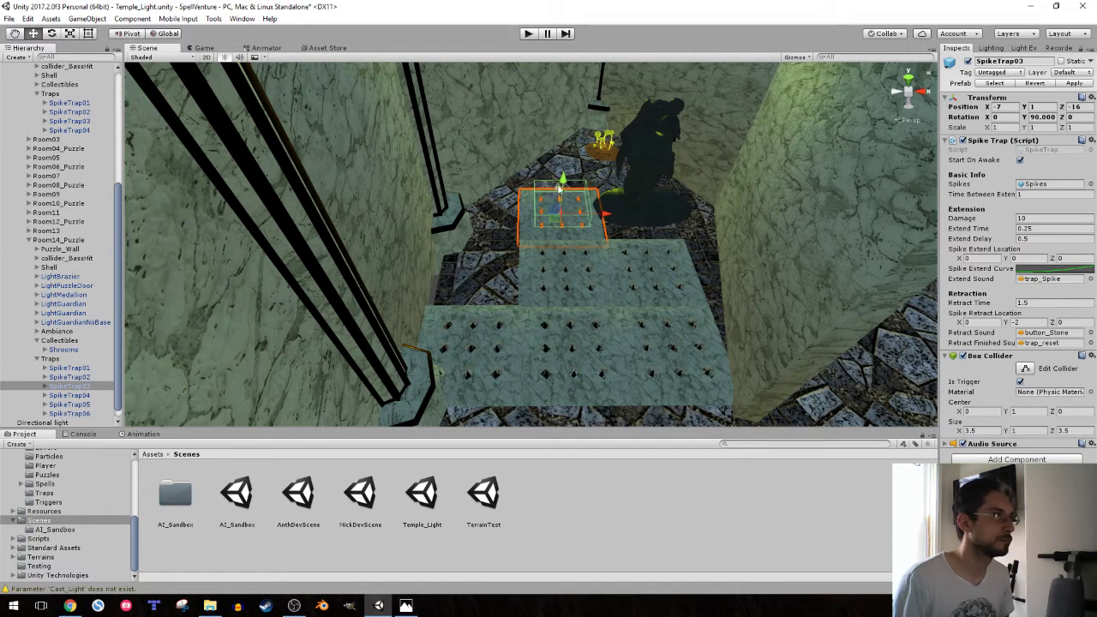
pyautogui.moveTo(558, 191); pyautogui.dragTo(560, 164)
pyautogui.click(574, 260)
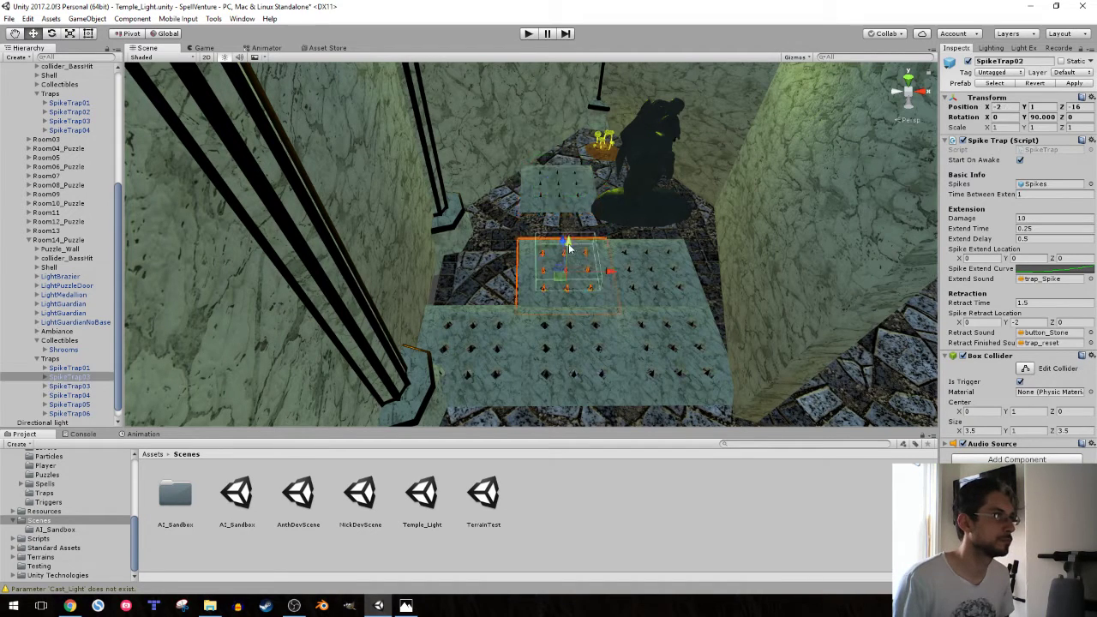
pyautogui.moveTo(563, 239); pyautogui.dragTo(563, 210)
pyautogui.click(589, 326)
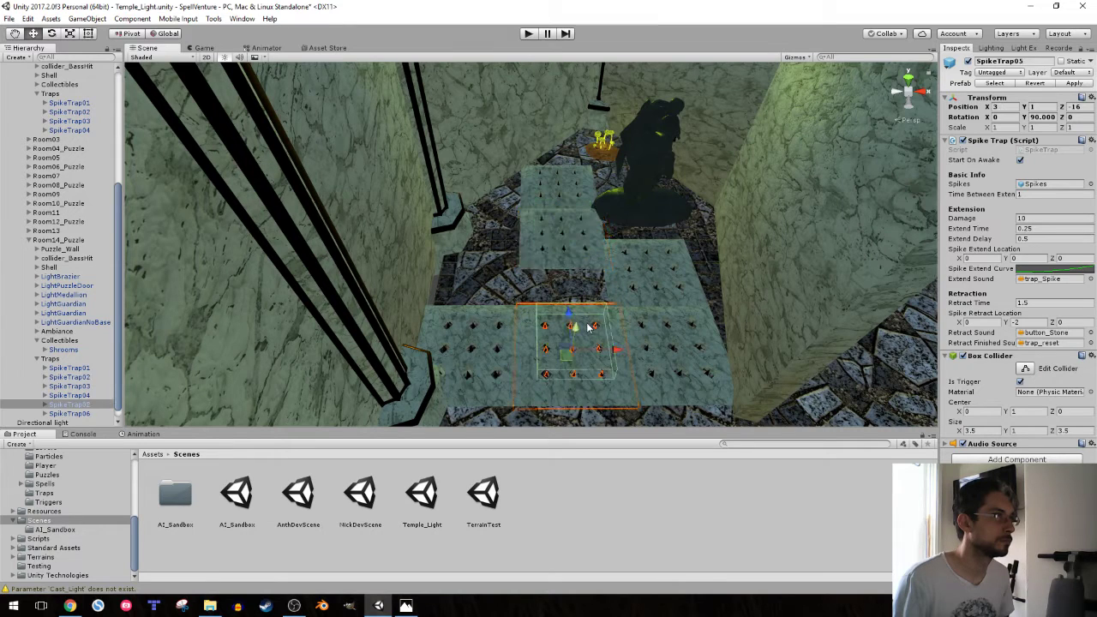
pyautogui.moveTo(564, 314); pyautogui.dragTo(567, 265)
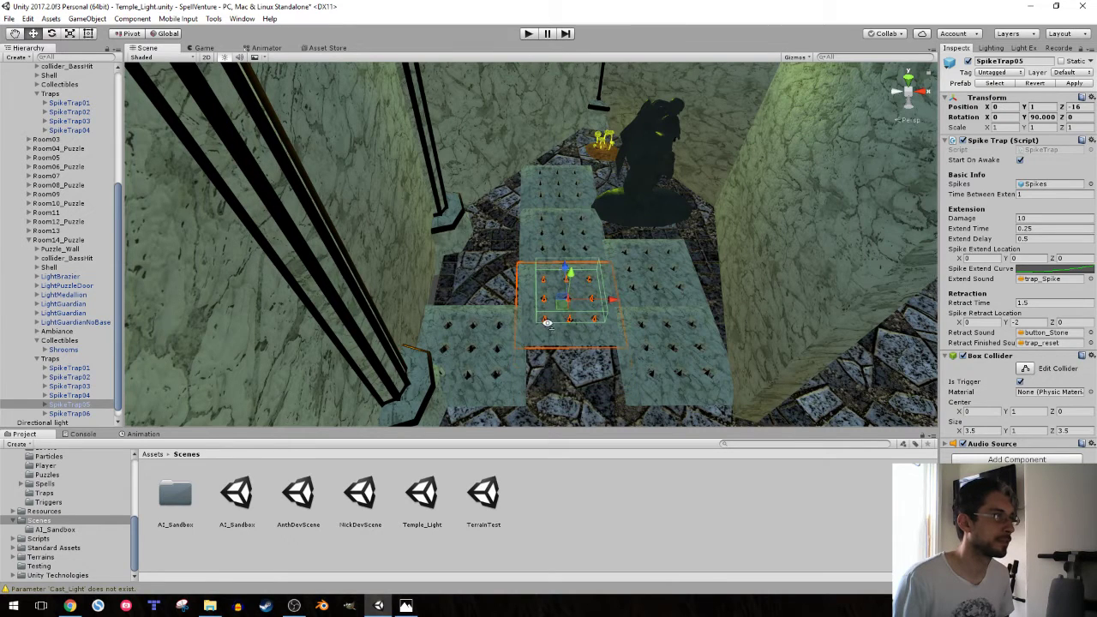
pyautogui.keyDown('alt'); pyautogui.moveTo(546, 322); pyautogui.dragTo(538, 337); pyautogui.keyUp('alt')
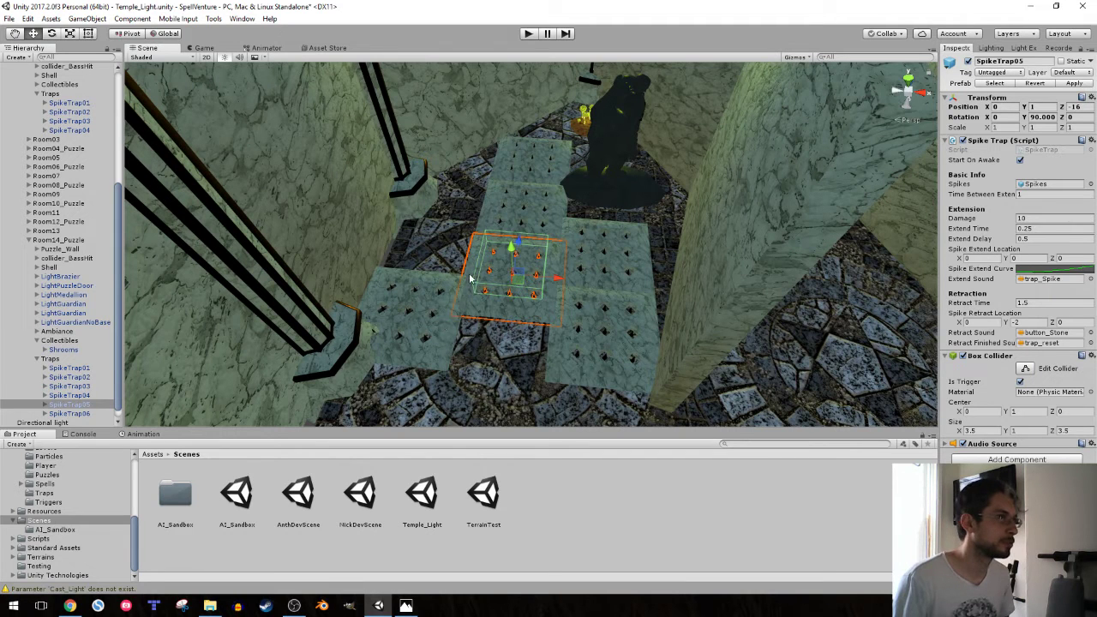
pyautogui.keyDown('alt'); pyautogui.moveTo(471, 279); pyautogui.dragTo(449, 281); pyautogui.keyUp('alt')
# - Undo the spike trap moves to restore the original layout
pyautogui.hotkey('ctrl', 'z')
pyautogui.hotkey('ctrl', 'z')
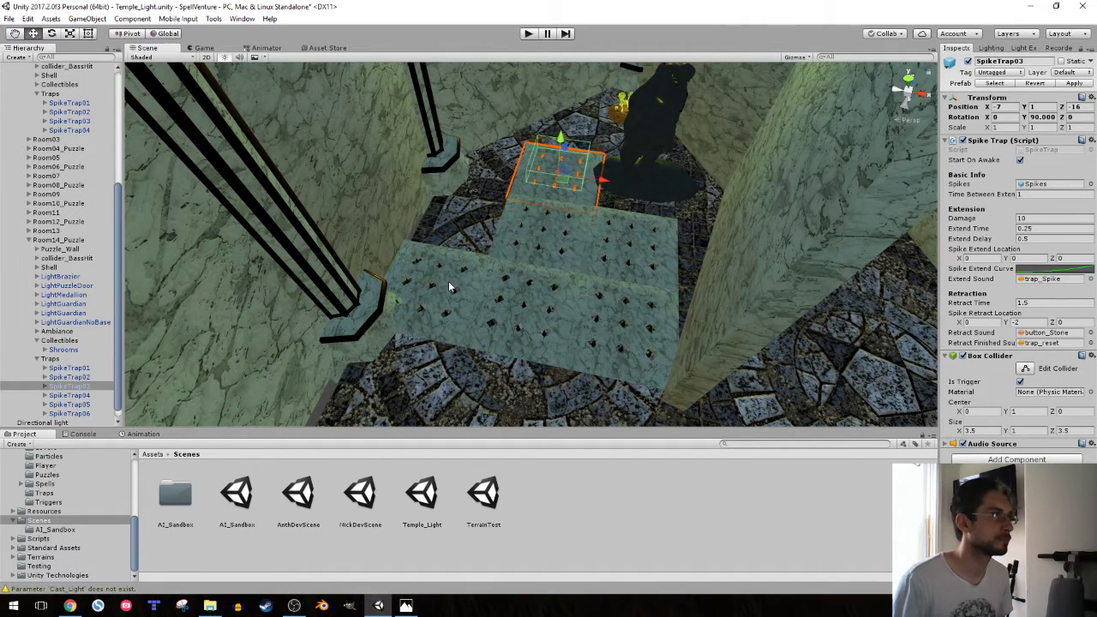
pyautogui.hotkey('ctrl', 'z')
pyautogui.hotkey('ctrl', 'z')
pyautogui.moveTo(461, 281)
pyautogui.keyDown('alt'); pyautogui.mouseDown()
pyautogui.moveTo(531, 237)
pyautogui.moveTo(520, 245)
pyautogui.mouseUp(); pyautogui.keyUp('alt')
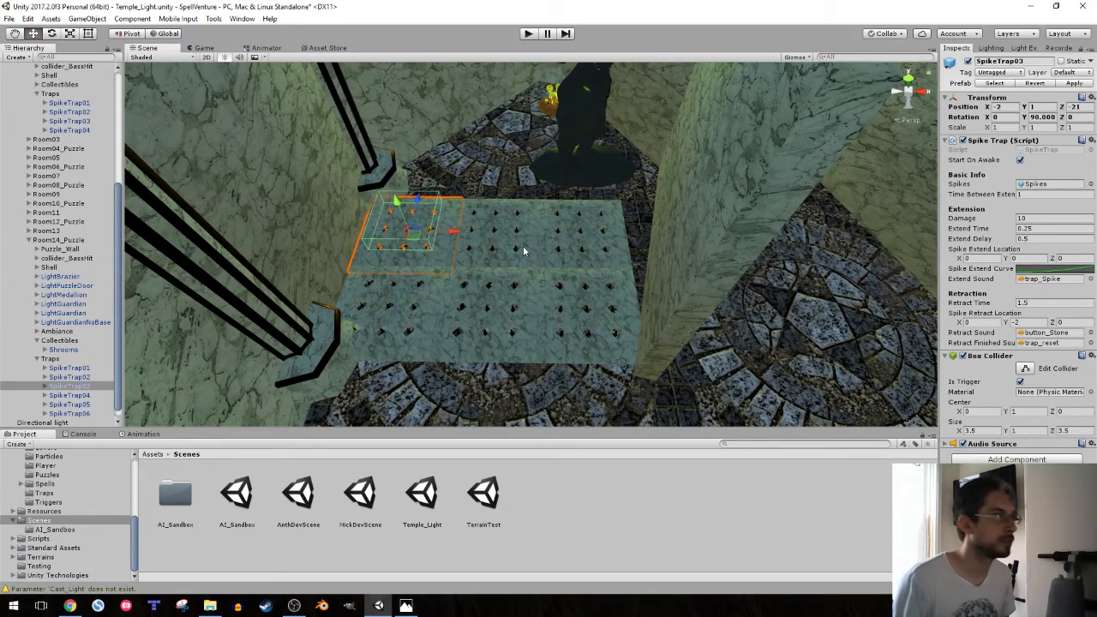
pyautogui.moveTo(464, 250)
pyautogui.keyDown('alt'); pyautogui.mouseDown()
pyautogui.moveTo(548, 217)
pyautogui.moveTo(501, 223)
pyautogui.mouseUp(); pyautogui.keyUp('alt')
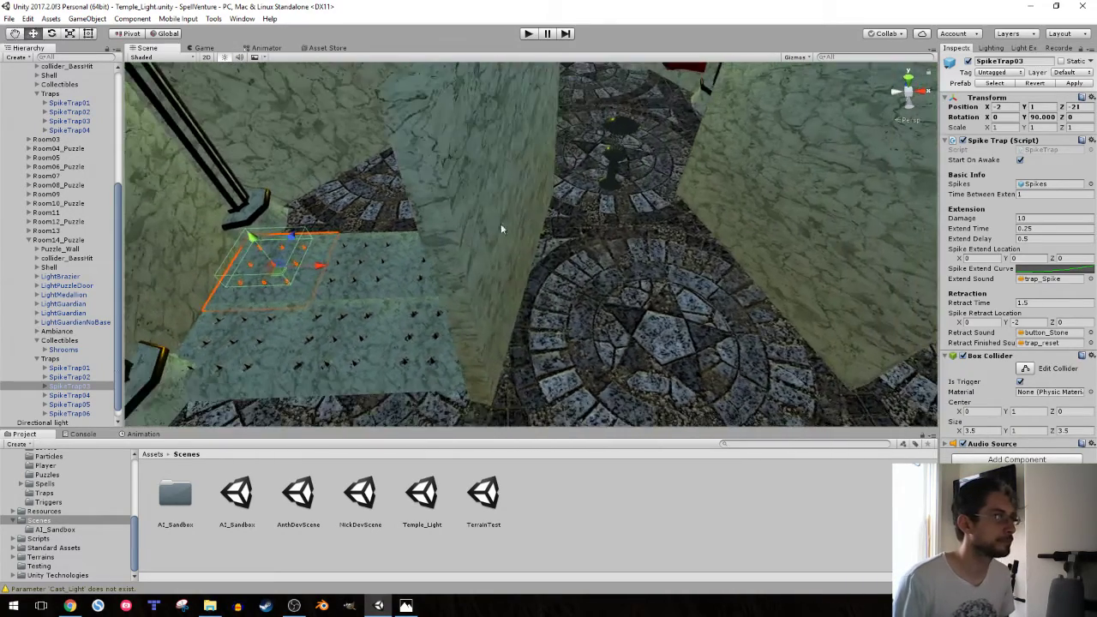
# - Duplicate the Traps group, keeping the copy's name Traps (1)
pyautogui.click(50, 359)
pyautogui.hotkey('ctrl', 'd')
pyautogui.press('F2')
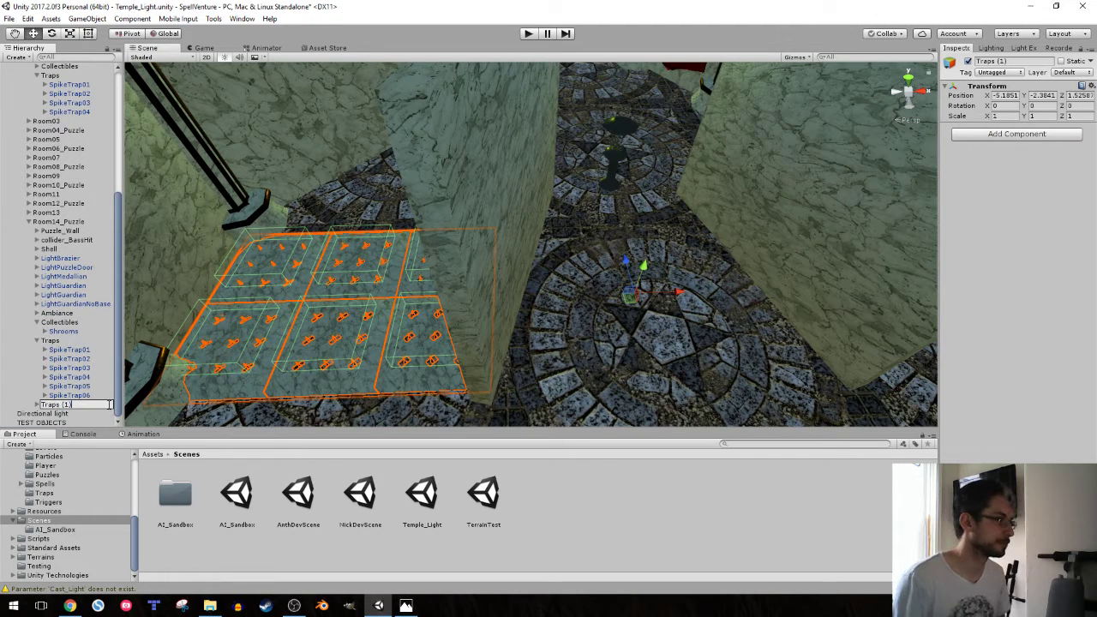
pyautogui.press('Return')
# - Move Traps (1) across the room to X 4
pyautogui.moveTo(497, 274)
pyautogui.keyDown('alt'); pyautogui.mouseDown()
pyautogui.moveTo(527, 286)
pyautogui.moveTo(509, 303)
pyautogui.moveTo(796, 315)
pyautogui.moveTo(439, 259)
pyautogui.moveTo(443, 272)
pyautogui.mouseUp(); pyautogui.keyUp('alt')
pyautogui.press('w')
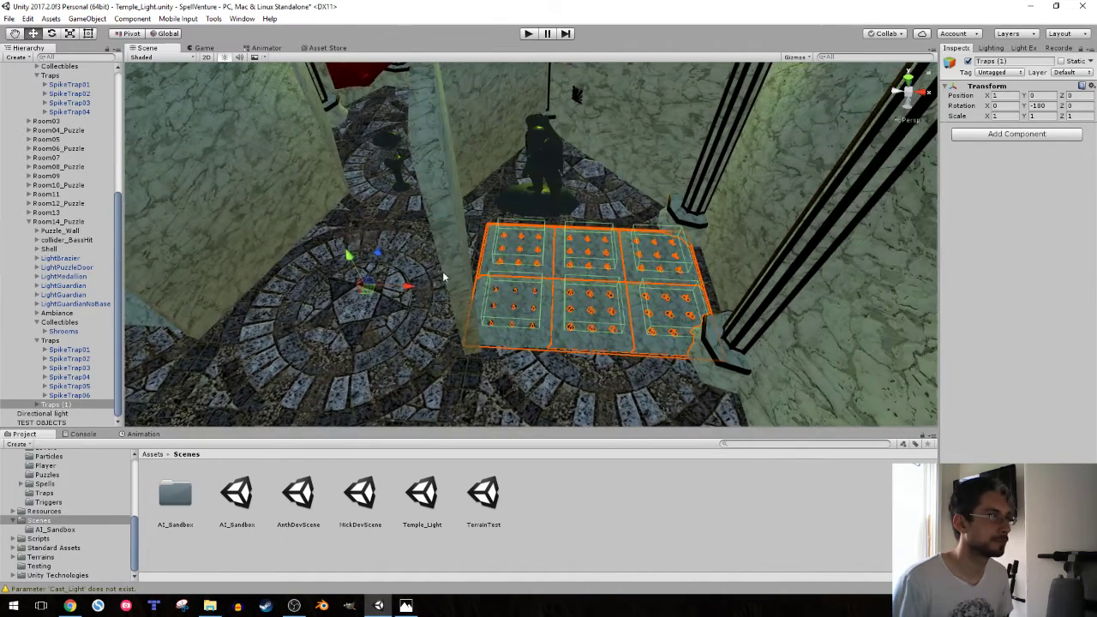
pyautogui.moveTo(371, 252)
pyautogui.mouseDown()
pyautogui.moveTo(382, 291)
pyautogui.moveTo(295, 272)
pyautogui.mouseUp()
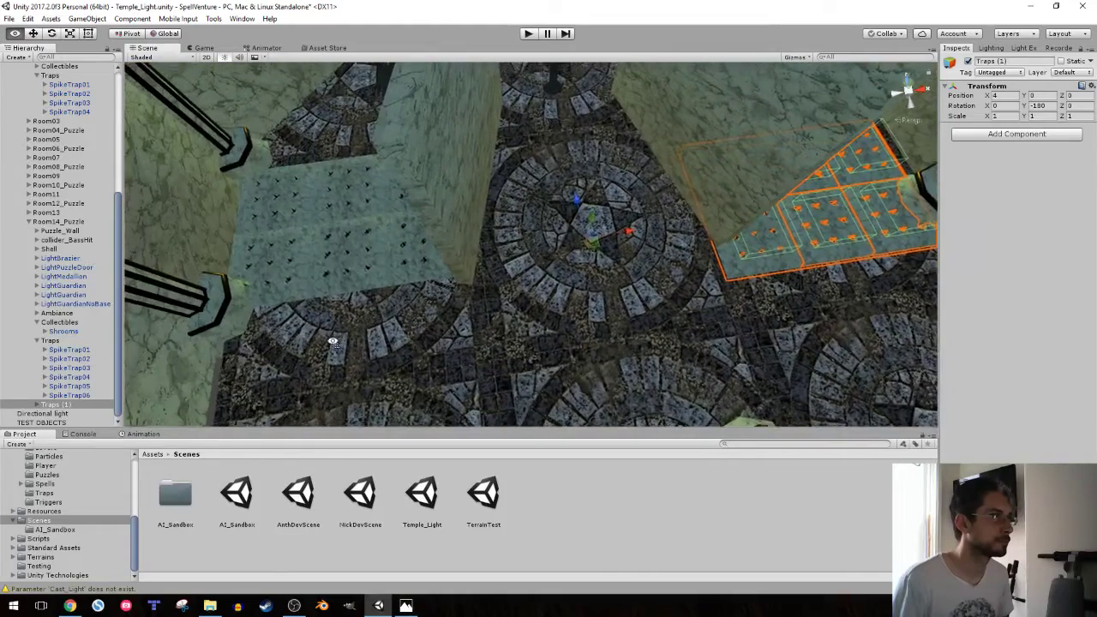
pyautogui.keyDown('alt'); pyautogui.moveTo(297, 272); pyautogui.dragTo(88, 374); pyautogui.keyUp('alt')
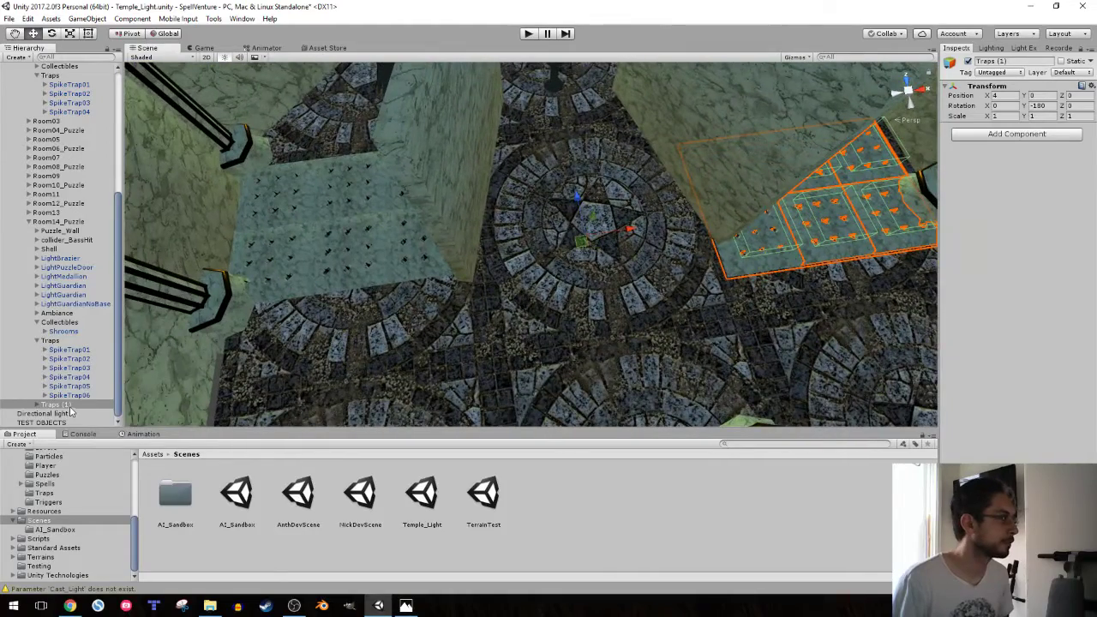
# - Shift the original Traps group to X 3 and collapse its children
pyautogui.doubleClick(58, 341)
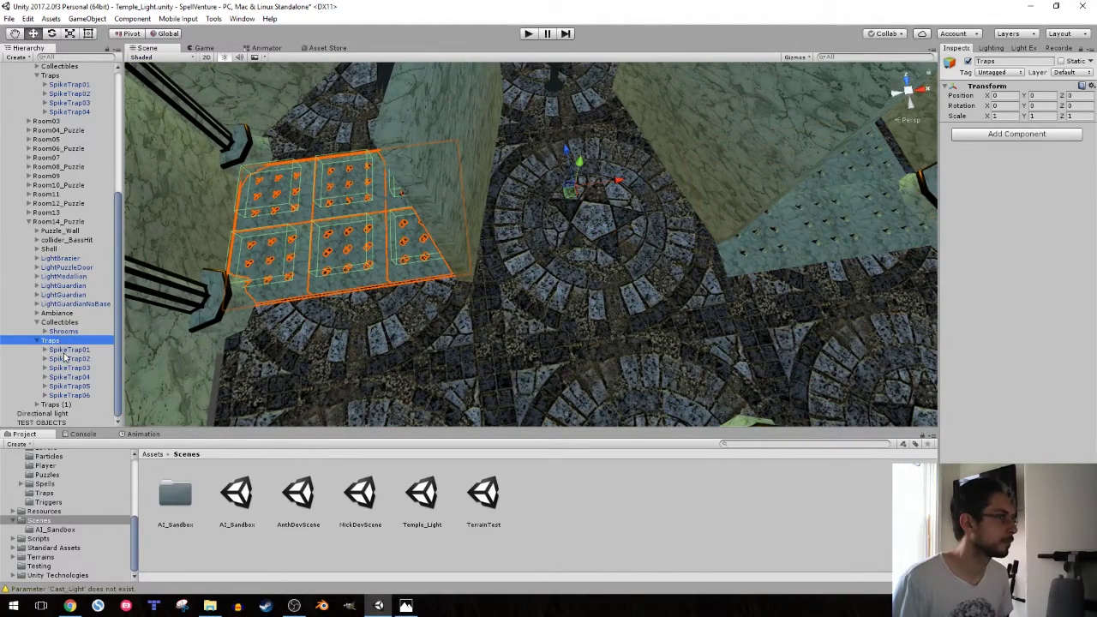
pyautogui.keyDown('ctrl'); pyautogui.moveTo(564, 152); pyautogui.dragTo(574, 182); pyautogui.keyUp('ctrl')
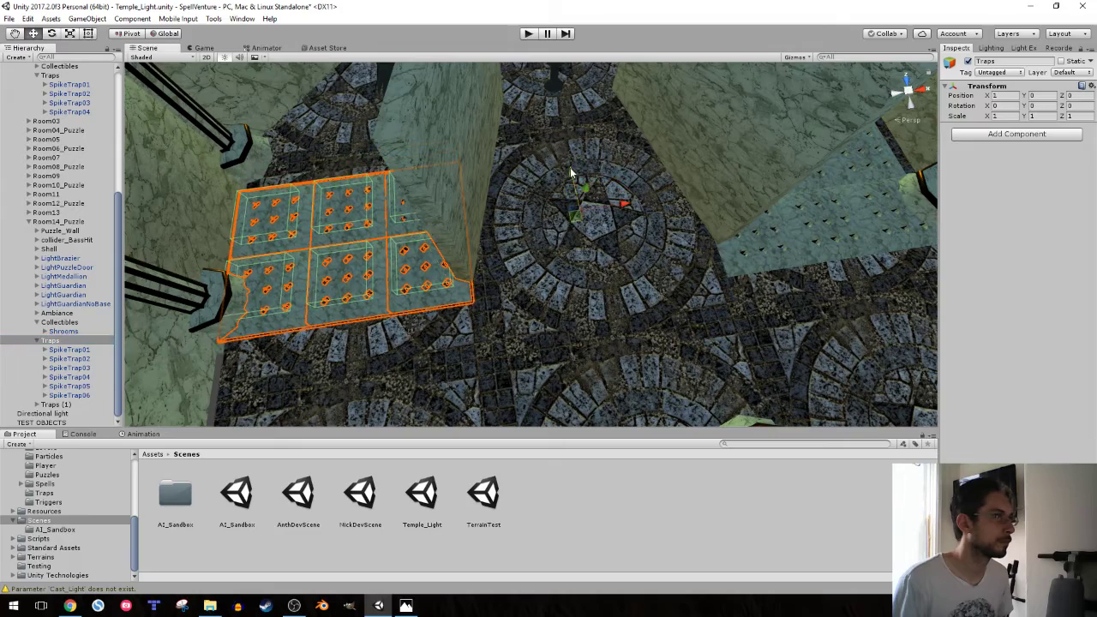
pyautogui.moveTo(533, 221)
pyautogui.keyDown('alt'); pyautogui.mouseDown()
pyautogui.moveTo(517, 194)
pyautogui.moveTo(501, 210)
pyautogui.mouseUp(); pyautogui.keyUp('alt')
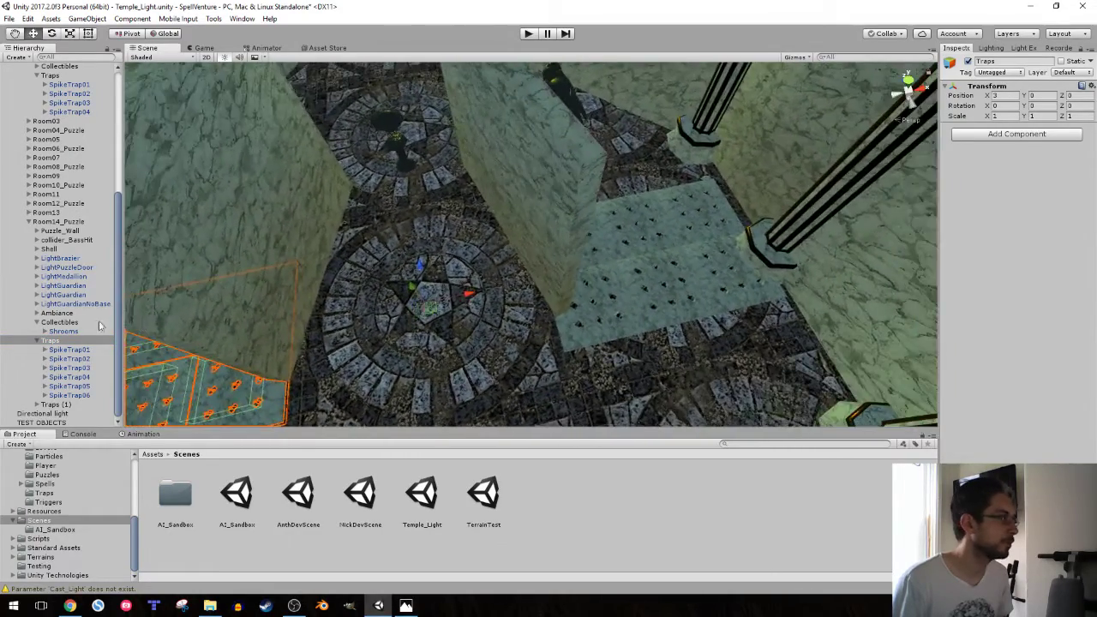
pyautogui.click(38, 342)
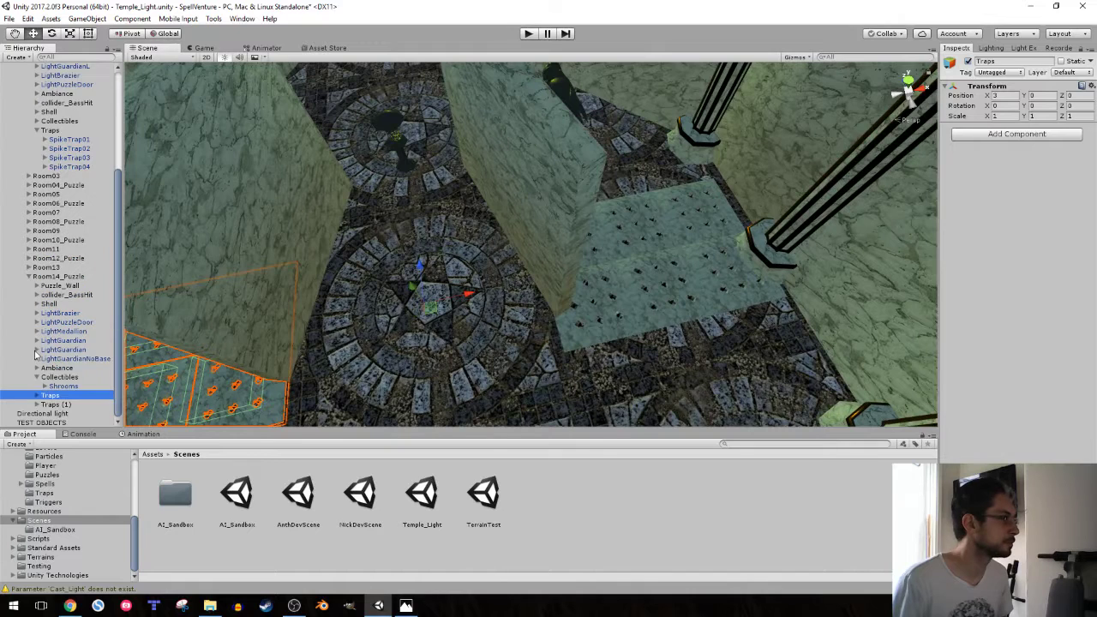
# - Rename the original Traps group to Traps_Left and the rotated Traps (1) copy to Traps_Right
pyautogui.click(56, 404)
pyautogui.press('F2')
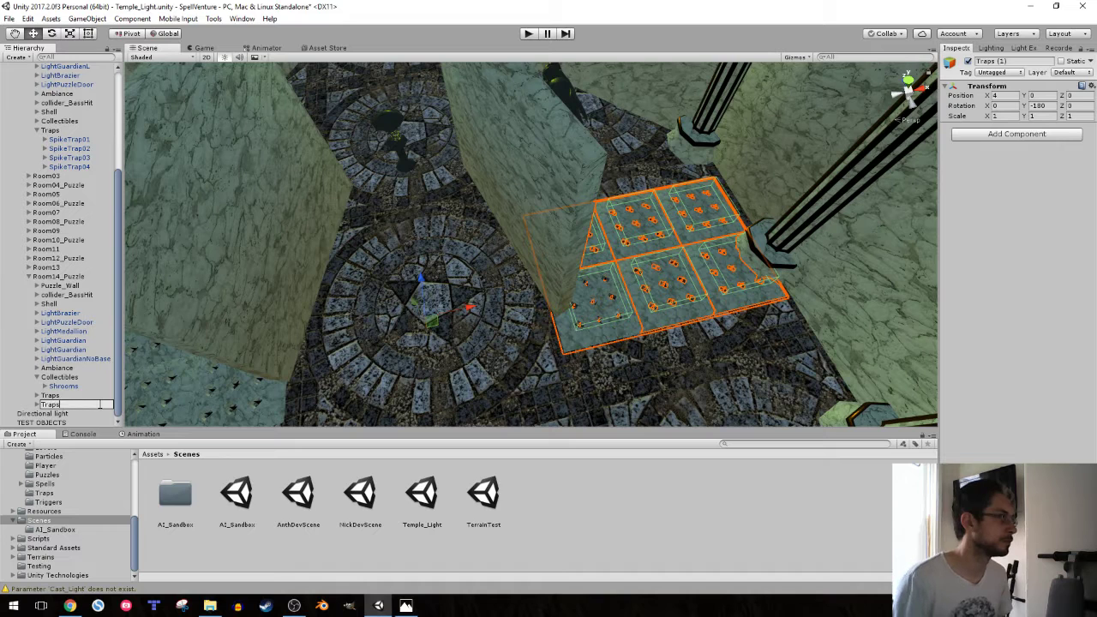
pyautogui.click(74, 395)
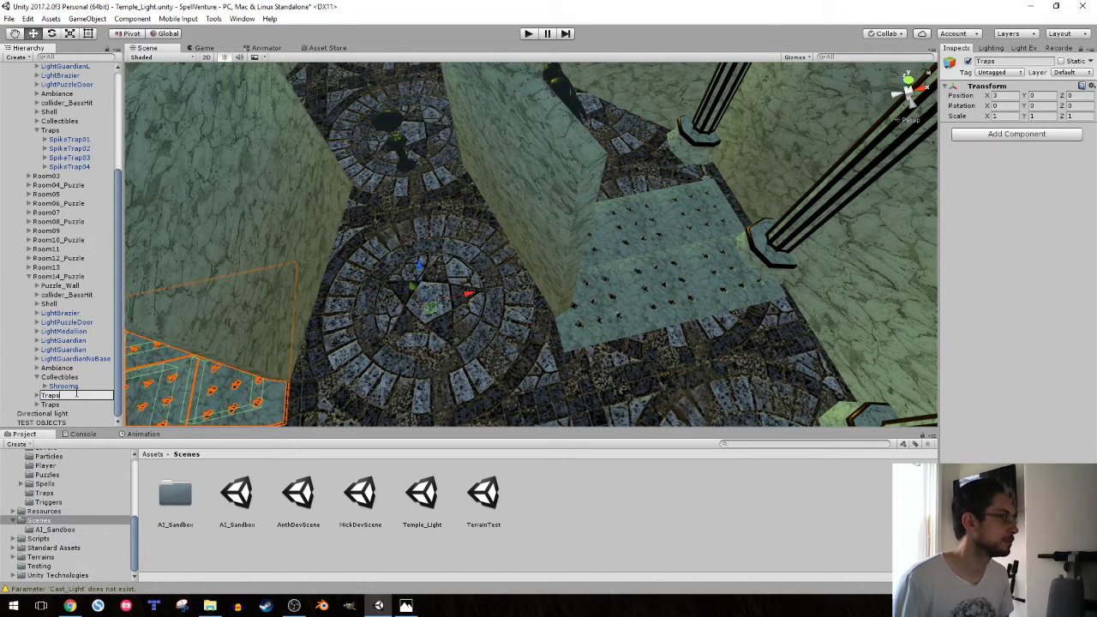
pyautogui.write('_Left')
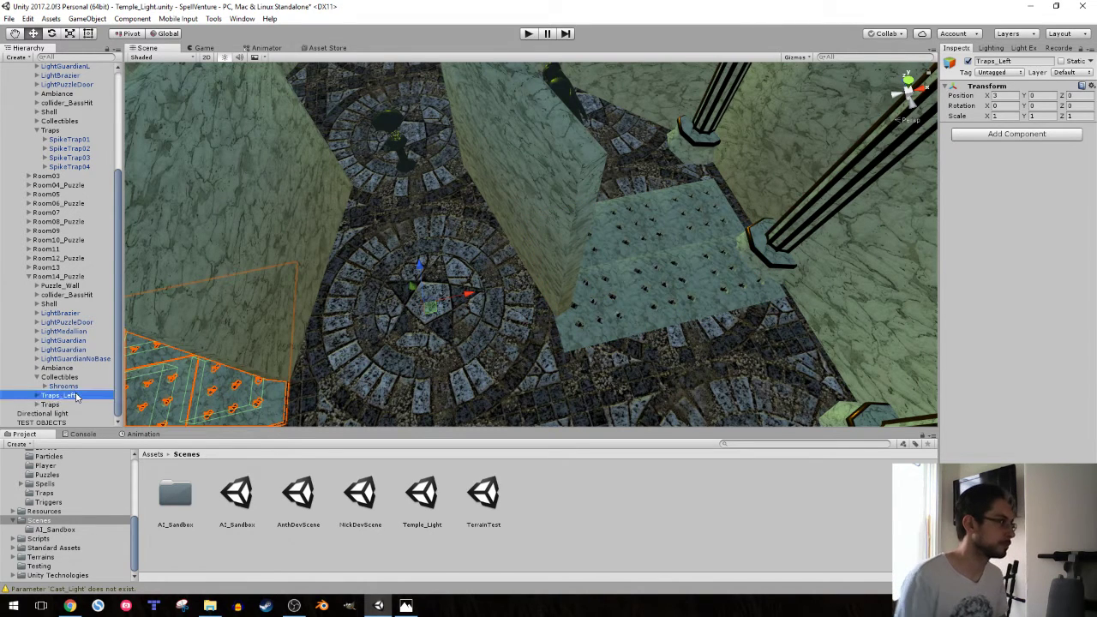
pyautogui.press('Down')
pyautogui.press('F2')
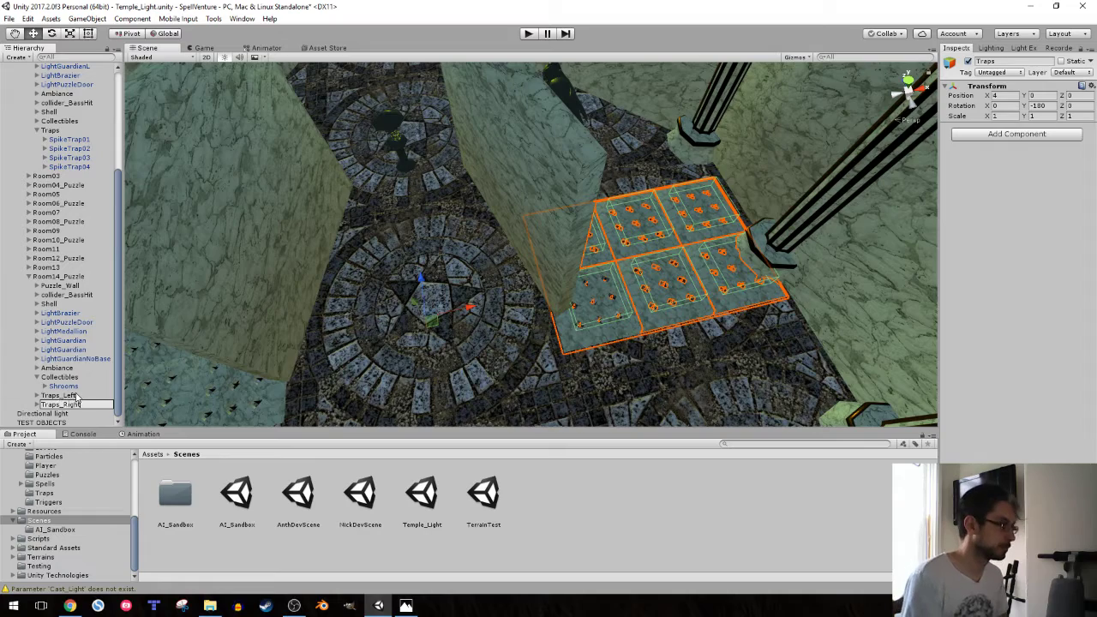
pyautogui.press('Return')
pyautogui.keyDown('alt'); pyautogui.moveTo(432, 238); pyautogui.dragTo(438, 240); pyautogui.keyUp('alt')
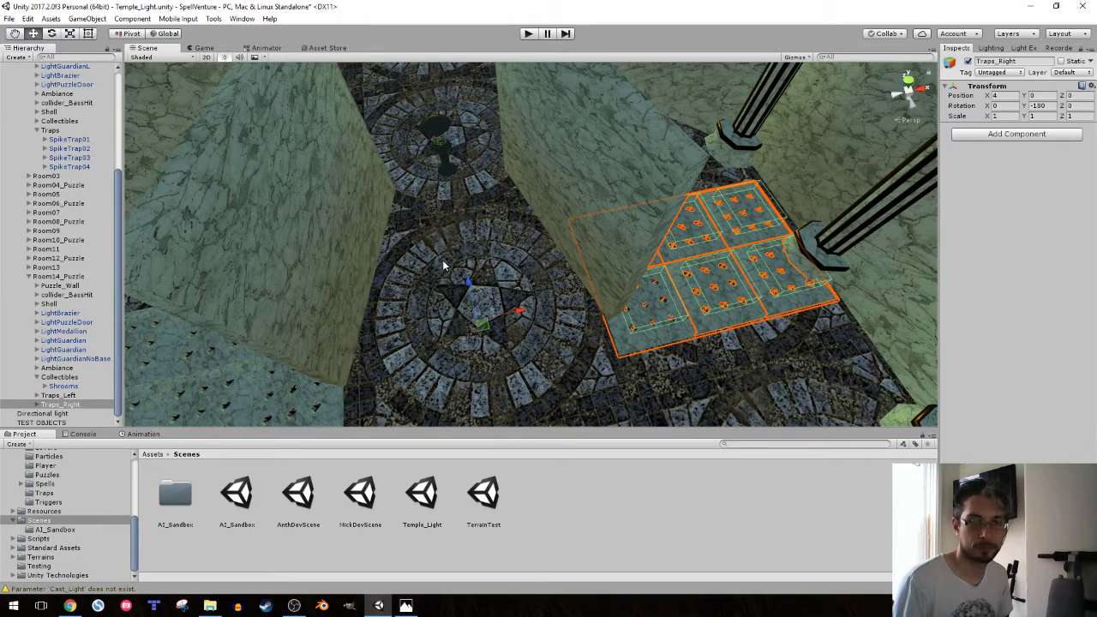
pyautogui.keyDown('alt'); pyautogui.moveTo(443, 265); pyautogui.dragTo(418, 214); pyautogui.keyUp('alt')
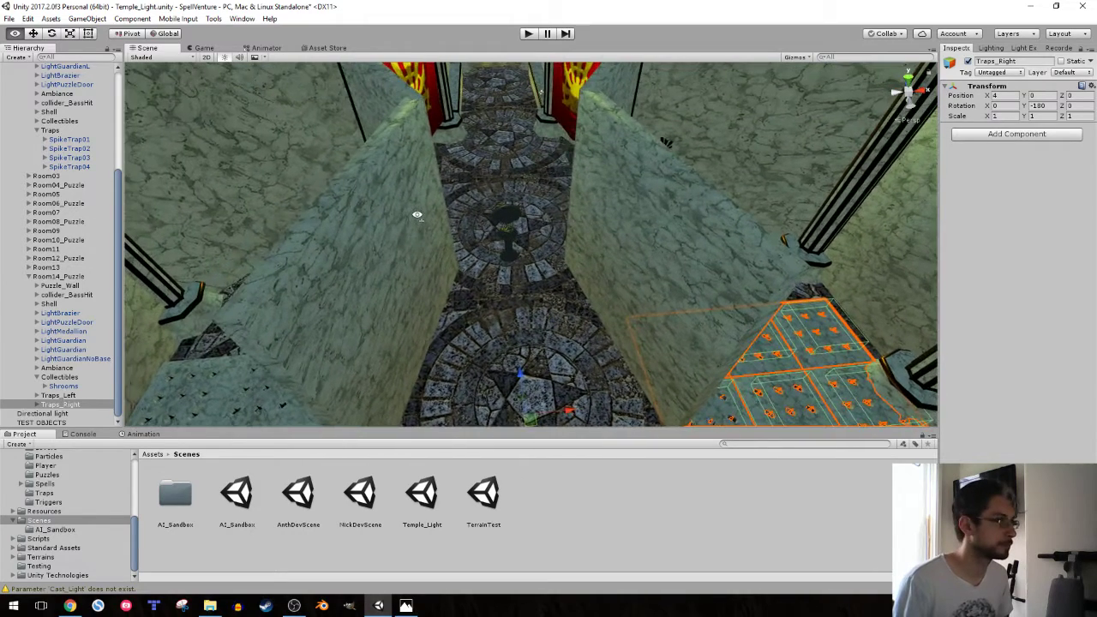
# - Start Play mode, walk through the spike rooms and pick up the mana potion
pyautogui.click(527, 35)
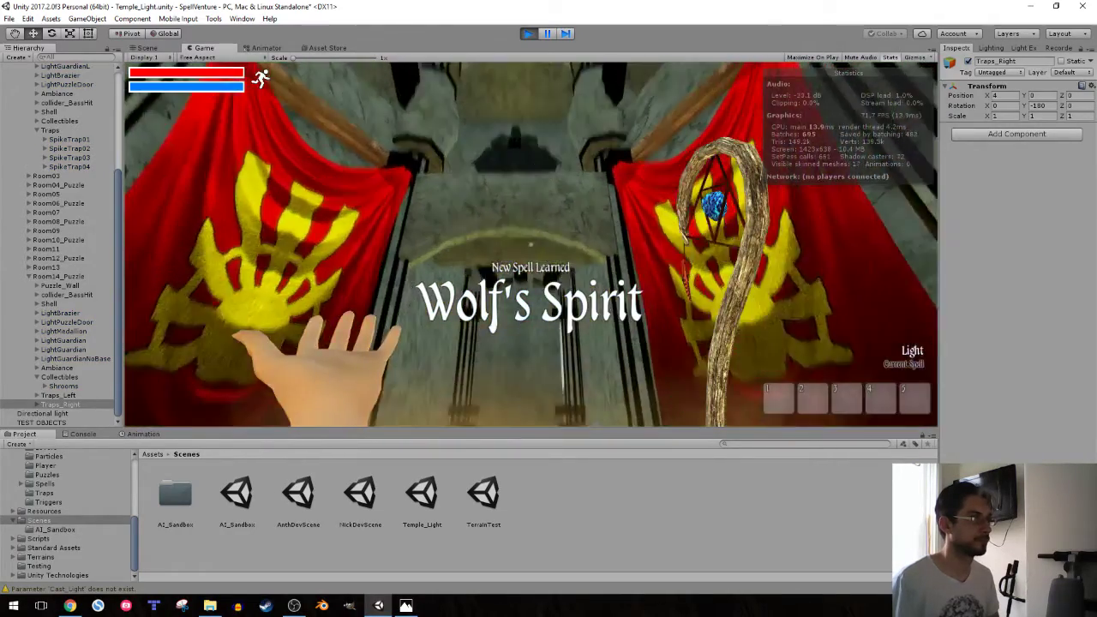
pyautogui.click(531, 243)
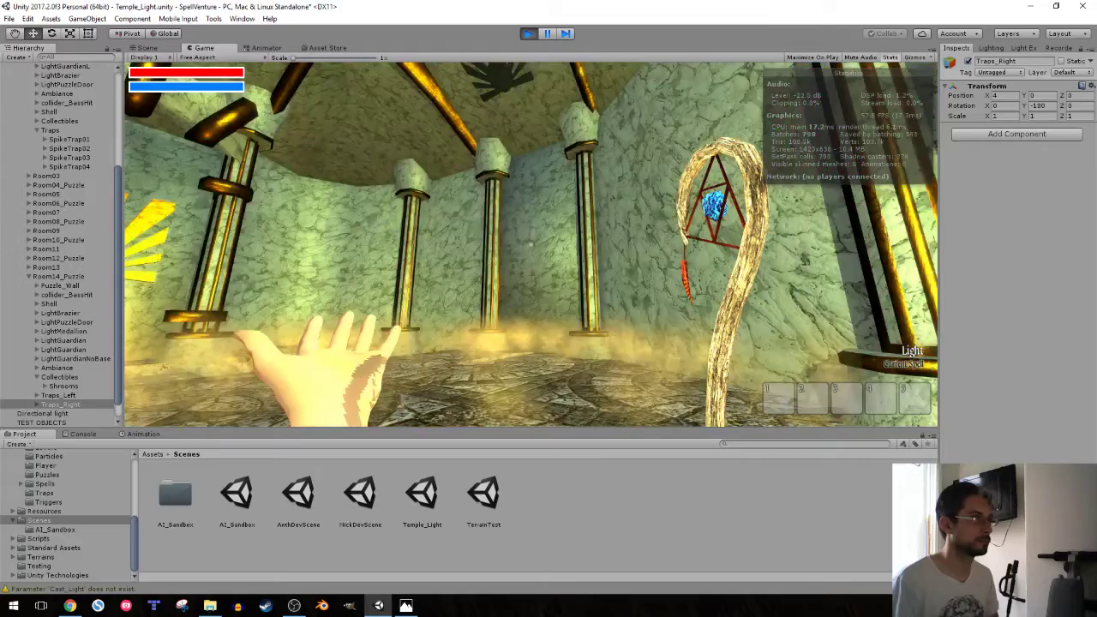
pyautogui.press('w')
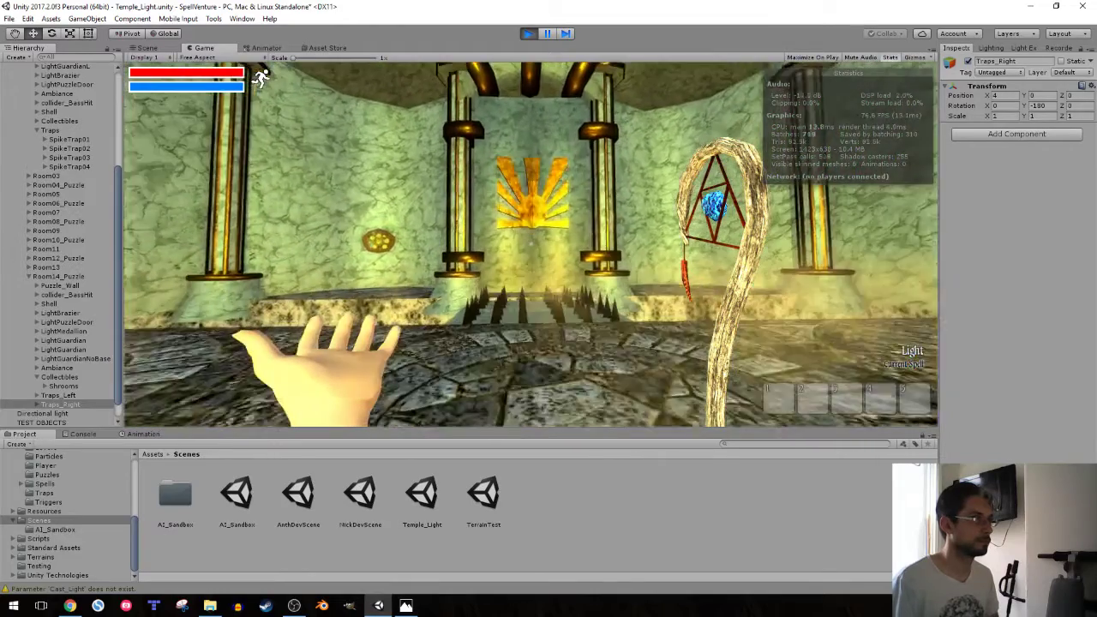
pyautogui.press('w')
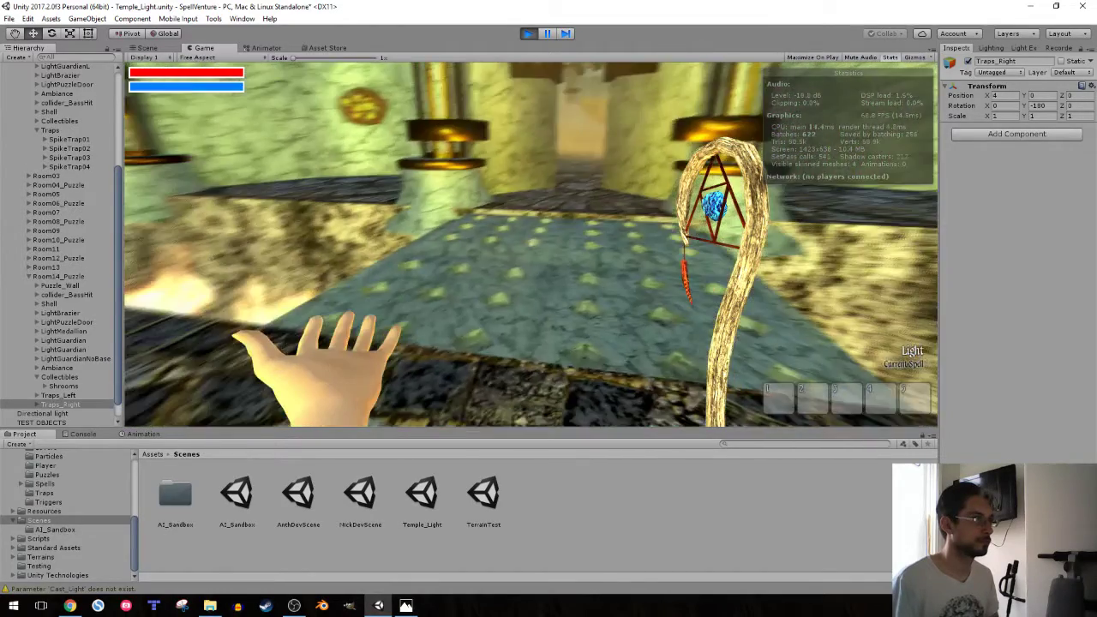
pyautogui.press('w')
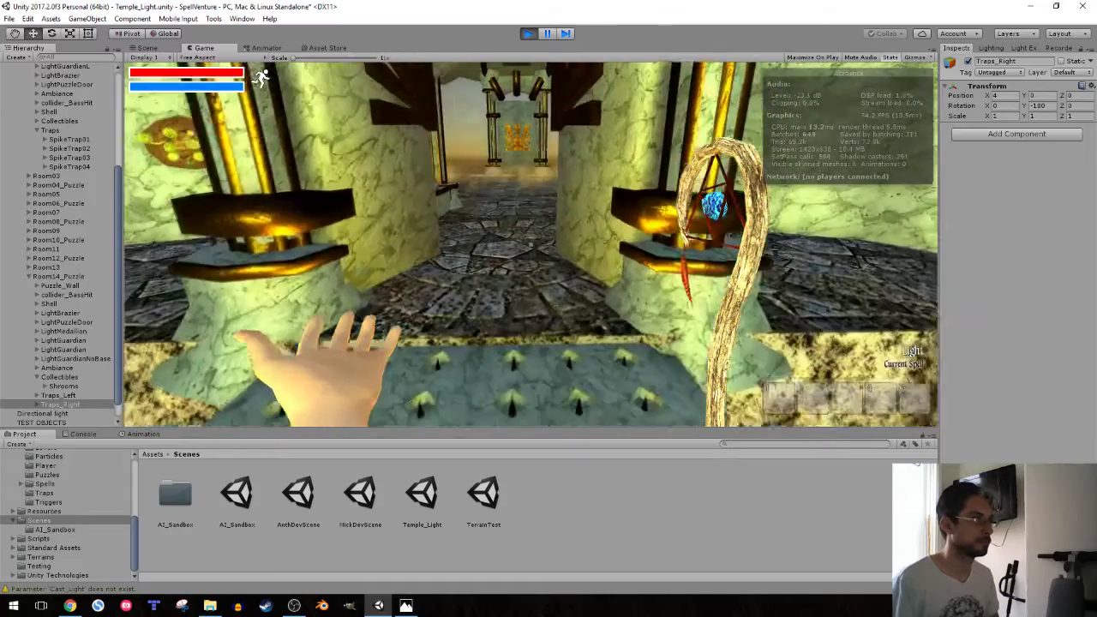
pyautogui.press('w')
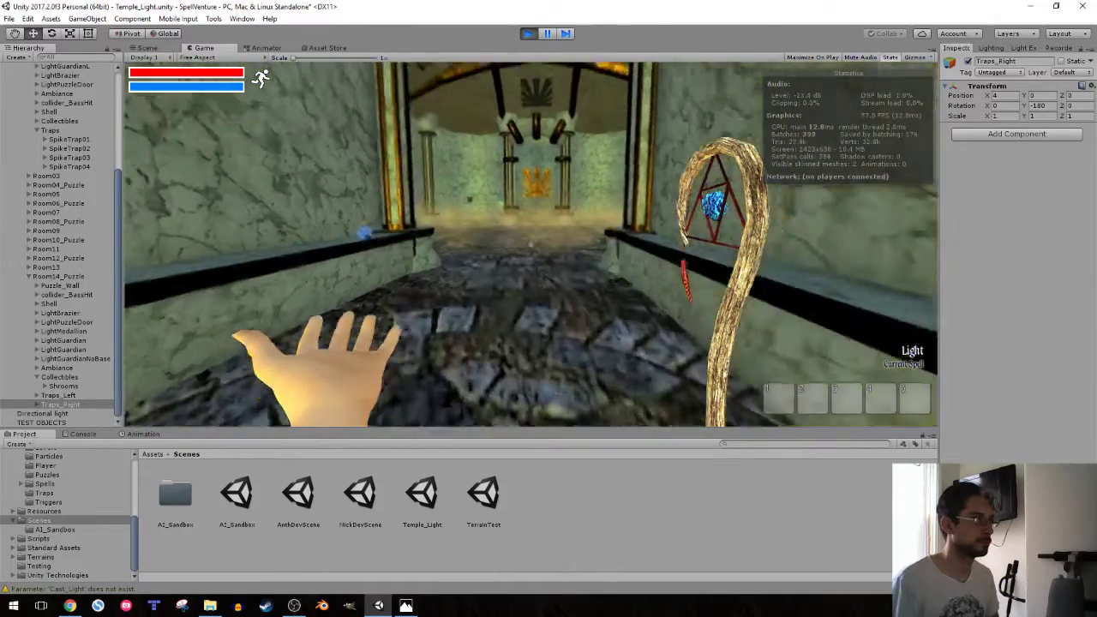
pyautogui.press('w')
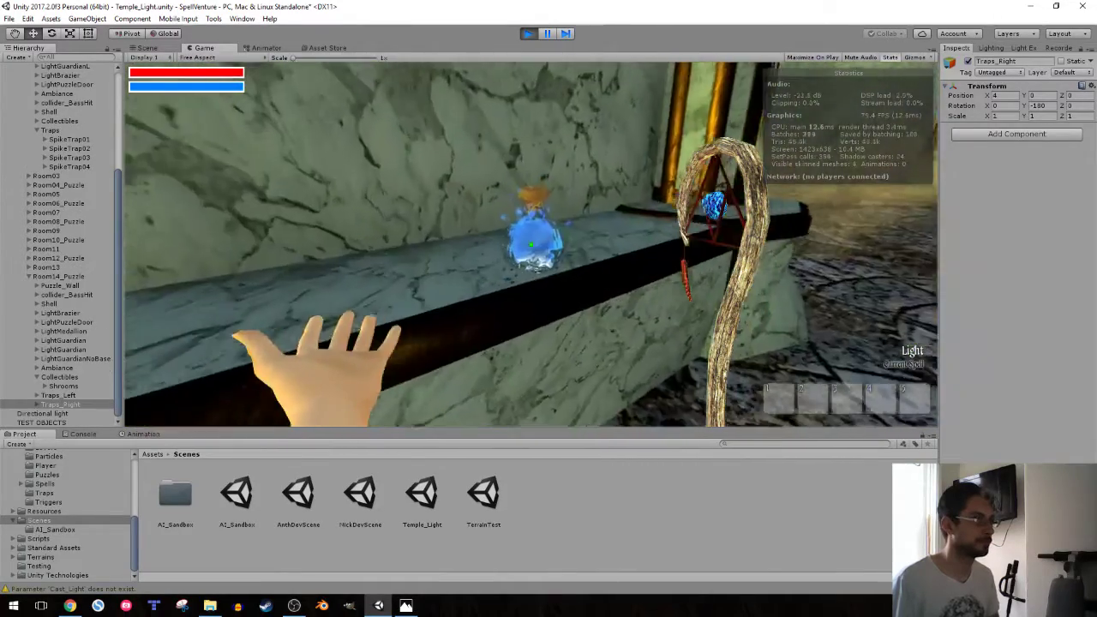
pyautogui.press('e')
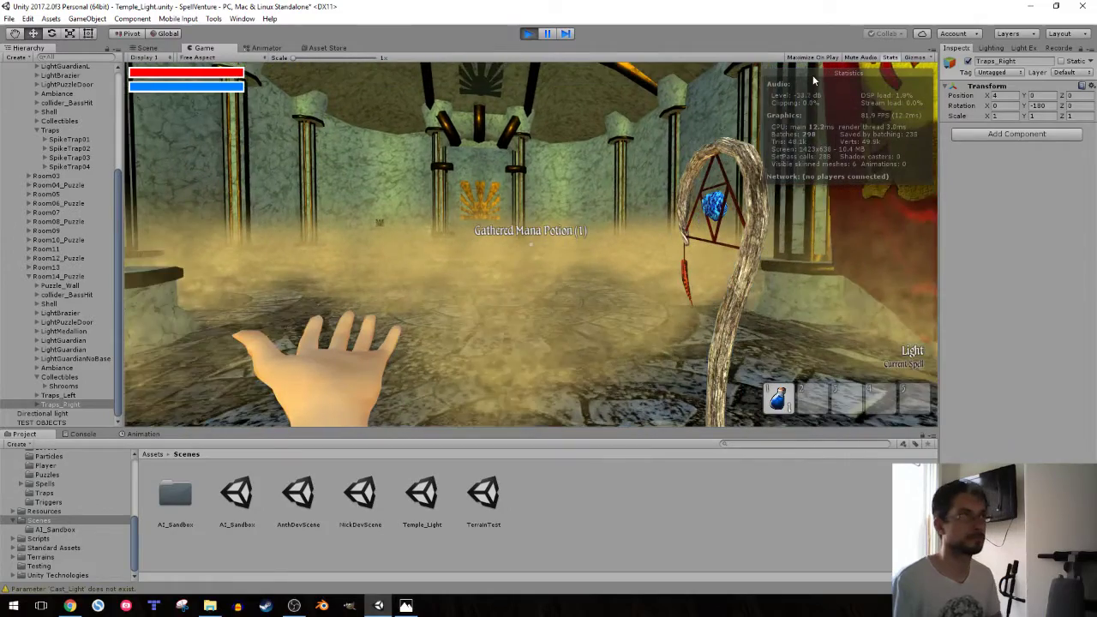
# - Cast the Light spell several times in the running game
pyautogui.press('Escape')
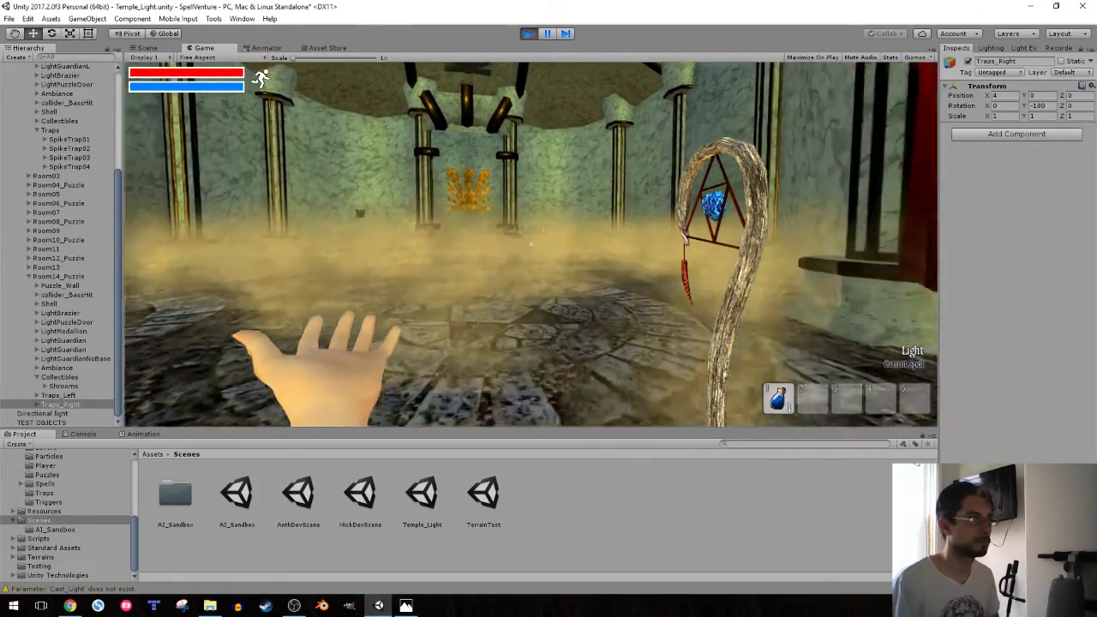
pyautogui.click(531, 245)
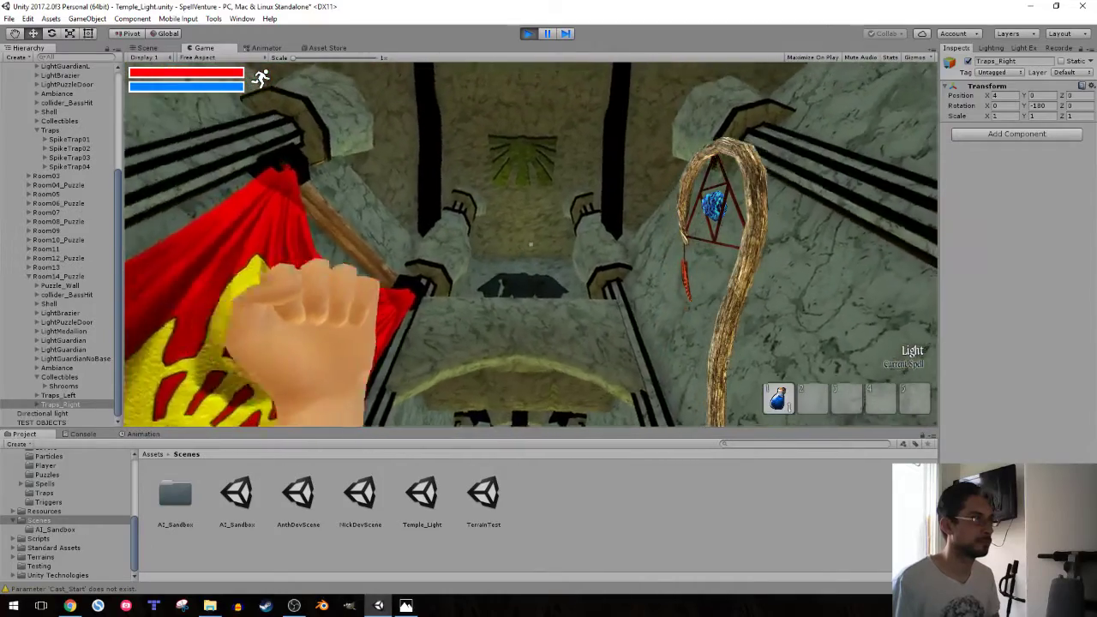
pyautogui.click(531, 245)
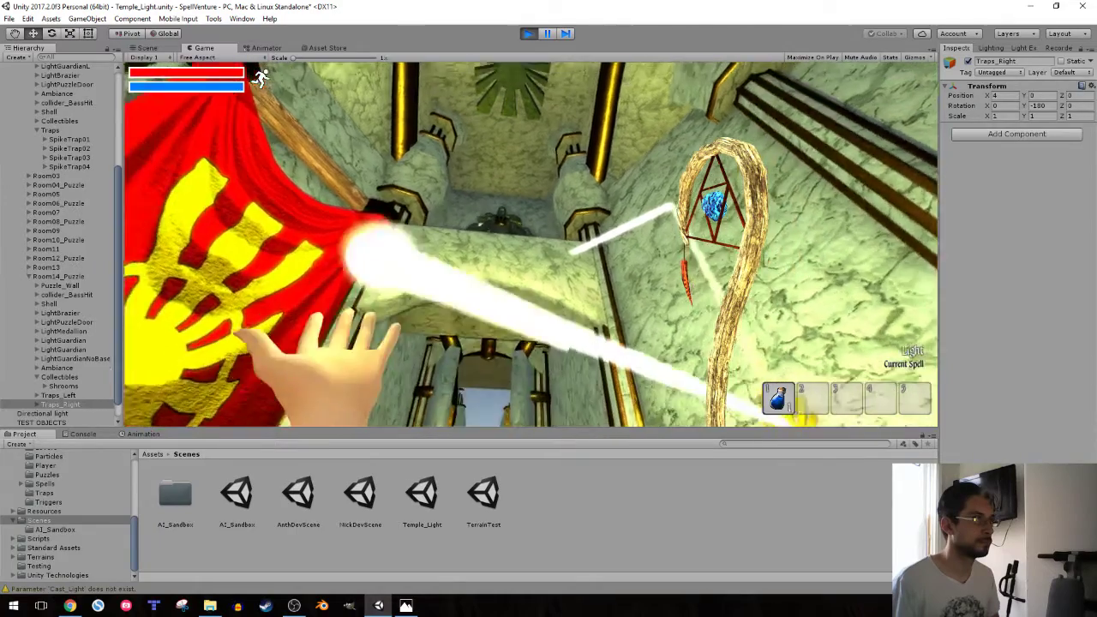
pyautogui.click(530, 245)
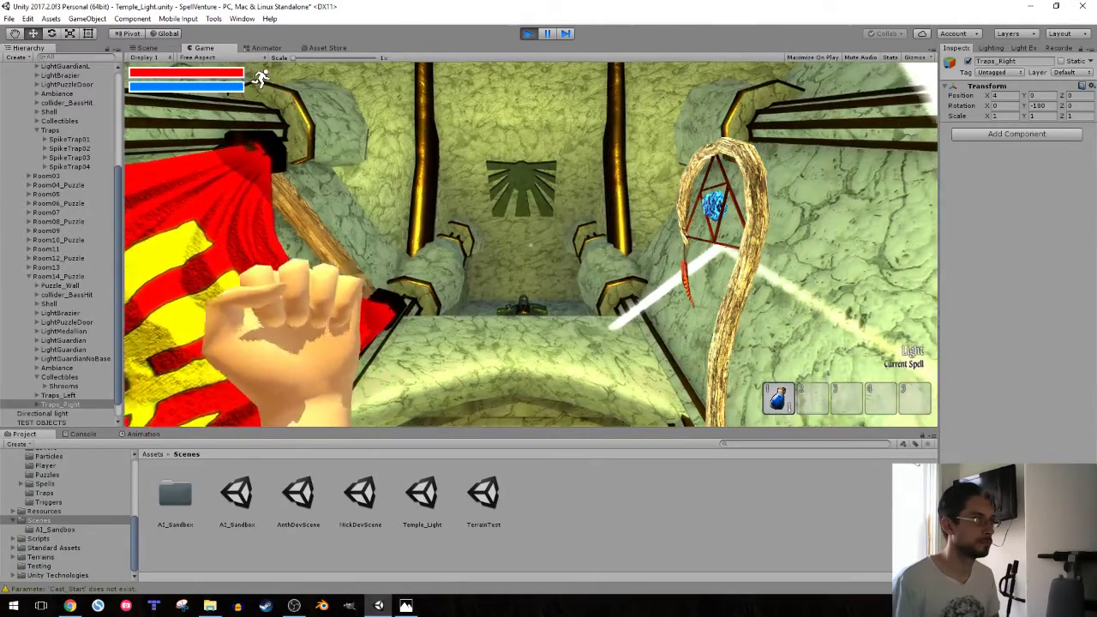
pyautogui.click(530, 245)
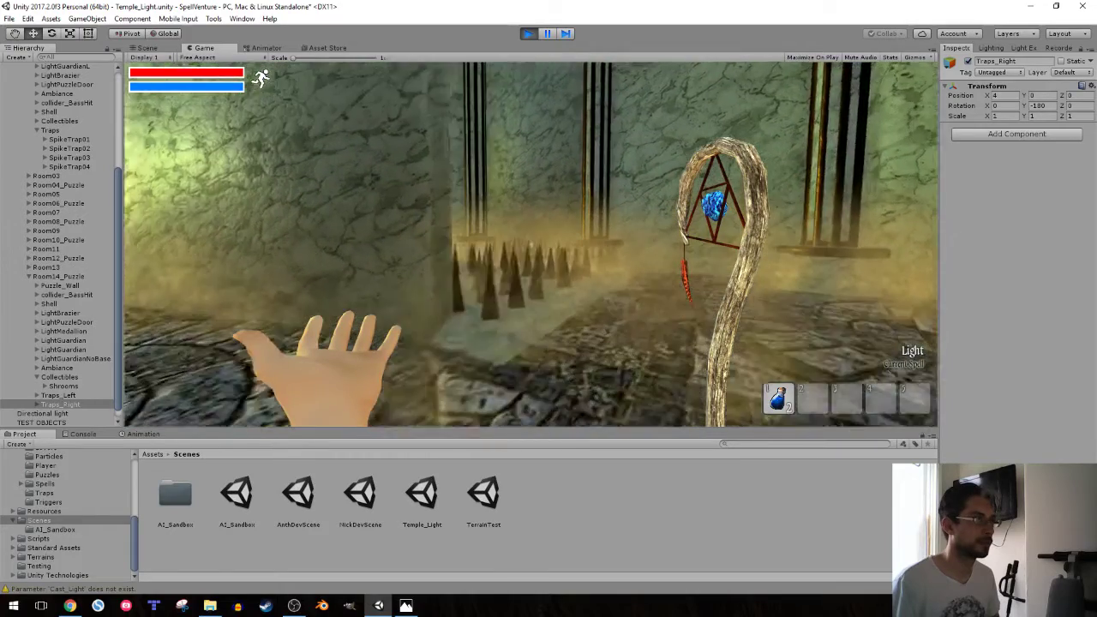
# - Darken the scene lighting by setting its value to 0.5
pyautogui.click(990, 48)
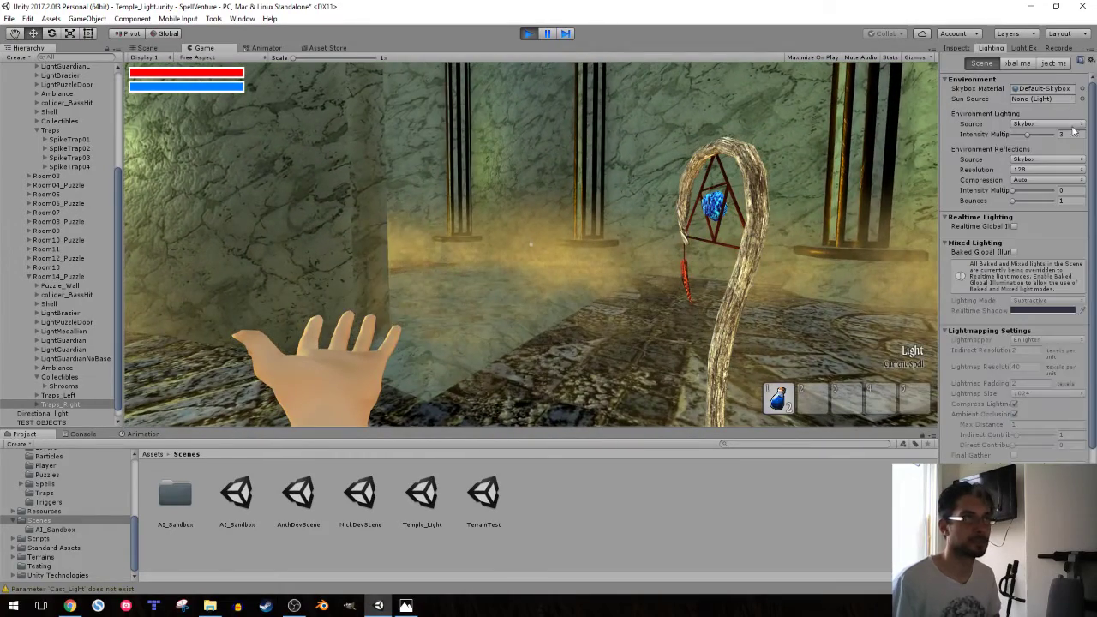
pyautogui.write('0.5')
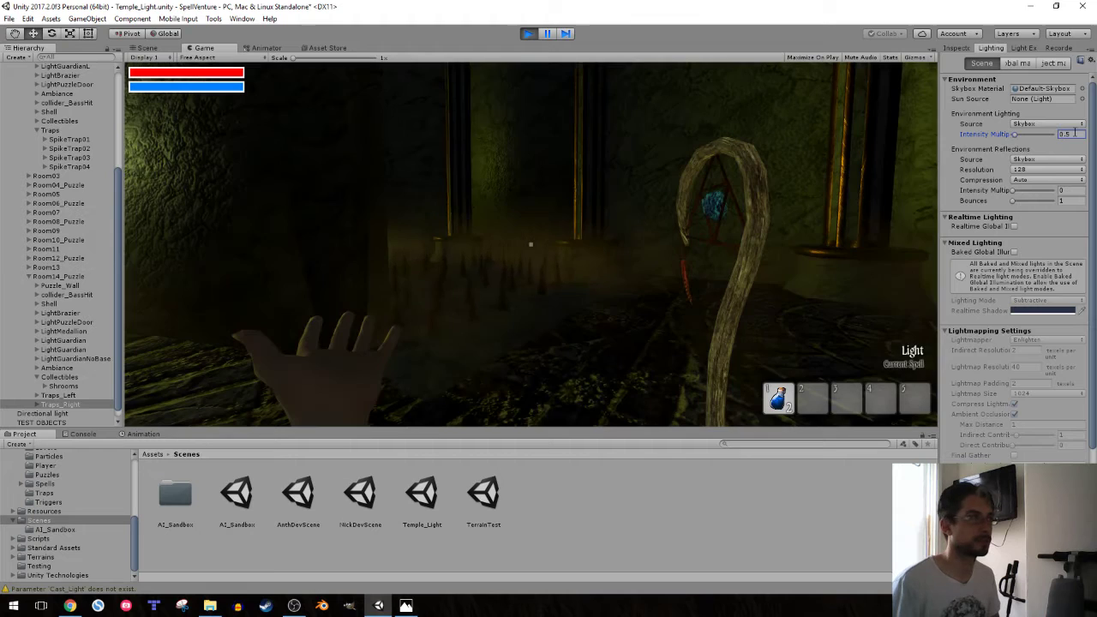
pyautogui.click(614, 245)
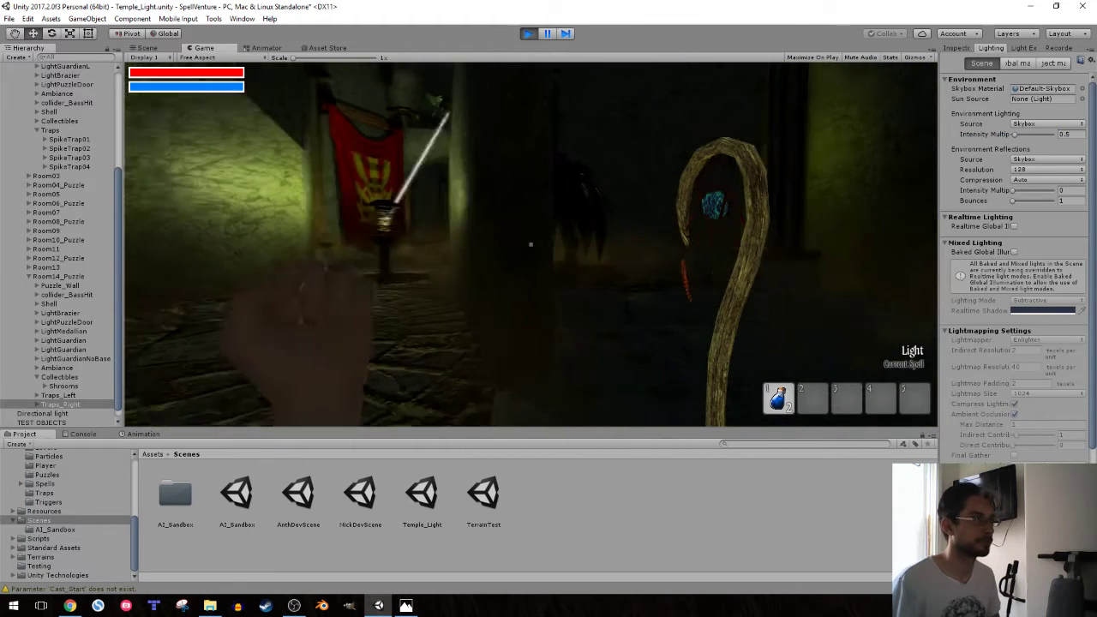
# - Cast light spells while crossing the darkened spike field
pyautogui.click(530, 245)
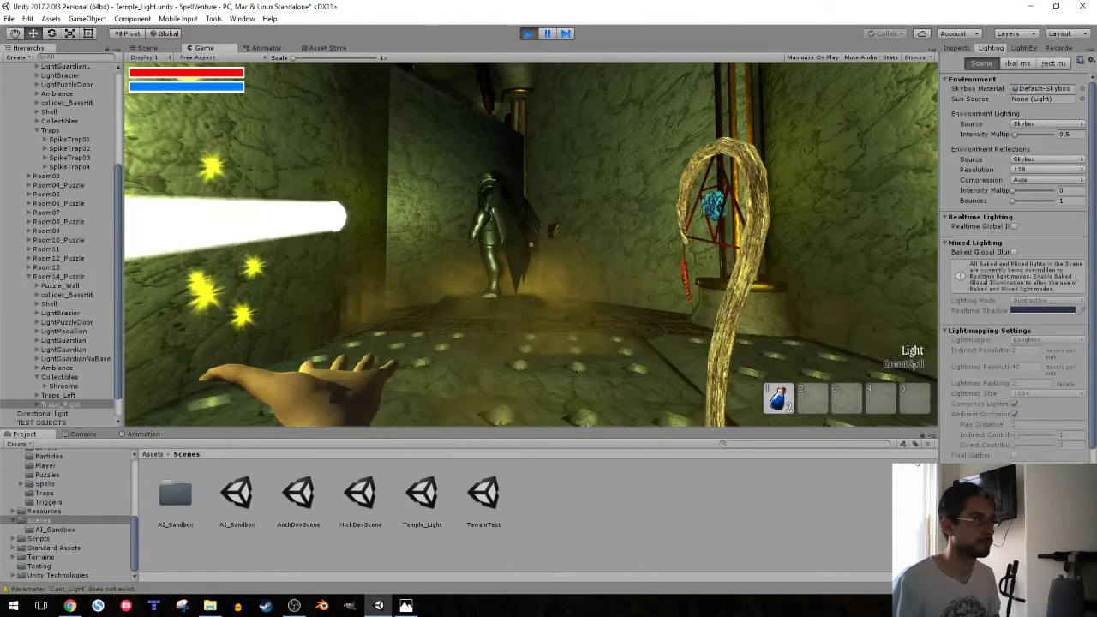
pyautogui.click(530, 245)
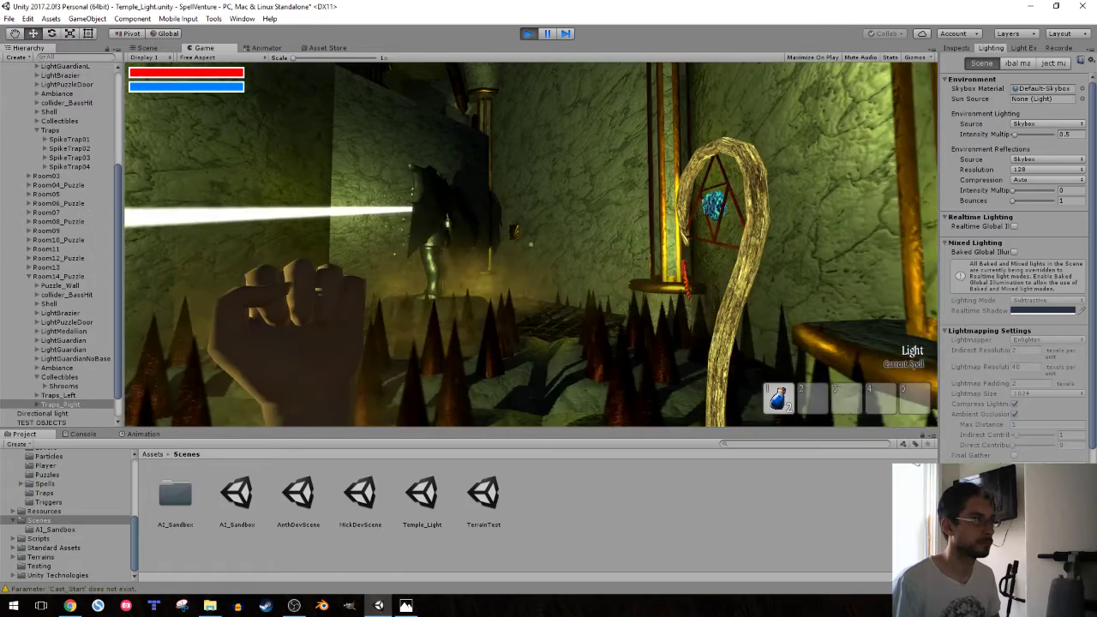
pyautogui.click(530, 245)
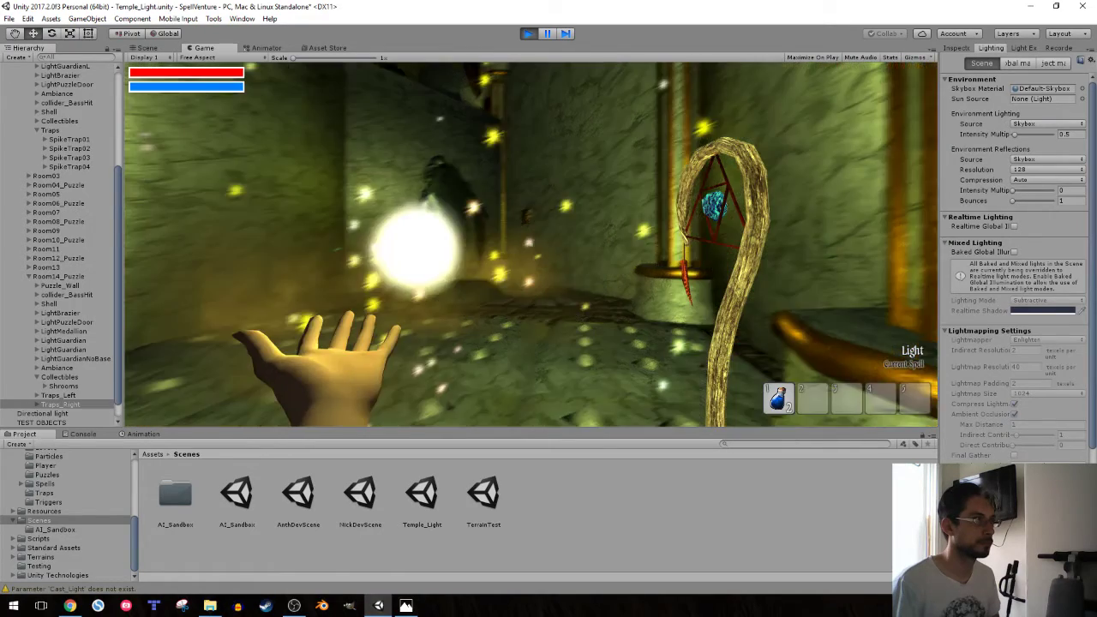
pyautogui.press('w')
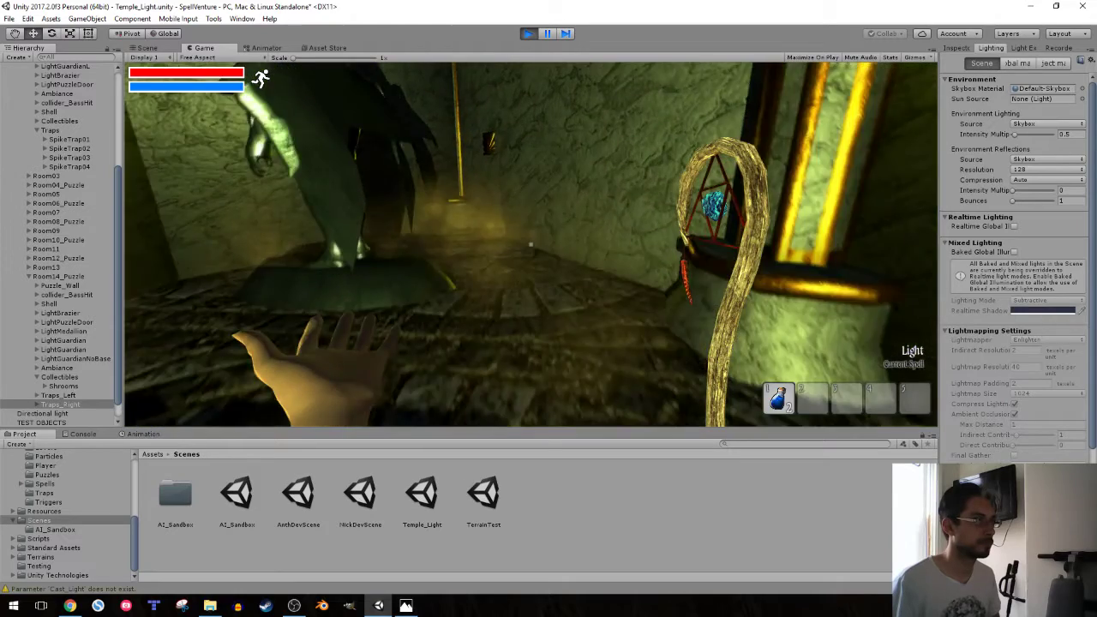
pyautogui.click(530, 245)
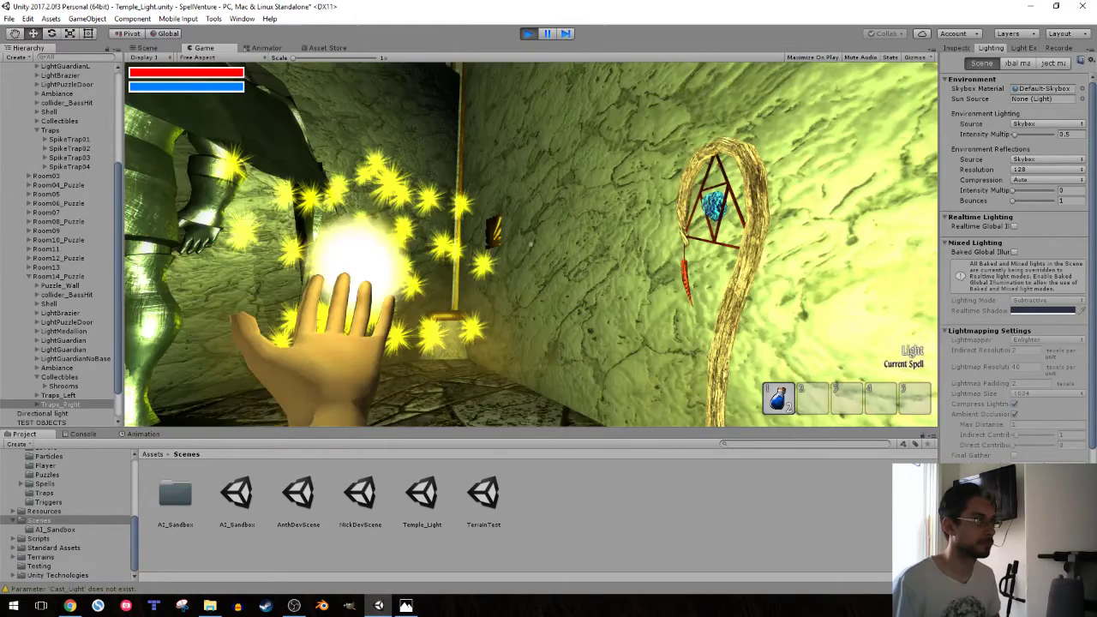
pyautogui.press('w')
# - Walk across the spikes to the central pillar where the light beams converge
pyautogui.press('w')
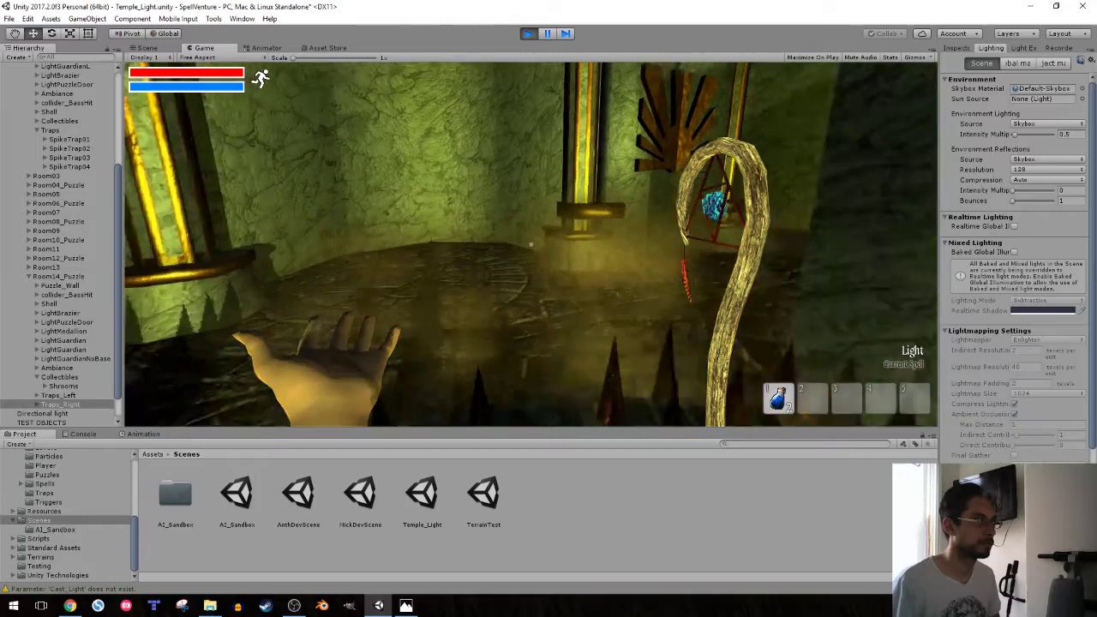
pyautogui.press('w')
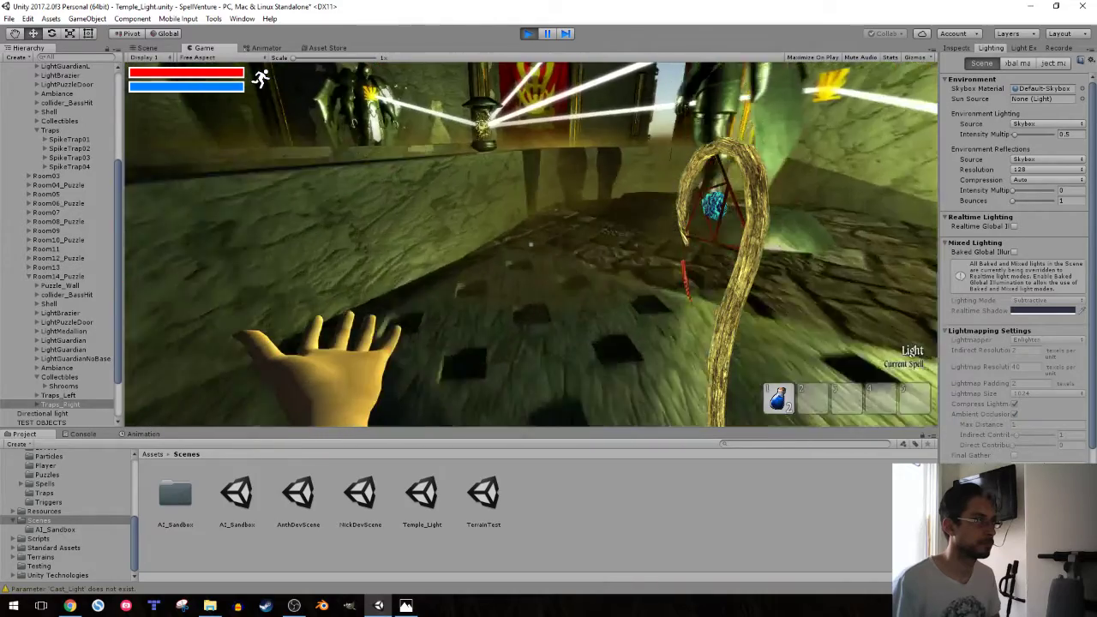
pyautogui.press('w')
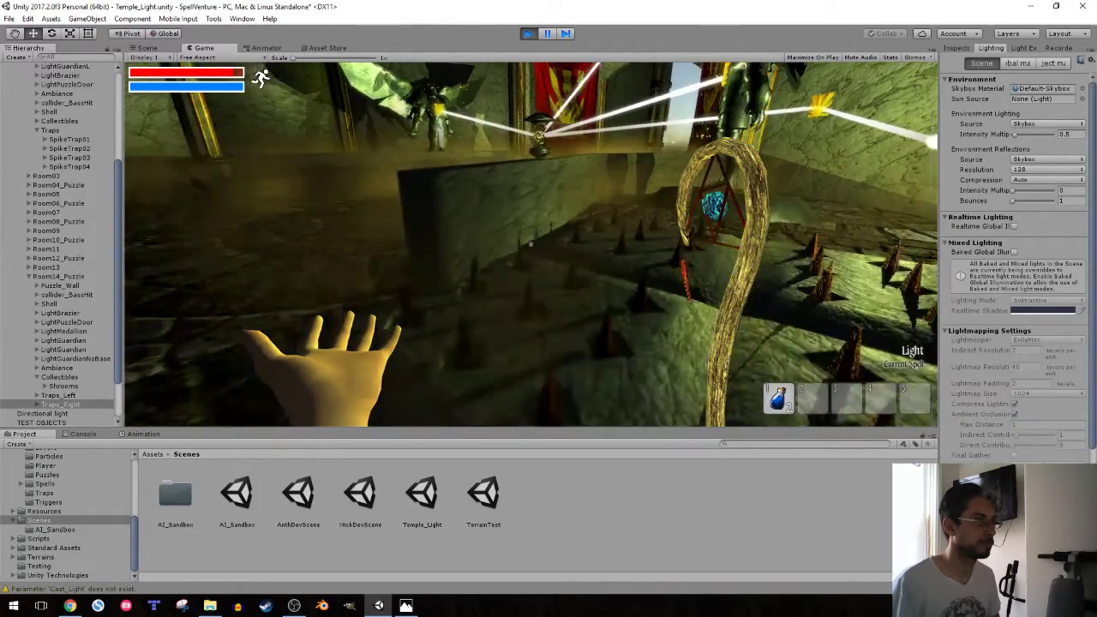
pyautogui.press('w')
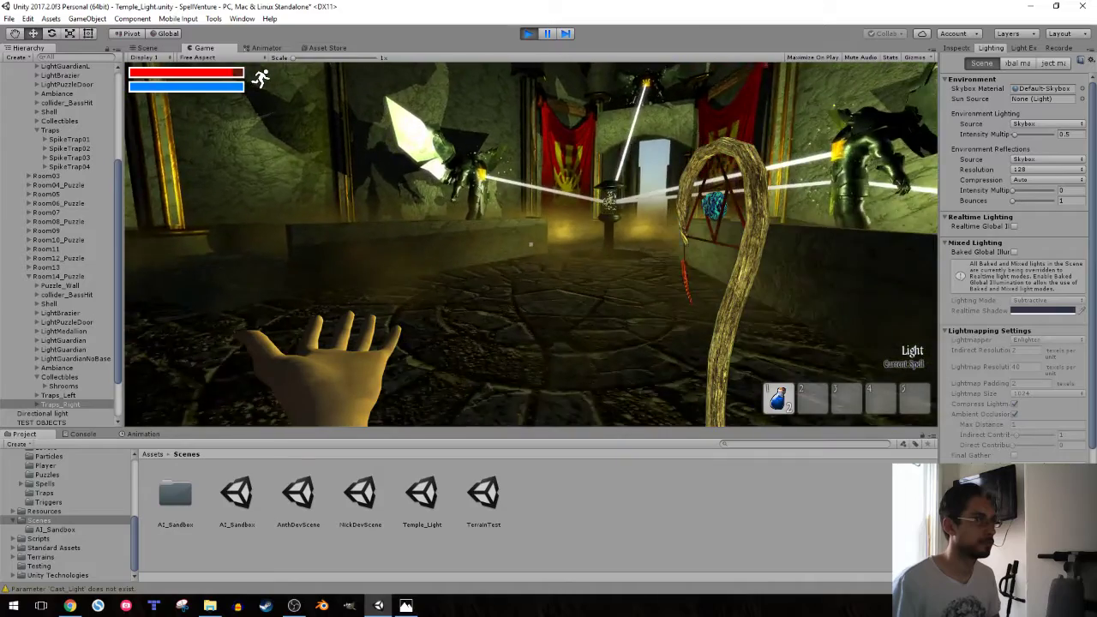
pyautogui.press('w')
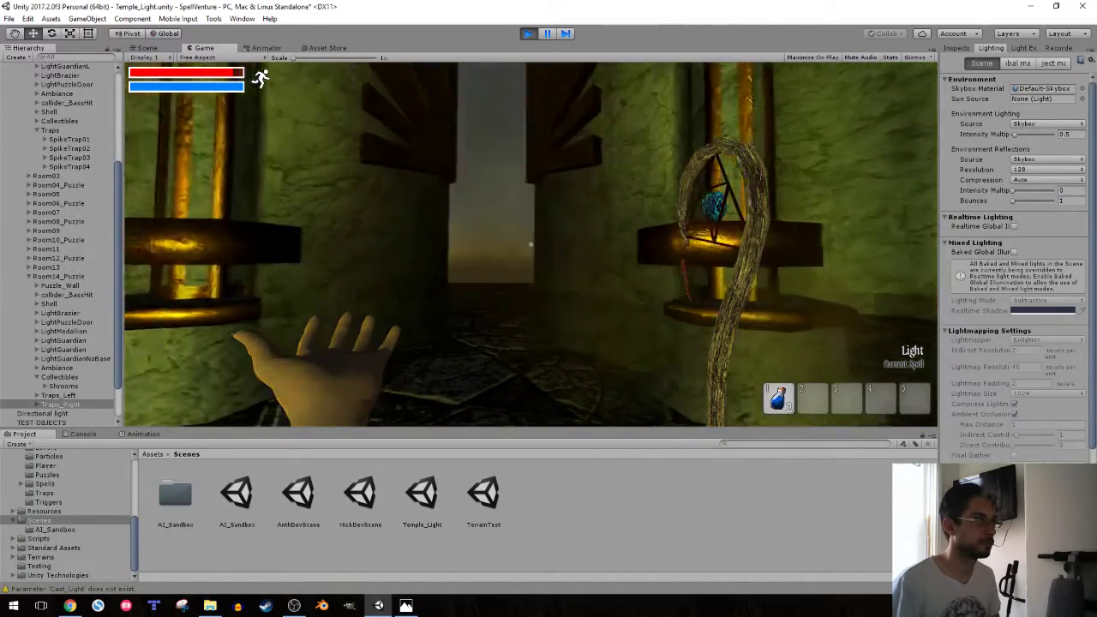
pyautogui.press('w')
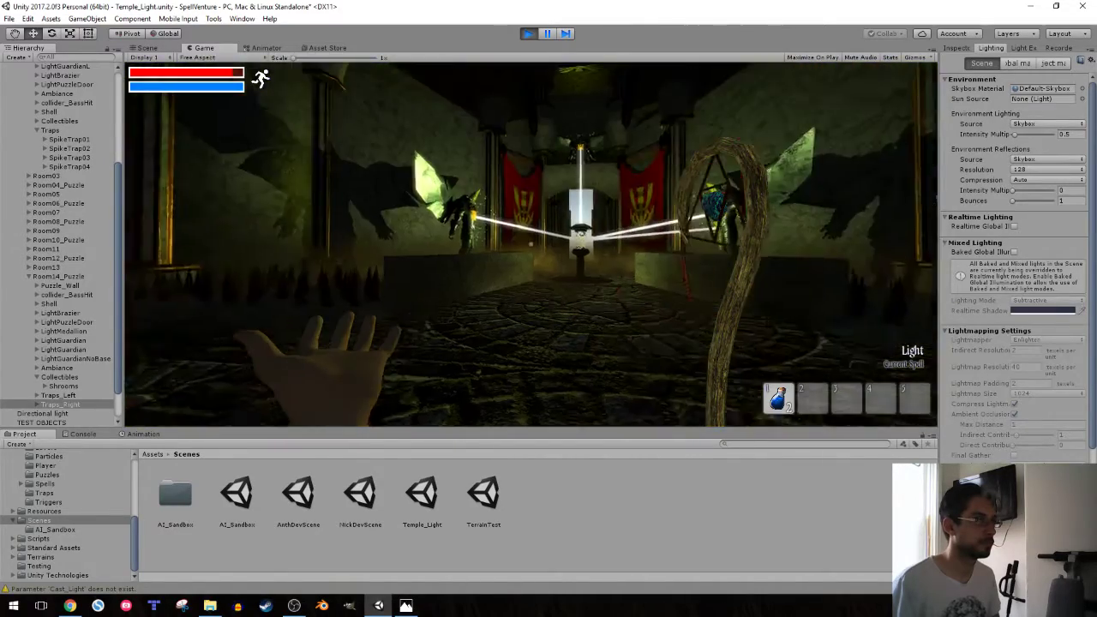
pyautogui.press('w')
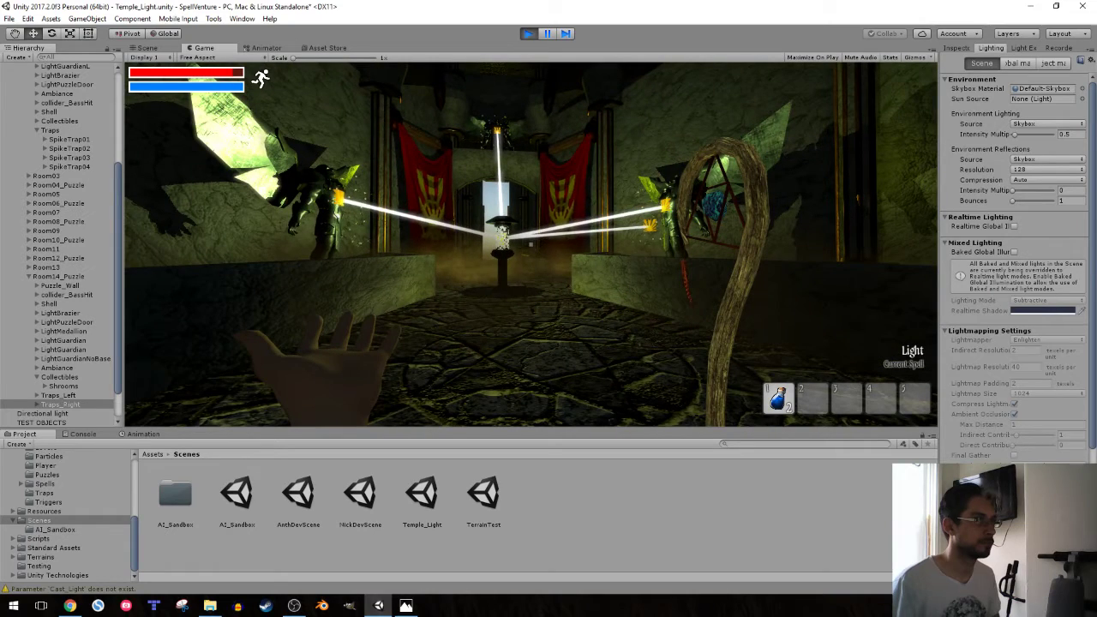
pyautogui.press('w')
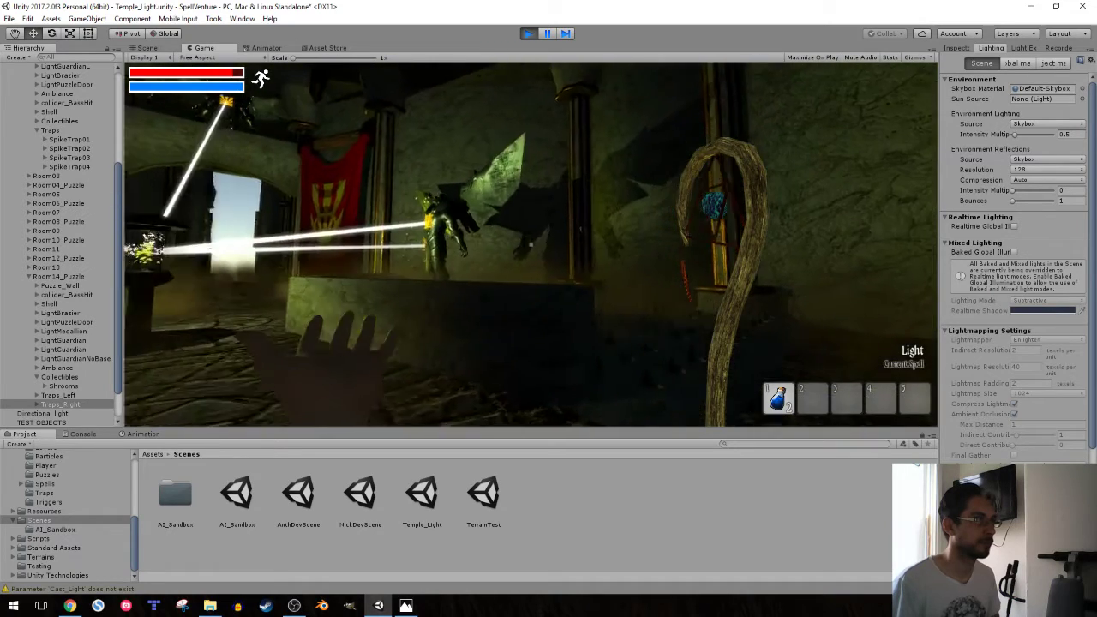
pyautogui.press('w')
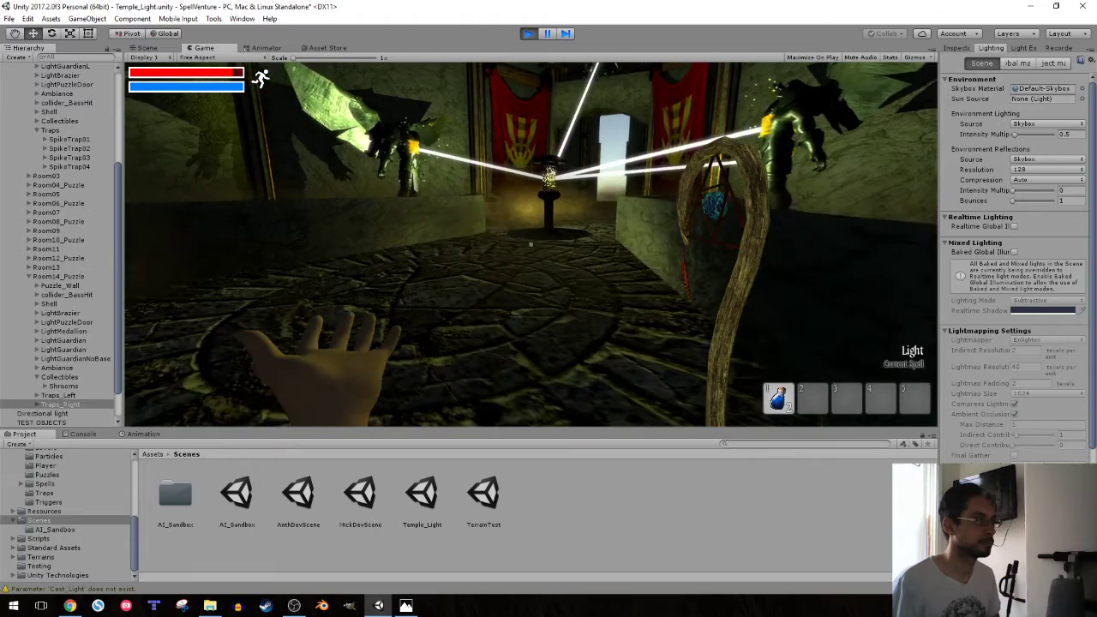
# - Stop Play mode, then select, frame and duplicate the LightMedallion in the temple room
pyautogui.hotkey('ctrl', 'p')
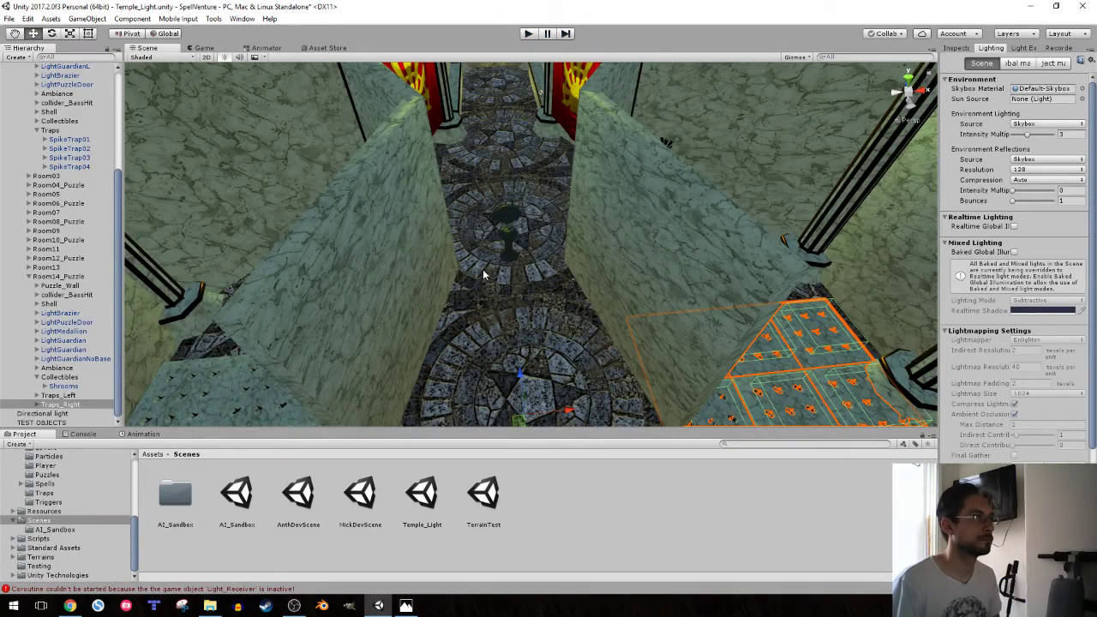
pyautogui.moveTo(482, 274)
pyautogui.mouseDown(button='right')
pyautogui.moveTo(480, 251)
pyautogui.moveTo(457, 268)
pyautogui.mouseUp(button='right')
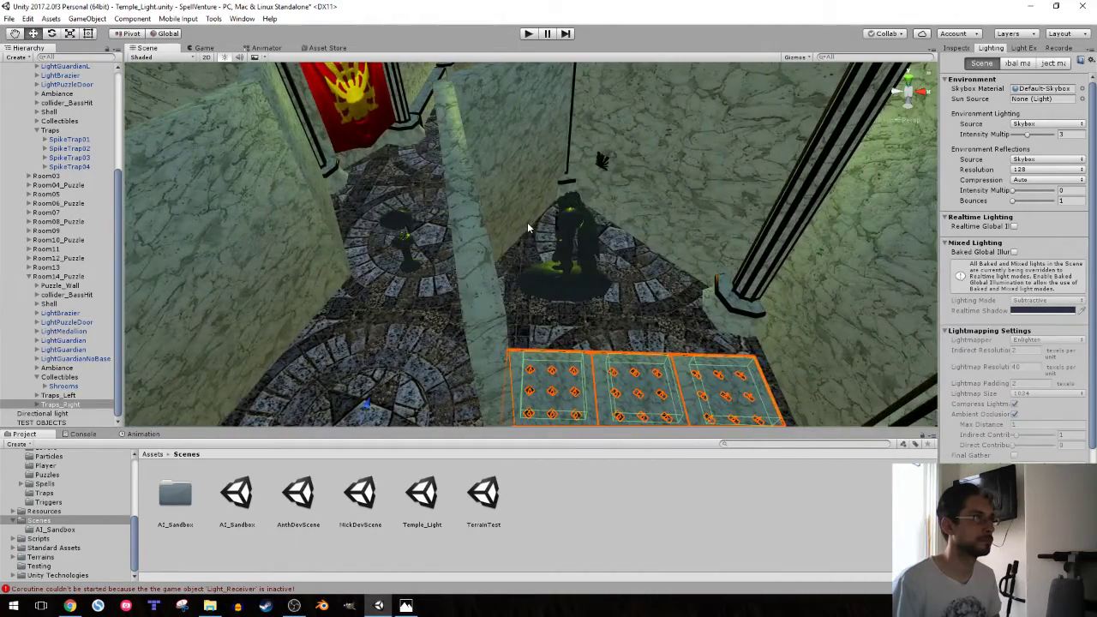
pyautogui.moveTo(527, 227)
pyautogui.mouseDown(button='right')
pyautogui.moveTo(190, 227)
pyautogui.moveTo(481, 224)
pyautogui.moveTo(751, 268)
pyautogui.mouseUp(button='right')
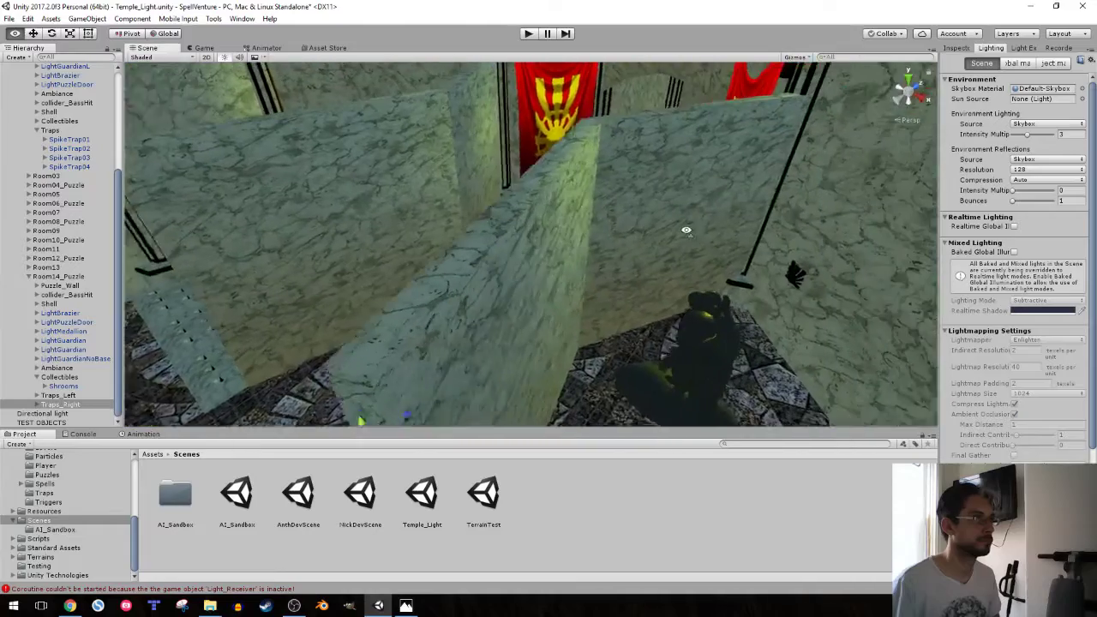
pyautogui.click(750, 268)
pyautogui.press('f')
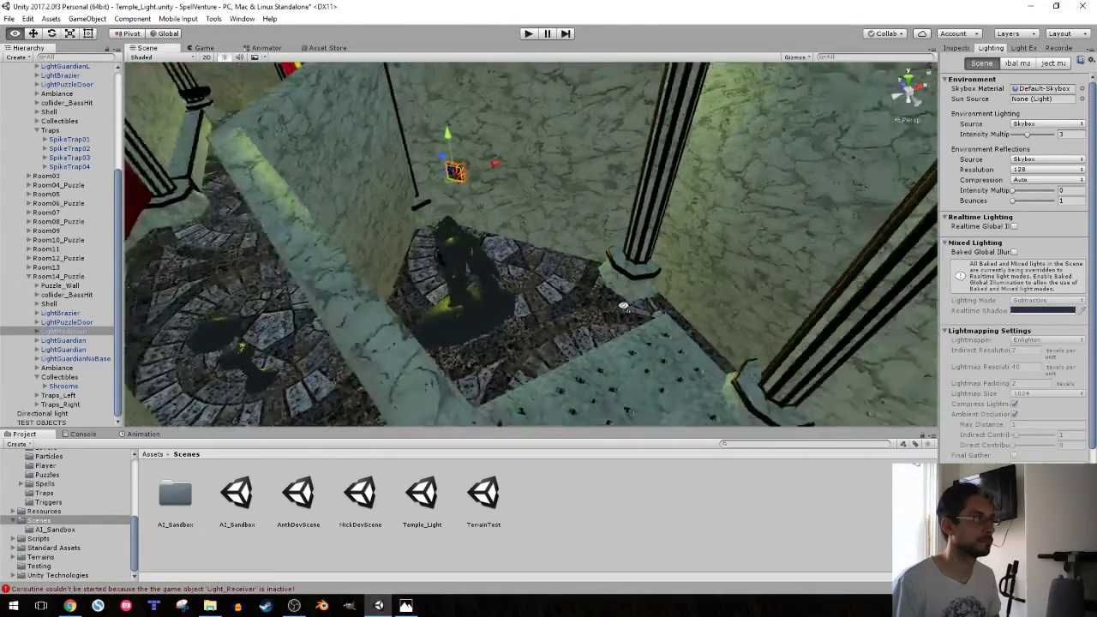
pyautogui.hotkey('ctrl', 'd')
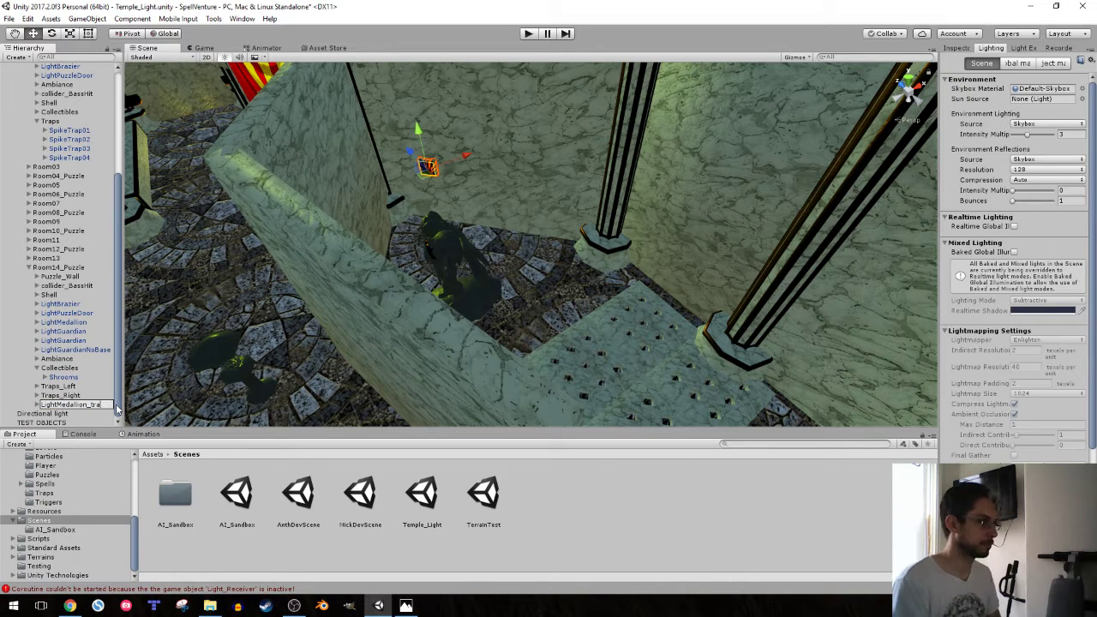
# - Move LightMedallion_traps up the Room14_Puzzle list, below LightGuardianNoBase
pyautogui.moveTo(118, 408)
pyautogui.mouseDown()
pyautogui.moveTo(77, 384)
pyautogui.moveTo(88, 351)
pyautogui.mouseUp()
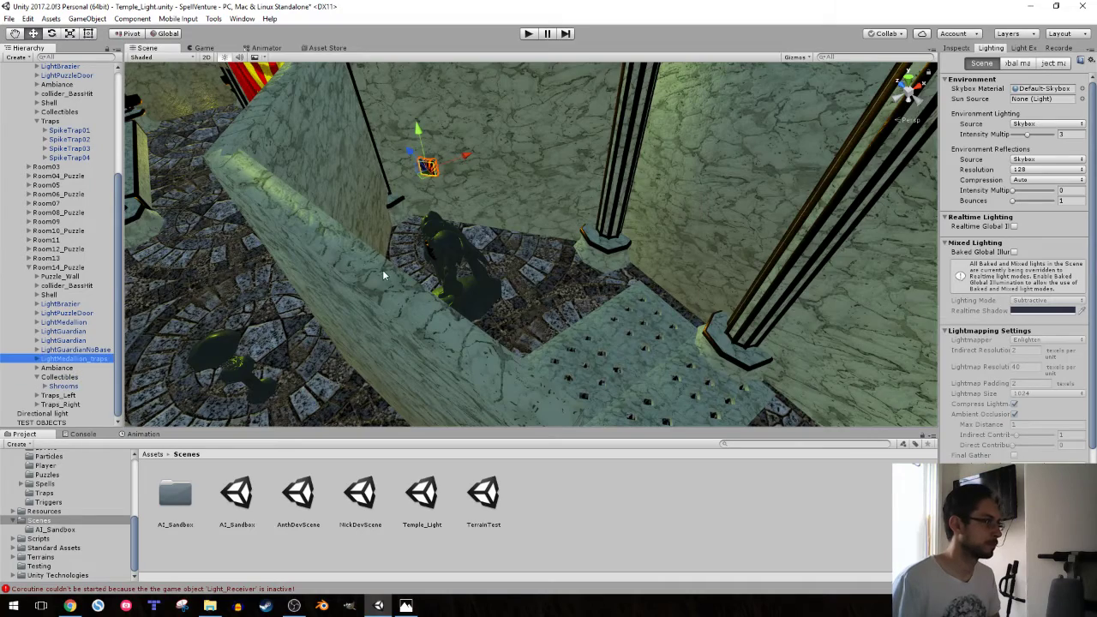
pyautogui.keyDown('alt'); pyautogui.moveTo(382, 269); pyautogui.dragTo(631, 240); pyautogui.keyUp('alt')
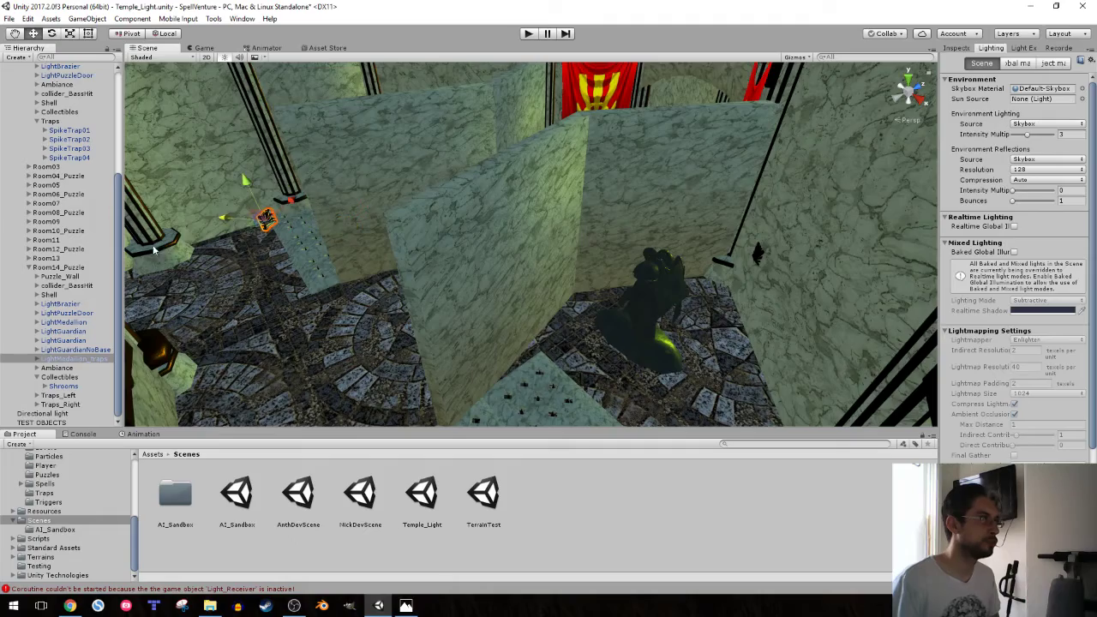
pyautogui.keyDown('alt'); pyautogui.moveTo(154, 249); pyautogui.dragTo(352, 248); pyautogui.keyUp('alt')
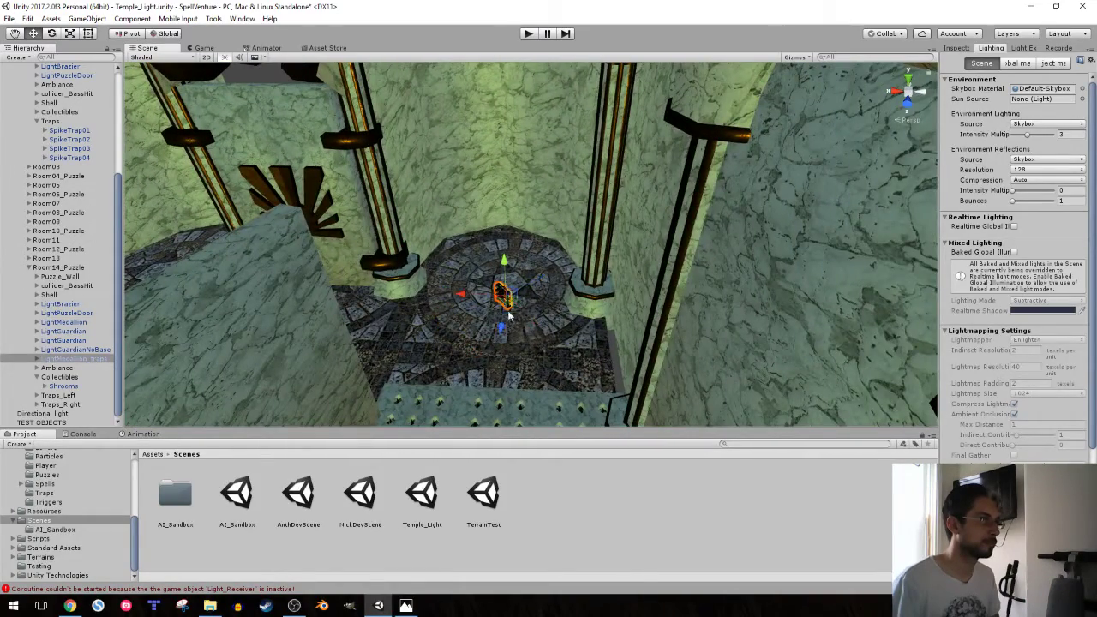
# - Raise the medallion high on the wall and rotate it to face out
pyautogui.press('f')
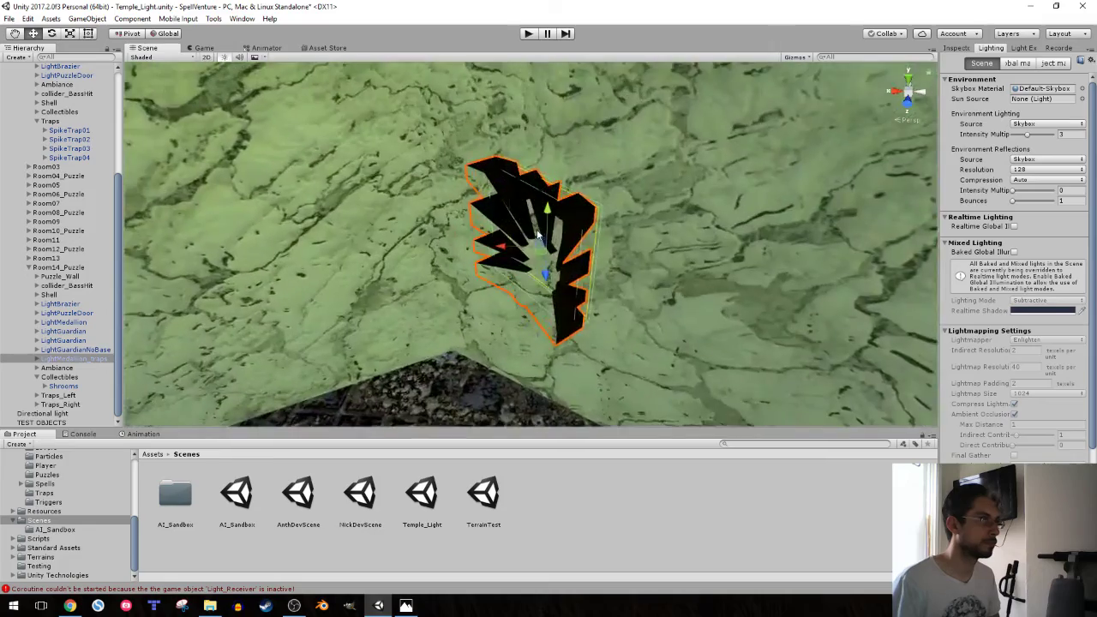
pyautogui.keyDown('alt'); pyautogui.moveTo(533, 230); pyautogui.dragTo(594, 317); pyautogui.keyUp('alt')
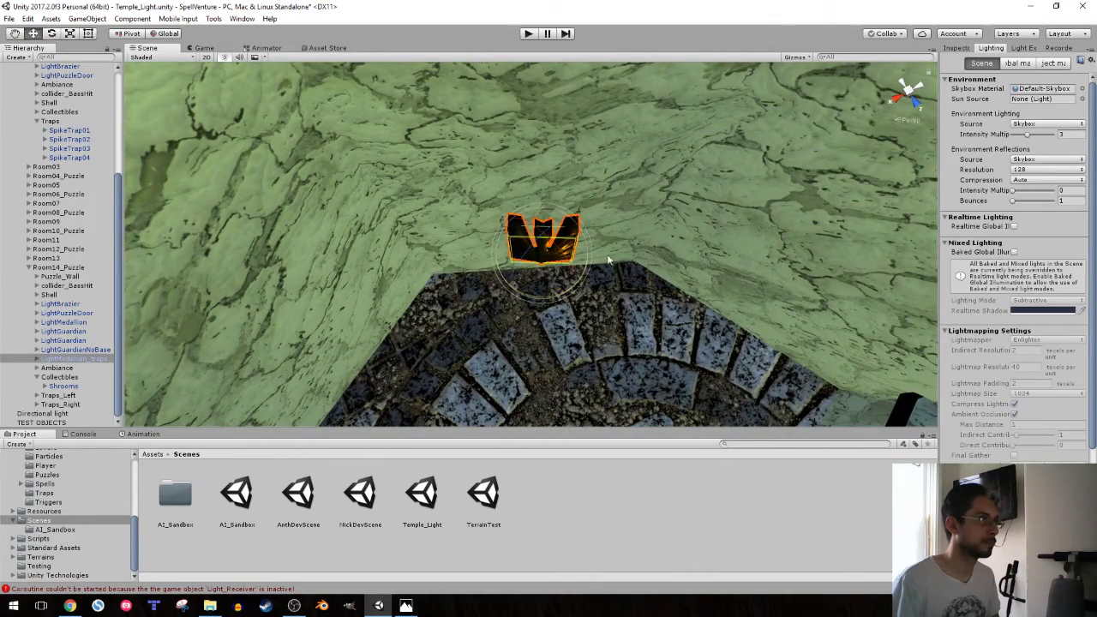
pyautogui.moveTo(541, 300); pyautogui.dragTo(538, 226)
pyautogui.press('e')
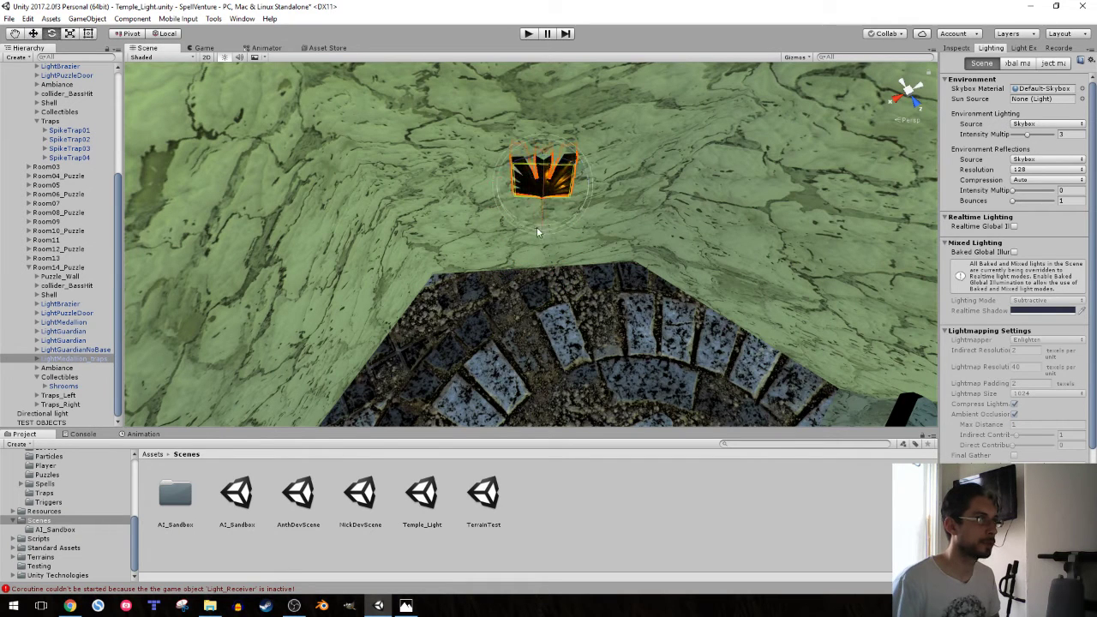
pyautogui.moveTo(528, 220)
pyautogui.keyDown('alt'); pyautogui.mouseDown()
pyautogui.moveTo(555, 237)
pyautogui.moveTo(560, 225)
pyautogui.moveTo(562, 320)
pyautogui.mouseUp(); pyautogui.keyUp('alt')
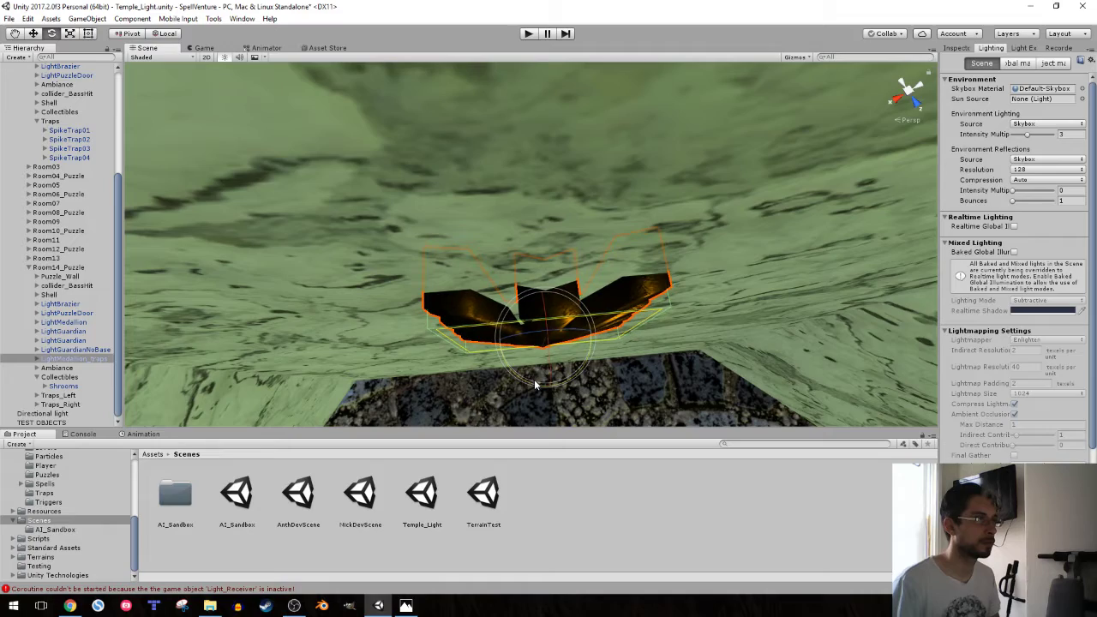
pyautogui.keyDown('alt'); pyautogui.moveTo(533, 381); pyautogui.dragTo(505, 247); pyautogui.keyUp('alt')
pyautogui.keyDown('alt'); pyautogui.moveTo(509, 188); pyautogui.dragTo(690, 281); pyautogui.keyUp('alt')
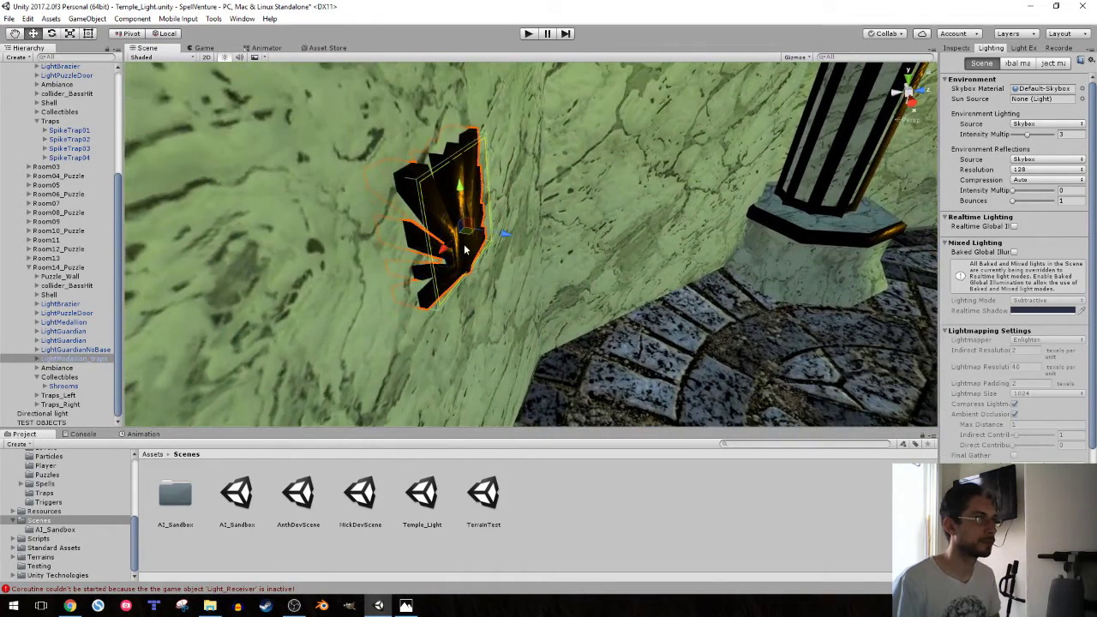
pyautogui.keyDown('alt'); pyautogui.moveTo(493, 260); pyautogui.dragTo(388, 200); pyautogui.keyUp('alt')
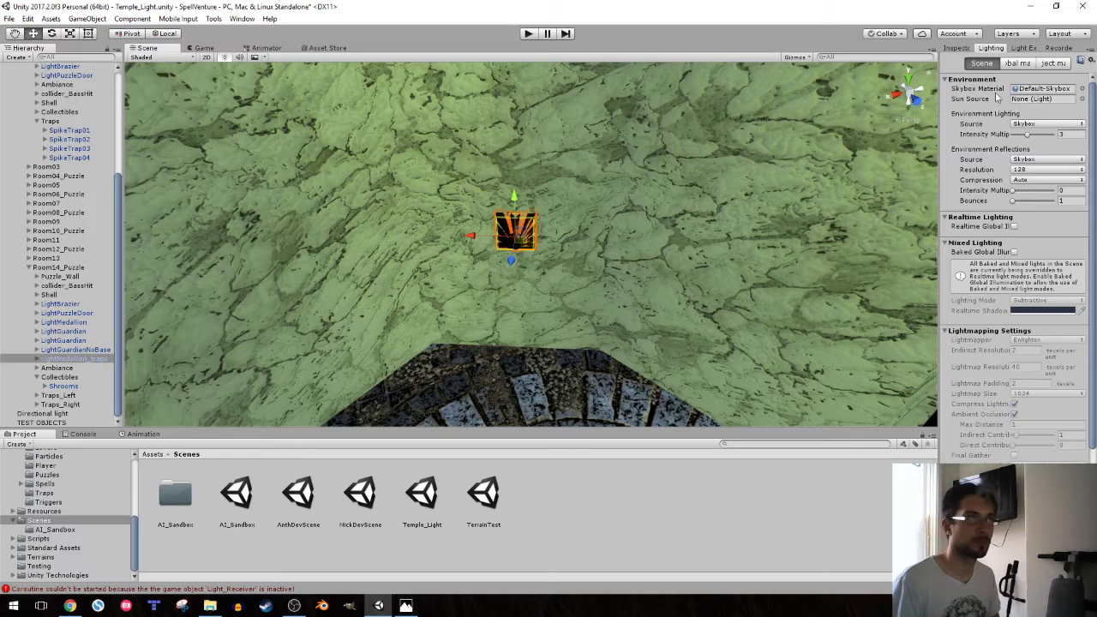
# - On LightMedallion_traps' Light_Receiver, replace Move Object Trigger with a 12-slot Trap Trigger
pyautogui.click(957, 49)
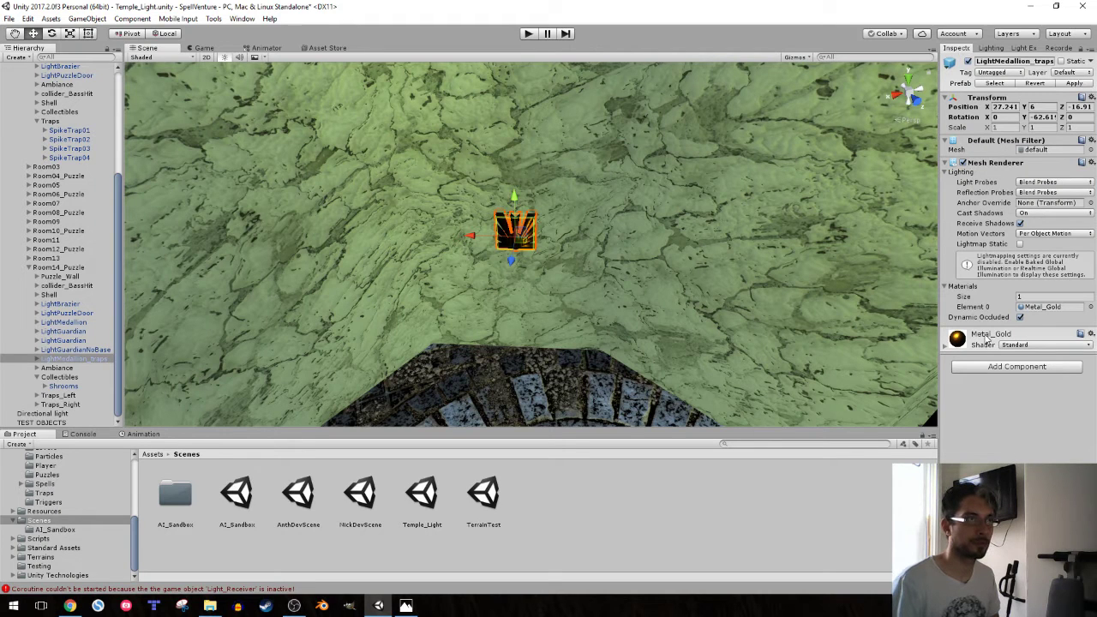
pyautogui.click(37, 358)
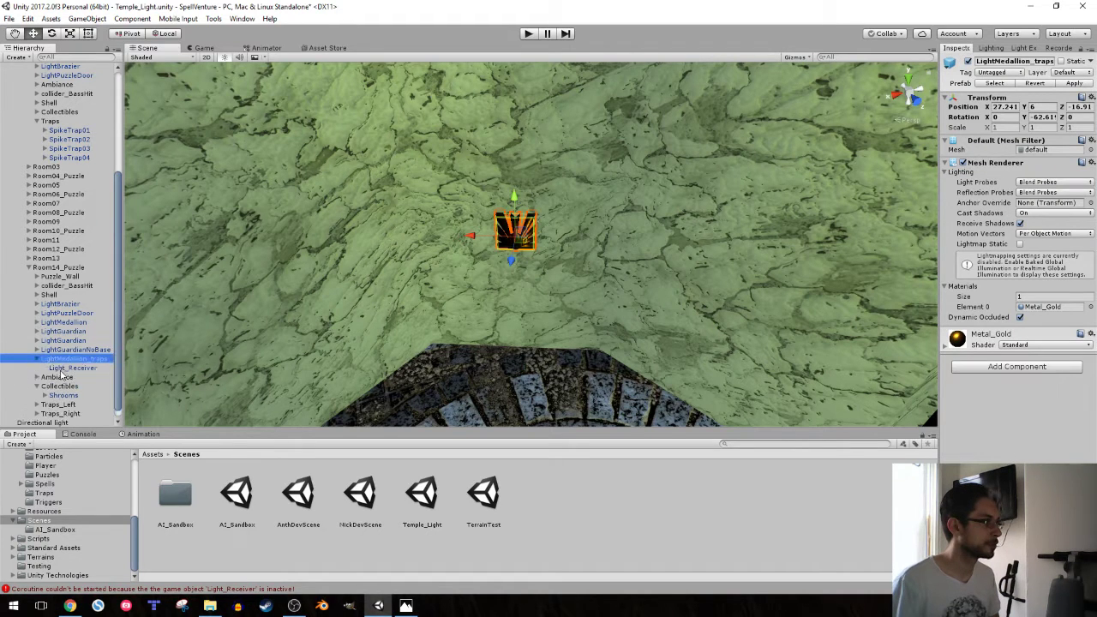
pyautogui.click(68, 367)
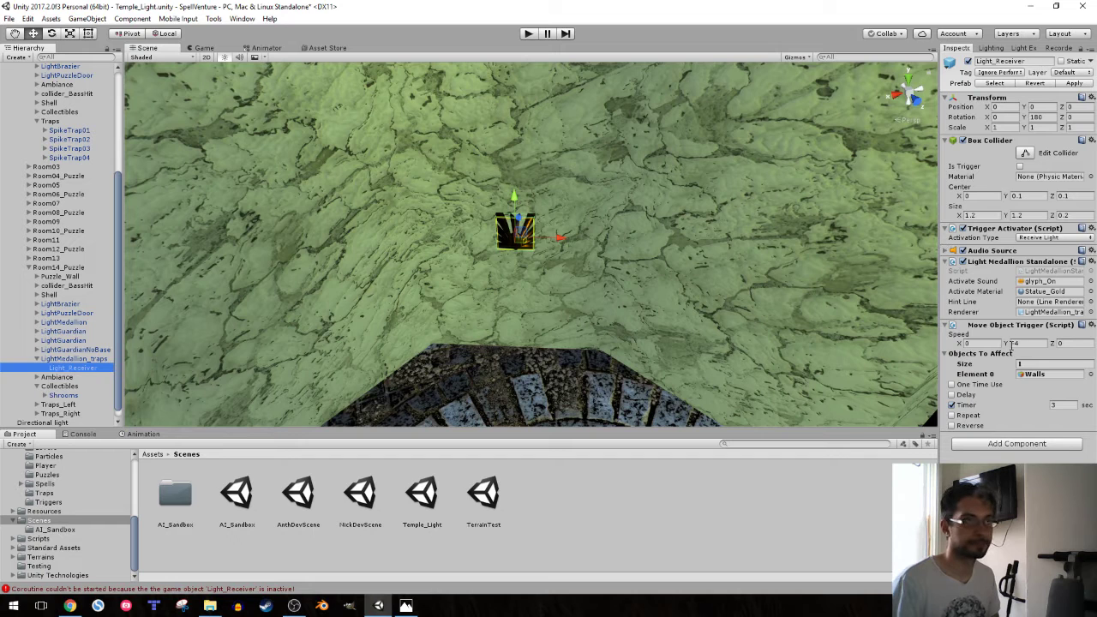
pyautogui.click(1091, 326)
pyautogui.click(1017, 355)
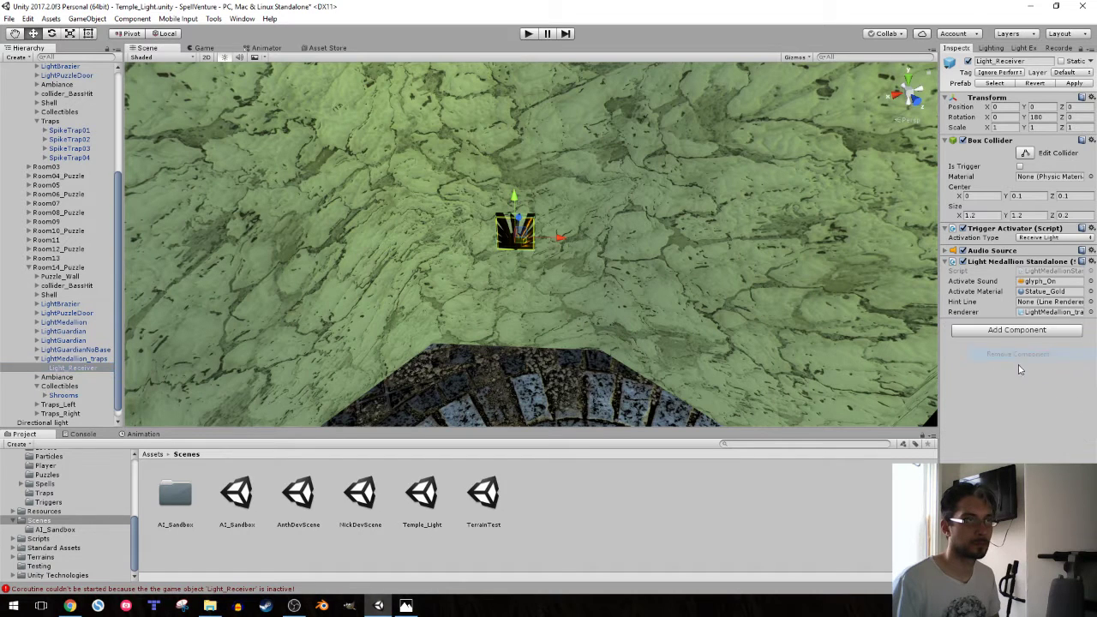
pyautogui.click(986, 330)
pyautogui.write('trap')
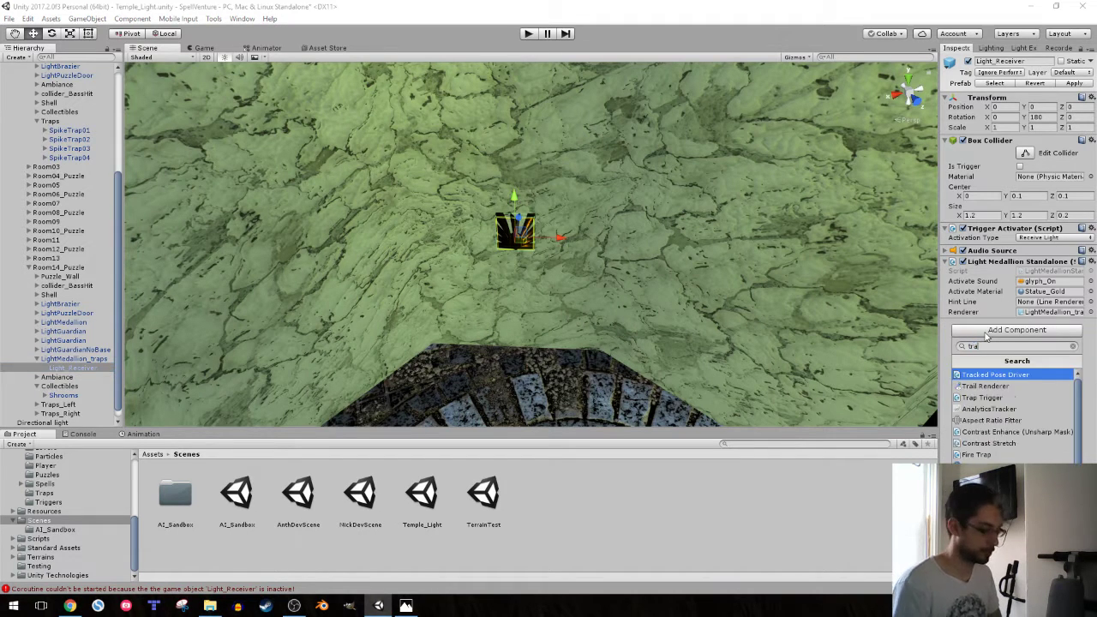
pyautogui.press('Return')
pyautogui.write('12')
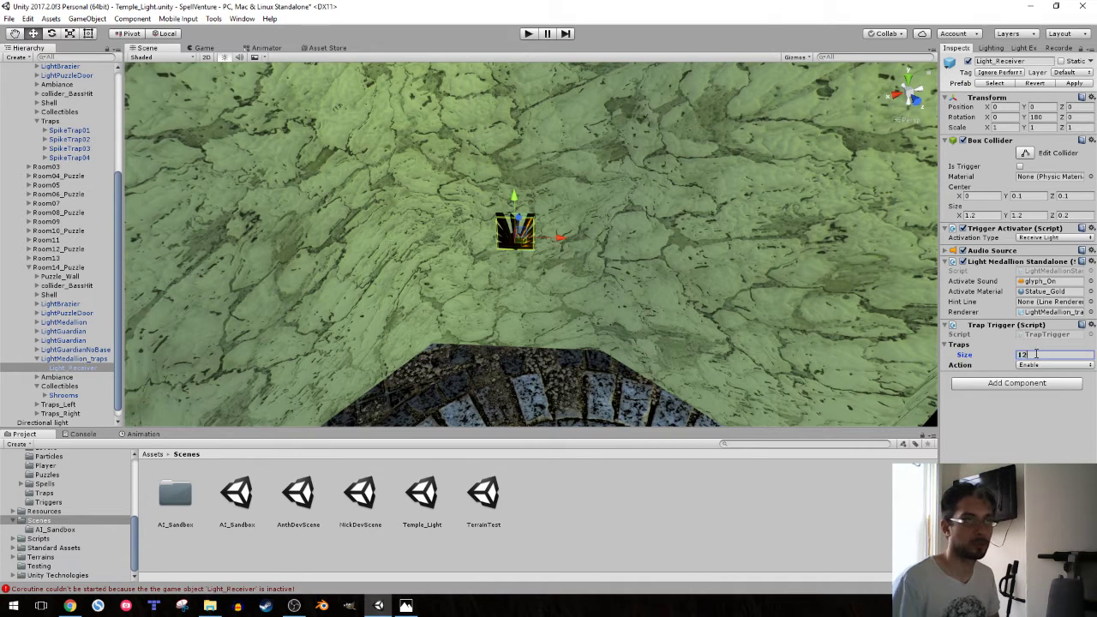
pyautogui.press('Return')
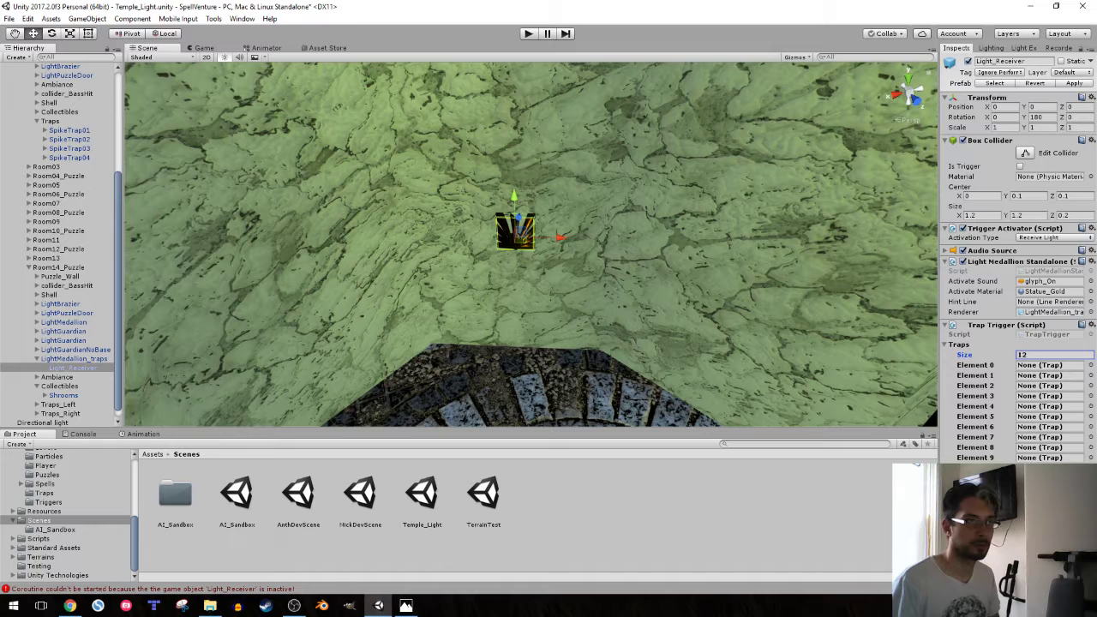
# - Expand Traps_Left and Traps_Right to reveal their spike traps, then reselect Light_Receiver
pyautogui.scroll(-1, 34, 341)
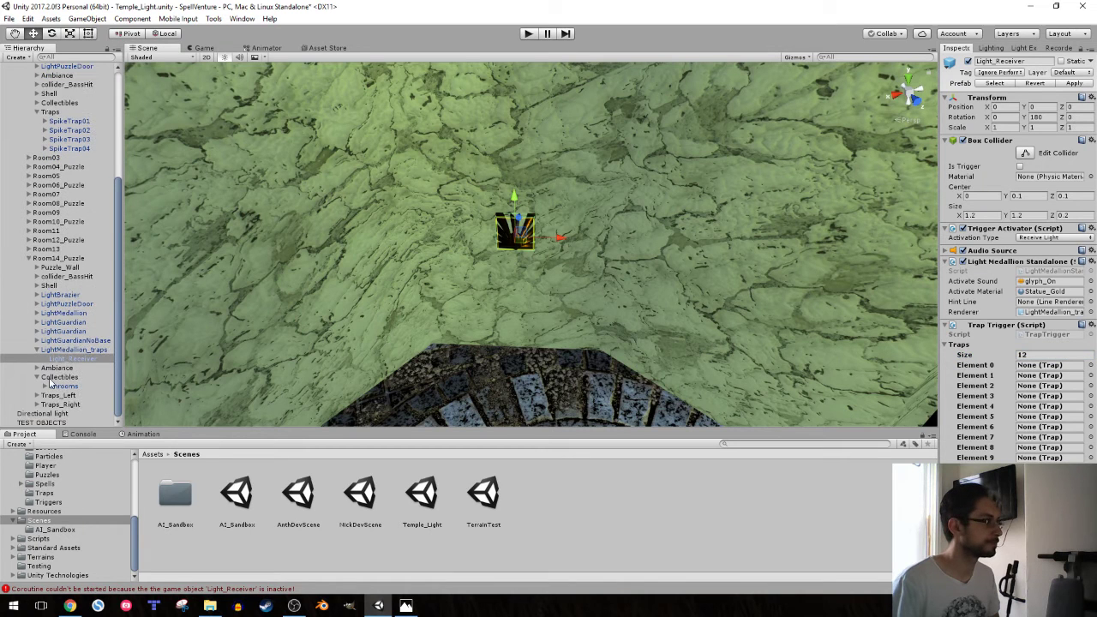
pyautogui.click(37, 404)
pyautogui.click(37, 395)
pyautogui.scroll(-4, 42, 370)
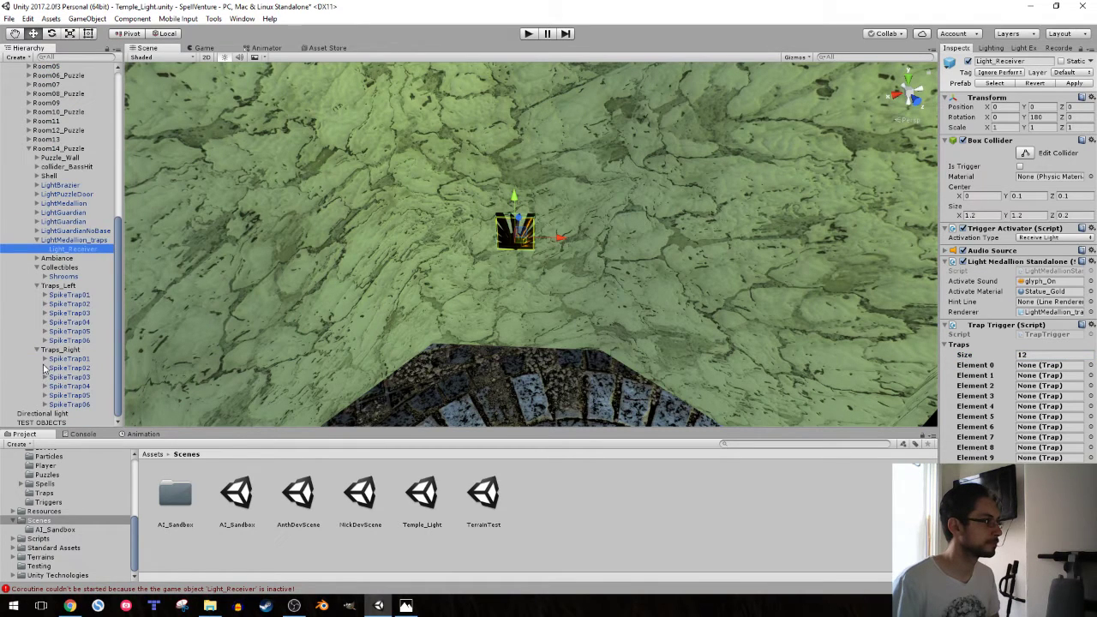
pyautogui.click(88, 359)
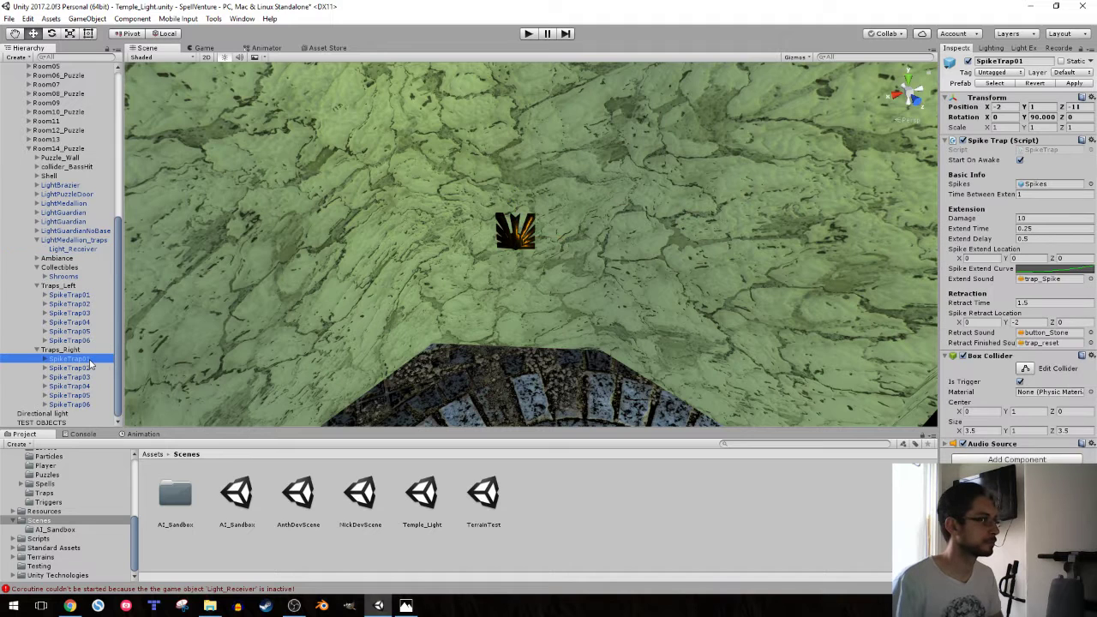
pyautogui.click(72, 249)
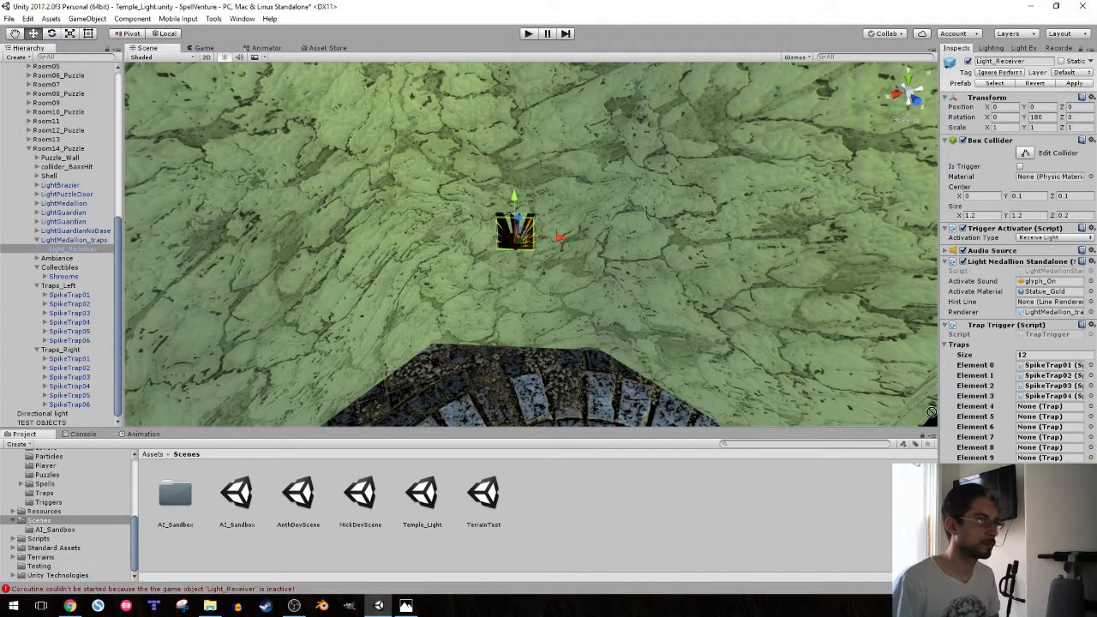
# - Drag SpikeTrap01–06 from Traps_Left and SpikeTrap01–04 from Traps_Right into the Trap Trigger slots
pyautogui.moveTo(83, 340); pyautogui.dragTo(988, 412)
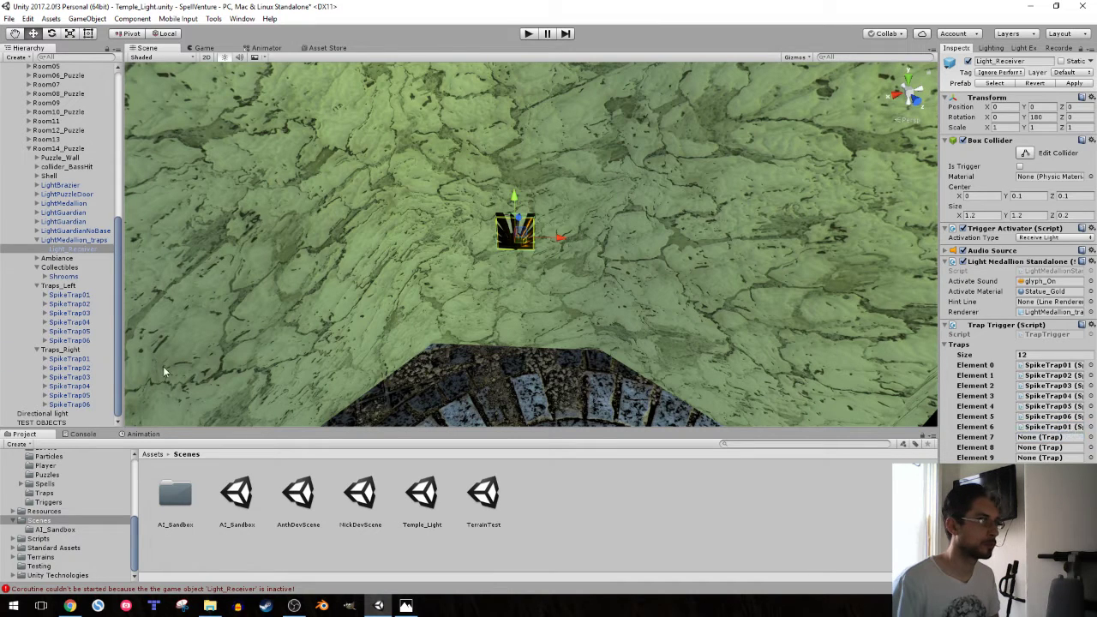
pyautogui.moveTo(79, 371); pyautogui.dragTo(761, 400)
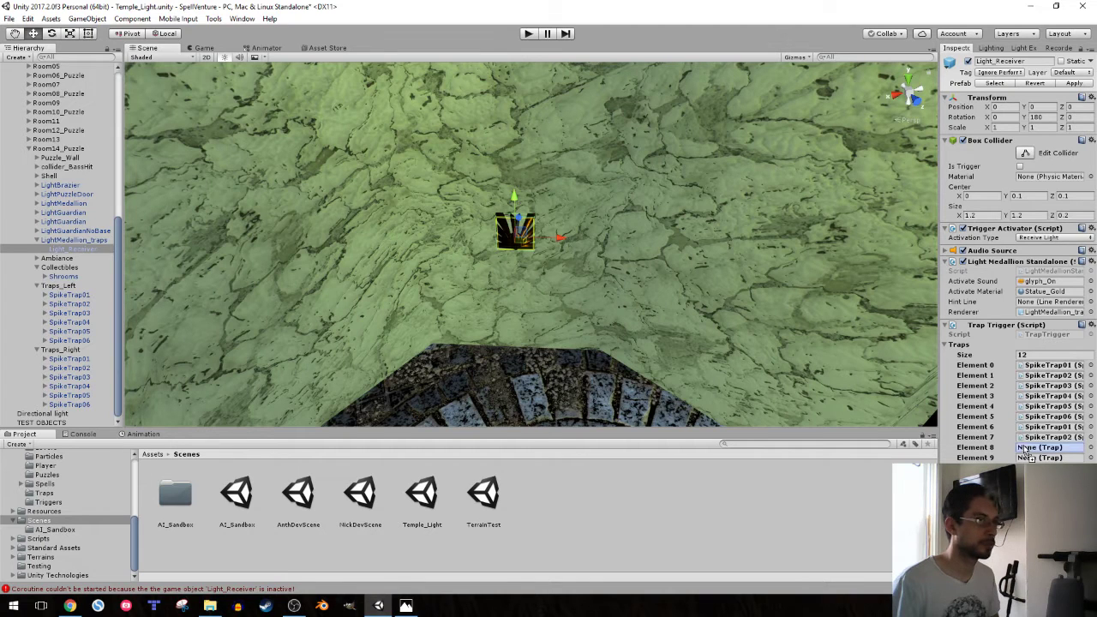
pyautogui.moveTo(97, 386); pyautogui.dragTo(1011, 418)
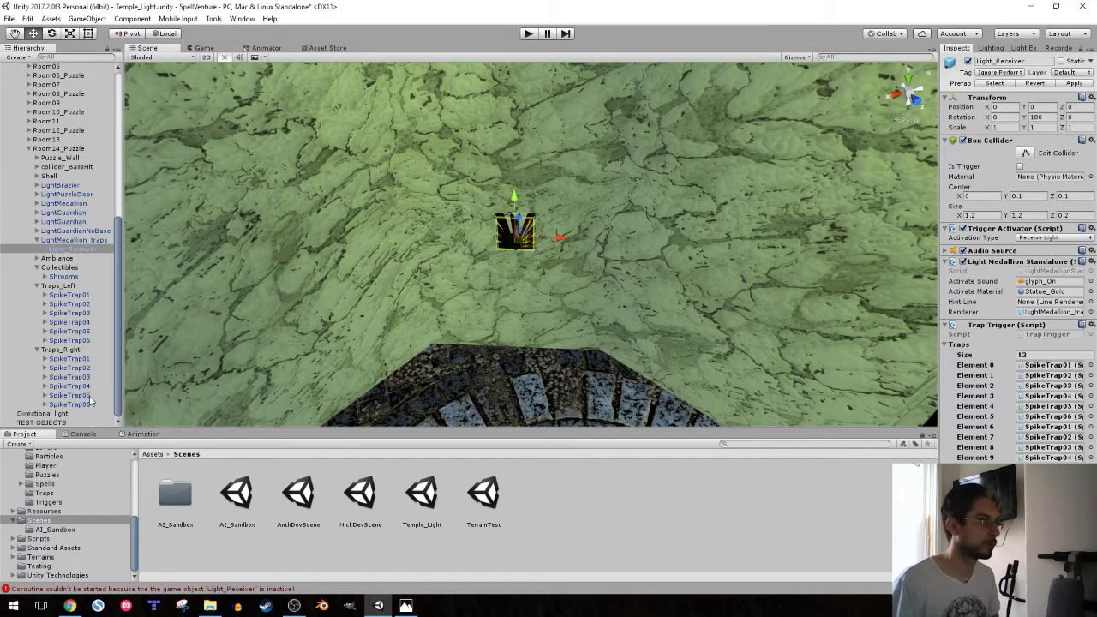
pyautogui.moveTo(90, 399); pyautogui.dragTo(990, 448)
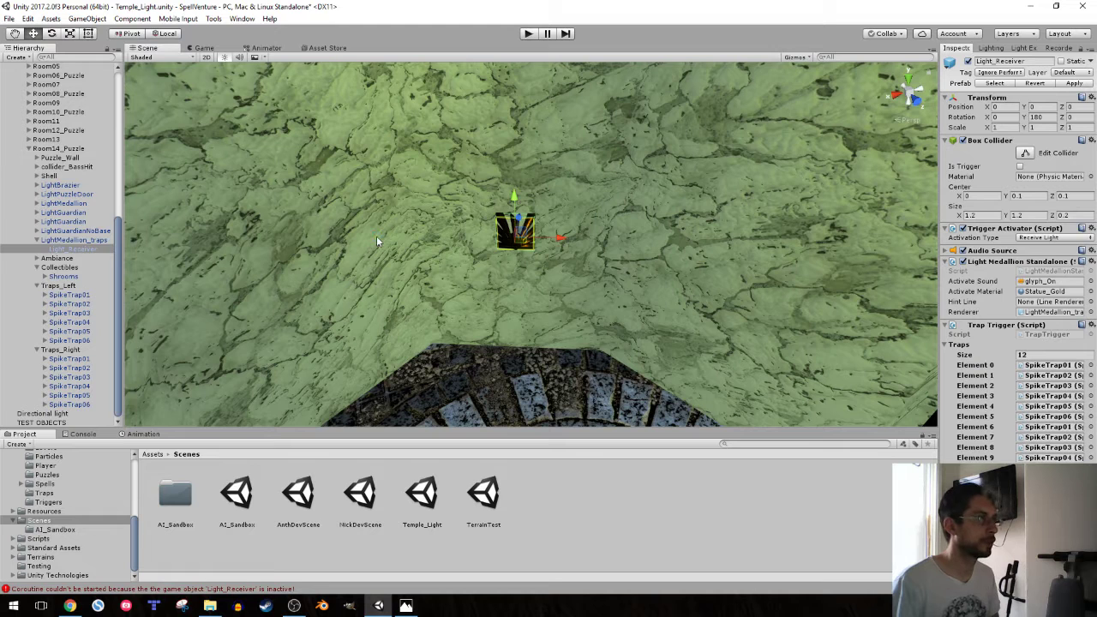
# - Collapse Traps_Right, Traps_Left, Room14_Puzzle and Room02_Puzzle in the Hierarchy
pyautogui.click(38, 350)
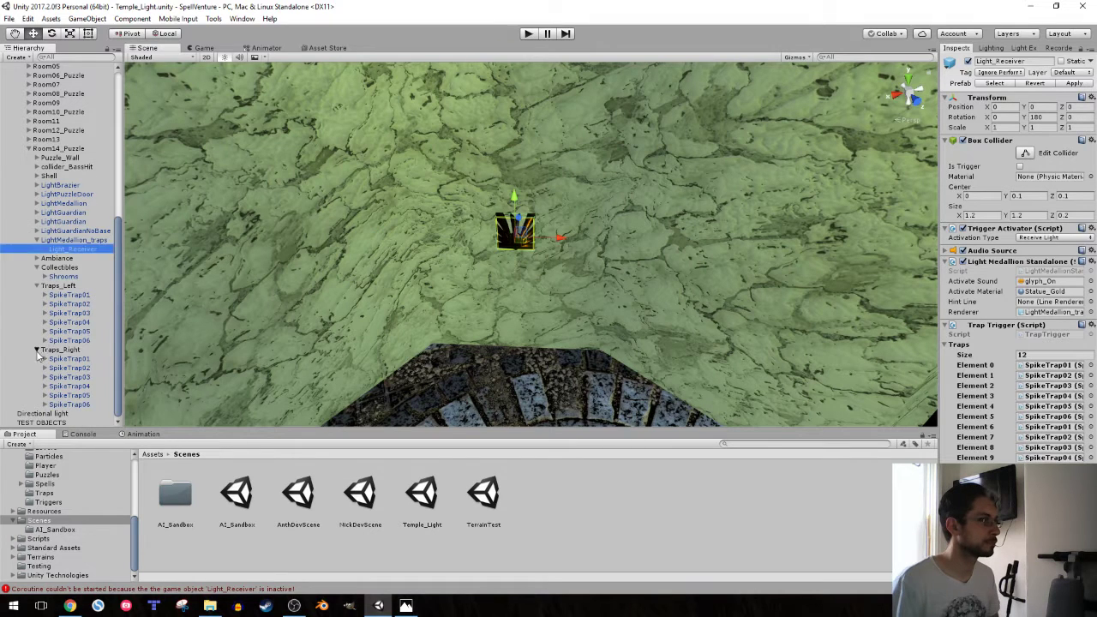
pyautogui.click(38, 341)
pyautogui.click(29, 259)
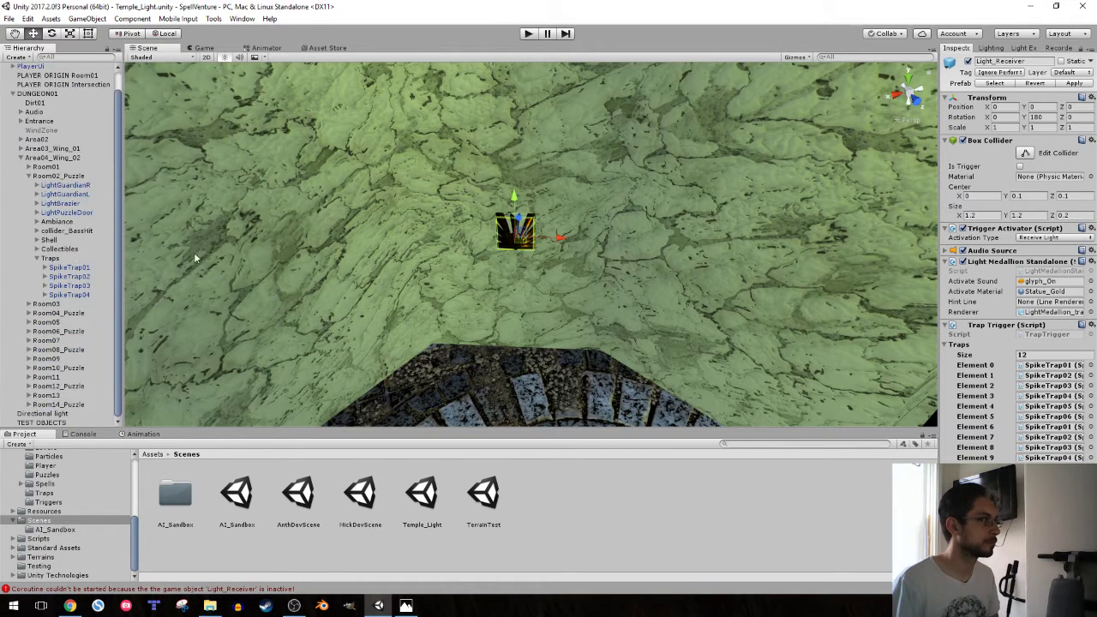
pyautogui.click(28, 177)
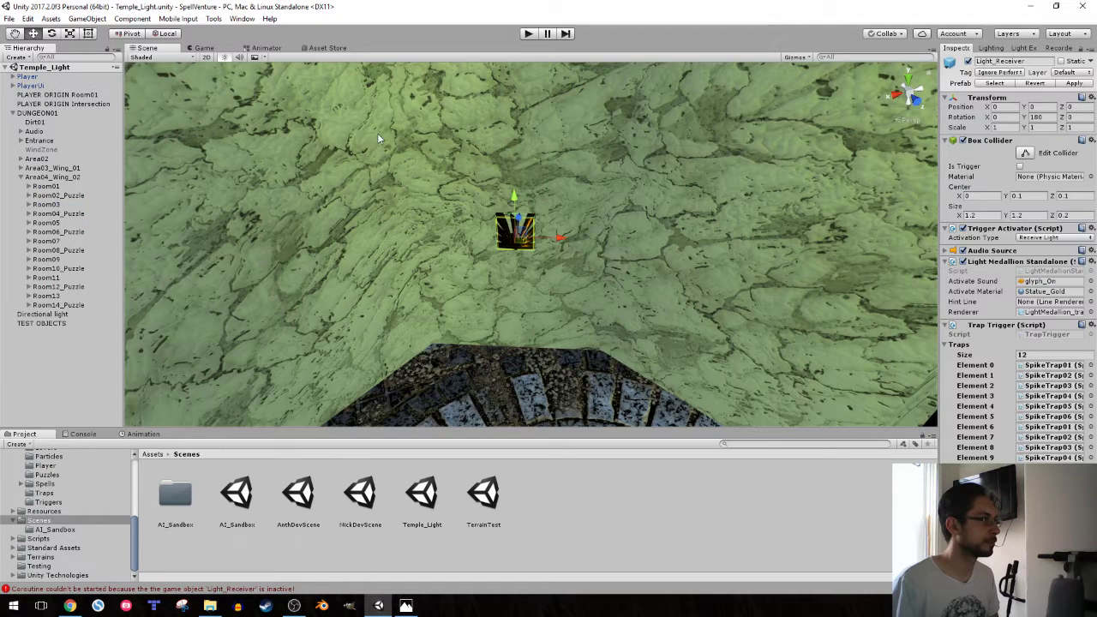
# - Start Play mode and walk past the spikes to collect the mushroom
pyautogui.click(528, 34)
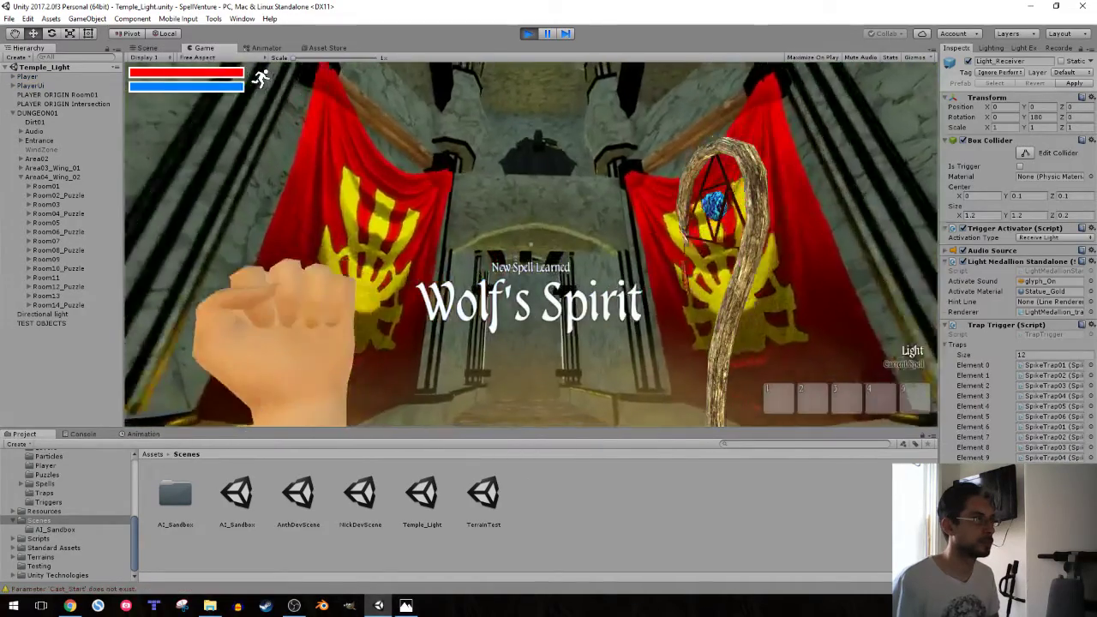
pyautogui.click(531, 245)
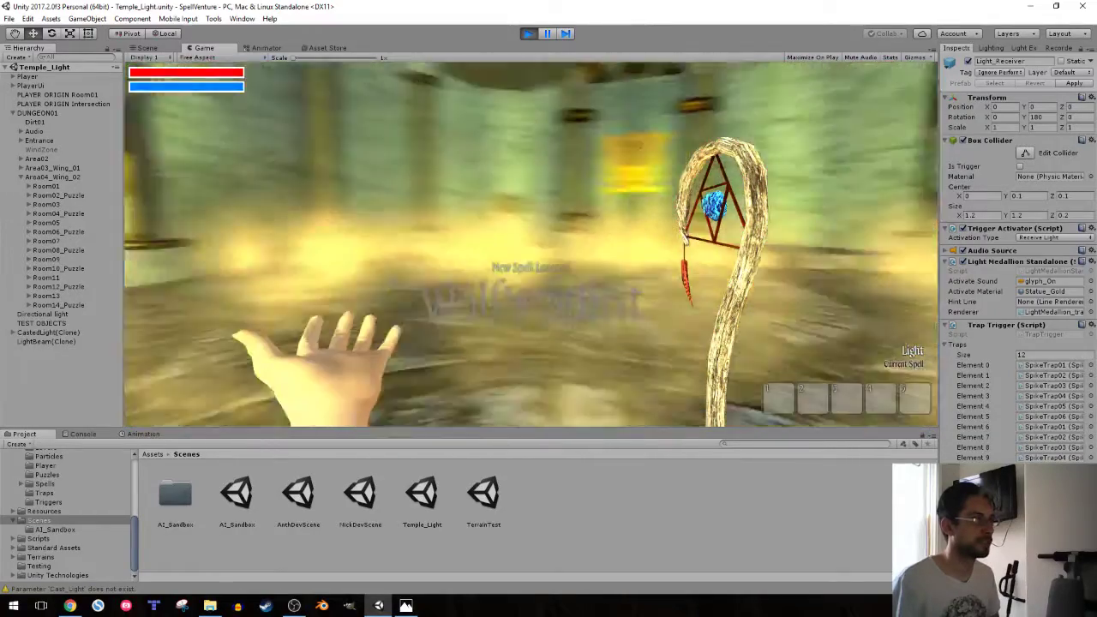
pyautogui.press('w')
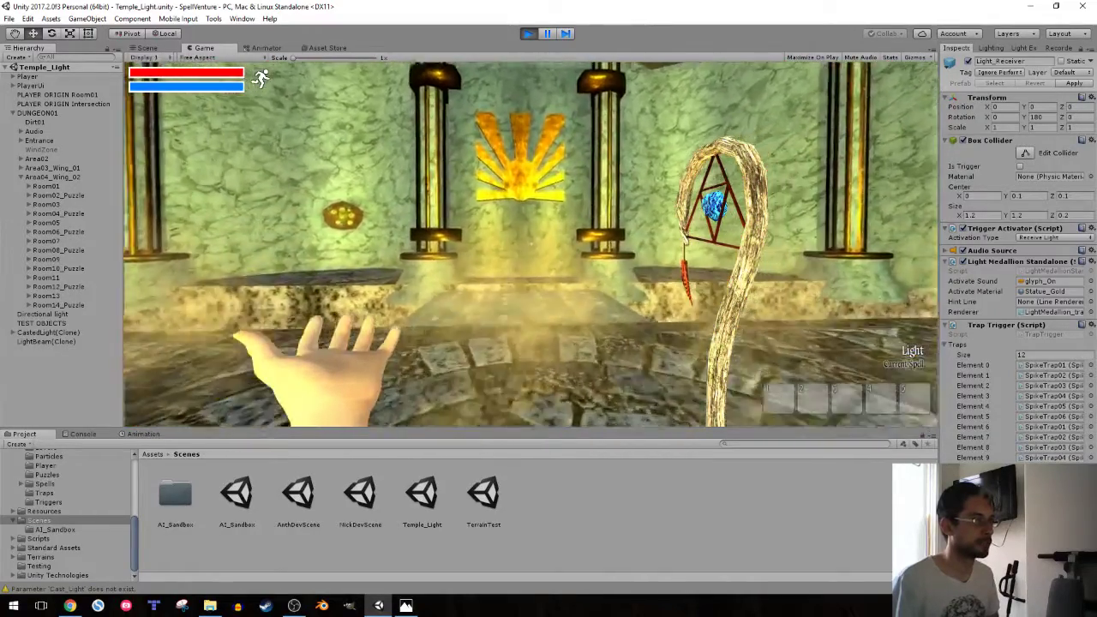
pyautogui.press('w')
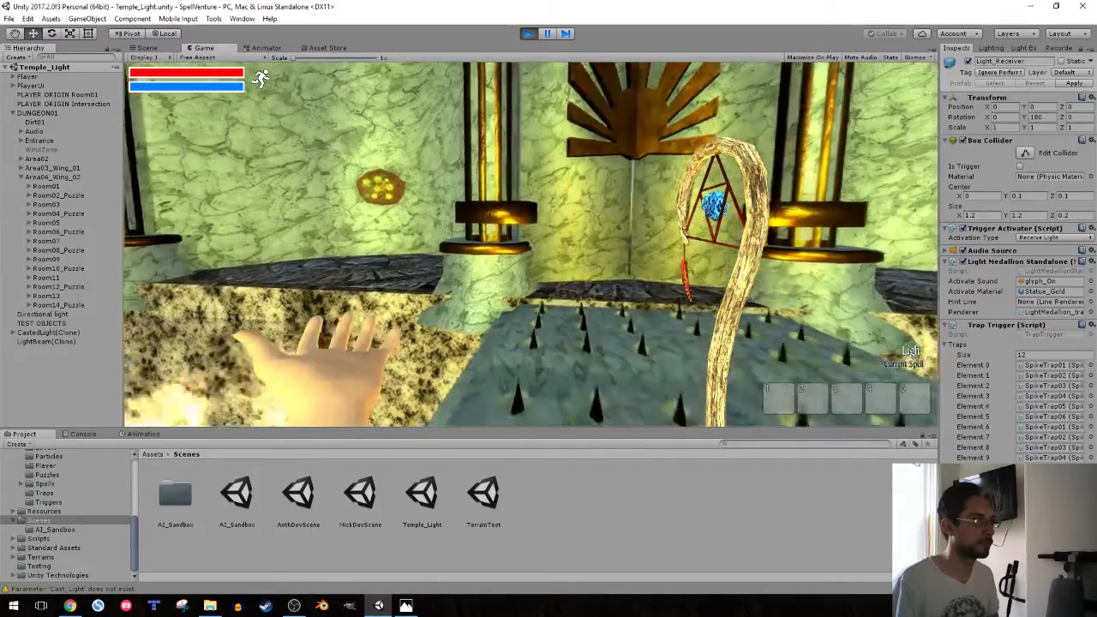
pyautogui.press('w')
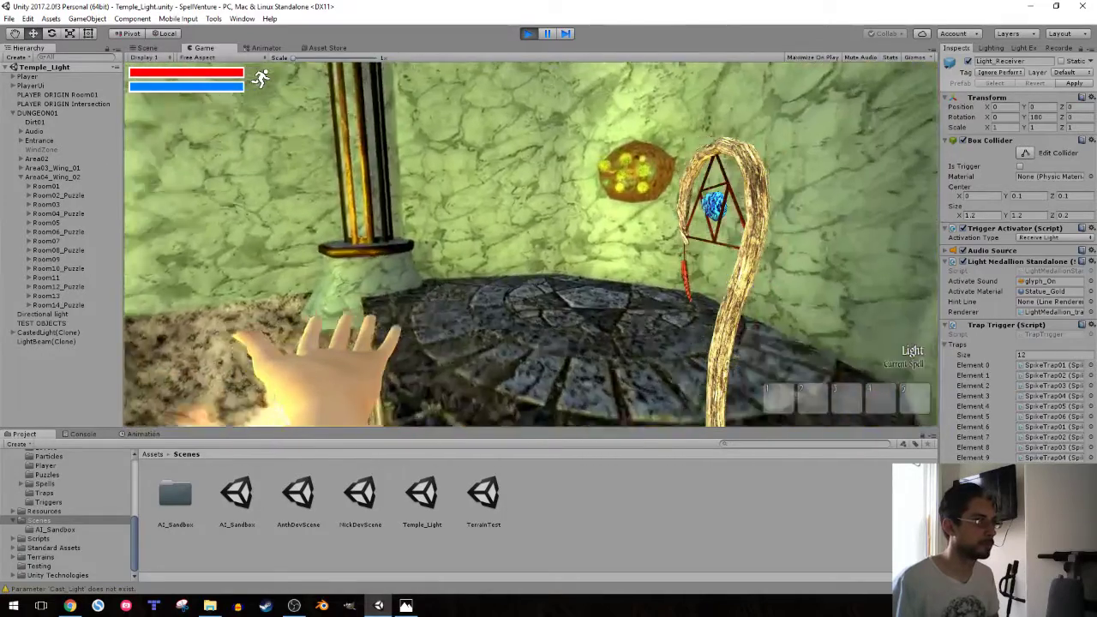
pyautogui.press('w')
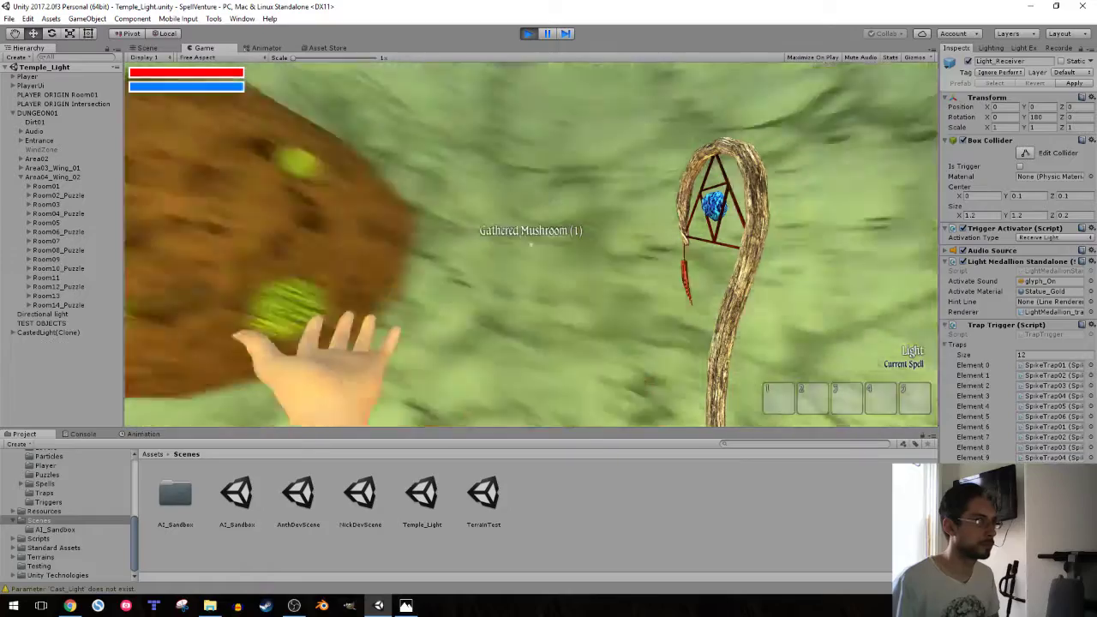
# - Walk along the side wall and pick up the mana potion
pyautogui.press('w')
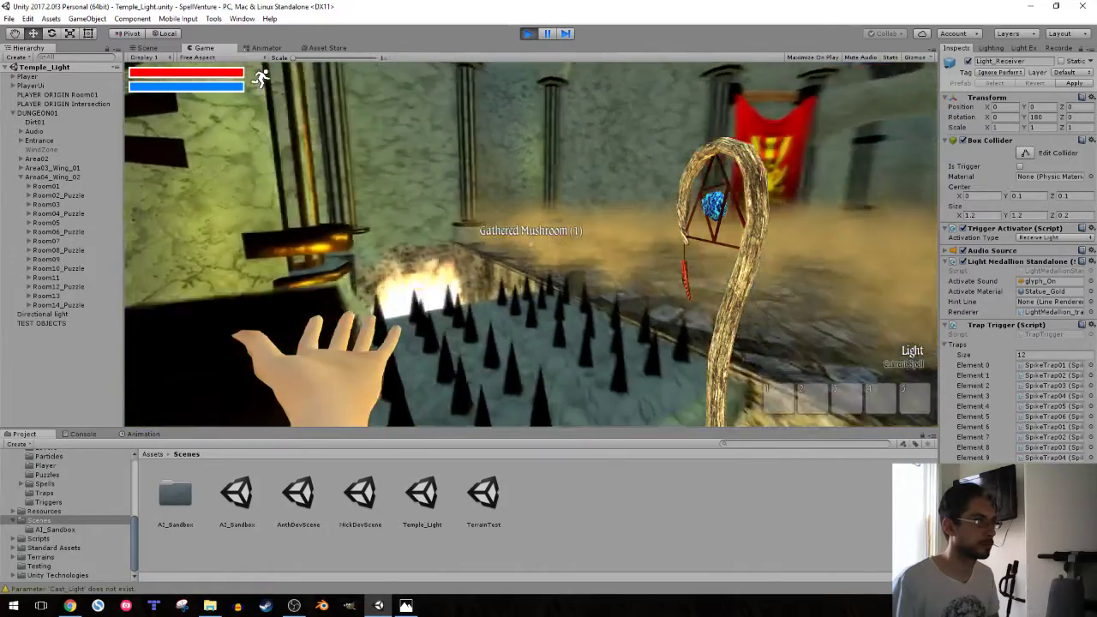
pyautogui.press('w')
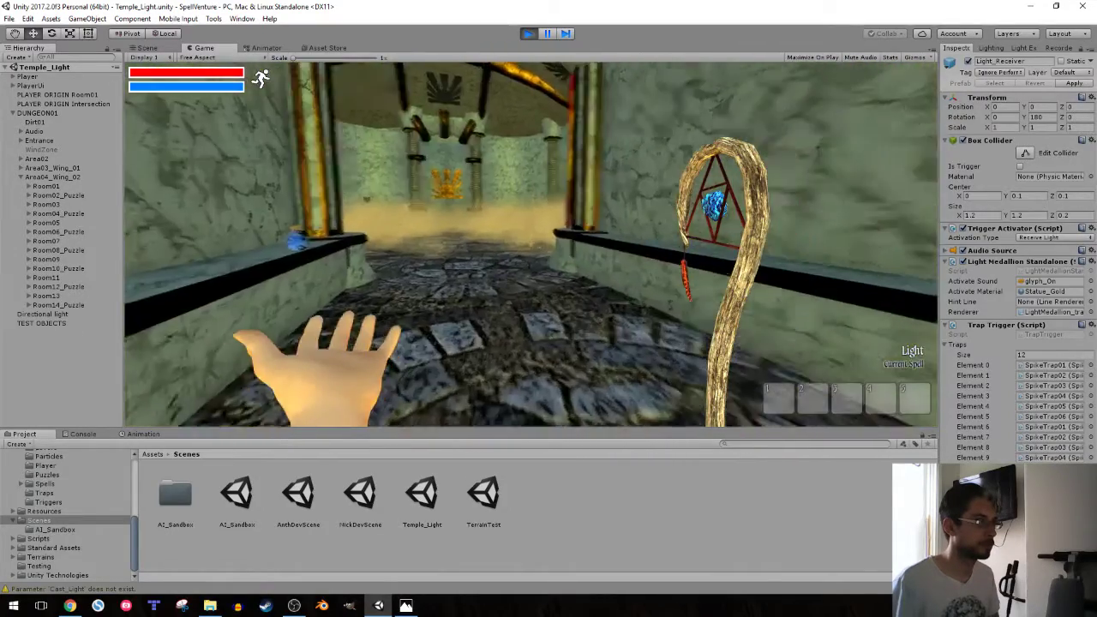
pyautogui.press('w')
pyautogui.press('w')
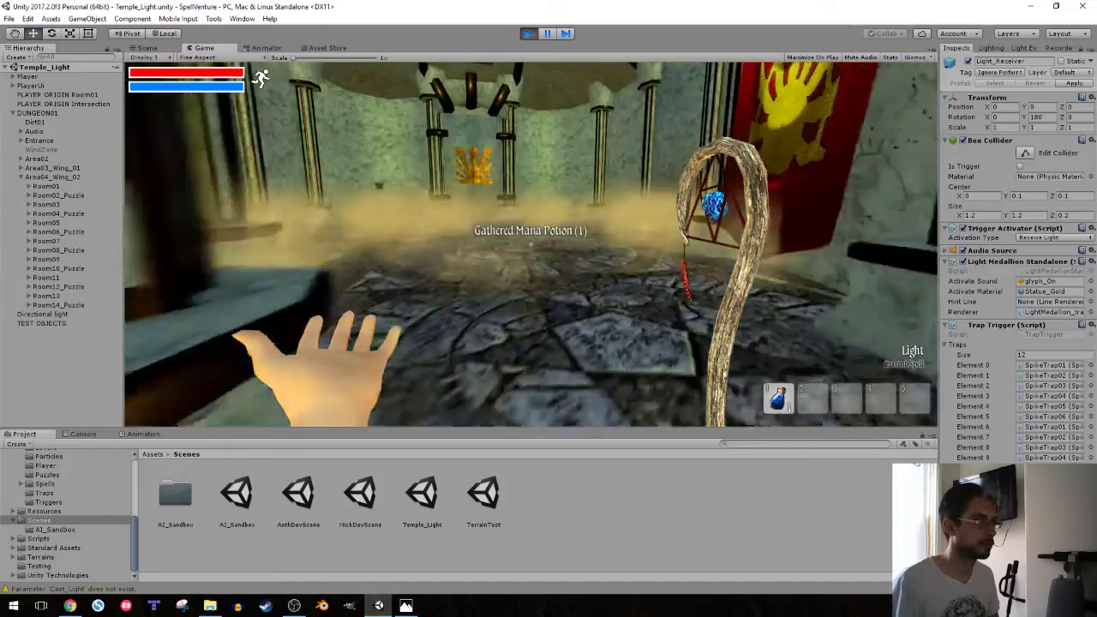
pyautogui.press('w')
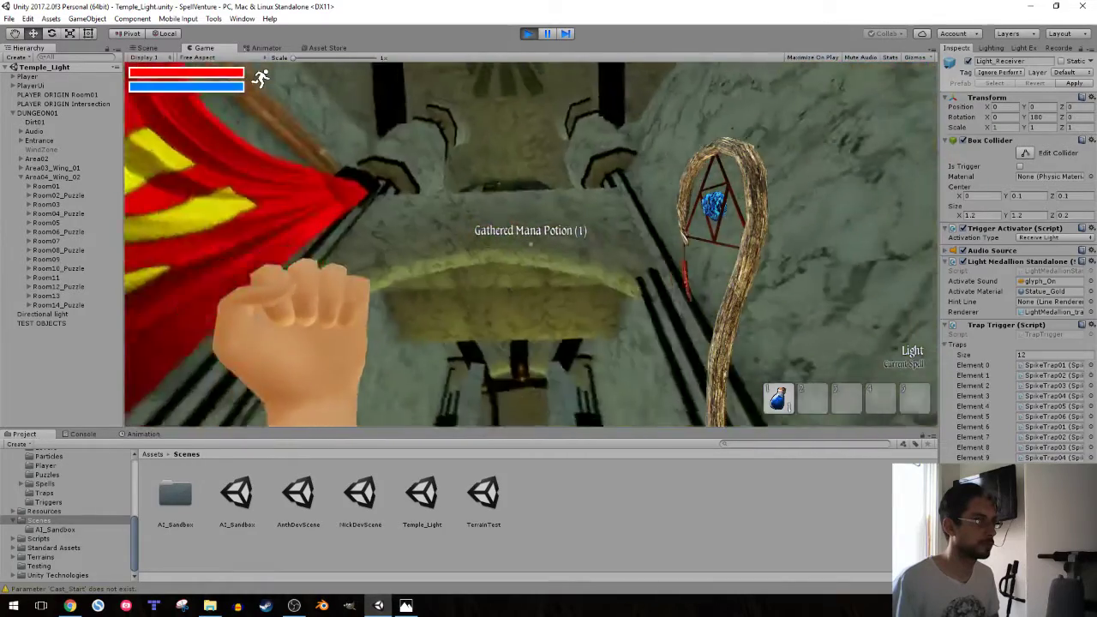
# - Cast light beams toward the pillars and walk past the pedestal
pyautogui.click(530, 243)
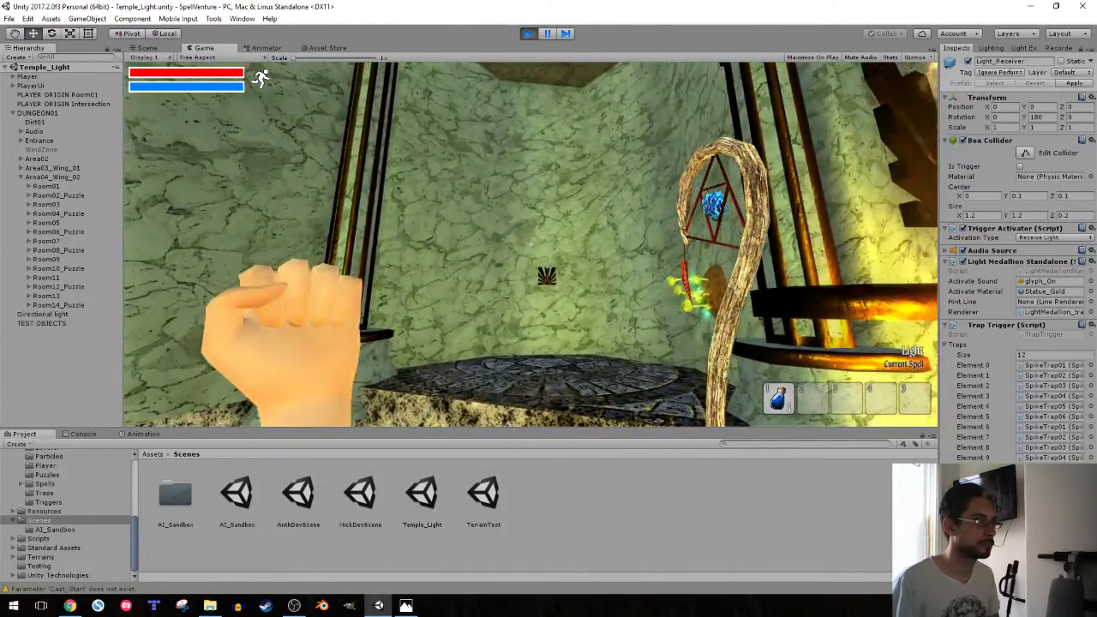
pyautogui.click(547, 275)
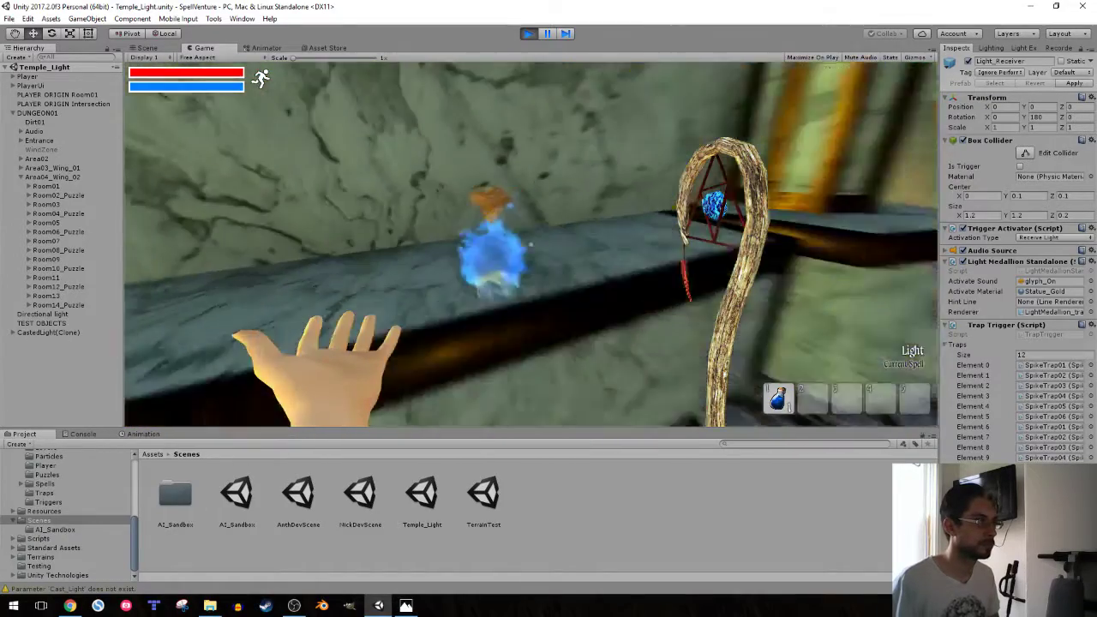
pyautogui.press('w')
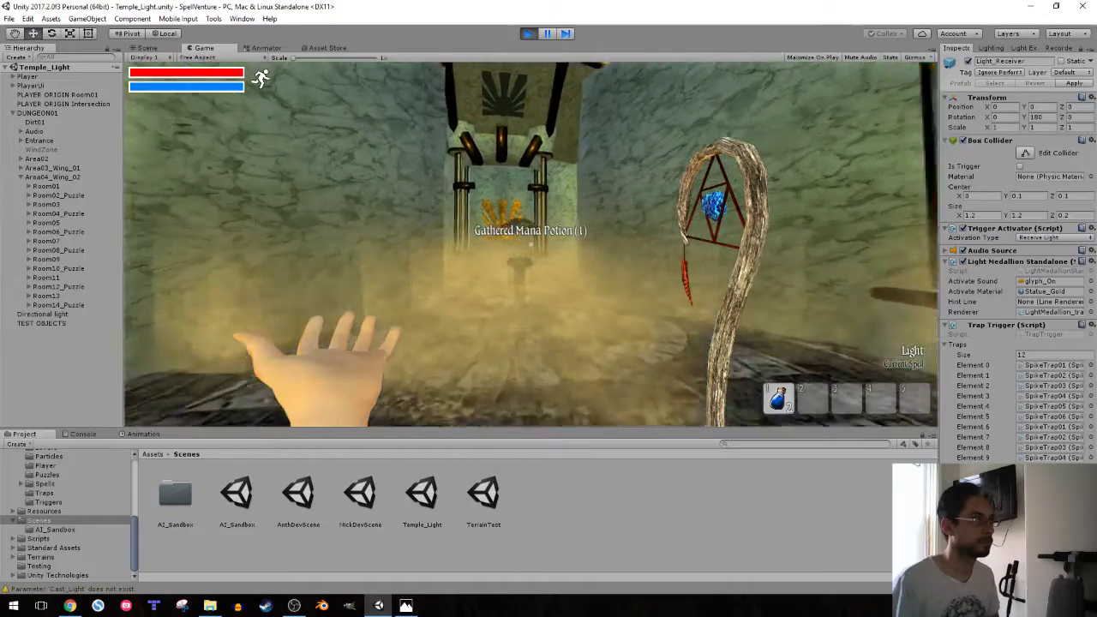
pyautogui.press('w')
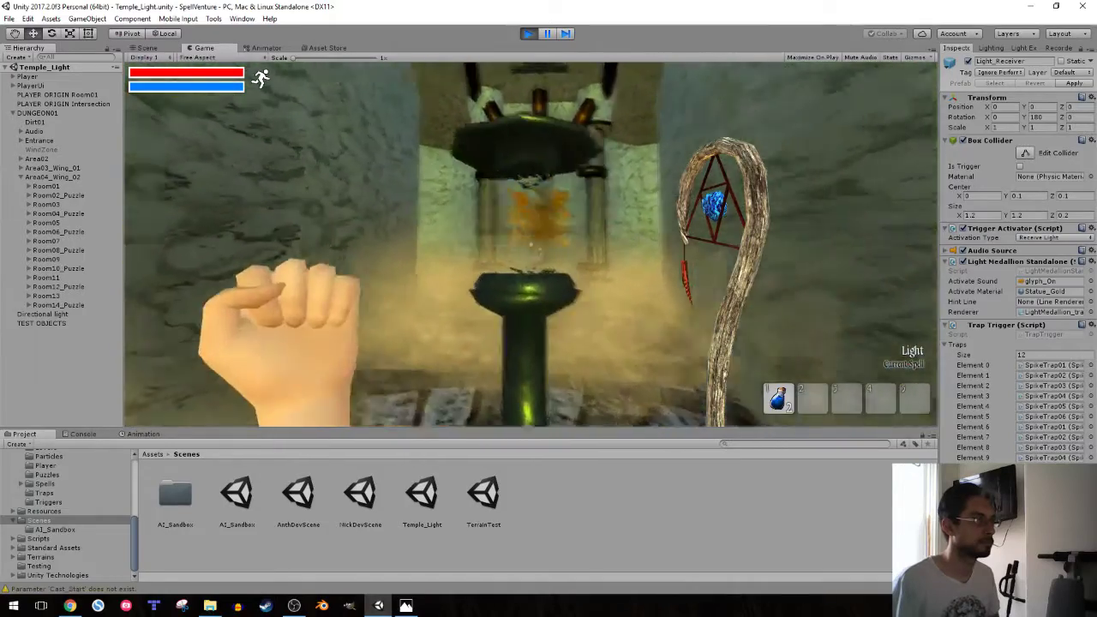
pyautogui.click(530, 244)
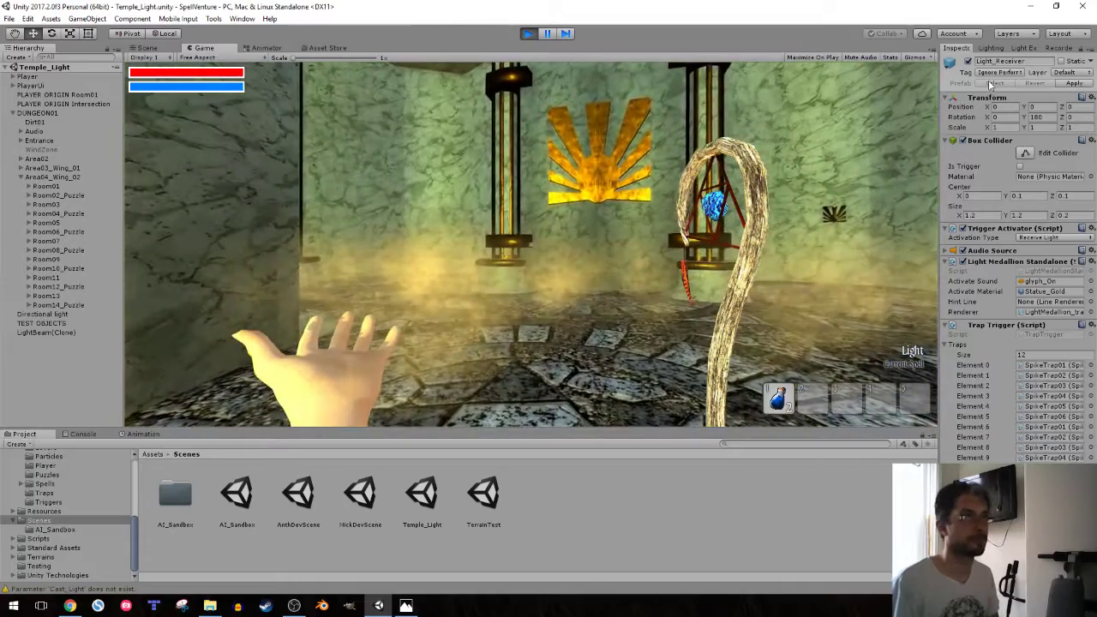
# - Set the Environment Lighting Intensity Multiplier to 0.5 in the Lighting settings
pyautogui.click(992, 48)
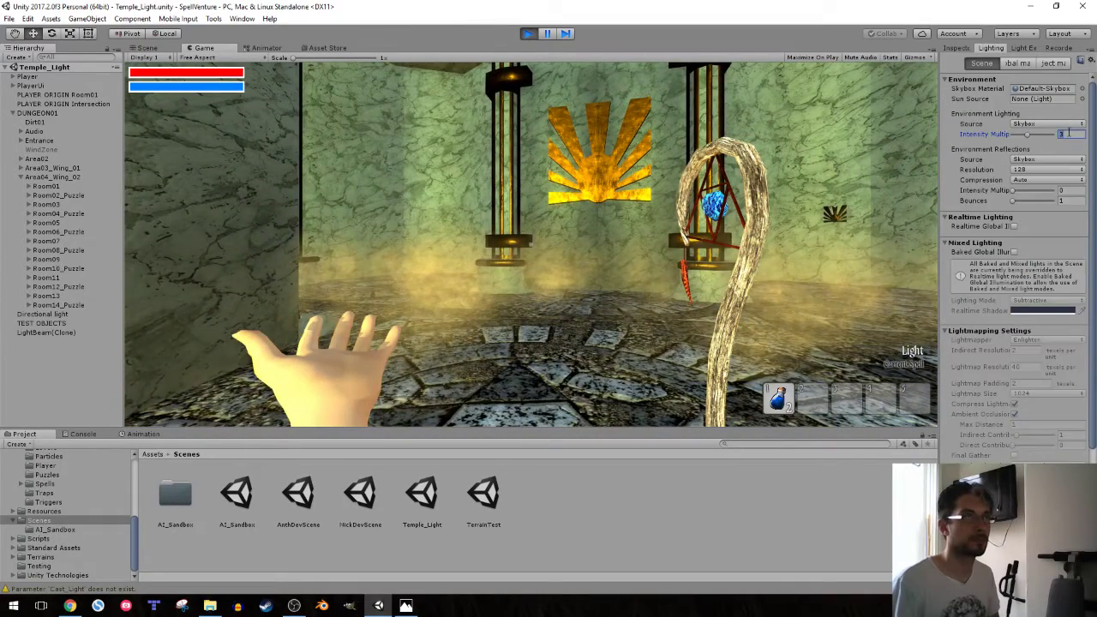
pyautogui.write('0.5')
pyautogui.press('Return')
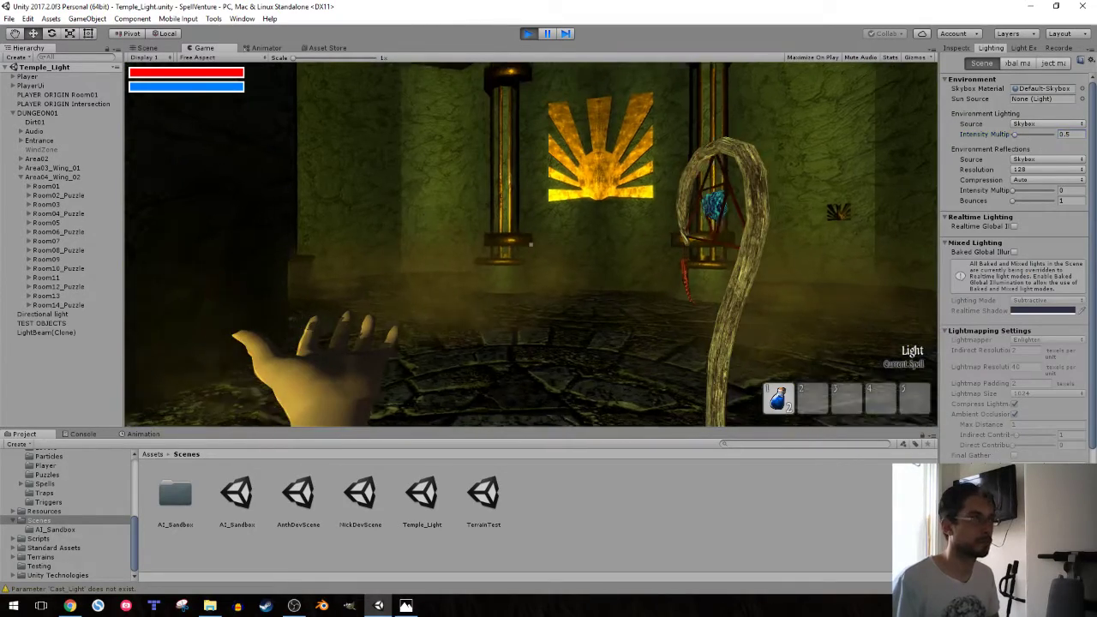
# - Playtest the darkened room, casting light spells and collecting wall mushrooms, then stop Play mode
pyautogui.hotkey('shift', 'w')
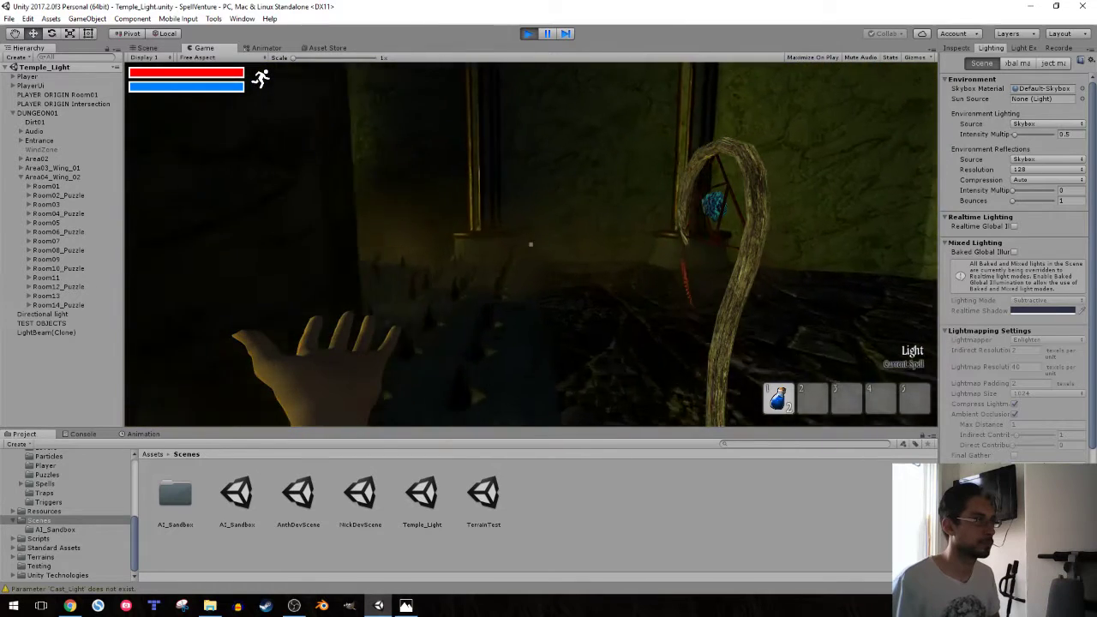
pyautogui.press('w')
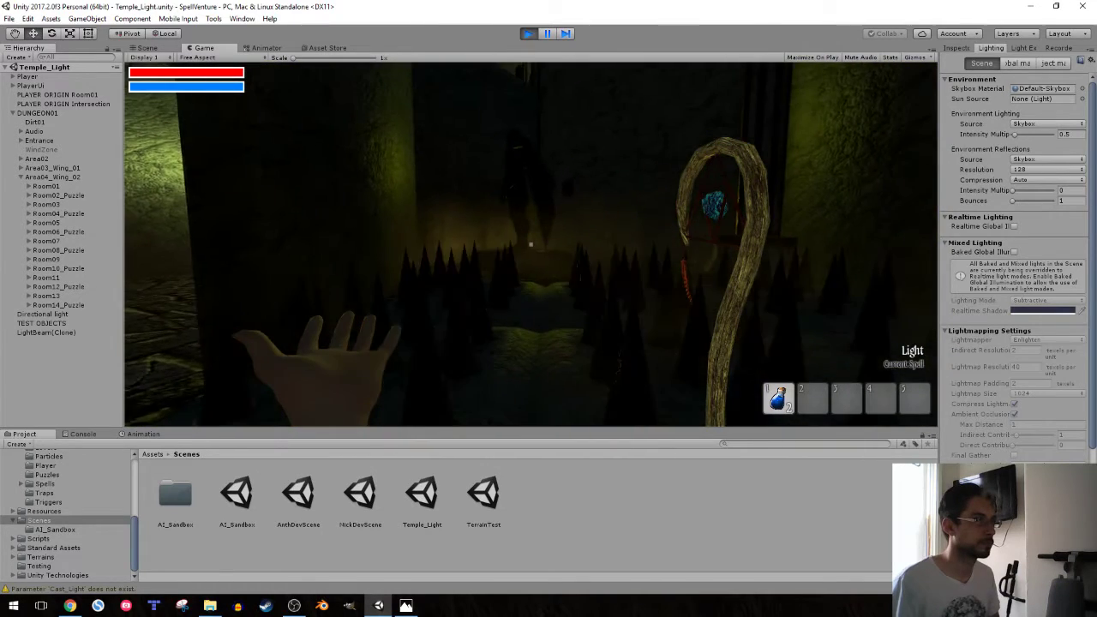
pyautogui.click(530, 244)
pyautogui.hotkey('shift', 'w')
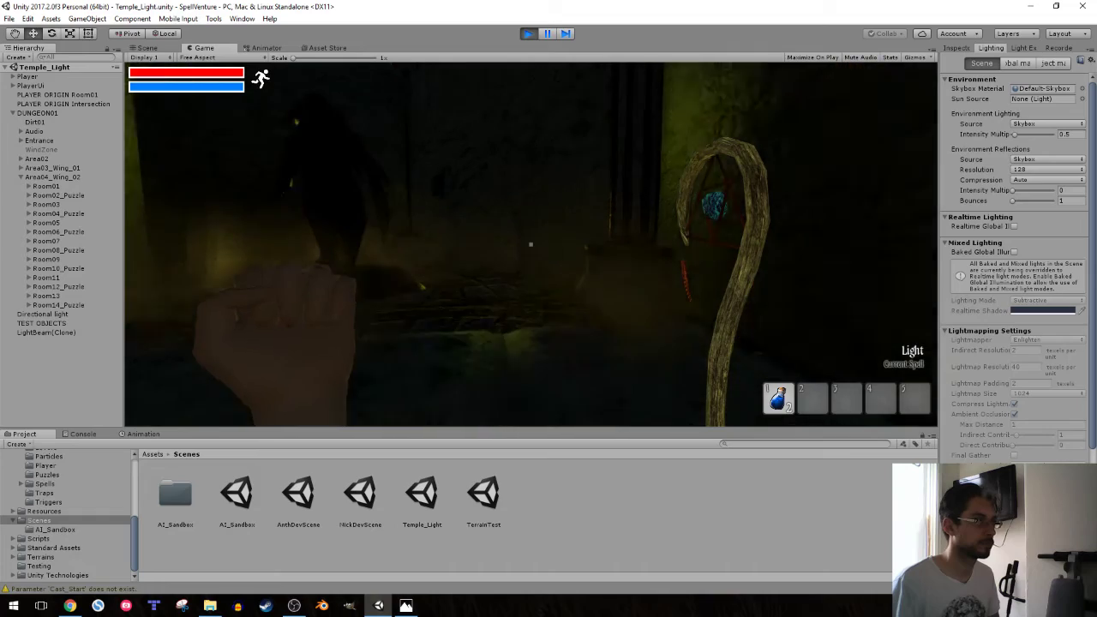
pyautogui.click(531, 244)
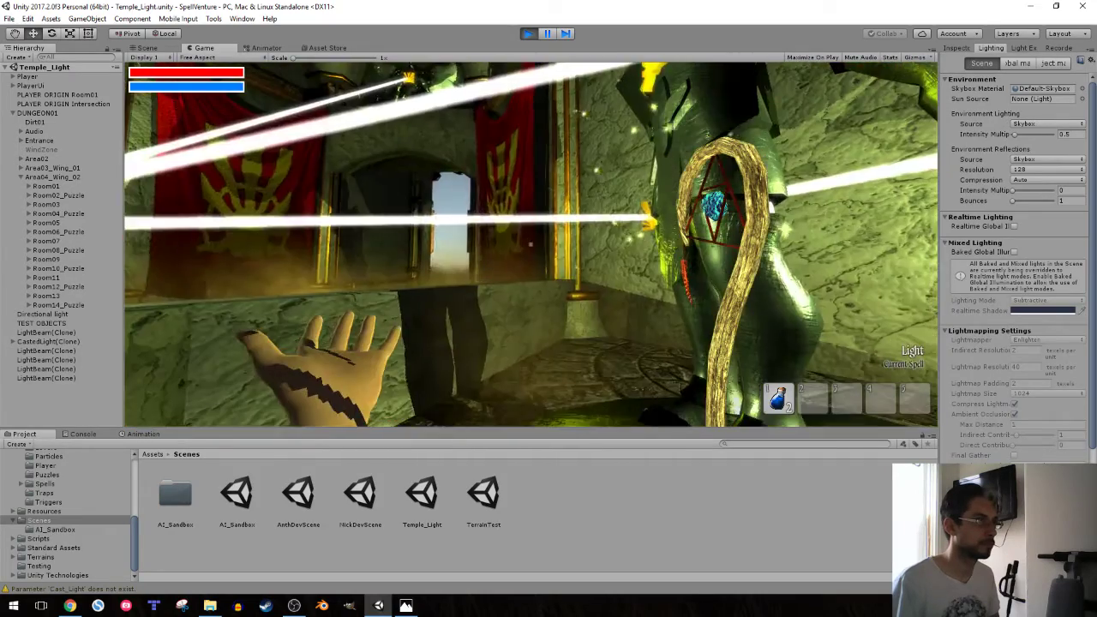
pyautogui.press('shift')
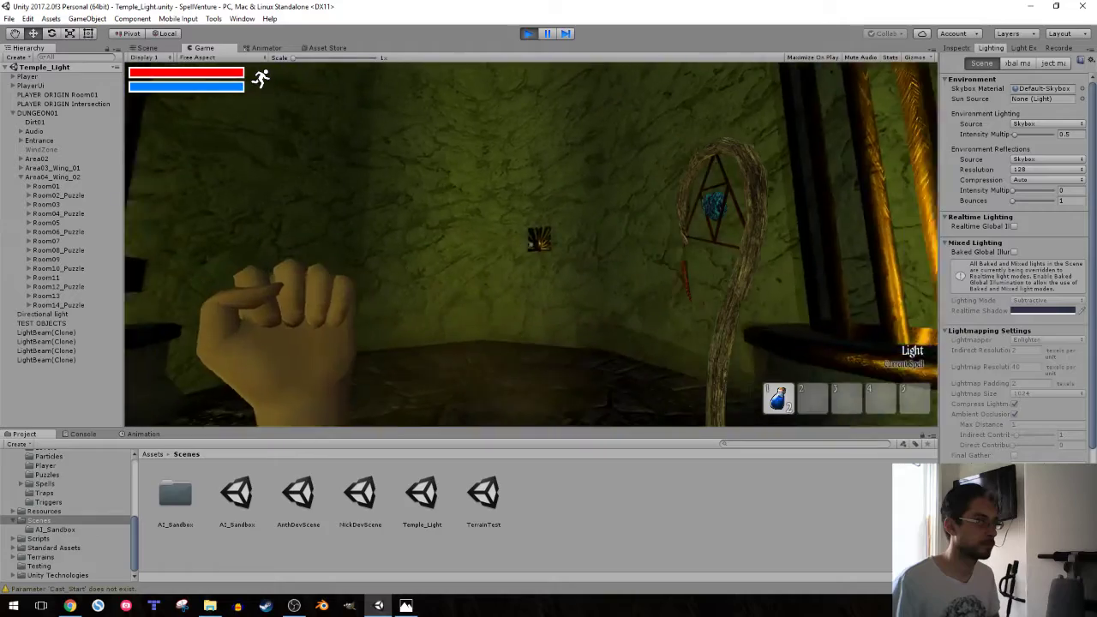
pyautogui.click(530, 244)
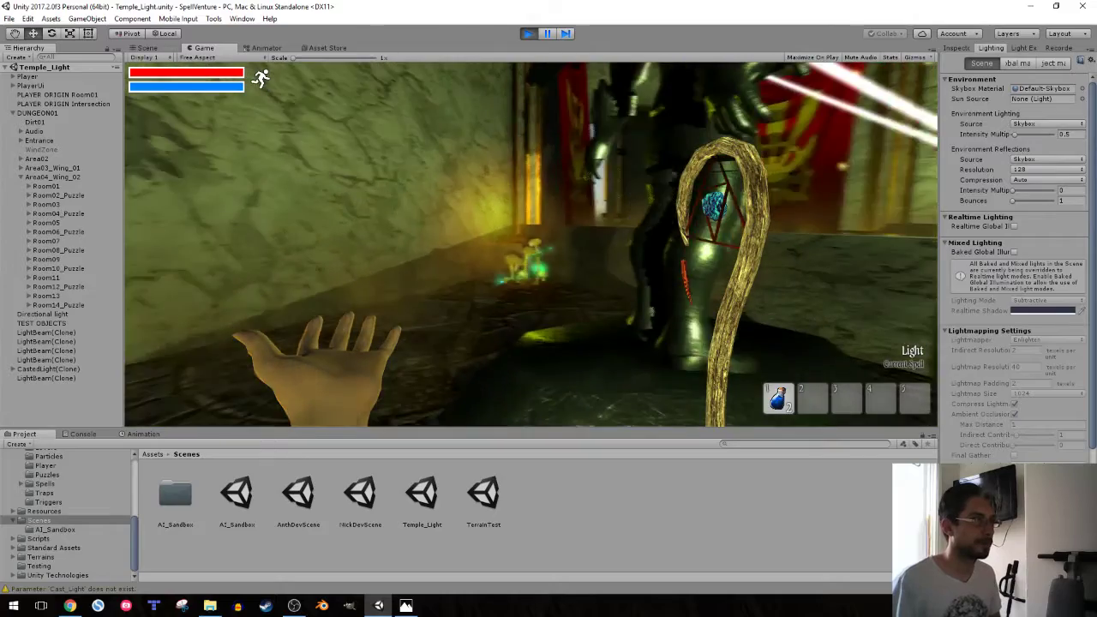
pyautogui.press('e')
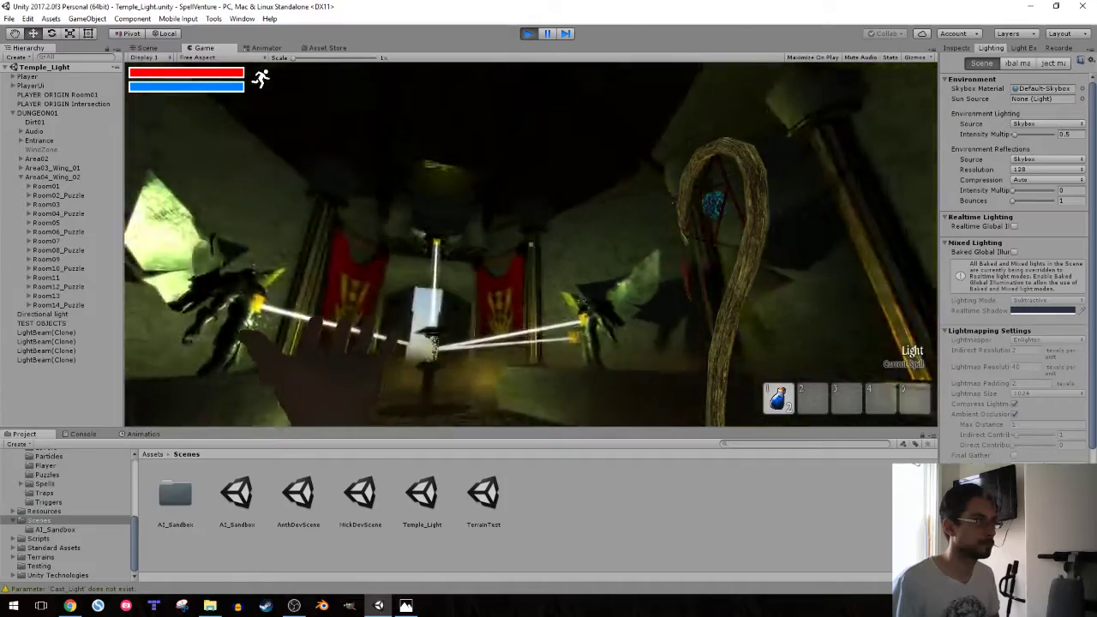
pyautogui.hotkey('ctrl', 'p')
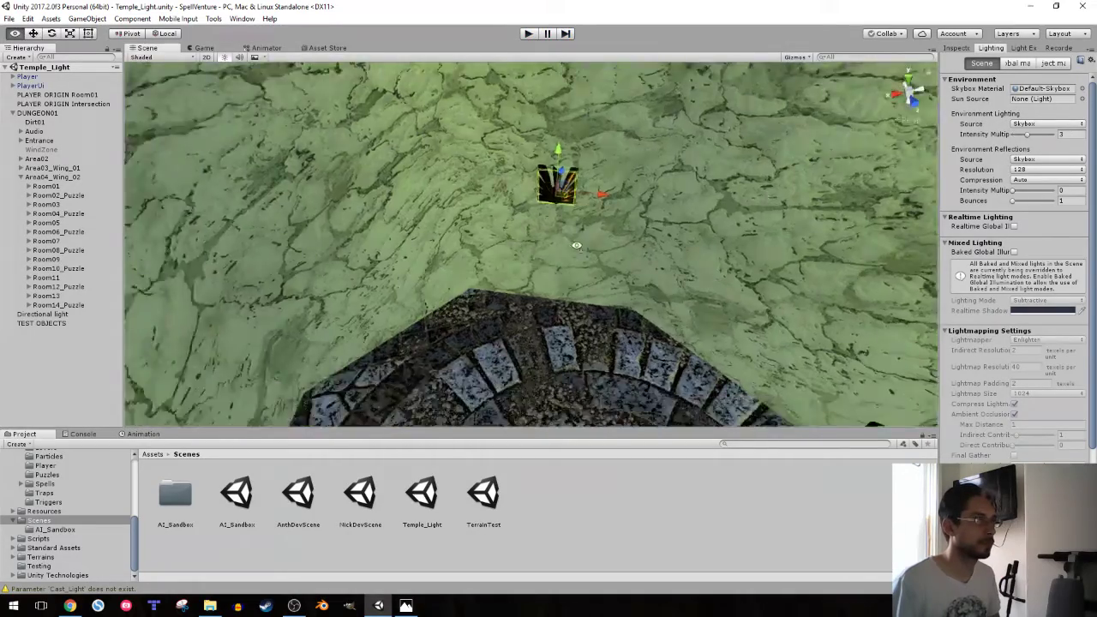
# - Duplicate the shroom collectible, move the copy, and name it Shrooms
pyautogui.keyDown('alt'); pyautogui.moveTo(471, 254); pyautogui.dragTo(580, 212); pyautogui.keyUp('alt')
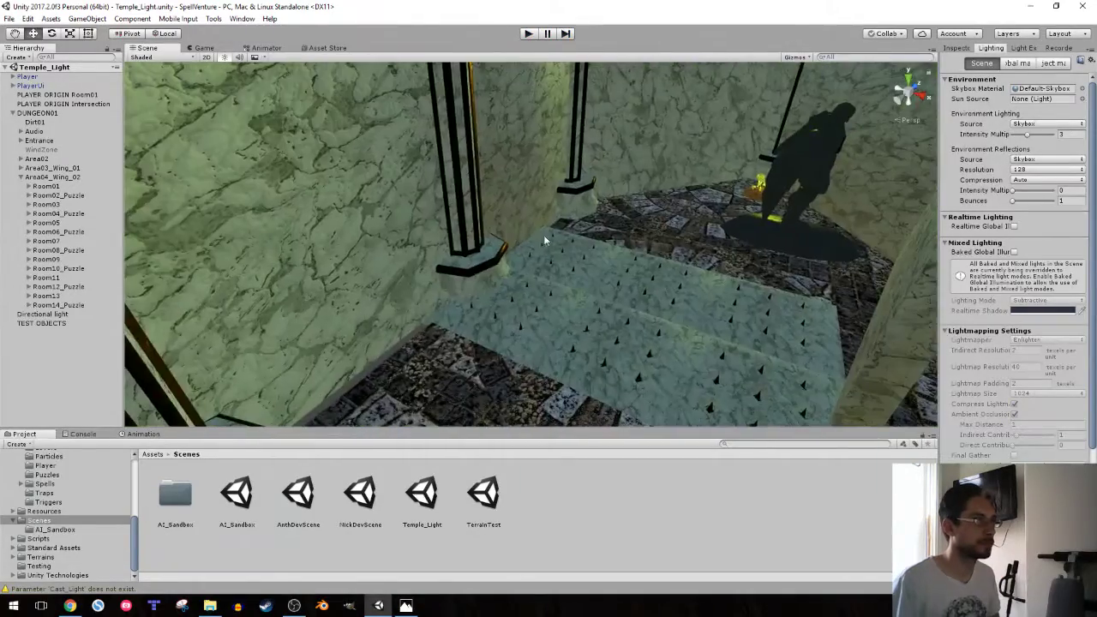
pyautogui.click(532, 228)
pyautogui.press('f')
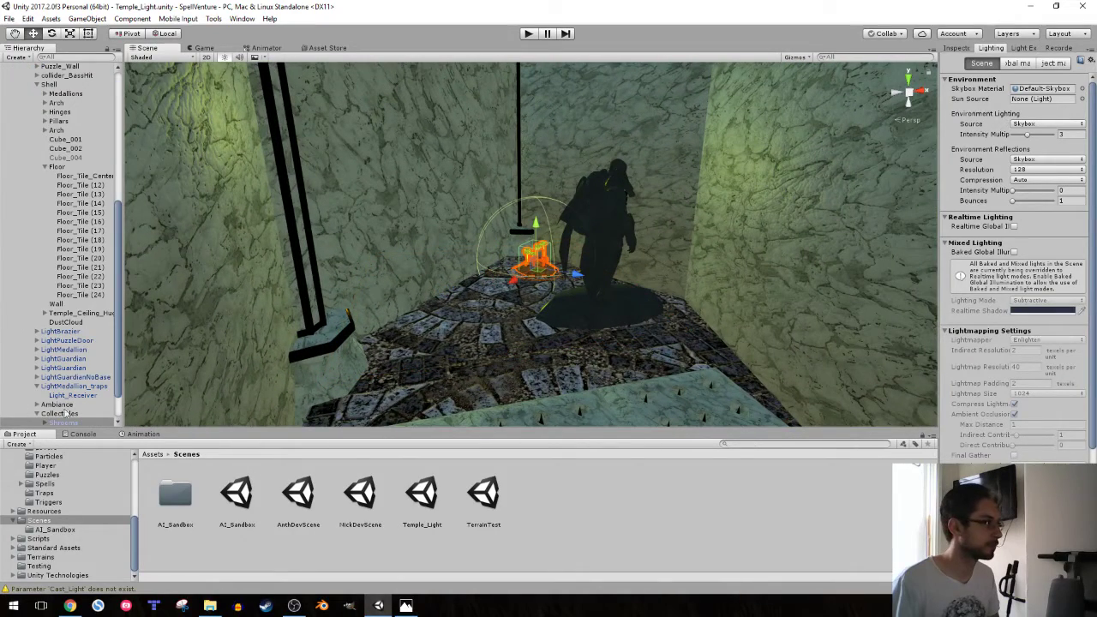
pyautogui.moveTo(538, 272); pyautogui.dragTo(454, 324)
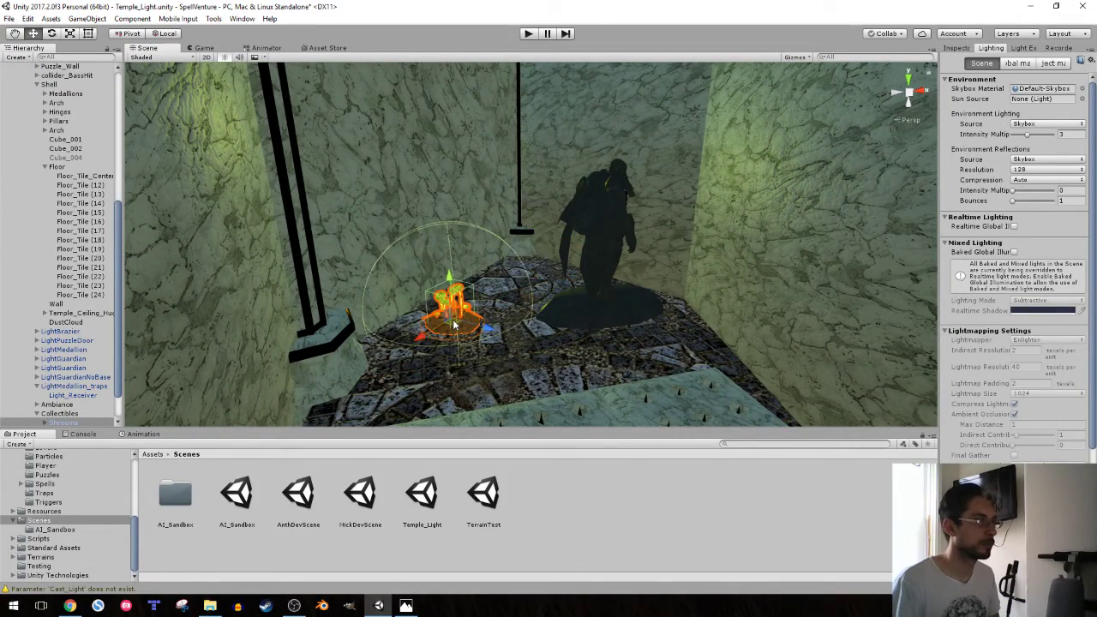
pyautogui.scroll(-1, 72, 386)
pyautogui.click(74, 423)
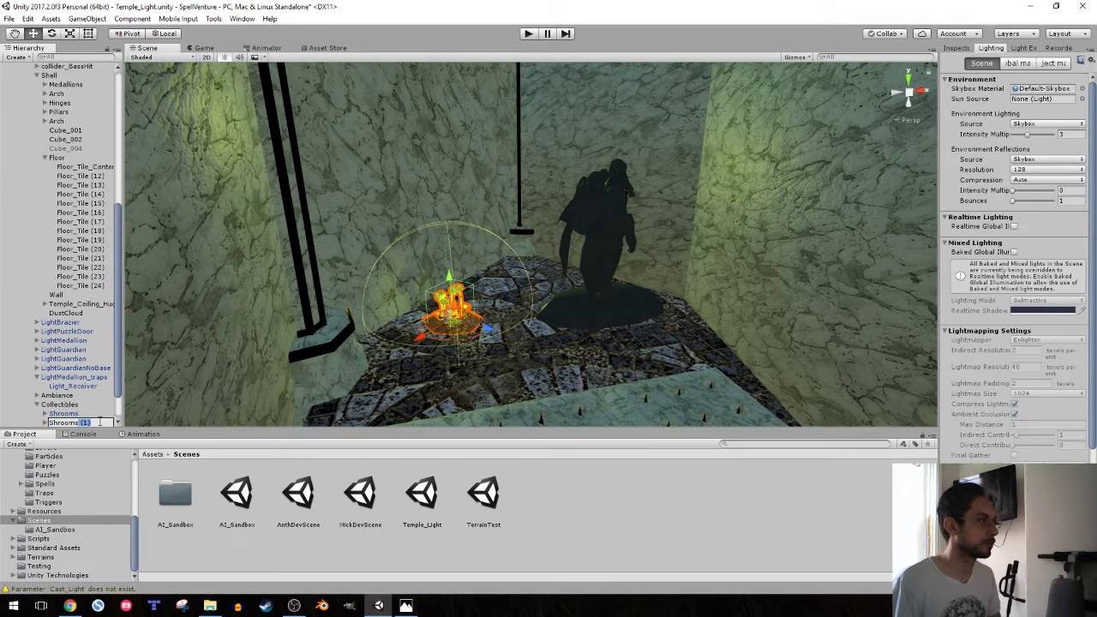
pyautogui.press('BackSpace')
pyautogui.press('Return')
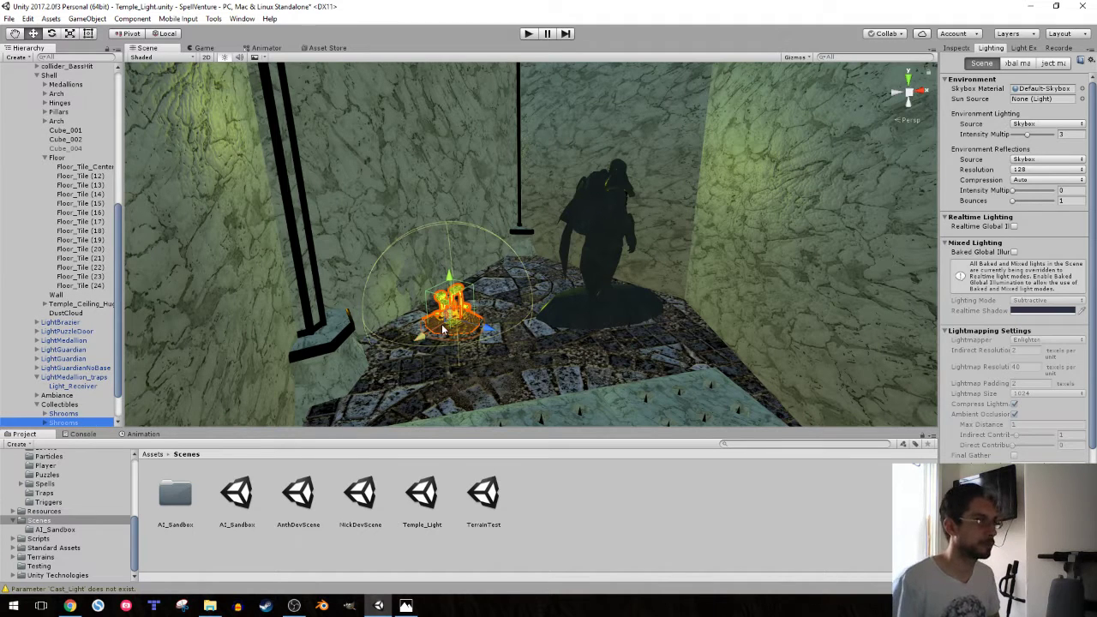
# - Tilt the copied Shrooms sideways and lift it onto the wall above the floor shrooms
pyautogui.press('e')
pyautogui.moveTo(478, 302); pyautogui.dragTo(451, 285)
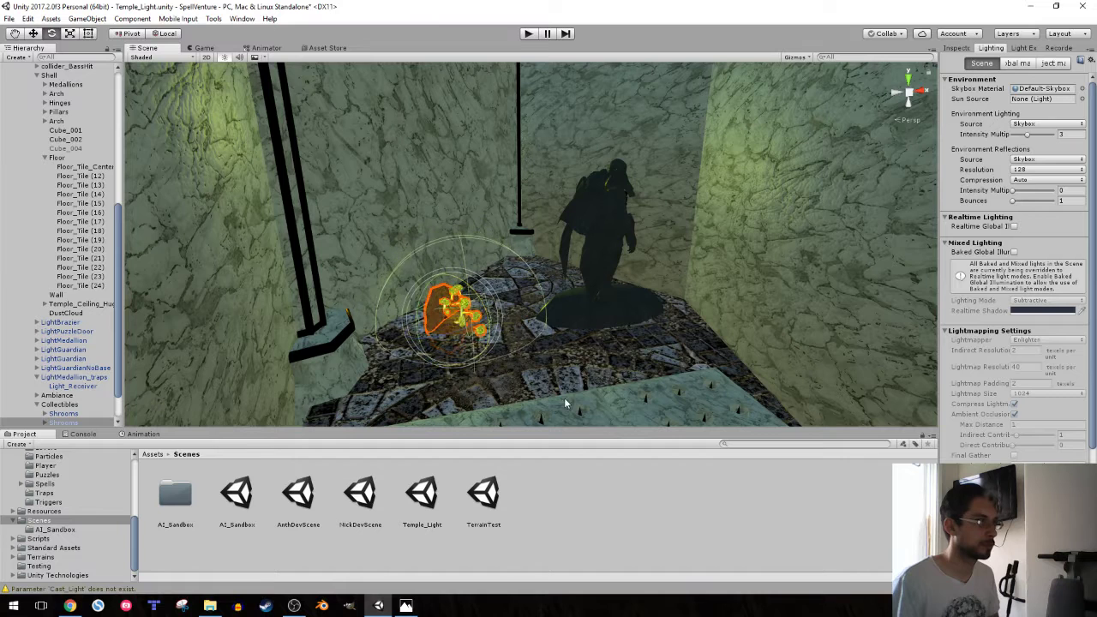
pyautogui.press('w')
pyautogui.moveTo(463, 366)
pyautogui.mouseDown()
pyautogui.moveTo(536, 233)
pyautogui.moveTo(503, 227)
pyautogui.mouseUp()
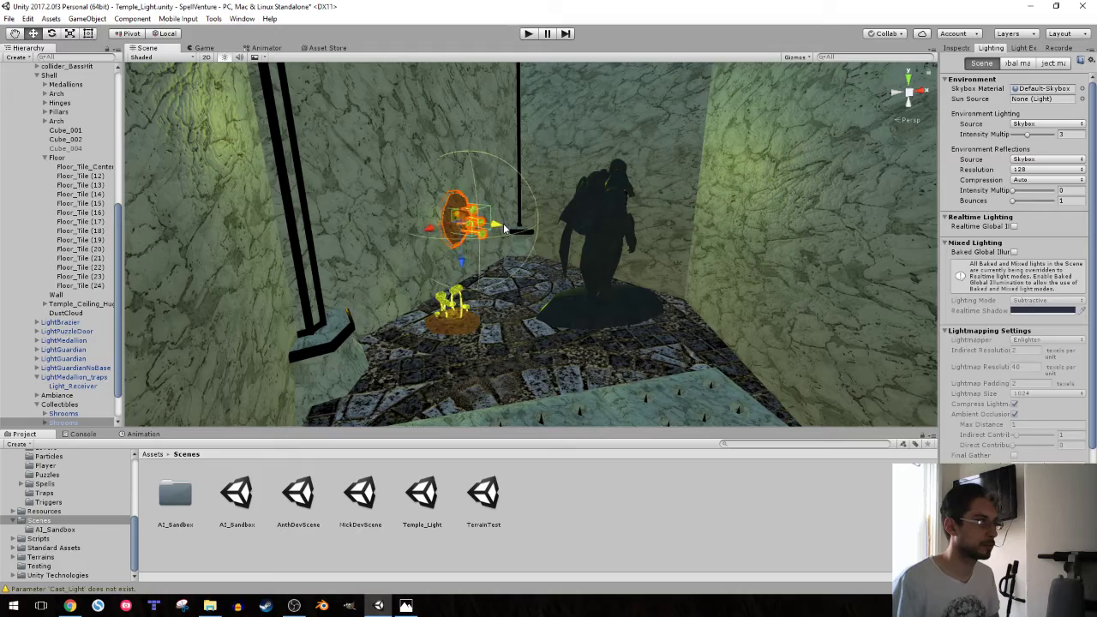
pyautogui.moveTo(493, 240)
pyautogui.mouseDown(button='right')
pyautogui.moveTo(321, 254)
pyautogui.moveTo(483, 280)
pyautogui.mouseUp(button='right')
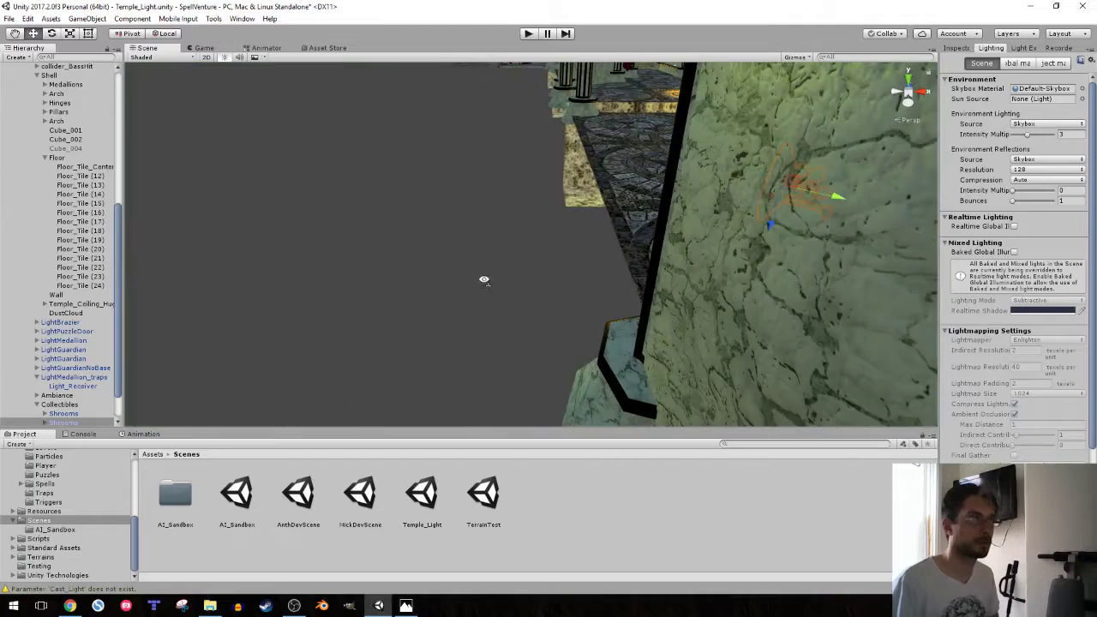
pyautogui.click(484, 280)
pyautogui.click(1023, 47)
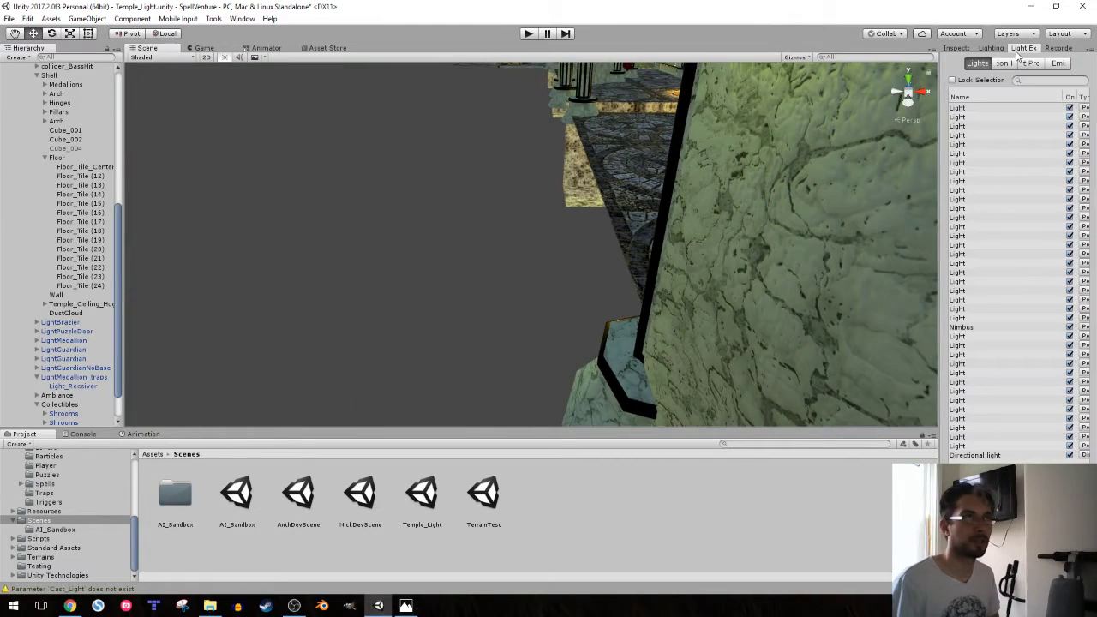
pyautogui.moveTo(403, 230); pyautogui.dragTo(573, 200, button='right')
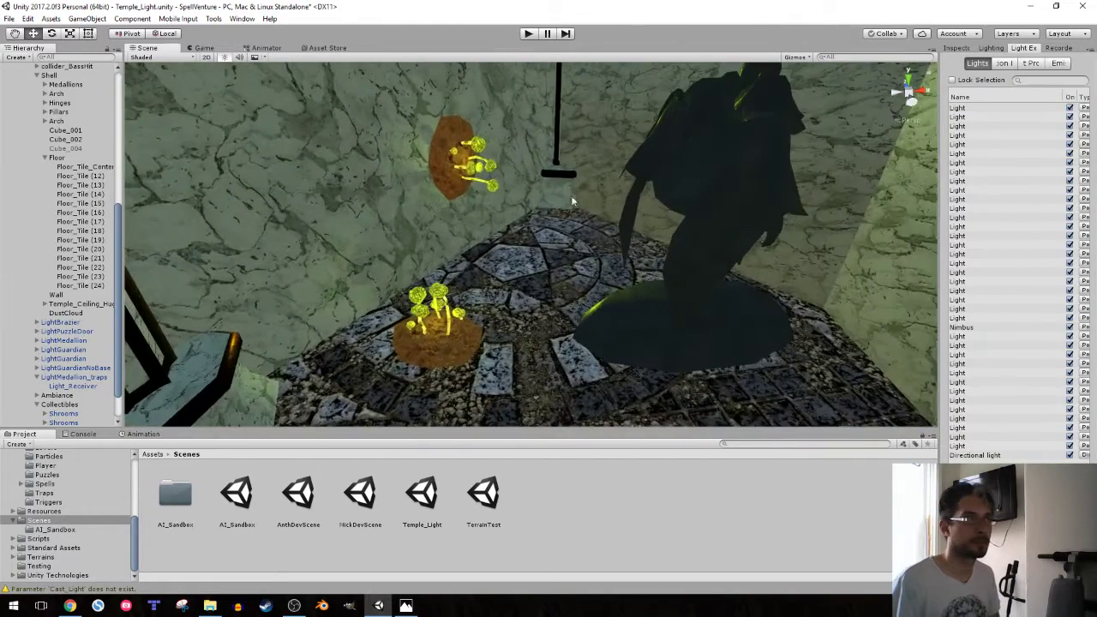
pyautogui.click(973, 445)
pyautogui.keyDown('shift'); pyautogui.click(987, 109); pyautogui.keyUp('shift')
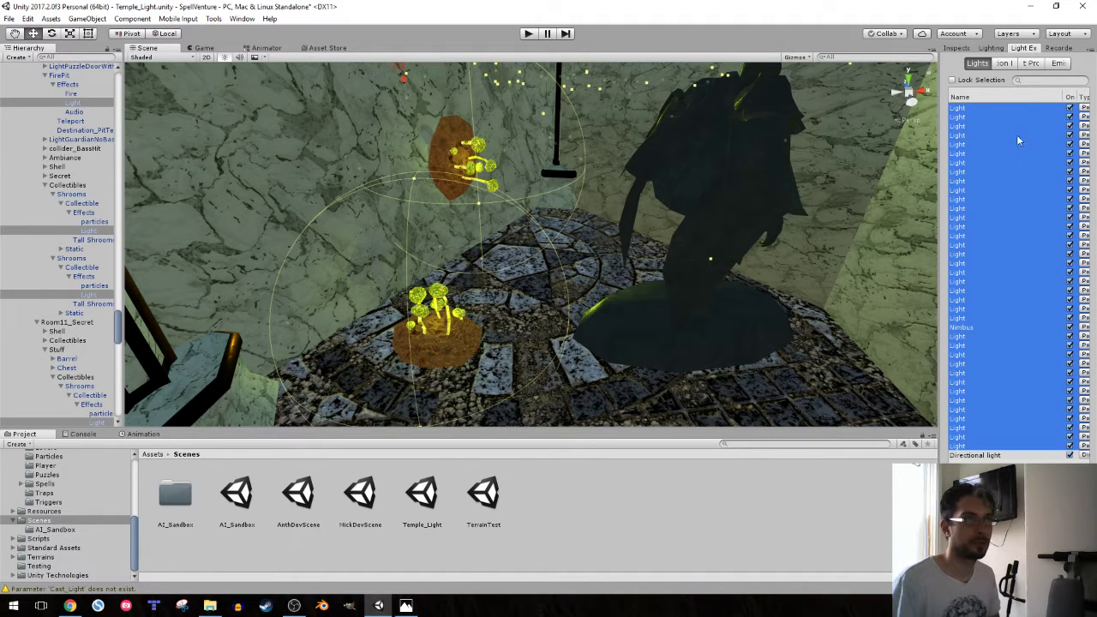
pyautogui.moveTo(596, 199)
pyautogui.keyDown('alt'); pyautogui.mouseDown()
pyautogui.moveTo(600, 144)
pyautogui.moveTo(621, 180)
pyautogui.moveTo(631, 156)
pyautogui.mouseUp(); pyautogui.keyUp('alt')
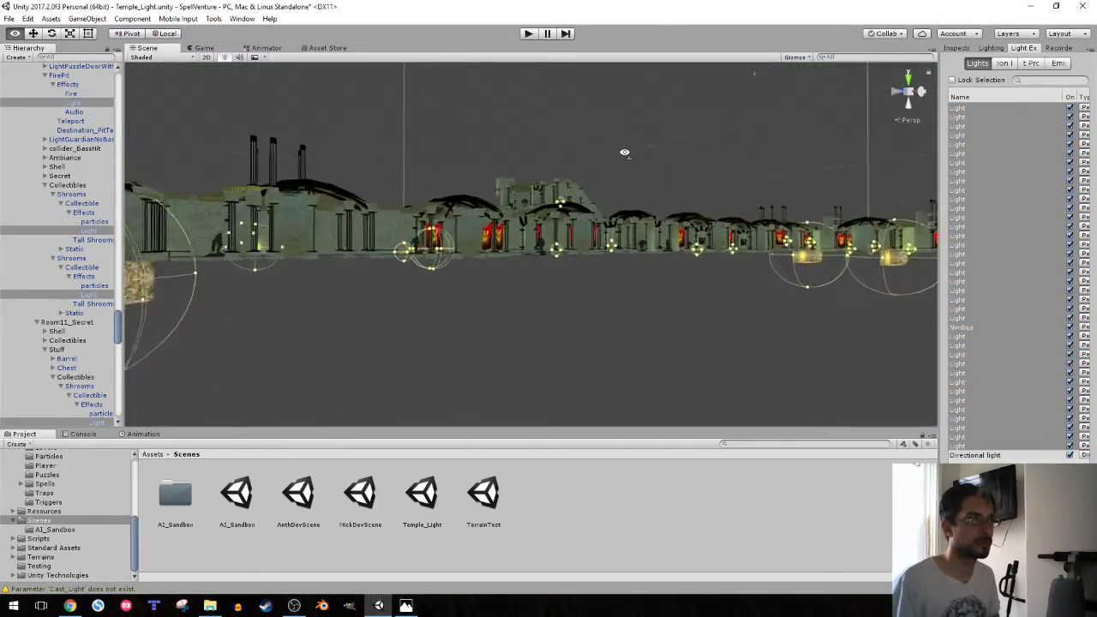
pyautogui.moveTo(631, 156)
pyautogui.mouseDown(button='right')
pyautogui.moveTo(640, 172)
pyautogui.moveTo(624, 130)
pyautogui.moveTo(651, 157)
pyautogui.moveTo(148, 215)
pyautogui.moveTo(75, 165)
pyautogui.moveTo(817, 212)
pyautogui.mouseUp(button='right')
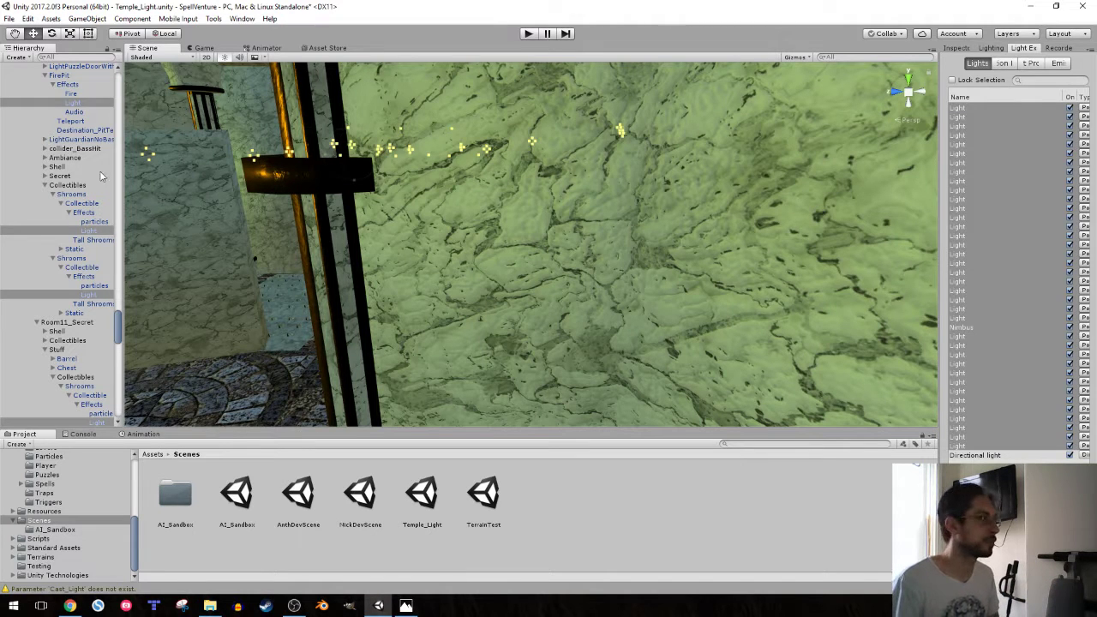
# - Collapse all expanded Hierarchy branches, including the Player group
pyautogui.scroll(10, 120, 240)
pyautogui.scroll(15, 60, 214)
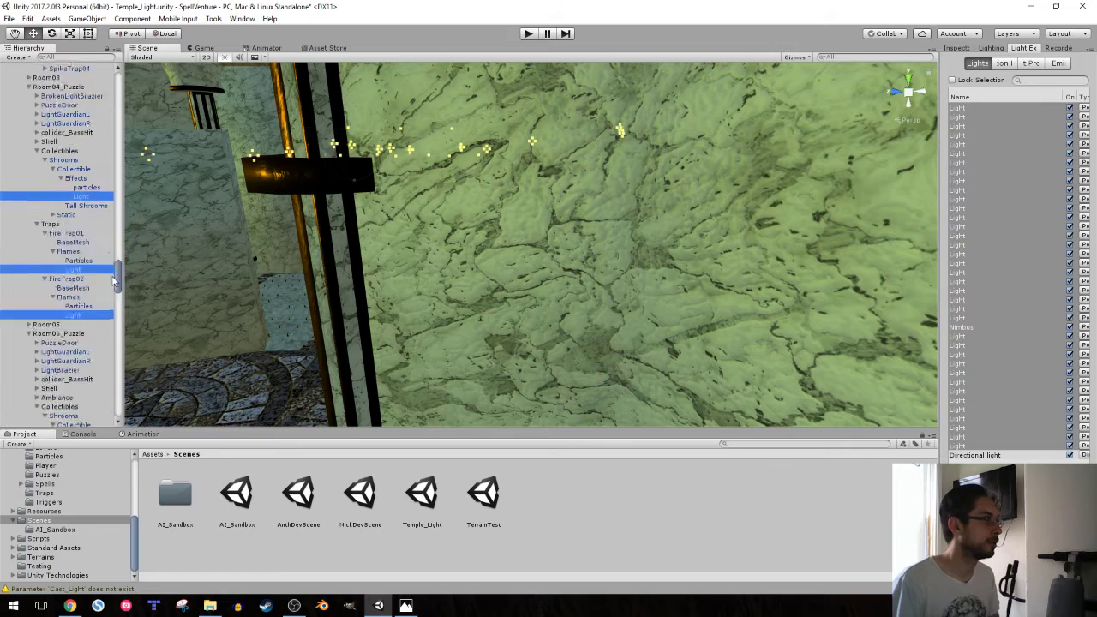
pyautogui.click(58, 86)
pyautogui.scroll(-5, 51, 214)
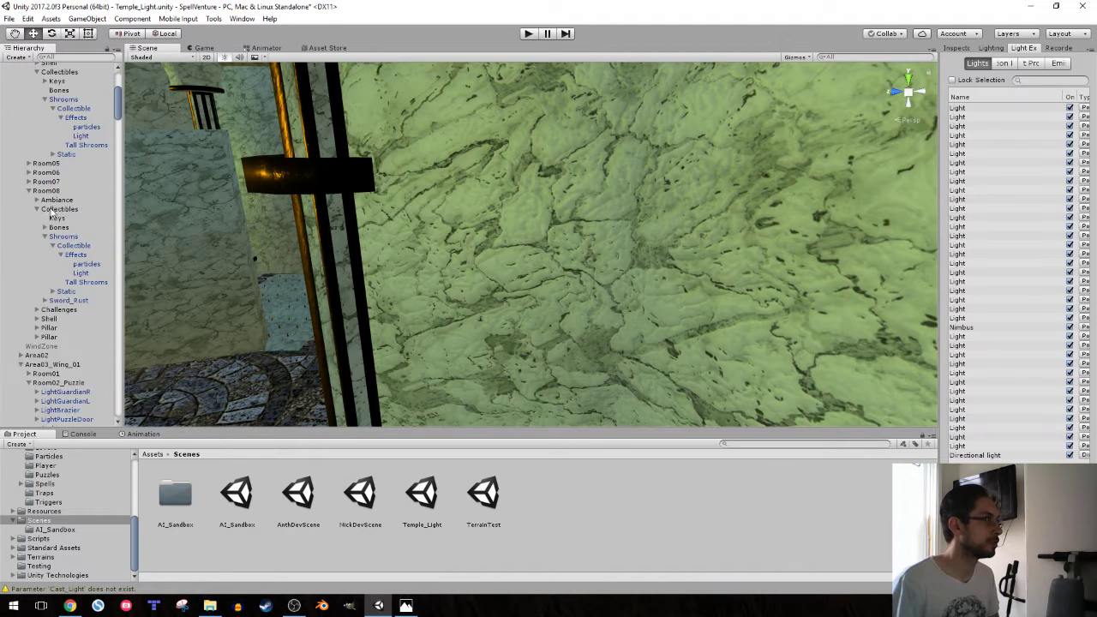
pyautogui.scroll(-5, 60, 283)
pyautogui.scroll(-5, 68, 342)
pyautogui.scroll(-5, 77, 386)
pyautogui.keyDown('shift'); pyautogui.click(80, 402); pyautogui.keyUp('shift')
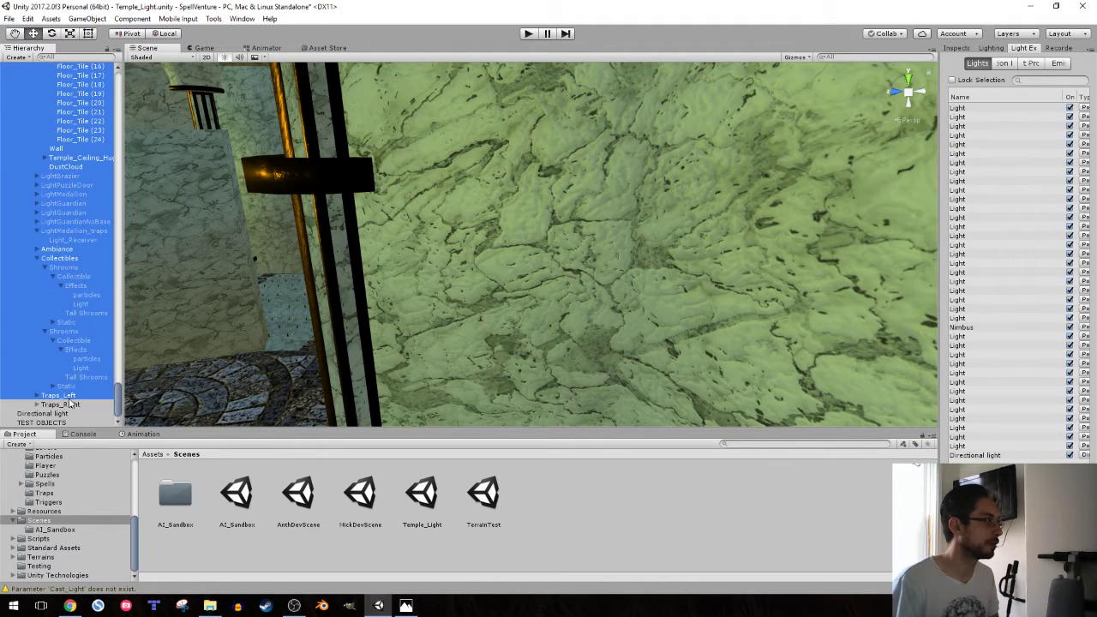
pyautogui.press('Left')
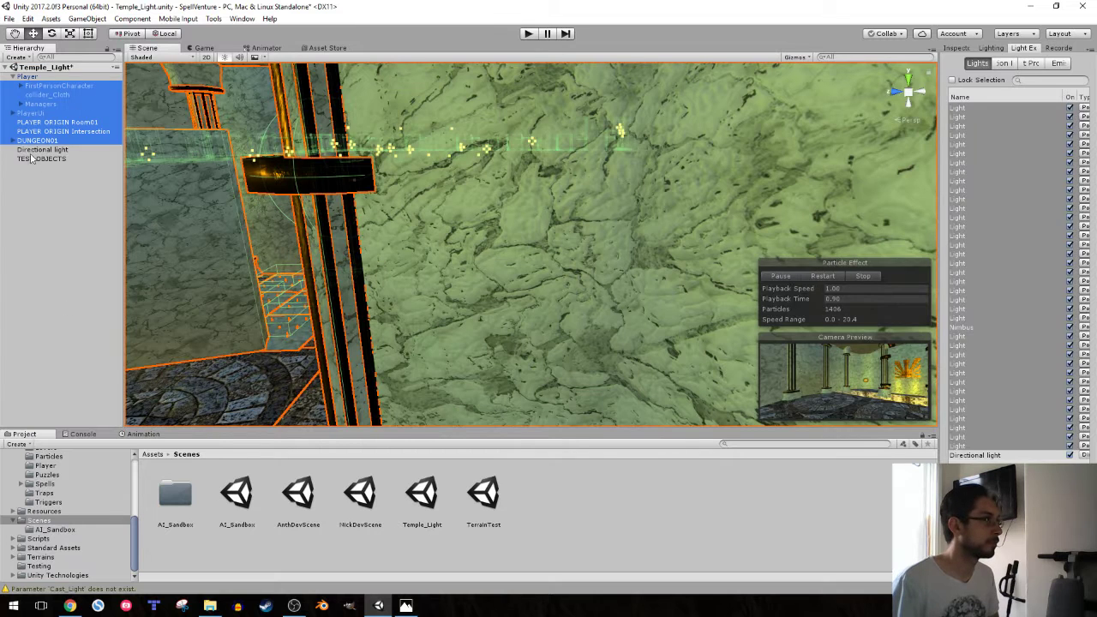
pyautogui.click(26, 131)
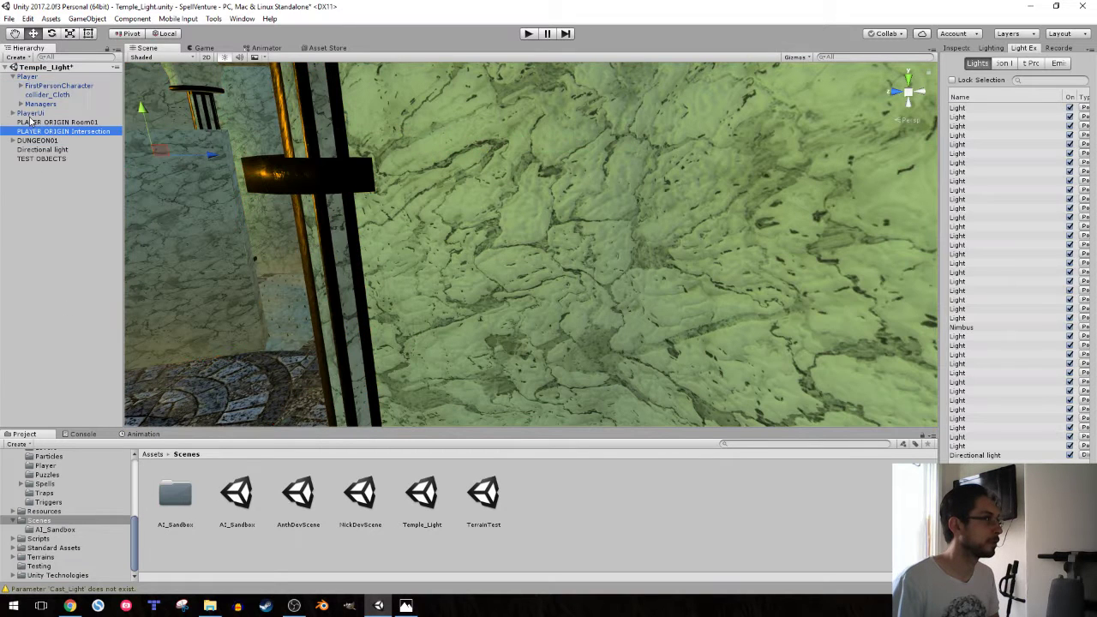
pyautogui.click(13, 77)
# - Expand DUNGEON01 > Area04_Wing_02 and select Room14_Puzzle
pyautogui.click(17, 113)
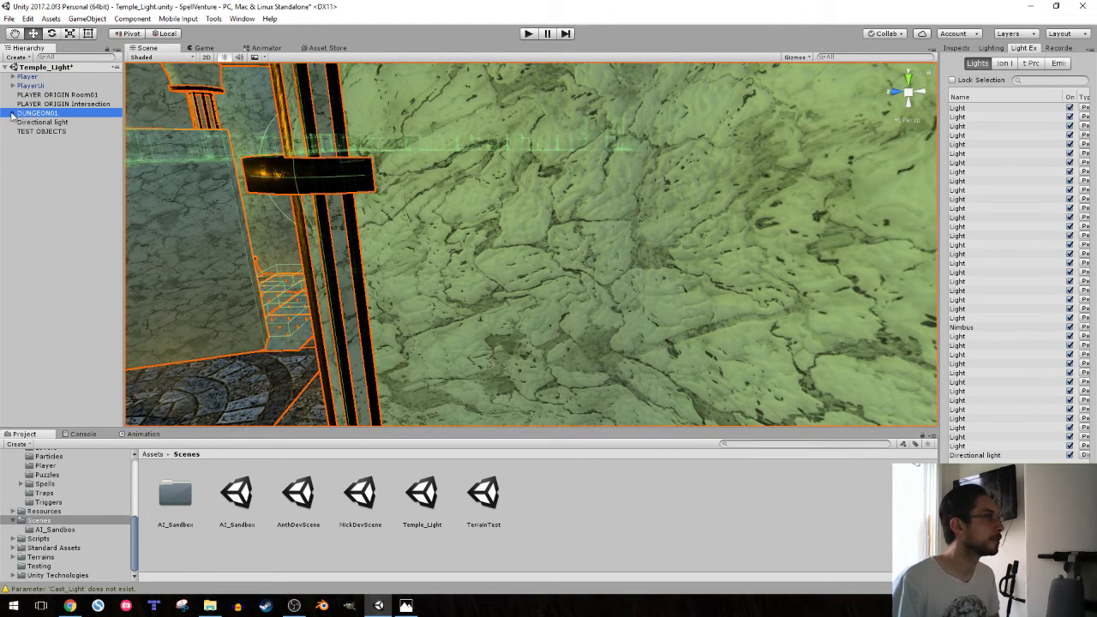
pyautogui.click(12, 113)
pyautogui.click(43, 177)
pyautogui.click(21, 176)
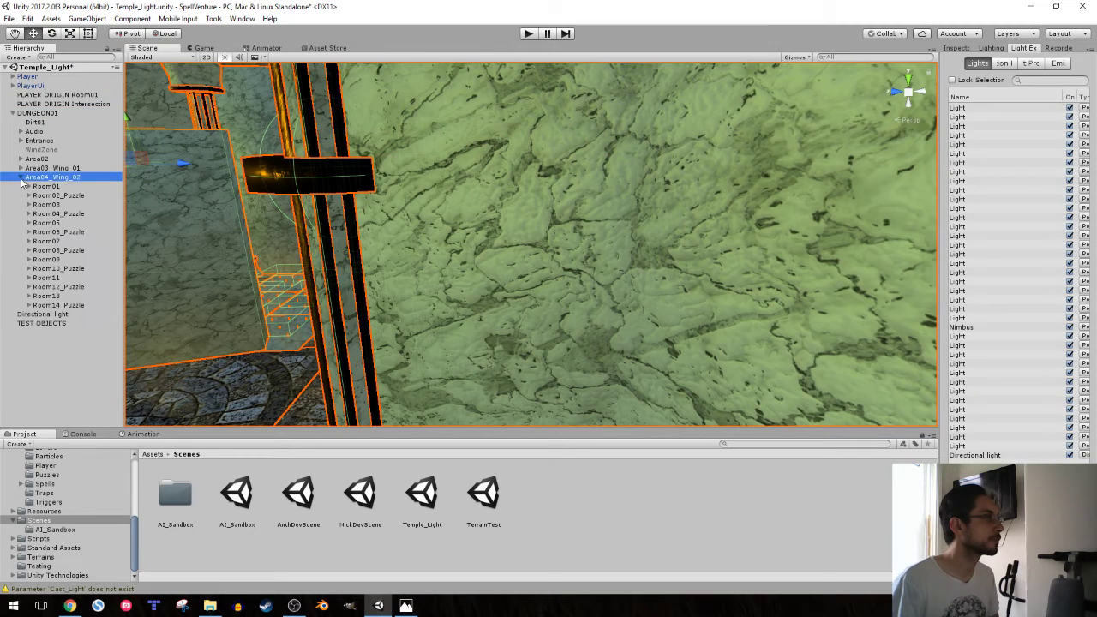
pyautogui.click(55, 305)
# - Frame Room14_Puzzle in the scene view and orbit to an angled view of the hall
pyautogui.press('f')
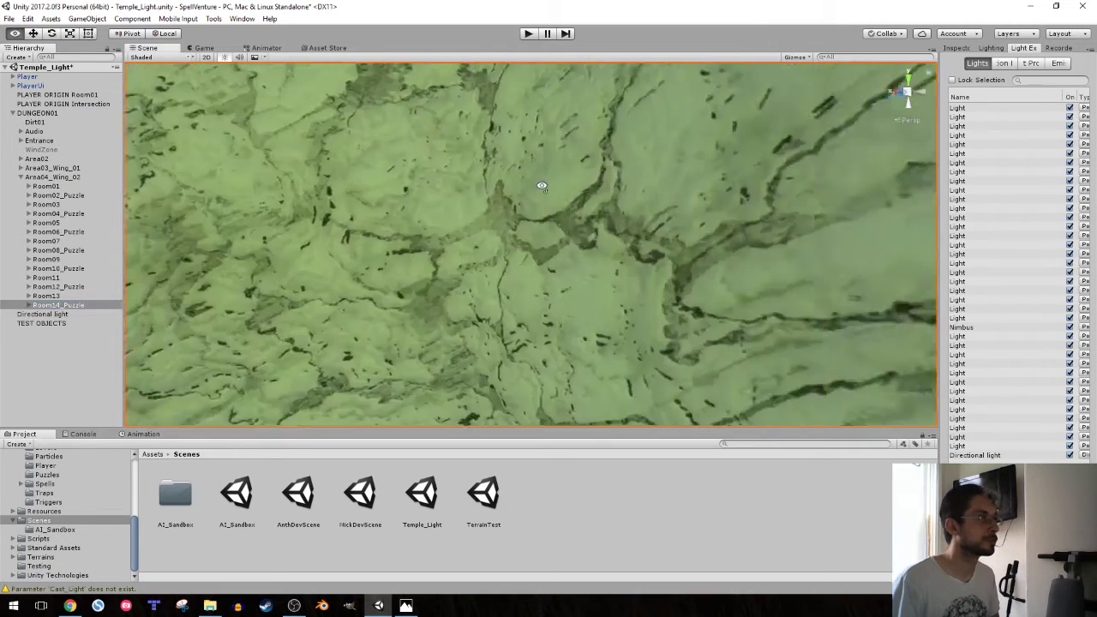
pyautogui.keyDown('alt'); pyautogui.moveTo(171, 206); pyautogui.dragTo(102, 292); pyautogui.keyUp('alt')
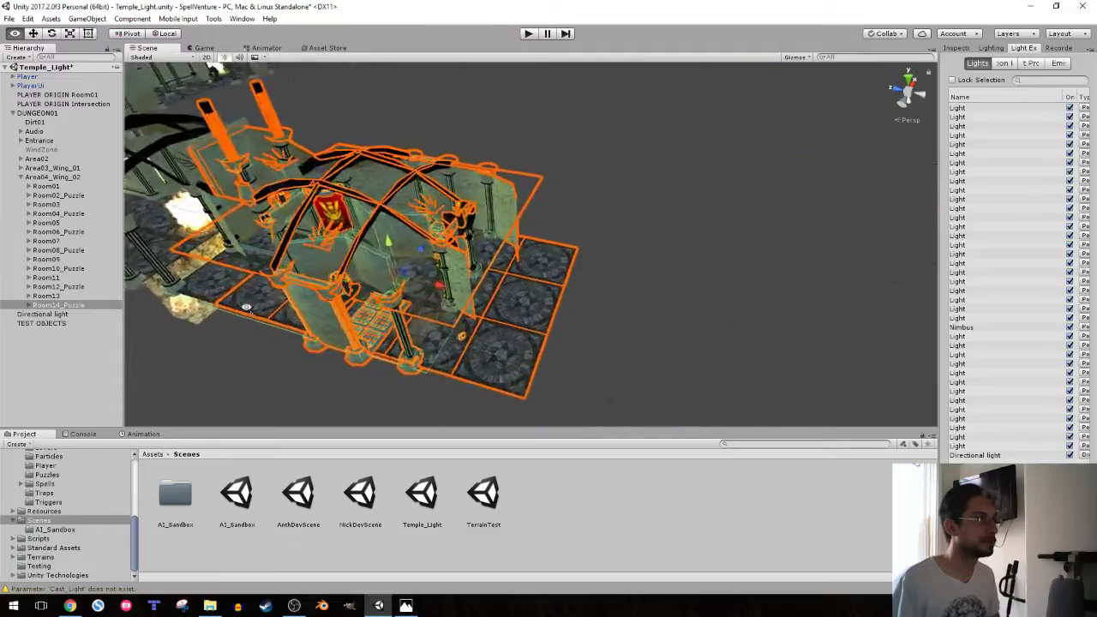
pyautogui.press('f')
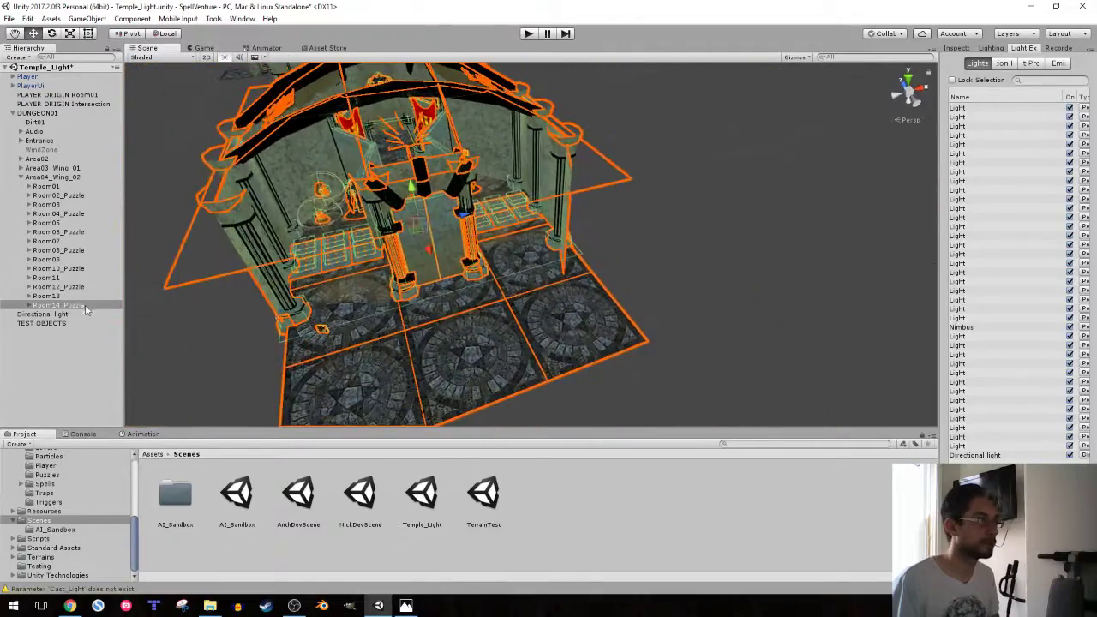
pyautogui.click(675, 295)
pyautogui.keyDown('alt'); pyautogui.moveTo(675, 295); pyautogui.dragTo(493, 257); pyautogui.keyUp('alt')
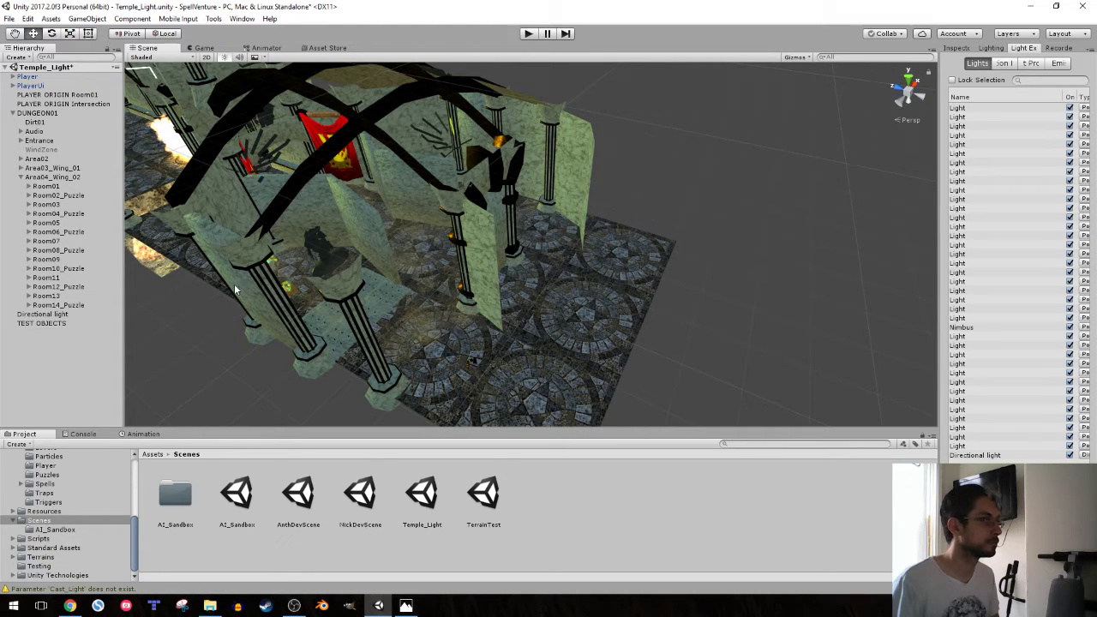
pyautogui.hotkey('alt', 'Tab')
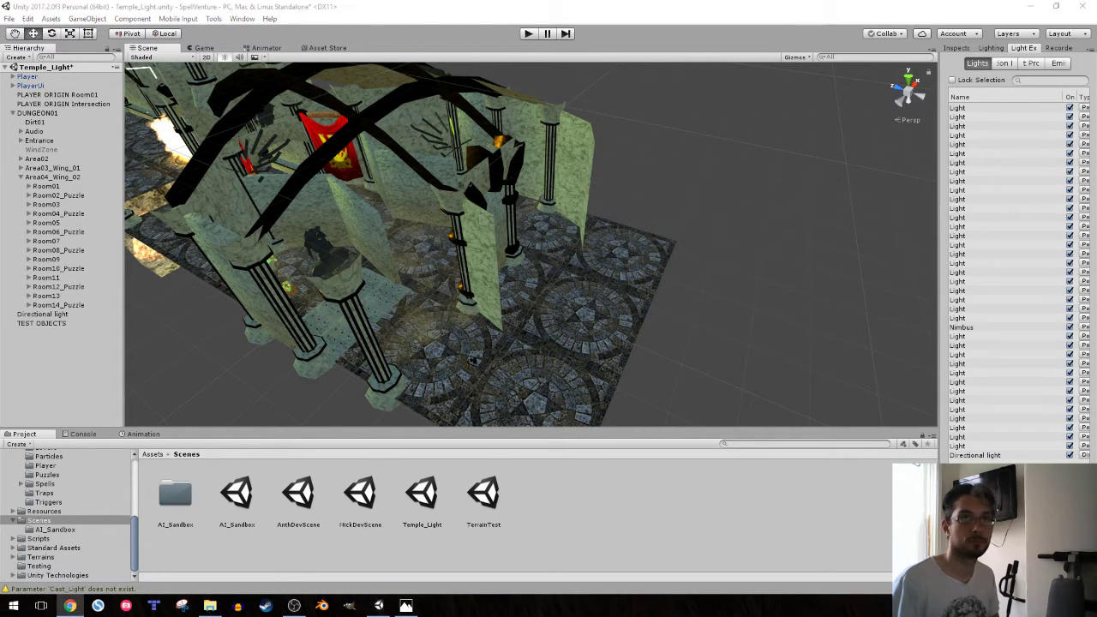
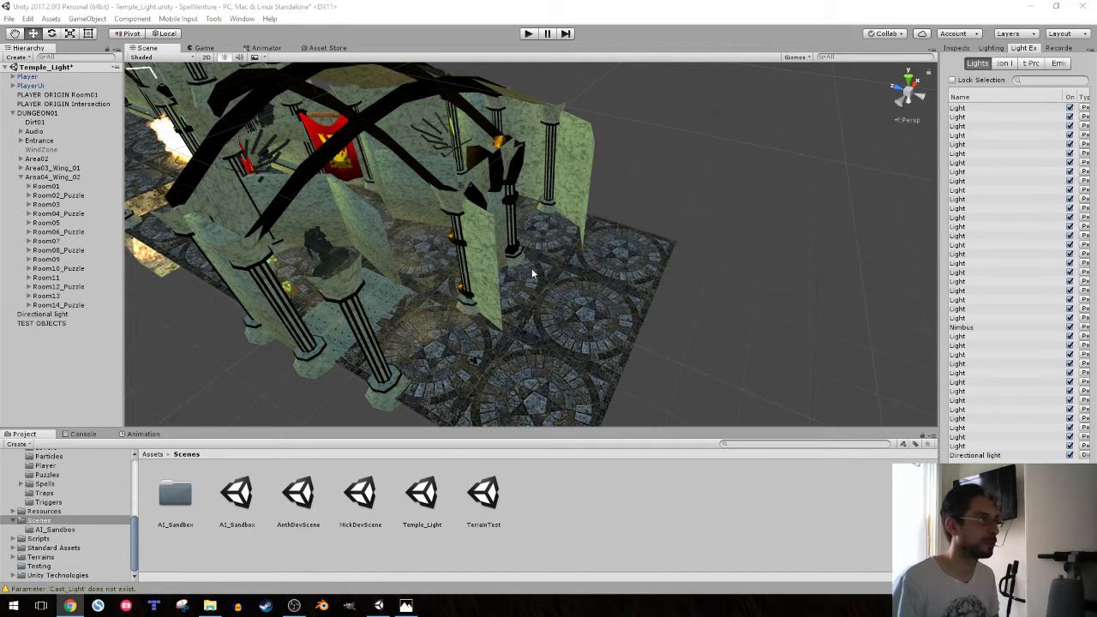
# - Glance at the level design sketch, then return to the Unity editor
pyautogui.moveTo(373, 254)
pyautogui.keyDown('alt'); pyautogui.mouseDown()
pyautogui.moveTo(263, 192)
pyautogui.moveTo(255, 145)
pyautogui.moveTo(858, 72)
pyautogui.moveTo(211, 147)
pyautogui.moveTo(468, 188)
pyautogui.moveTo(446, 200)
pyautogui.mouseUp(); pyautogui.keyUp('alt')
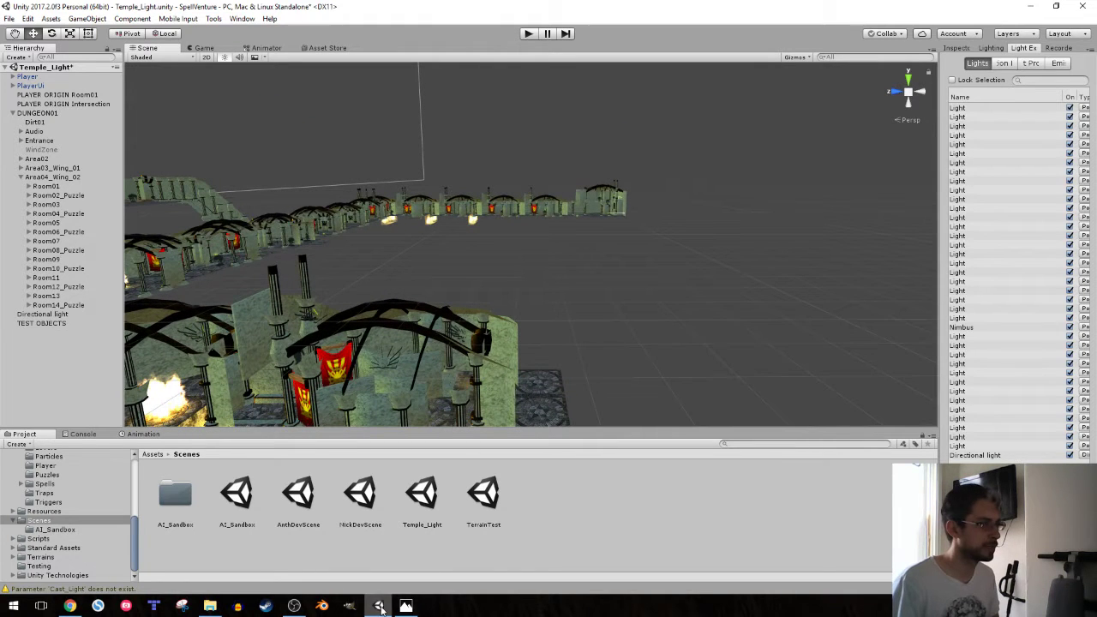
pyautogui.click(404, 607)
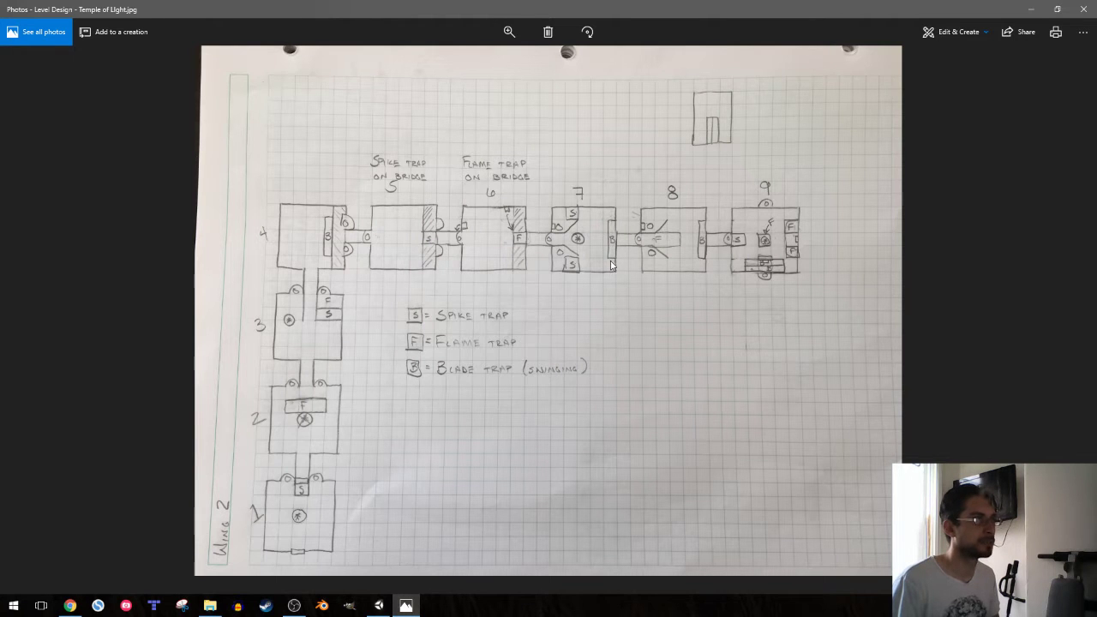
pyautogui.click(405, 606)
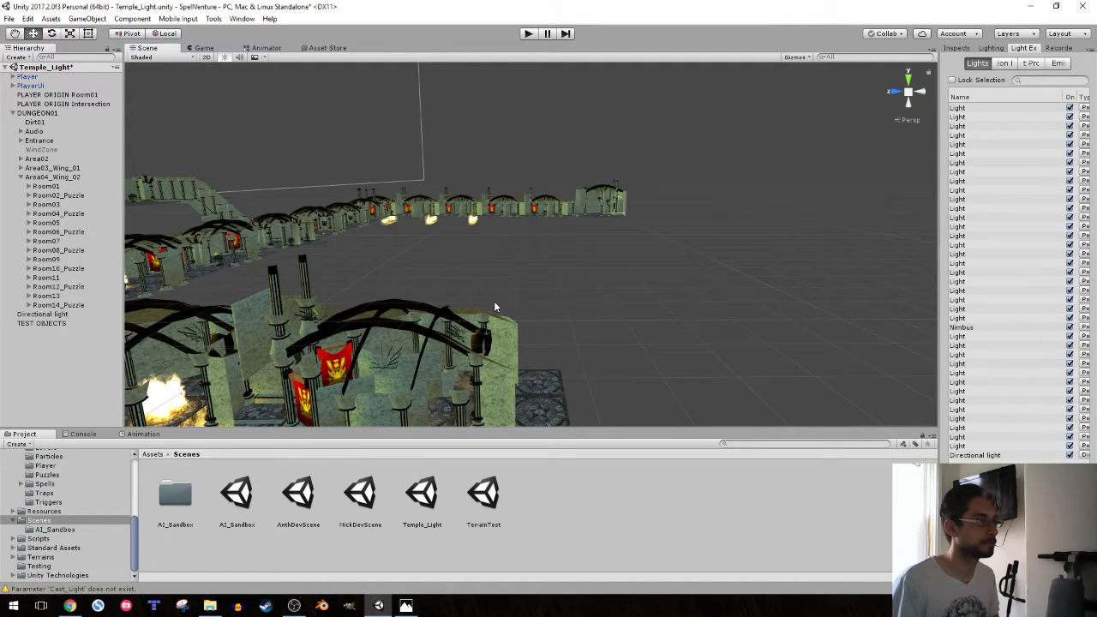
# - Fly the Scene camera to the pillared wall and pick the tall trap blade
pyautogui.keyDown('alt'); pyautogui.moveTo(493, 301); pyautogui.dragTo(493, 322); pyautogui.keyUp('alt')
pyautogui.scroll(10, 493, 317)
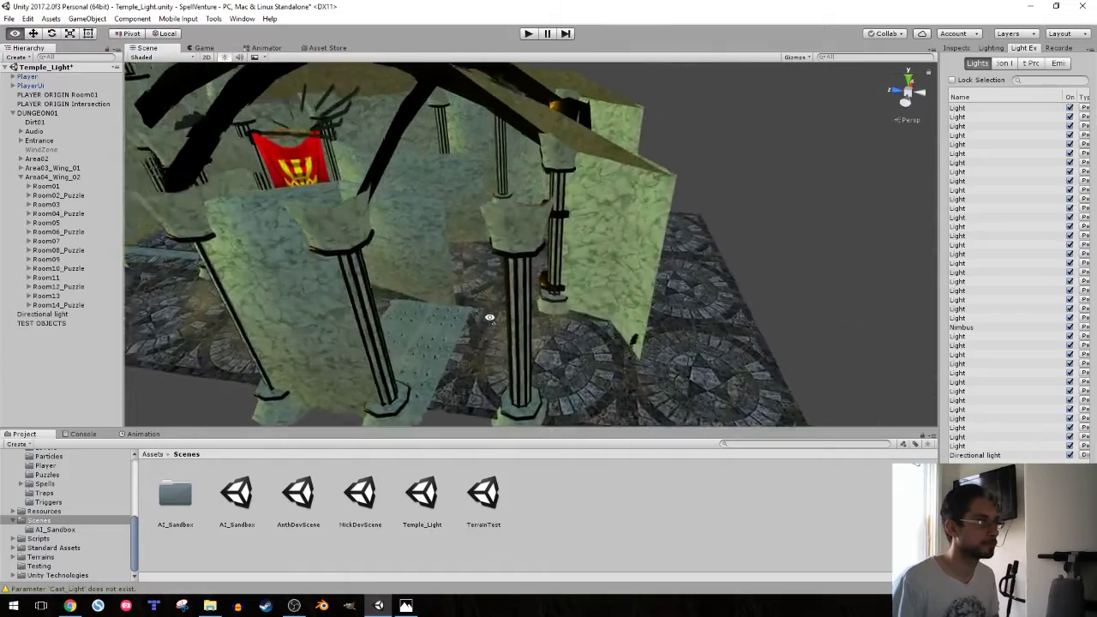
pyautogui.moveTo(494, 309); pyautogui.dragTo(698, 321, button='right')
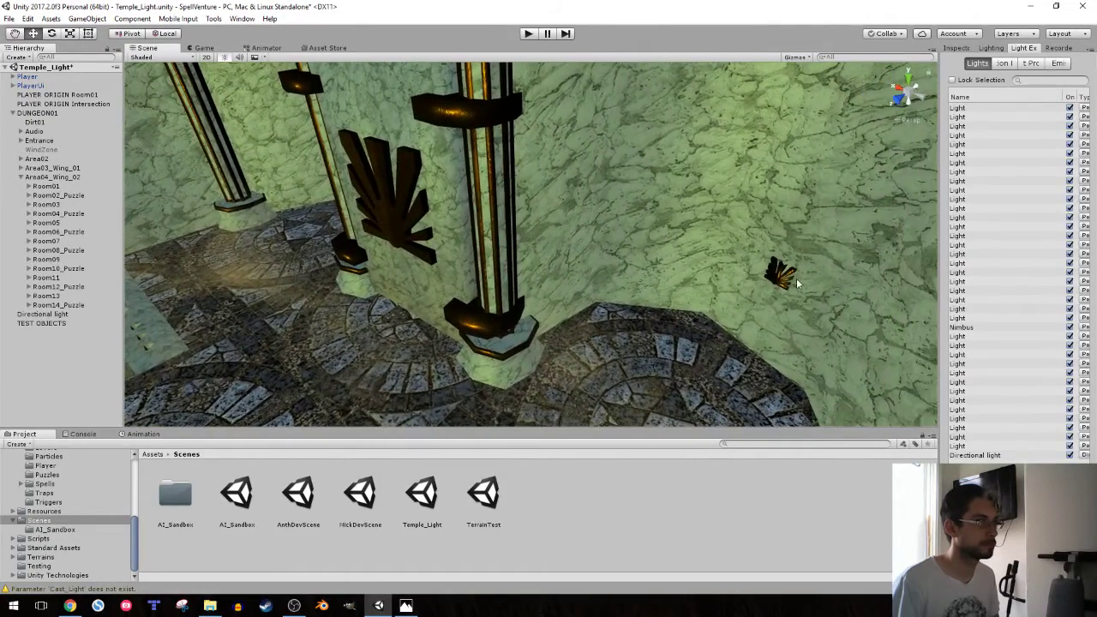
pyautogui.click(779, 283)
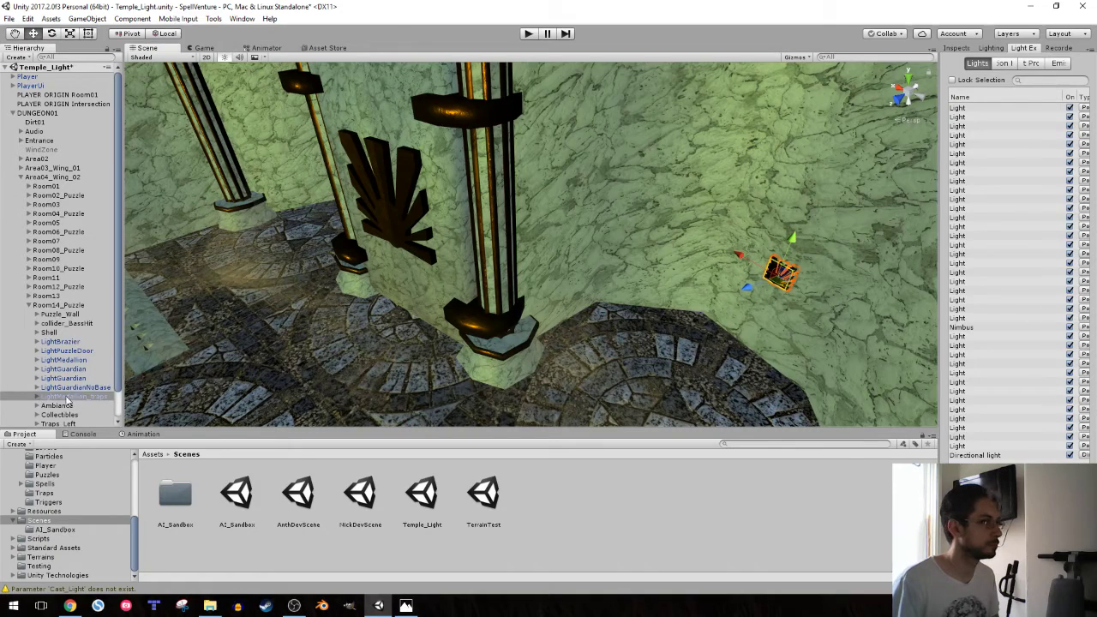
pyautogui.moveTo(511, 301); pyautogui.dragTo(411, 285, button='right')
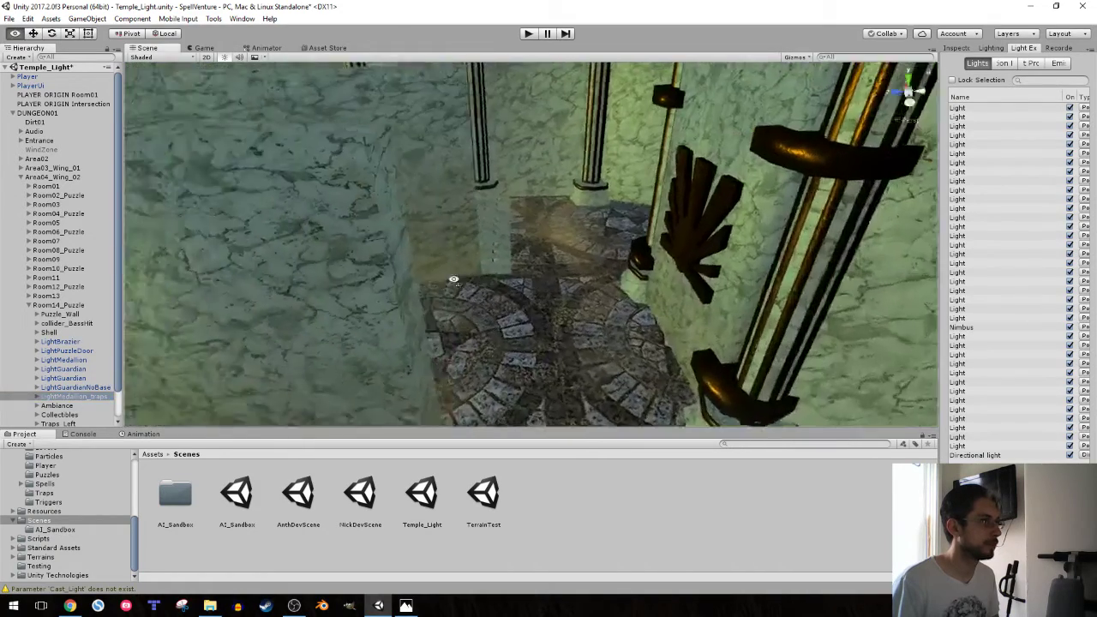
pyautogui.moveTo(179, 290)
pyautogui.mouseDown(button='right')
pyautogui.moveTo(430, 179)
pyautogui.moveTo(824, 153)
pyautogui.moveTo(476, 253)
pyautogui.mouseUp(button='right')
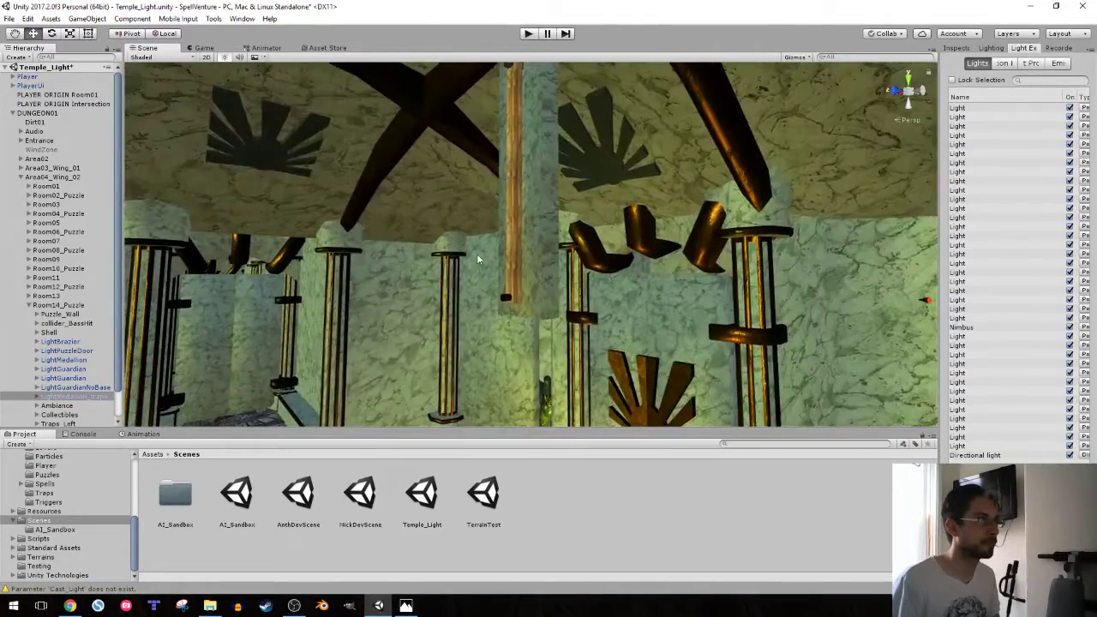
pyautogui.click(504, 286)
# - Show trapBlade's Transform, Box Collider and Auto Move And Rotate in the Inspector, expanding Room08's Shell
pyautogui.click(38, 260)
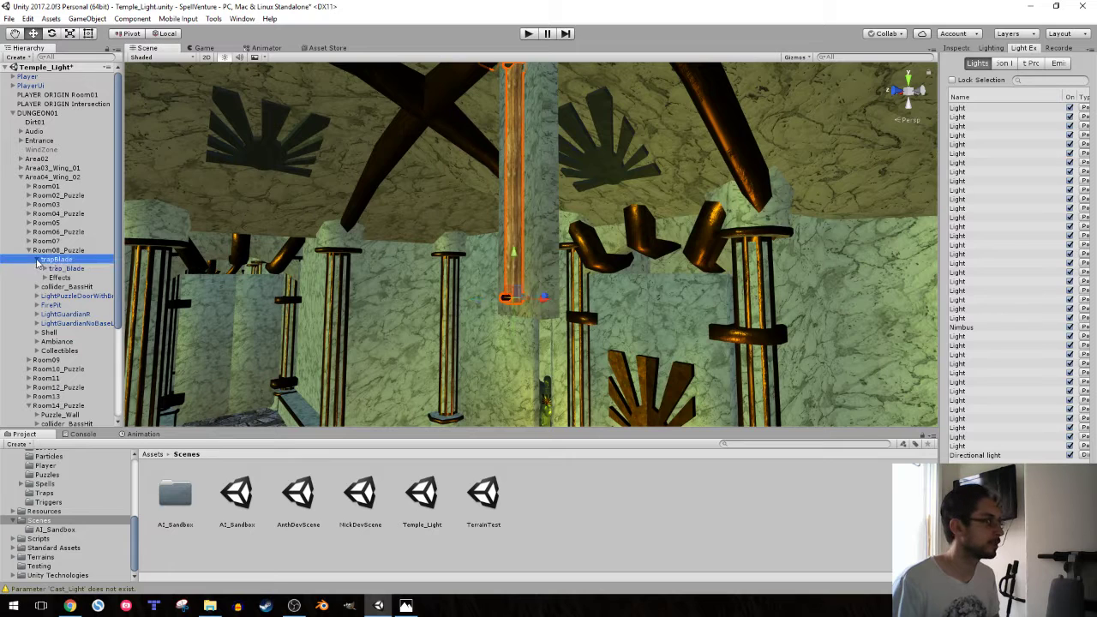
pyautogui.click(36, 261)
pyautogui.click(963, 49)
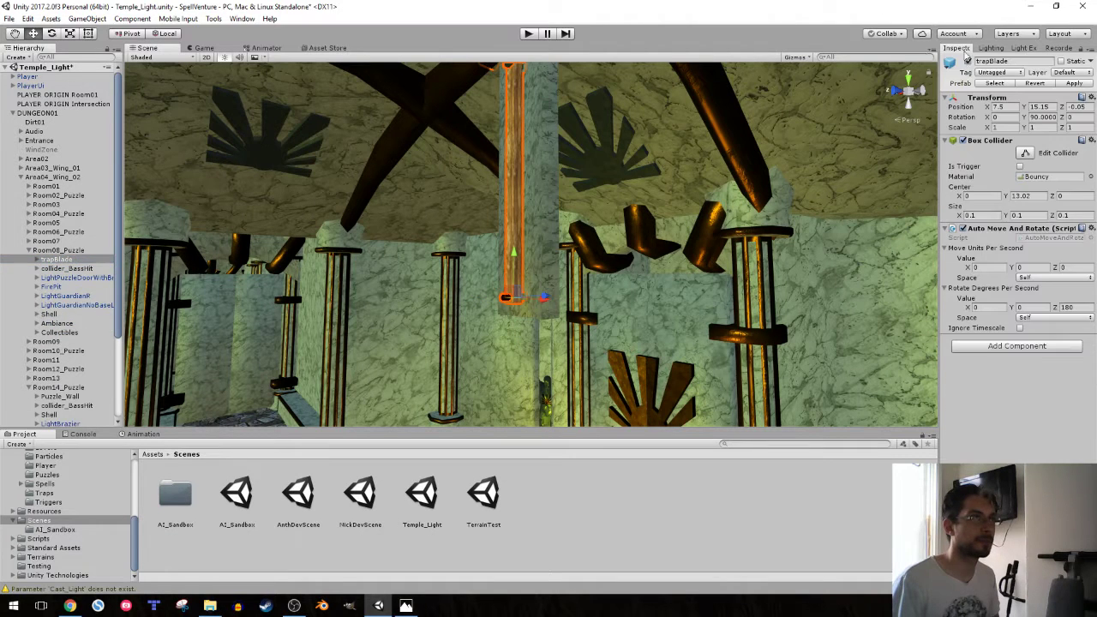
pyautogui.click(968, 61)
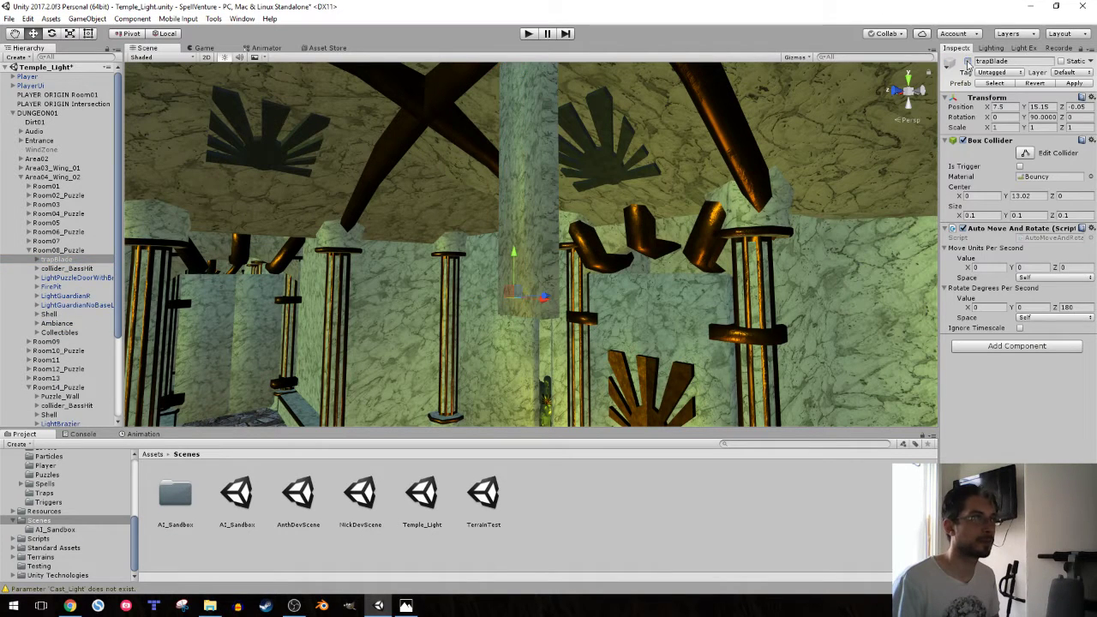
pyautogui.click(36, 261)
pyautogui.click(36, 261)
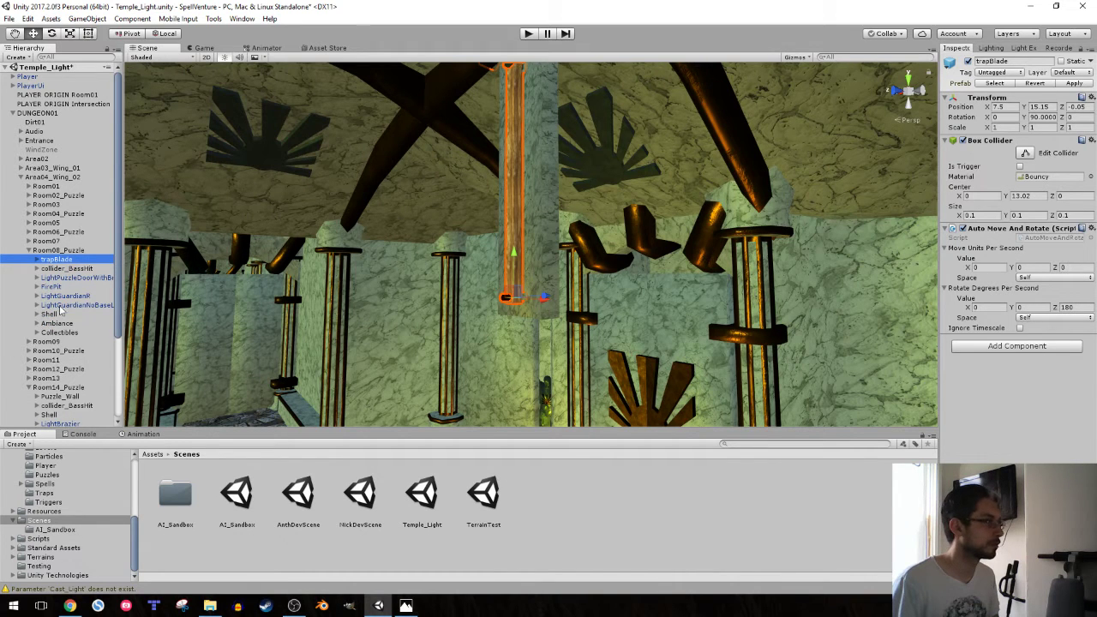
pyautogui.scroll(-2, 60, 312)
pyautogui.scroll(-3, 59, 329)
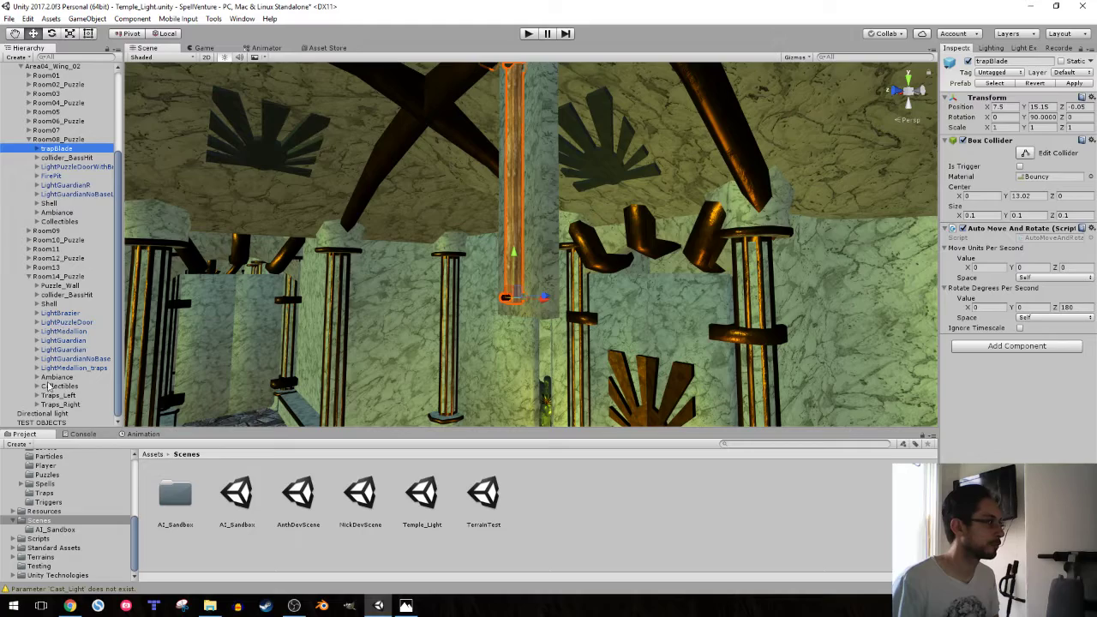
pyautogui.click(36, 203)
# - Duplicate Room08's Beam_Trap, keeping the name Beam_Trap
pyautogui.doubleClick(64, 213)
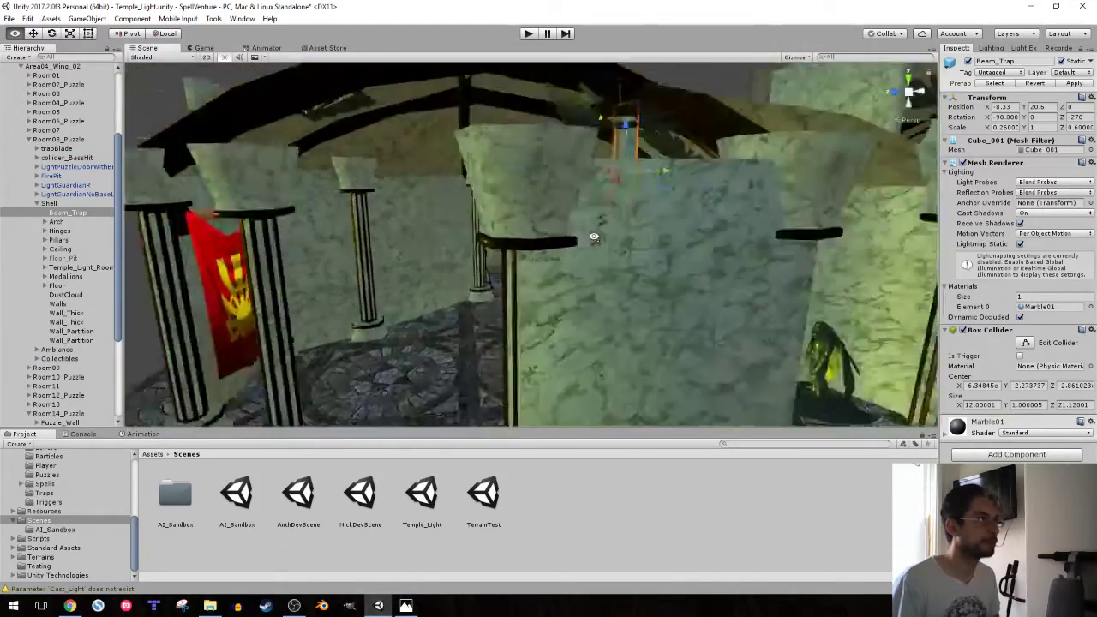
pyautogui.scroll(-10, 593, 238)
pyautogui.keyDown('alt'); pyautogui.moveTo(593, 238); pyautogui.dragTo(521, 279); pyautogui.keyUp('alt')
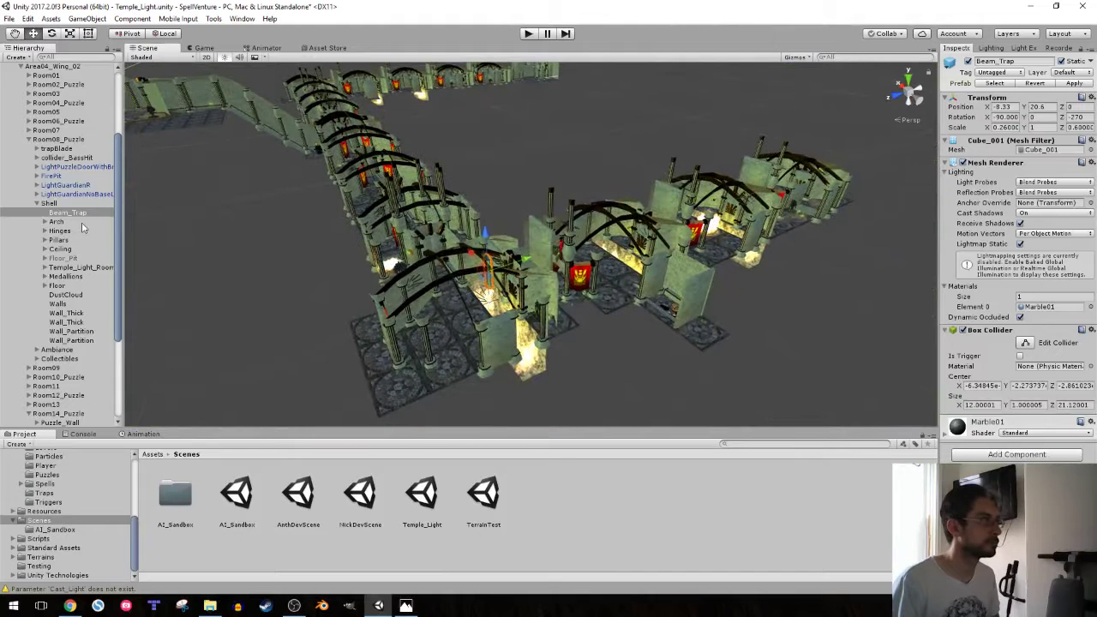
pyautogui.hotkey('ctrl', 'd')
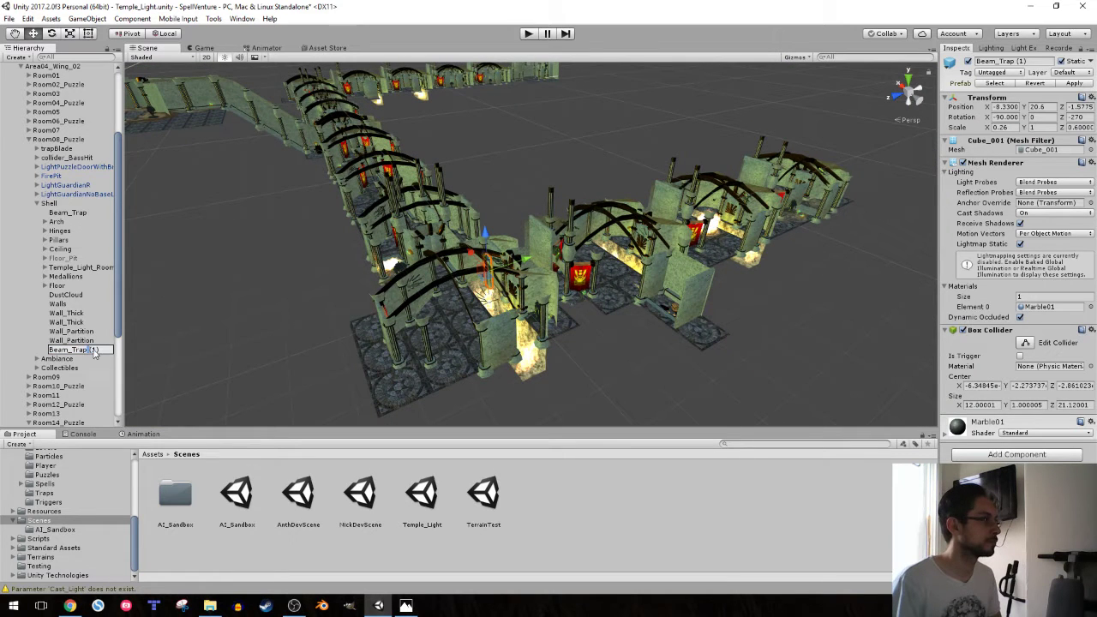
pyautogui.press('BackSpace')
pyautogui.press('BackSpace')
pyautogui.press('BackSpace')
pyautogui.press('Return')
# - Place the Beam_Trap copy at the top of Room14_Puzzle's Shell, with Floor and ceiling reordered below
pyautogui.scroll(-4, 41, 351)
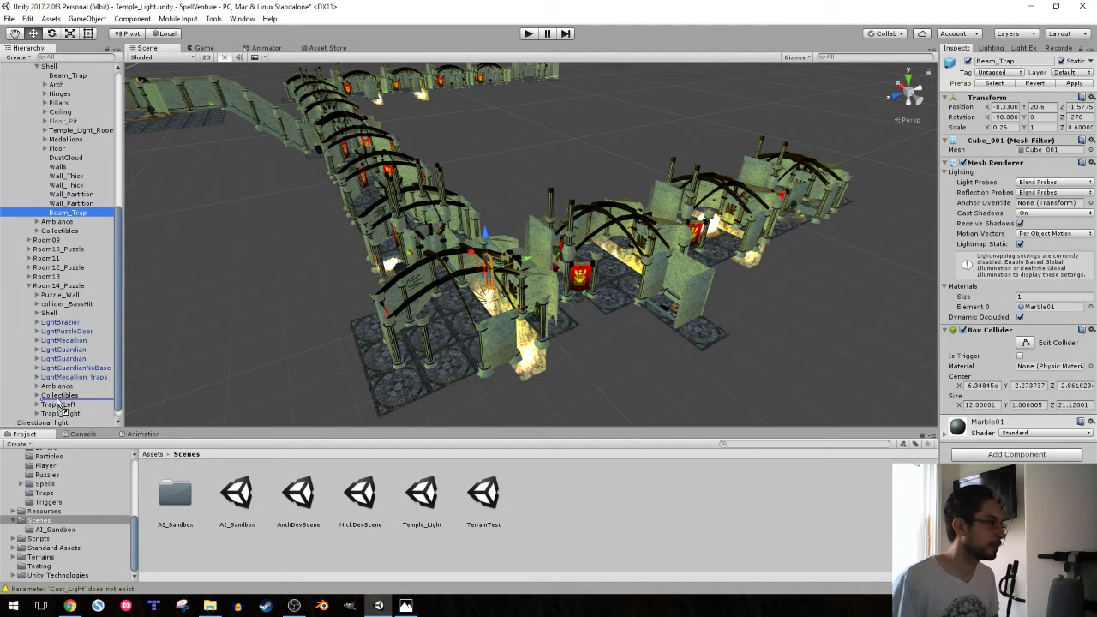
pyautogui.moveTo(58, 399); pyautogui.dragTo(50, 387)
pyautogui.moveTo(48, 319); pyautogui.dragTo(45, 315)
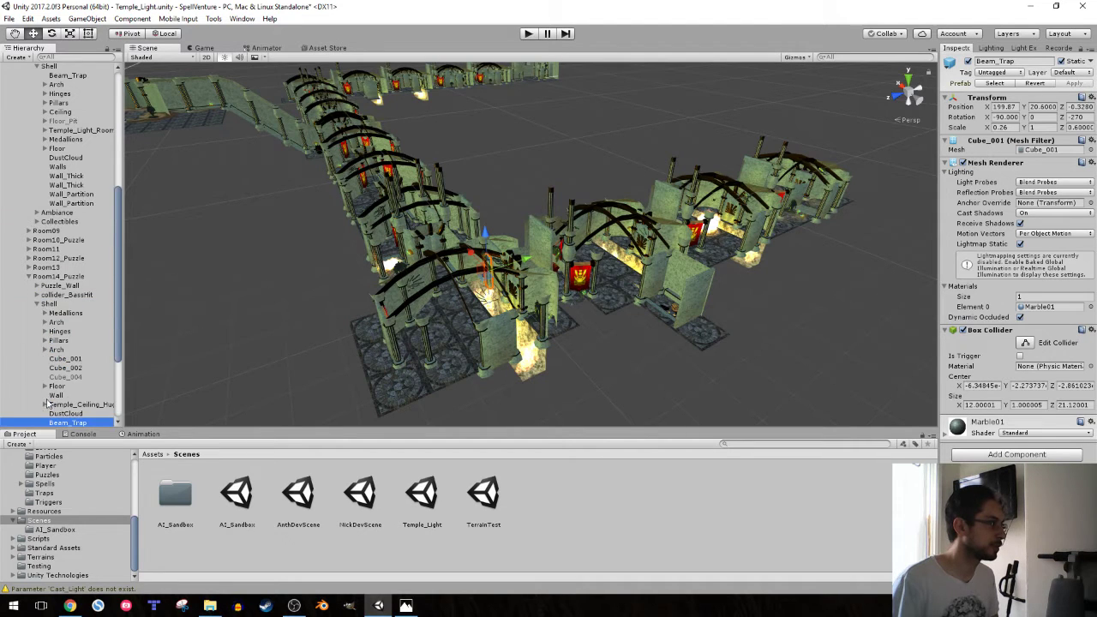
pyautogui.moveTo(64, 423); pyautogui.dragTo(61, 311)
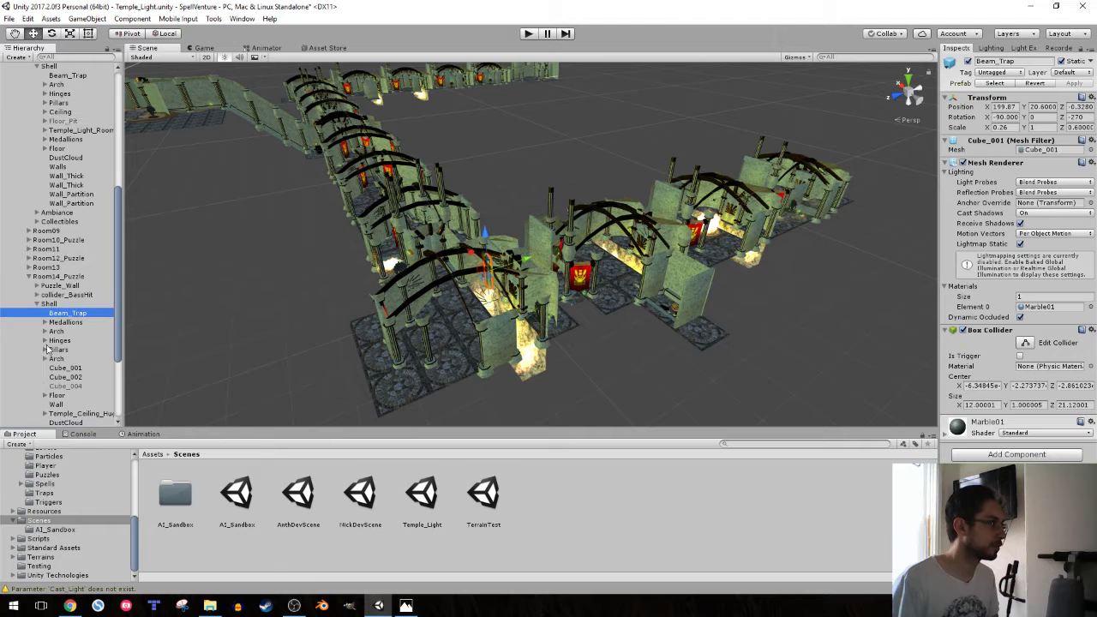
pyautogui.moveTo(56, 395); pyautogui.dragTo(59, 372)
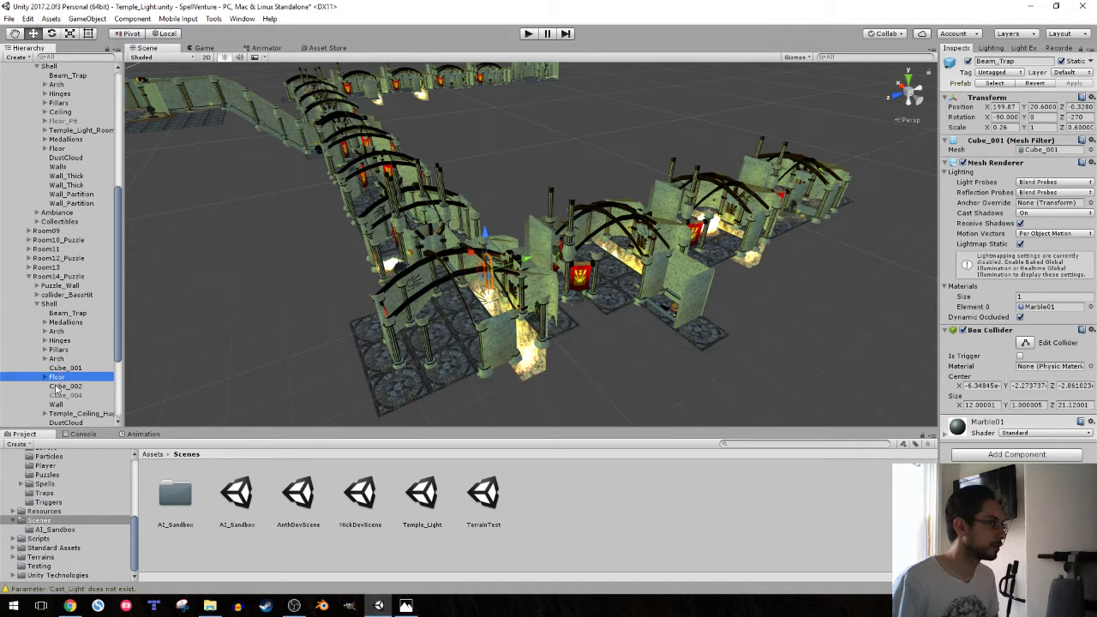
pyautogui.moveTo(58, 414); pyautogui.dragTo(63, 392)
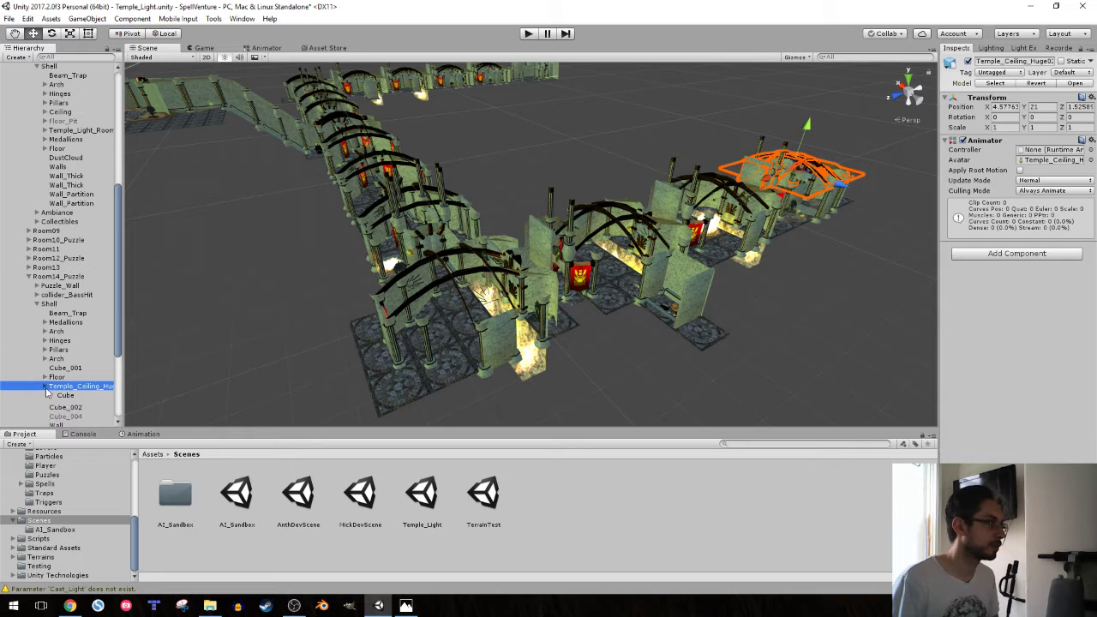
# - Move the Beam_Trap copy into the Room14 doorway at -16.1, 20.6, -0.3
pyautogui.click(53, 313)
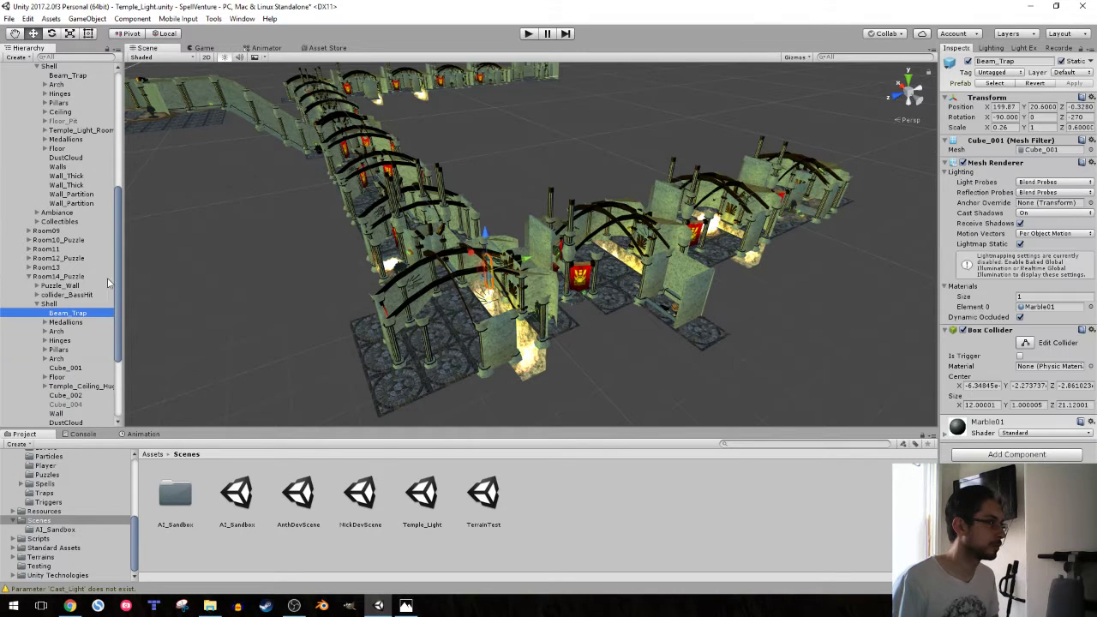
pyautogui.moveTo(527, 256); pyautogui.dragTo(901, 189)
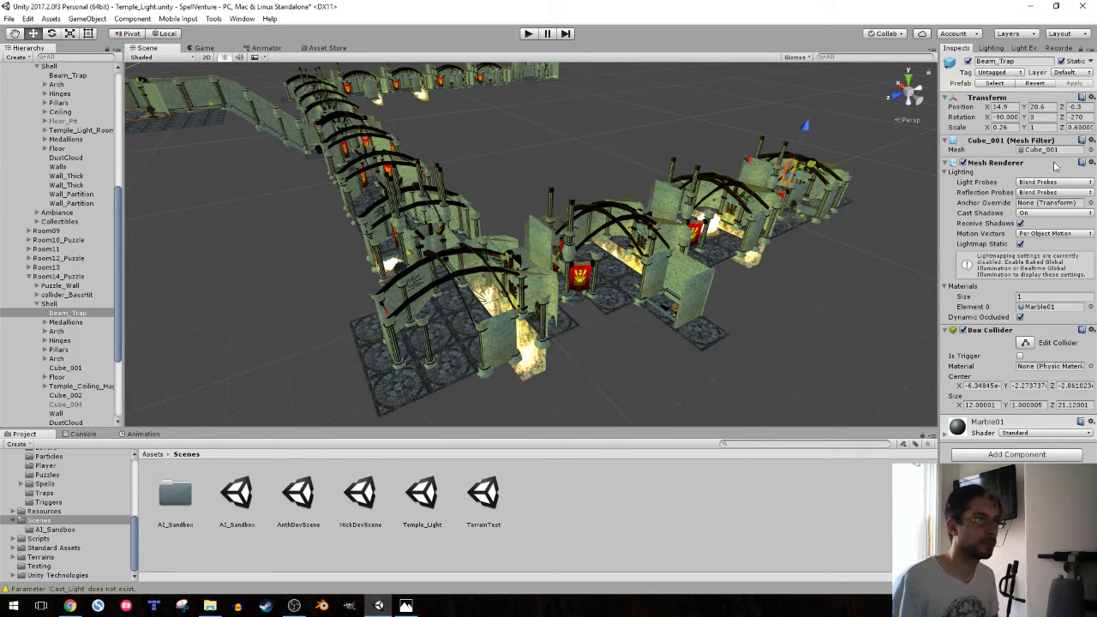
pyautogui.press('f')
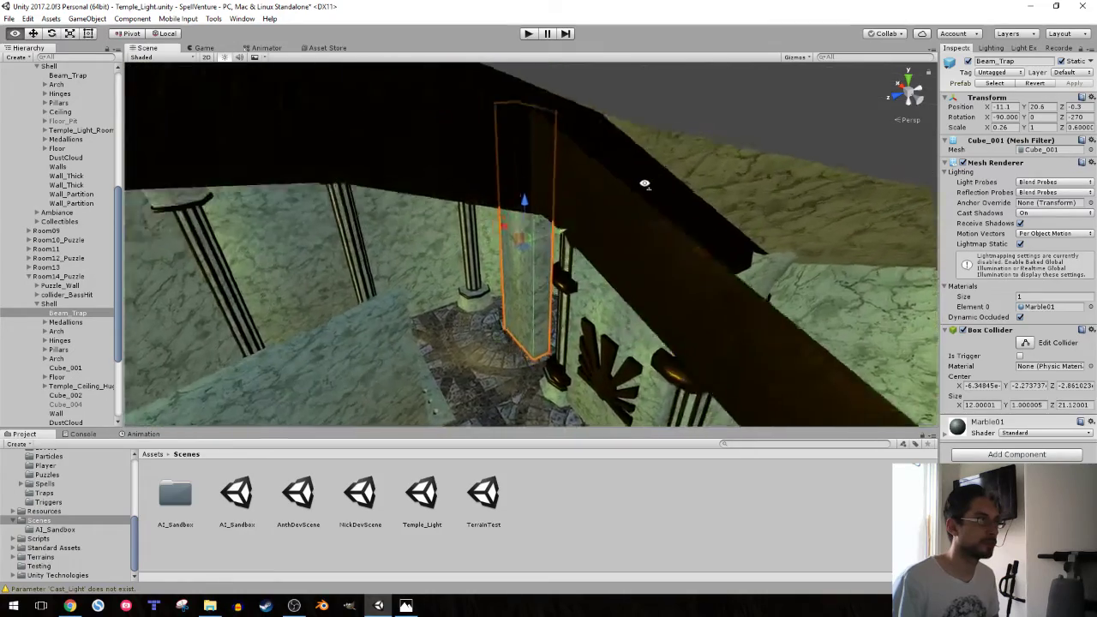
pyautogui.moveTo(642, 184)
pyautogui.keyDown('alt'); pyautogui.mouseDown()
pyautogui.moveTo(653, 148)
pyautogui.moveTo(586, 176)
pyautogui.moveTo(714, 170)
pyautogui.mouseUp(); pyautogui.keyUp('alt')
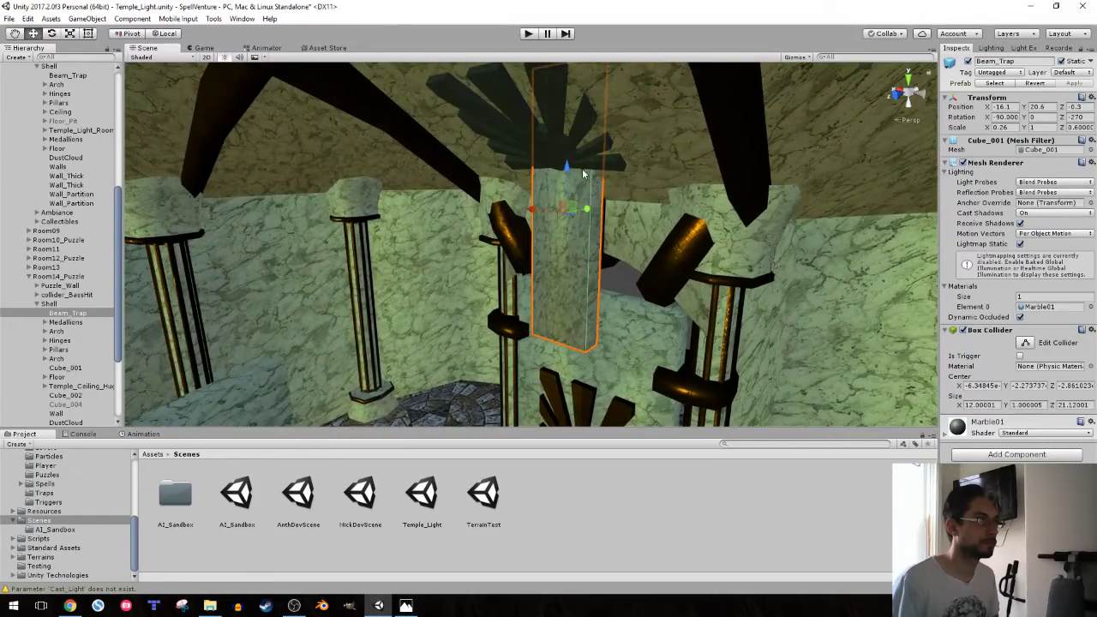
pyautogui.moveTo(583, 174)
pyautogui.keyDown('alt'); pyautogui.mouseDown()
pyautogui.moveTo(389, 279)
pyautogui.moveTo(265, 287)
pyautogui.mouseUp(); pyautogui.keyUp('alt')
# - Duplicate Room08's trapBlade, name it trapBlade, and move it into Room14's Shell
pyautogui.scroll(3, 35, 225)
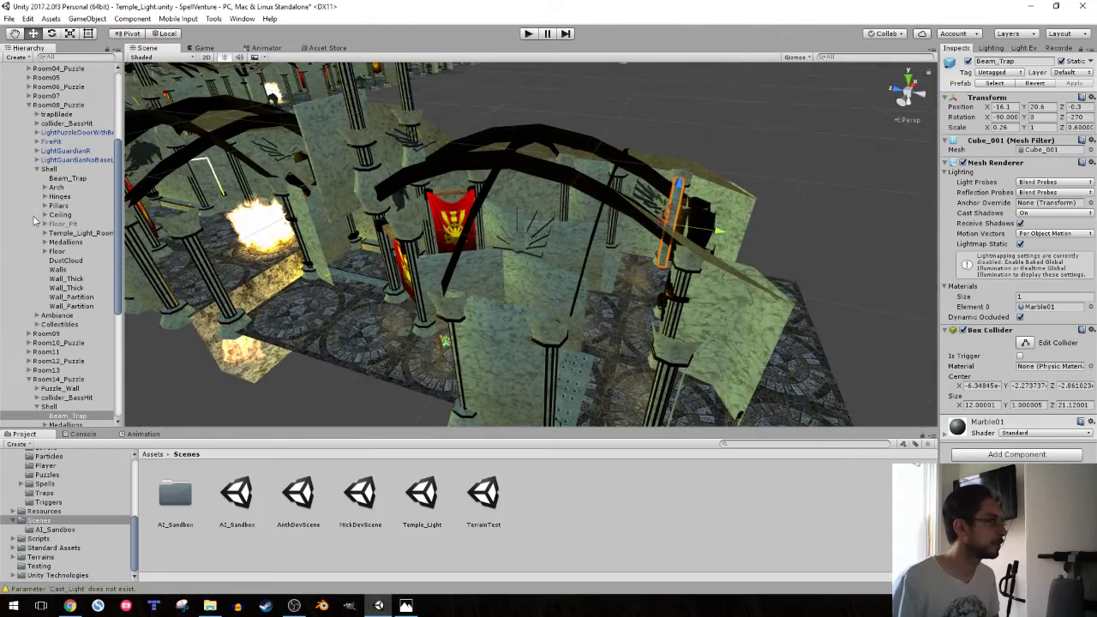
pyautogui.click(67, 178)
pyautogui.click(36, 170)
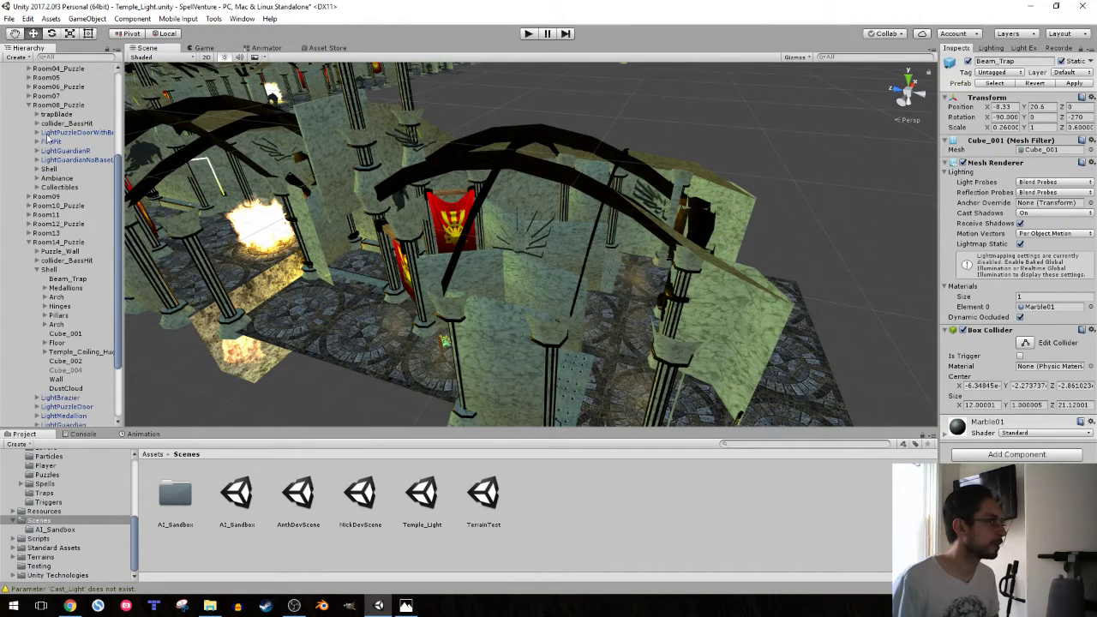
pyautogui.moveTo(257, 171)
pyautogui.keyDown('alt'); pyautogui.mouseDown()
pyautogui.moveTo(306, 121)
pyautogui.moveTo(325, 228)
pyautogui.mouseUp(); pyautogui.keyUp('alt')
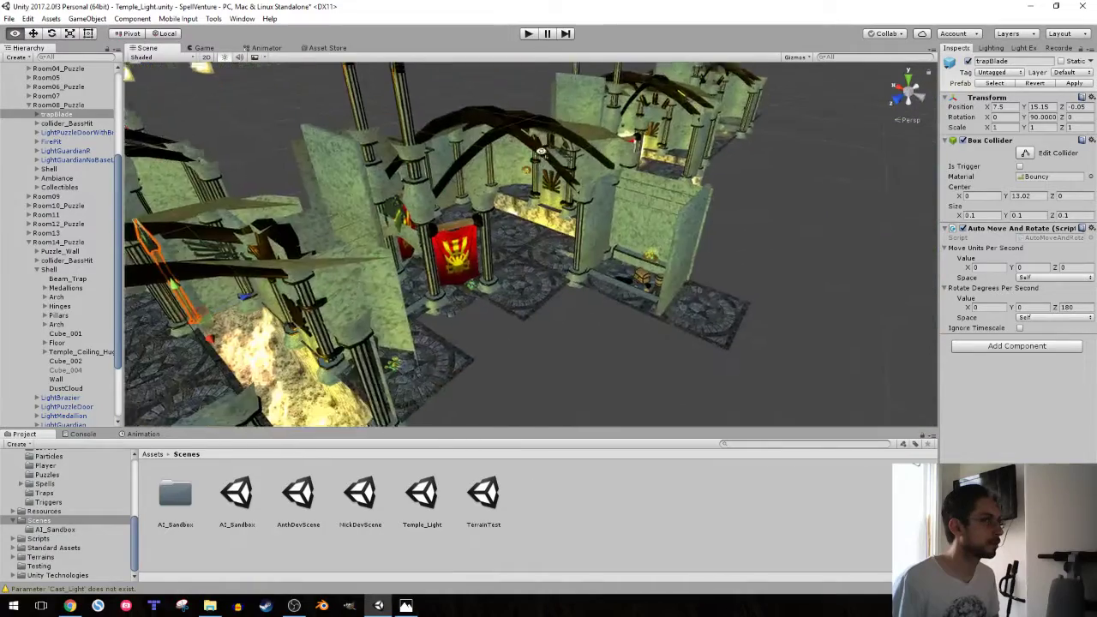
pyautogui.hotkey('ctrl', 'd')
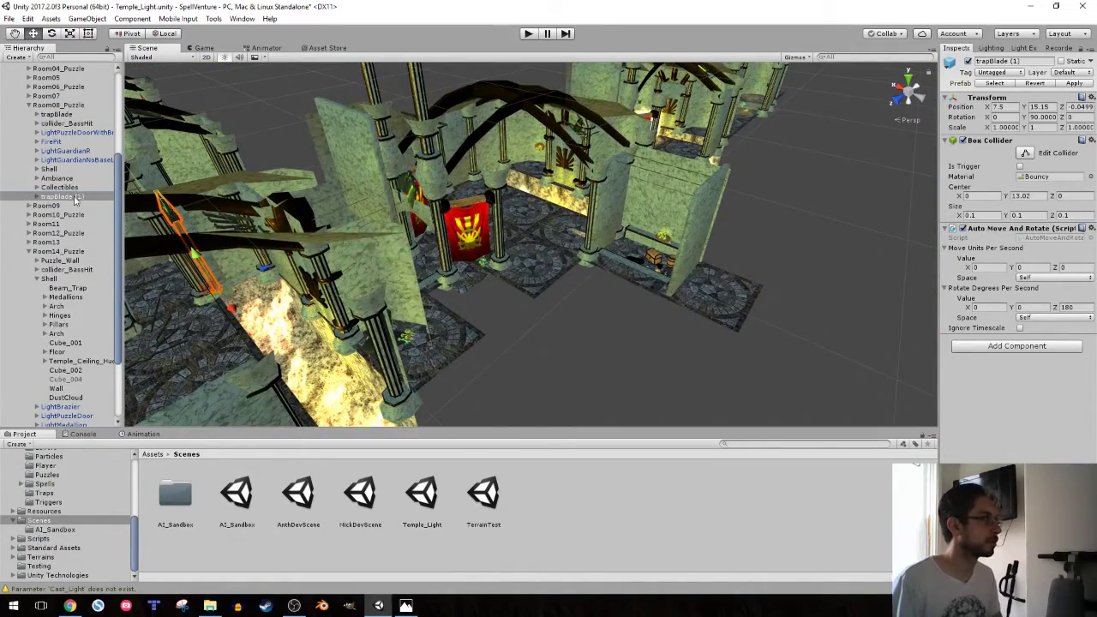
pyautogui.click(79, 197)
pyautogui.write('trapBlade')
pyautogui.press('Return')
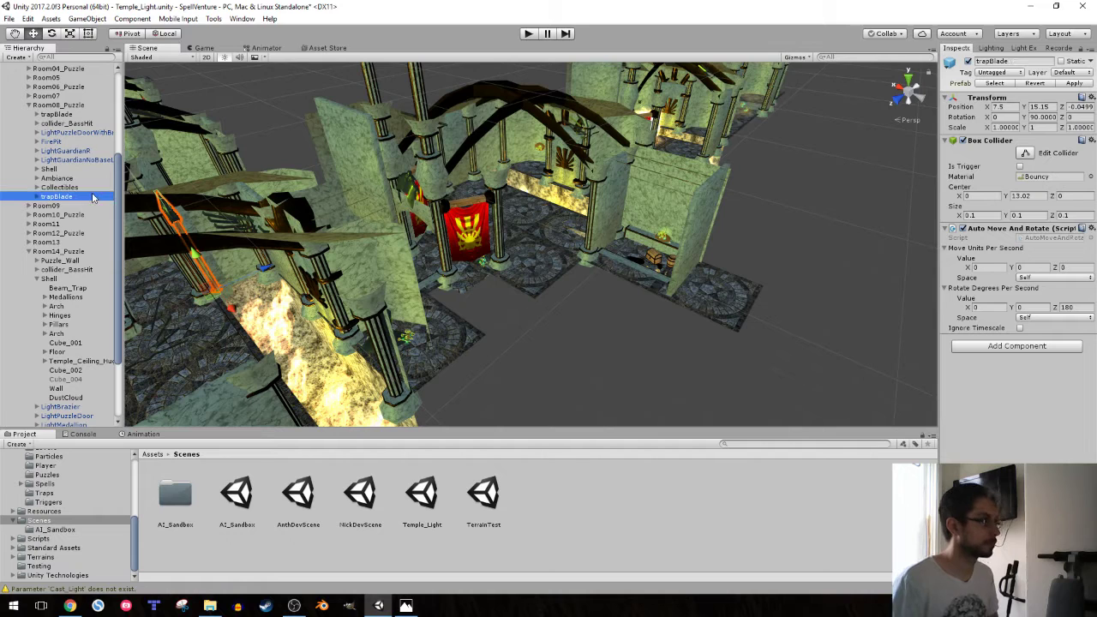
pyautogui.moveTo(67, 200); pyautogui.dragTo(74, 293)
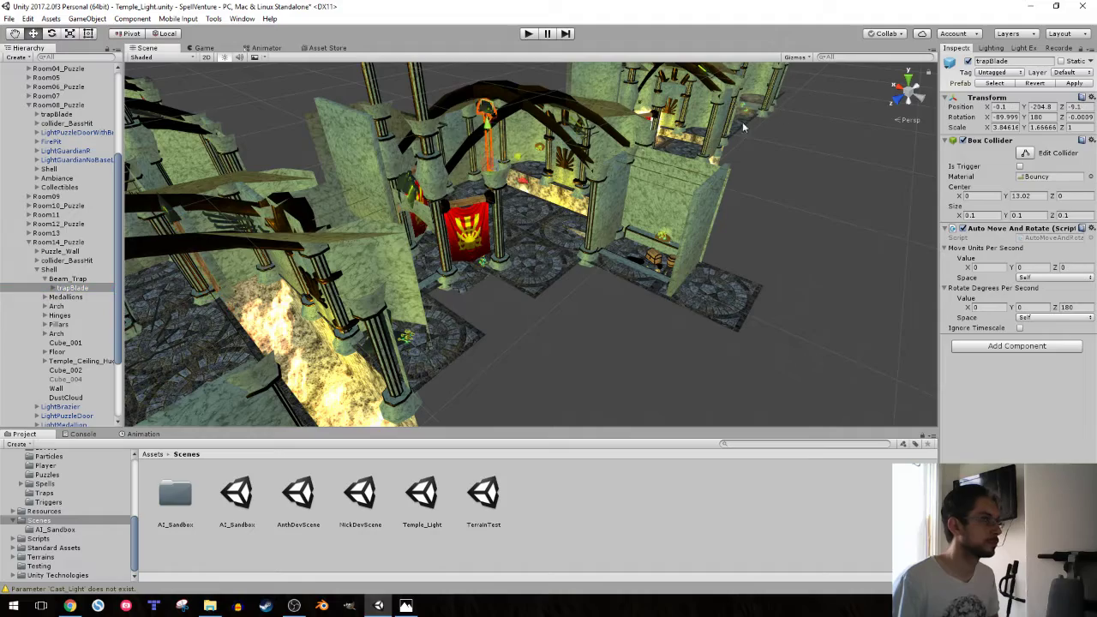
# - Frame the Room14 trap blade and orbit around it above the pillared sun-emblem doorway
pyautogui.press('f')
pyautogui.scroll(-3, 620, 245)
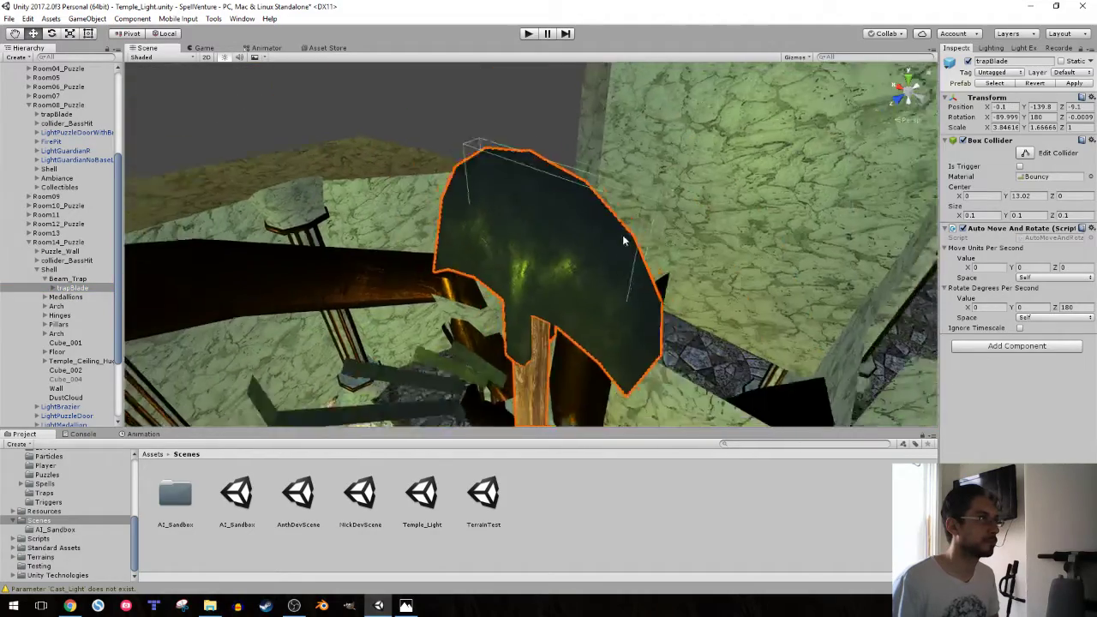
pyautogui.scroll(-3, 625, 233)
pyautogui.scroll(-3, 628, 233)
pyautogui.scroll(-2, 631, 240)
pyautogui.moveTo(631, 239)
pyautogui.keyDown('alt'); pyautogui.mouseDown()
pyautogui.moveTo(542, 202)
pyautogui.moveTo(300, 193)
pyautogui.moveTo(771, 208)
pyautogui.mouseUp(); pyautogui.keyUp('alt')
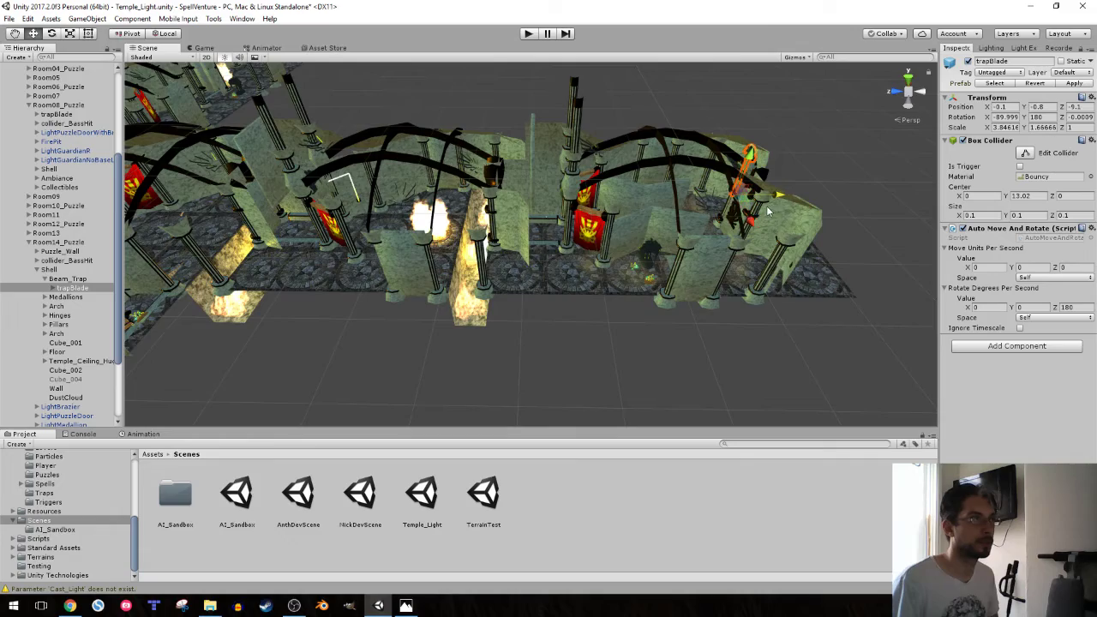
pyautogui.press('f')
pyautogui.moveTo(771, 208)
pyautogui.keyDown('alt'); pyautogui.mouseDown()
pyautogui.moveTo(618, 224)
pyautogui.moveTo(597, 125)
pyautogui.moveTo(550, 140)
pyautogui.mouseUp(); pyautogui.keyUp('alt')
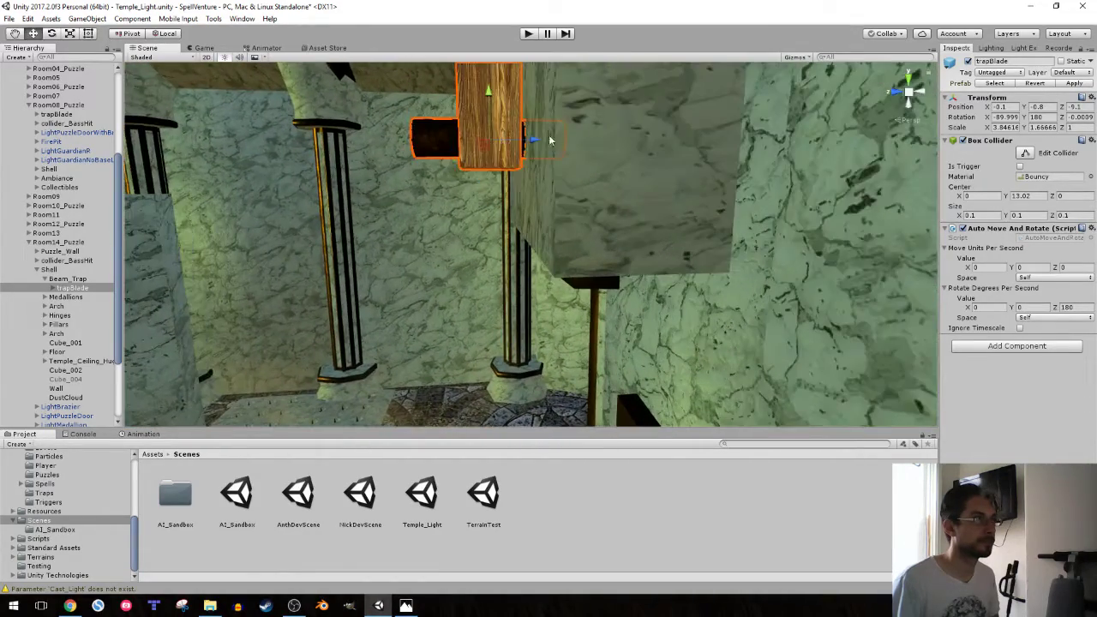
pyautogui.keyDown('alt'); pyautogui.moveTo(458, 188); pyautogui.dragTo(695, 138); pyautogui.keyUp('alt')
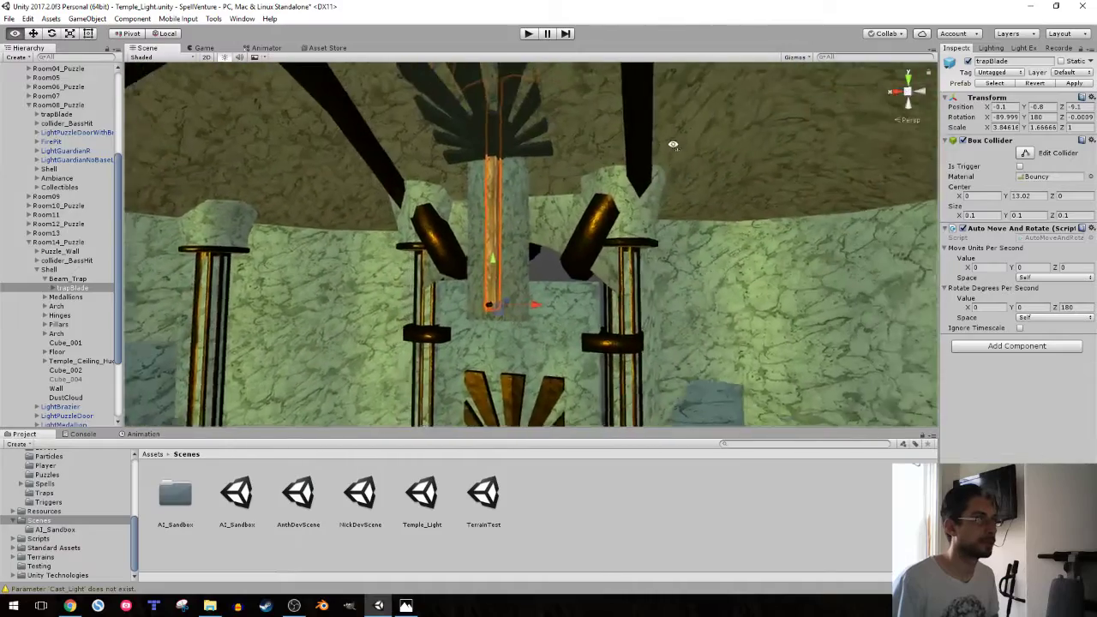
pyautogui.moveTo(694, 210); pyautogui.dragTo(694, 216, button='right')
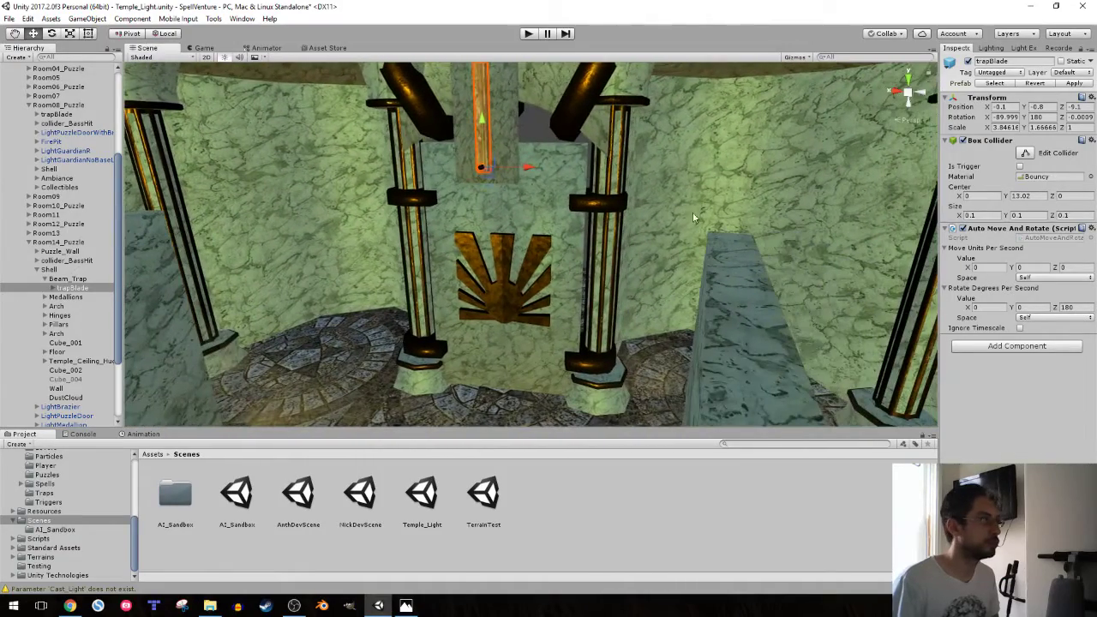
pyautogui.click(55, 242)
# - Collapse Room08_Puzzle and Area04_Wing_02, then move the Player toward Room14 at Z -367.5
pyautogui.scroll(5, 38, 257)
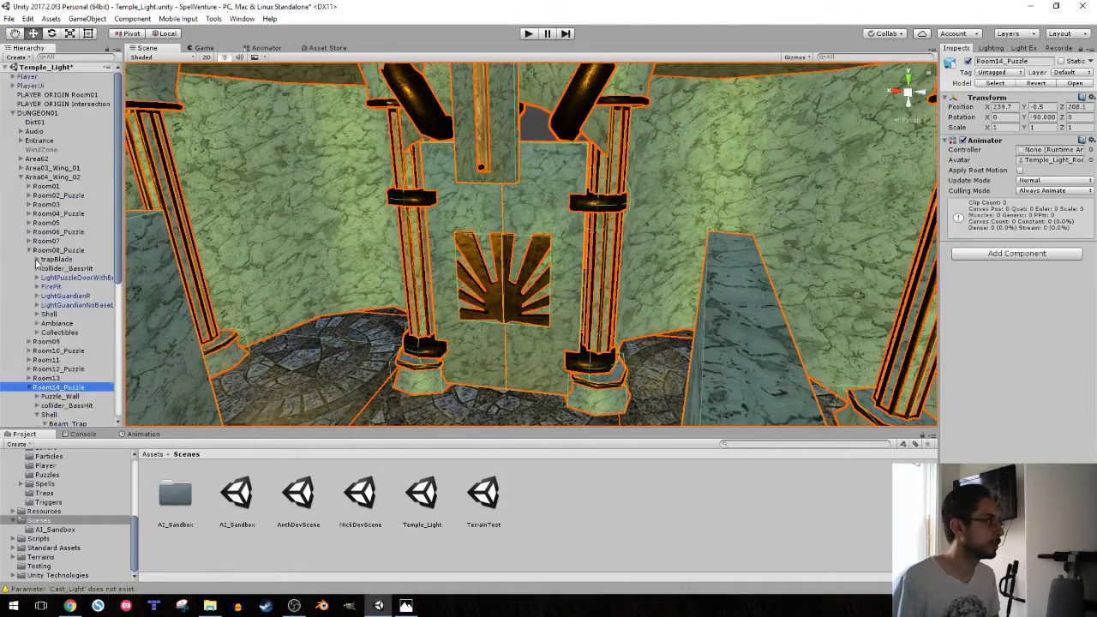
pyautogui.click(26, 249)
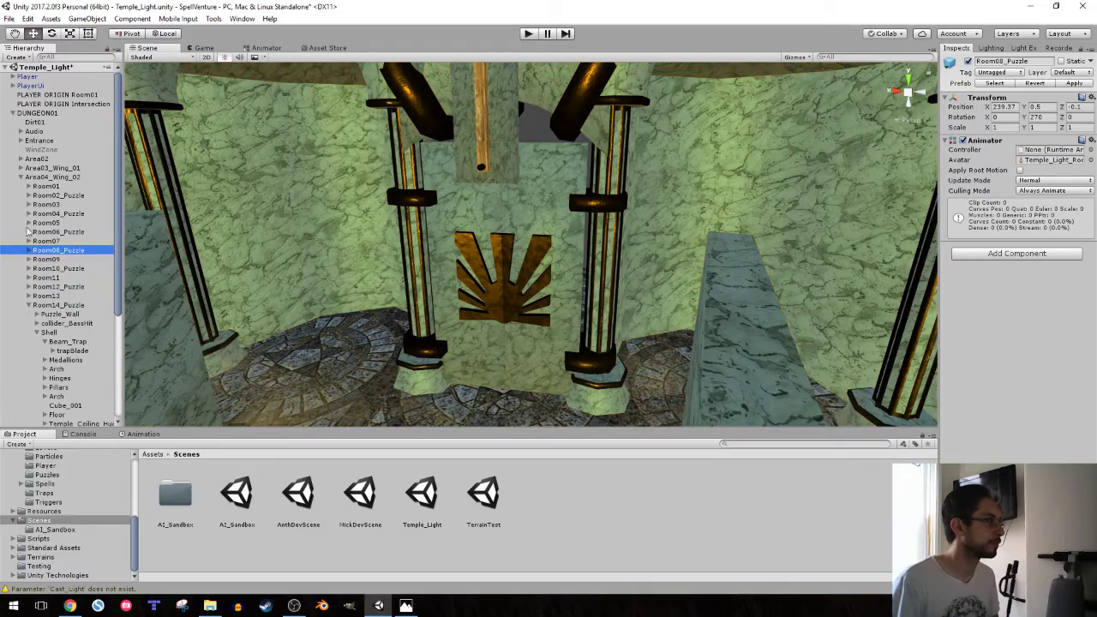
pyautogui.click(21, 177)
pyautogui.moveTo(395, 174)
pyautogui.mouseDown(button='right')
pyautogui.moveTo(118, 195)
pyautogui.moveTo(41, 120)
pyautogui.mouseUp(button='right')
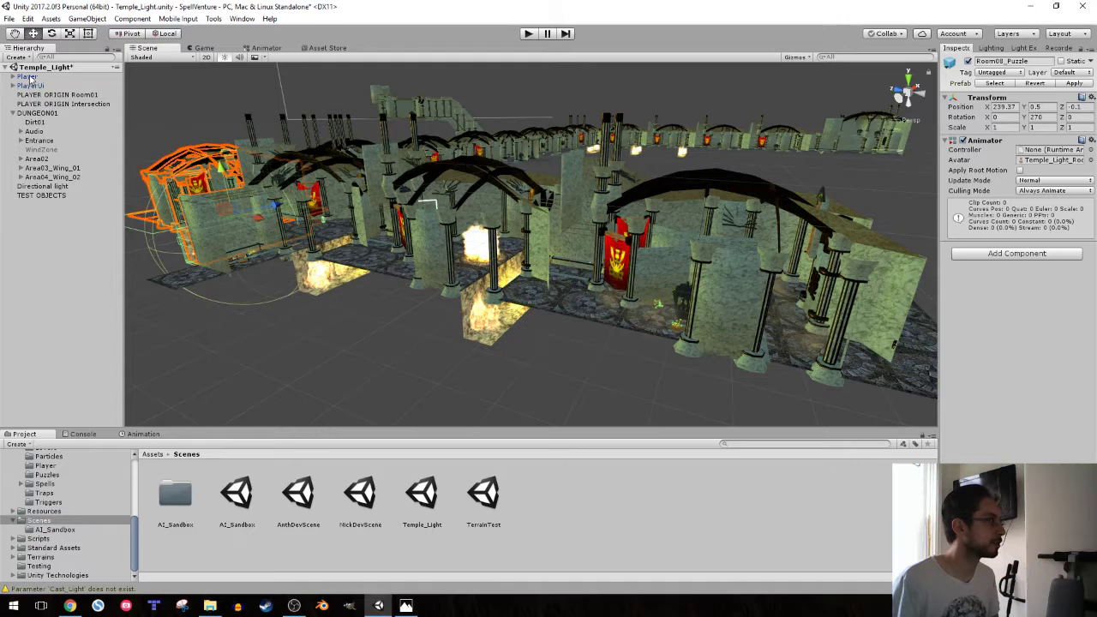
pyautogui.click(27, 77)
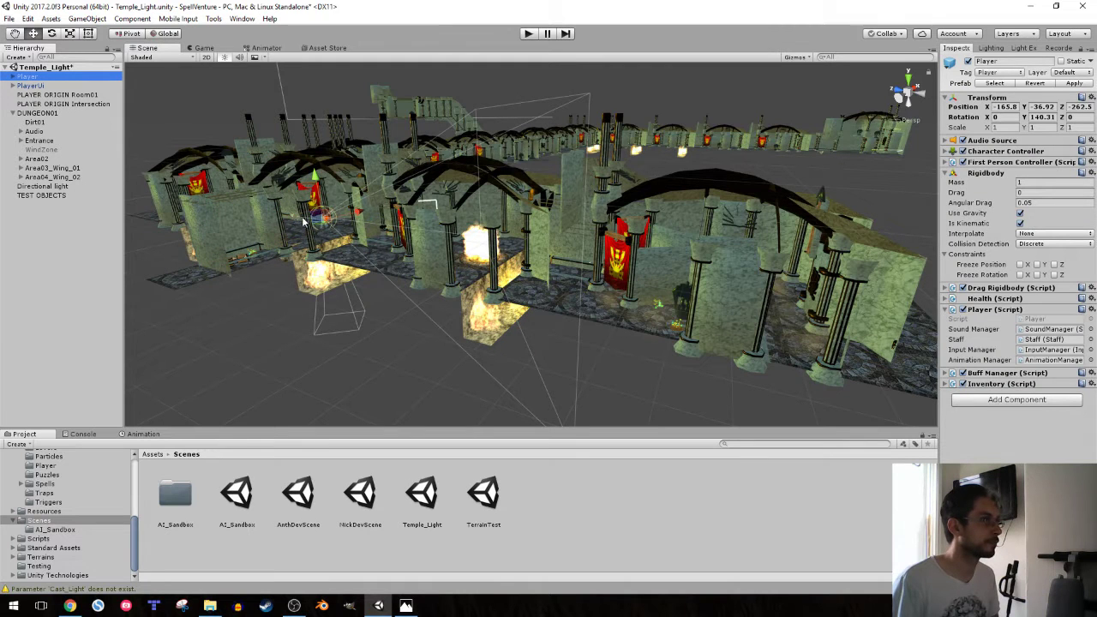
pyautogui.moveTo(349, 224); pyautogui.dragTo(463, 270)
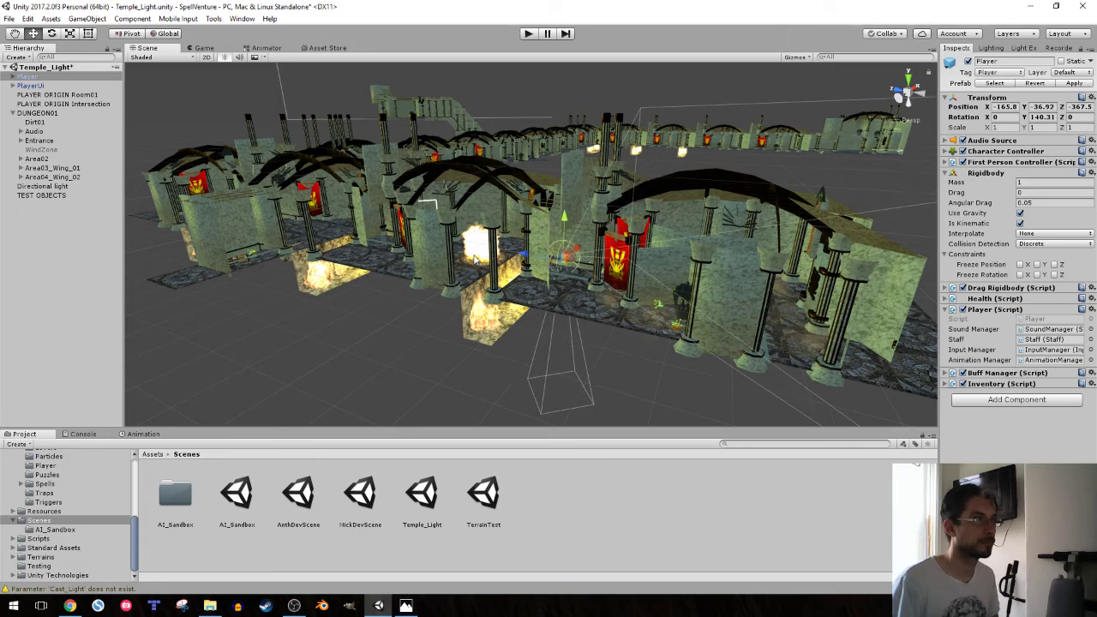
# - Frame the Player and playtest, casting the Light spell and walking near the pillar
pyautogui.press('f')
pyautogui.click(528, 34)
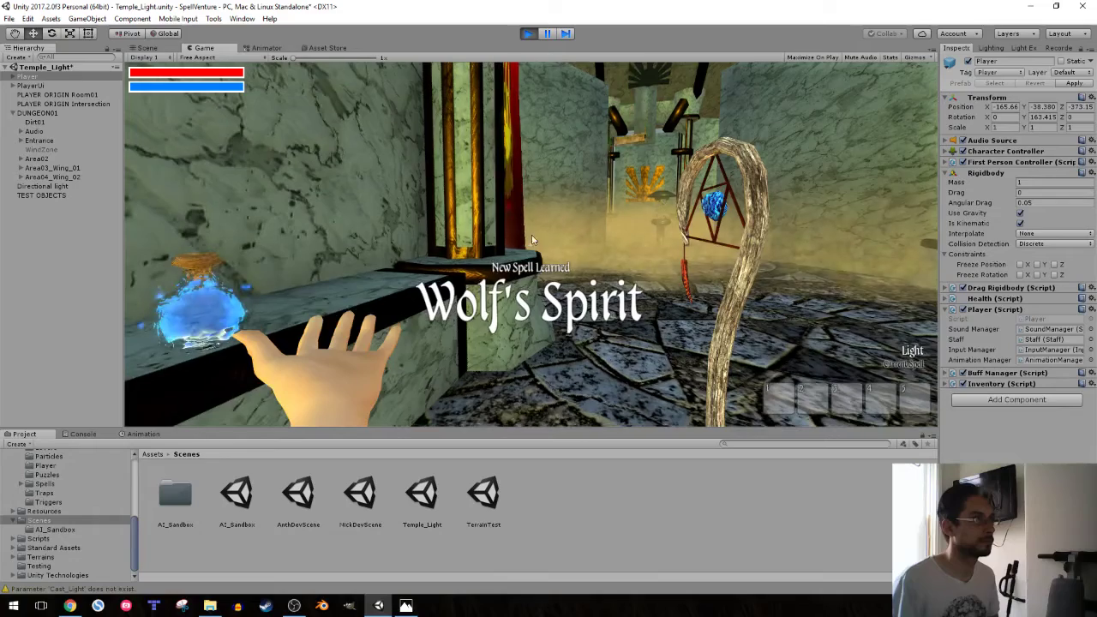
pyautogui.press('i')
pyautogui.press('i')
pyautogui.click(532, 235)
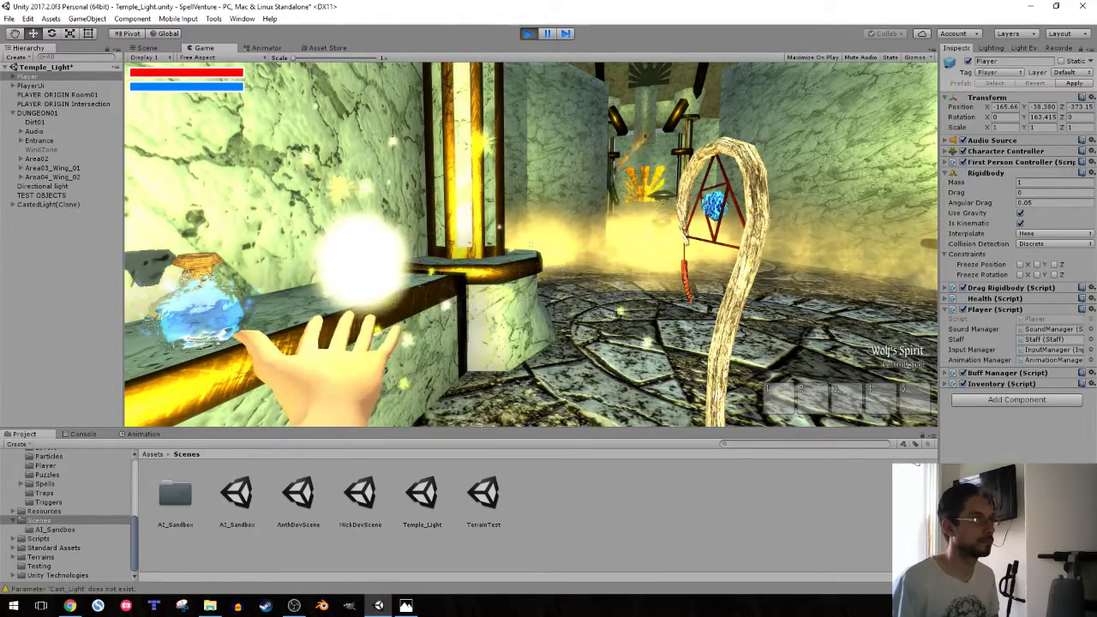
pyautogui.press('s')
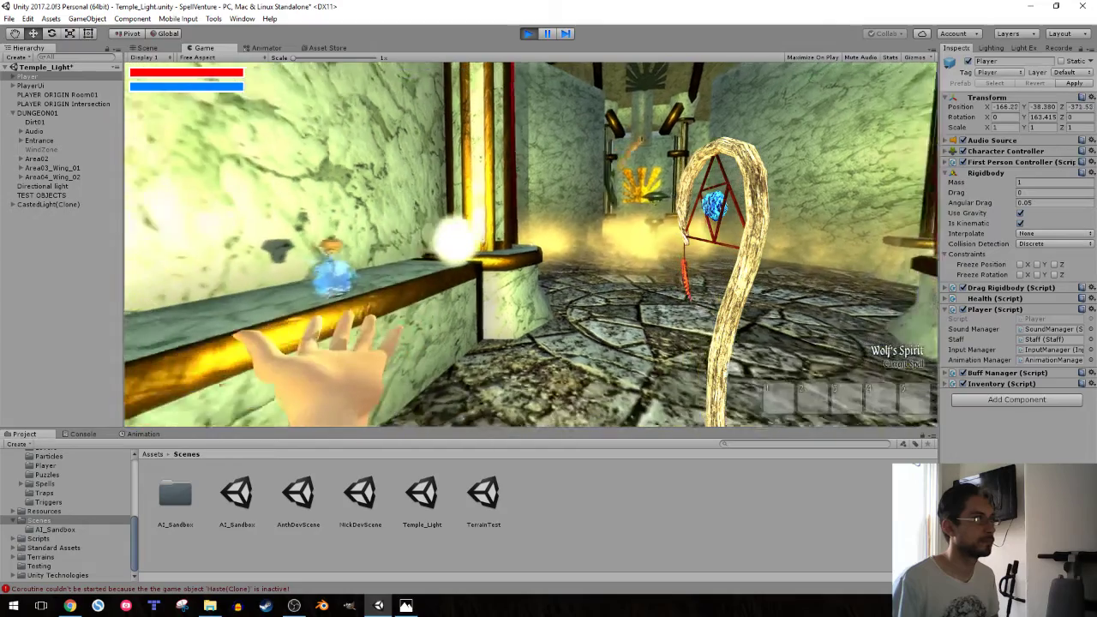
pyautogui.scroll(-1, 531, 234)
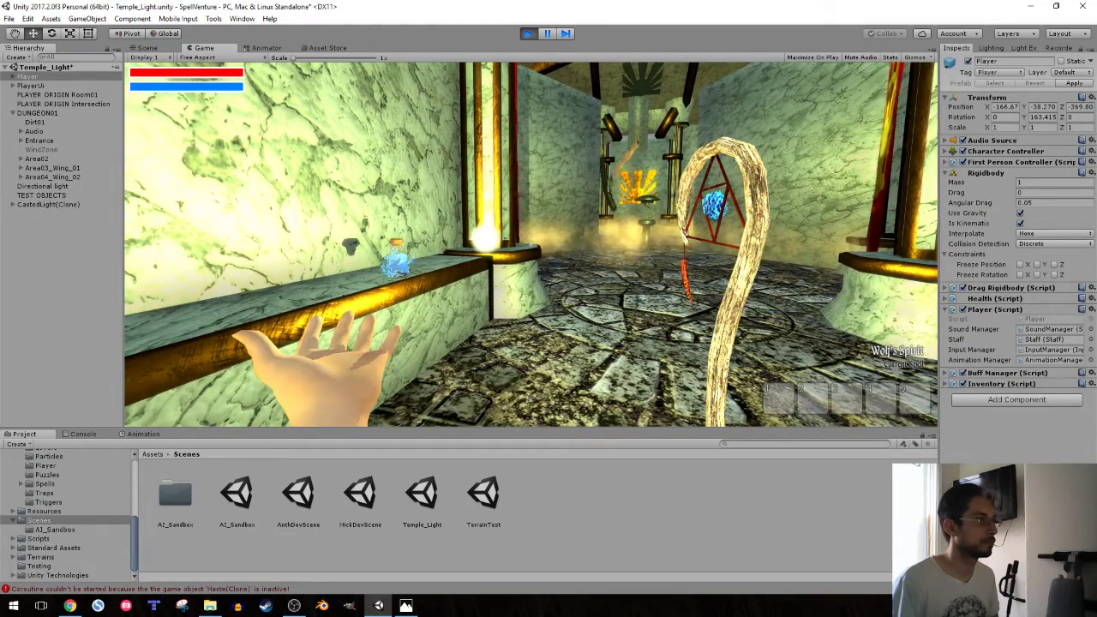
pyautogui.press('w')
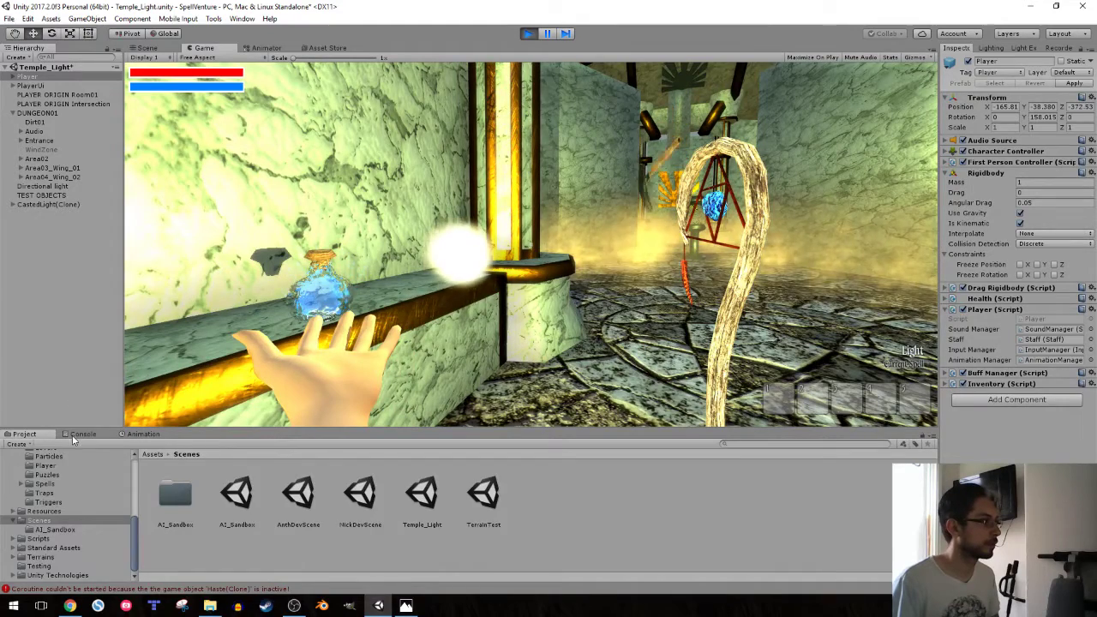
# - Inspect the Haste(Clone) coroutine error and the Spell Origin objects, then stop play mode
pyautogui.click(83, 434)
pyautogui.scroll(-1, 125, 484)
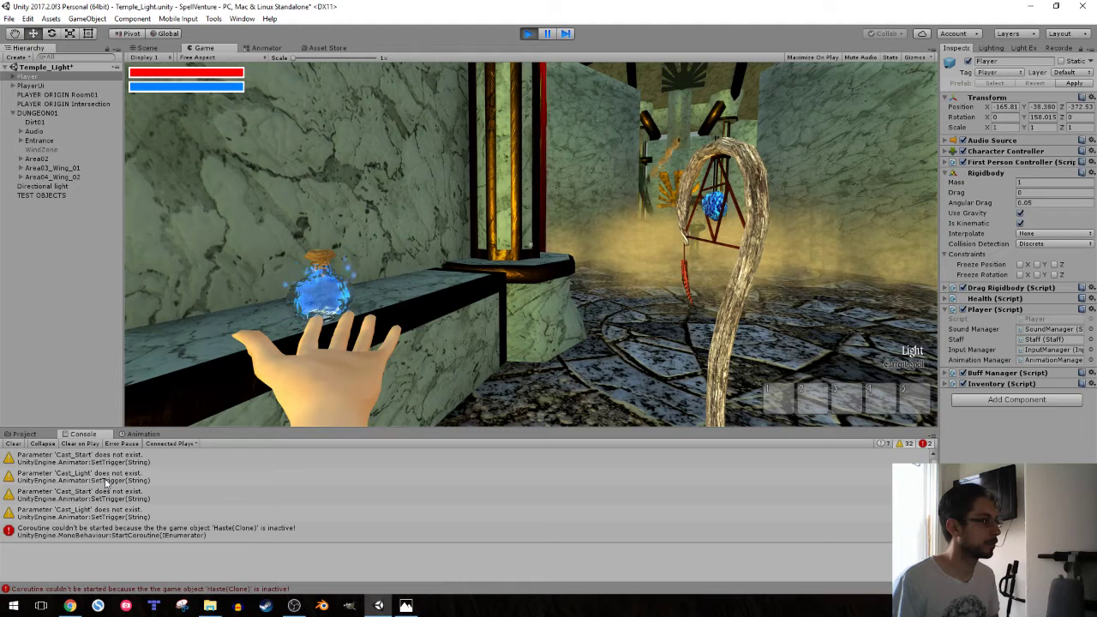
pyautogui.click(169, 531)
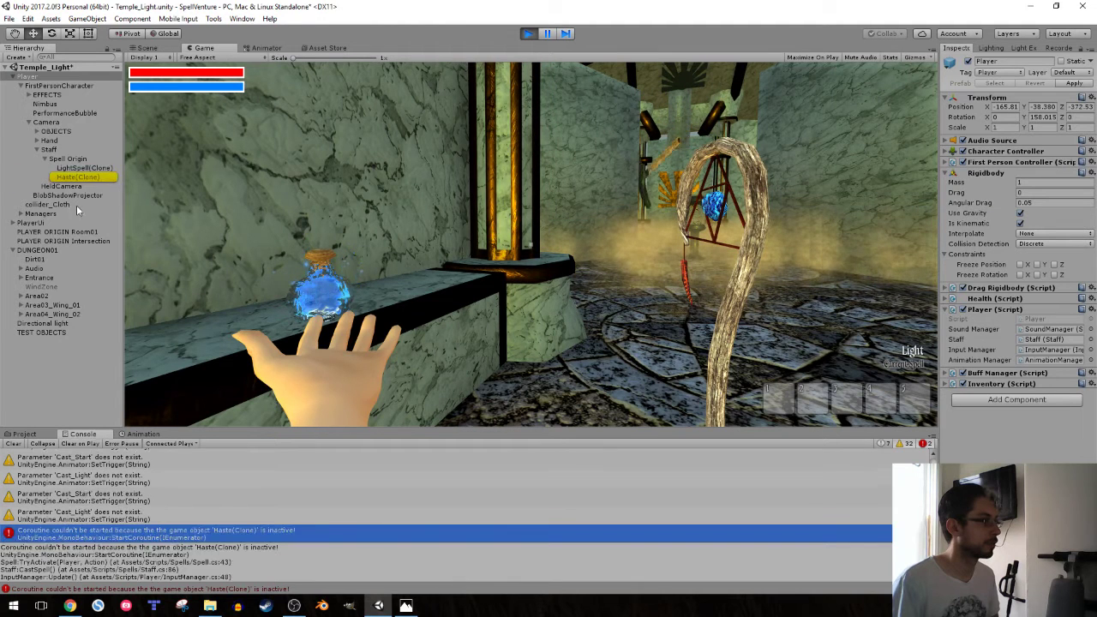
pyautogui.click(77, 177)
pyautogui.click(84, 168)
pyautogui.click(68, 158)
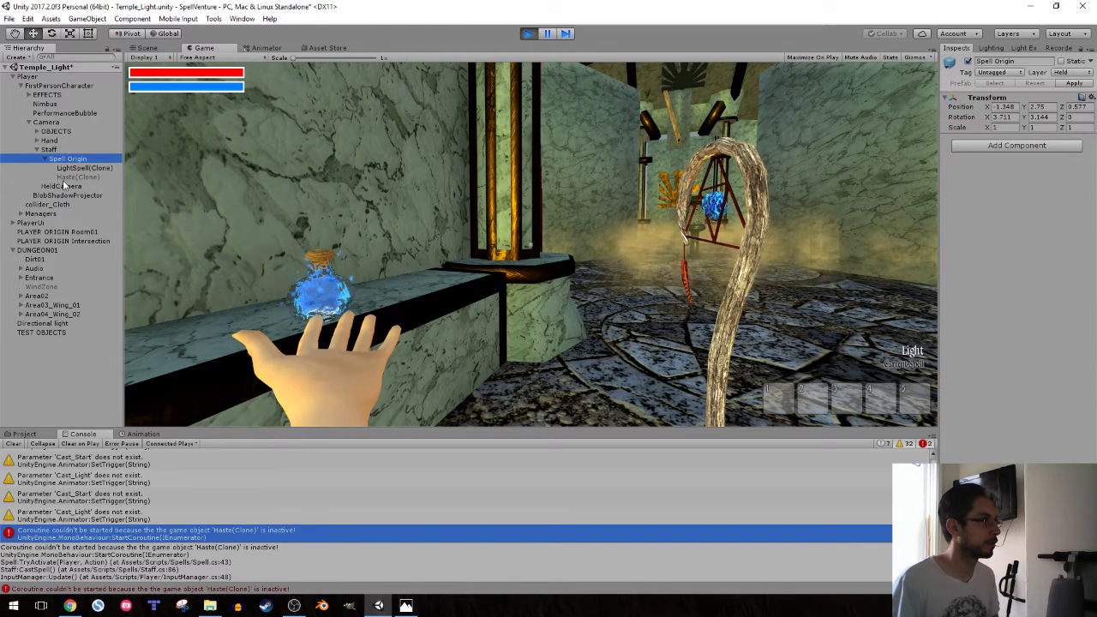
pyautogui.click(24, 434)
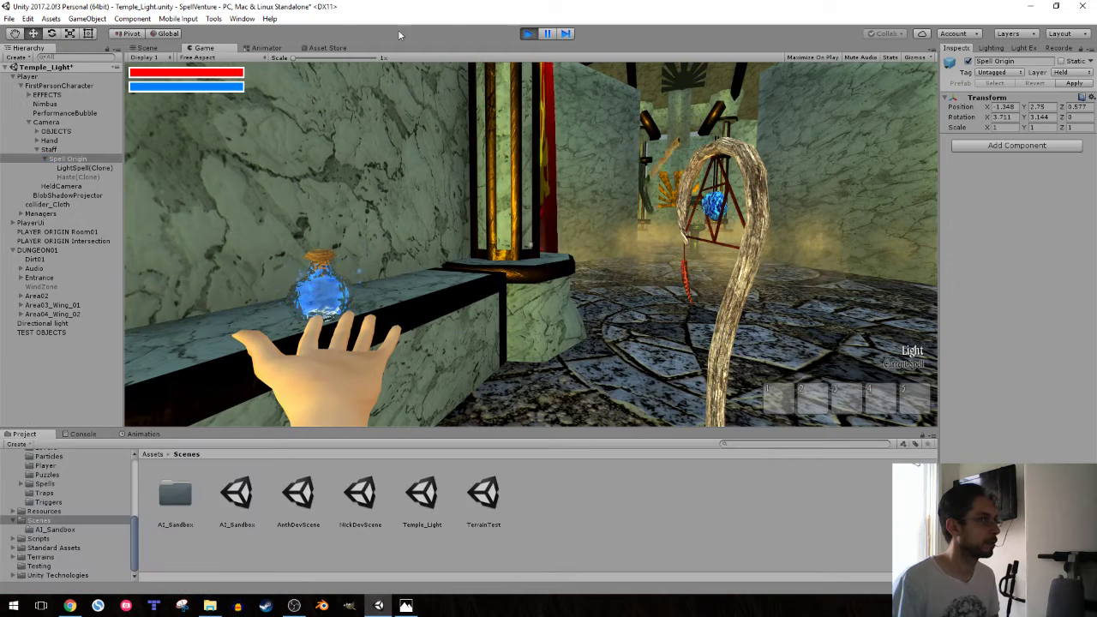
pyautogui.click(529, 34)
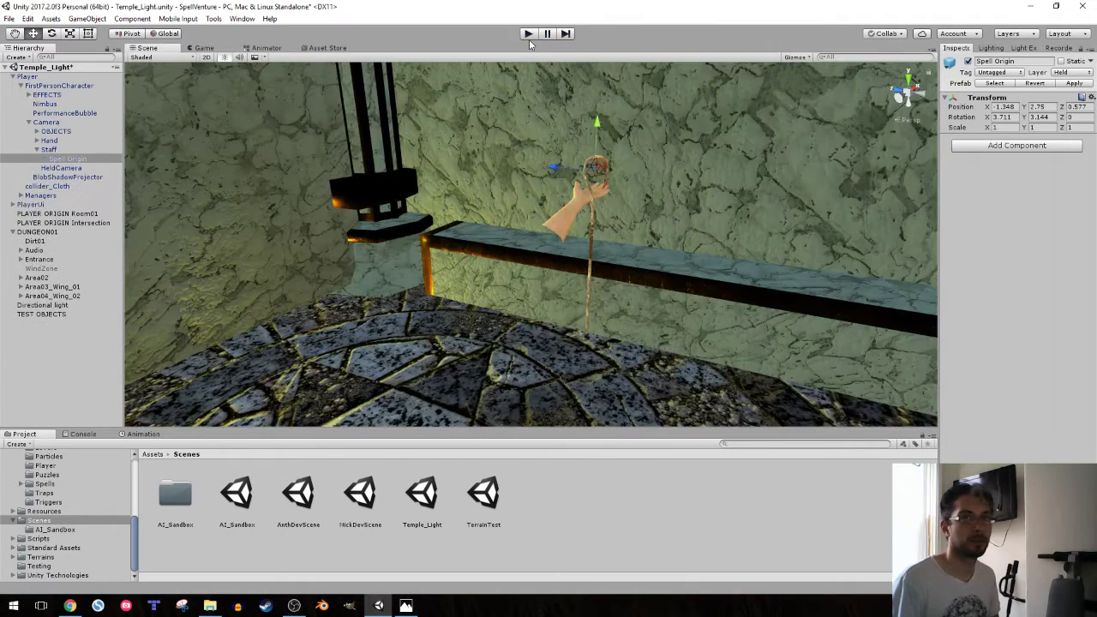
# - Playtest again: collect the mana potion, walk up to the sun-emblem pillars, then stop
pyautogui.click(529, 35)
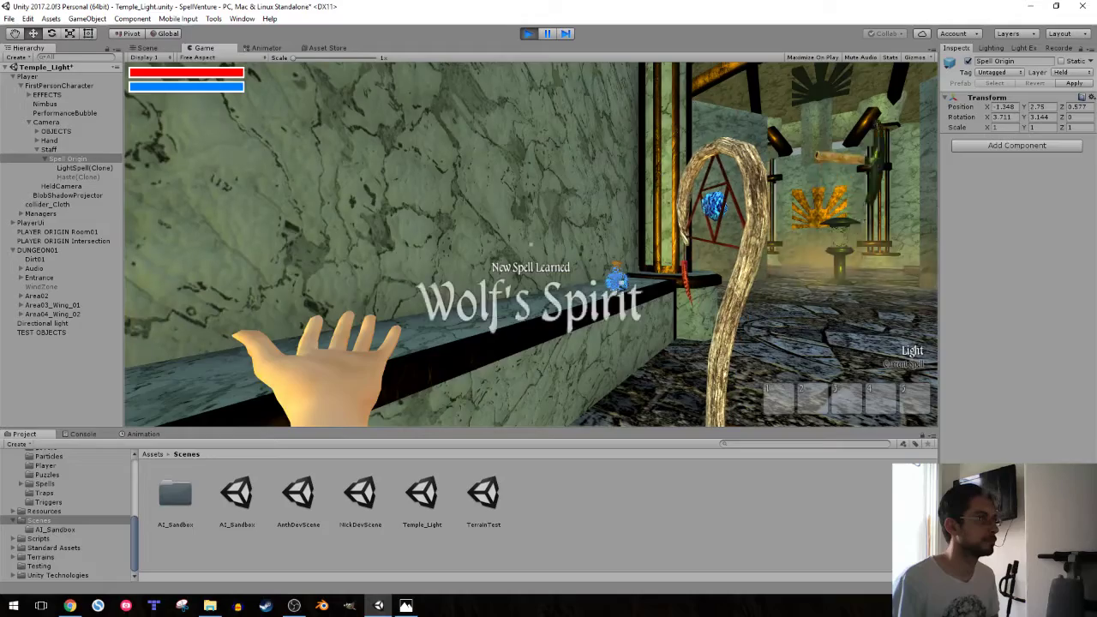
pyautogui.press('w')
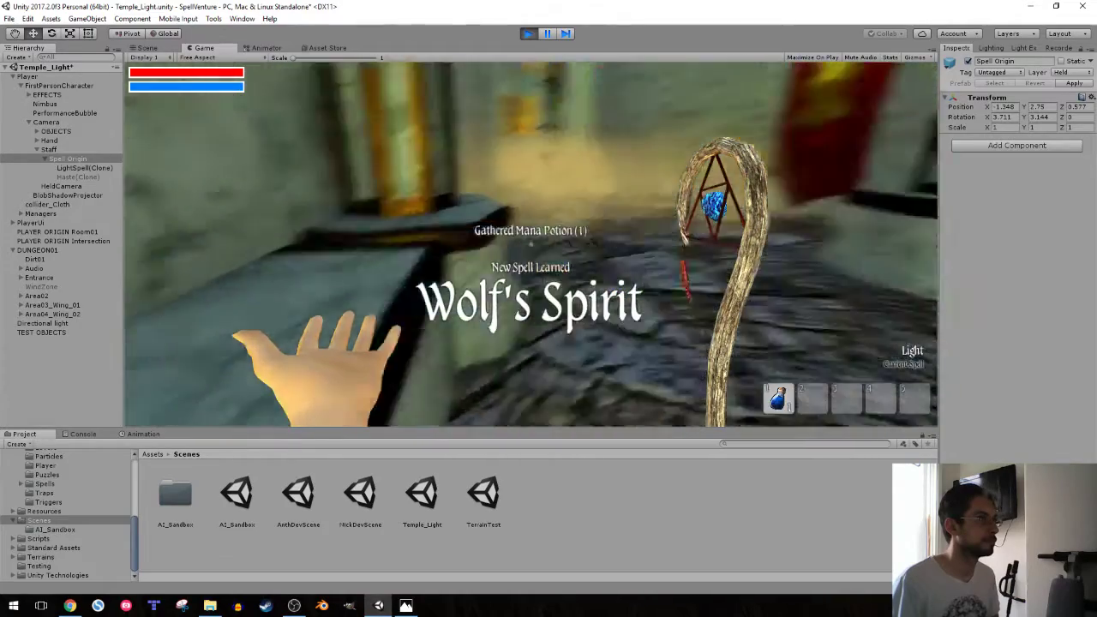
pyautogui.press('w')
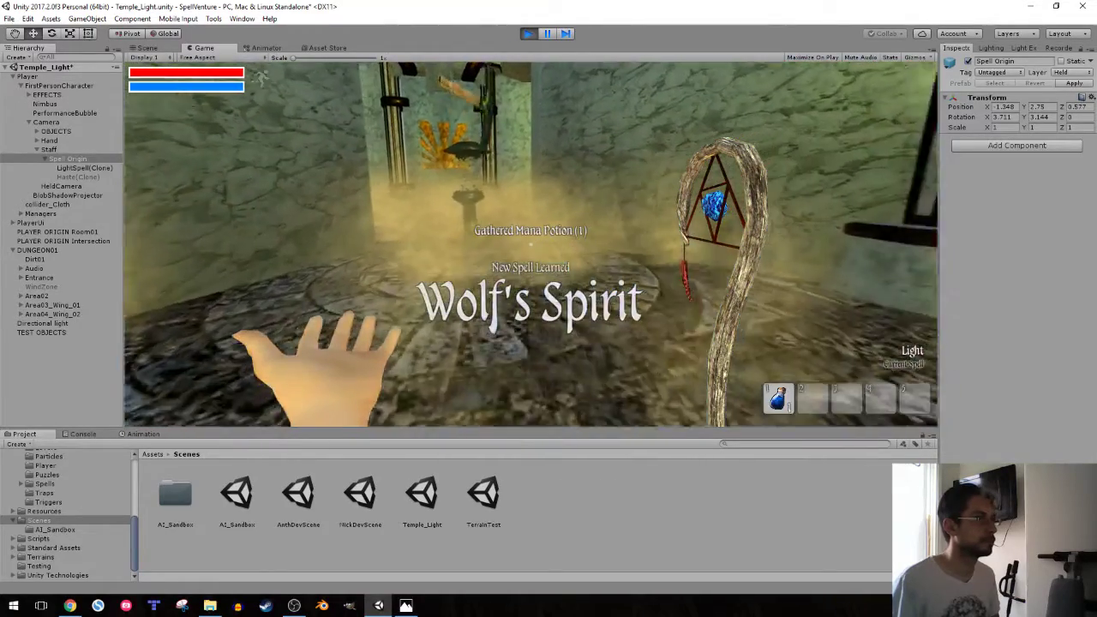
pyautogui.press('w')
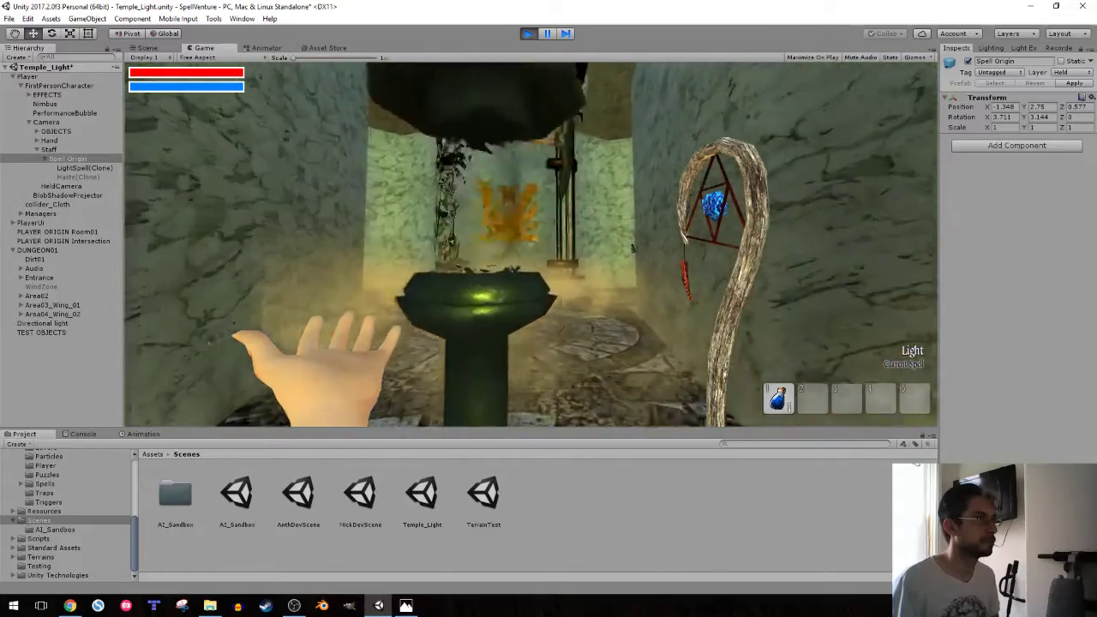
pyautogui.press('w')
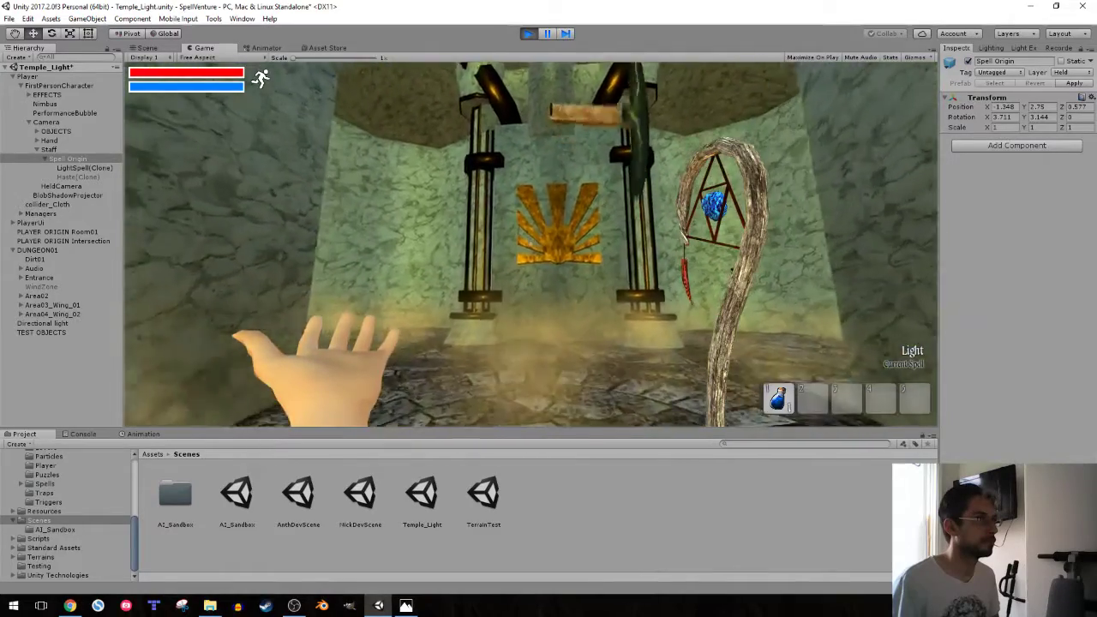
pyautogui.press('w')
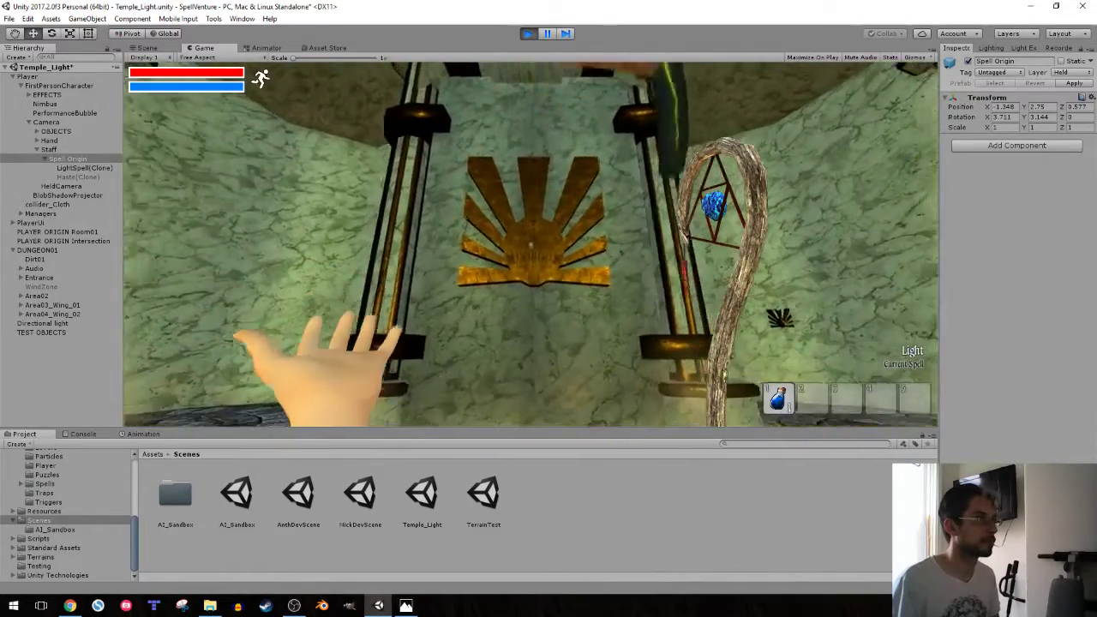
pyautogui.hotkey('ctrl', 'p')
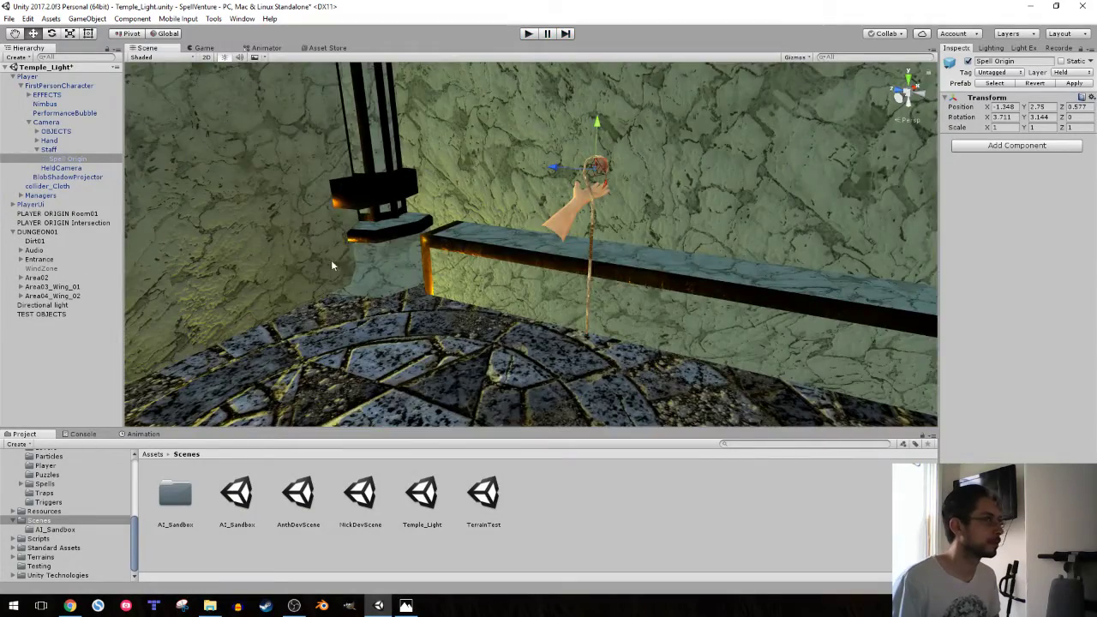
pyautogui.moveTo(331, 259)
pyautogui.mouseDown(button='right')
pyautogui.moveTo(728, 144)
pyautogui.moveTo(555, 154)
pyautogui.mouseUp(button='right')
pyautogui.press('w')
pyautogui.click(542, 160)
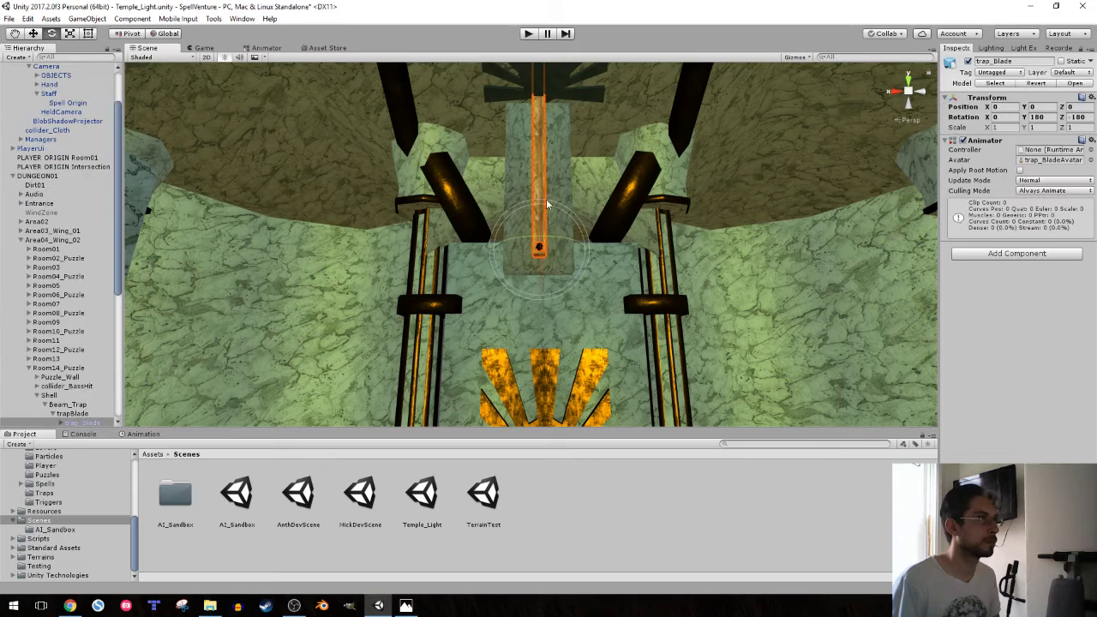
pyautogui.moveTo(562, 283); pyautogui.dragTo(712, 236)
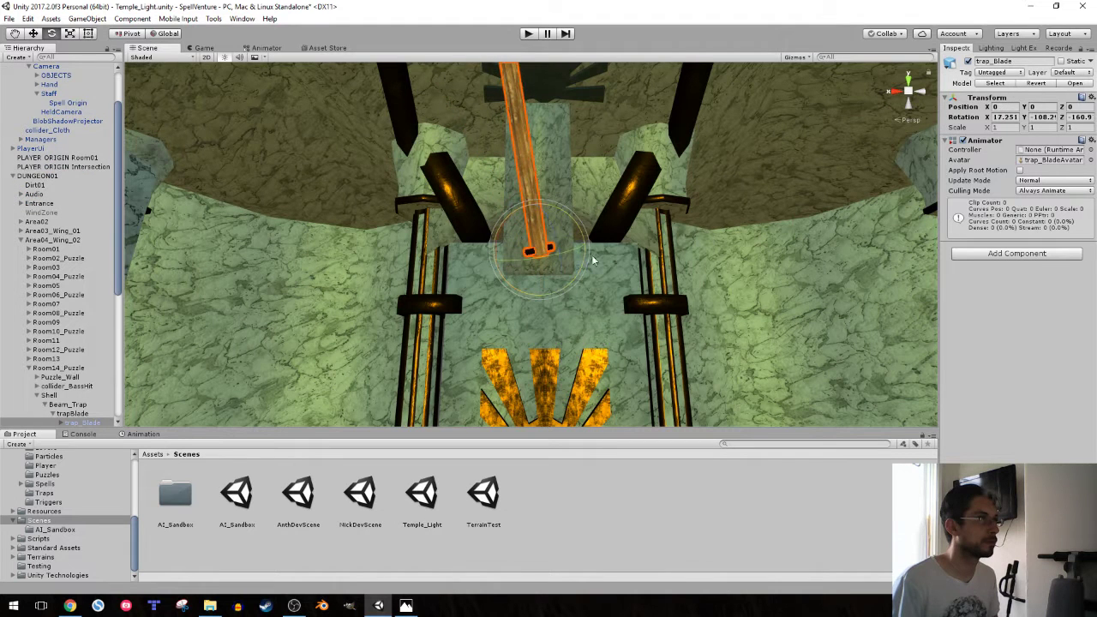
pyautogui.hotkey('ctrl', 'z')
pyautogui.moveTo(523, 291); pyautogui.dragTo(752, 316)
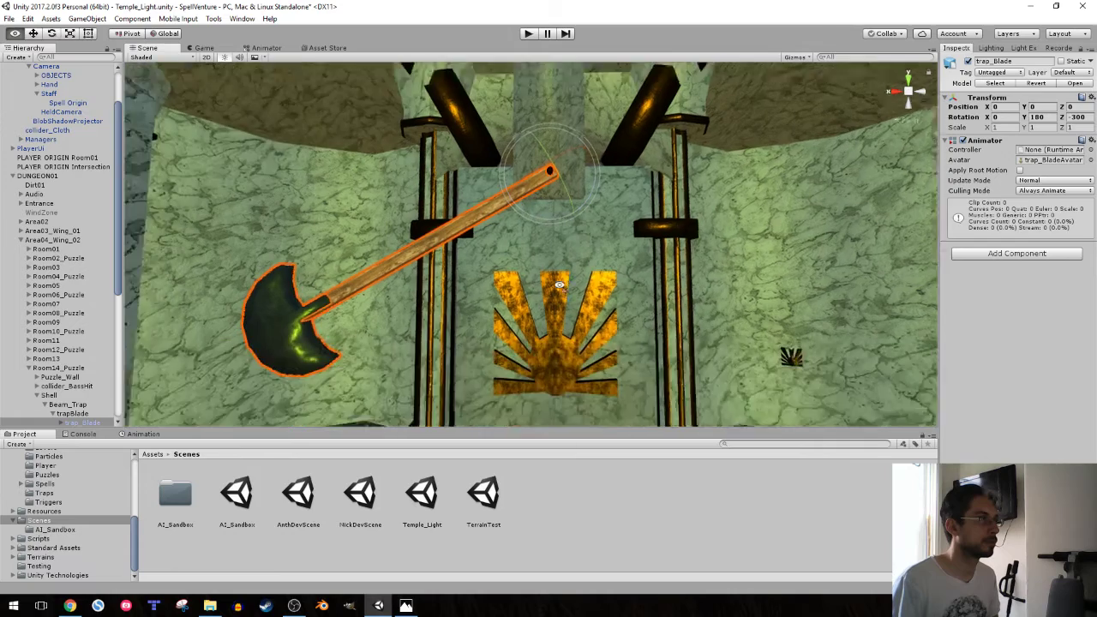
pyautogui.moveTo(720, 328)
pyautogui.mouseDown(button='right')
pyautogui.moveTo(566, 297)
pyautogui.moveTo(504, 232)
pyautogui.mouseUp(button='right')
pyautogui.moveTo(514, 210); pyautogui.dragTo(494, 237)
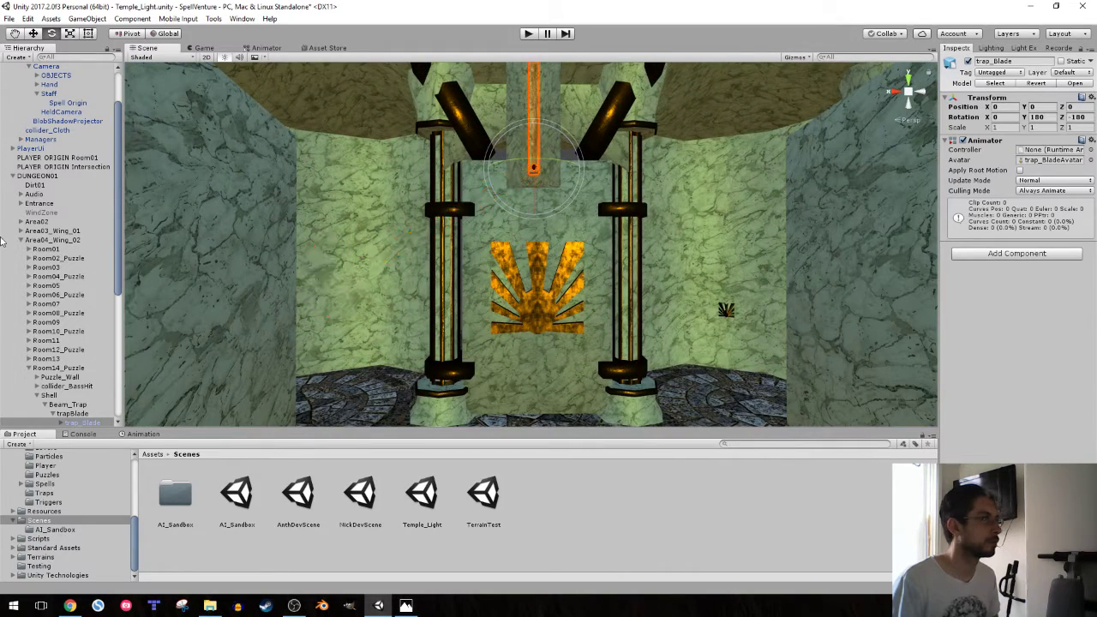
pyautogui.scroll(-3, 77, 309)
pyautogui.scroll(-2, 83, 320)
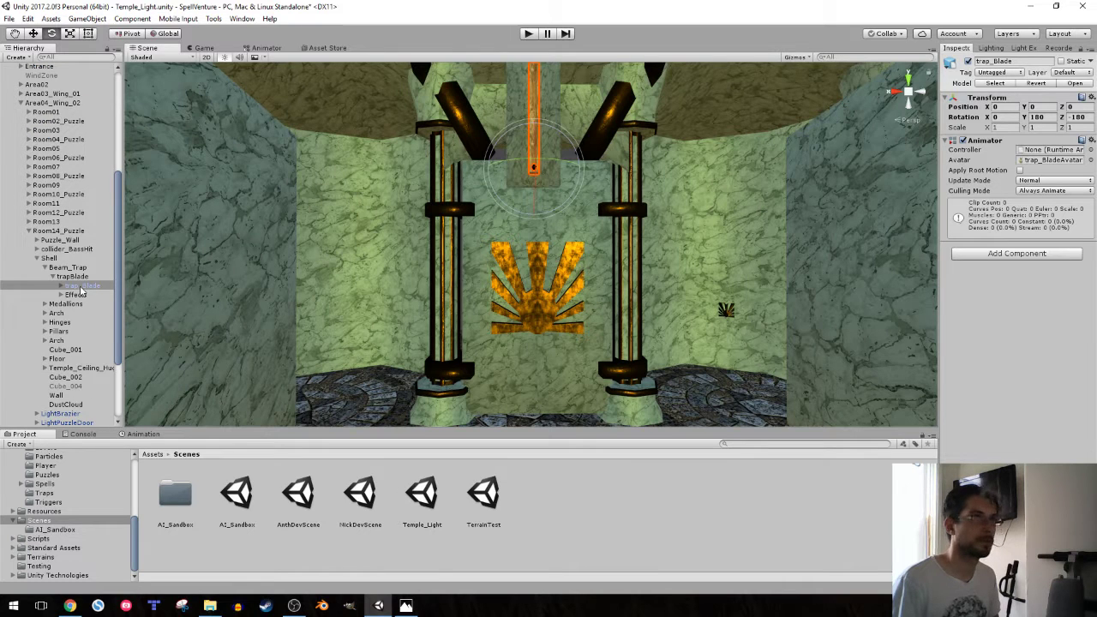
# - Compare Room14's trapBlade with the working trapBlade in Room08
pyautogui.click(63, 278)
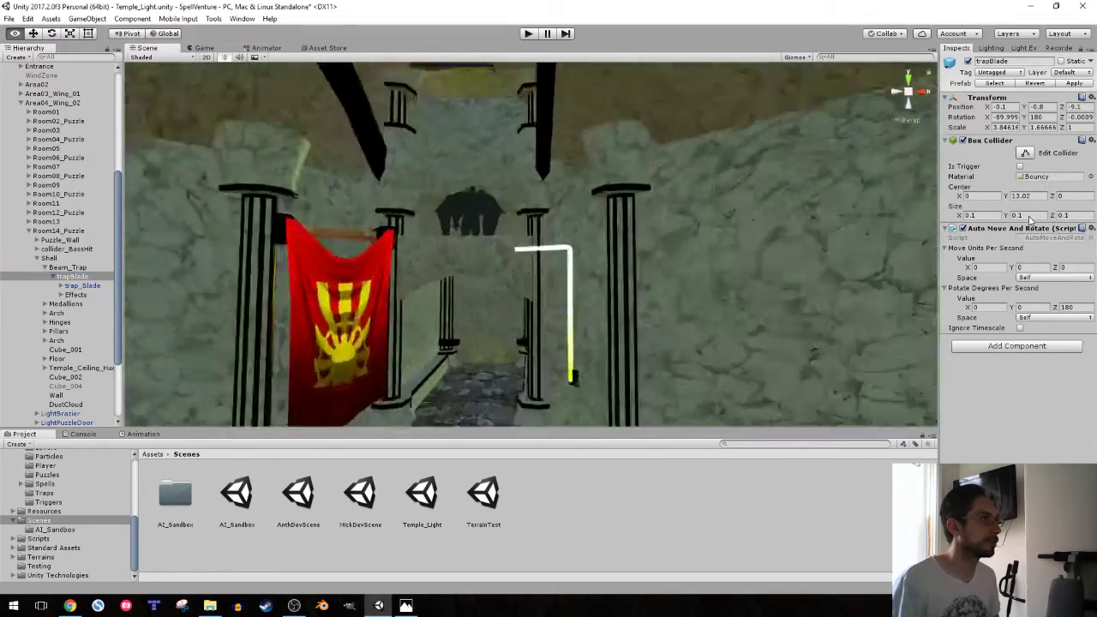
pyautogui.moveTo(543, 226)
pyautogui.mouseDown(button='right')
pyautogui.moveTo(27, 224)
pyautogui.moveTo(482, 229)
pyautogui.moveTo(471, 196)
pyautogui.moveTo(426, 179)
pyautogui.moveTo(471, 257)
pyautogui.moveTo(386, 222)
pyautogui.mouseUp(button='right')
pyautogui.click(427, 180)
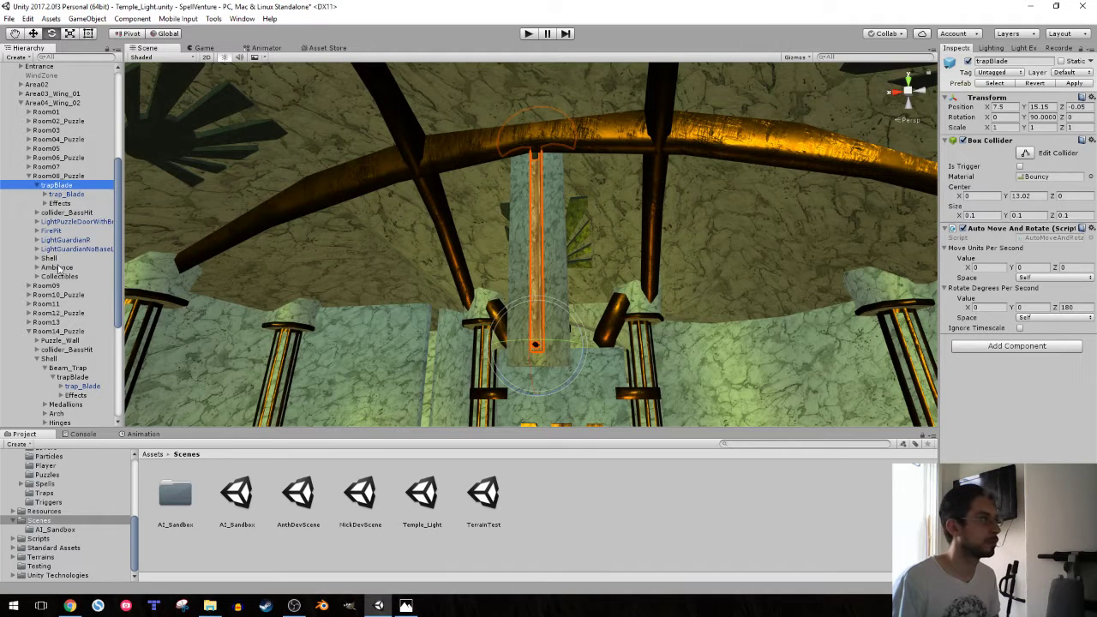
pyautogui.scroll(-3, 59, 270)
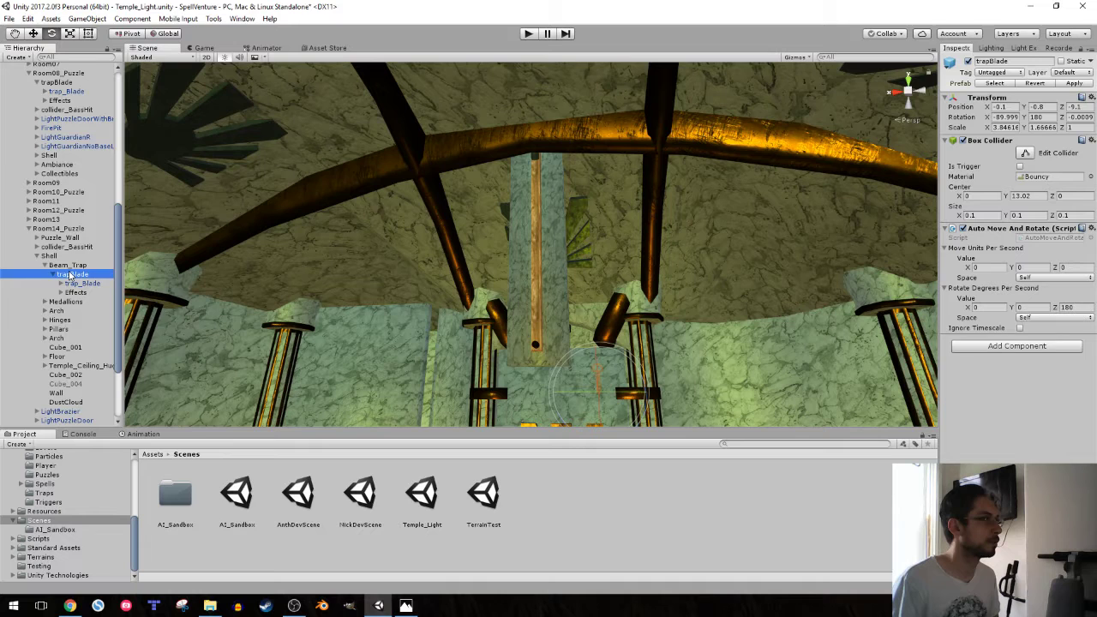
pyautogui.scroll(1, 72, 274)
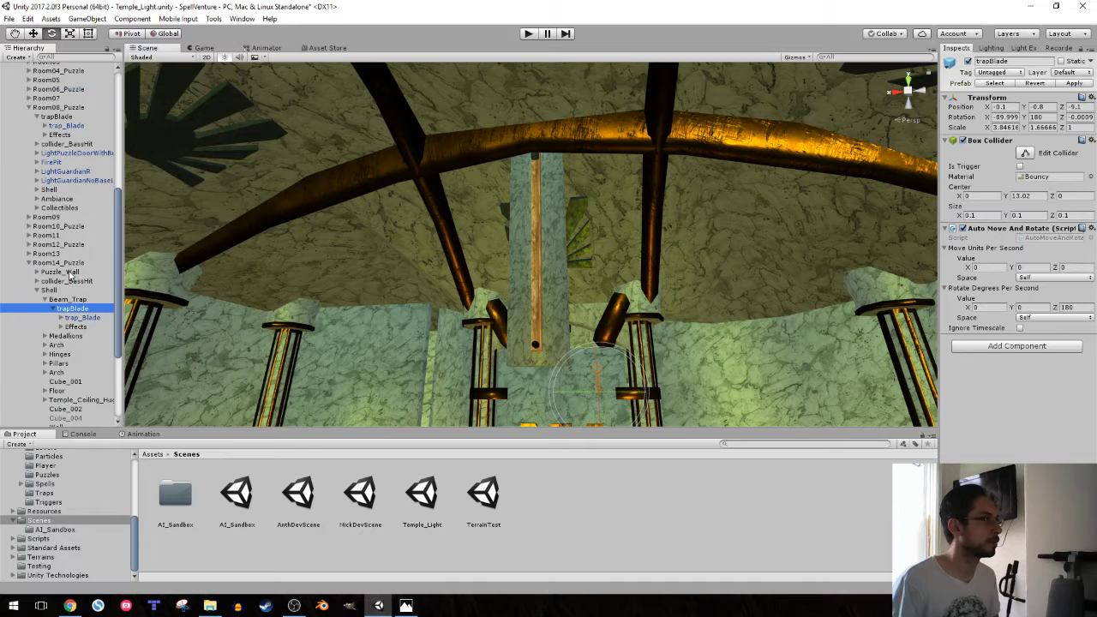
pyautogui.click(56, 117)
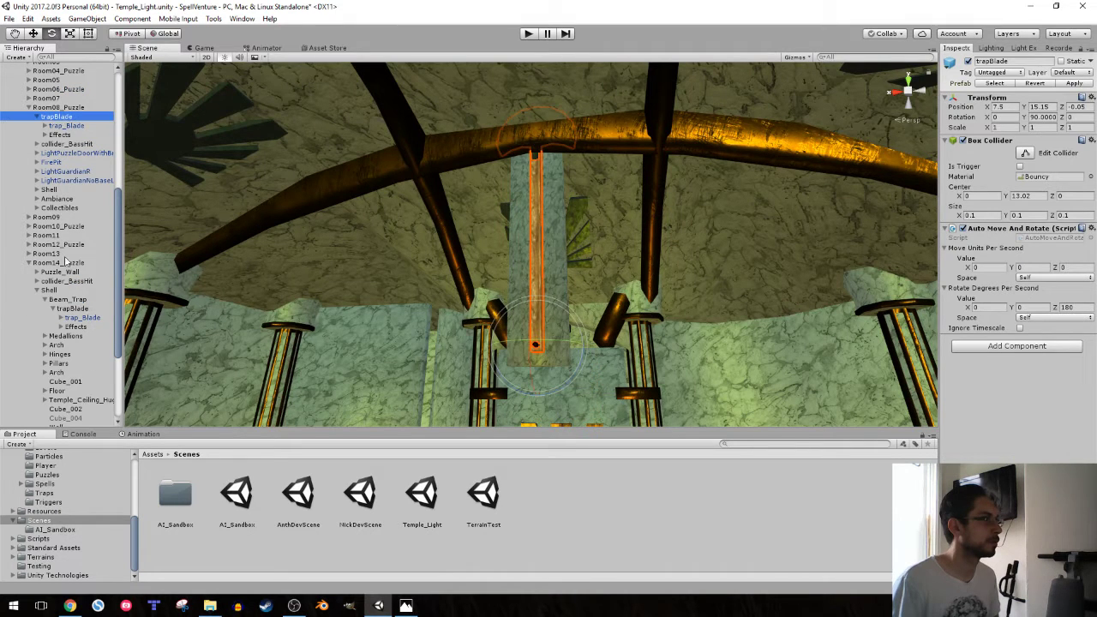
# - Move Room14's trapBlade out of Beam_Trap to sit directly under Room14_Puzzle
pyautogui.doubleClick(74, 300)
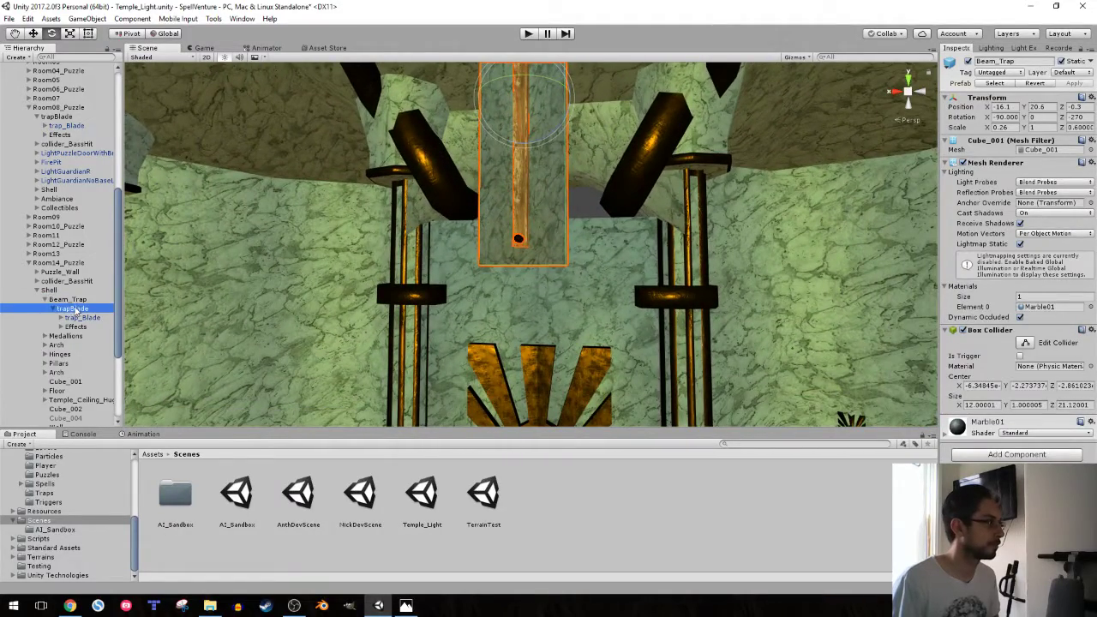
pyautogui.click(73, 308)
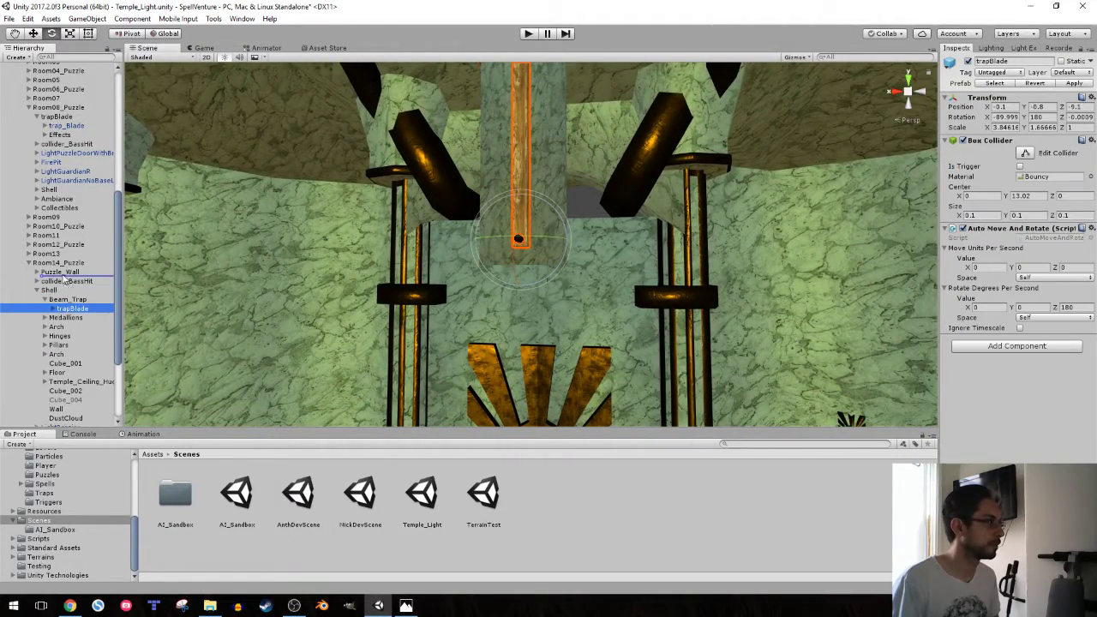
pyautogui.moveTo(65, 274); pyautogui.dragTo(55, 277)
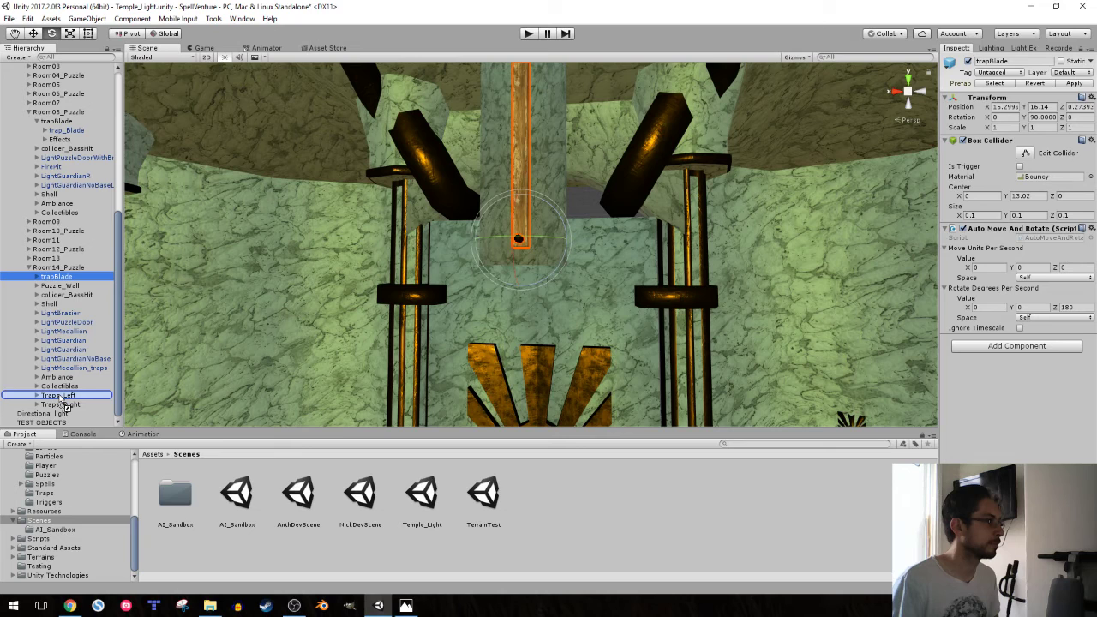
pyautogui.moveTo(64, 399); pyautogui.dragTo(52, 395)
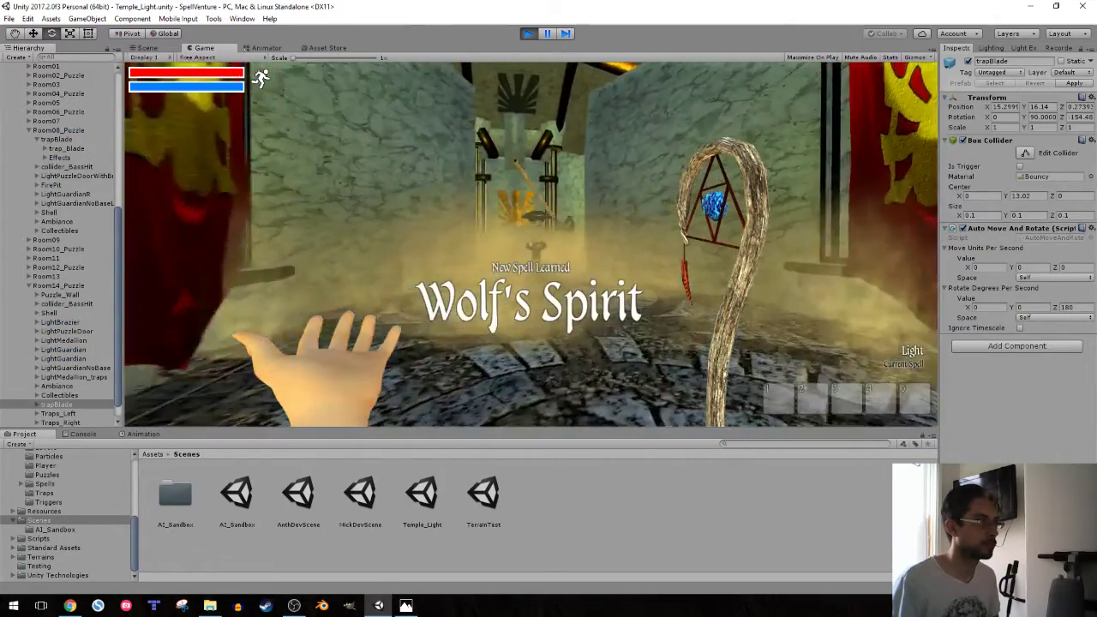
# - Walk through the room casting the light spell, gather the mushroom, then stop playing
pyautogui.press('w')
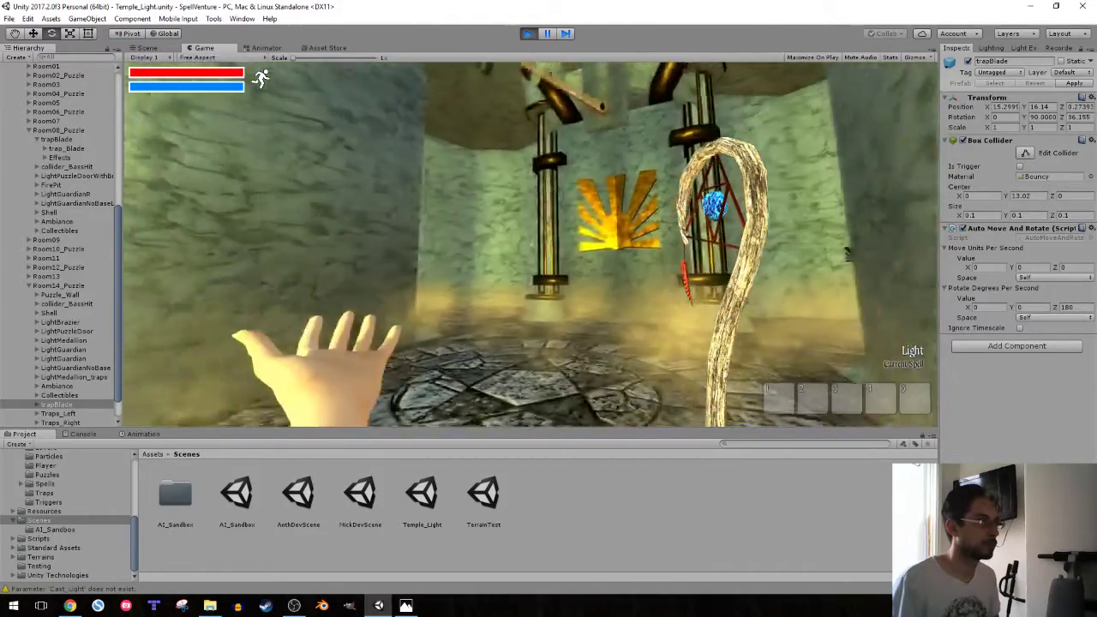
pyautogui.click(531, 244)
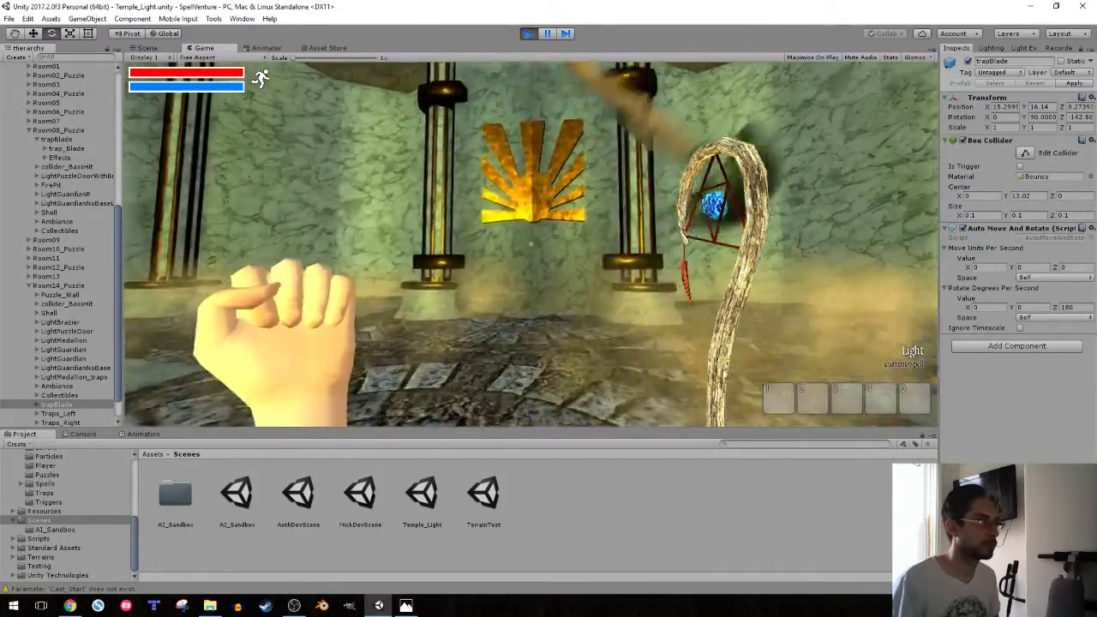
pyautogui.press('w')
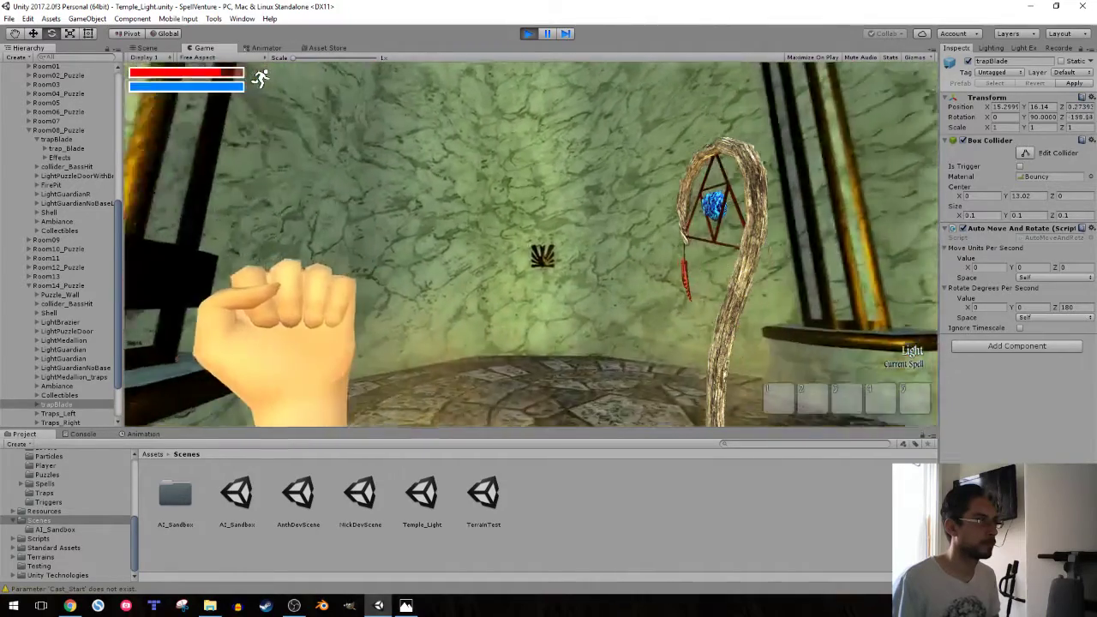
pyautogui.click(541, 255)
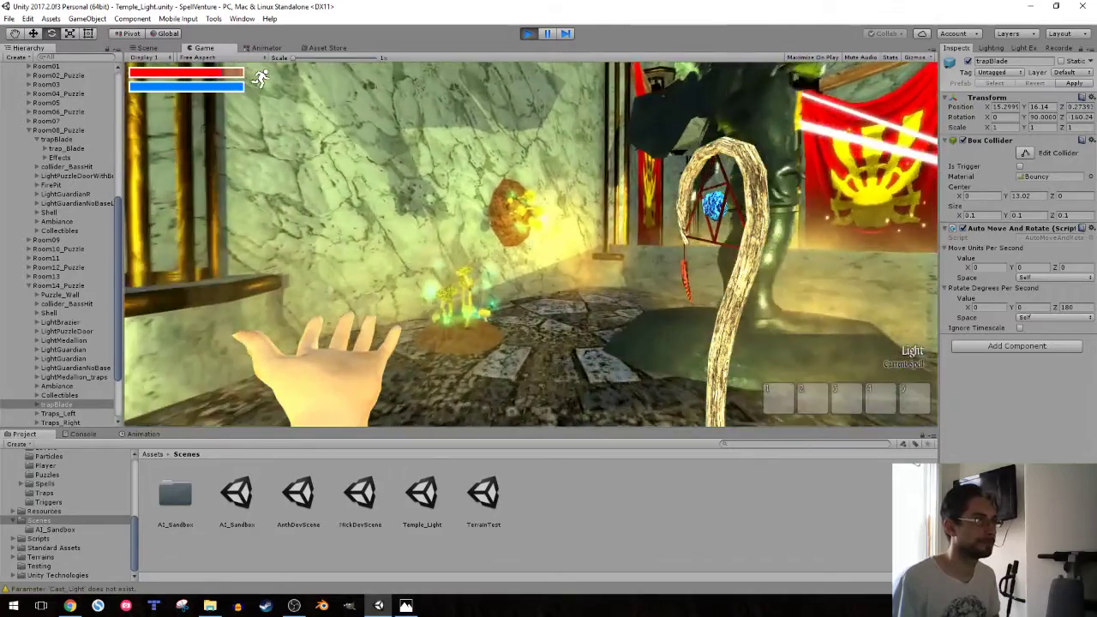
pyautogui.press('w')
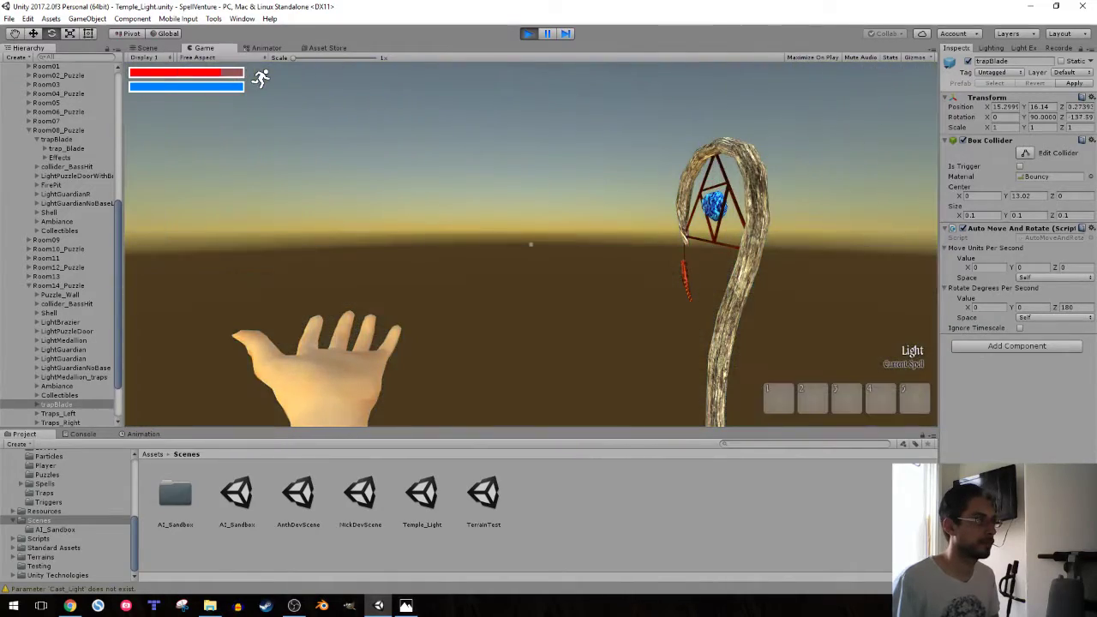
pyautogui.click(528, 34)
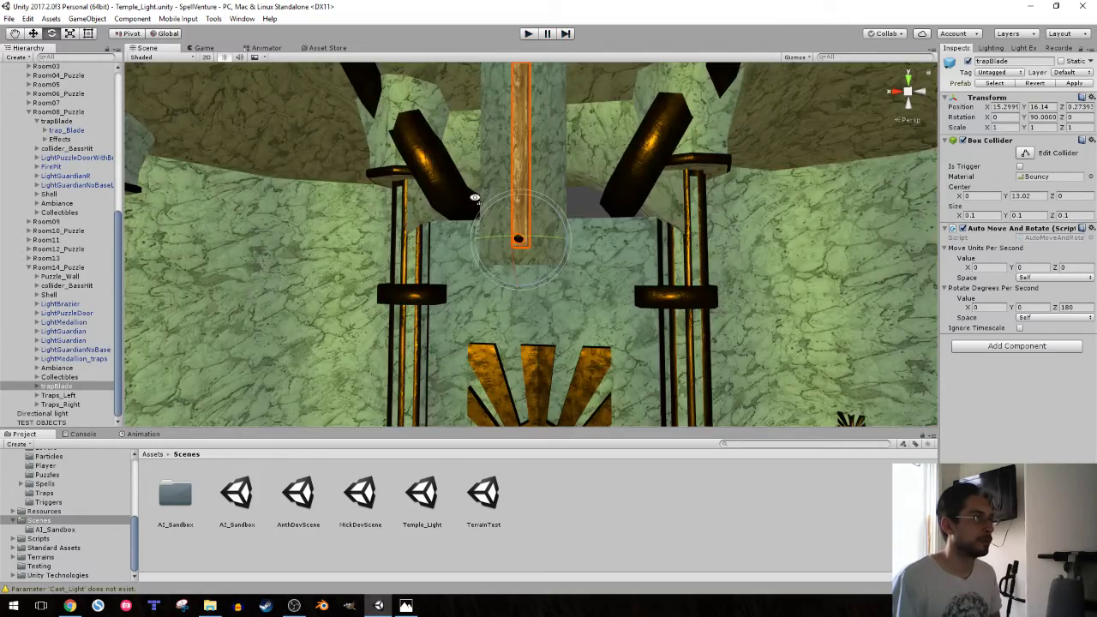
# - Collapse Room08_Puzzle and Room14_Puzzle, orbit around Room14, and view the level-design sketch in Photos
pyautogui.moveTo(474, 198)
pyautogui.mouseDown(button='right')
pyautogui.moveTo(203, 264)
pyautogui.moveTo(296, 271)
pyautogui.mouseUp(button='right')
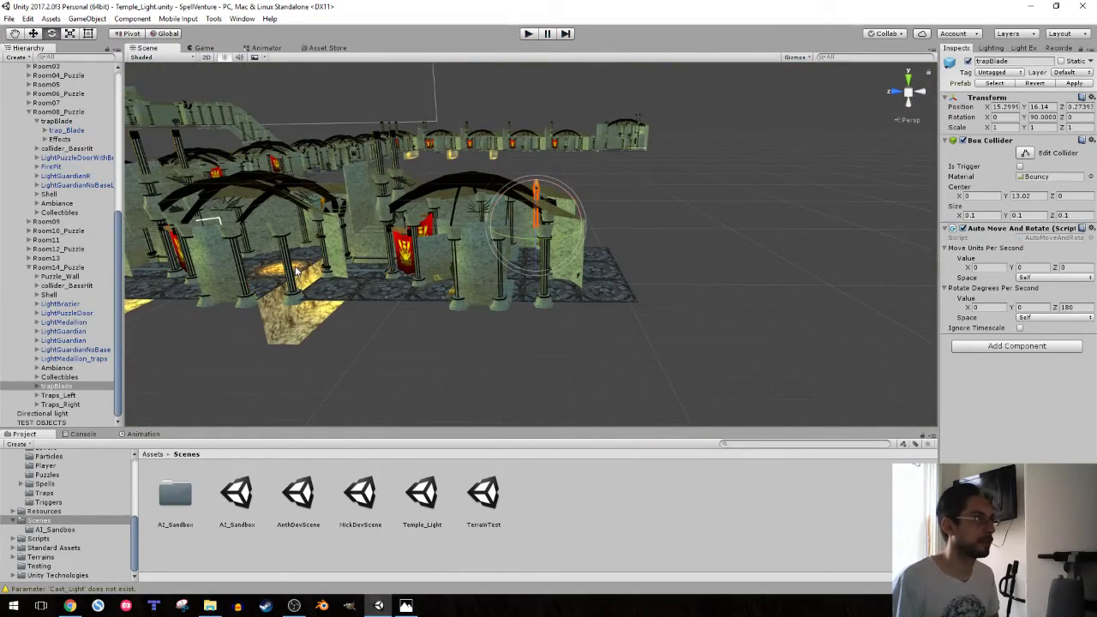
pyautogui.click(476, 325)
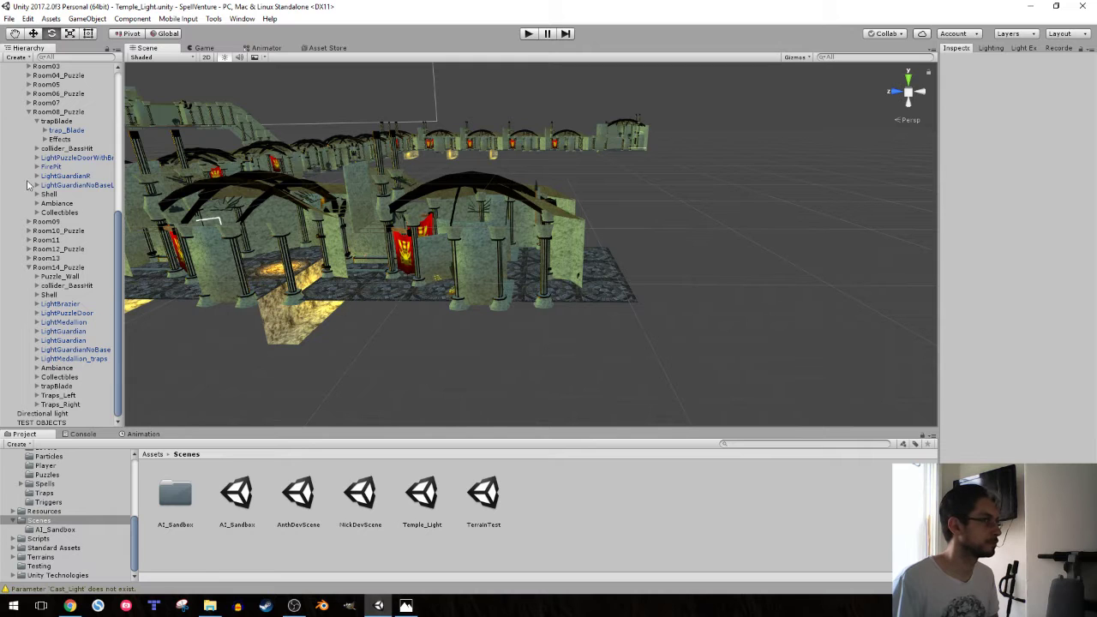
pyautogui.click(28, 131)
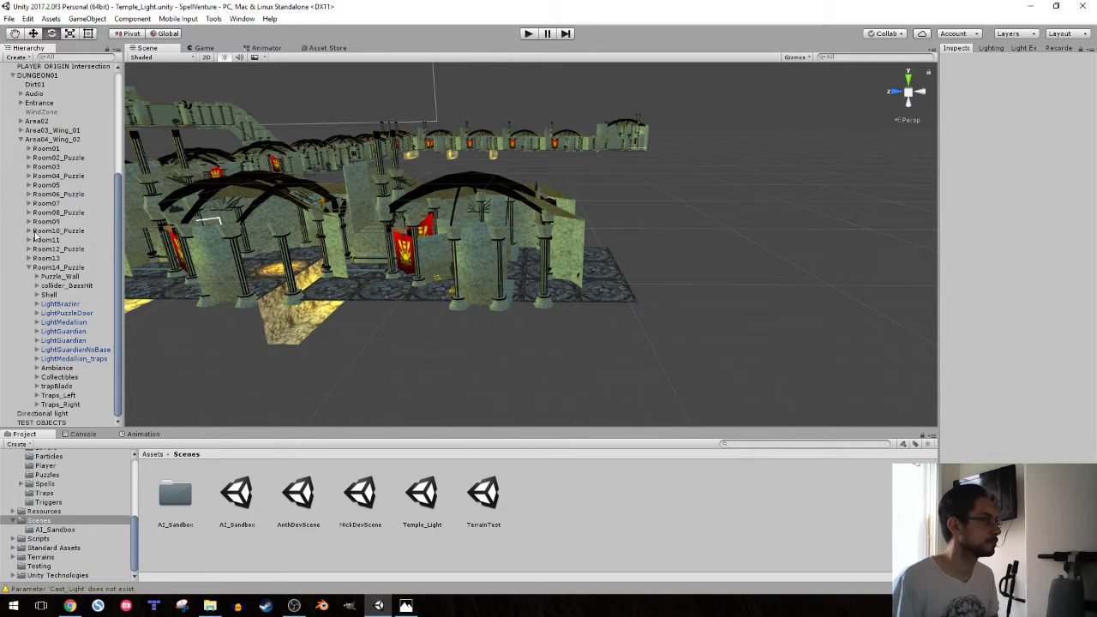
pyautogui.click(28, 268)
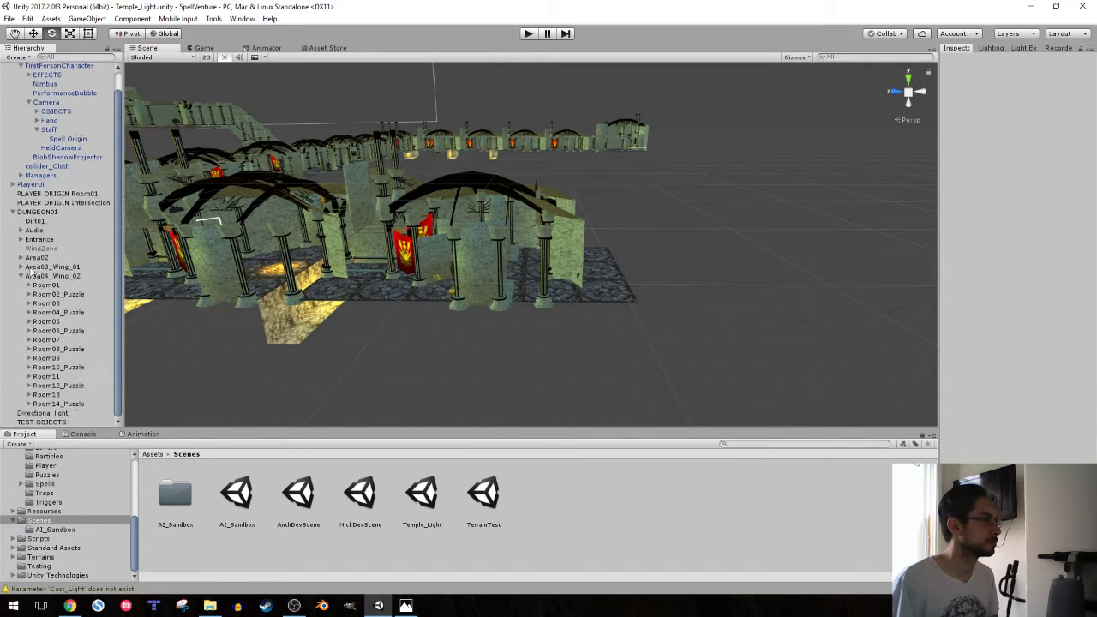
pyautogui.click(69, 404)
pyautogui.moveTo(215, 334)
pyautogui.keyDown('alt'); pyautogui.mouseDown()
pyautogui.moveTo(311, 301)
pyautogui.moveTo(417, 325)
pyautogui.mouseUp(); pyautogui.keyUp('alt')
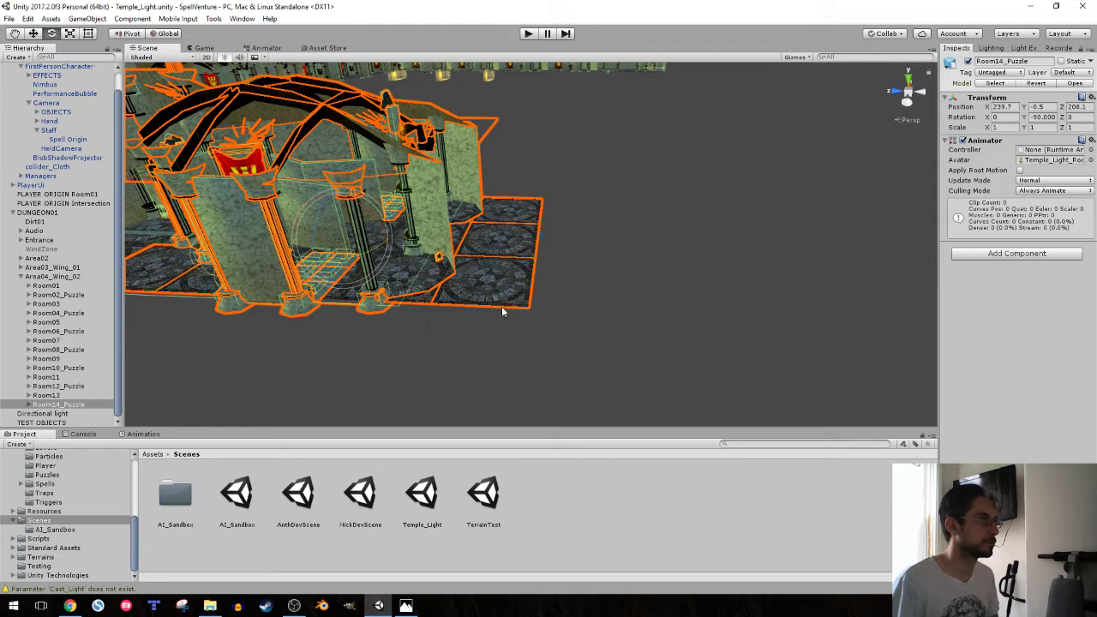
pyautogui.moveTo(502, 308); pyautogui.dragTo(502, 247, button='right')
pyautogui.click(407, 604)
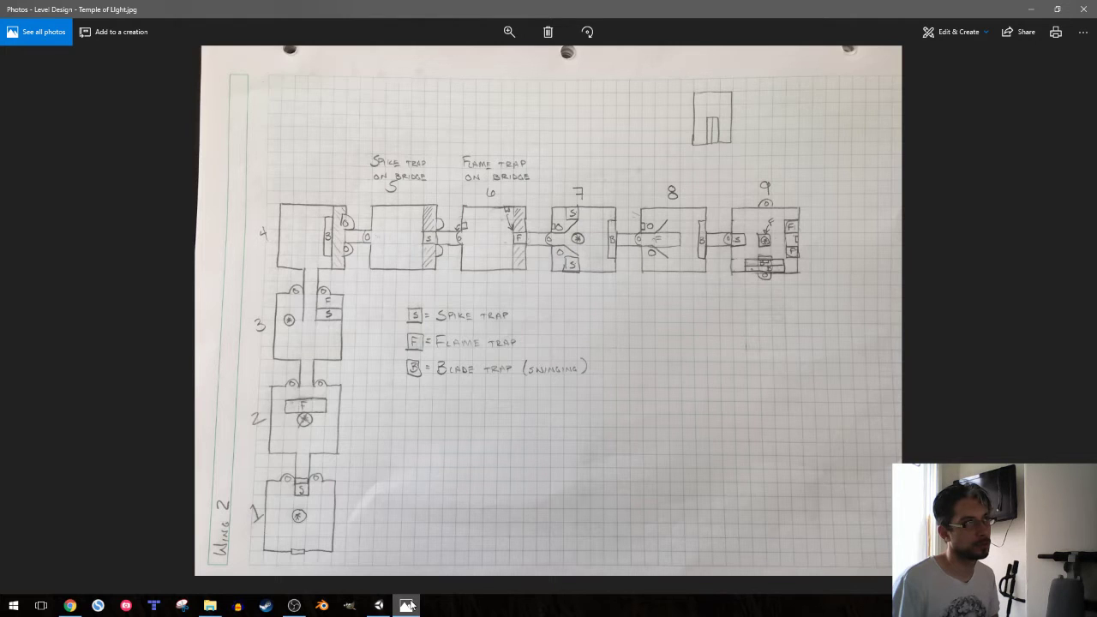
# - Minimize the Photos sketch and return to the Unity Scene view of the corridor
pyautogui.click(408, 605)
pyautogui.keyDown('alt'); pyautogui.moveTo(516, 225); pyautogui.dragTo(526, 219); pyautogui.keyUp('alt')
# - Select and frame Room15, review the dungeon layout, then duplicate Room15
pyautogui.click(531, 207)
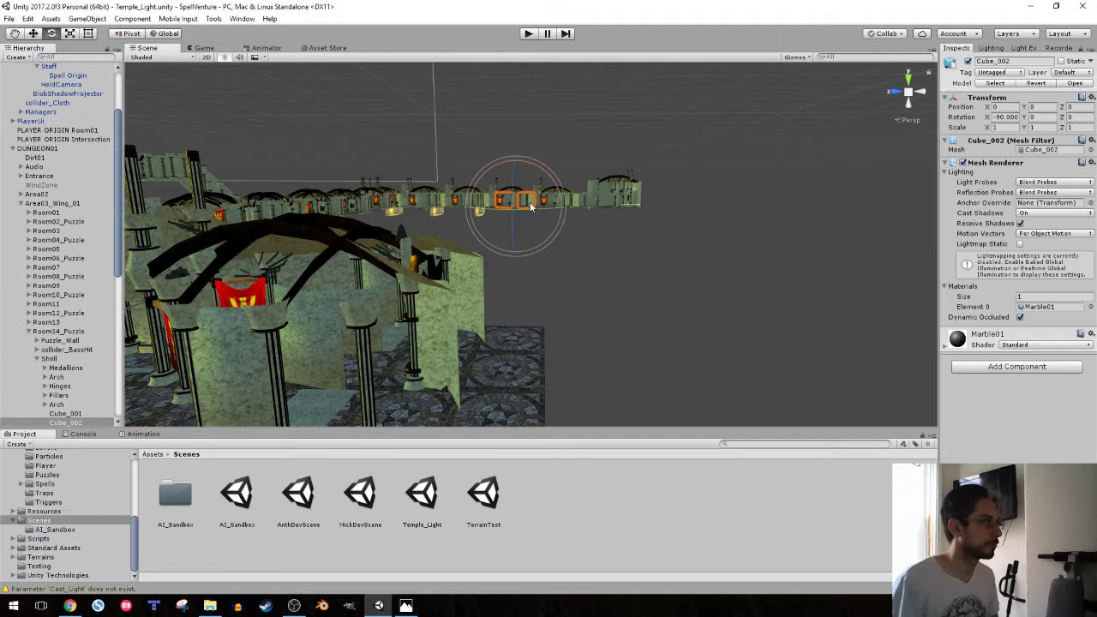
pyautogui.click(30, 331)
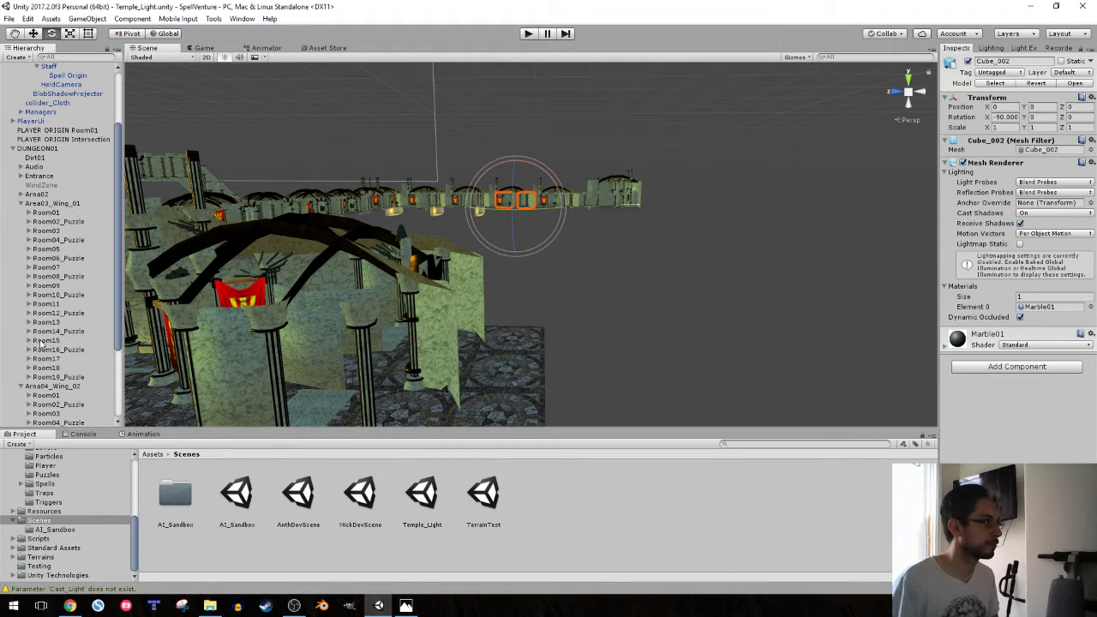
pyautogui.click(39, 341)
pyautogui.keyDown('alt'); pyautogui.moveTo(548, 239); pyautogui.dragTo(295, 273); pyautogui.keyUp('alt')
pyautogui.press('f')
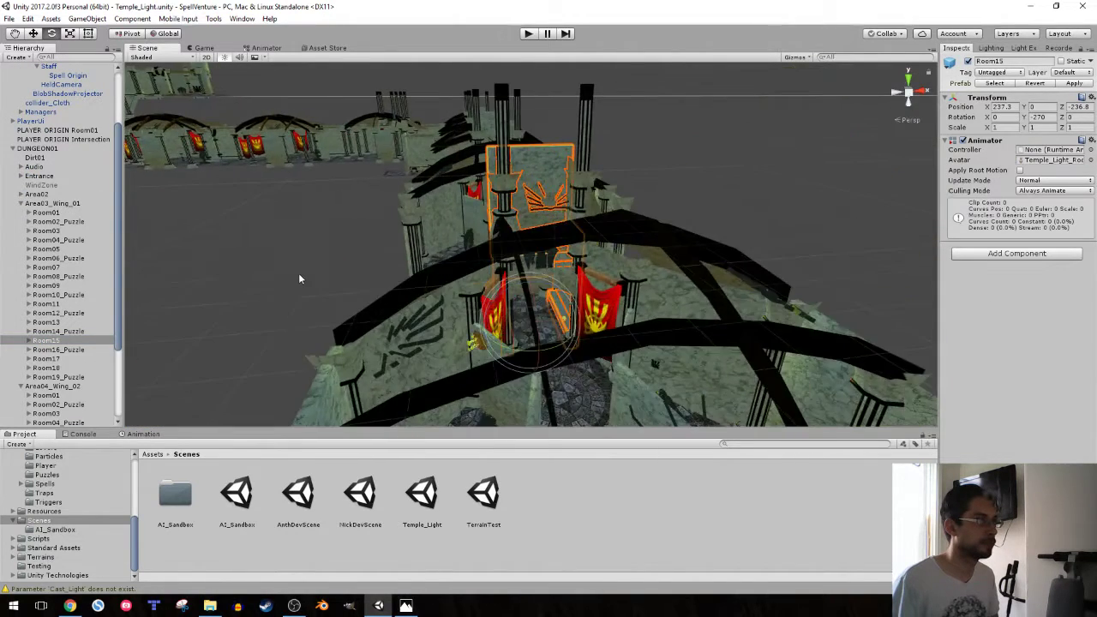
pyautogui.scroll(-3, 356, 278)
pyautogui.scroll(-5, 396, 310)
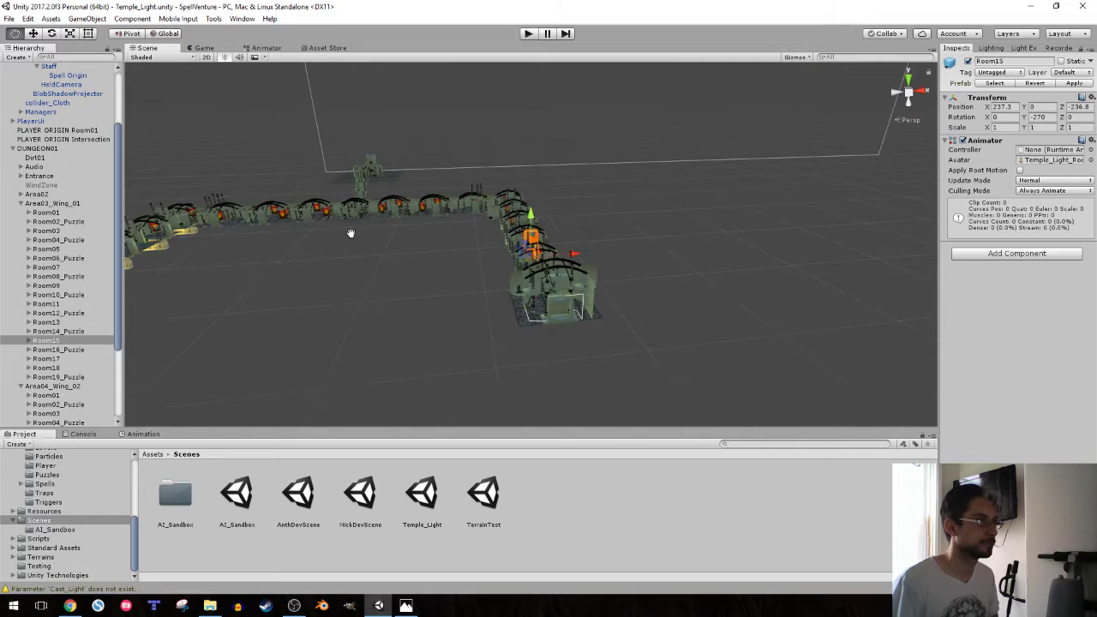
pyautogui.moveTo(350, 233)
pyautogui.keyDown('alt'); pyautogui.mouseDown()
pyautogui.moveTo(456, 201)
pyautogui.moveTo(670, 186)
pyautogui.moveTo(351, 241)
pyautogui.mouseUp(); pyautogui.keyUp('alt')
pyautogui.hotkey('ctrl', 'd')
# - Inspect the Room15 (1) copy from several angles, checking the browser in between
pyautogui.press('f')
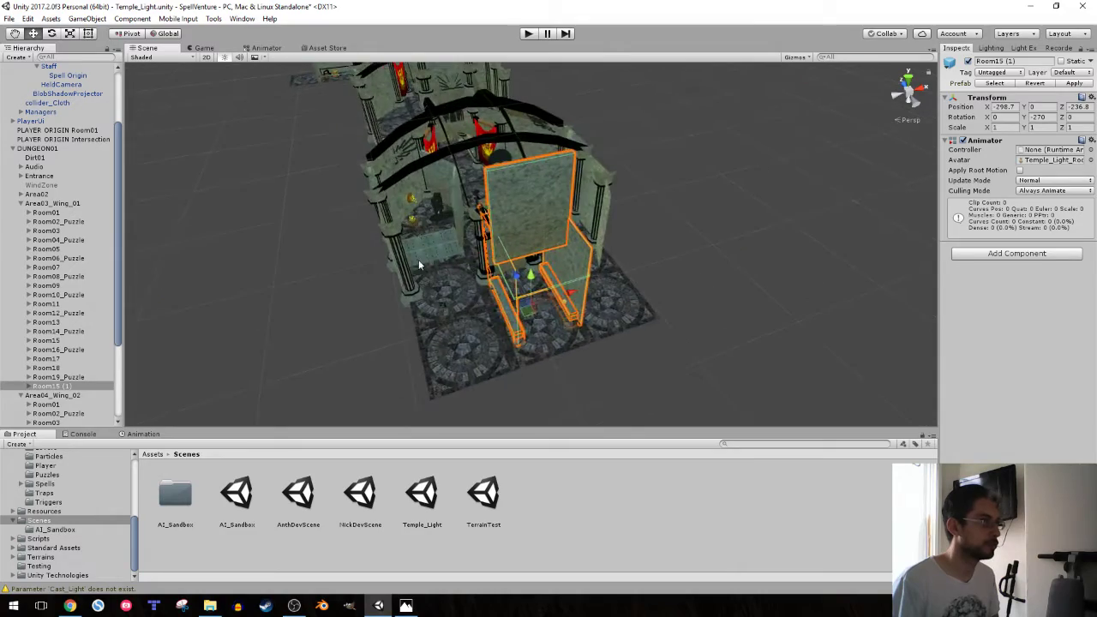
pyautogui.moveTo(418, 260)
pyautogui.keyDown('alt'); pyautogui.mouseDown()
pyautogui.moveTo(478, 269)
pyautogui.moveTo(545, 243)
pyautogui.moveTo(509, 296)
pyautogui.moveTo(519, 294)
pyautogui.mouseUp(); pyautogui.keyUp('alt')
pyautogui.scroll(5, 479, 269)
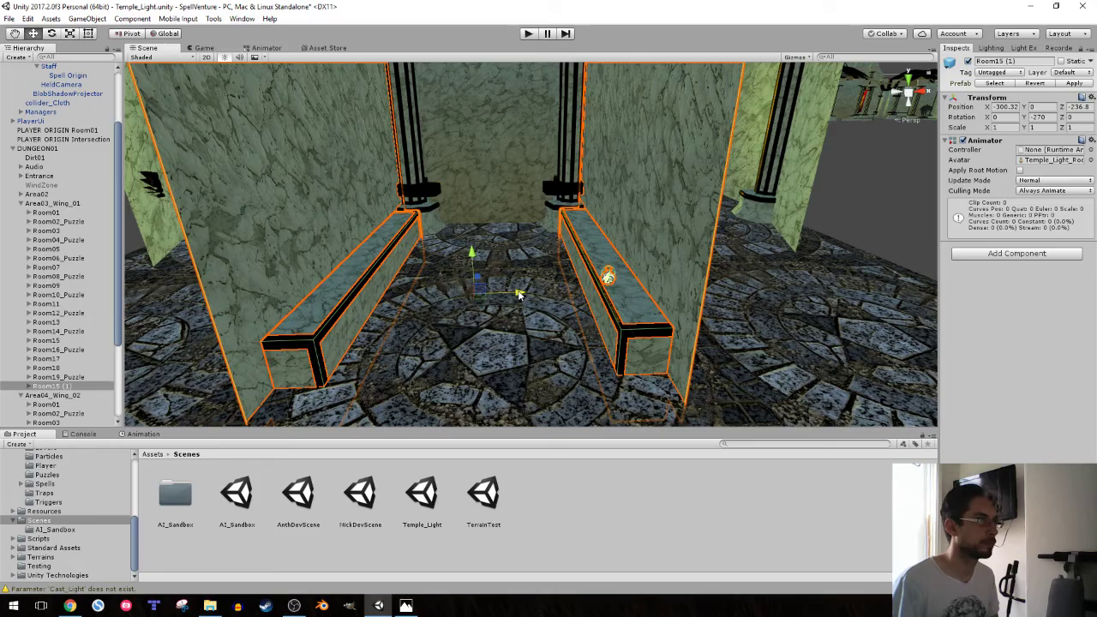
pyautogui.moveTo(517, 294)
pyautogui.keyDown('alt'); pyautogui.mouseDown()
pyautogui.moveTo(668, 351)
pyautogui.moveTo(240, 359)
pyautogui.mouseUp(); pyautogui.keyUp('alt')
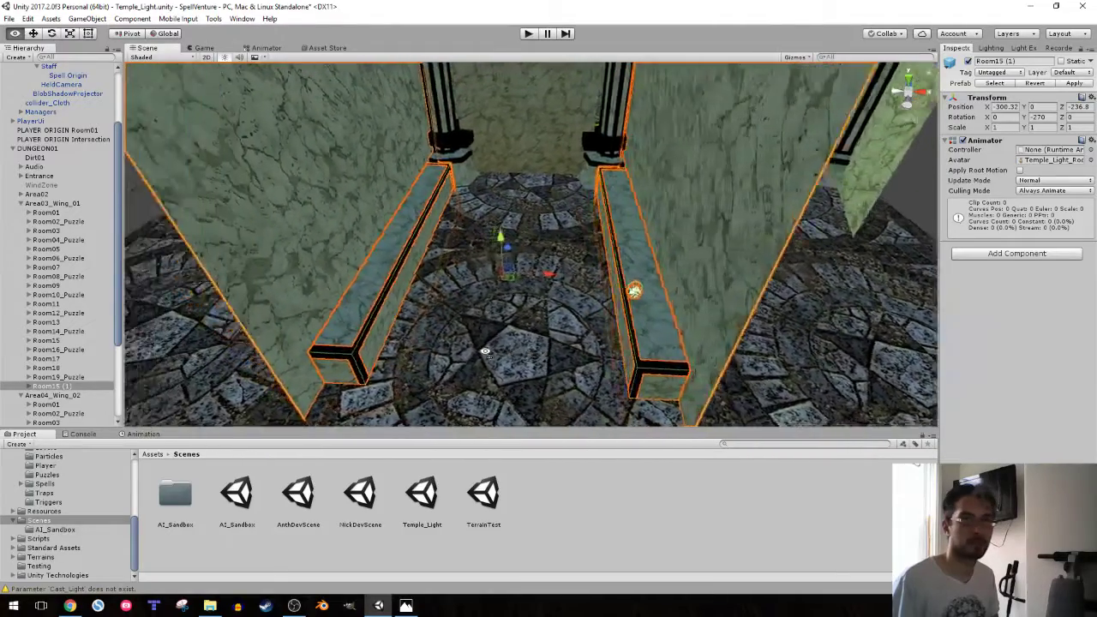
pyautogui.hotkey('alt', 'Tab')
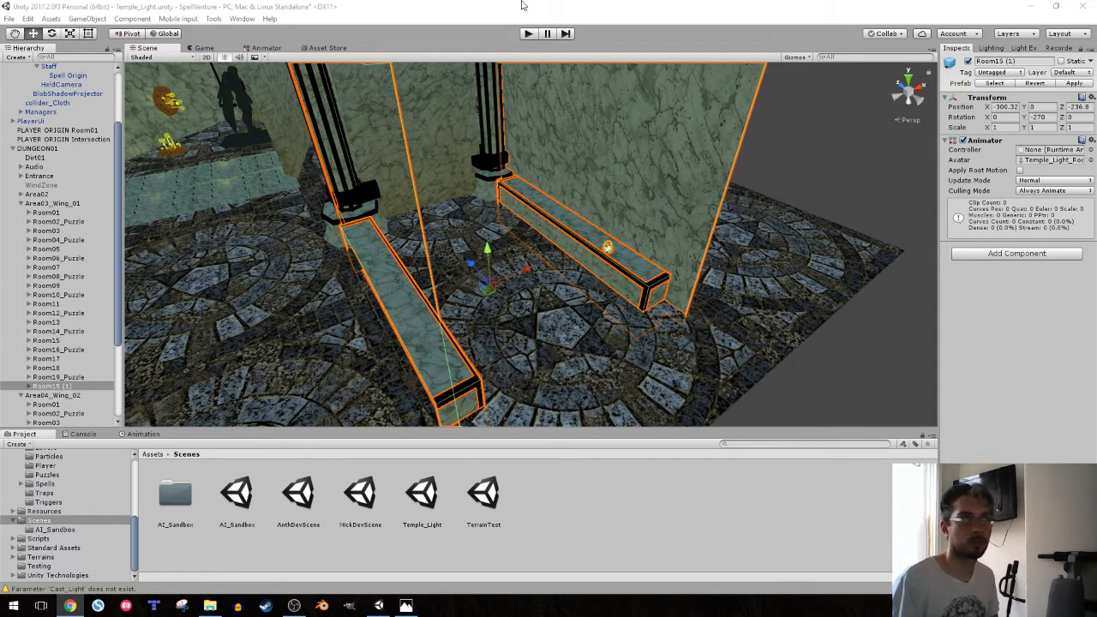
pyautogui.hotkey('alt', 'Tab')
pyautogui.moveTo(538, 138)
pyautogui.keyDown('alt'); pyautogui.mouseDown()
pyautogui.moveTo(621, 128)
pyautogui.moveTo(592, 130)
pyautogui.mouseUp(); pyautogui.keyUp('alt')
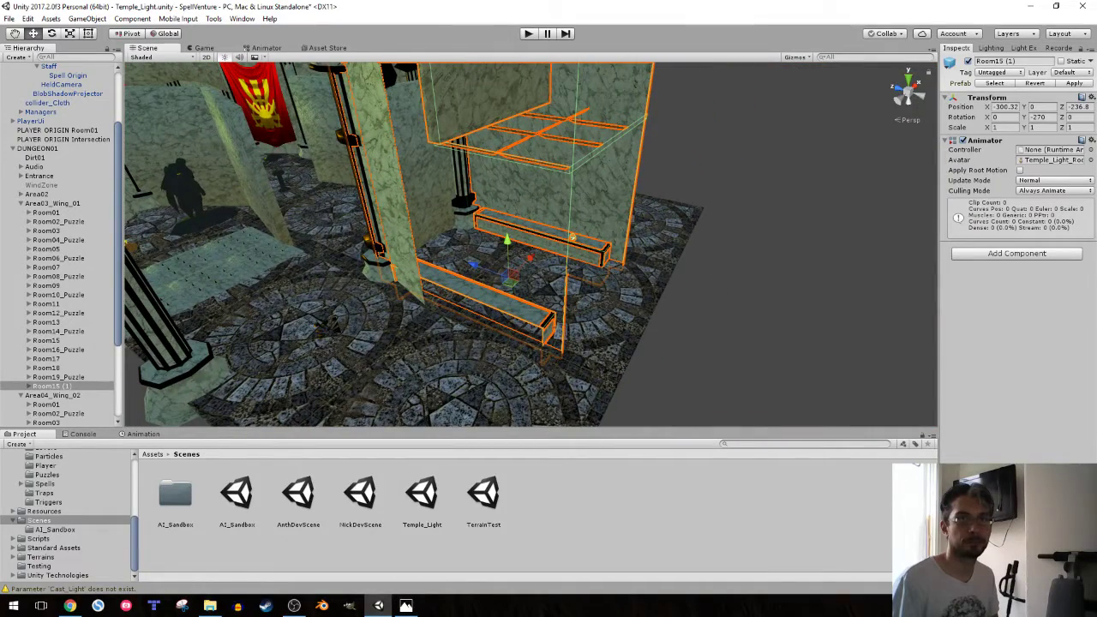
pyautogui.hotkey('alt', 'Tab')
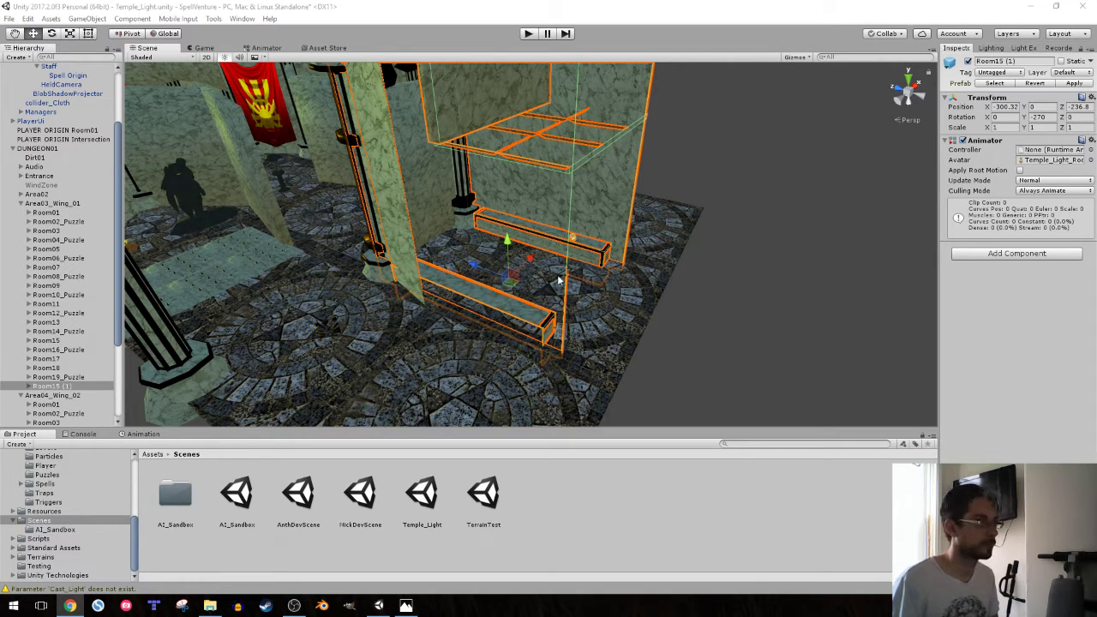
pyautogui.keyDown('alt'); pyautogui.moveTo(558, 280); pyautogui.dragTo(606, 232); pyautogui.keyUp('alt')
# - Rename the copy to Room15 and move it into the Area04_Wing_02 group
pyautogui.click(66, 387)
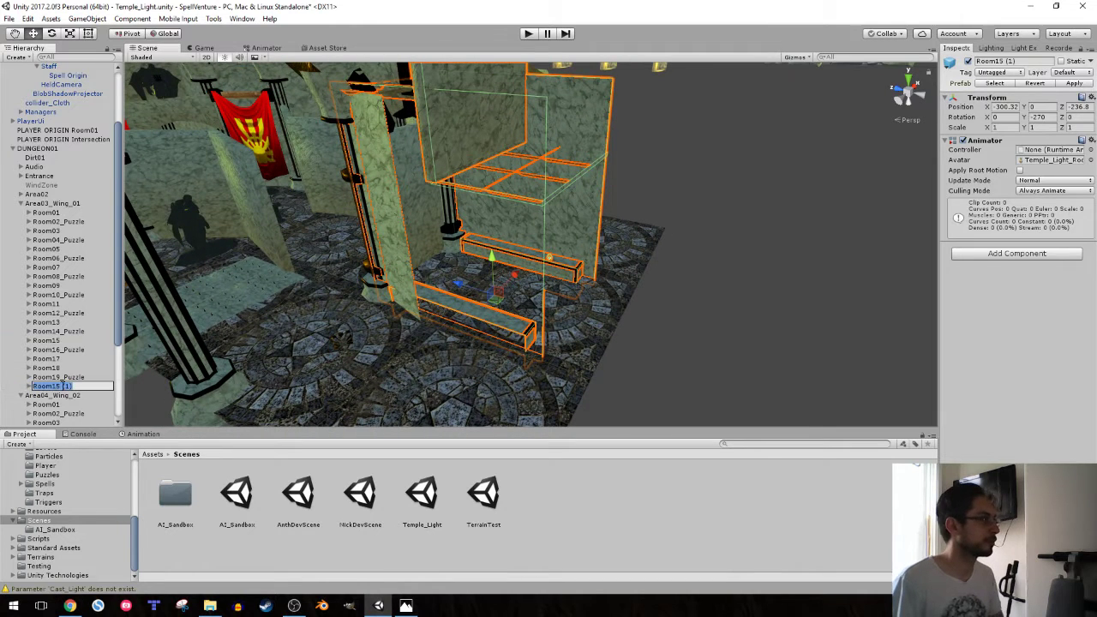
pyautogui.press('BackSpace')
pyautogui.press('BackSpace')
pyautogui.press('BackSpace')
pyautogui.press('Return')
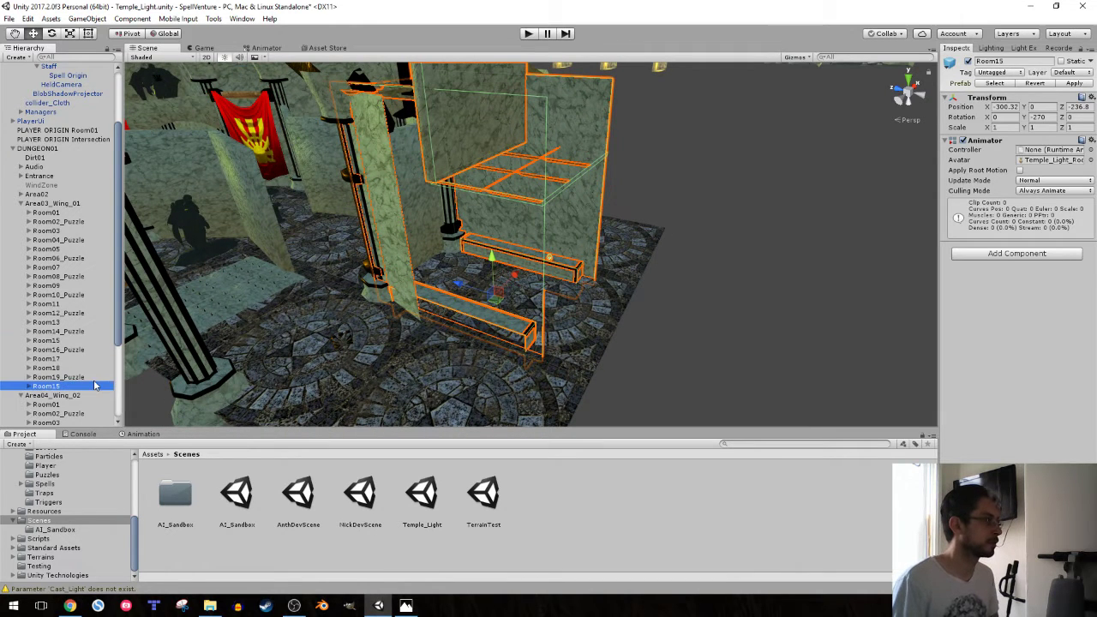
pyautogui.scroll(-3, 67, 291)
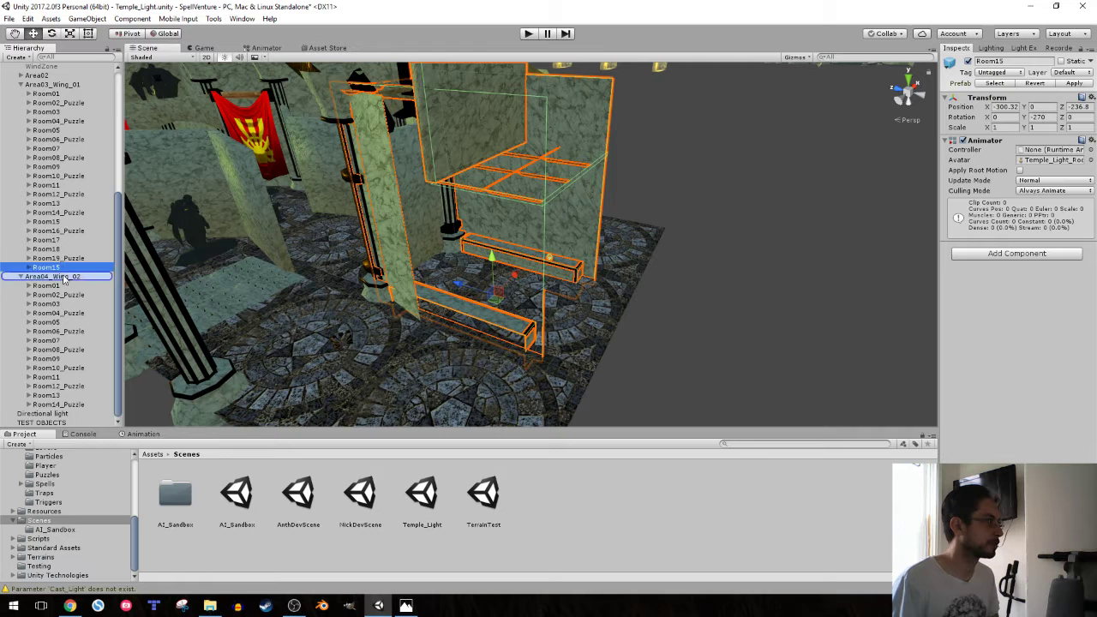
pyautogui.moveTo(64, 267); pyautogui.dragTo(60, 277)
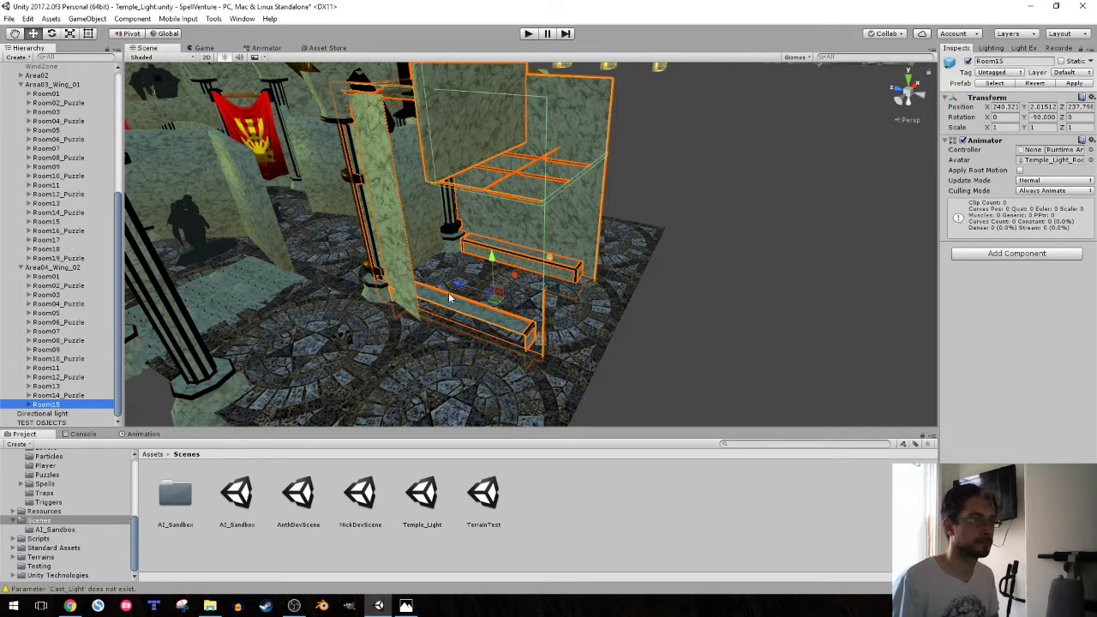
pyautogui.moveTo(449, 297); pyautogui.dragTo(482, 292, button='right')
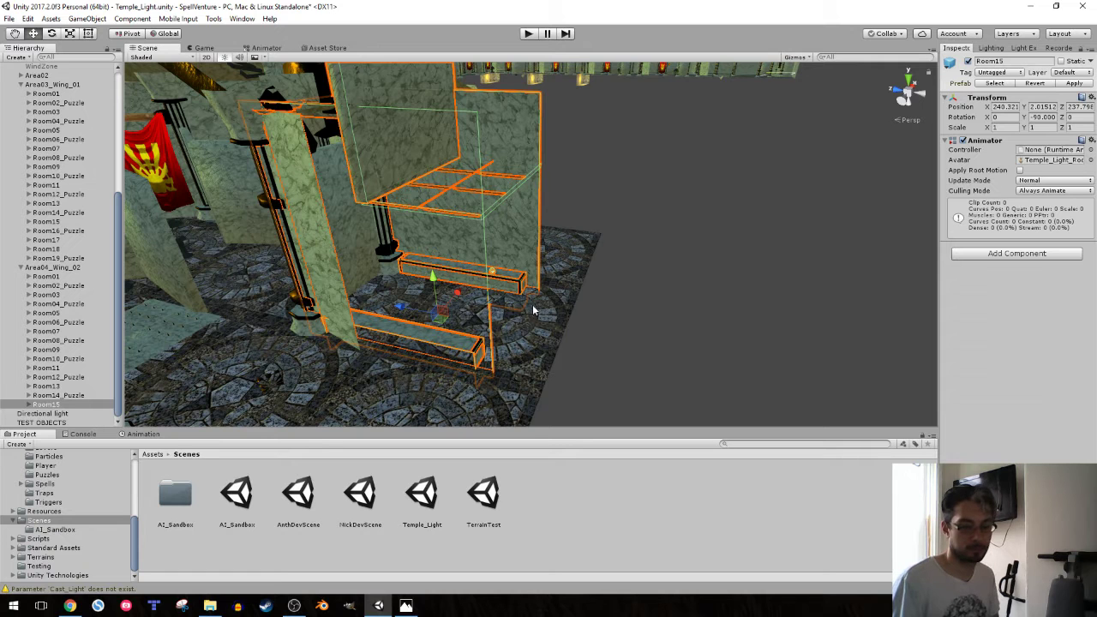
pyautogui.moveTo(532, 305)
pyautogui.mouseDown(button='right')
pyautogui.moveTo(608, 215)
pyautogui.moveTo(579, 241)
pyautogui.moveTo(349, 301)
pyautogui.mouseUp(button='right')
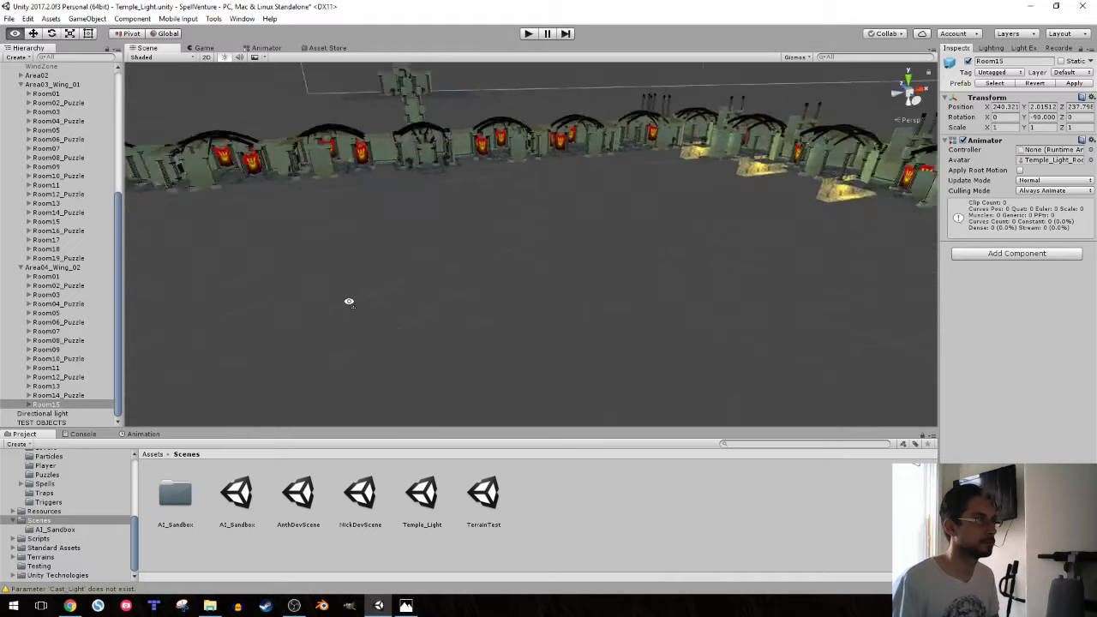
# - Duplicate Room16_Puzzle, name the copy Room16_Puzzle, and parent it under Area04_Wing_02
pyautogui.moveTo(349, 301); pyautogui.dragTo(231, 320, button='right')
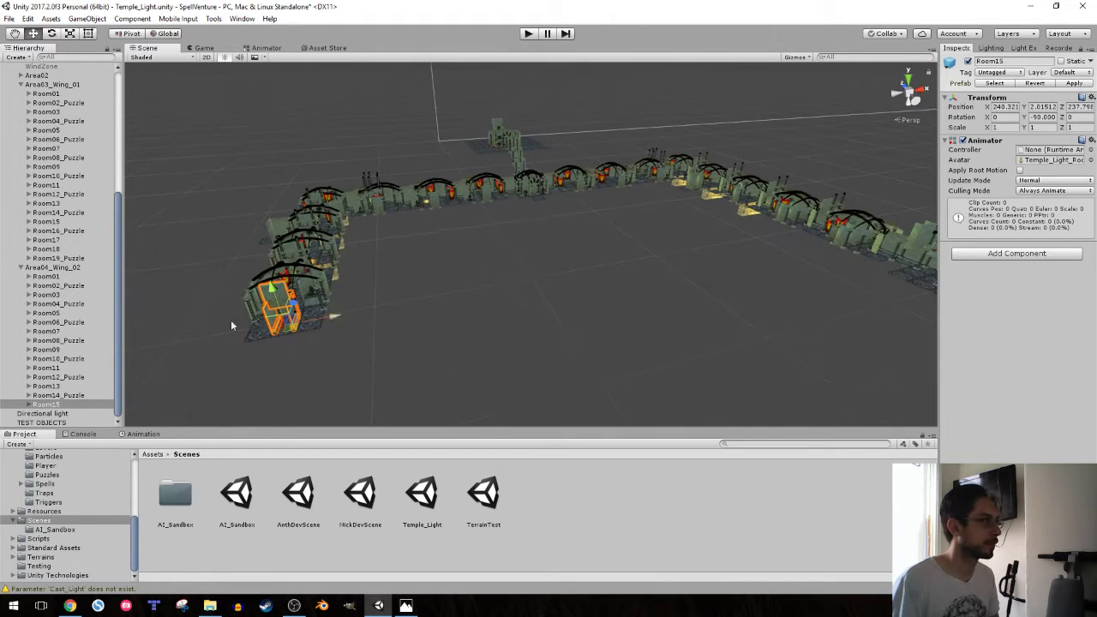
pyautogui.click(56, 230)
pyautogui.hotkey('ctrl', 'd')
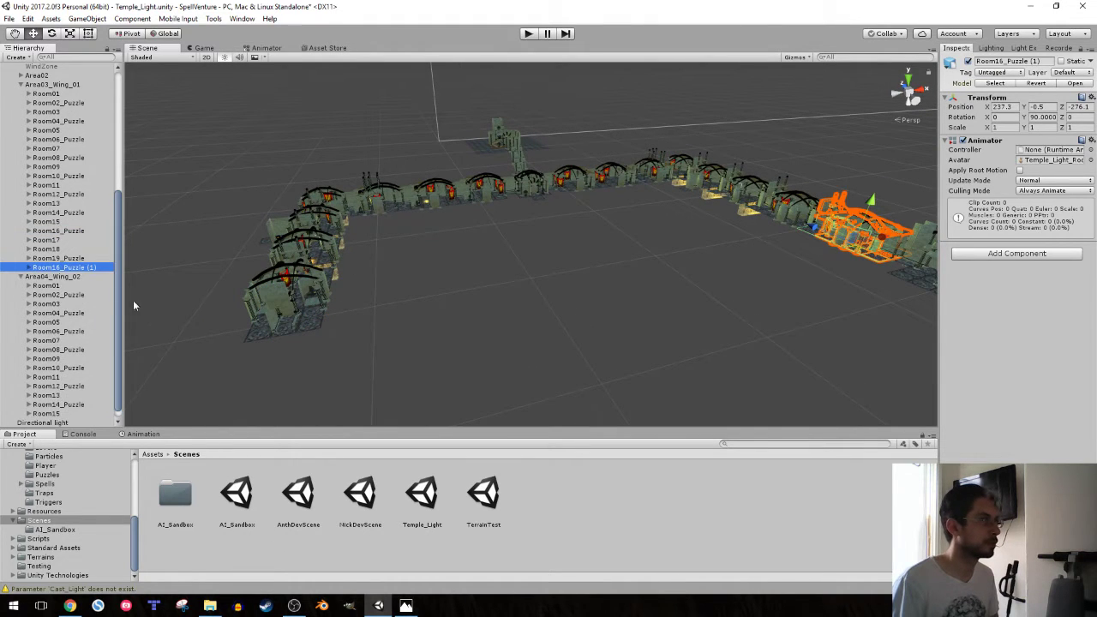
pyautogui.press('F2')
pyautogui.moveTo(107, 267); pyautogui.dragTo(79, 267)
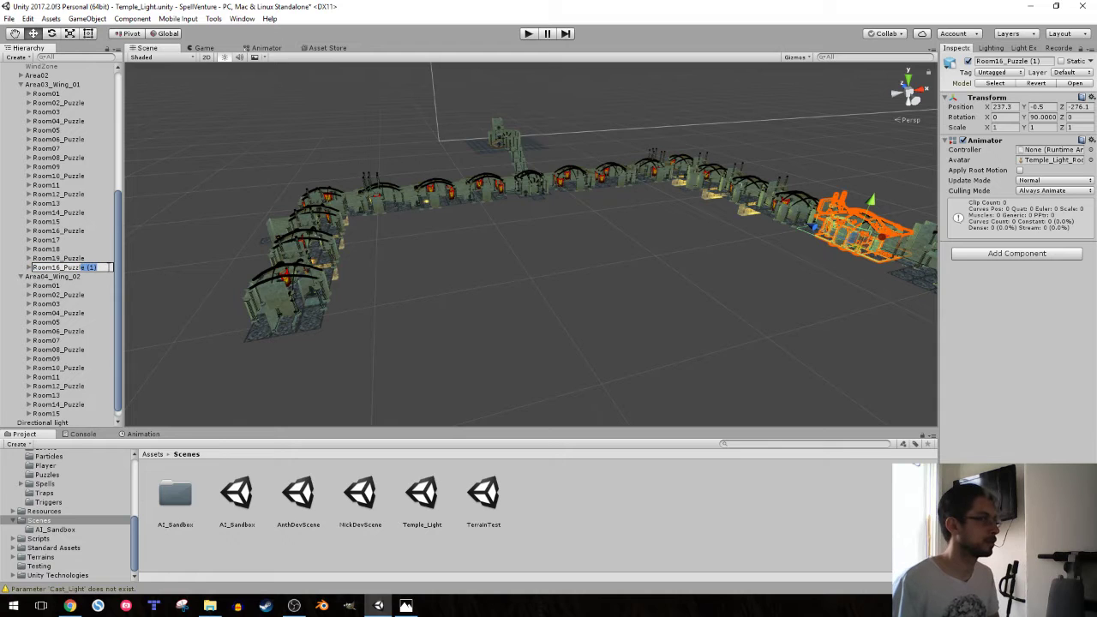
pyautogui.press('BackSpace')
pyautogui.press('Return')
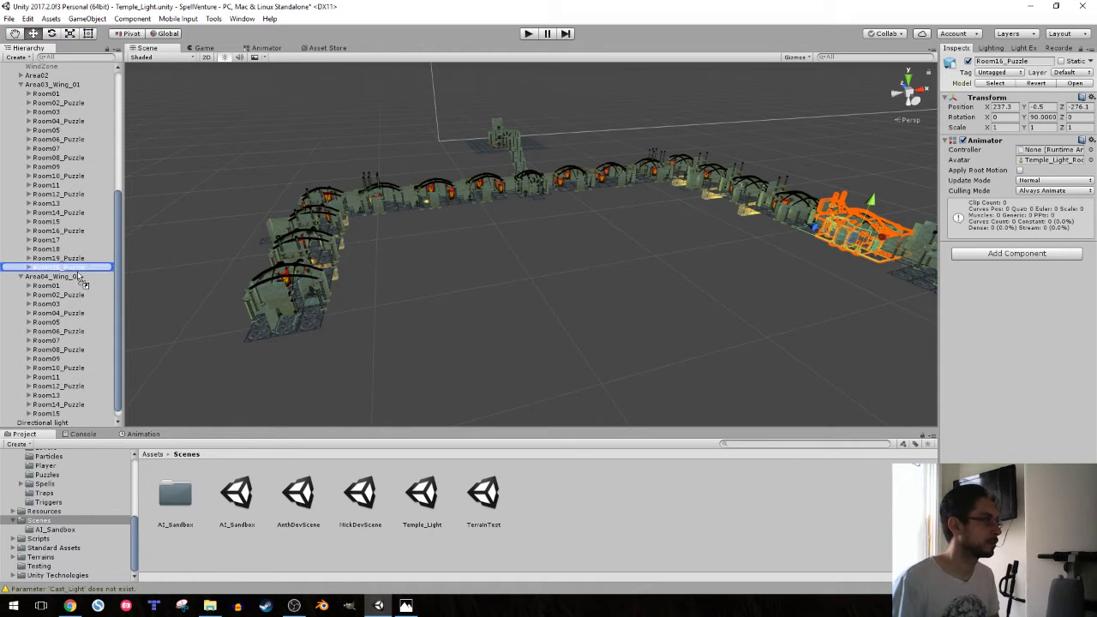
pyautogui.moveTo(95, 265); pyautogui.dragTo(77, 276)
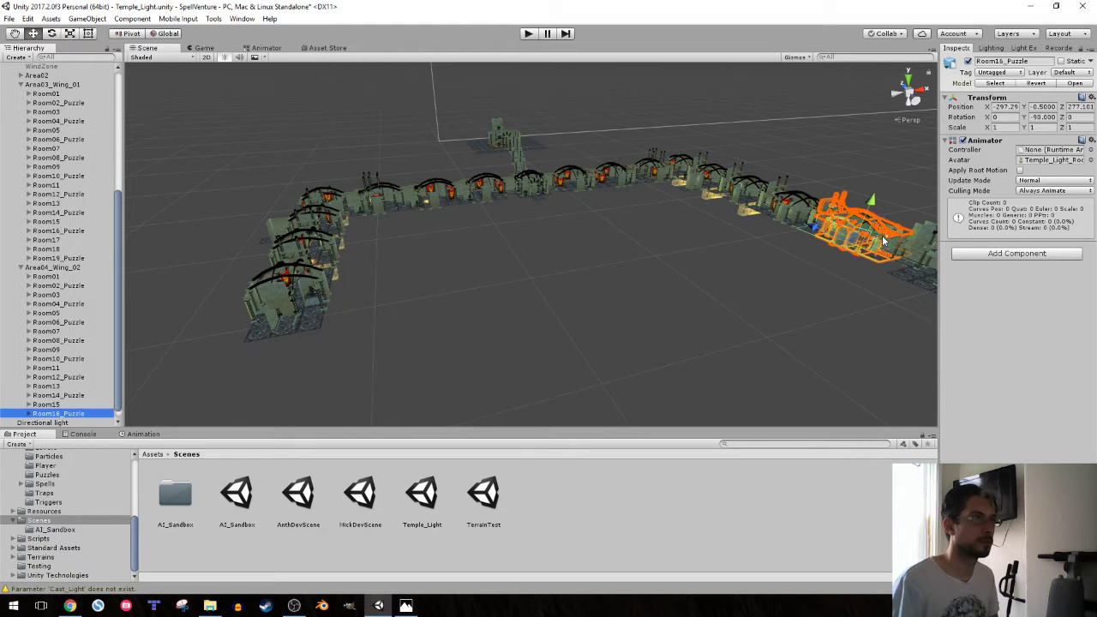
# - Drag the copied room to the end of the room chain and nudge it along X
pyautogui.moveTo(881, 235)
pyautogui.mouseDown()
pyautogui.moveTo(526, 289)
pyautogui.moveTo(431, 264)
pyautogui.mouseUp()
pyautogui.scroll(2, 431, 264)
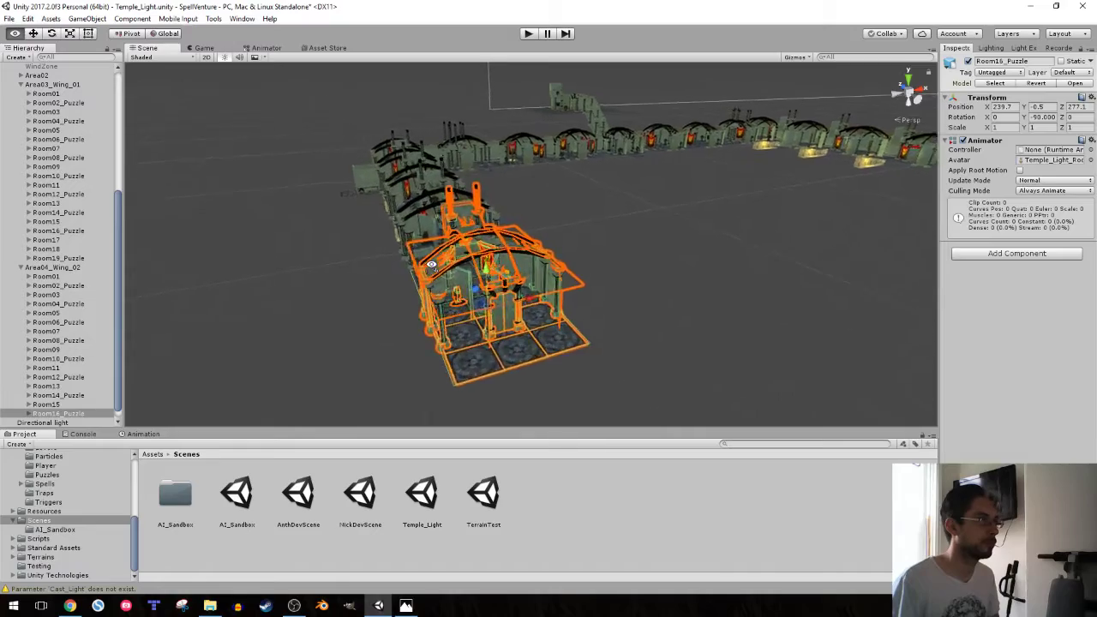
pyautogui.scroll(3, 419, 261)
pyautogui.scroll(3, 407, 257)
pyautogui.scroll(3, 391, 254)
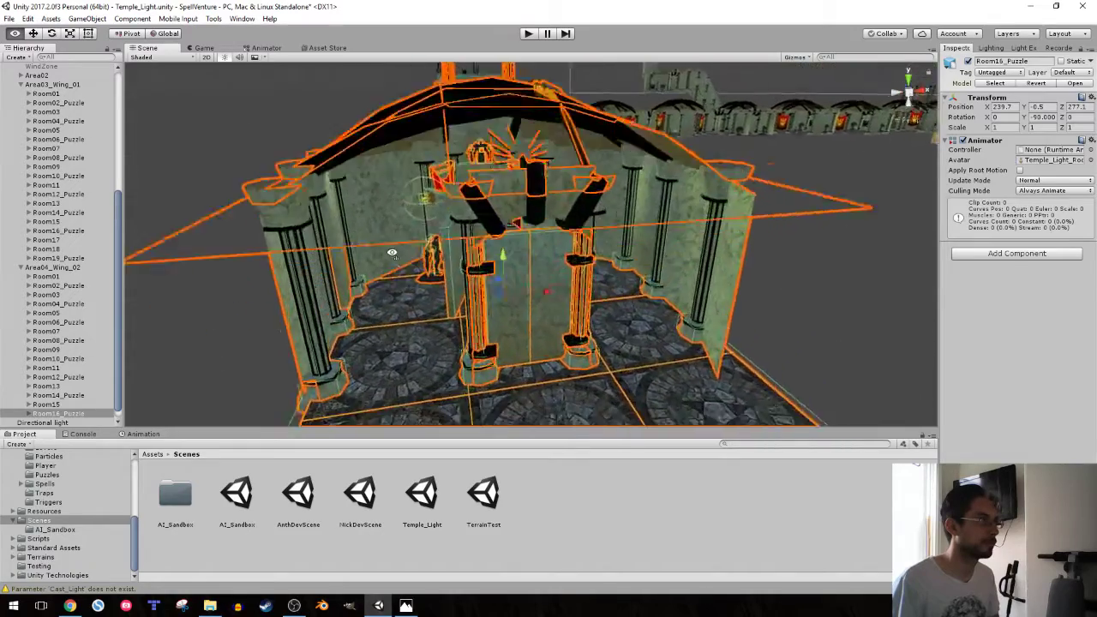
pyautogui.scroll(3, 386, 249)
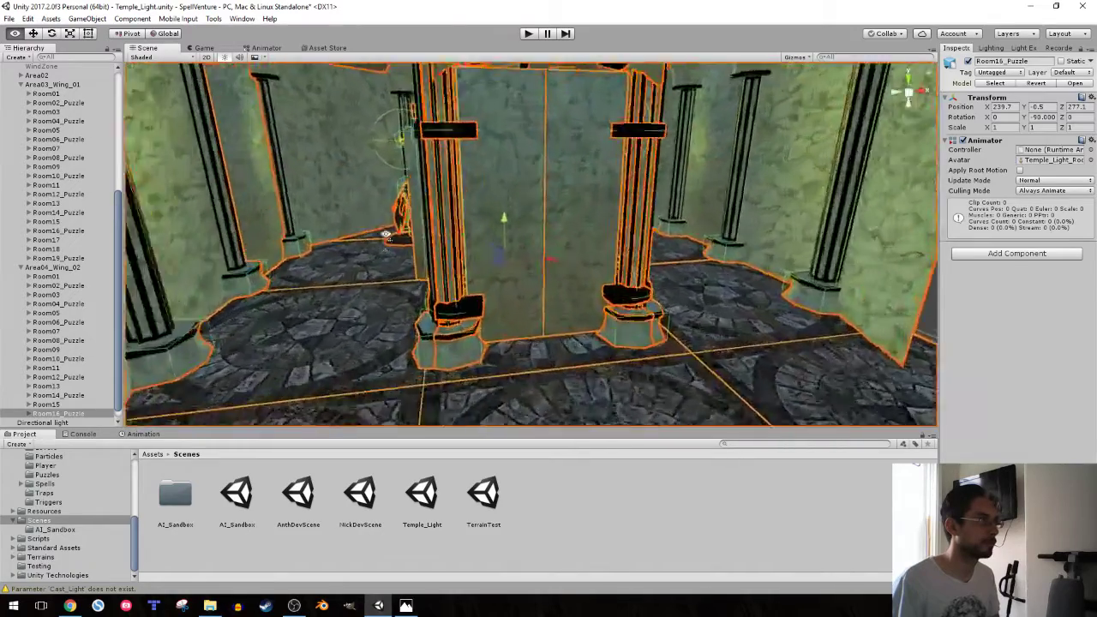
pyautogui.scroll(3, 374, 237)
pyautogui.scroll(3, 367, 236)
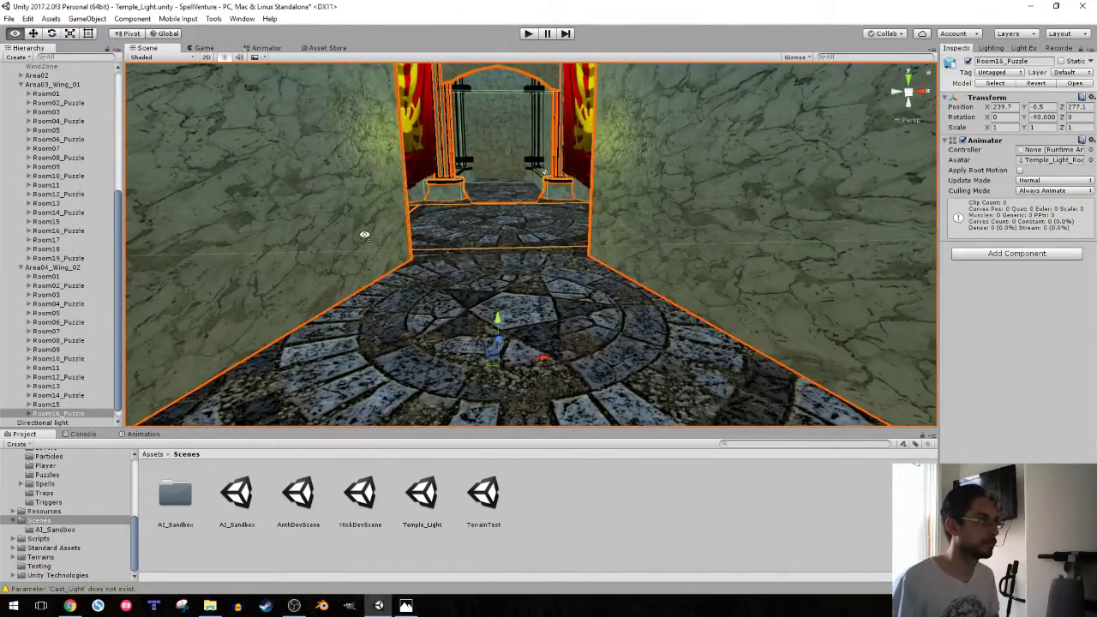
pyautogui.scroll(3, 362, 233)
pyautogui.scroll(2, 367, 228)
pyautogui.scroll(3, 360, 200)
pyautogui.scroll(3, 353, 183)
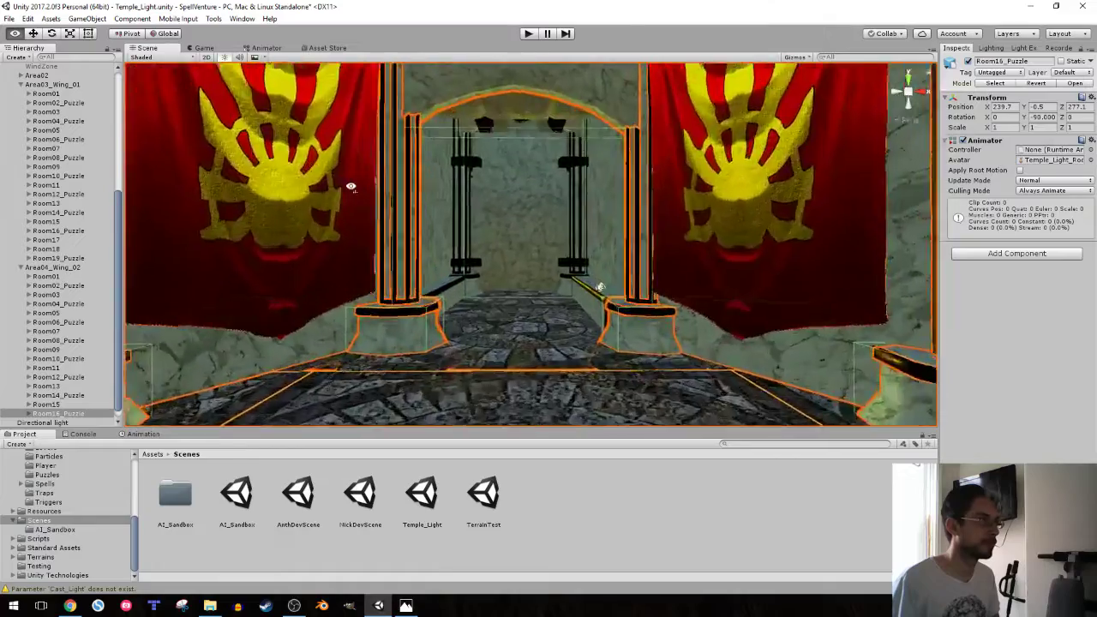
pyautogui.scroll(3, 351, 193)
pyautogui.scroll(3, 348, 210)
pyautogui.scroll(3, 347, 223)
pyautogui.scroll(-3, 347, 224)
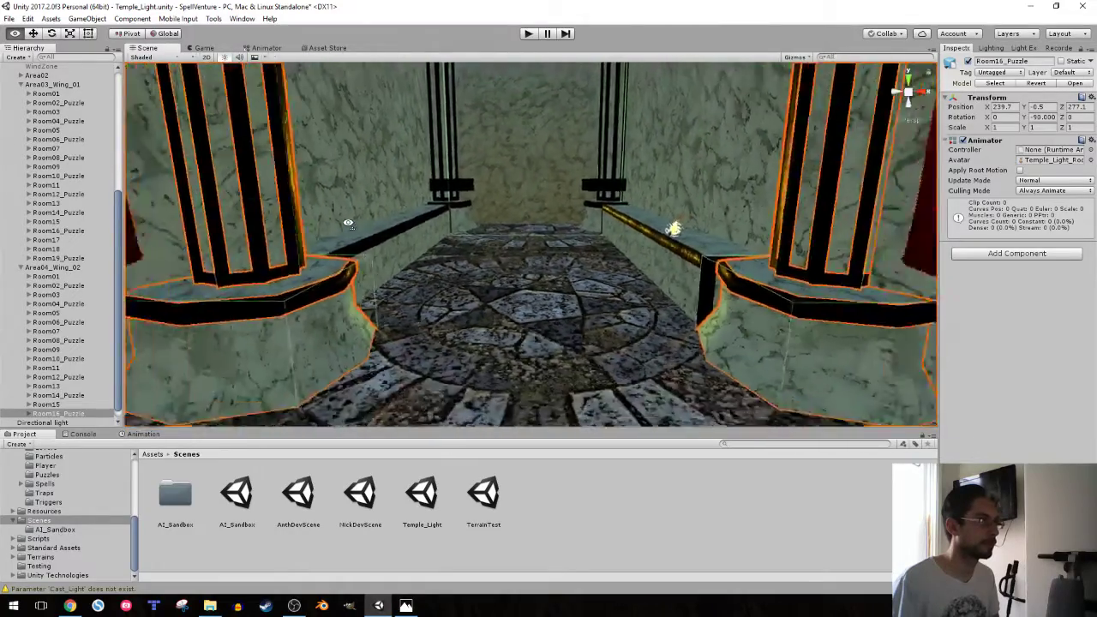
pyautogui.scroll(-3, 347, 224)
pyautogui.scroll(-3, 347, 224)
pyautogui.scroll(-3, 348, 223)
pyautogui.scroll(3, 348, 224)
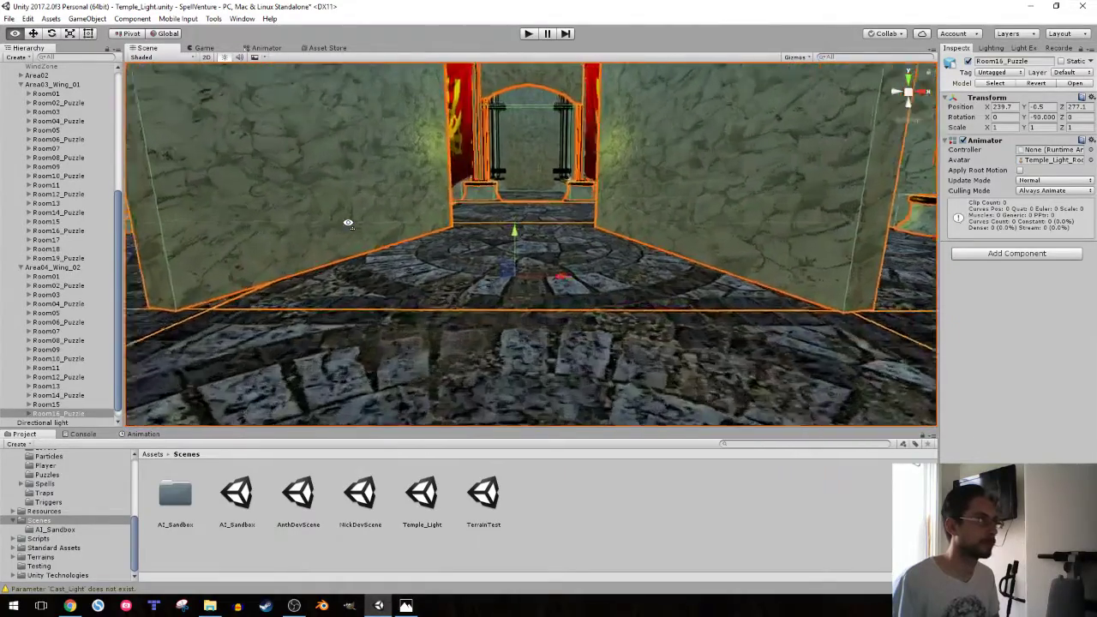
pyautogui.scroll(3, 349, 225)
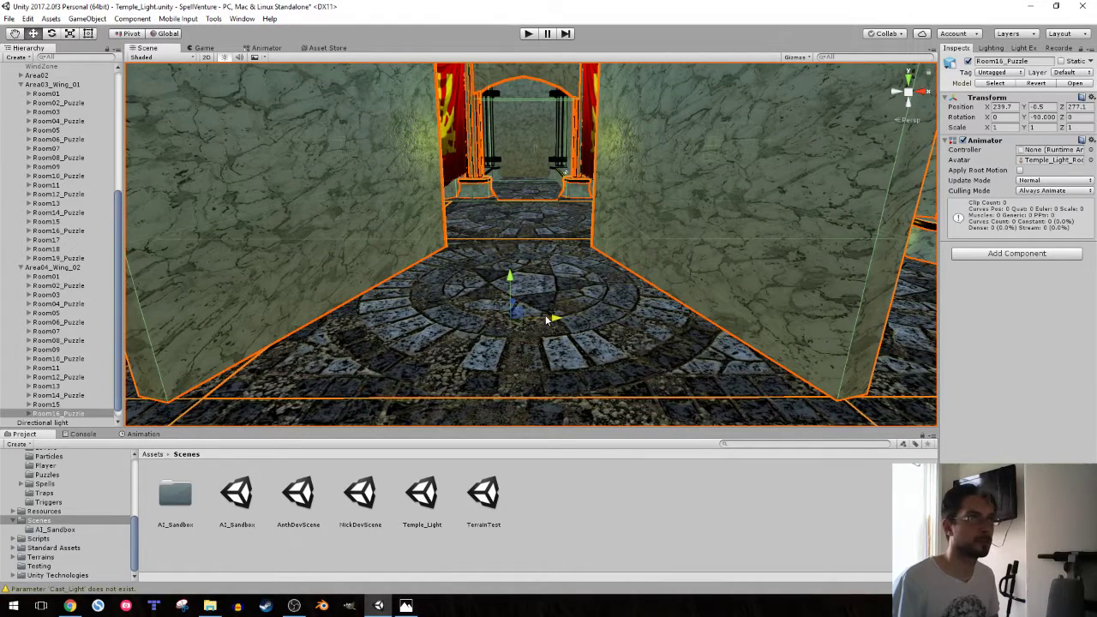
pyautogui.keyDown('ctrl'); pyautogui.moveTo(552, 319); pyautogui.dragTo(572, 322); pyautogui.keyUp('ctrl')
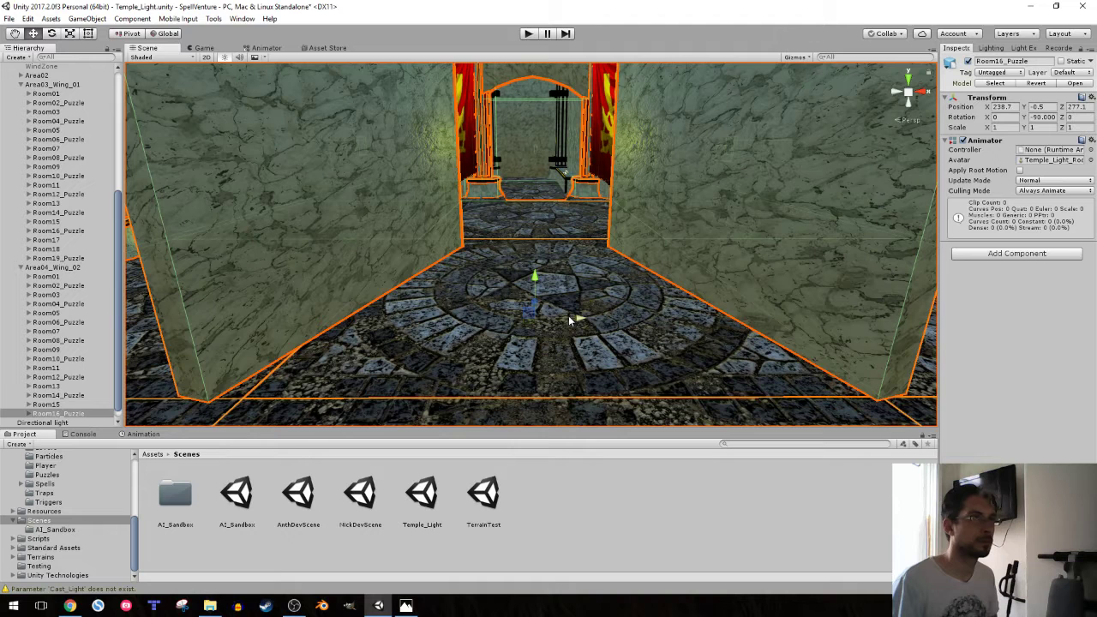
# - Compare with Room14_Puzzle, then set Room16_Puzzle's Position X to 238.5
pyautogui.click(65, 395)
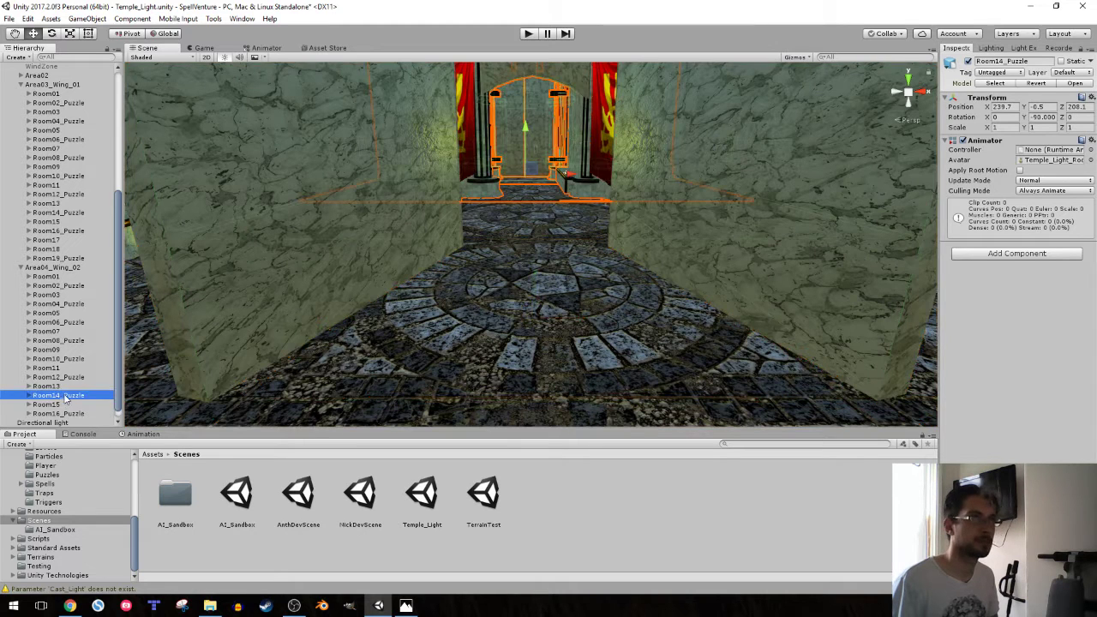
pyautogui.press('Down')
pyautogui.press('Down')
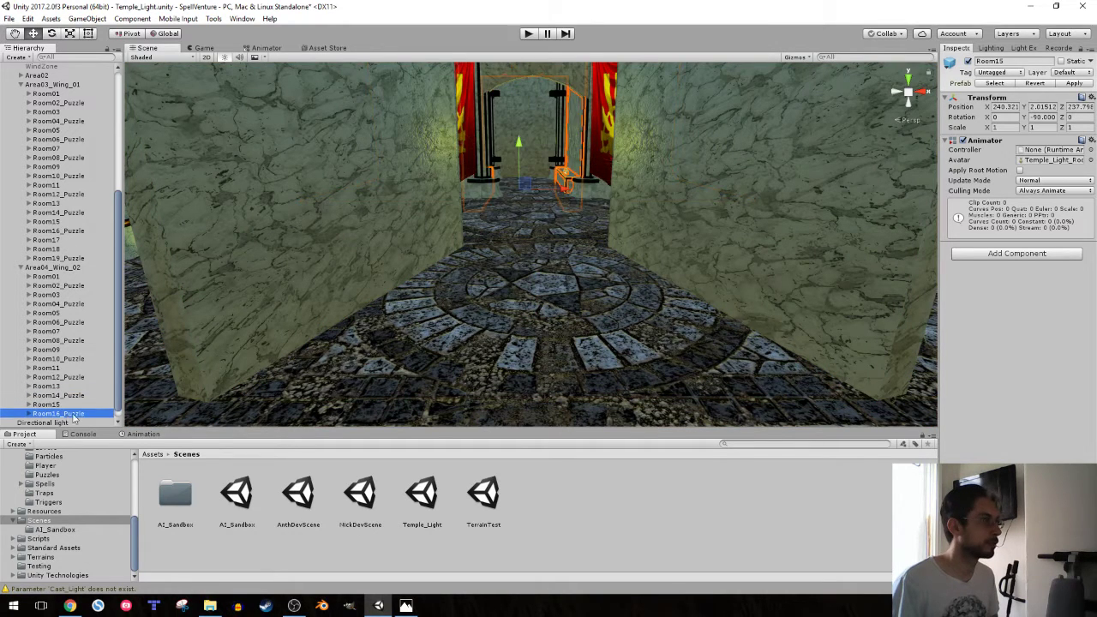
pyautogui.click(1000, 107)
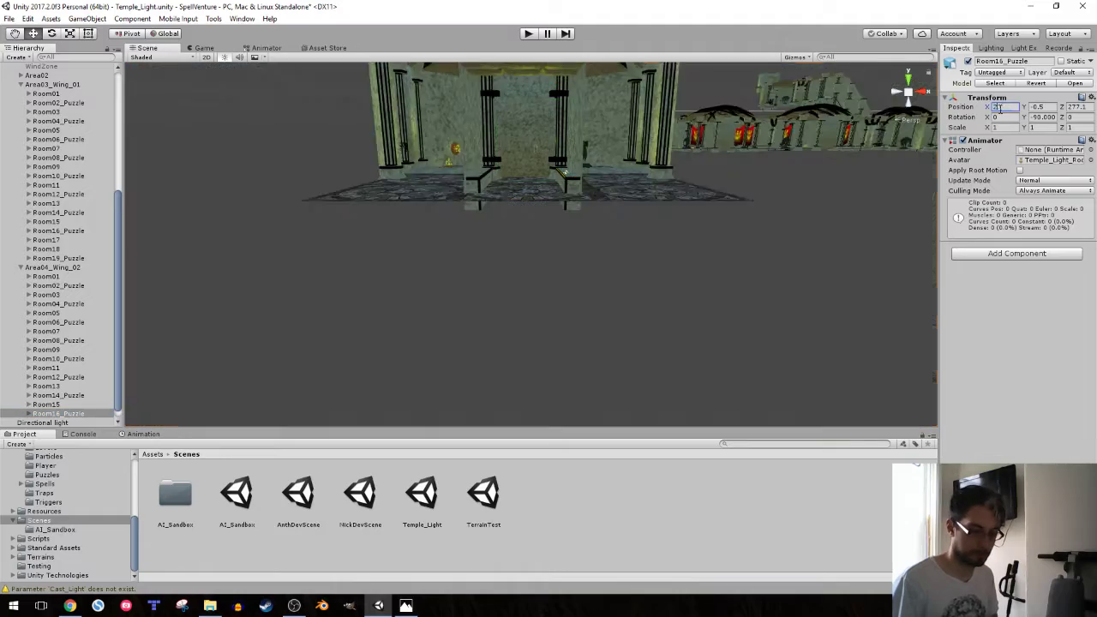
pyautogui.write('238.5')
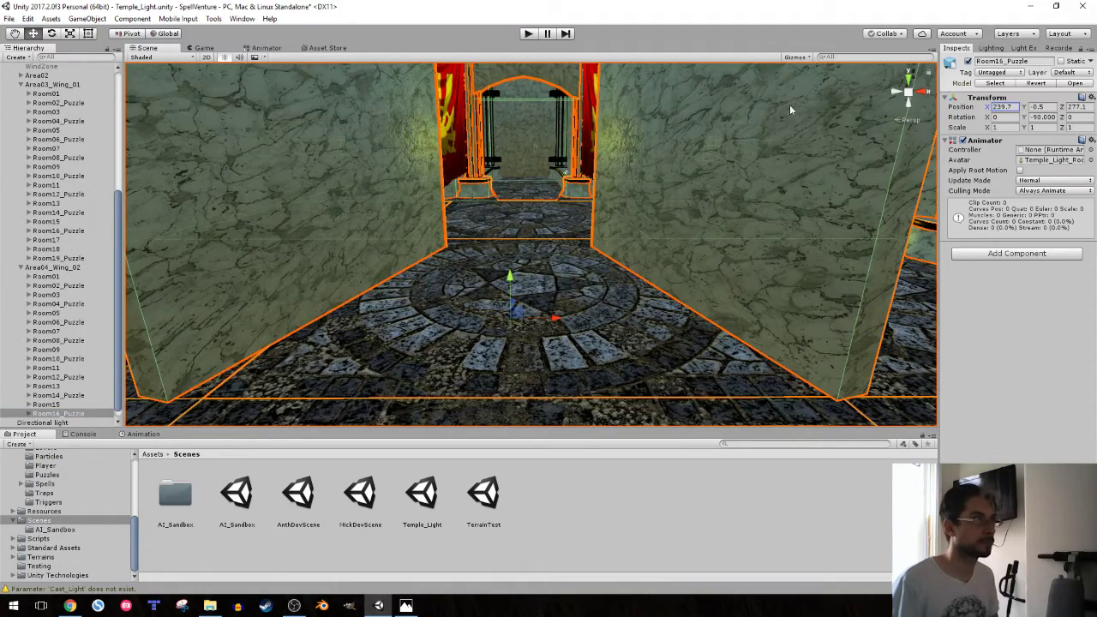
pyautogui.moveTo(523, 181)
pyautogui.mouseDown(button='right')
pyautogui.moveTo(1067, 214)
pyautogui.moveTo(1019, 247)
pyautogui.mouseUp(button='right')
pyautogui.press('w')
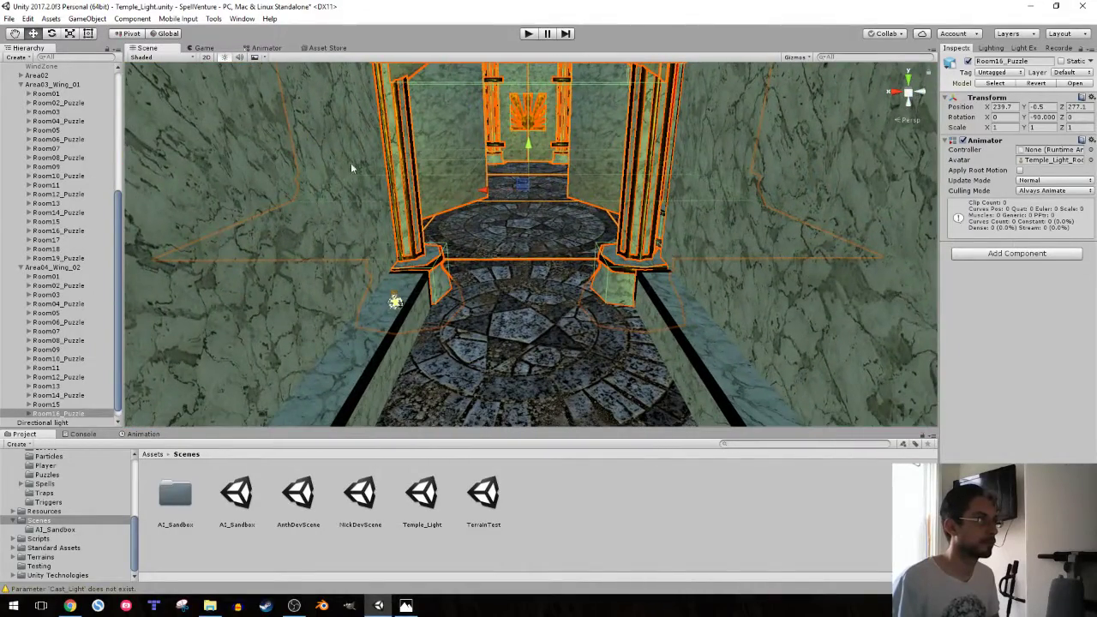
# - Set Room15's Position X to 239.7 after comparing it with Room13
pyautogui.click(44, 403)
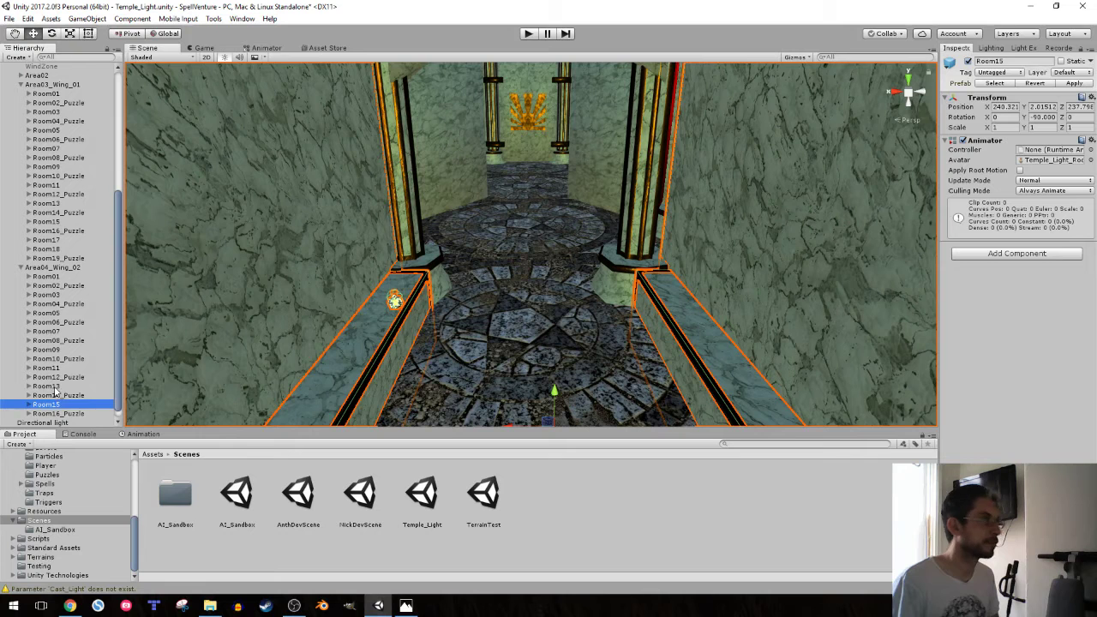
pyautogui.click(52, 387)
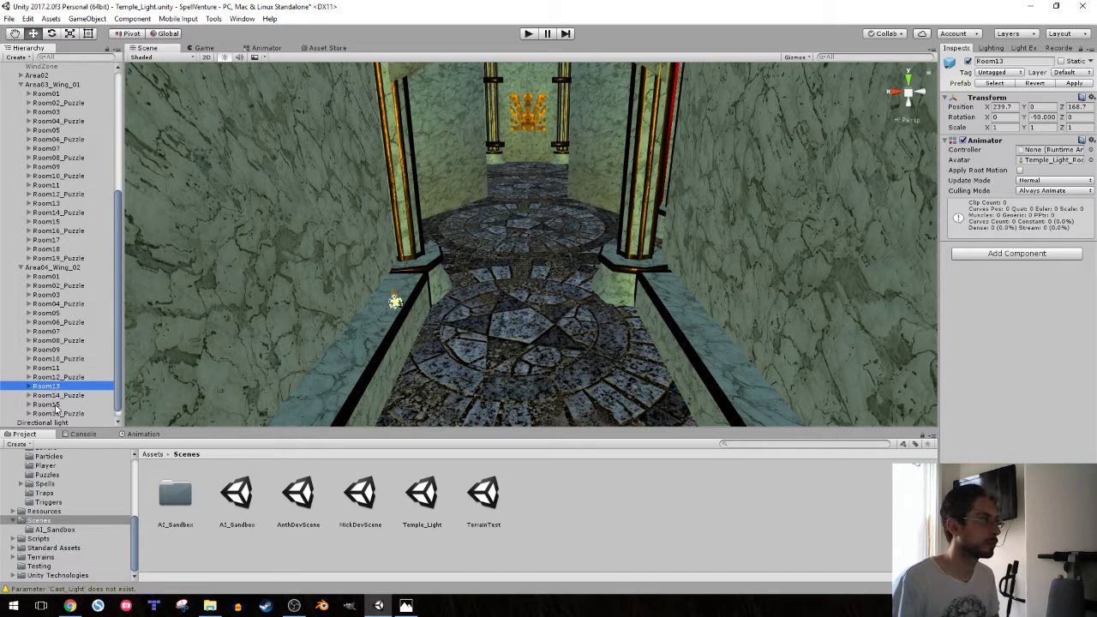
pyautogui.click(55, 405)
pyautogui.click(998, 107)
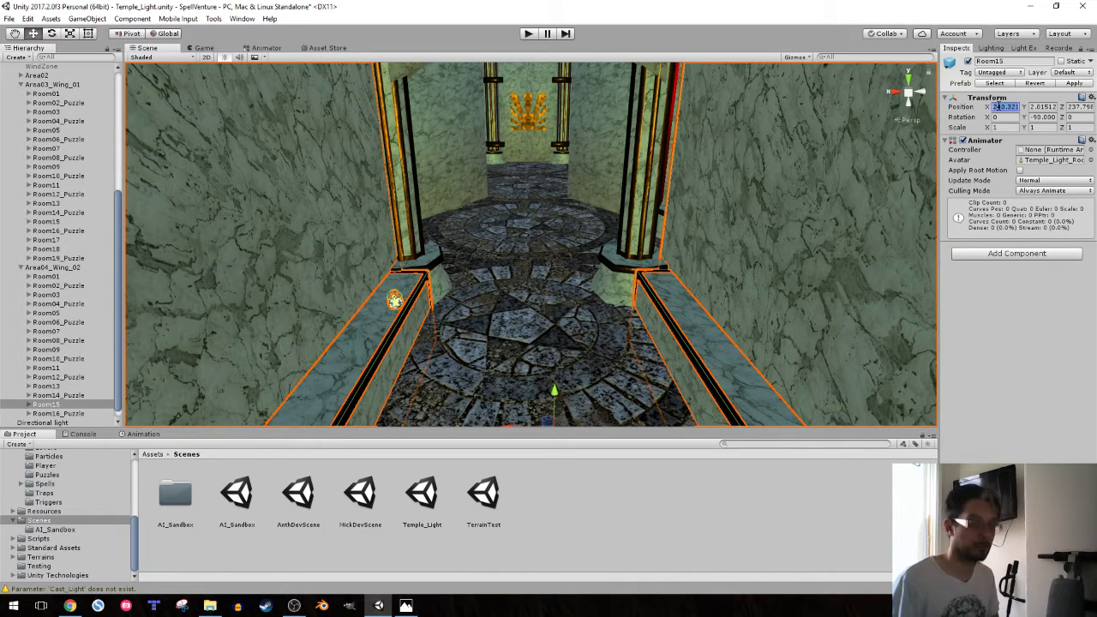
pyautogui.write('239.7')
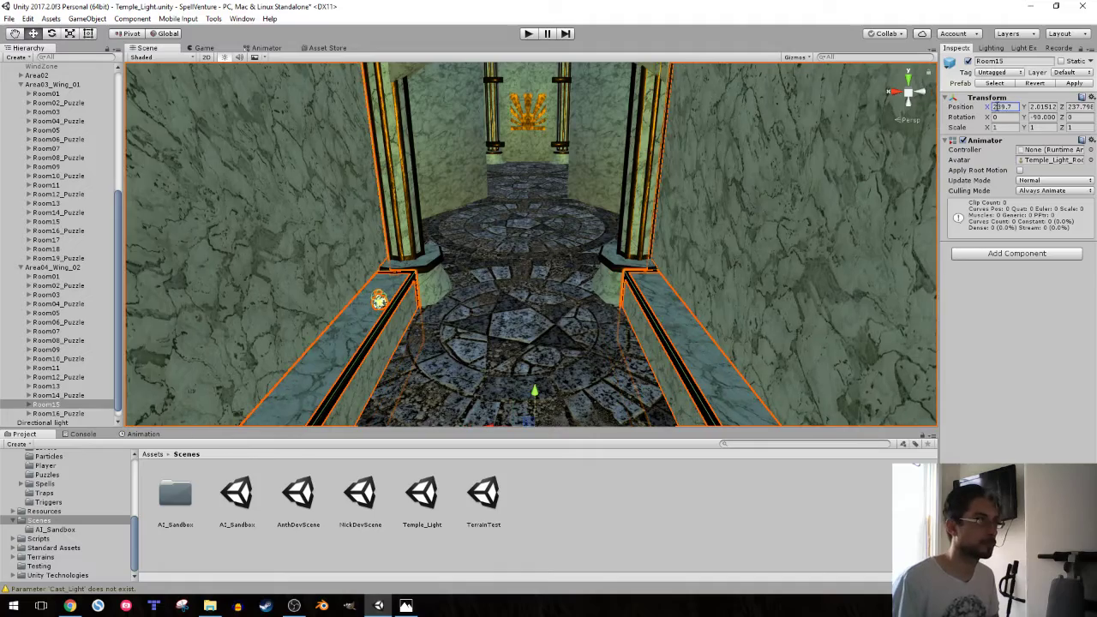
pyautogui.moveTo(475, 243); pyautogui.dragTo(480, 240, button='right')
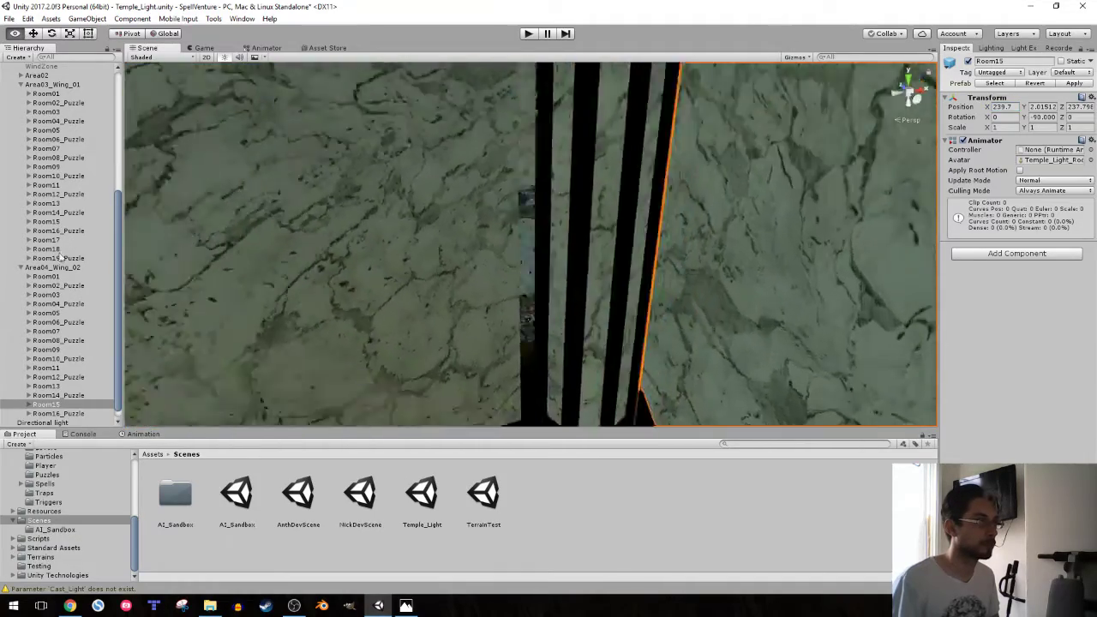
pyautogui.moveTo(1070, 203); pyautogui.dragTo(937, 353, button='right')
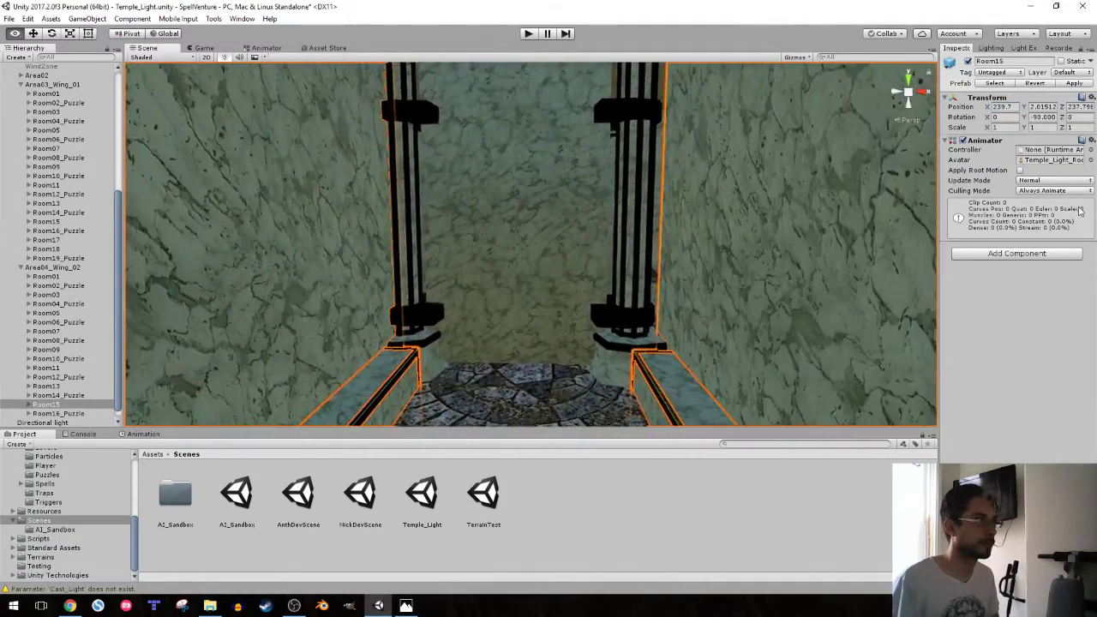
# - Set Room14_Puzzle's Position X to 239.1 to match Room12_Puzzle
pyautogui.click(58, 395)
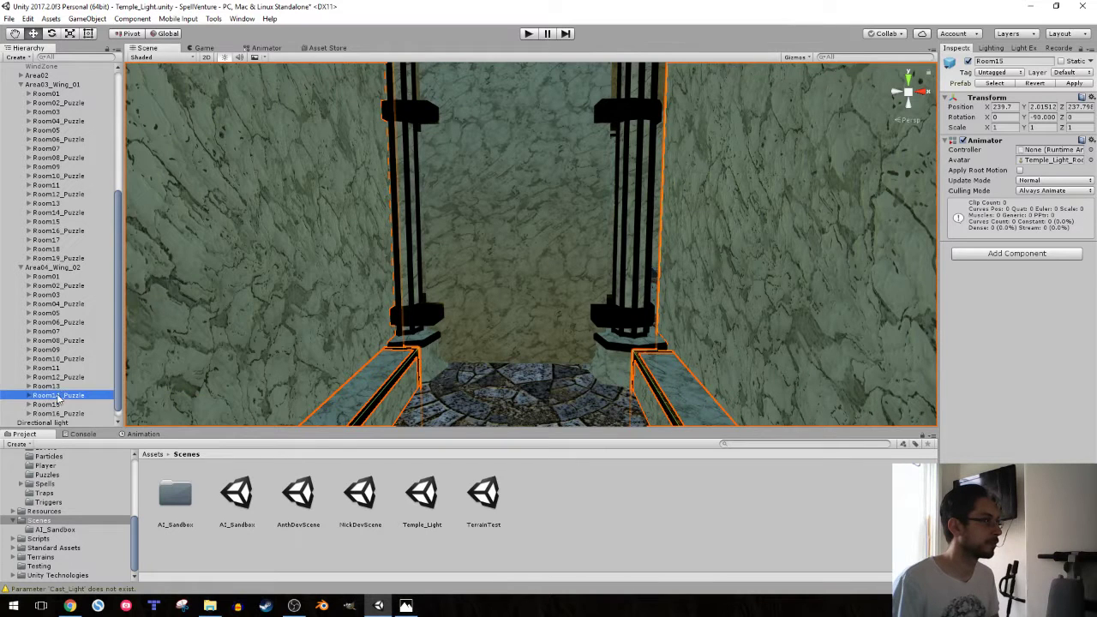
pyautogui.click(59, 378)
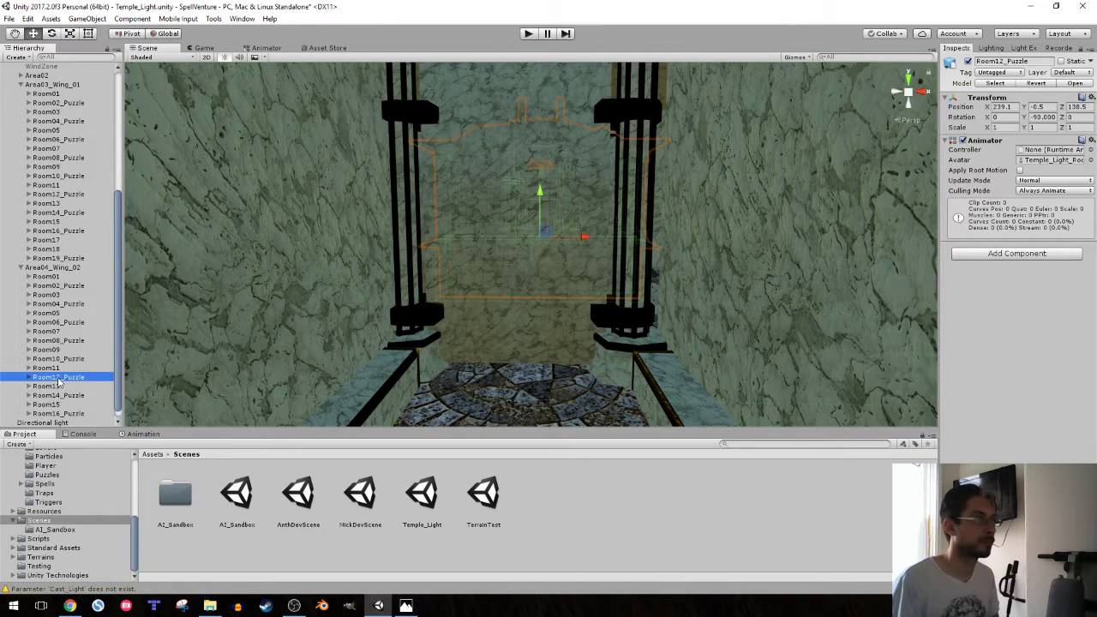
pyautogui.click(60, 396)
pyautogui.click(1003, 107)
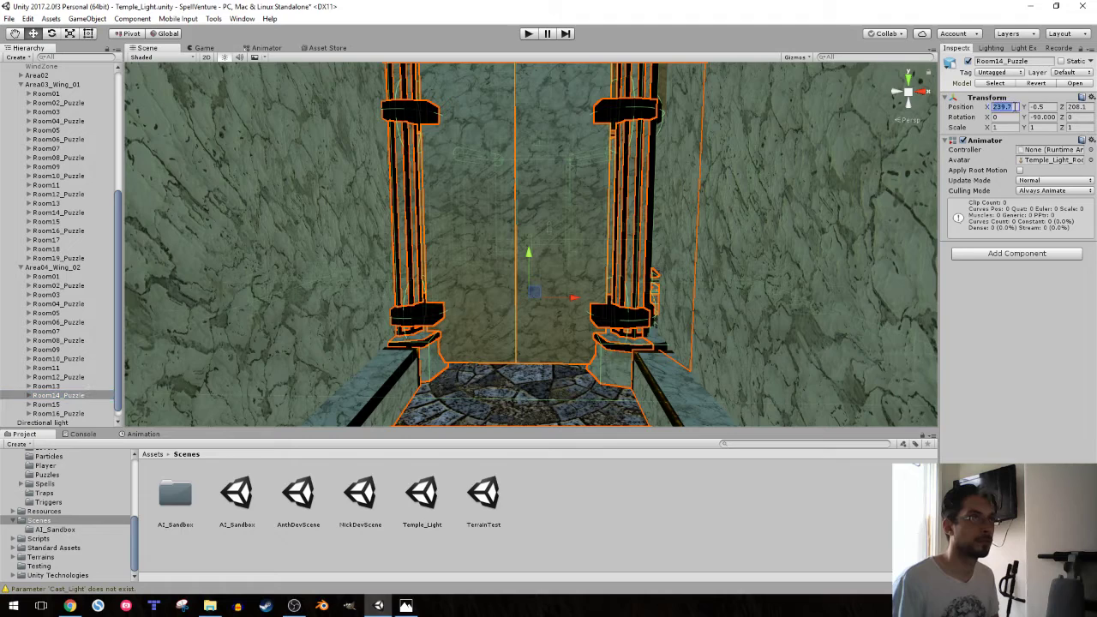
pyautogui.write('239')
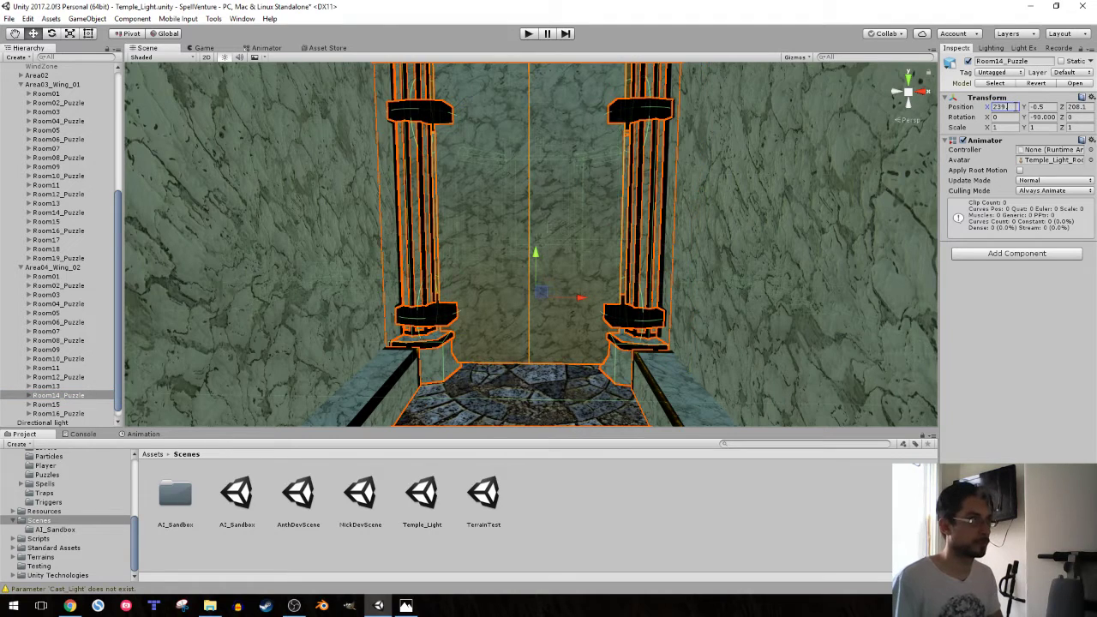
pyautogui.write('.1')
pyautogui.moveTo(807, 132)
pyautogui.mouseDown(button='right')
pyautogui.moveTo(485, 197)
pyautogui.moveTo(489, 209)
pyautogui.mouseUp(button='right')
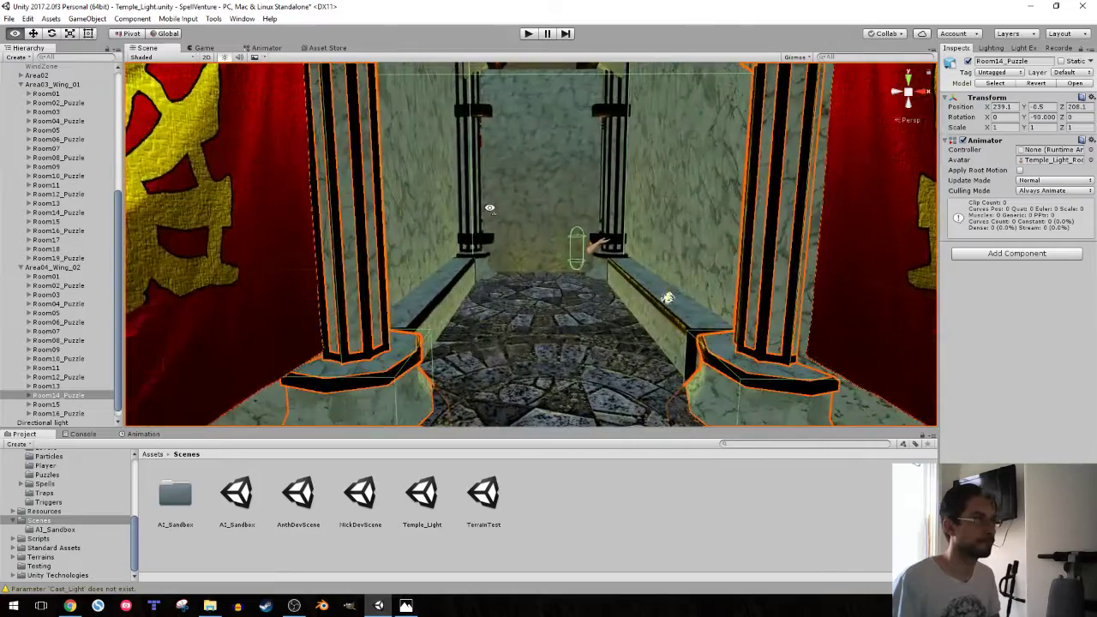
# - Align Room13 with Room12_Puzzle by setting its Position X to 239.1
pyautogui.click(47, 386)
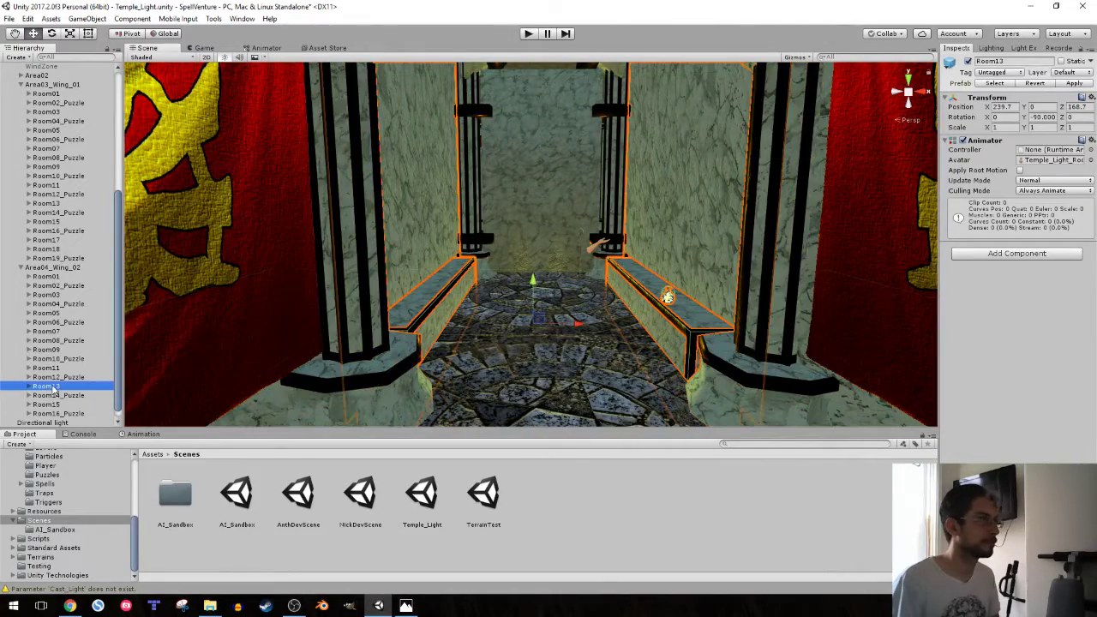
pyautogui.click(57, 378)
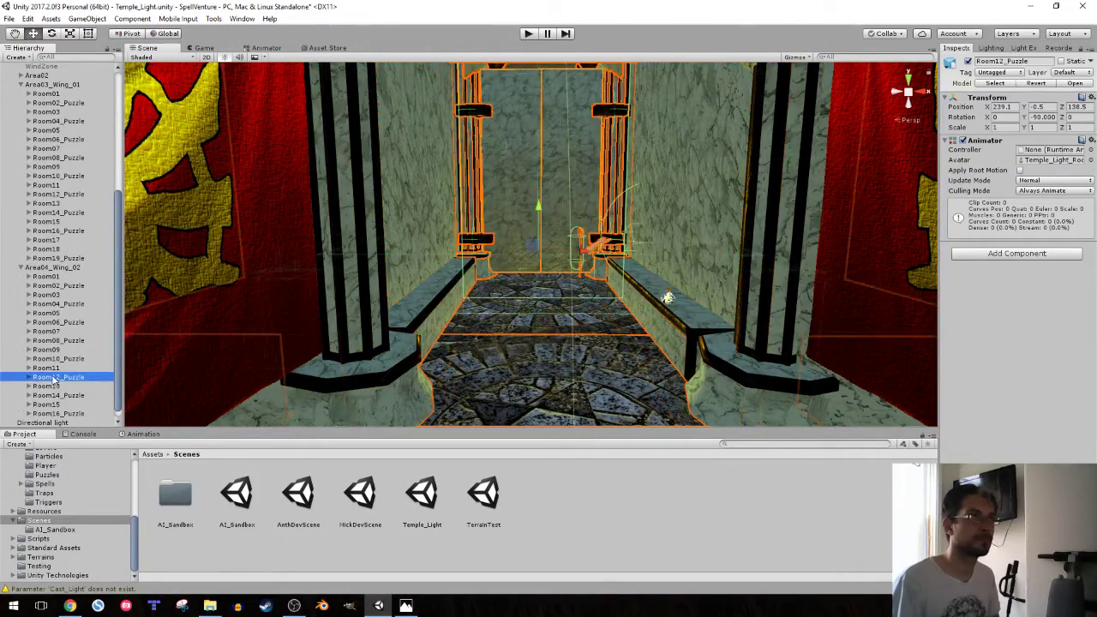
pyautogui.click(53, 387)
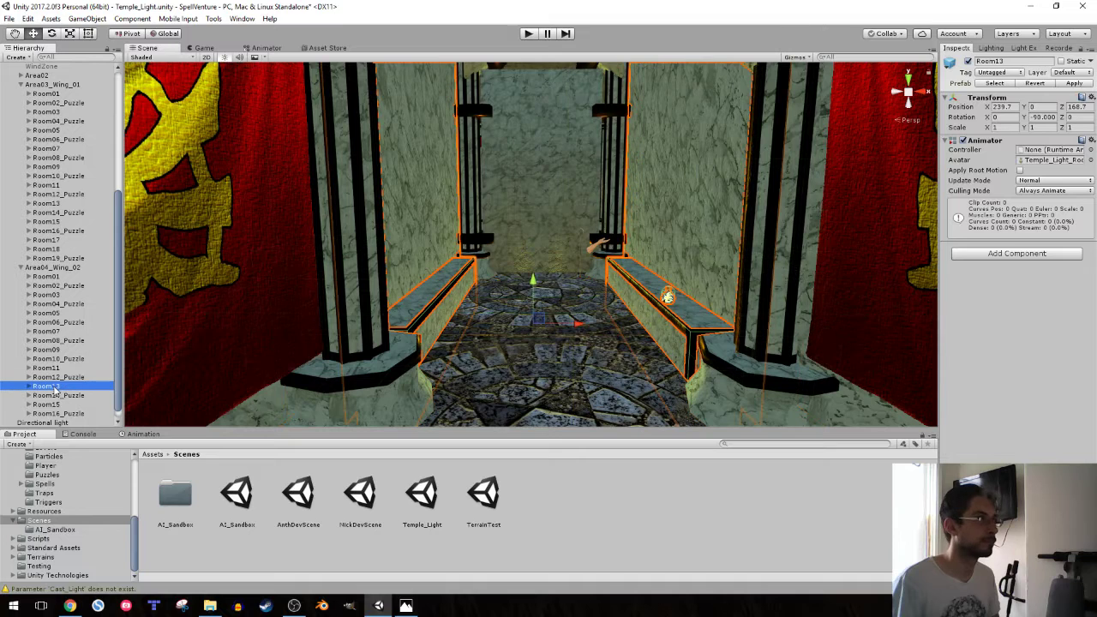
pyautogui.click(1011, 106)
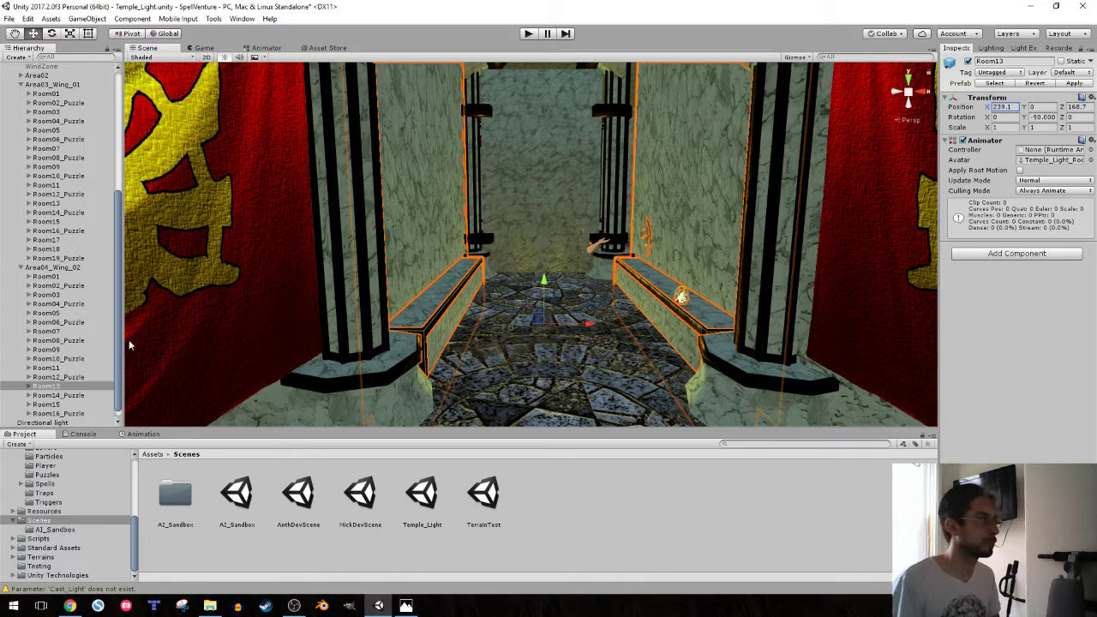
pyautogui.click(70, 378)
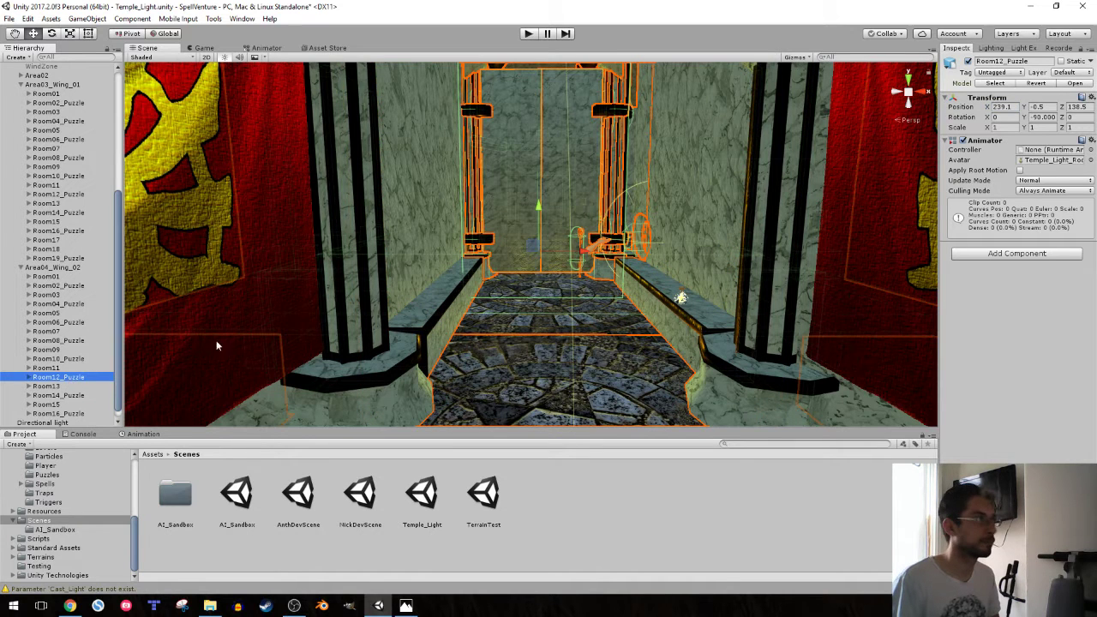
pyautogui.click(63, 387)
pyautogui.press('Up')
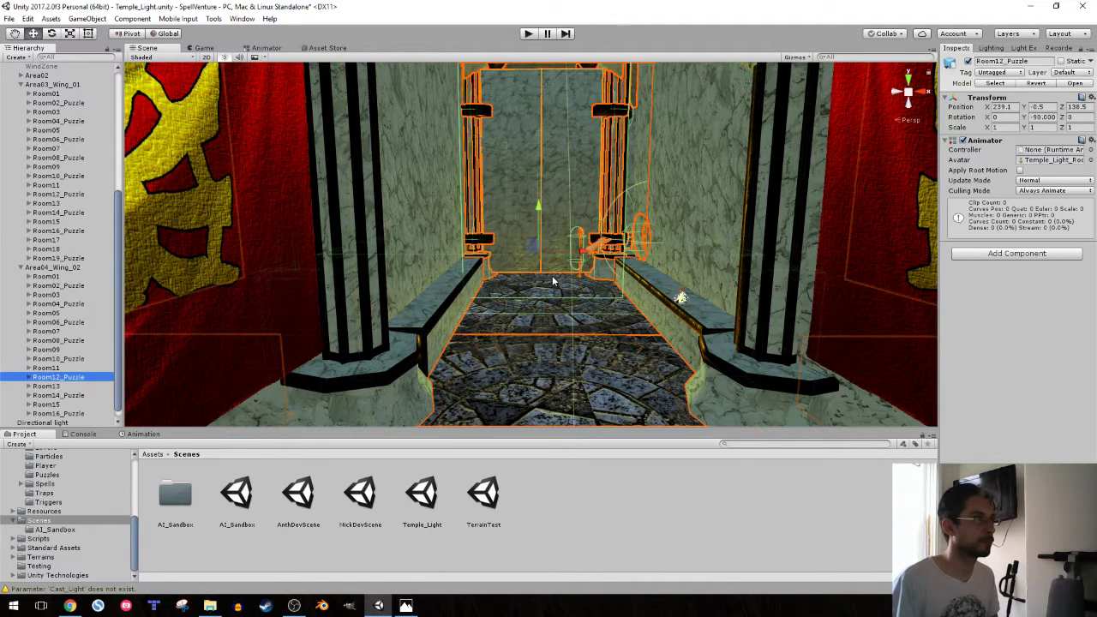
pyautogui.press('Down')
# - Deselect Room13, review the temple overview, and compare with the level-design sketch
pyautogui.moveTo(552, 281); pyautogui.dragTo(544, 229, button='right')
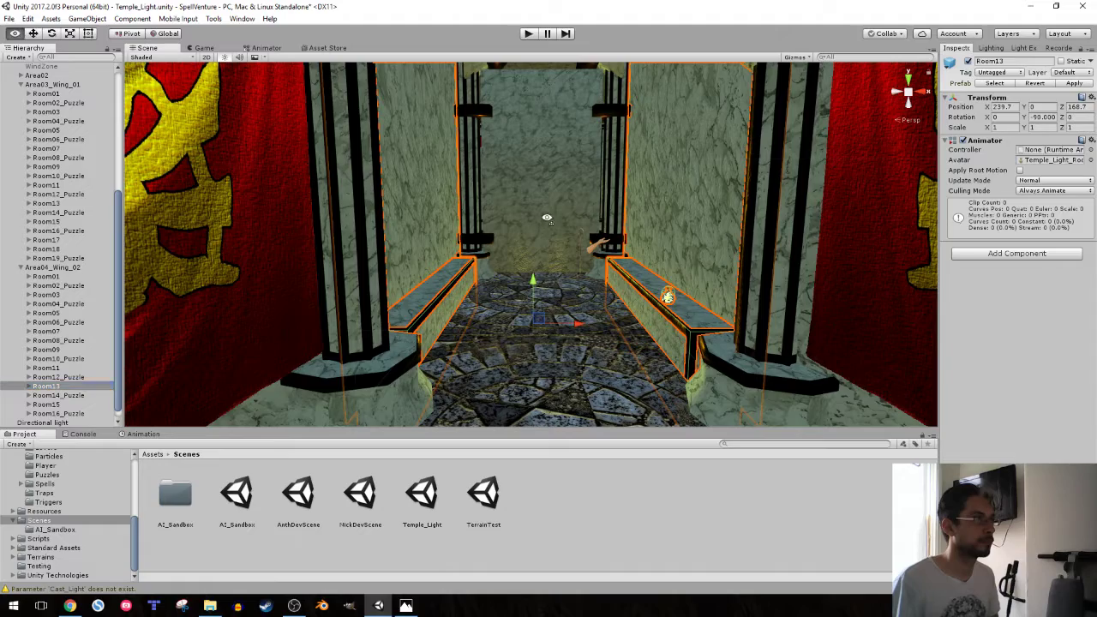
pyautogui.moveTo(506, 296); pyautogui.dragTo(600, 281, button='right')
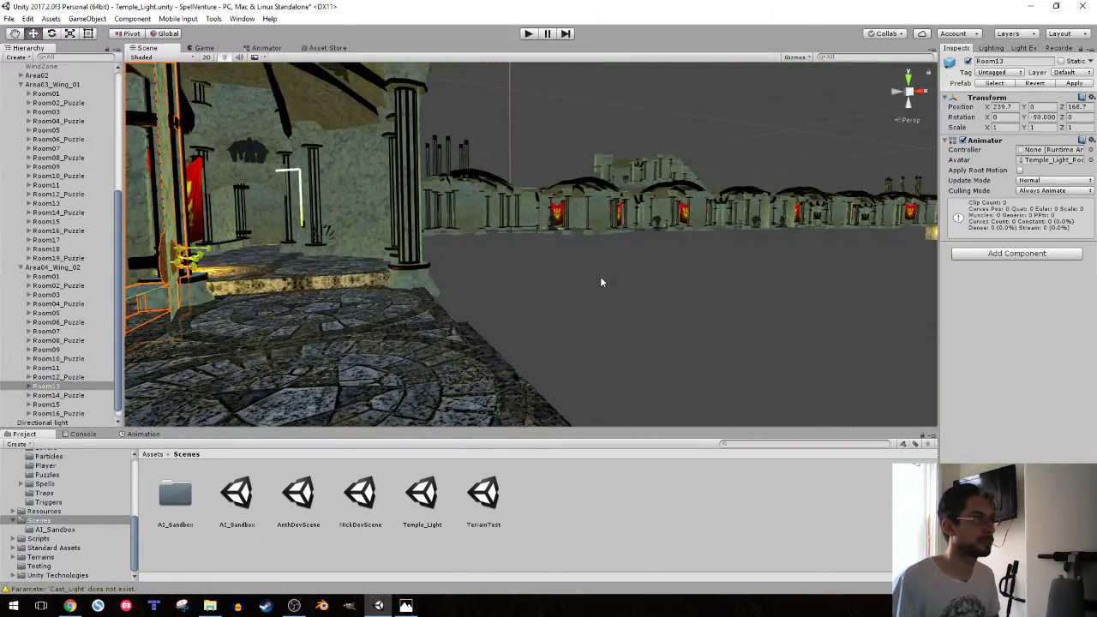
pyautogui.click(602, 283)
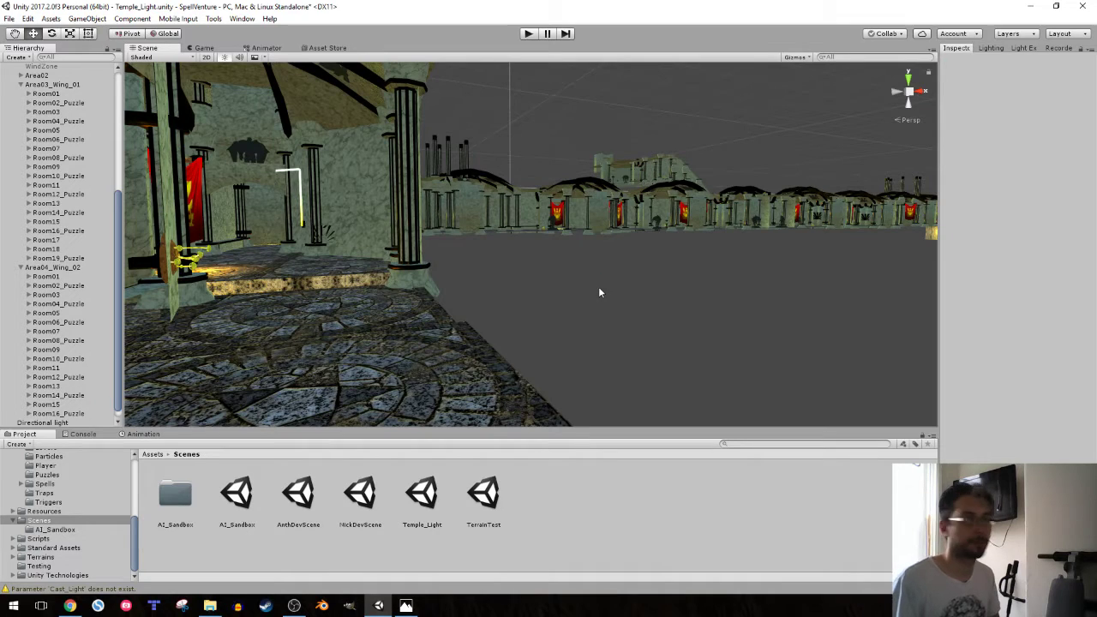
pyautogui.moveTo(581, 247)
pyautogui.mouseDown(button='right')
pyautogui.moveTo(1035, 231)
pyautogui.moveTo(419, 277)
pyautogui.mouseUp(button='right')
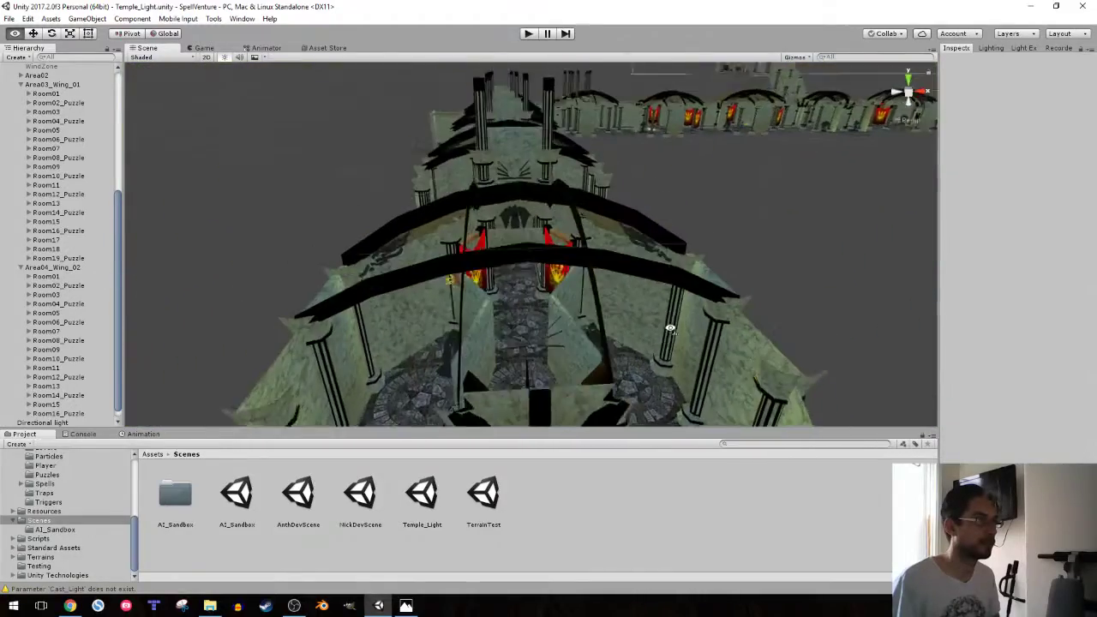
pyautogui.moveTo(419, 277); pyautogui.dragTo(668, 323, button='right')
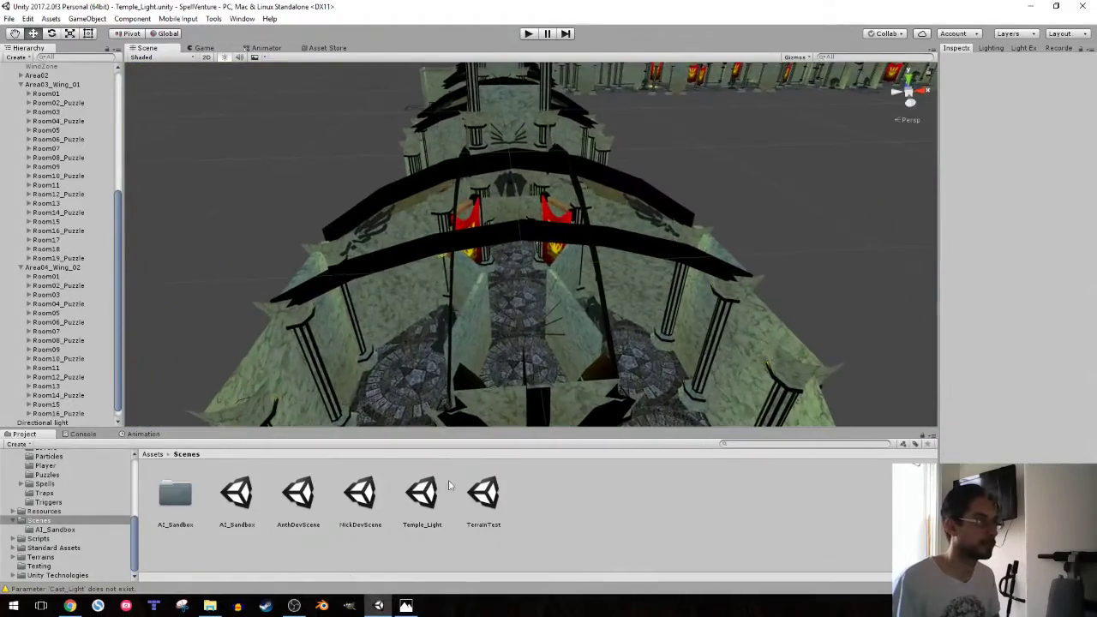
pyautogui.click(406, 606)
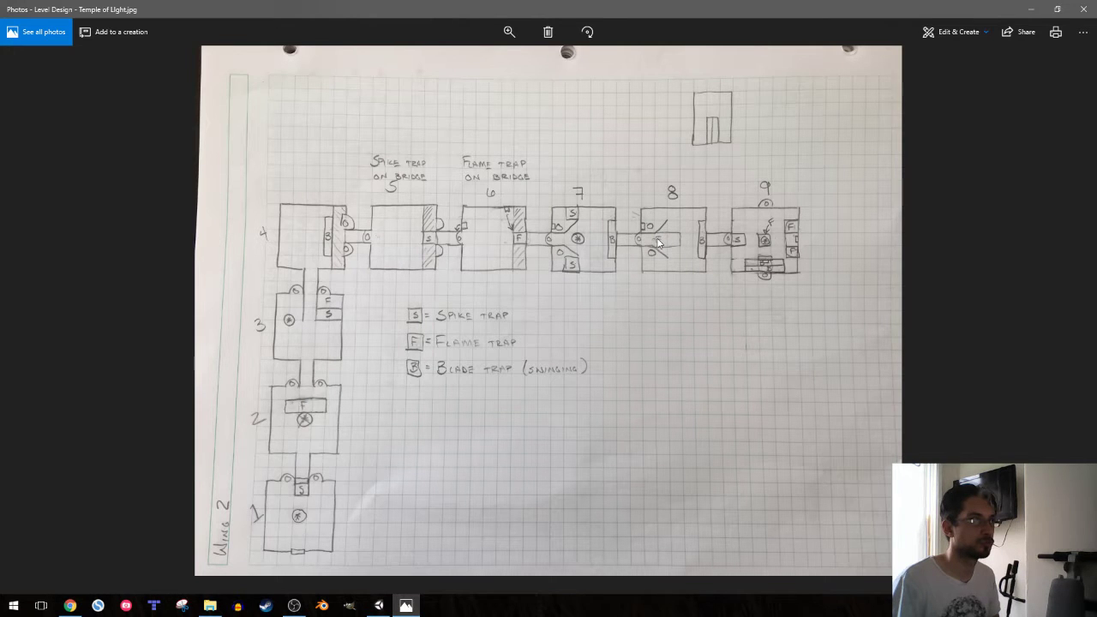
pyautogui.click(378, 605)
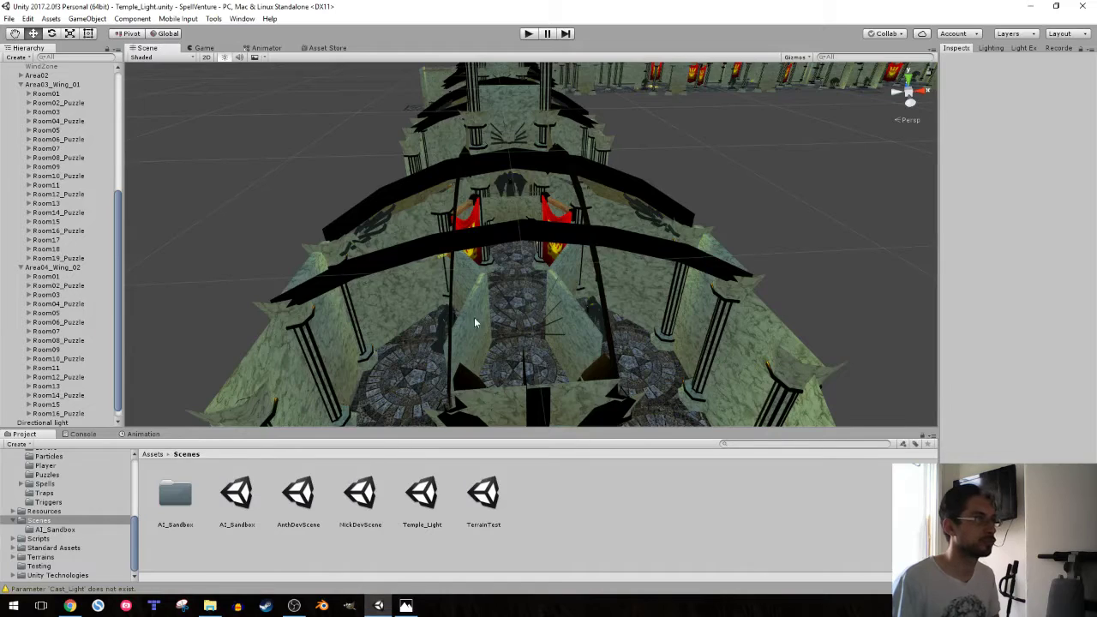
# - Move LightMedallion_traps into Room16_Puzzle, just below LightPuzzleDoor
pyautogui.moveTo(546, 314)
pyautogui.keyDown('alt'); pyautogui.mouseDown()
pyautogui.moveTo(513, 368)
pyautogui.moveTo(617, 353)
pyautogui.moveTo(685, 305)
pyautogui.moveTo(809, 344)
pyautogui.moveTo(861, 333)
pyautogui.moveTo(692, 317)
pyautogui.mouseUp(); pyautogui.keyUp('alt')
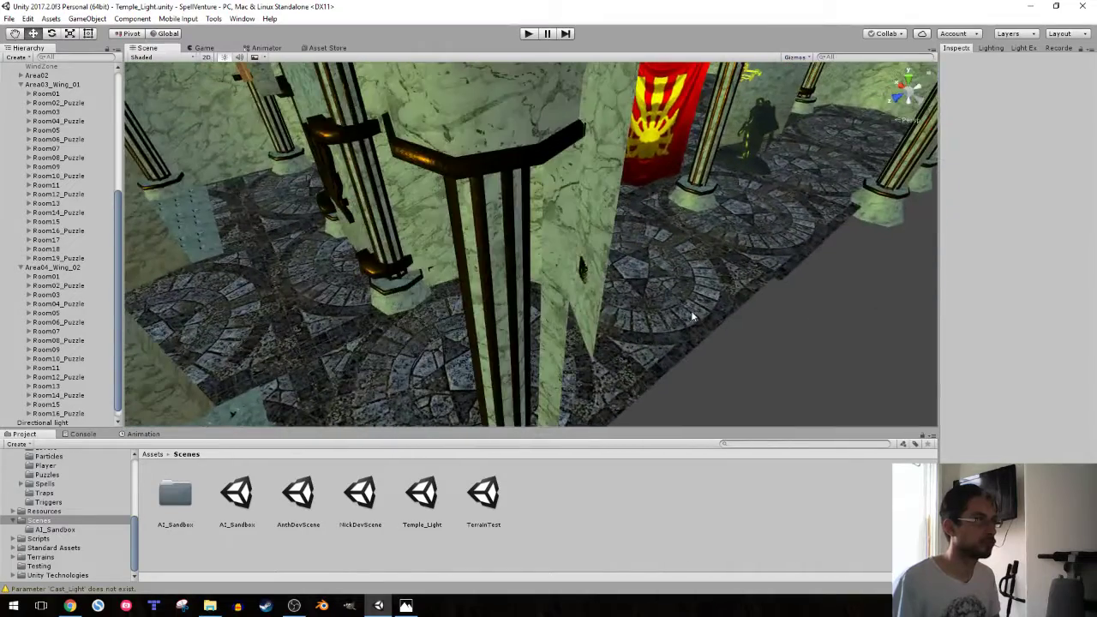
pyautogui.click(582, 272)
pyautogui.click(75, 423)
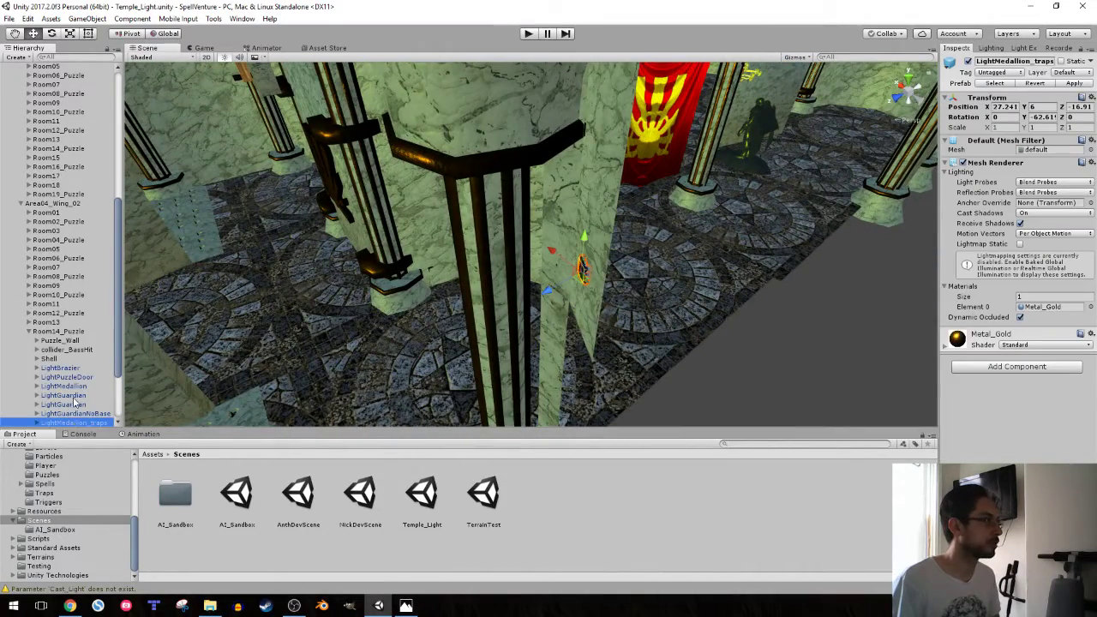
pyautogui.scroll(-3, 72, 390)
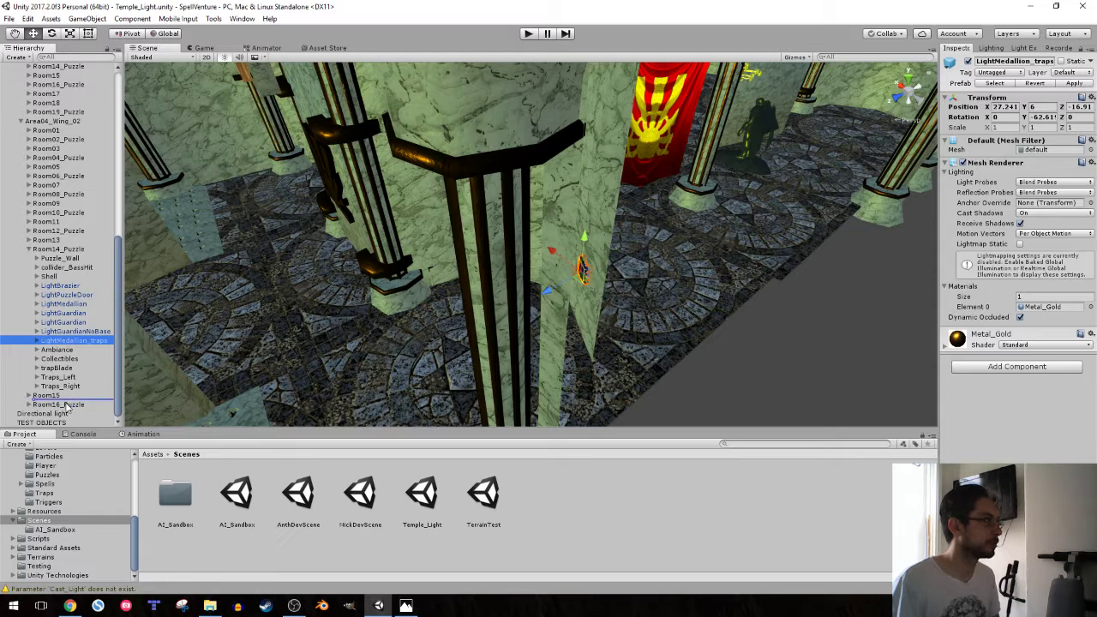
pyautogui.moveTo(71, 390); pyautogui.dragTo(67, 409)
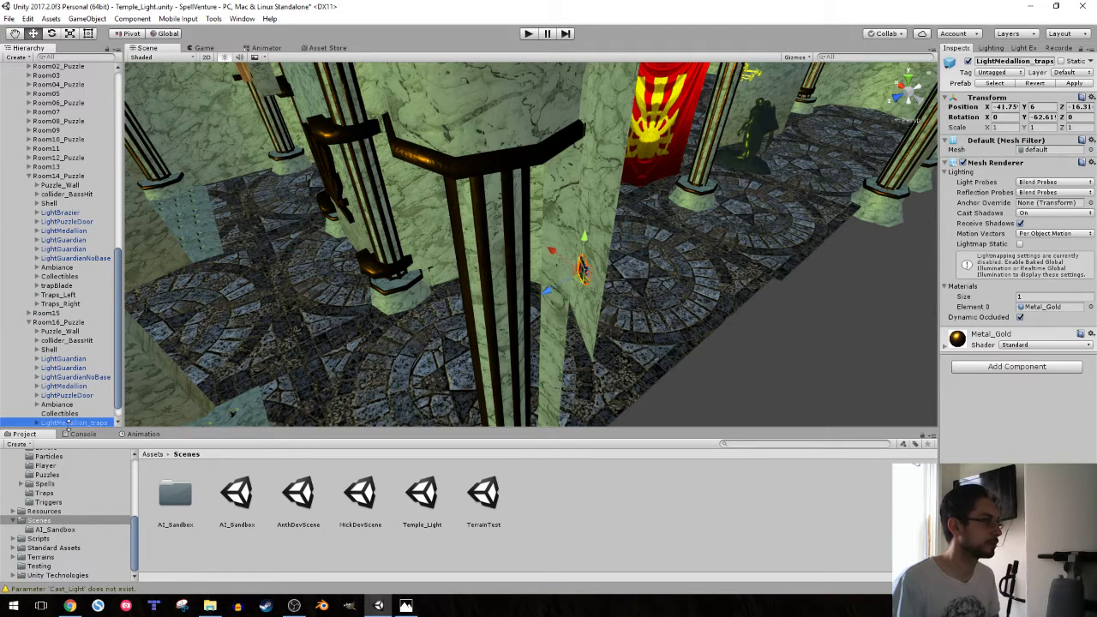
pyautogui.moveTo(71, 406); pyautogui.dragTo(71, 403)
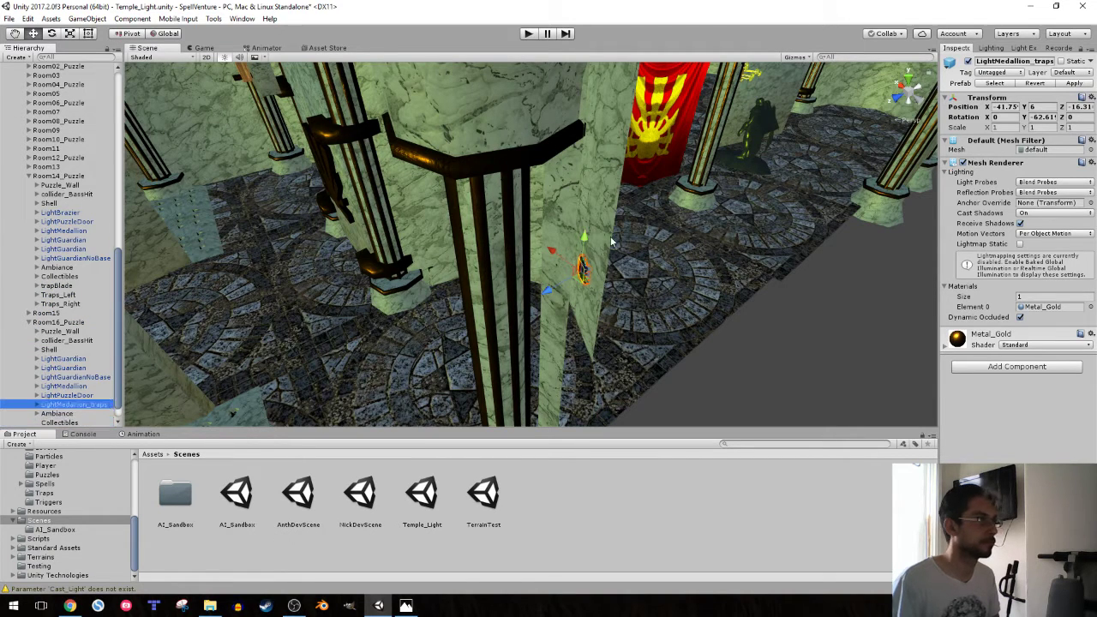
pyautogui.keyDown('alt'); pyautogui.moveTo(611, 242); pyautogui.dragTo(822, 146); pyautogui.keyUp('alt')
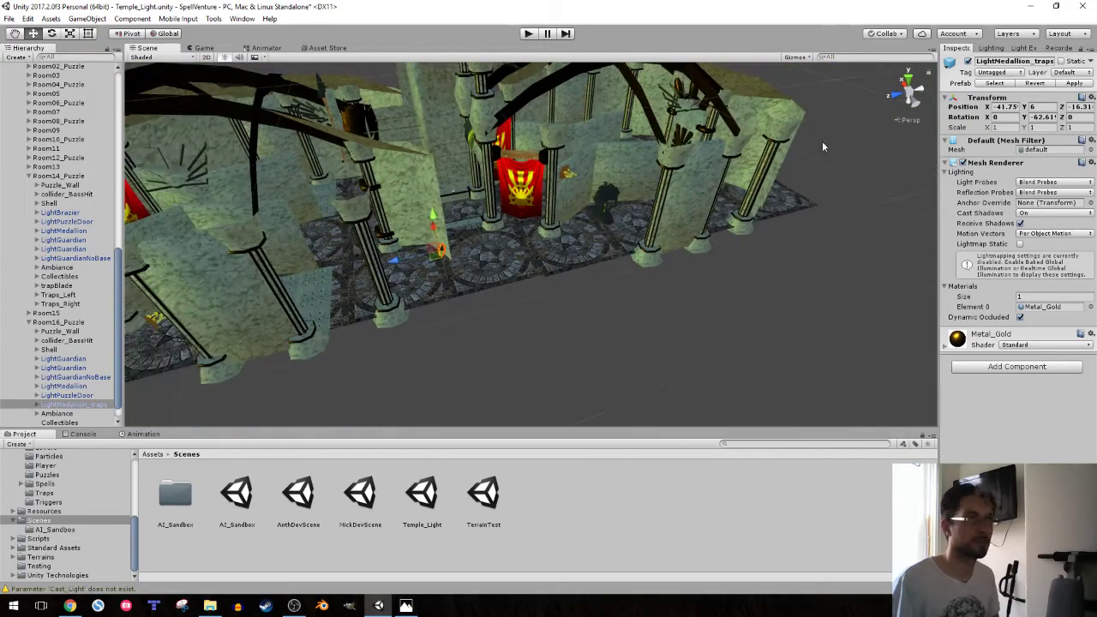
# - Reset Light_Receiver's linked traps to one slot and move it, then undo those changes
pyautogui.click(37, 404)
pyautogui.click(72, 413)
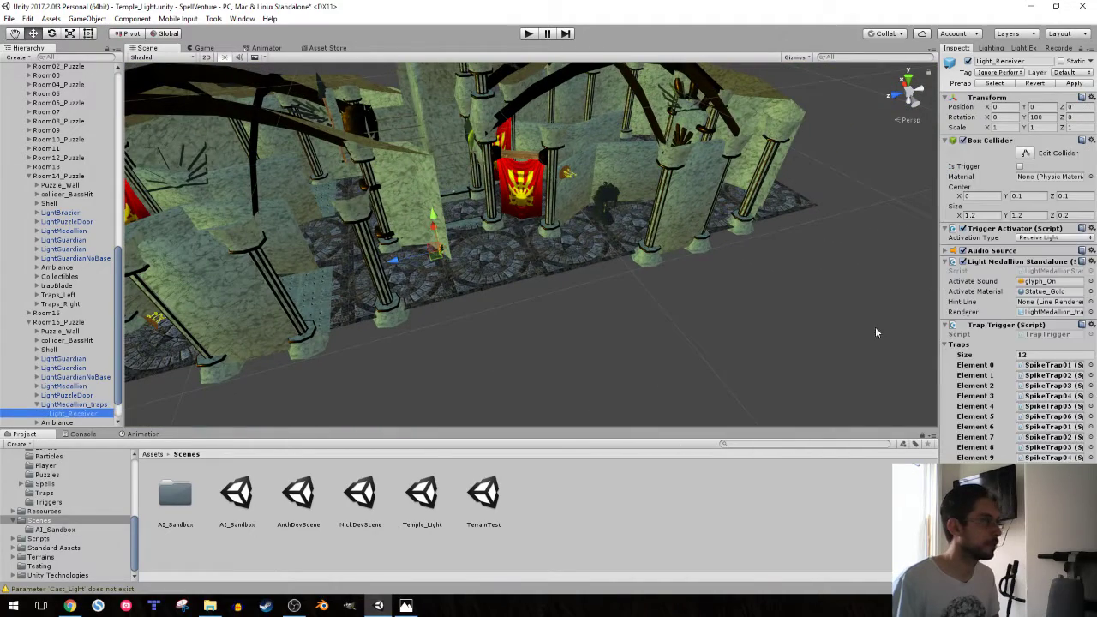
pyautogui.click(1062, 353)
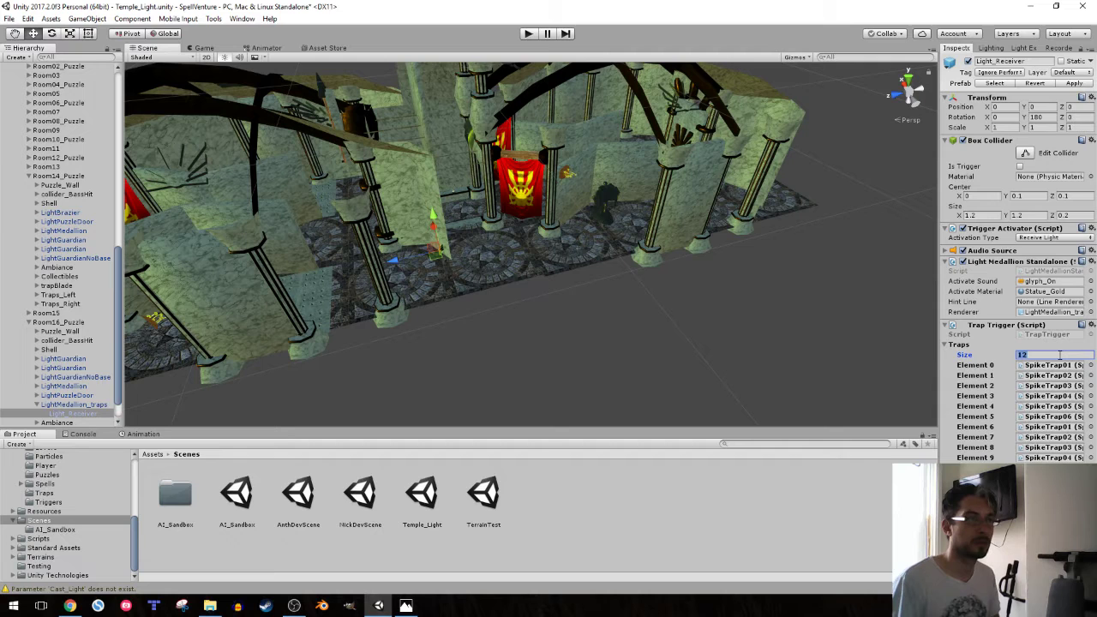
pyautogui.write('0')
pyautogui.press('Return')
pyautogui.write('1')
pyautogui.press('Return')
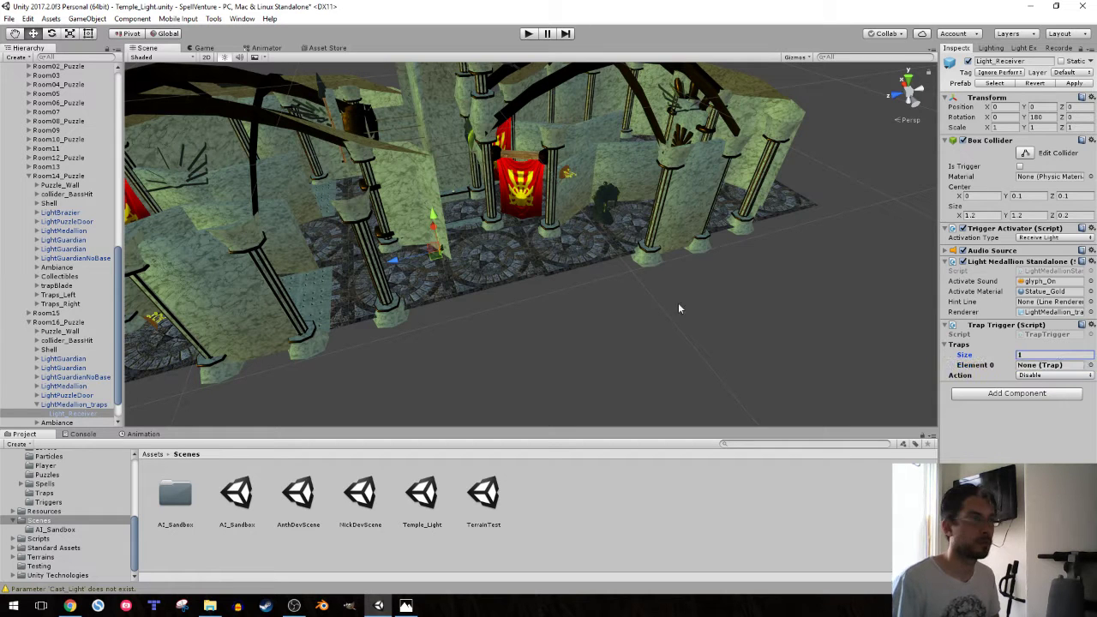
pyautogui.moveTo(395, 263); pyautogui.dragTo(761, 213)
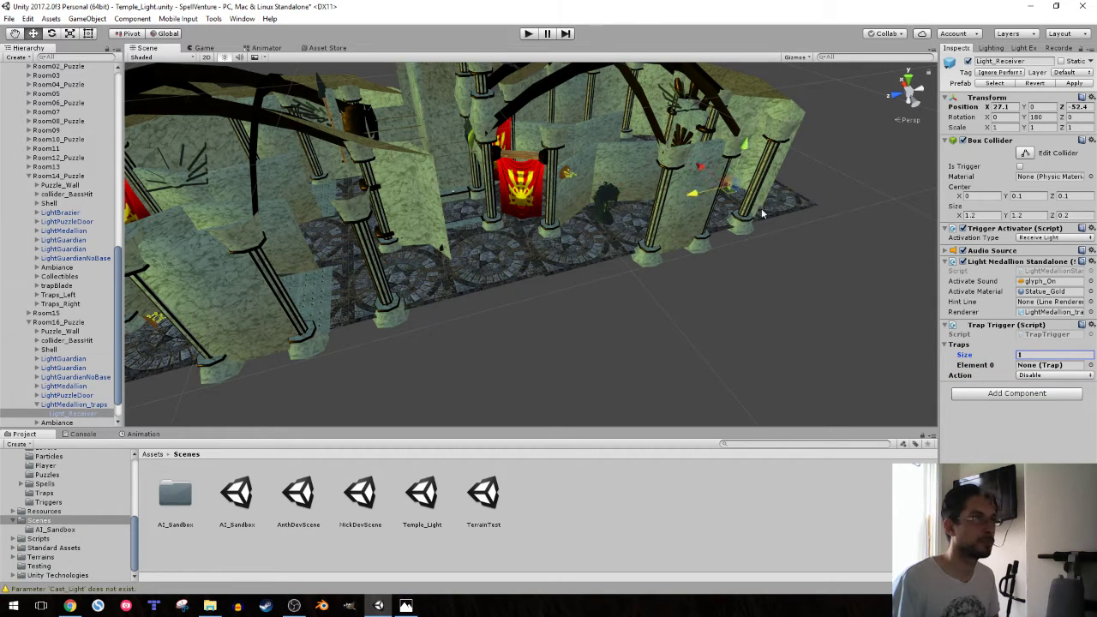
pyautogui.moveTo(764, 208); pyautogui.dragTo(746, 217, button='right')
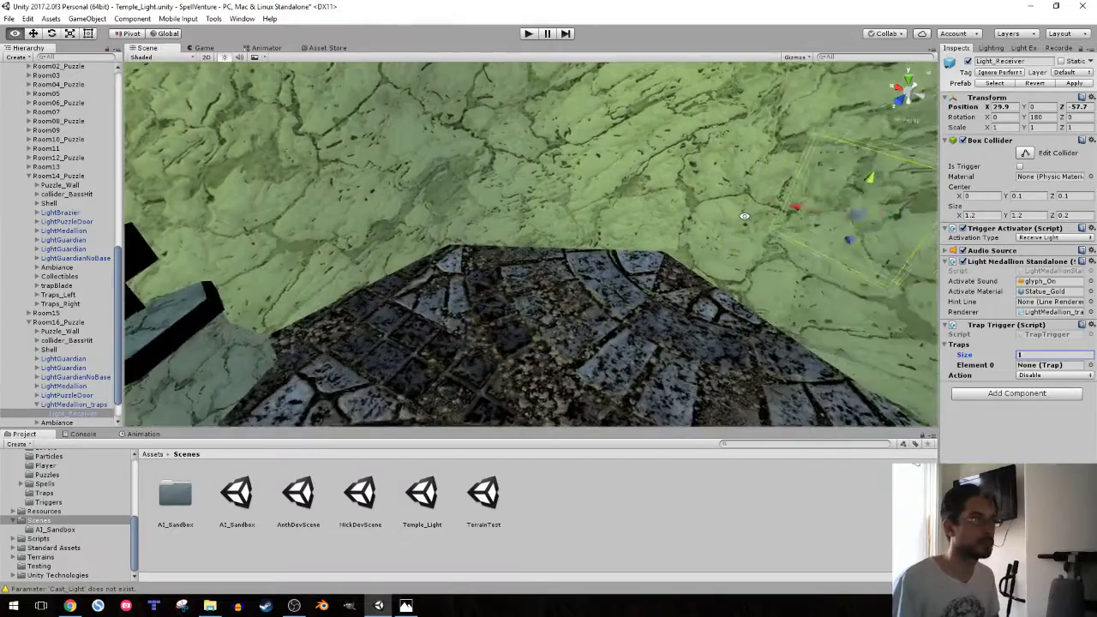
pyautogui.hotkey('ctrl', 'z')
pyautogui.hotkey('ctrl', 'z')
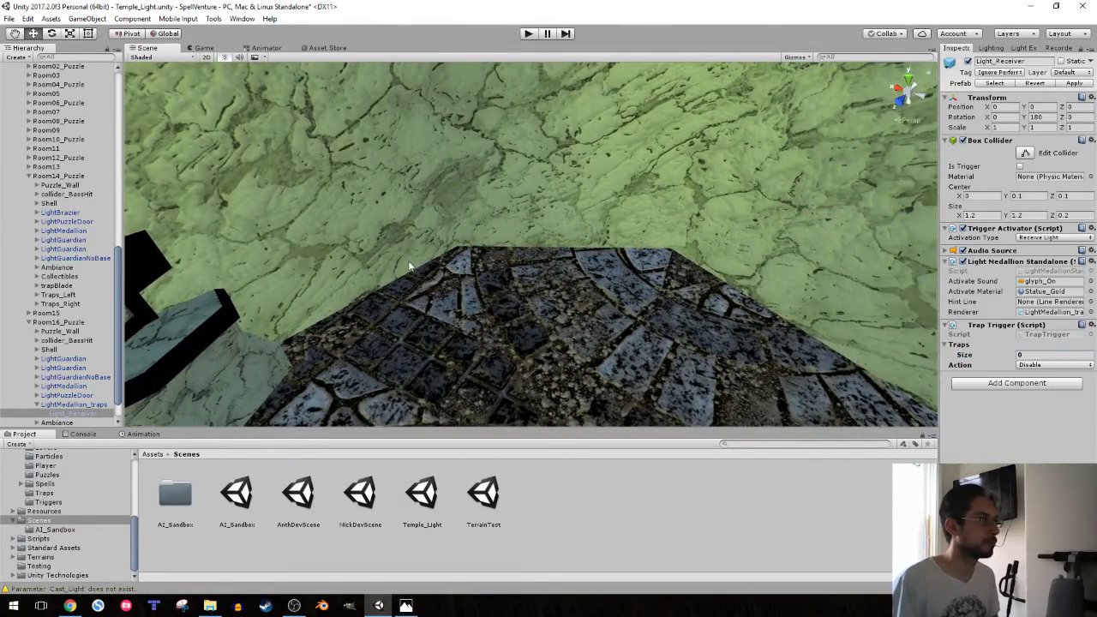
pyautogui.press('f')
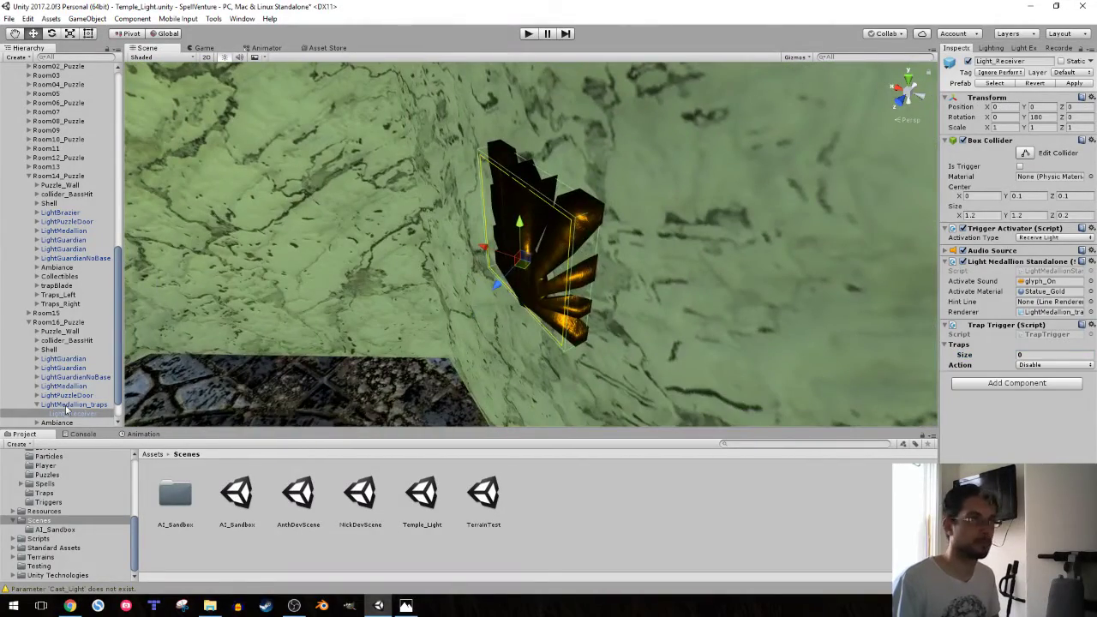
# - Frame the medallion, slide it along X to 27.513, and check the level sketch
pyautogui.click(66, 406)
pyautogui.press('f')
pyautogui.keyDown('alt'); pyautogui.moveTo(532, 163); pyautogui.dragTo(410, 213); pyautogui.keyUp('alt')
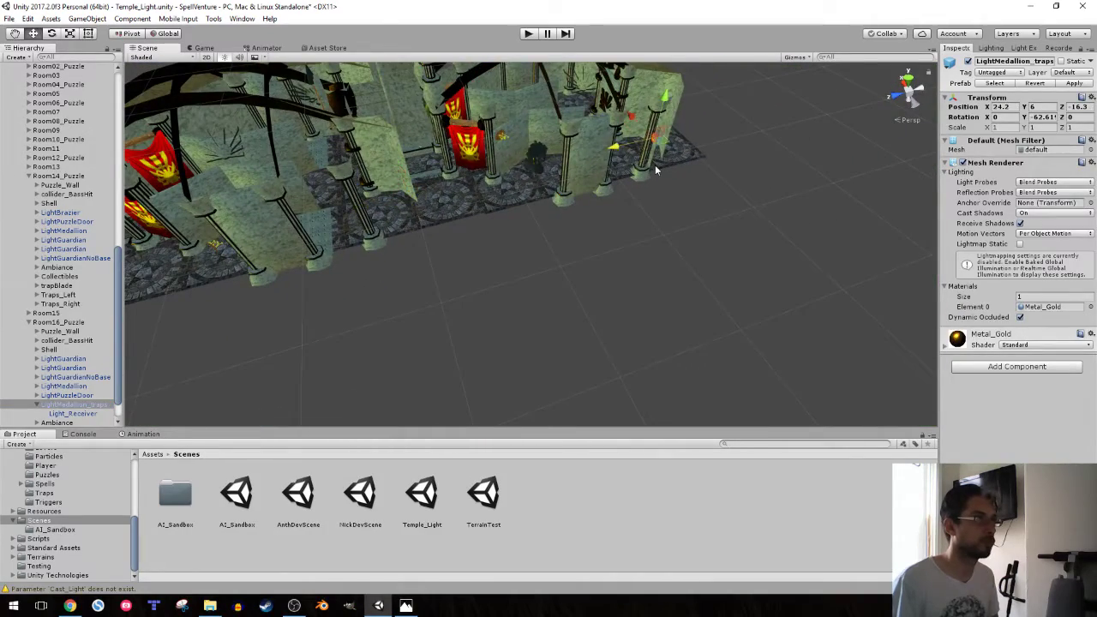
pyautogui.press('f')
pyautogui.keyDown('alt'); pyautogui.moveTo(531, 172); pyautogui.dragTo(819, 146); pyautogui.keyUp('alt')
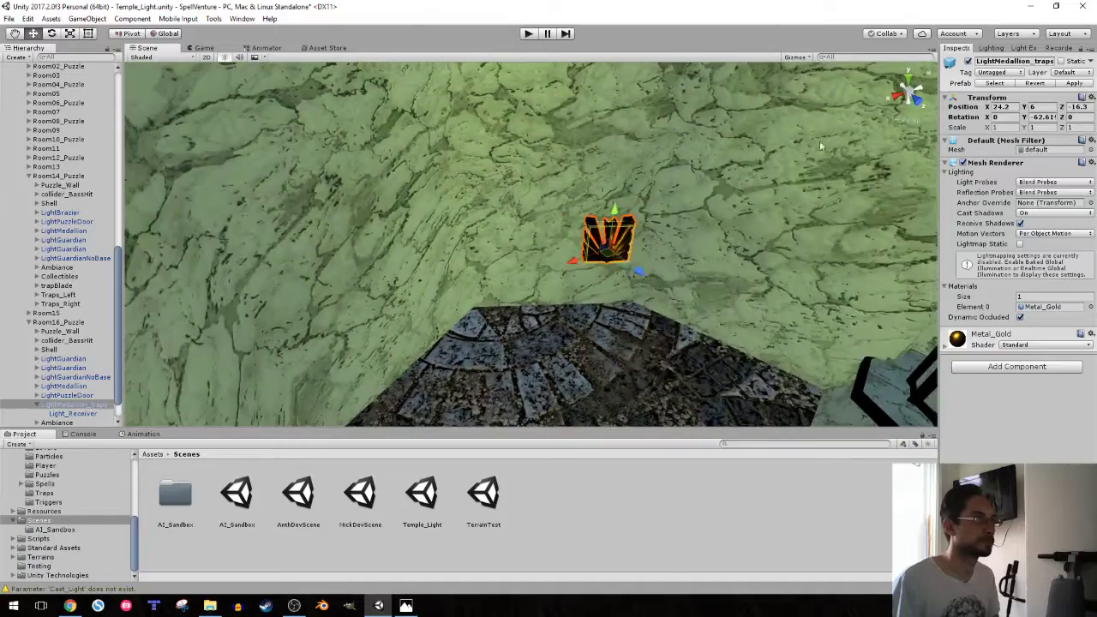
pyautogui.moveTo(646, 276)
pyautogui.mouseDown()
pyautogui.moveTo(563, 240)
pyautogui.moveTo(532, 181)
pyautogui.moveTo(651, 289)
pyautogui.moveTo(640, 317)
pyautogui.moveTo(648, 312)
pyautogui.moveTo(490, 235)
pyautogui.mouseUp()
pyautogui.click(406, 606)
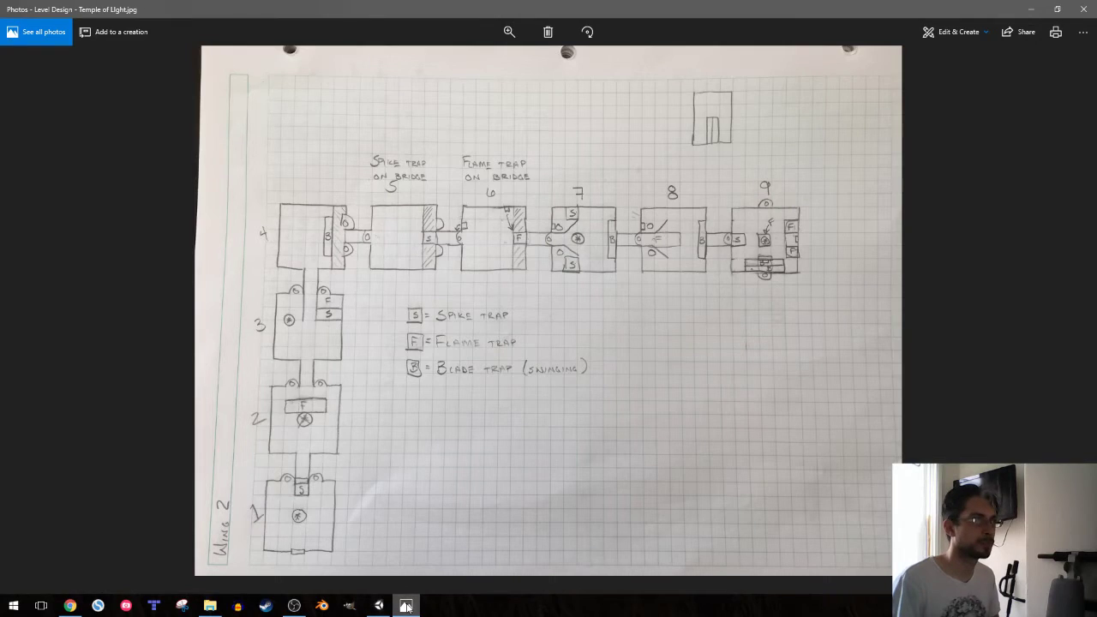
pyautogui.click(408, 607)
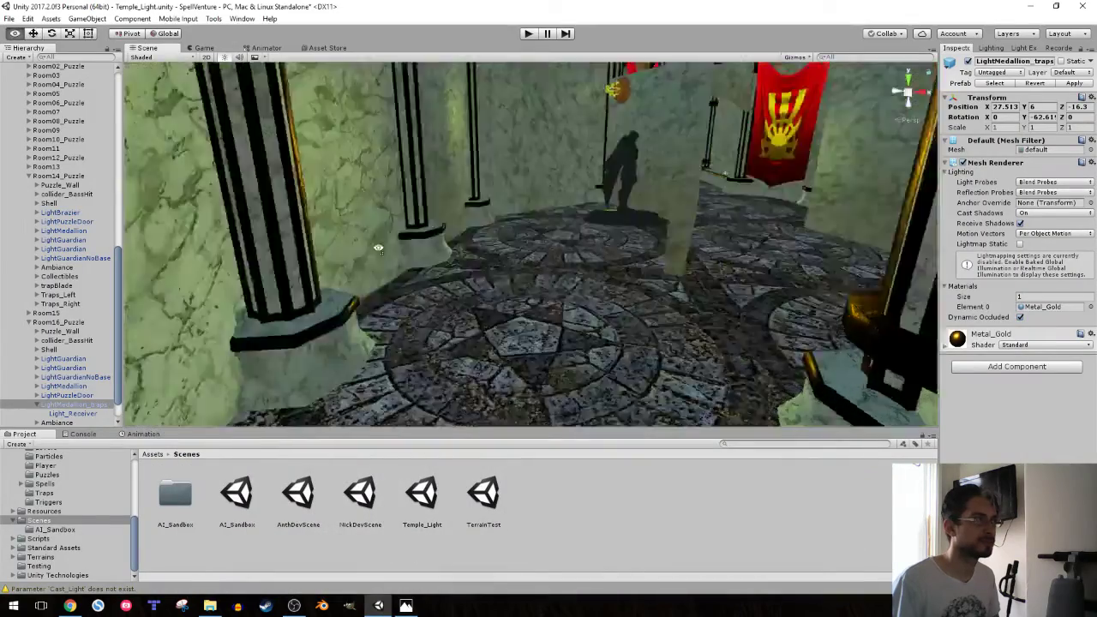
# - Delete the LightMedallion_traps medallion from Room16_Puzzle's wall and fly back into the room
pyautogui.keyDown('alt'); pyautogui.moveTo(514, 257); pyautogui.dragTo(180, 229); pyautogui.keyUp('alt')
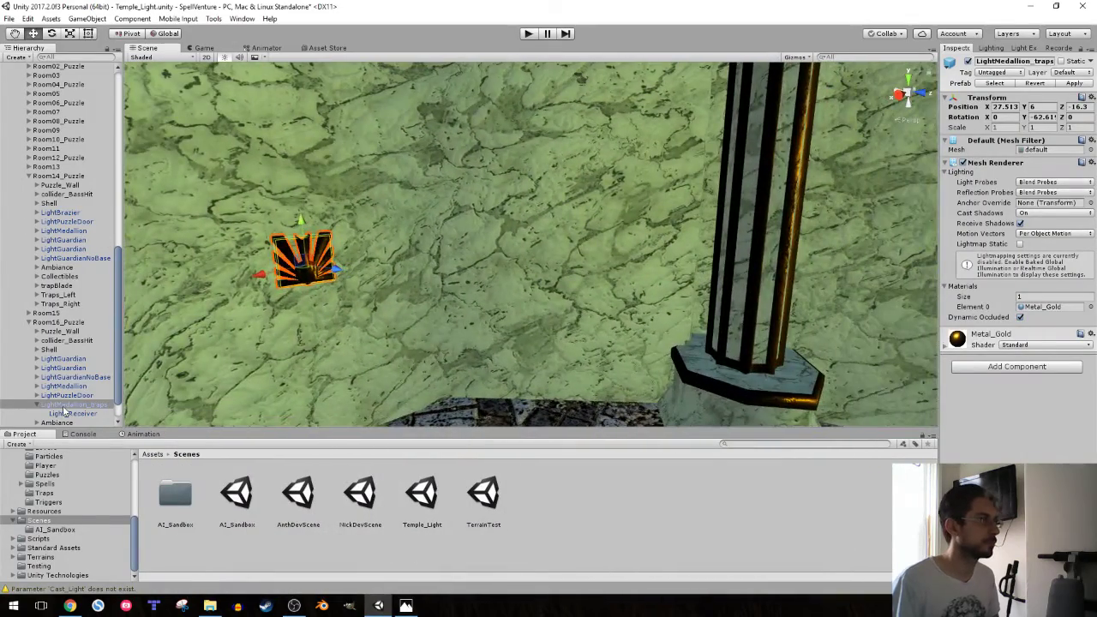
pyautogui.press('Delete')
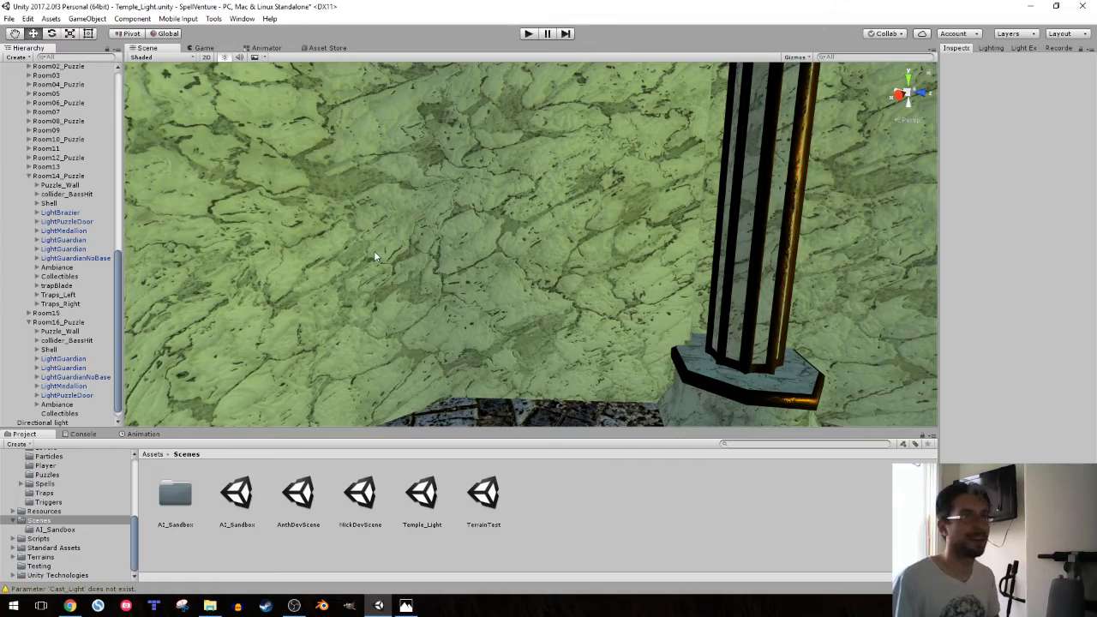
pyautogui.moveTo(371, 253)
pyautogui.keyDown('alt'); pyautogui.mouseDown()
pyautogui.moveTo(567, 229)
pyautogui.moveTo(460, 241)
pyautogui.mouseUp(); pyautogui.keyUp('alt')
pyautogui.moveTo(489, 240); pyautogui.dragTo(504, 292, button='right')
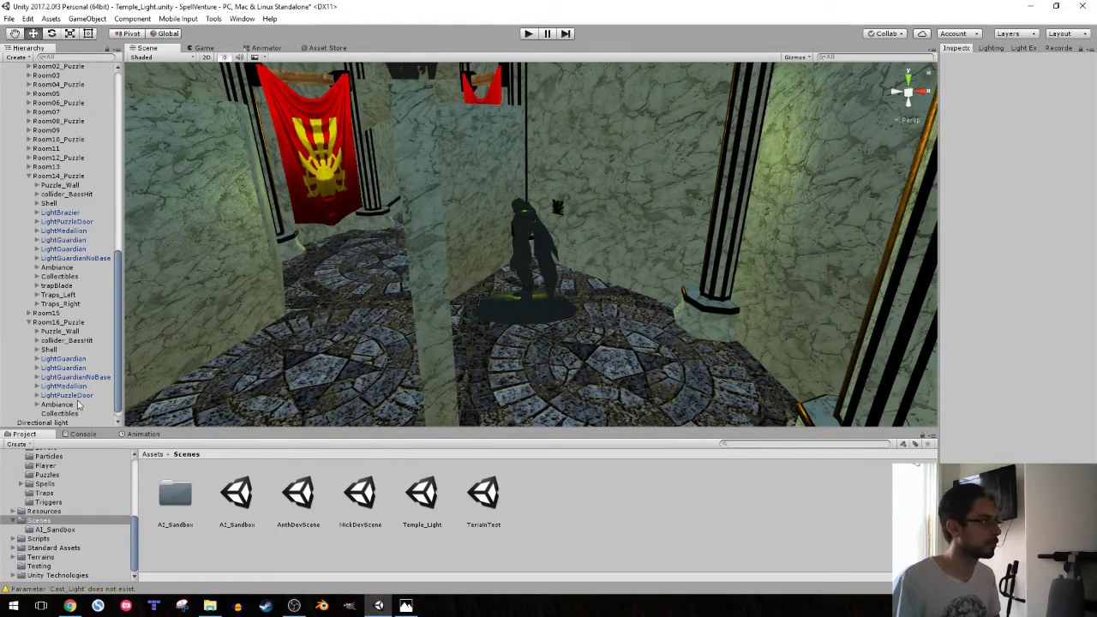
# - Duplicate Traps_Left as Traps and delete its six copied spike traps
pyautogui.click(60, 323)
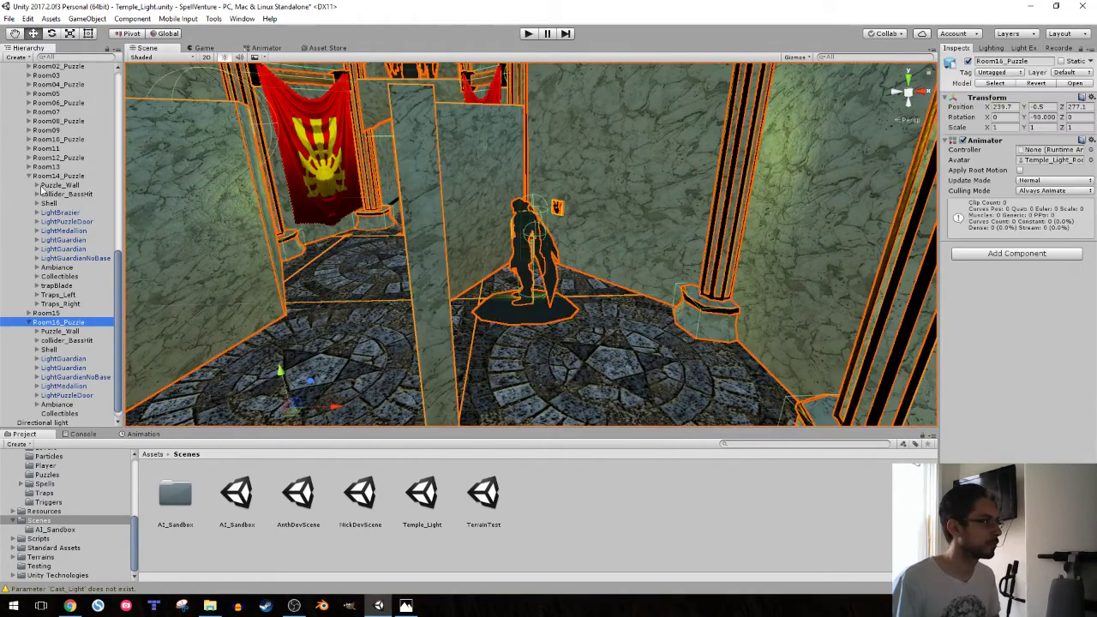
pyautogui.click(58, 295)
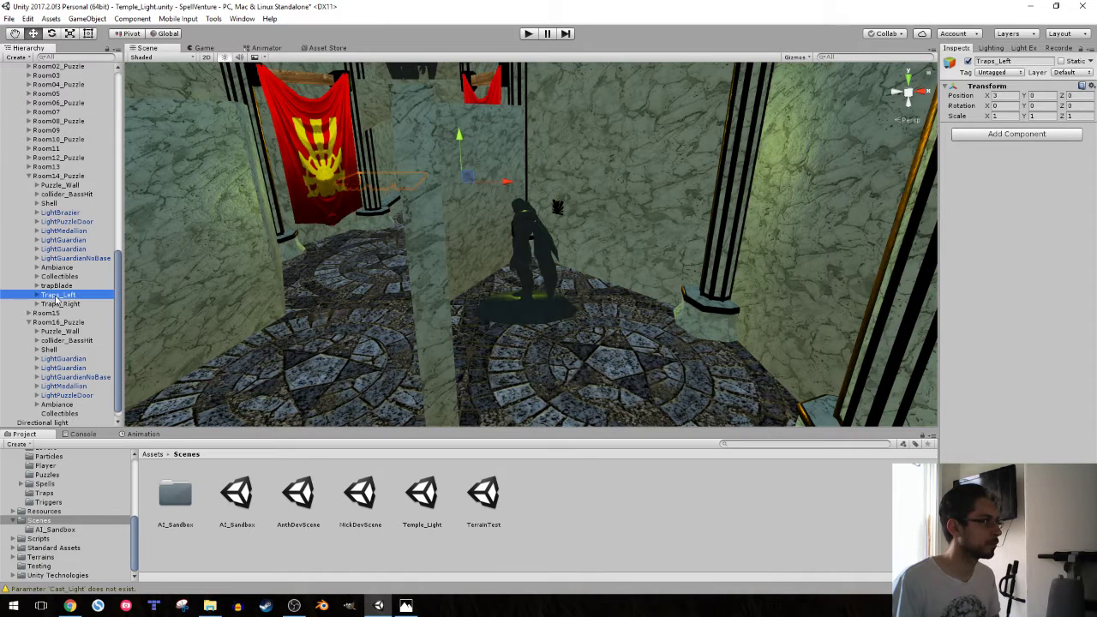
pyautogui.hotkey('ctrl', 'd')
pyautogui.click(65, 313)
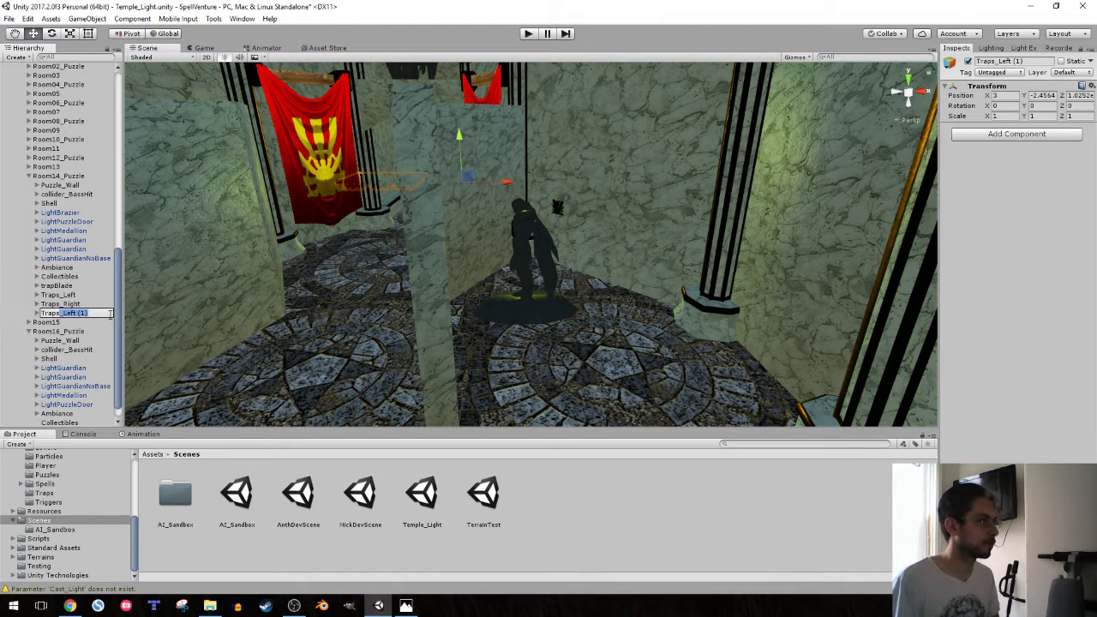
pyautogui.press('BackSpace')
pyautogui.press('Return')
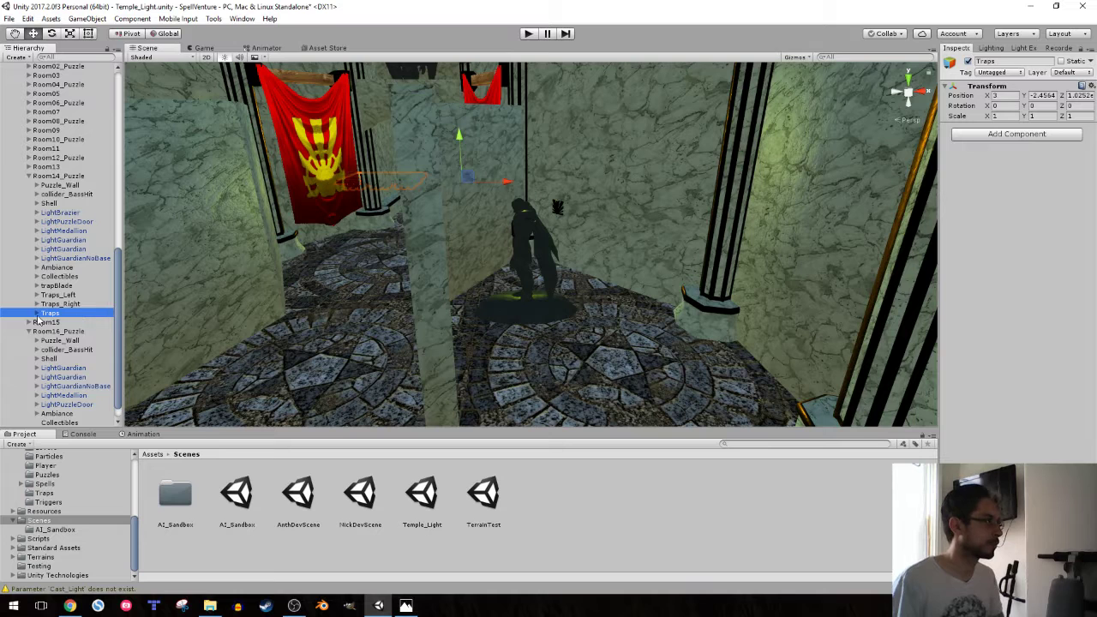
pyautogui.click(37, 314)
pyautogui.click(69, 322)
pyautogui.keyDown('shift'); pyautogui.click(71, 368); pyautogui.keyUp('shift')
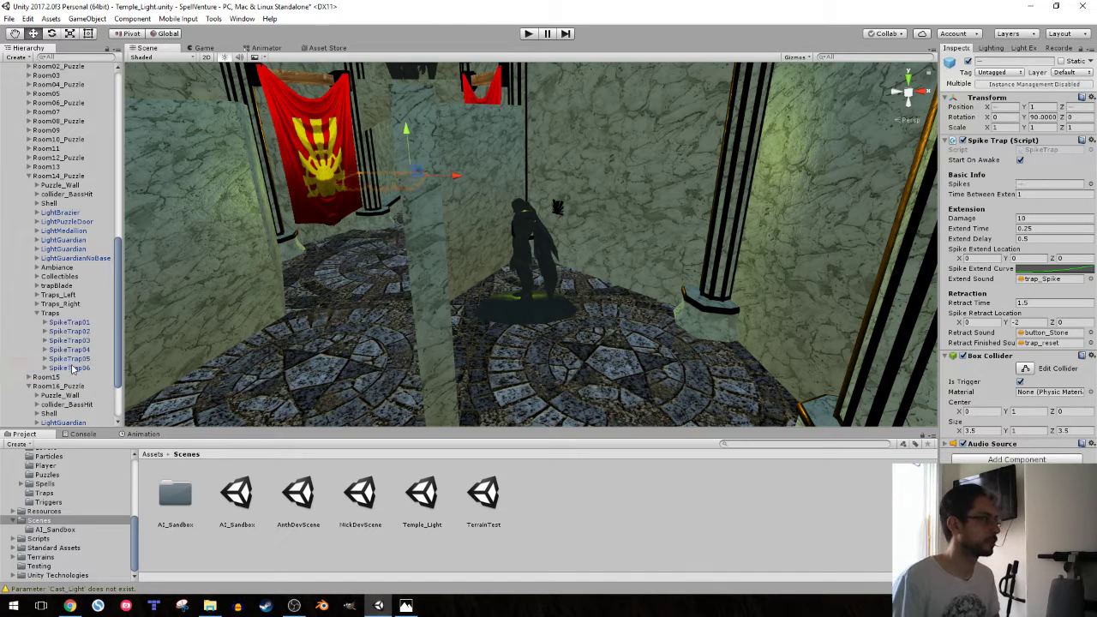
pyautogui.press('Delete')
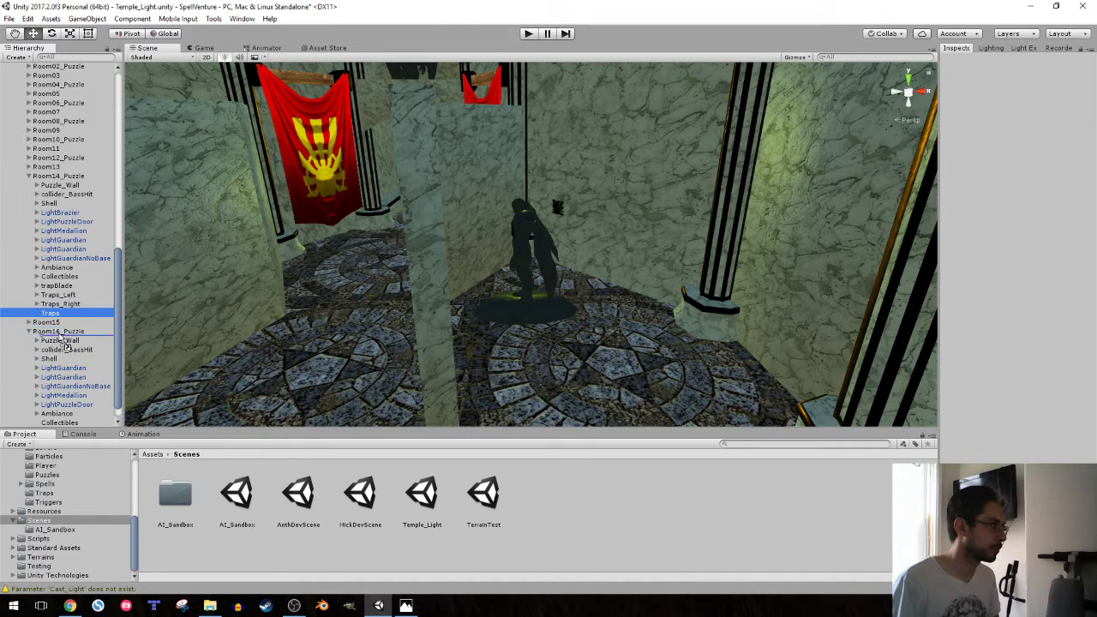
# - Parent Traps under Room16_Puzzle above Collectibles and zero its position to 0, 0, 0
pyautogui.moveTo(66, 344); pyautogui.dragTo(58, 414)
pyautogui.moveTo(480, 248); pyautogui.dragTo(497, 244, button='right')
pyautogui.scroll(-1, 65, 361)
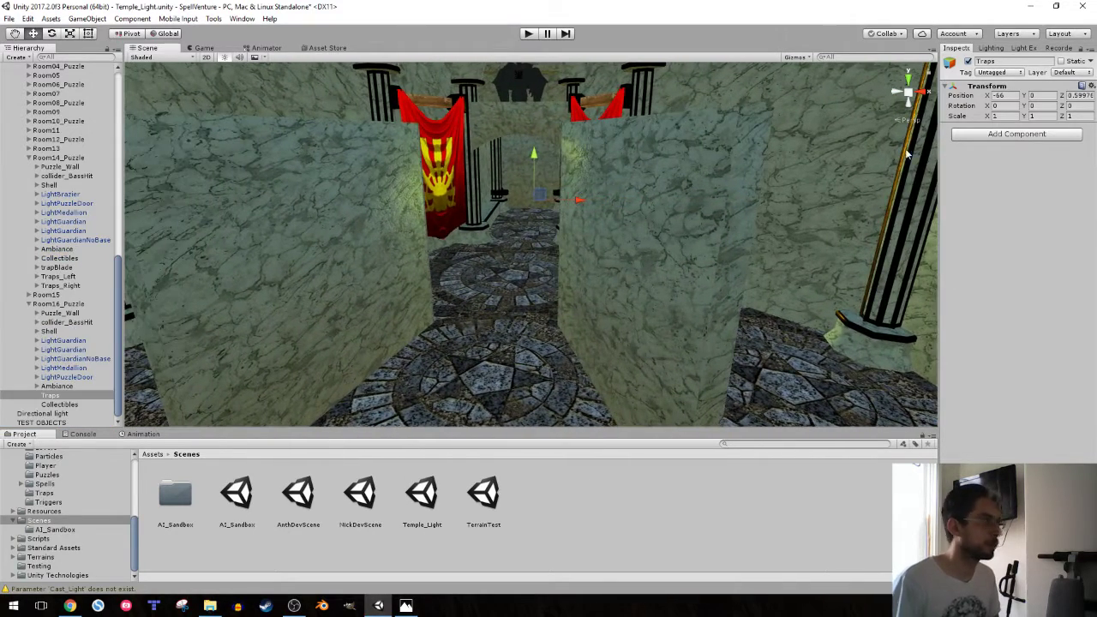
pyautogui.write('0')
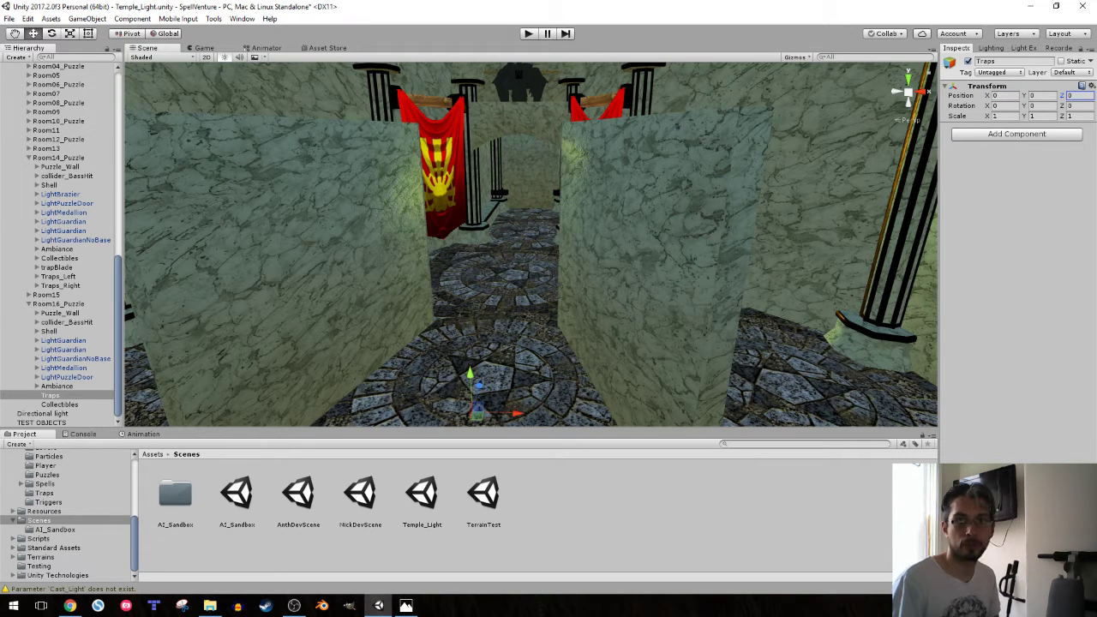
pyautogui.hotkey('alt', 'Tab')
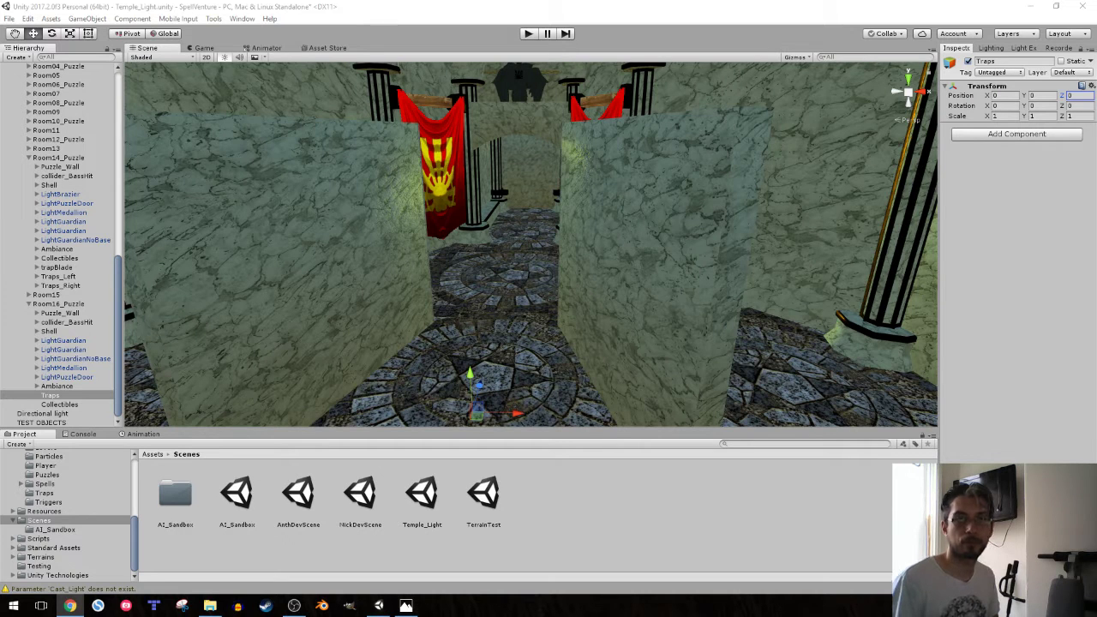
pyautogui.hotkey('alt', 'Tab')
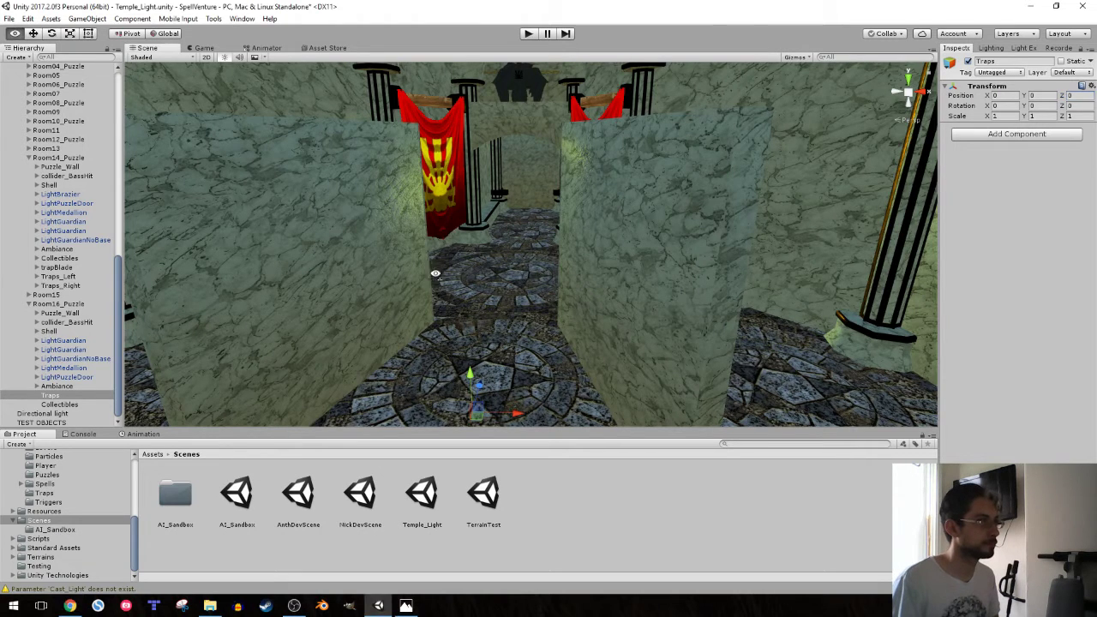
pyautogui.press('f')
pyautogui.moveTo(455, 209)
pyautogui.mouseDown(button='right')
pyautogui.moveTo(449, 200)
pyautogui.moveTo(763, 289)
pyautogui.mouseUp(button='right')
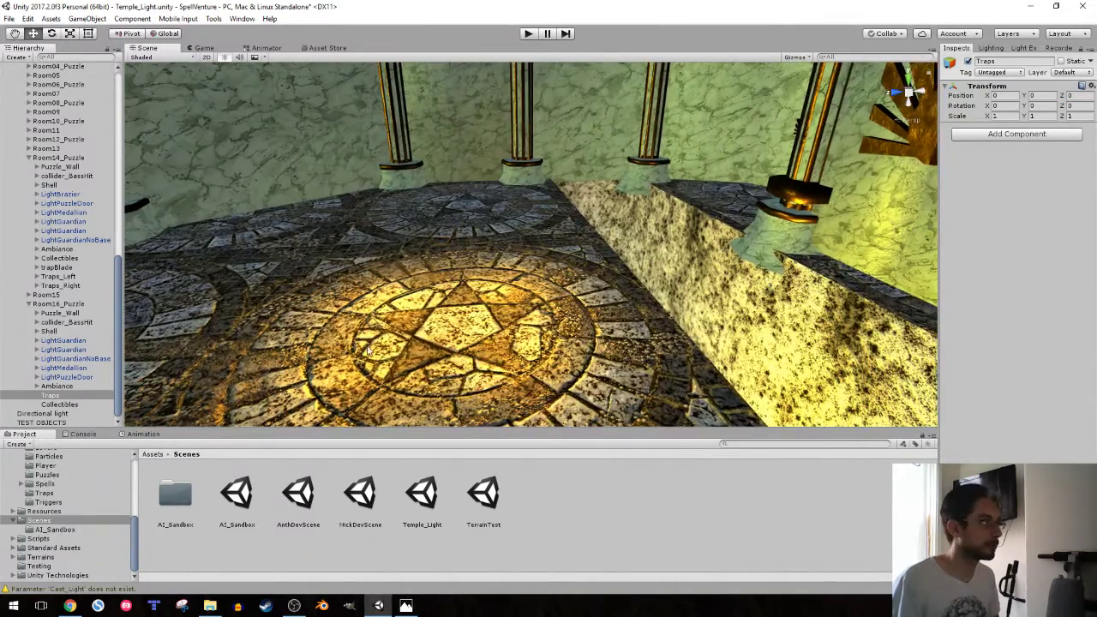
# - Toggle the central floor tile's visibility, then collapse Room12's Floor and Shell groups
pyautogui.click(465, 330)
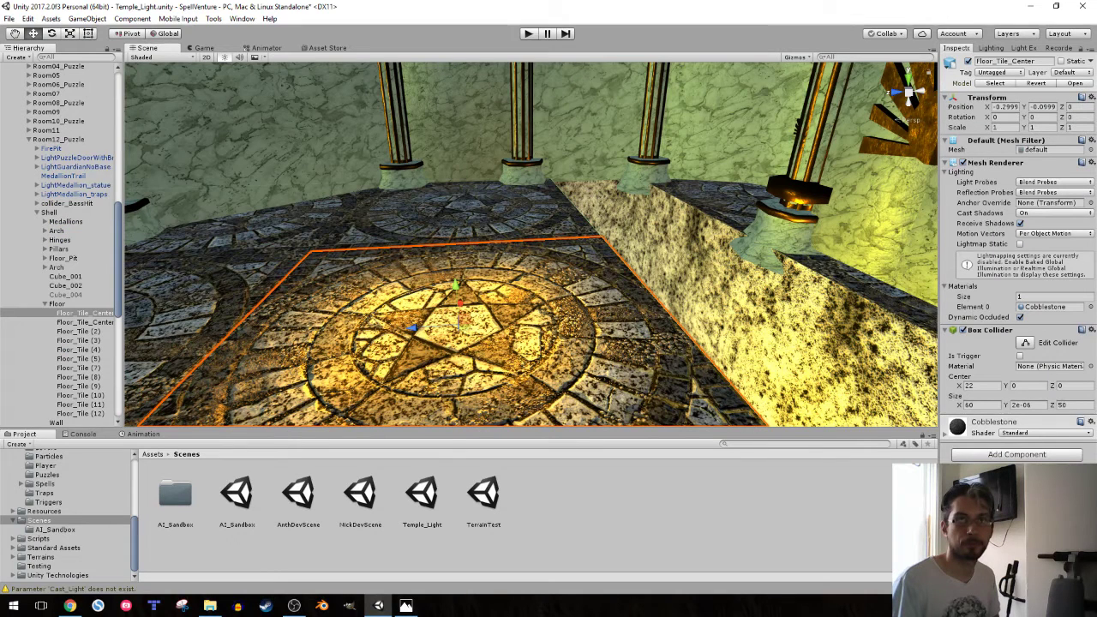
pyautogui.click(69, 605)
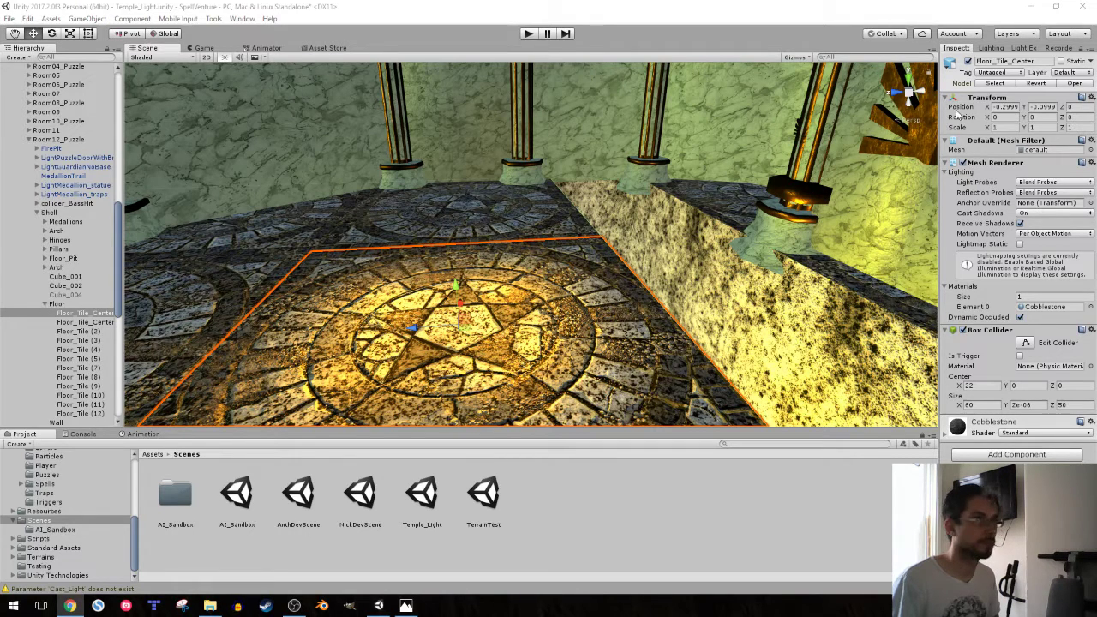
pyautogui.click(967, 62)
pyautogui.click(967, 62)
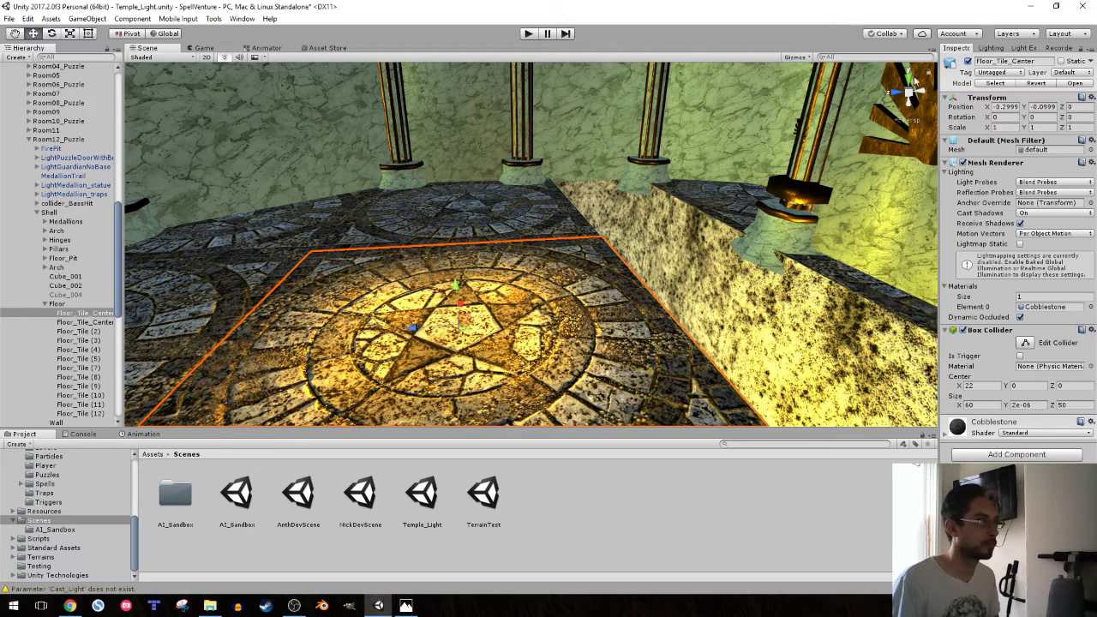
pyautogui.click(46, 306)
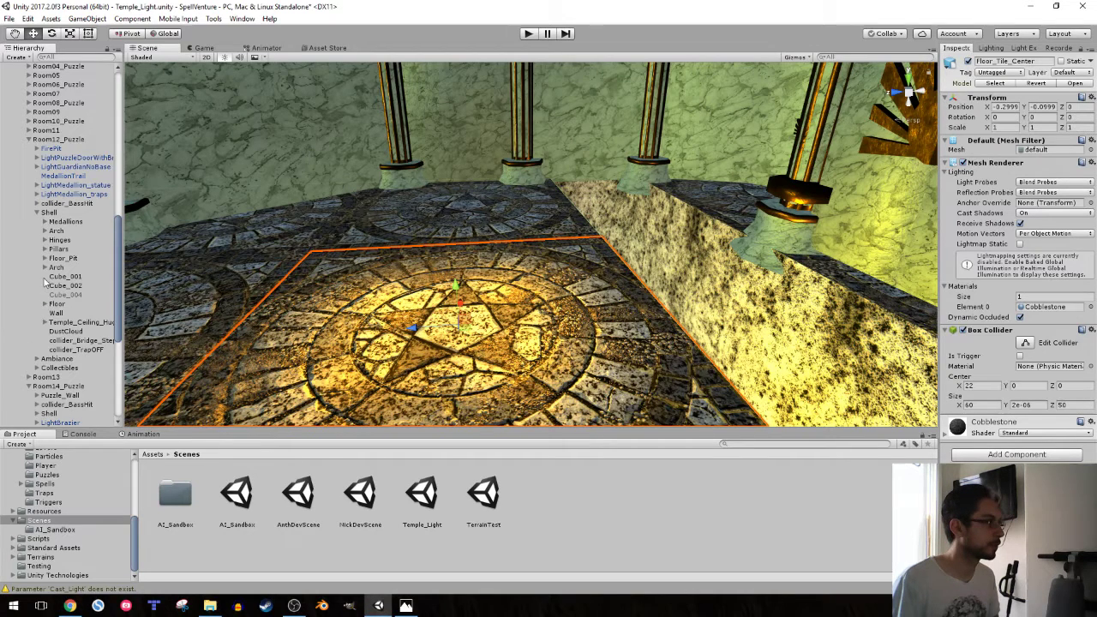
pyautogui.click(38, 212)
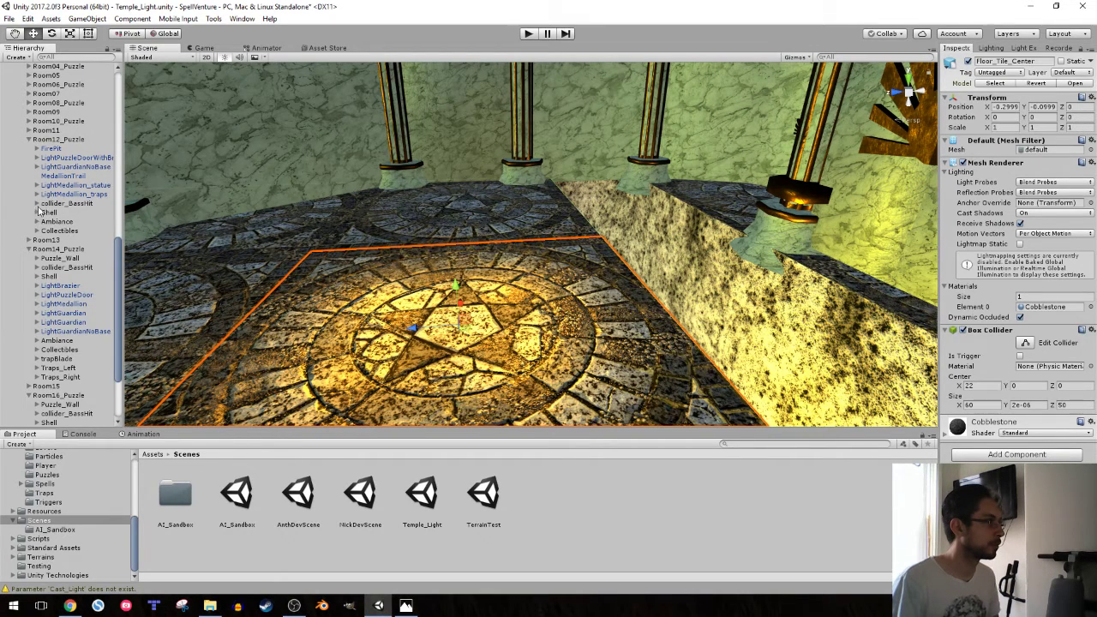
# - Duplicate FireTrap01 under LightPuzzleDoorWithBridge > Bridge and name the copy FireTrap01
pyautogui.click(51, 158)
pyautogui.click(37, 159)
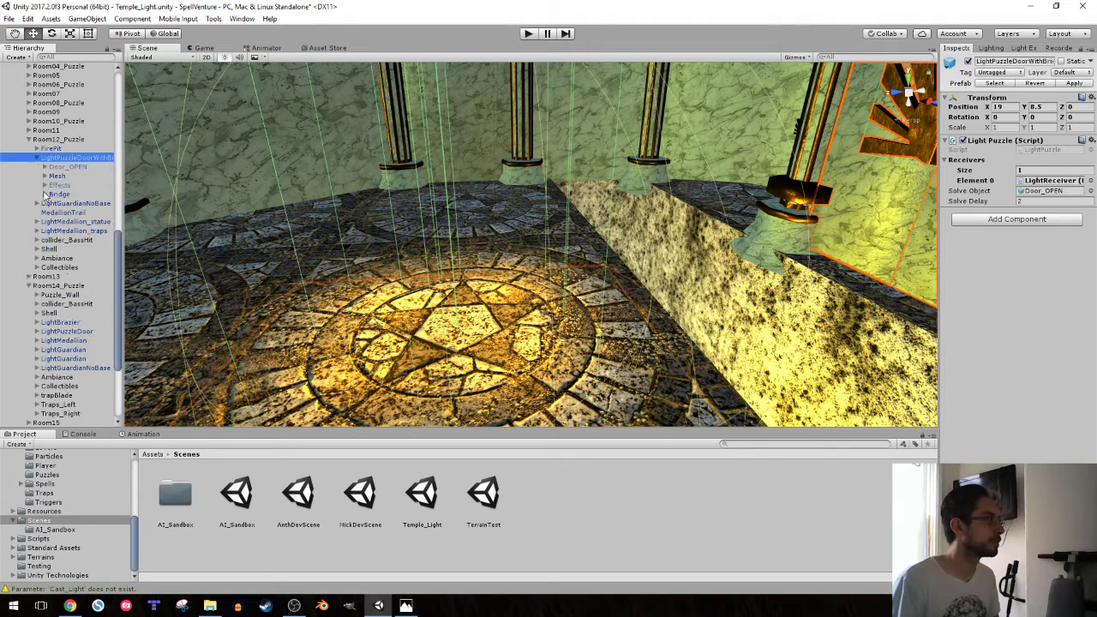
pyautogui.click(45, 194)
pyautogui.click(68, 212)
pyautogui.hotkey('ctrl', 'd')
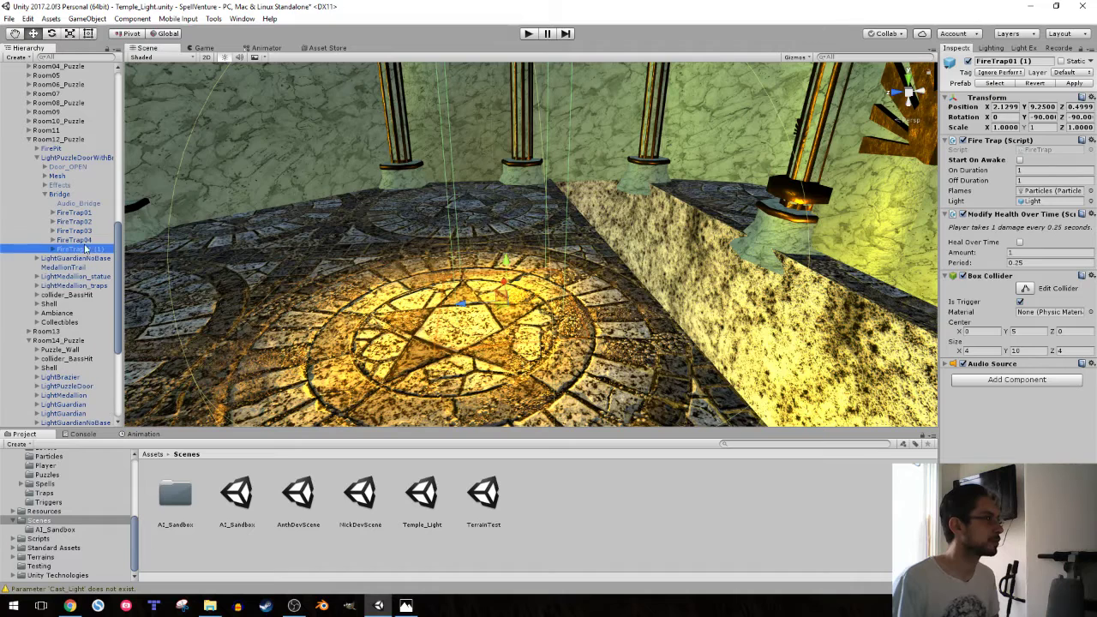
pyautogui.press('F2')
pyautogui.press('BackSpace')
pyautogui.press('BackSpace')
pyautogui.write('5')
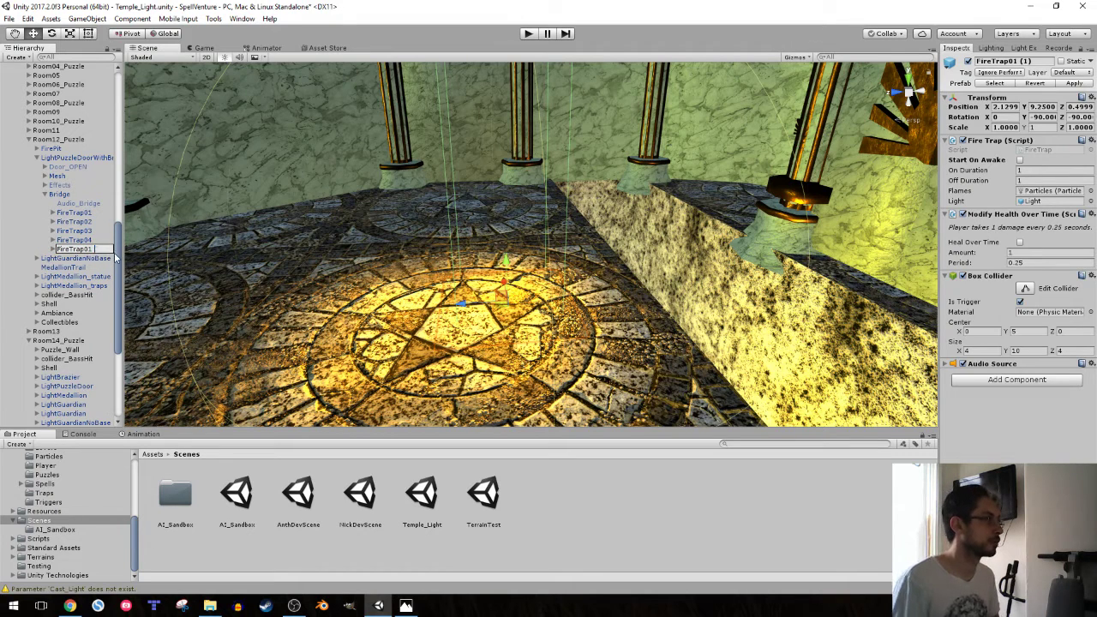
pyautogui.press('Return')
# - Move the FireTrap01 copy into Room16's Traps group at position 0, 0.52, 0 and frame it
pyautogui.scroll(-5, 68, 212)
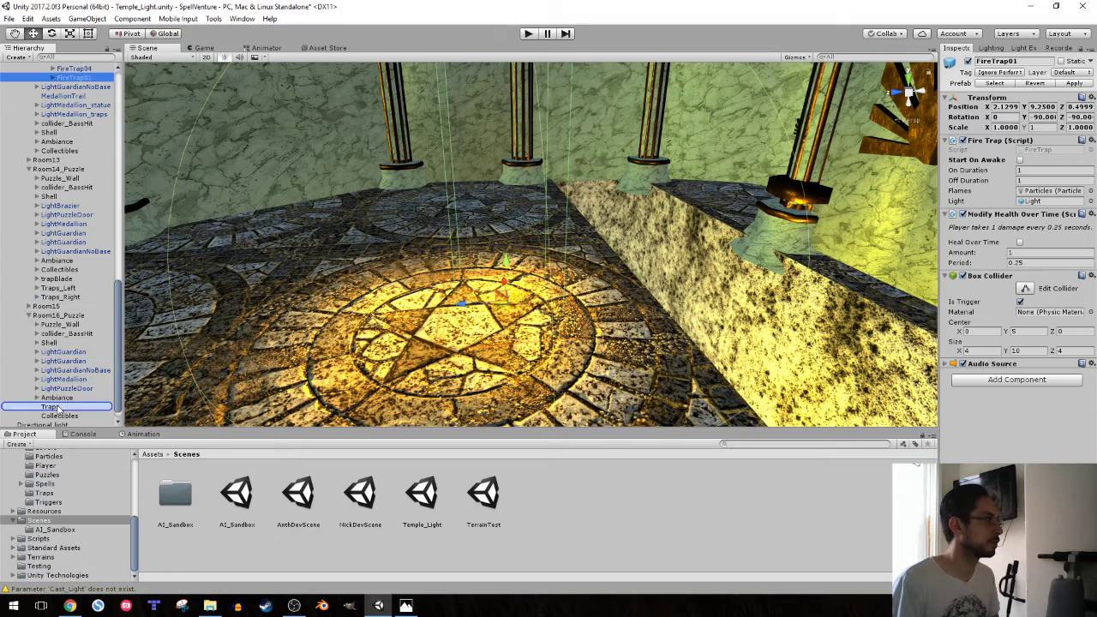
pyautogui.moveTo(69, 127); pyautogui.dragTo(52, 406)
pyautogui.click(1004, 107)
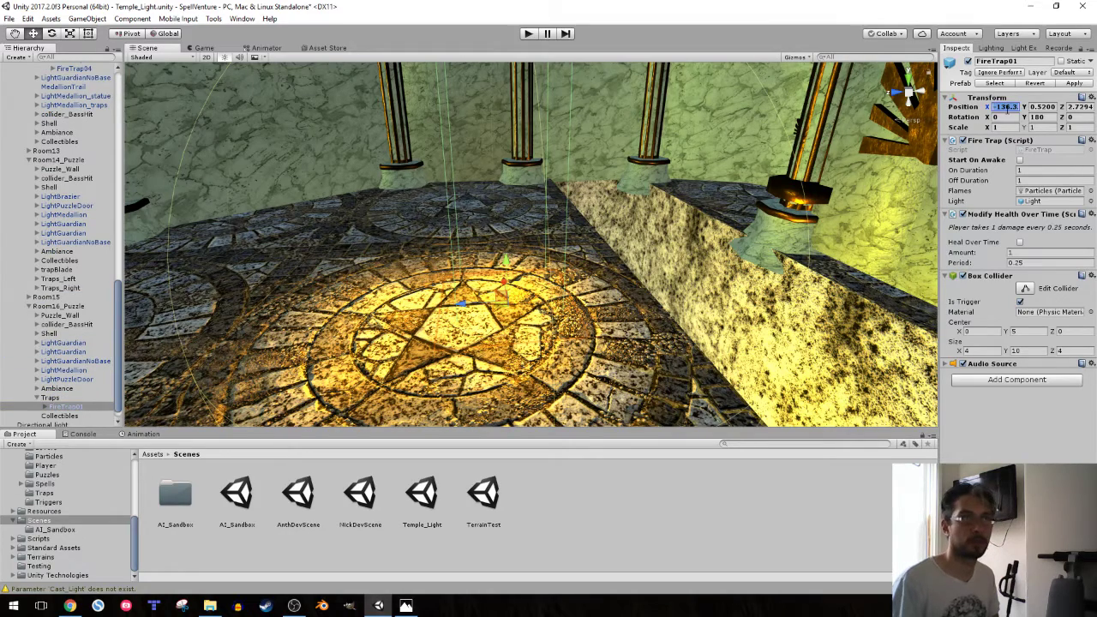
pyautogui.write('0')
pyautogui.press('Tab')
pyautogui.press('Tab')
pyautogui.press('f')
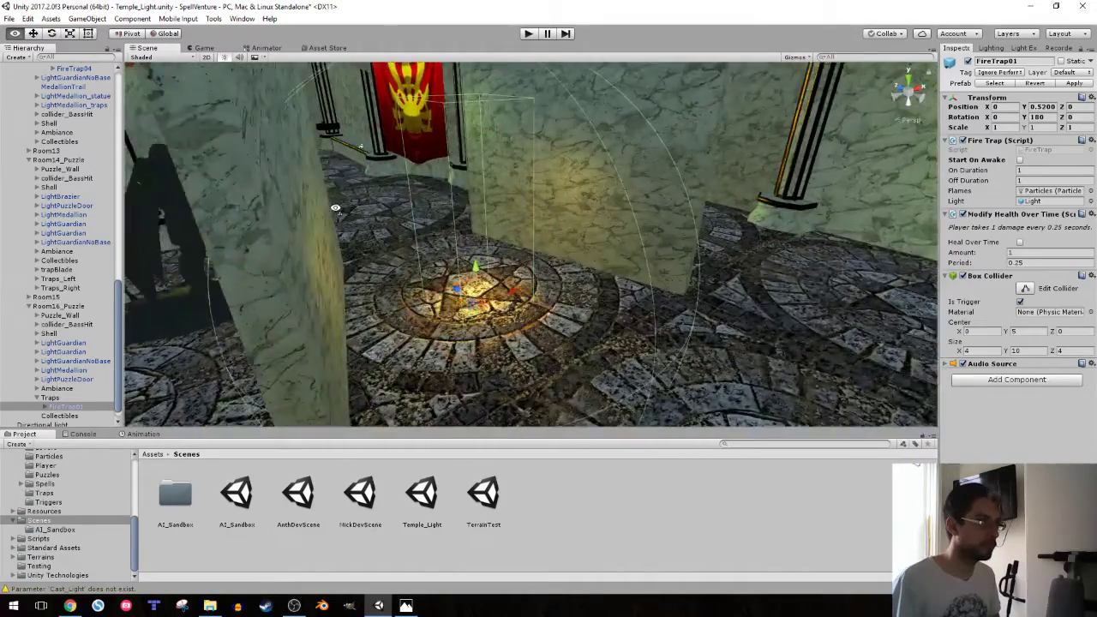
# - Raise FireTrap01 to Y 1 and slide it toward the banner end at about Z -1
pyautogui.keyDown('alt'); pyautogui.moveTo(384, 203); pyautogui.dragTo(990, 160); pyautogui.keyUp('alt')
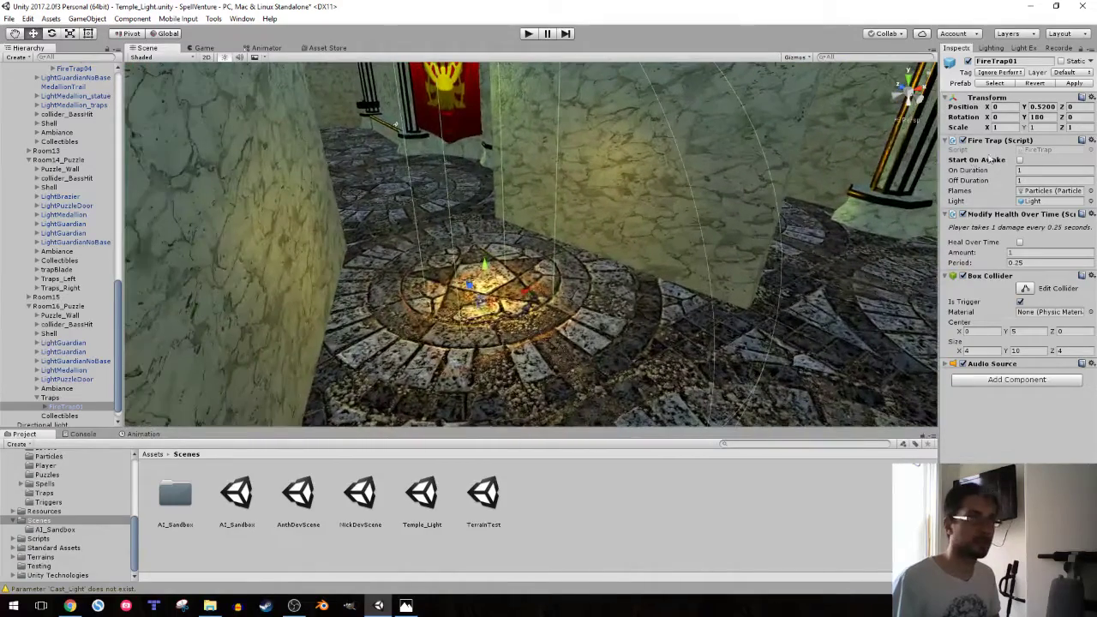
pyautogui.write('1')
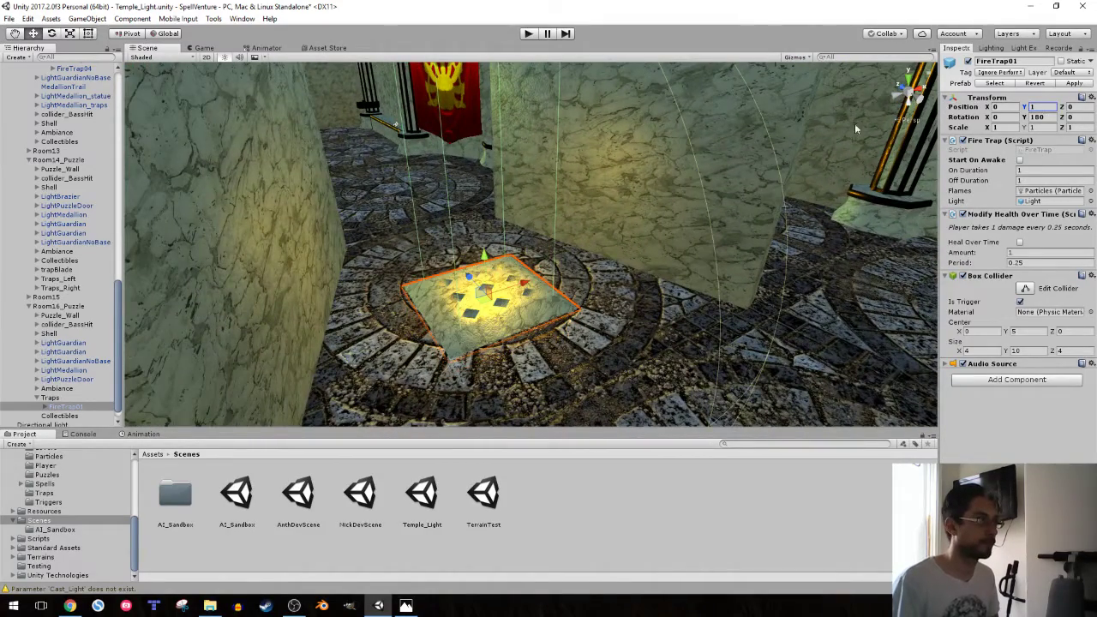
pyautogui.moveTo(458, 268)
pyautogui.mouseDown()
pyautogui.moveTo(307, 175)
pyautogui.moveTo(340, 251)
pyautogui.mouseUp()
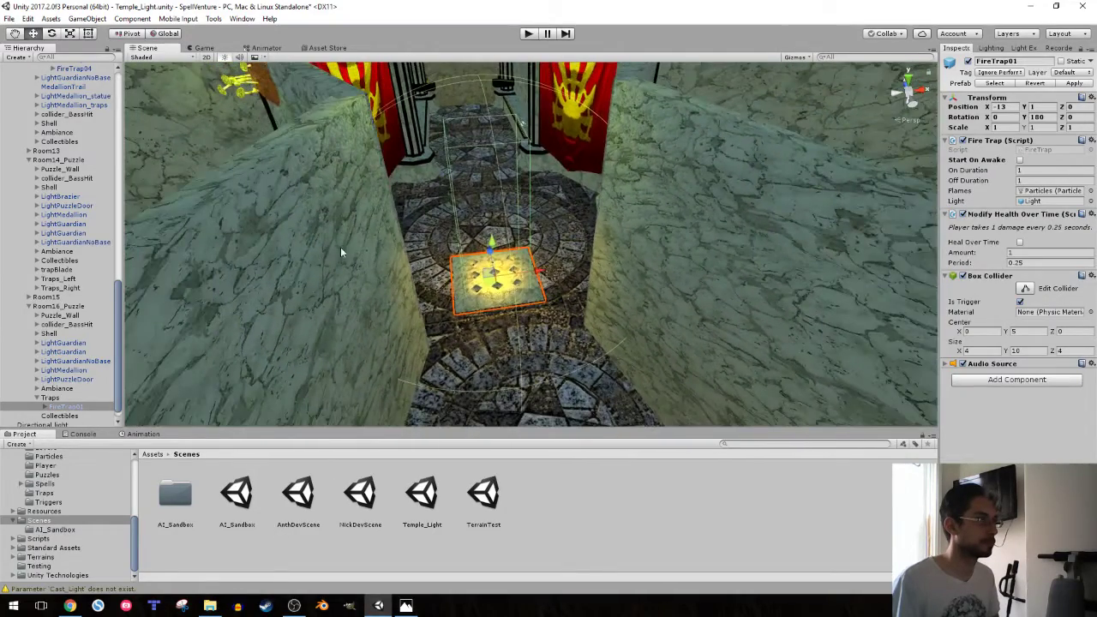
pyautogui.moveTo(538, 276)
pyautogui.mouseDown()
pyautogui.moveTo(504, 283)
pyautogui.moveTo(583, 275)
pyautogui.moveTo(526, 286)
pyautogui.mouseUp()
pyautogui.hotkey('ctrl', 'd')
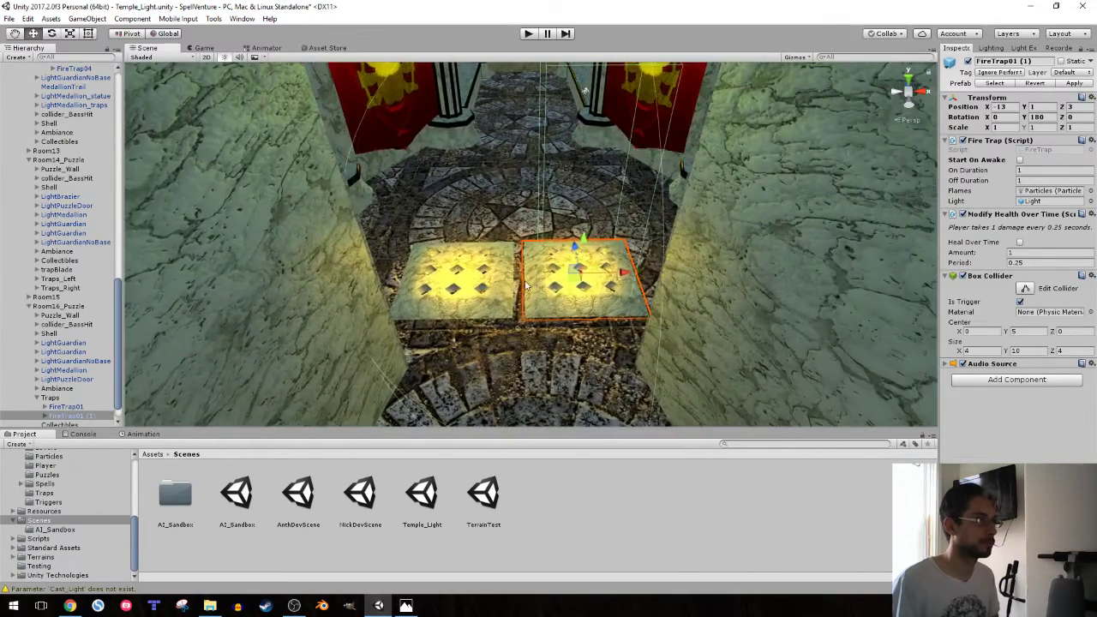
pyautogui.hotkey('ctrl', 'z')
pyautogui.hotkey('ctrl', 'z')
pyautogui.hotkey('ctrl', 'z')
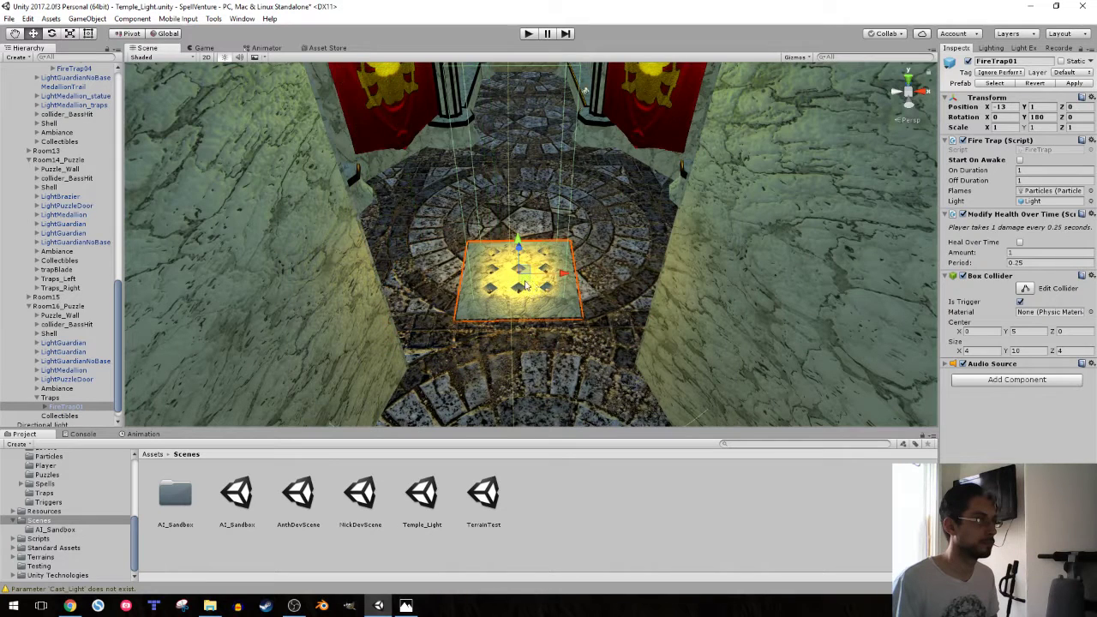
pyautogui.moveTo(577, 280)
pyautogui.mouseDown()
pyautogui.moveTo(547, 274)
pyautogui.moveTo(628, 279)
pyautogui.moveTo(564, 322)
pyautogui.mouseUp()
# - Duplicate the trap twice, naming the copies FireTrap02 and FireTrap03
pyautogui.hotkey('ctrl', 'd')
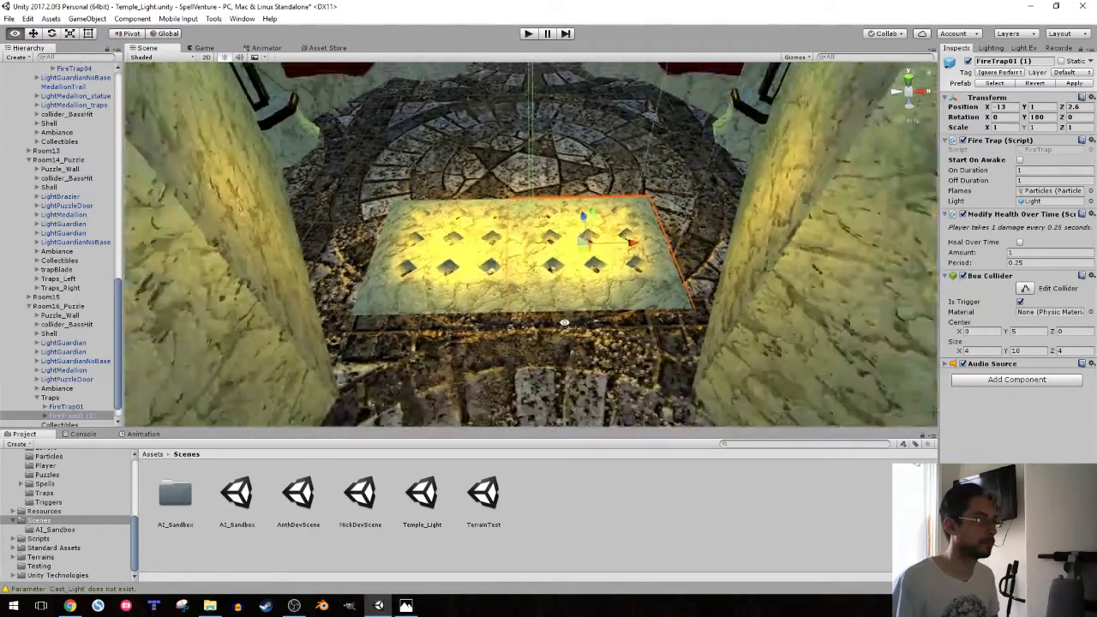
pyautogui.scroll(-3, 564, 322)
pyautogui.click(95, 416)
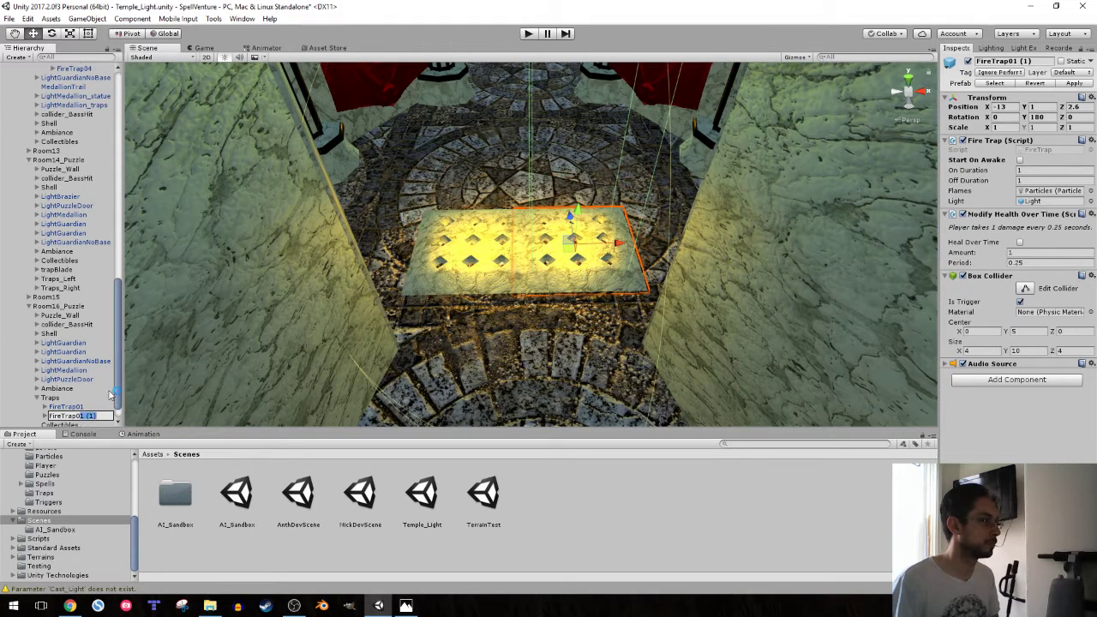
pyautogui.write('2')
pyautogui.press('Return')
pyautogui.hotkey('ctrl', 'd')
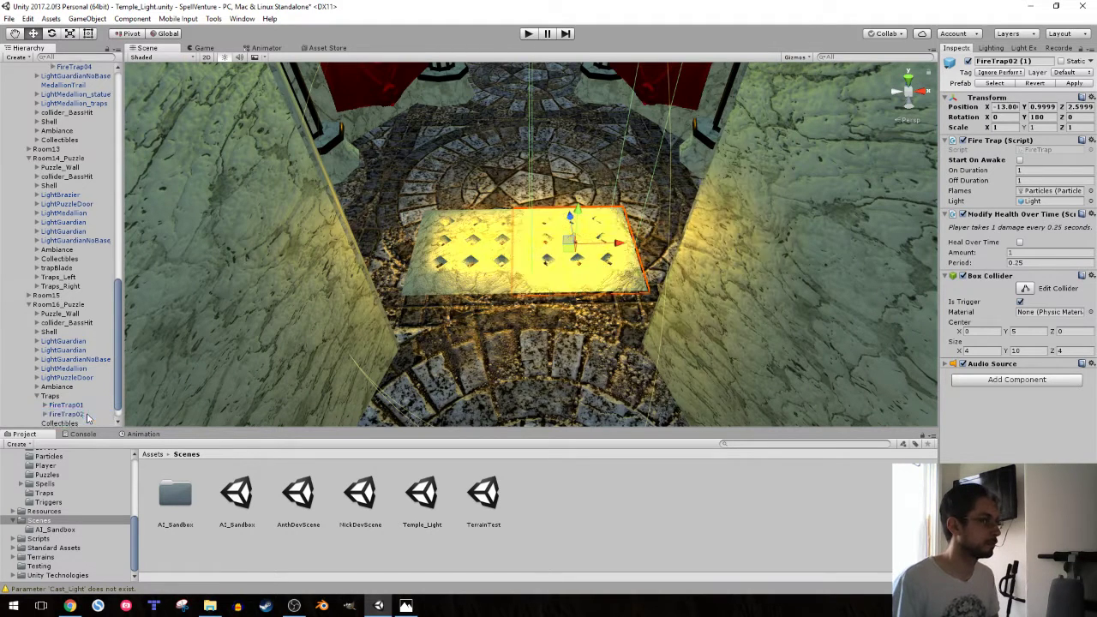
pyautogui.click(101, 394)
pyautogui.doubleClick(91, 395)
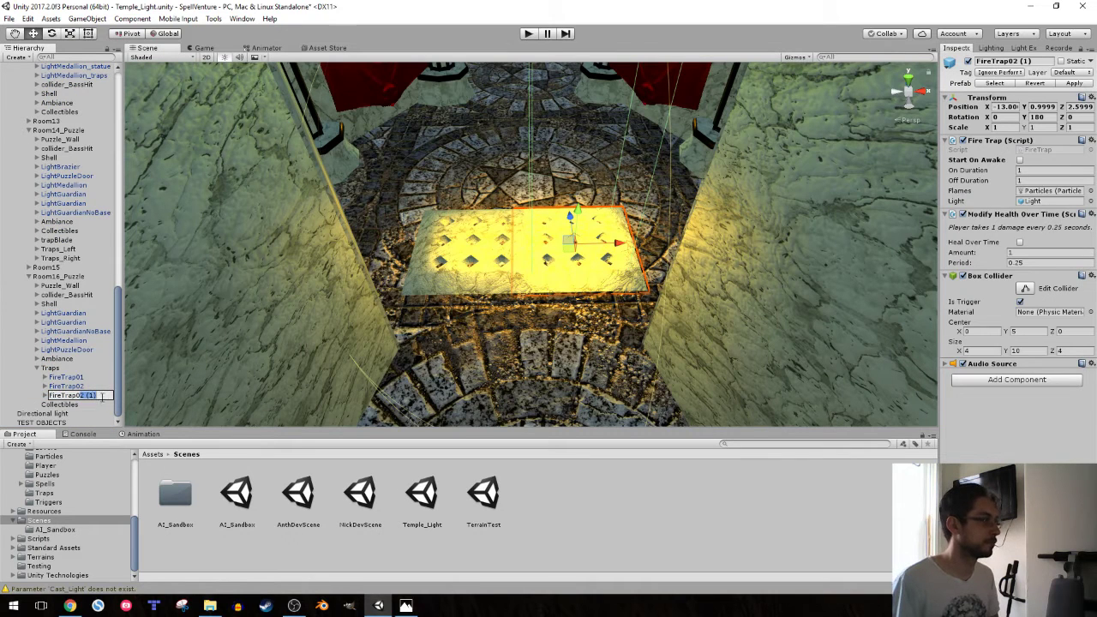
pyautogui.write('3')
pyautogui.press('Return')
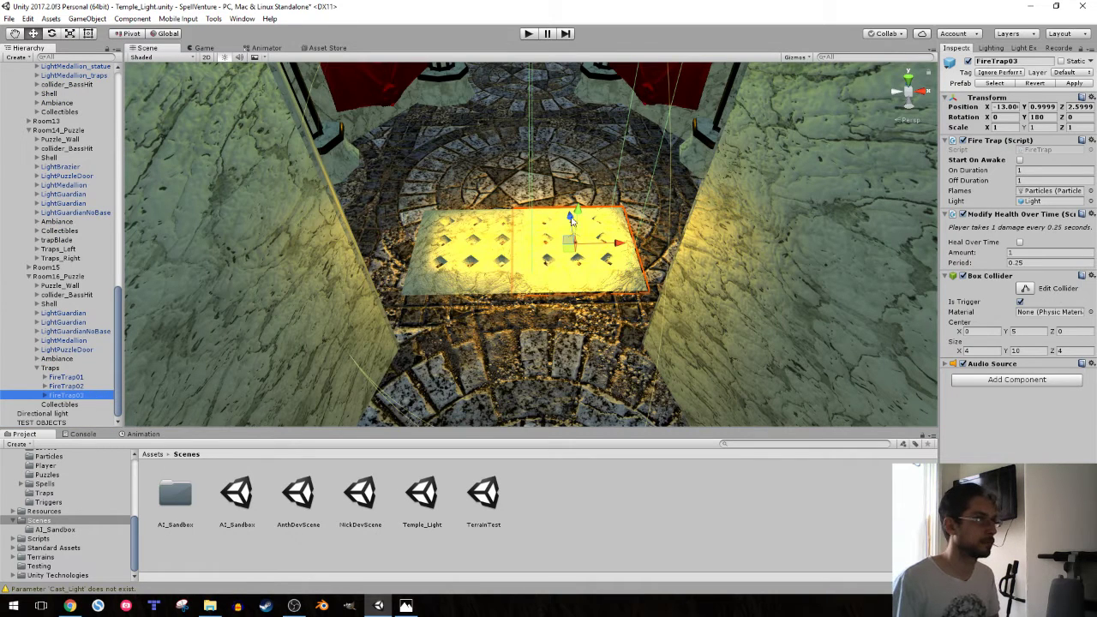
# - Move FireTrap03 to the next row, then add FireTrap04 beside it at -8, 1, -3.4
pyautogui.moveTo(573, 219); pyautogui.dragTo(588, 293)
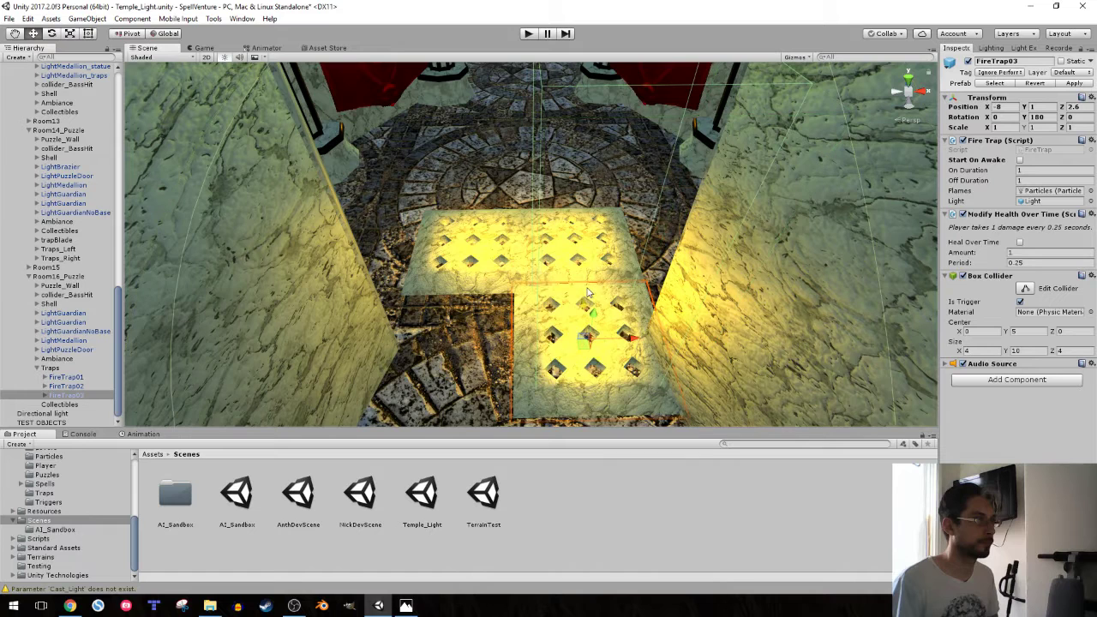
pyautogui.click(83, 395)
pyautogui.hotkey('ctrl', 'd')
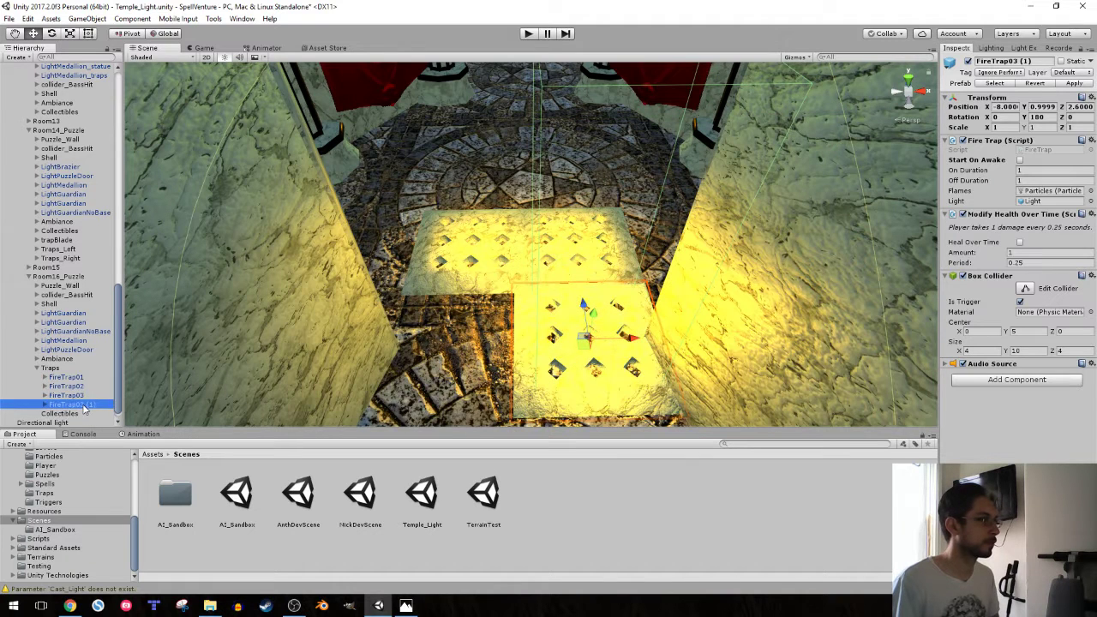
pyautogui.press('F2')
pyautogui.write('4')
pyautogui.press('Return')
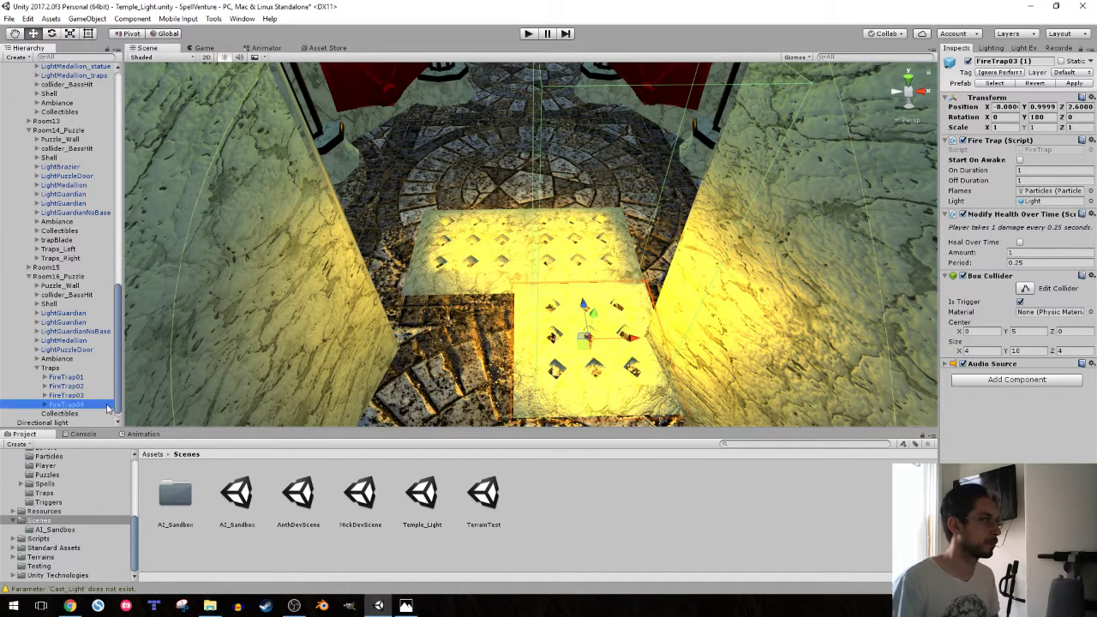
pyautogui.moveTo(607, 349)
pyautogui.mouseDown()
pyautogui.moveTo(506, 352)
pyautogui.moveTo(507, 242)
pyautogui.moveTo(395, 314)
pyautogui.moveTo(76, 310)
pyautogui.moveTo(555, 307)
pyautogui.moveTo(504, 333)
pyautogui.mouseUp()
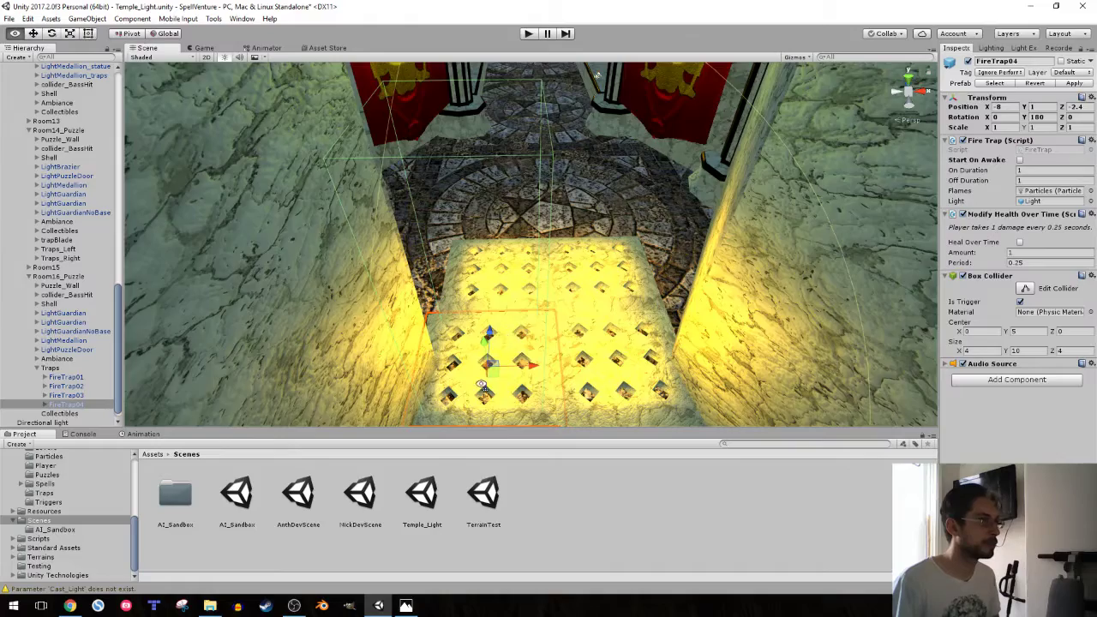
# - Frame FireTrap04 in the Scene view and unfold FireTrap01 through FireTrap04 in the Hierarchy
pyautogui.scroll(3, 483, 386)
pyautogui.scroll(2, 455, 361)
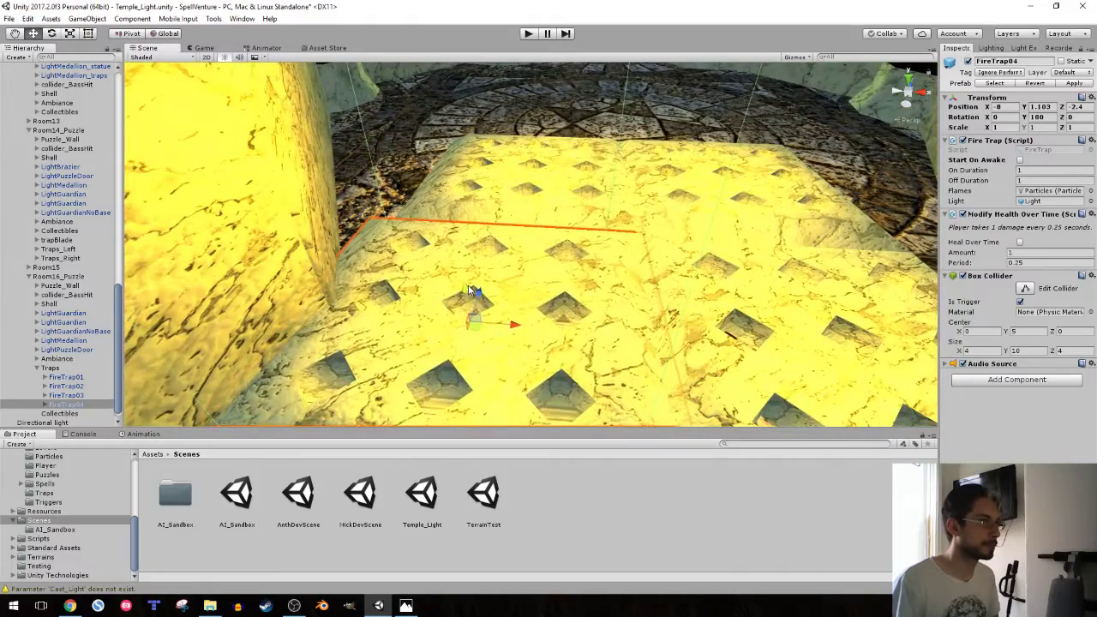
pyautogui.keyDown('alt'); pyautogui.moveTo(477, 304); pyautogui.dragTo(485, 289); pyautogui.keyUp('alt')
pyautogui.scroll(-3, 483, 260)
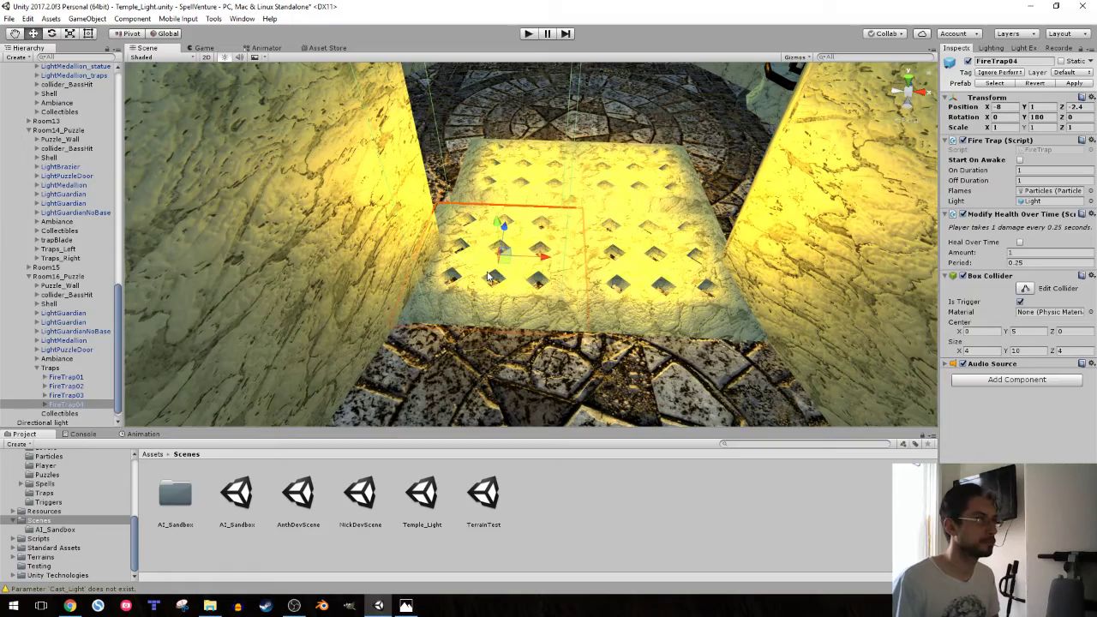
pyautogui.press('f')
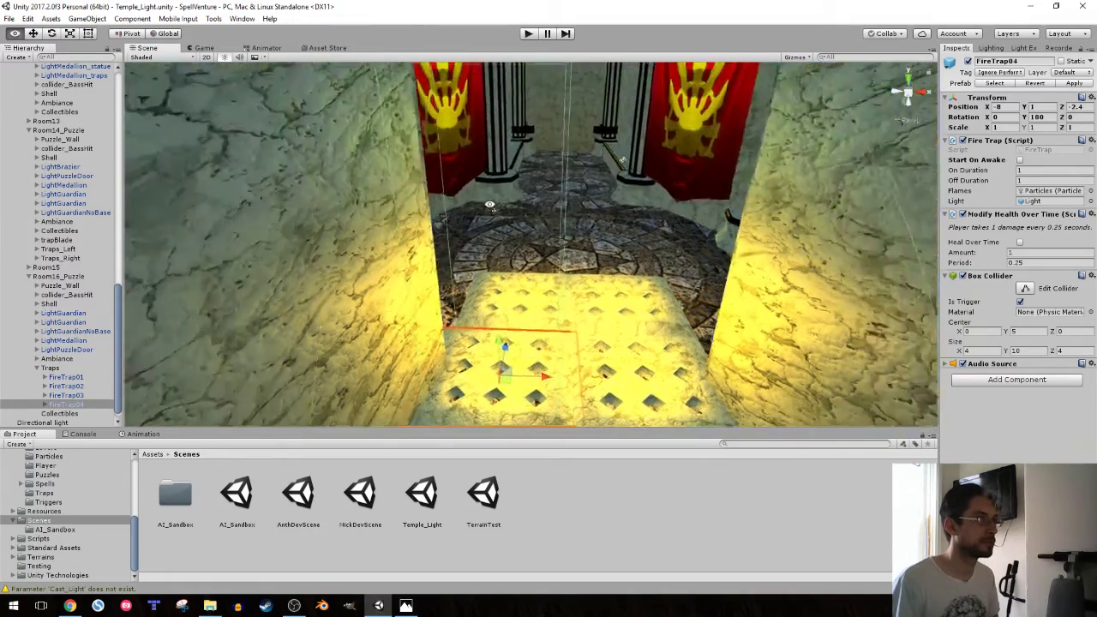
pyautogui.click(51, 404)
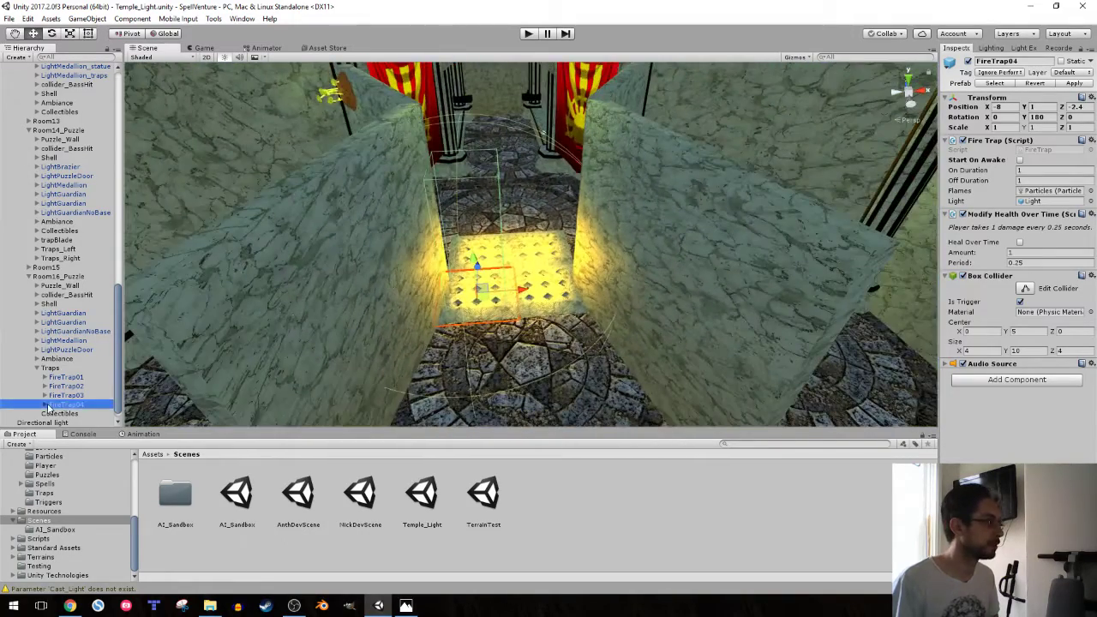
pyautogui.click(44, 395)
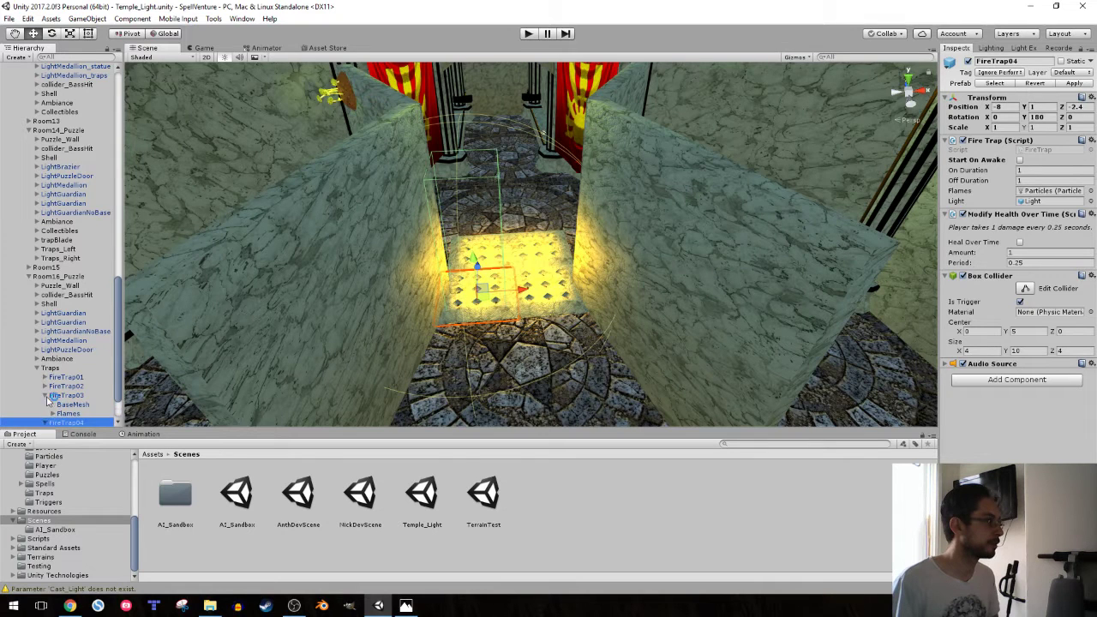
pyautogui.click(44, 386)
pyautogui.click(44, 377)
# - Unfold the Flames of FireTrap02, 03 and 04 to reveal their Particles and Light
pyautogui.scroll(-2, 50, 374)
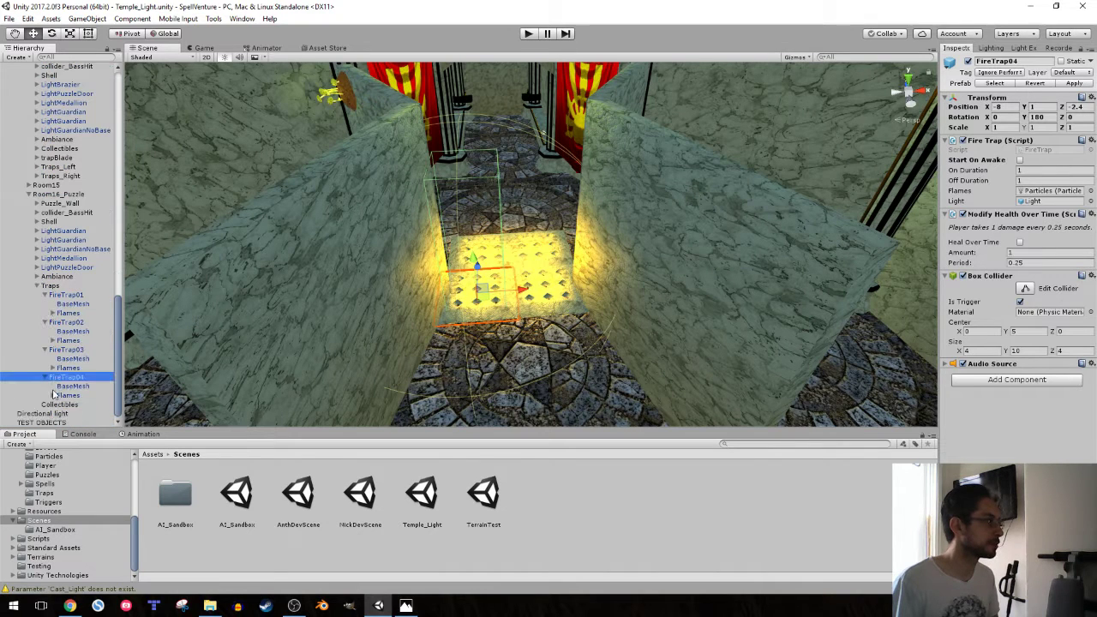
pyautogui.click(52, 395)
pyautogui.click(54, 367)
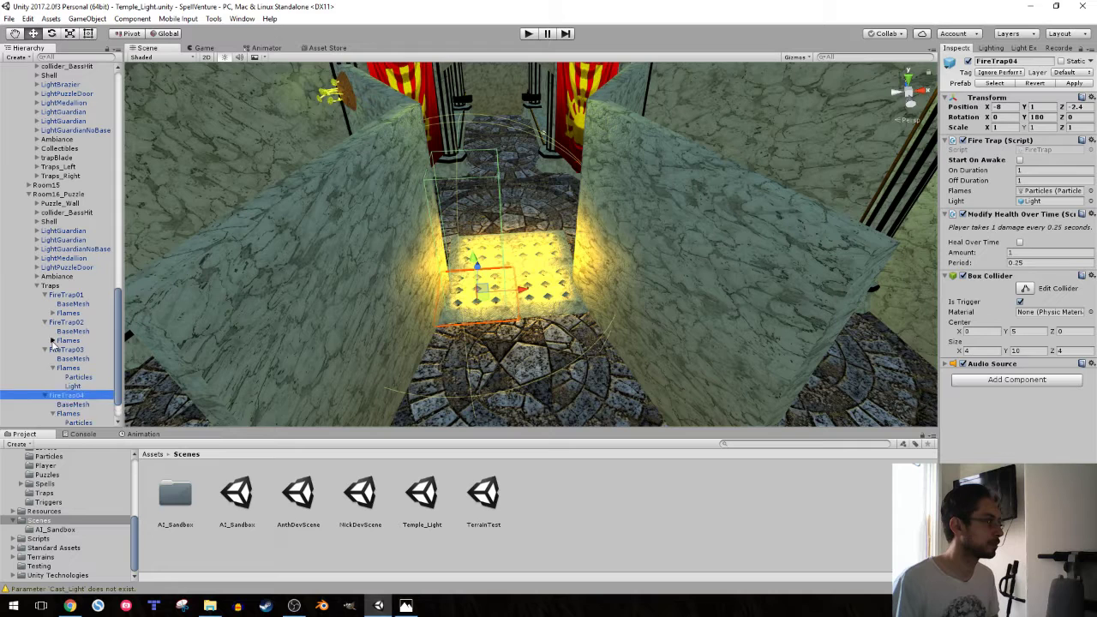
pyautogui.click(53, 340)
pyautogui.scroll(-3, 55, 343)
# - Delete the flame Lights of FireTrap02, 03 and 04, breaking the prefab instance
pyautogui.click(74, 395)
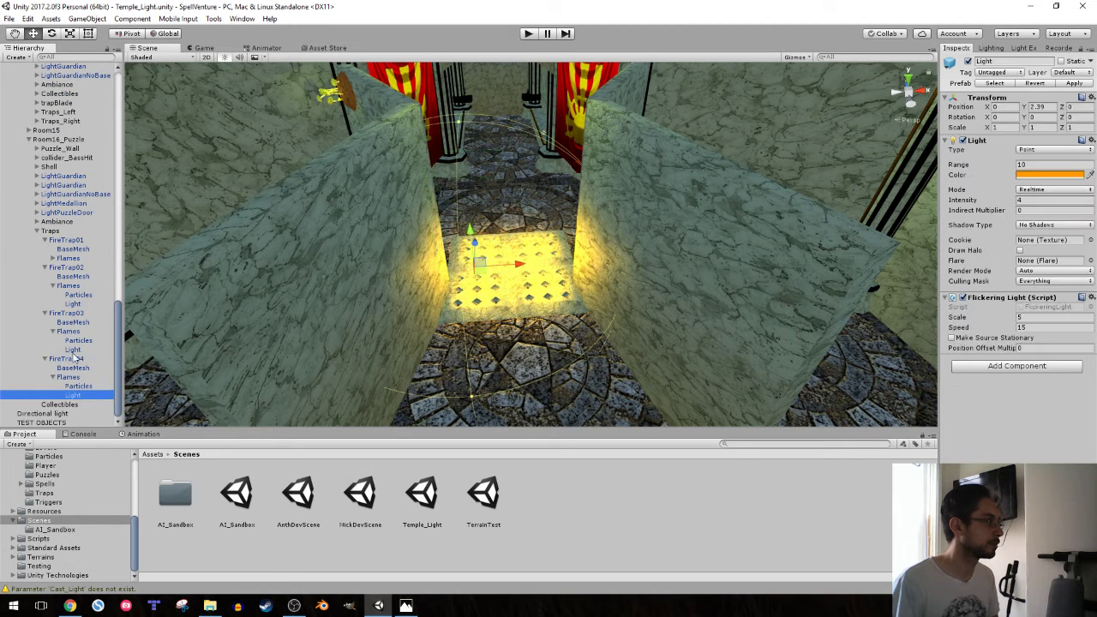
pyautogui.keyDown('ctrl'); pyautogui.click(74, 349); pyautogui.keyUp('ctrl')
pyautogui.keyDown('ctrl'); pyautogui.click(76, 304); pyautogui.keyUp('ctrl')
pyautogui.press('Delete')
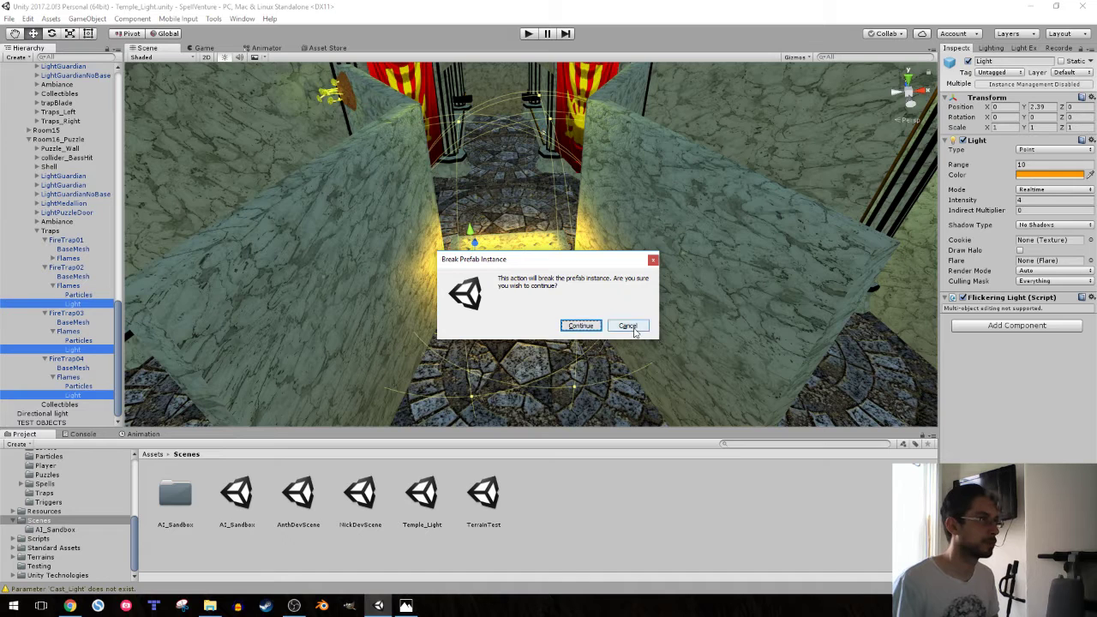
pyautogui.click(625, 330)
# - Collapse the four traps and select FireTrap01 through FireTrap04 together
pyautogui.click(46, 366)
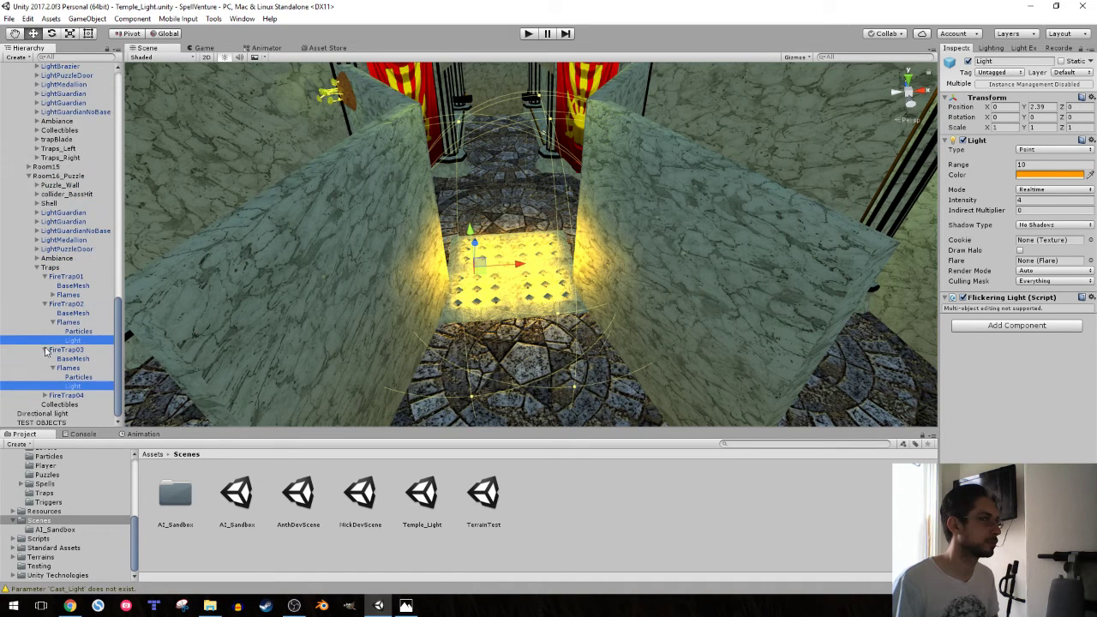
pyautogui.click(45, 349)
pyautogui.click(46, 341)
pyautogui.click(46, 351)
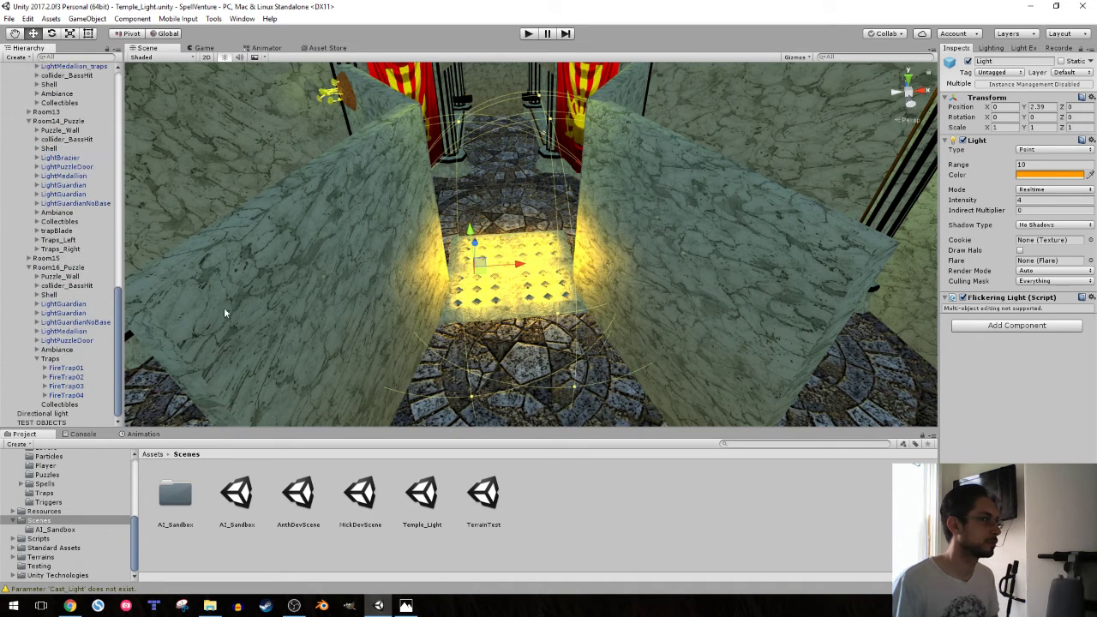
pyautogui.scroll(1, 225, 311)
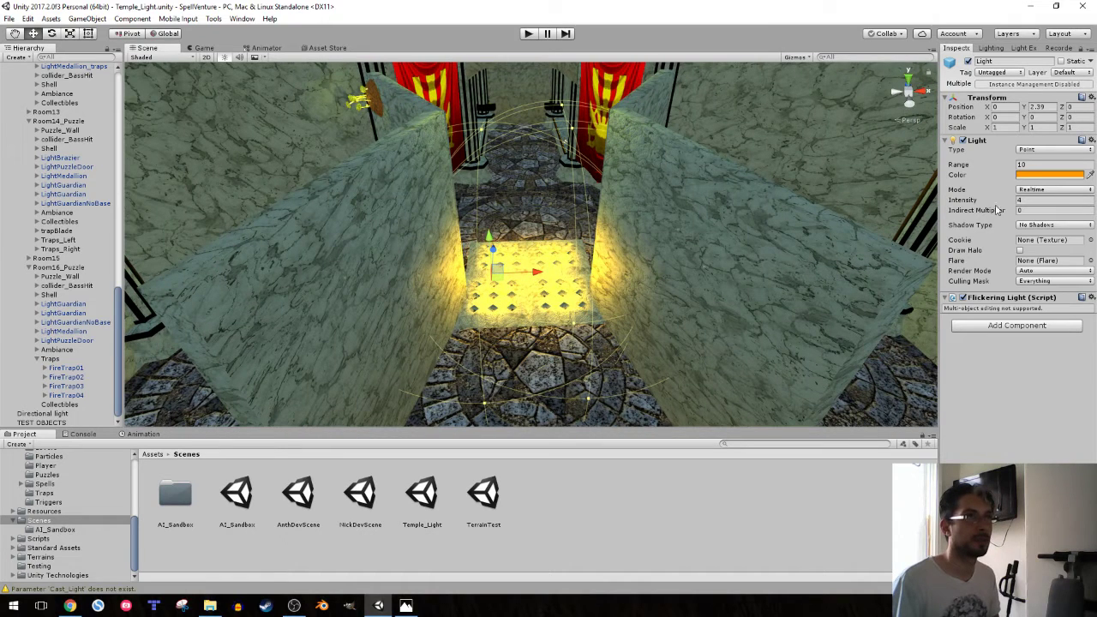
pyautogui.click(53, 360)
pyautogui.click(59, 367)
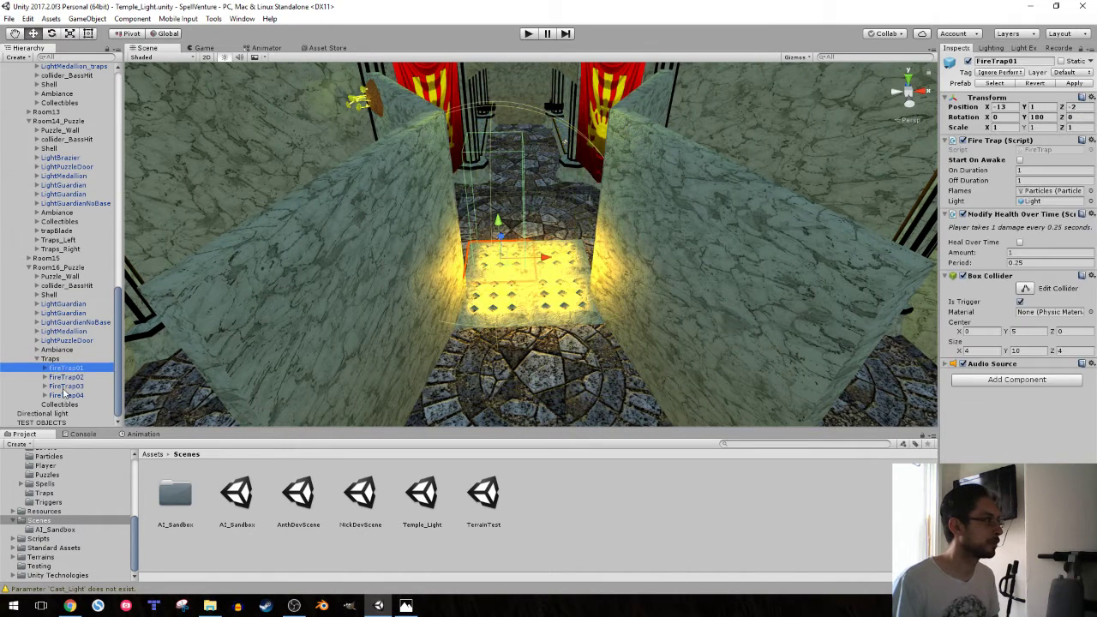
pyautogui.keyDown('shift'); pyautogui.click(66, 395); pyautogui.keyUp('shift')
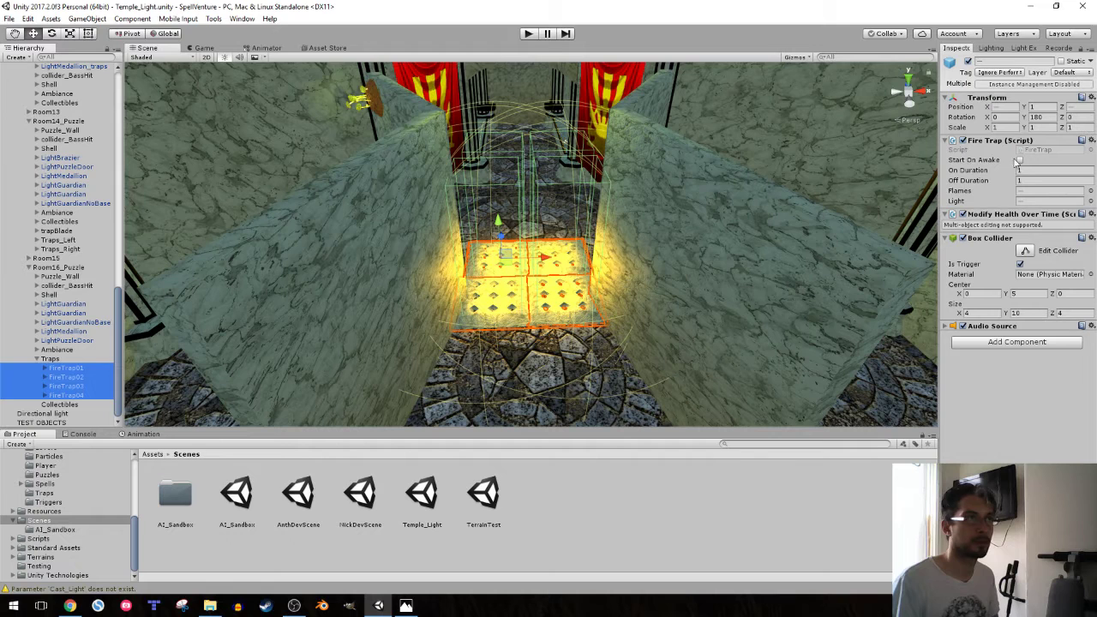
pyautogui.click(499, 56)
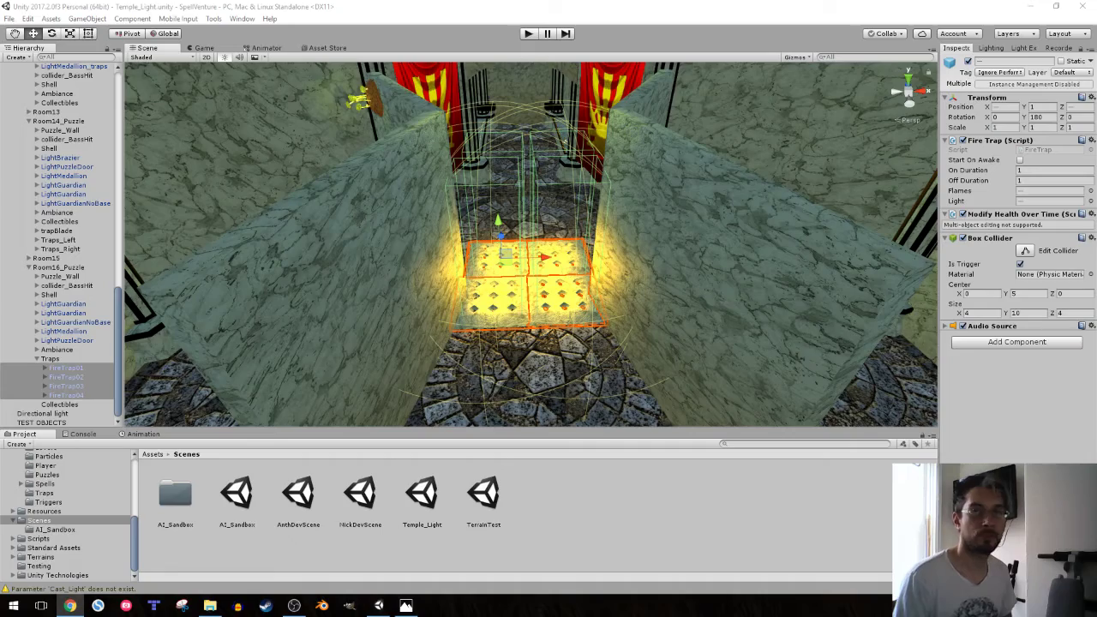
# - Fly the Scene camera past the fire traps toward the banners, then enter Play mode
pyautogui.keyDown('alt'); pyautogui.moveTo(365, 221); pyautogui.dragTo(446, 231); pyautogui.keyUp('alt')
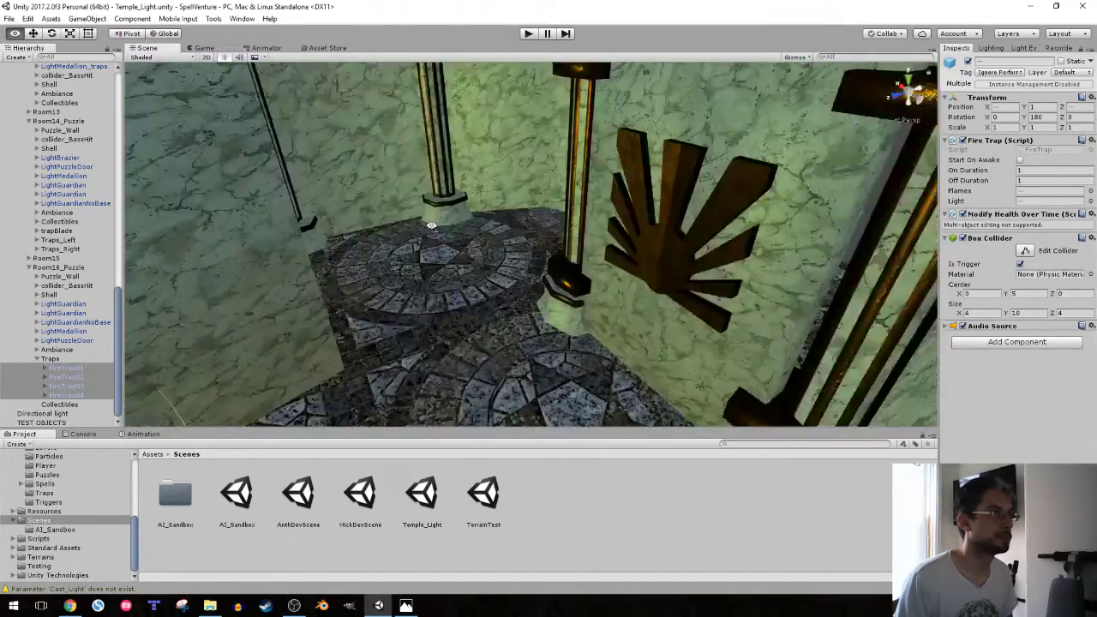
pyautogui.moveTo(506, 257)
pyautogui.mouseDown(button='right')
pyautogui.moveTo(433, 227)
pyautogui.moveTo(426, 99)
pyautogui.mouseUp(button='right')
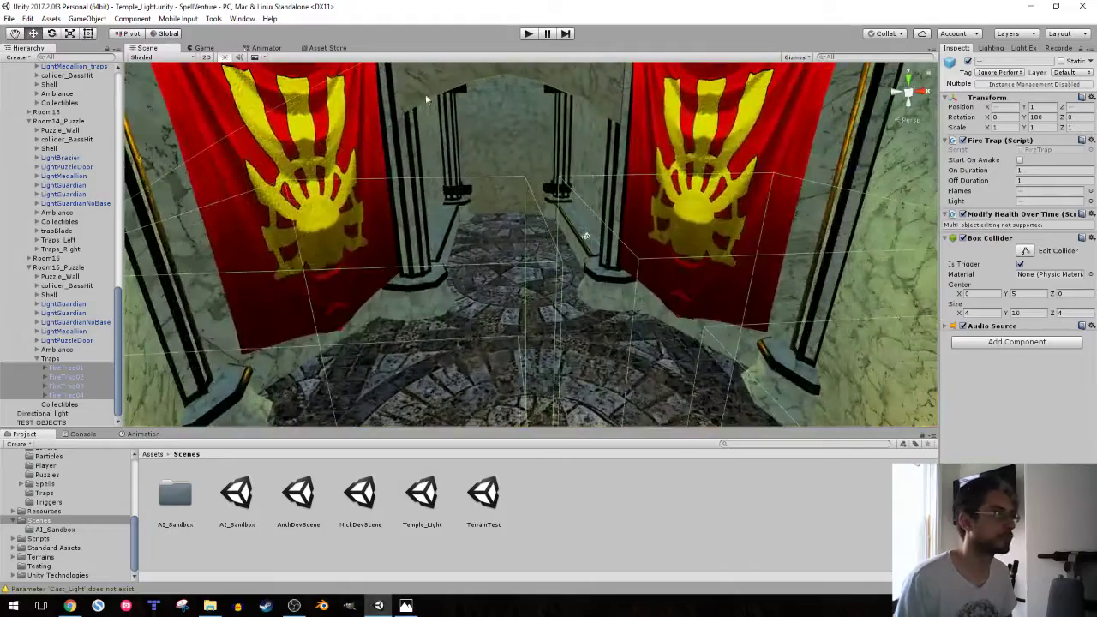
pyautogui.hotkey('ctrl', 'p')
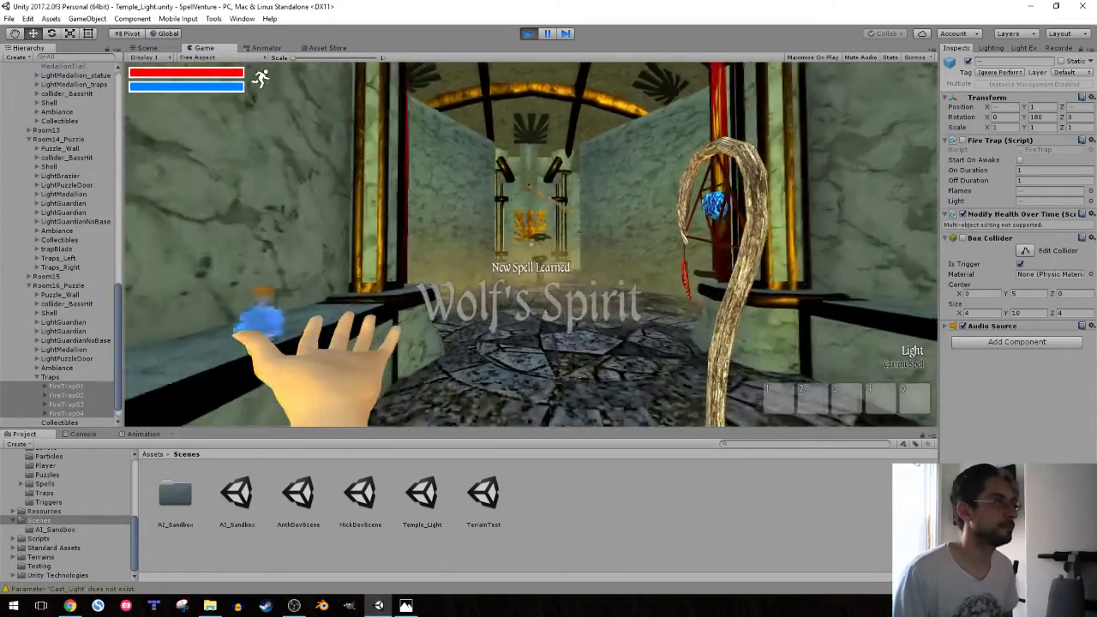
# - Walk past the dark altar into the spike room, casting Light spells along the way
pyautogui.press('w')
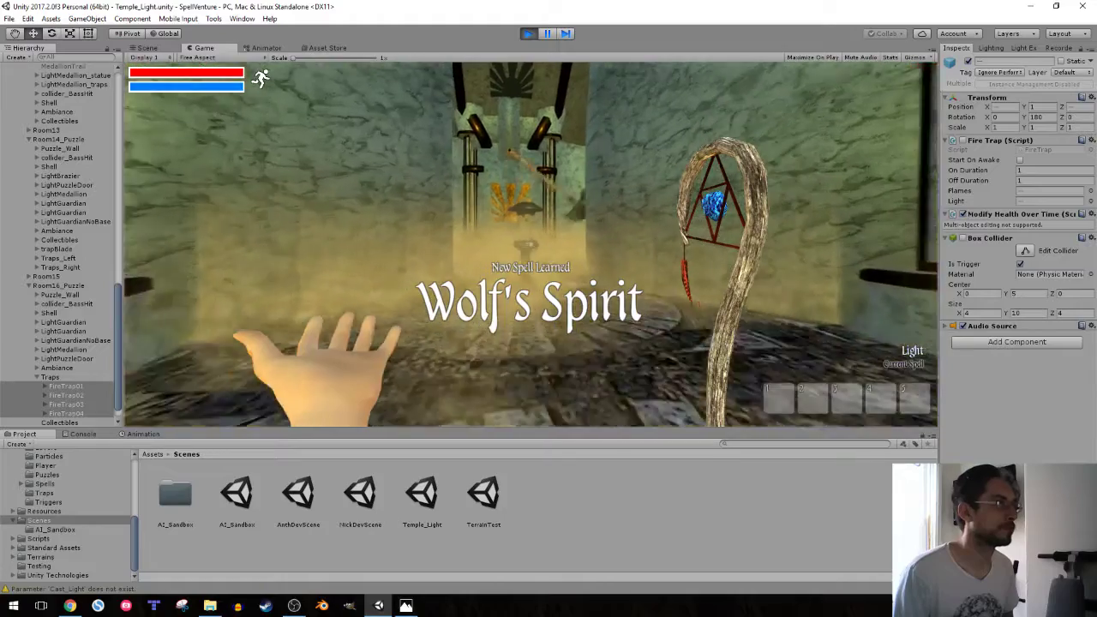
pyautogui.press('w')
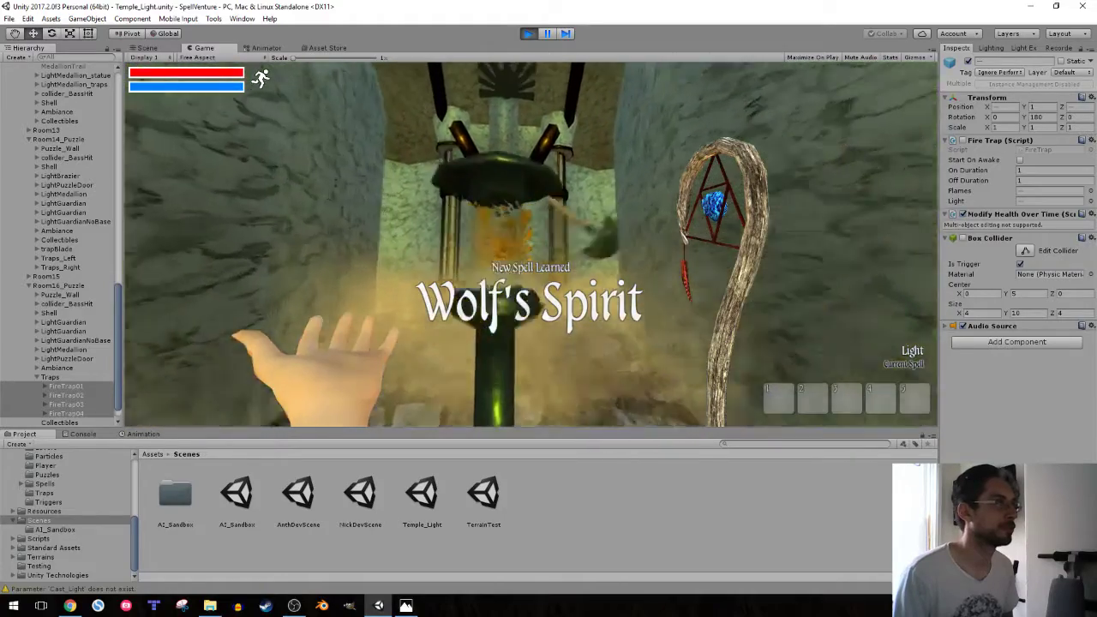
pyautogui.press('w')
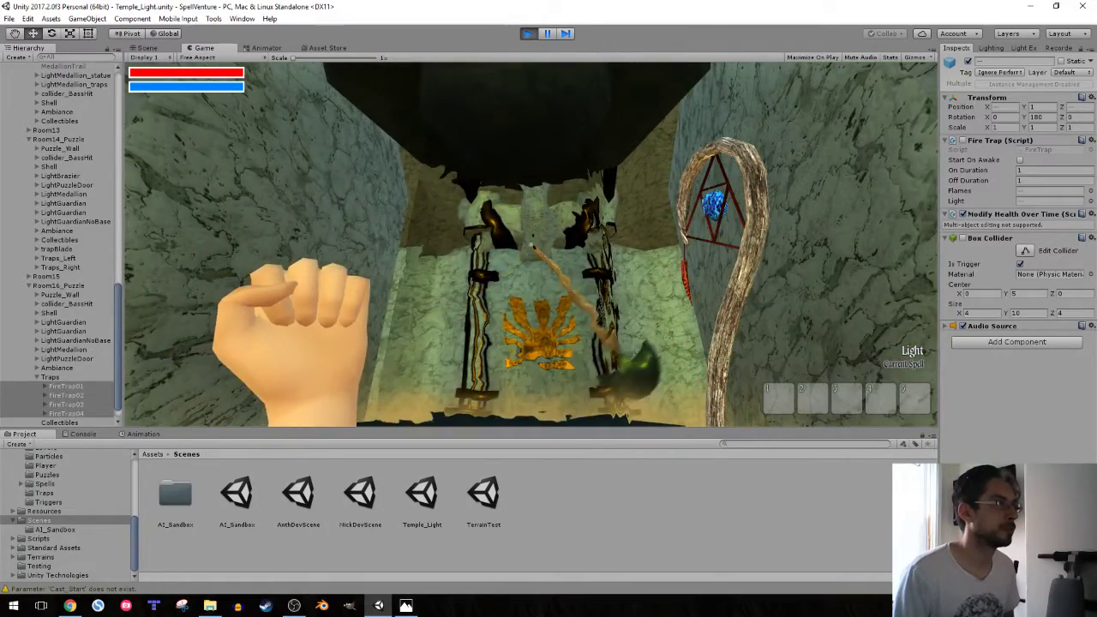
pyautogui.click(531, 245)
pyautogui.press('w')
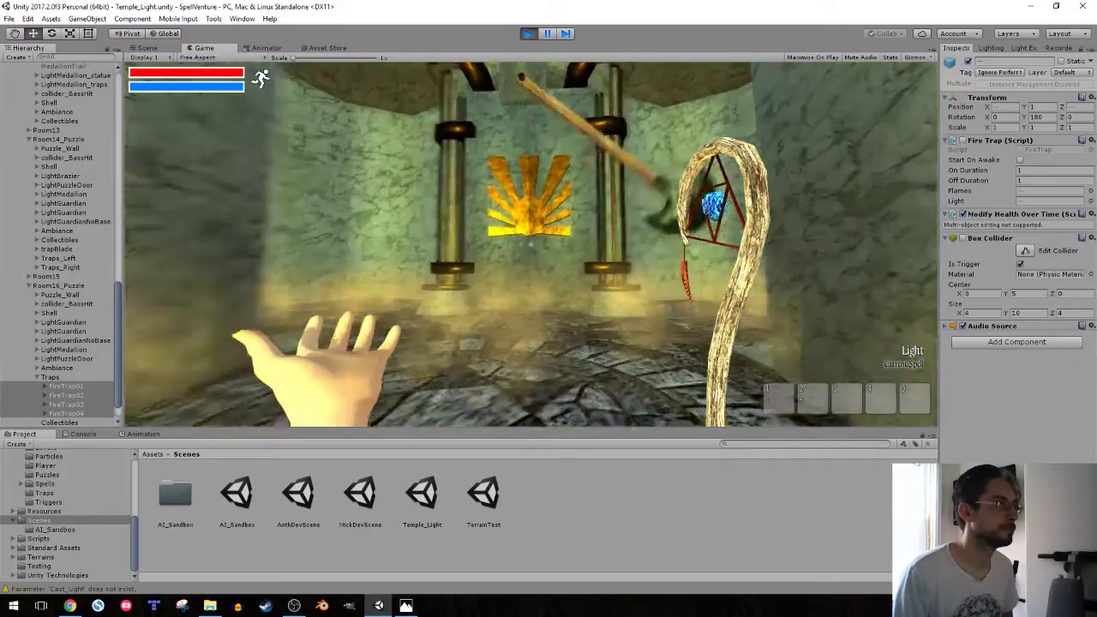
pyautogui.press('w')
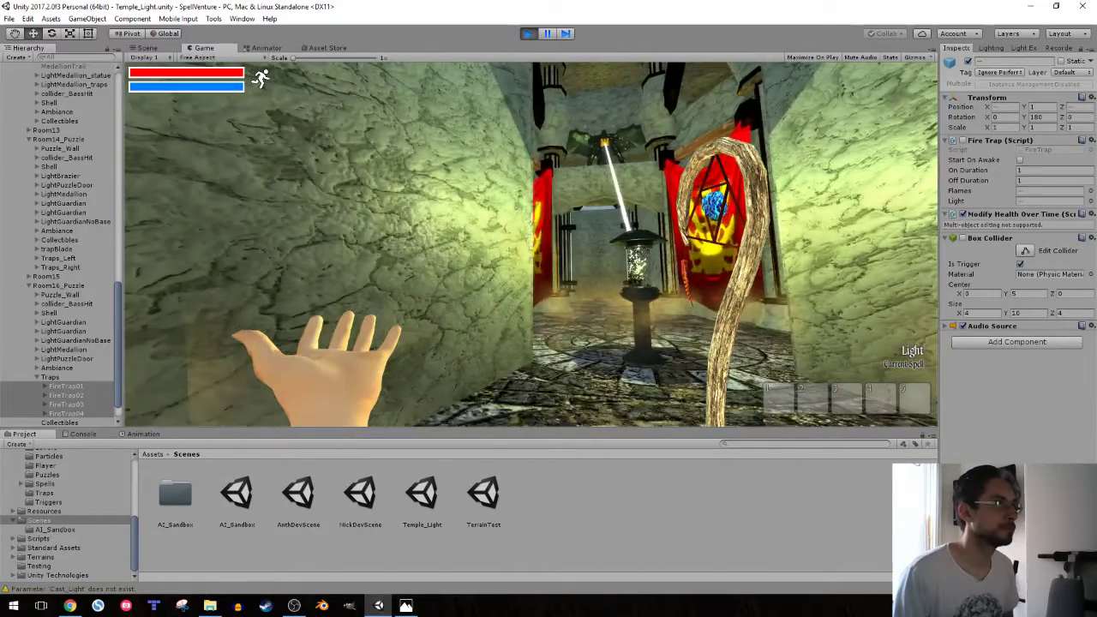
pyautogui.press('w')
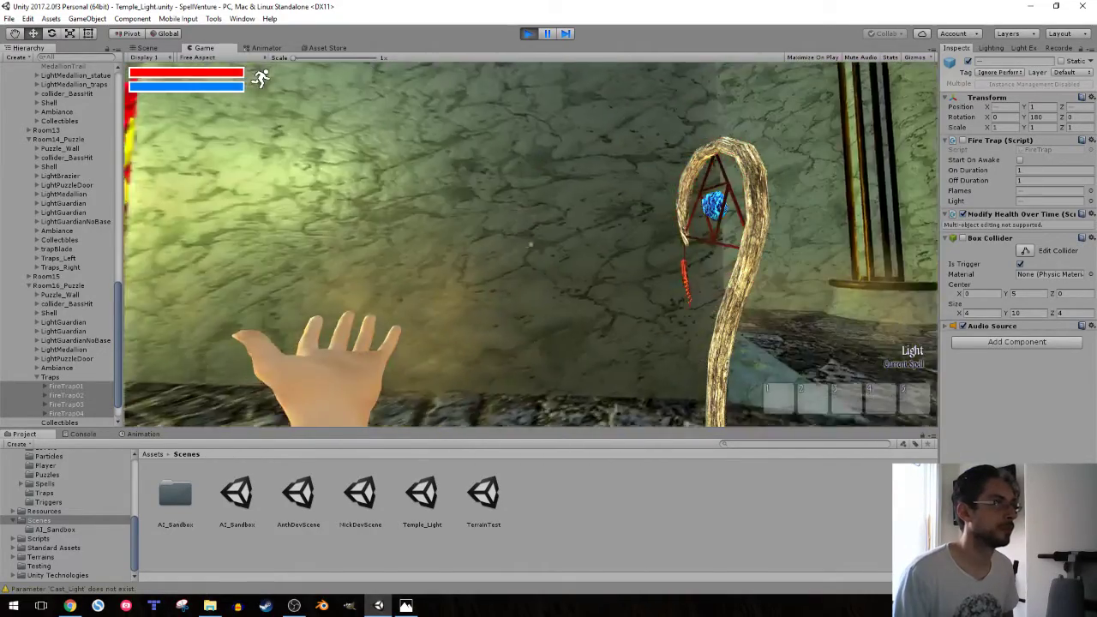
pyautogui.press('w')
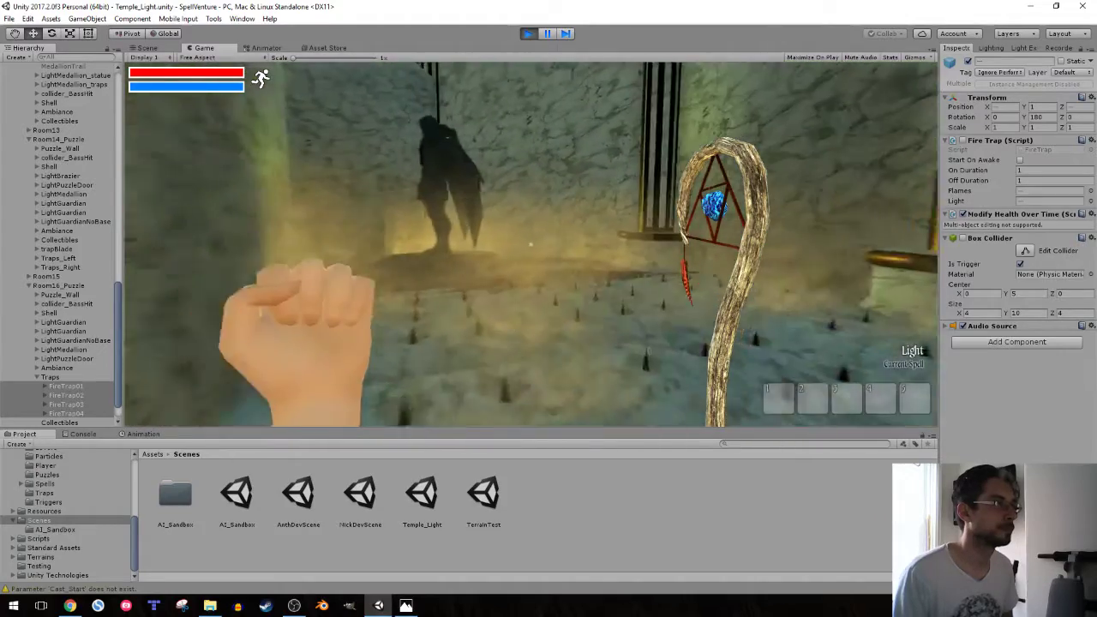
pyautogui.click(531, 244)
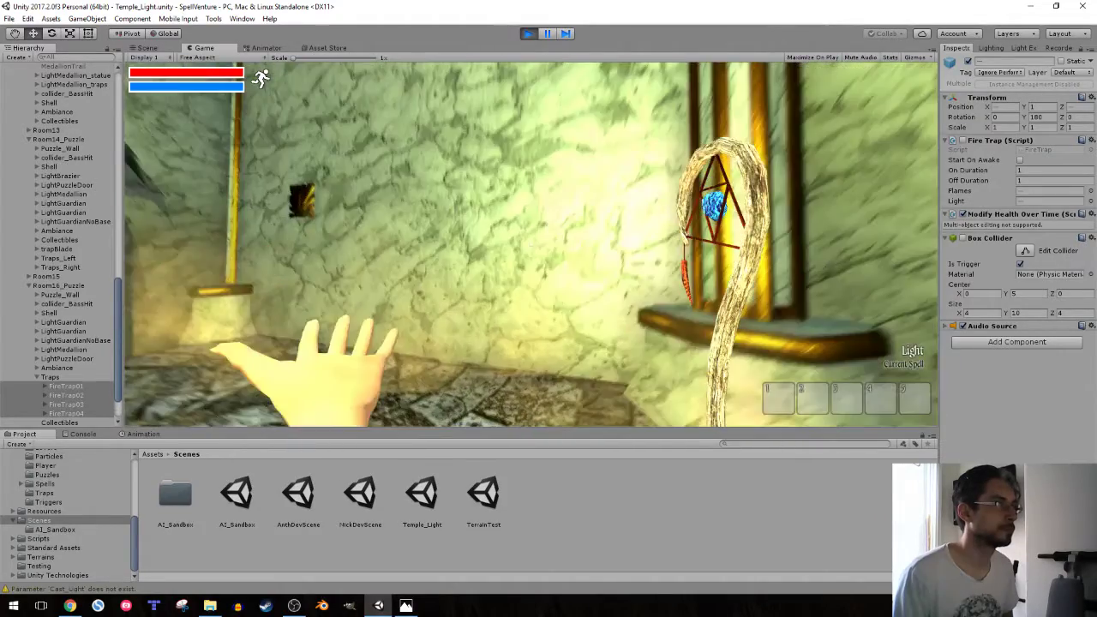
# - Light the golden sun emblem, collect a mana potion, then pull the Scene view out to an overview
pyautogui.press('w')
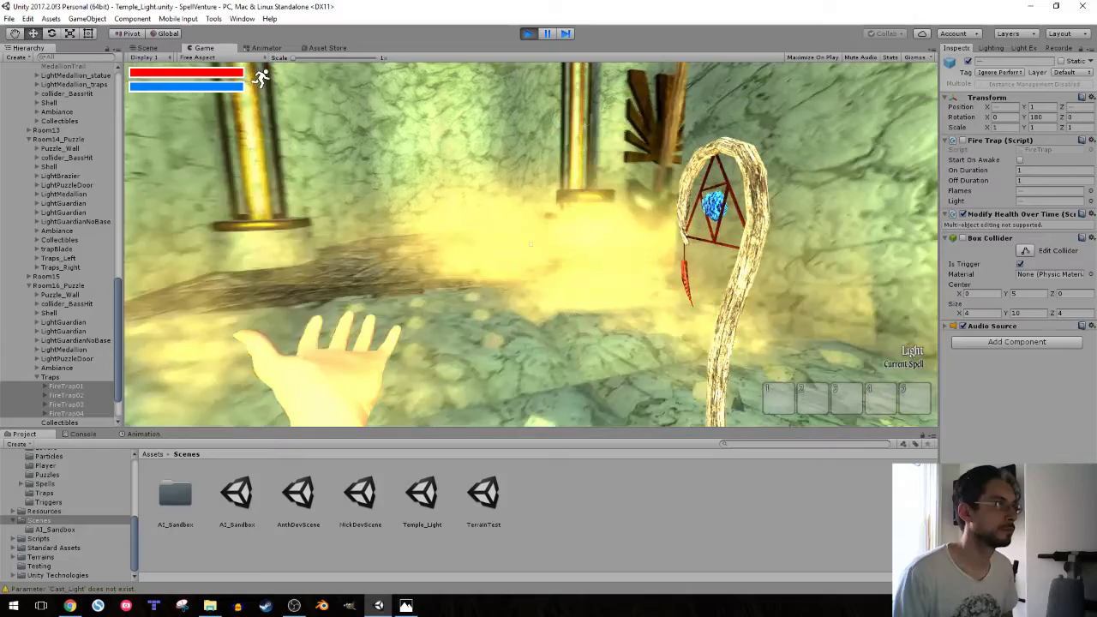
pyautogui.press('w')
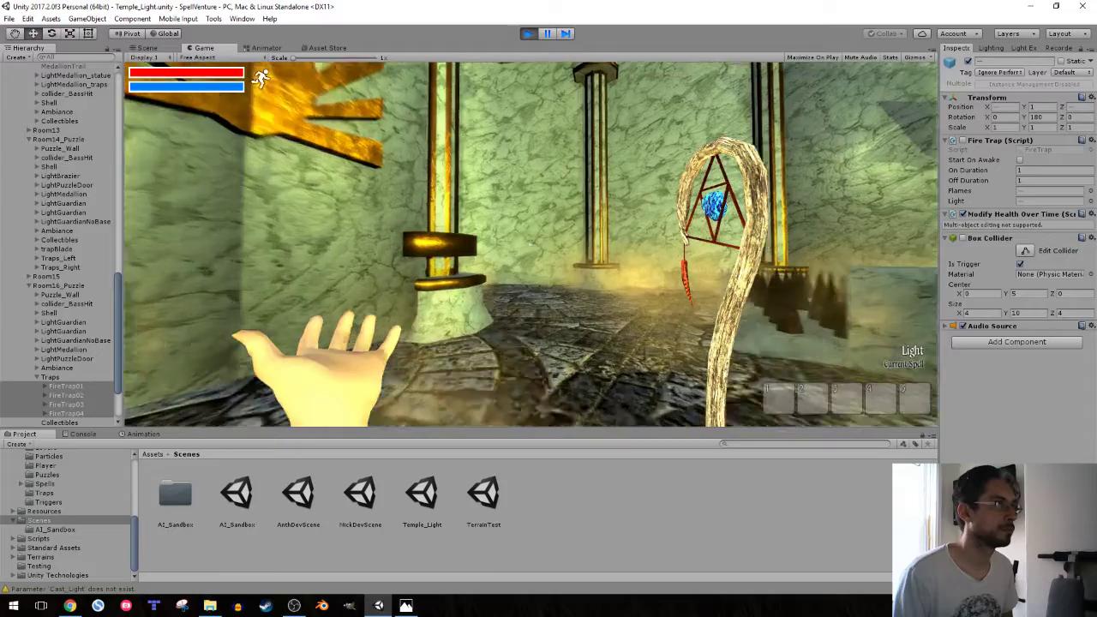
pyautogui.click(532, 244)
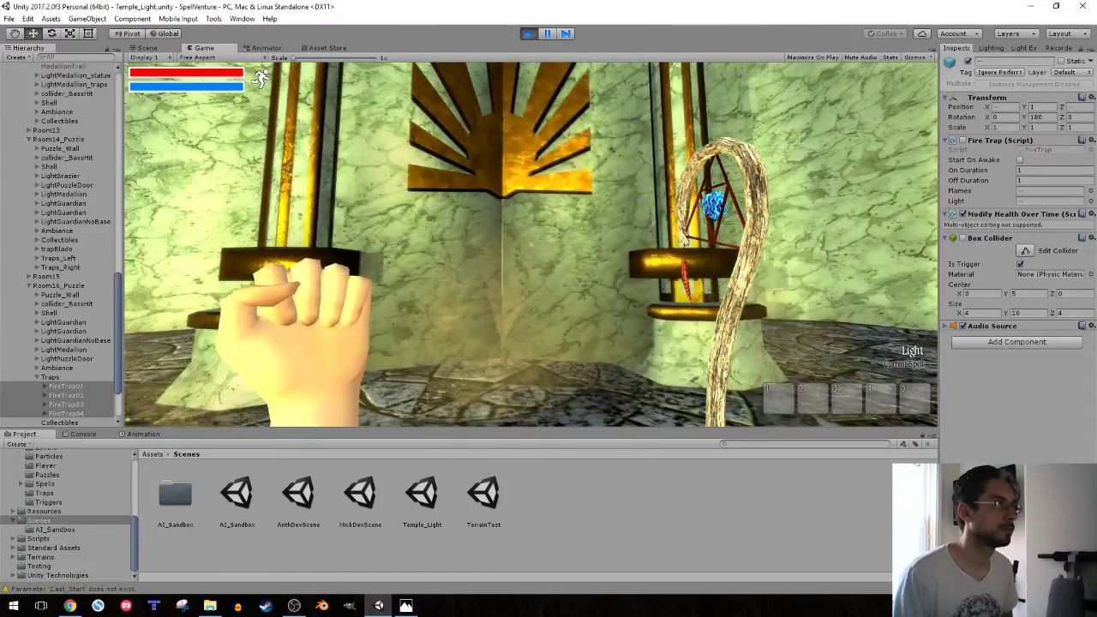
pyautogui.click(531, 244)
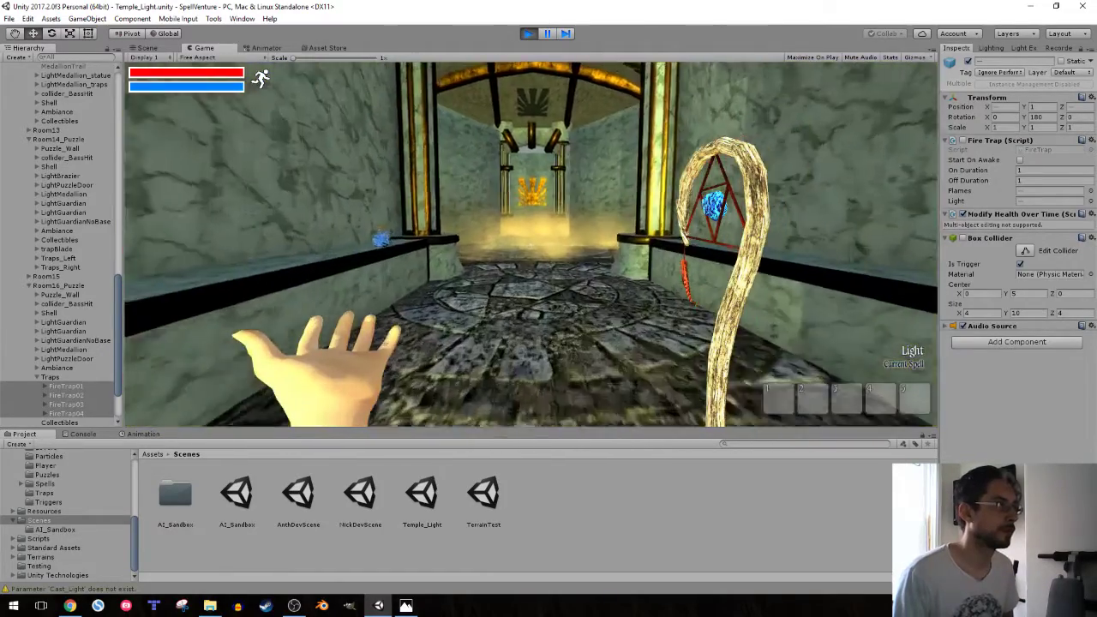
pyautogui.press('e')
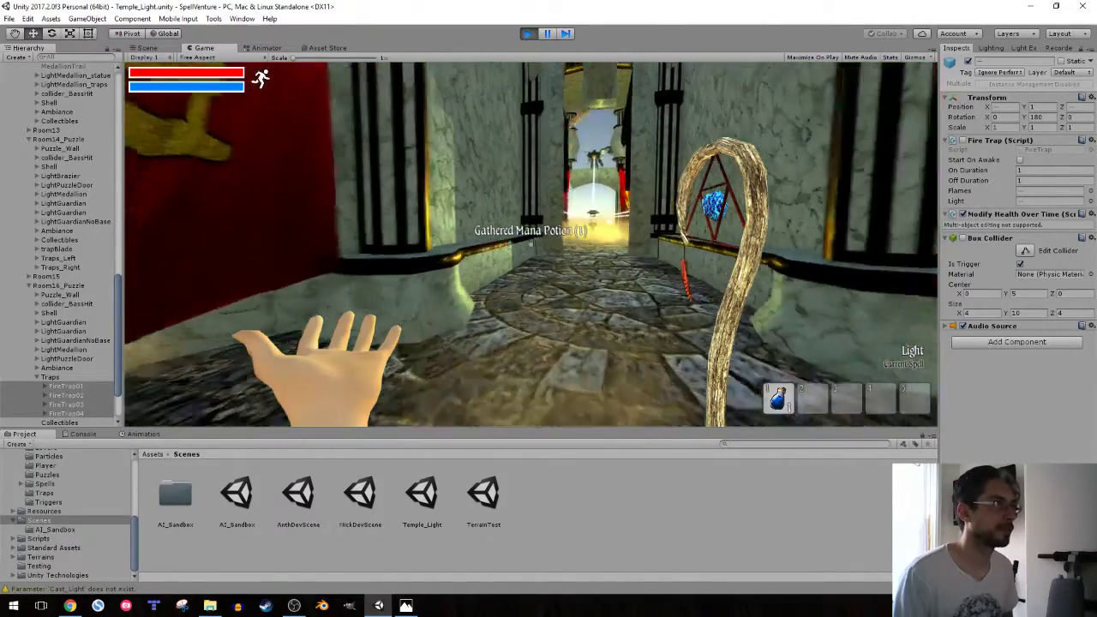
pyautogui.press('s')
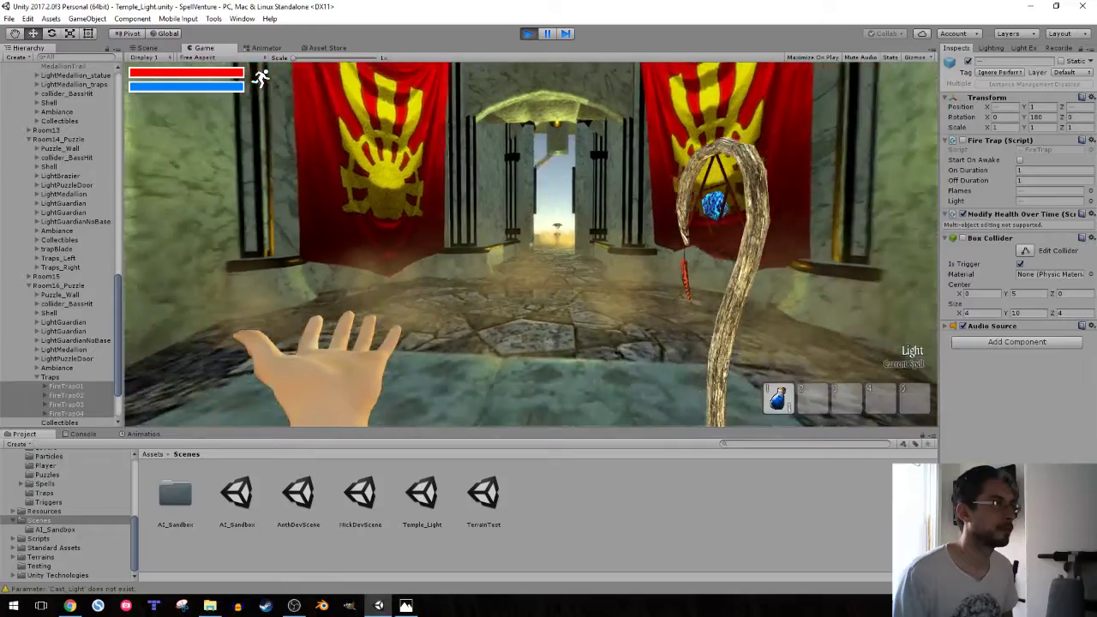
pyautogui.press('s')
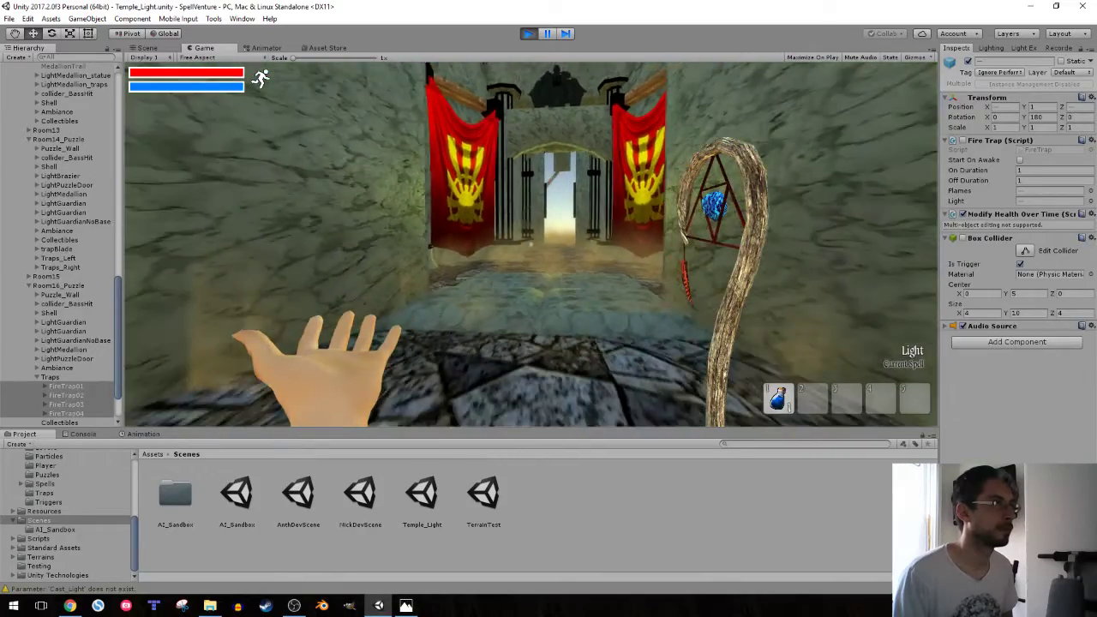
pyautogui.hotkey('ctrl', '1')
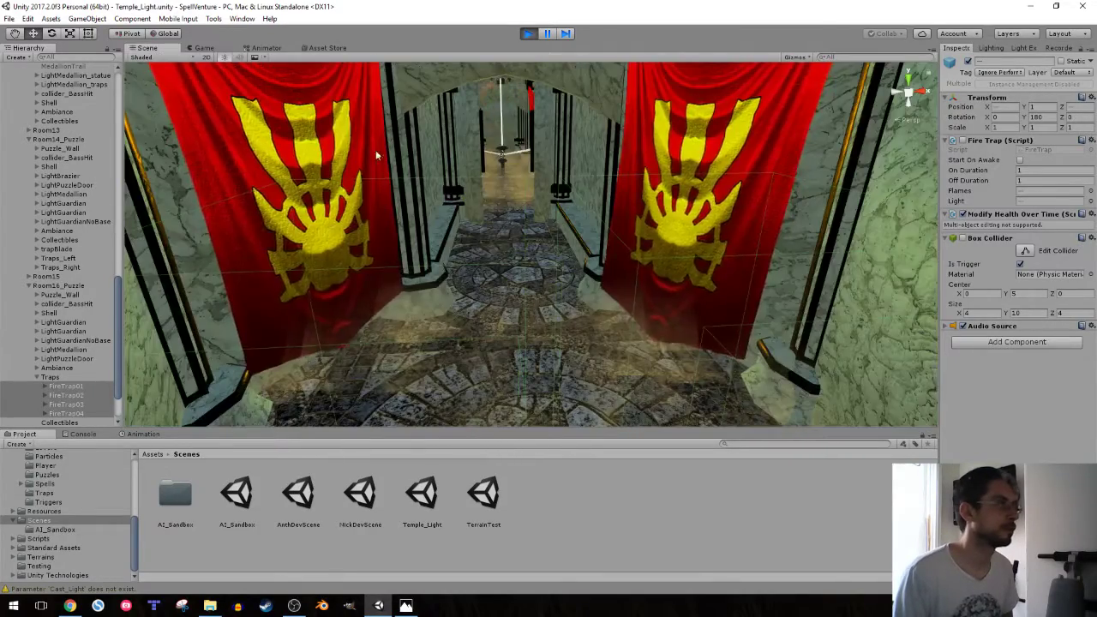
pyautogui.moveTo(445, 182)
pyautogui.mouseDown(button='right')
pyautogui.moveTo(596, 198)
pyautogui.moveTo(565, 202)
pyautogui.mouseUp(button='right')
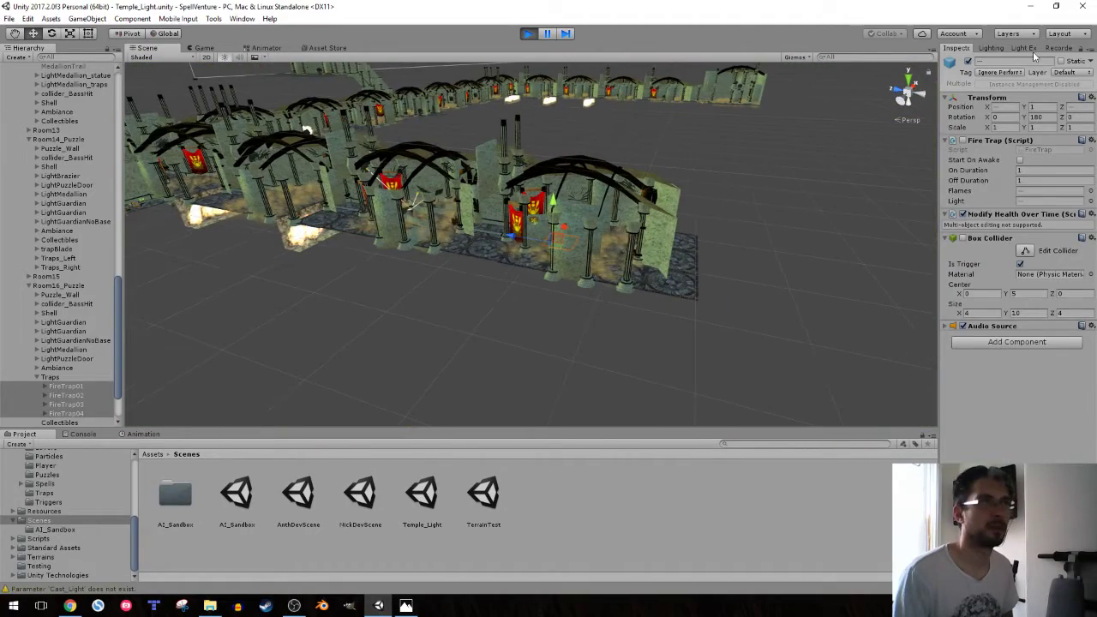
# - Select the first light in the Light Explorer list, then go back to the Game view
pyautogui.click(1026, 48)
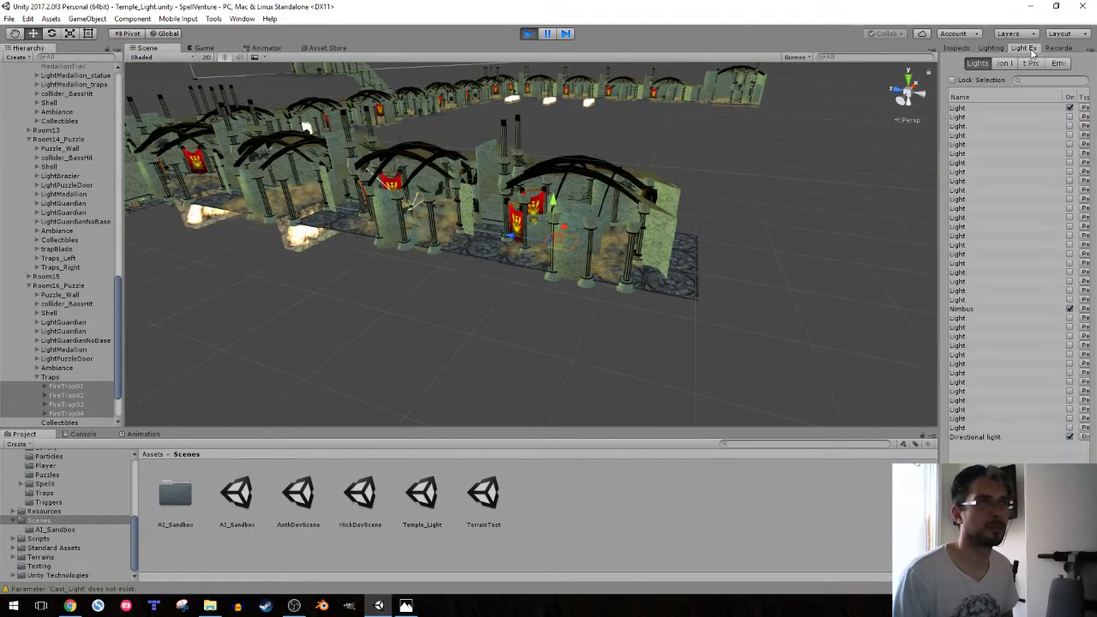
pyautogui.click(974, 109)
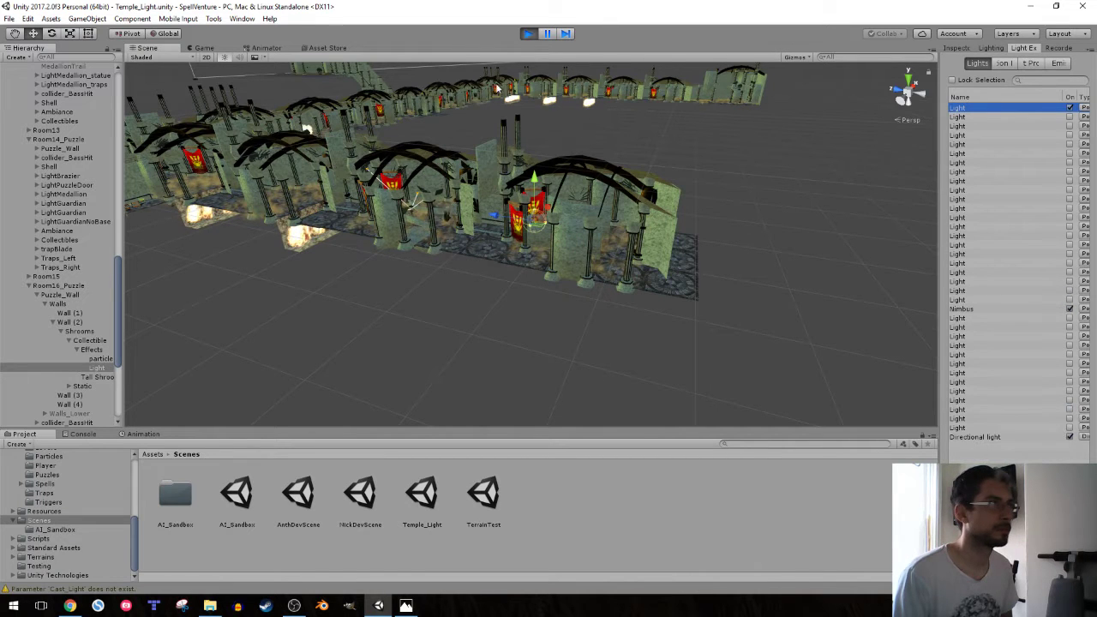
pyautogui.click(201, 48)
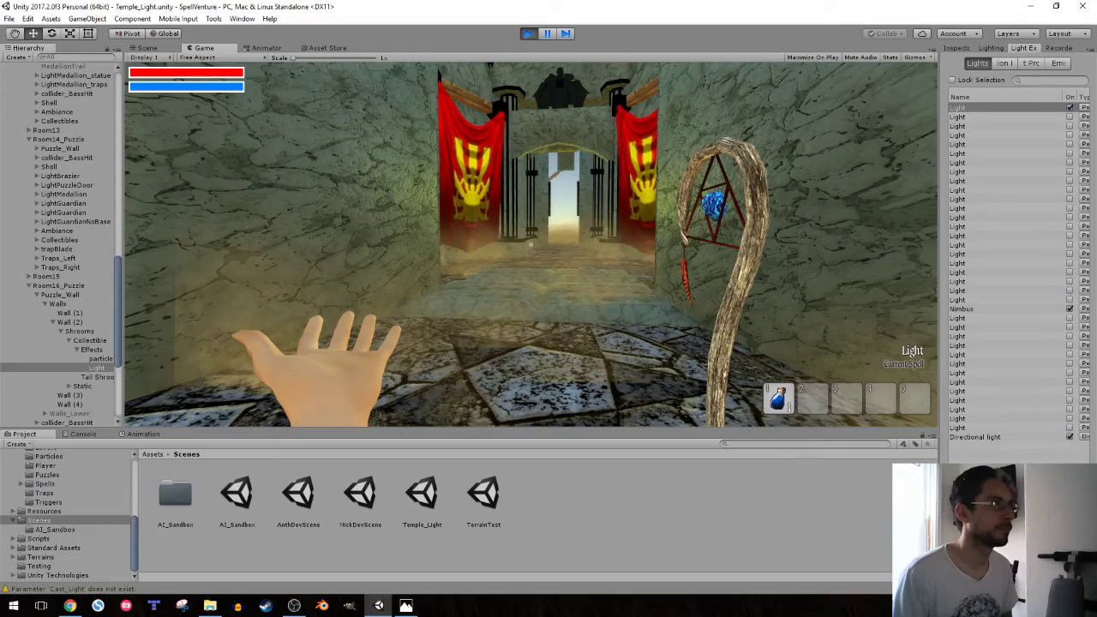
# - Walk the corridor into the bright banner room toward the golden-emblem doorway, then stop Play mode
pyautogui.press('w')
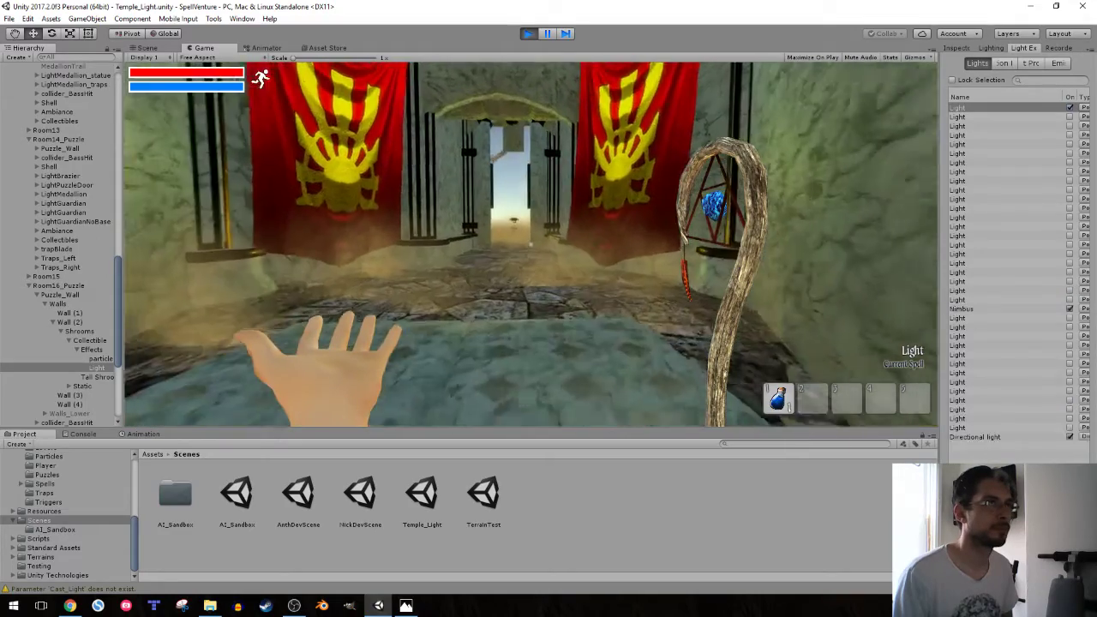
pyautogui.press('w')
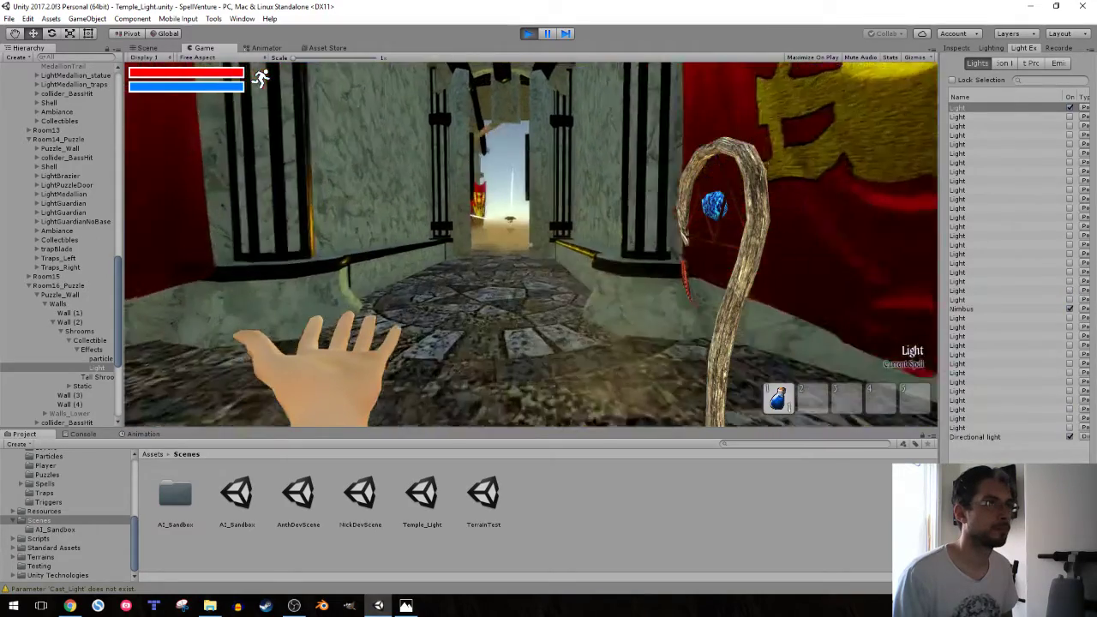
pyautogui.press('w')
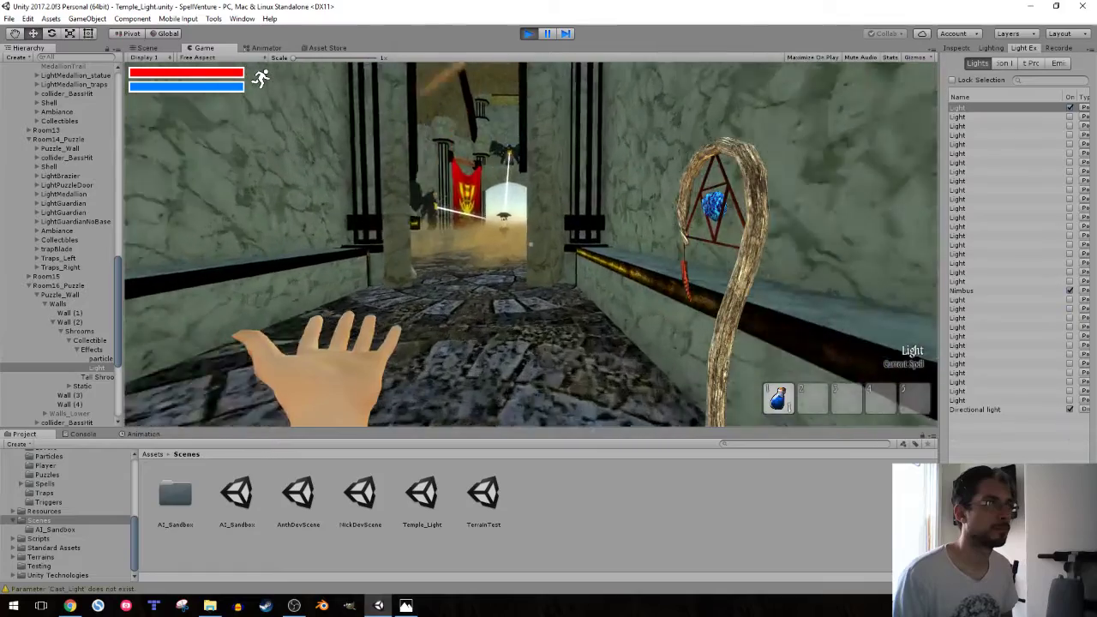
pyautogui.press('w')
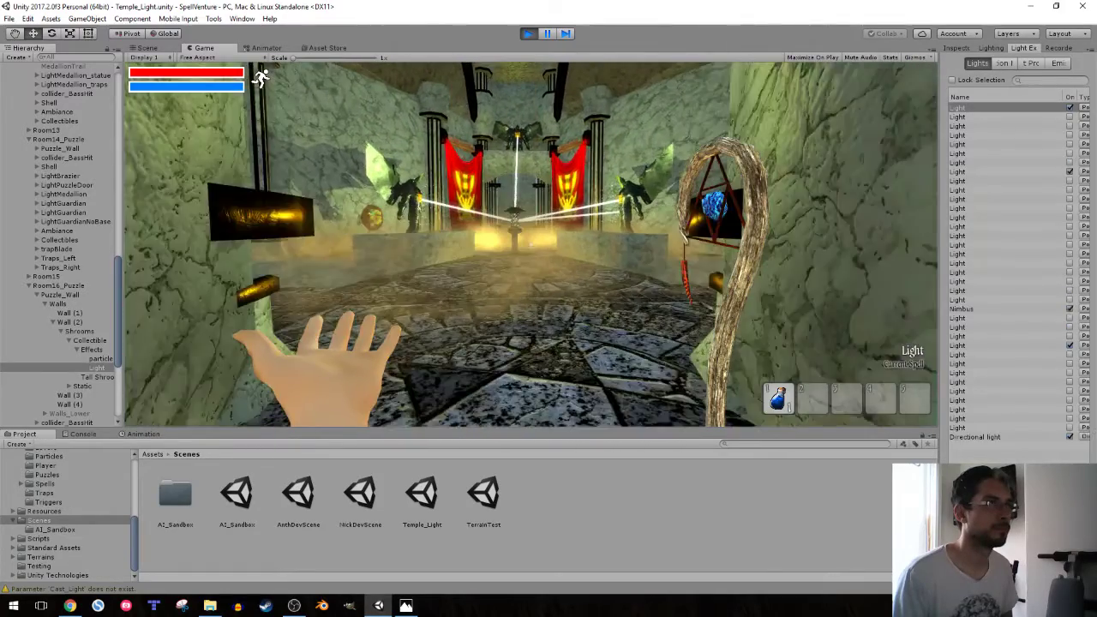
pyautogui.press('w')
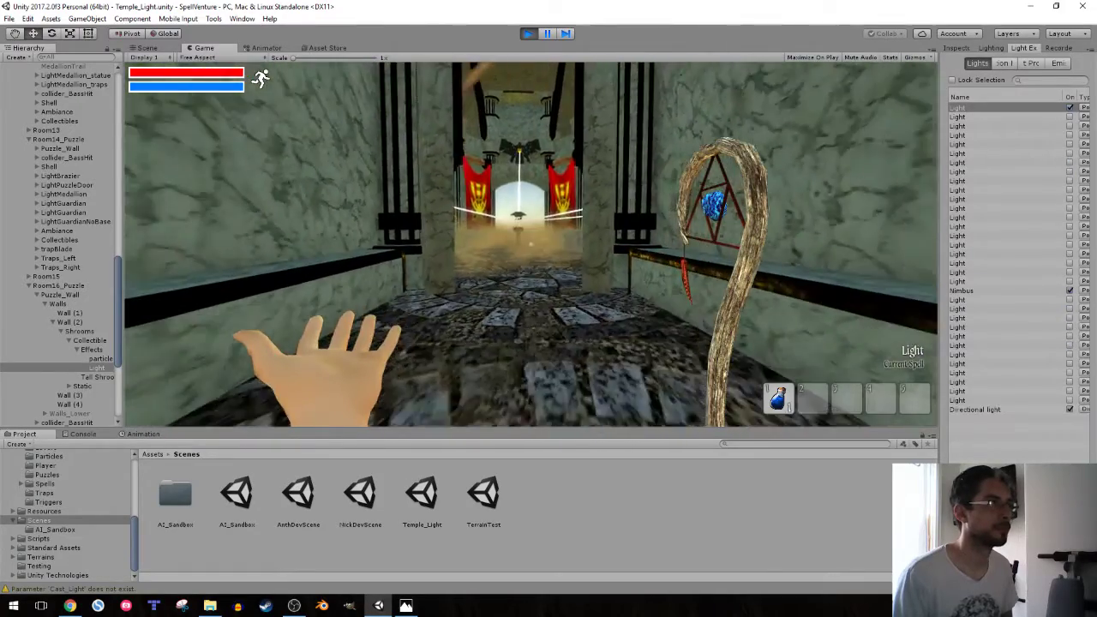
pyautogui.press('w')
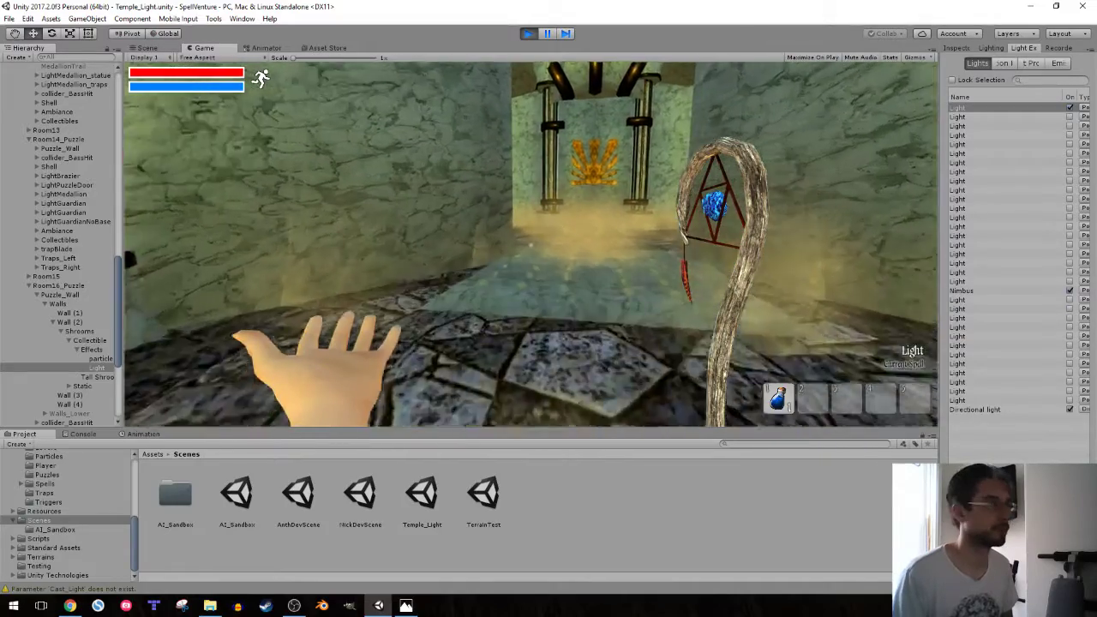
pyautogui.click(526, 34)
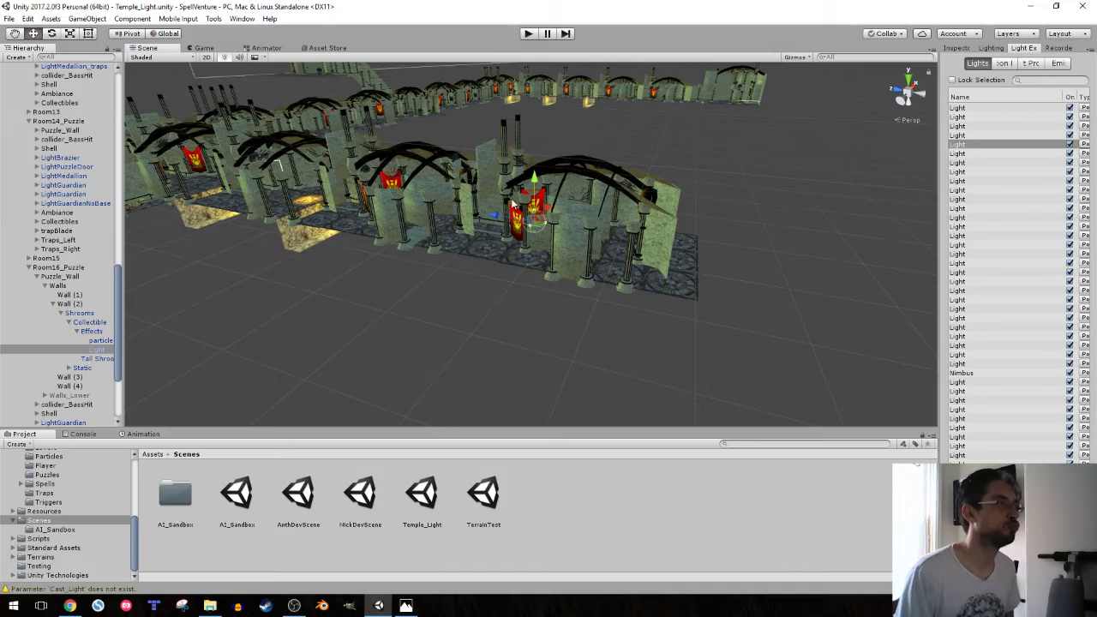
# - Collapse Collectible, Puzzle_Wall and Room12_Puzzle in the Hierarchy, selecting Room16_Puzzle
pyautogui.moveTo(513, 202)
pyautogui.mouseDown(button='right')
pyautogui.moveTo(563, 181)
pyautogui.moveTo(323, 158)
pyautogui.mouseUp(button='right')
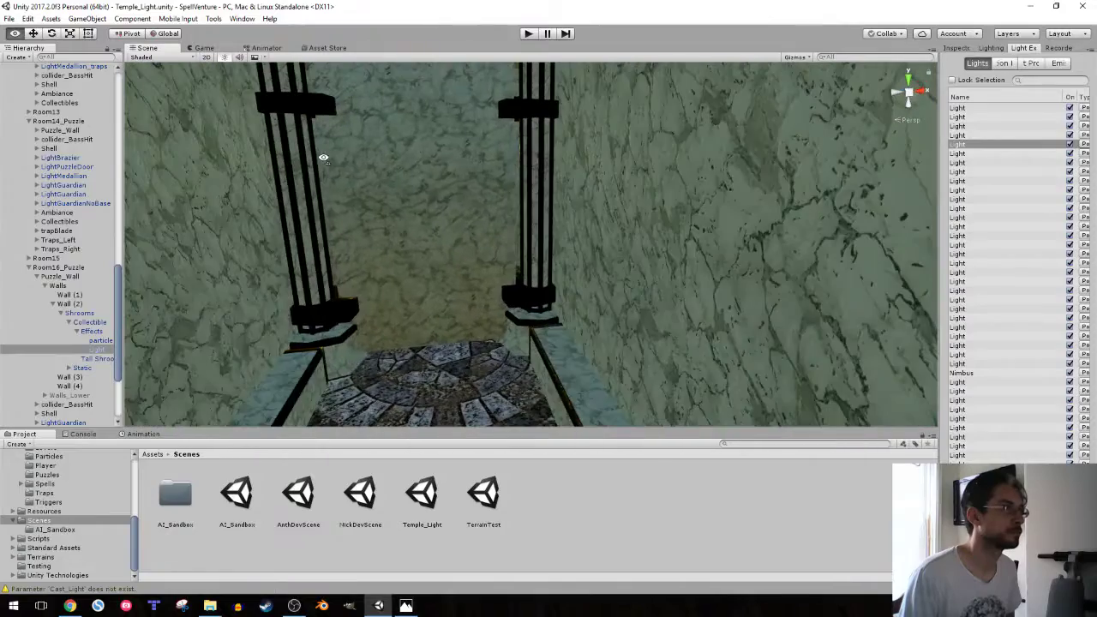
pyautogui.moveTo(434, 189)
pyautogui.mouseDown(button='right')
pyautogui.moveTo(566, 150)
pyautogui.moveTo(832, 183)
pyautogui.mouseUp(button='right')
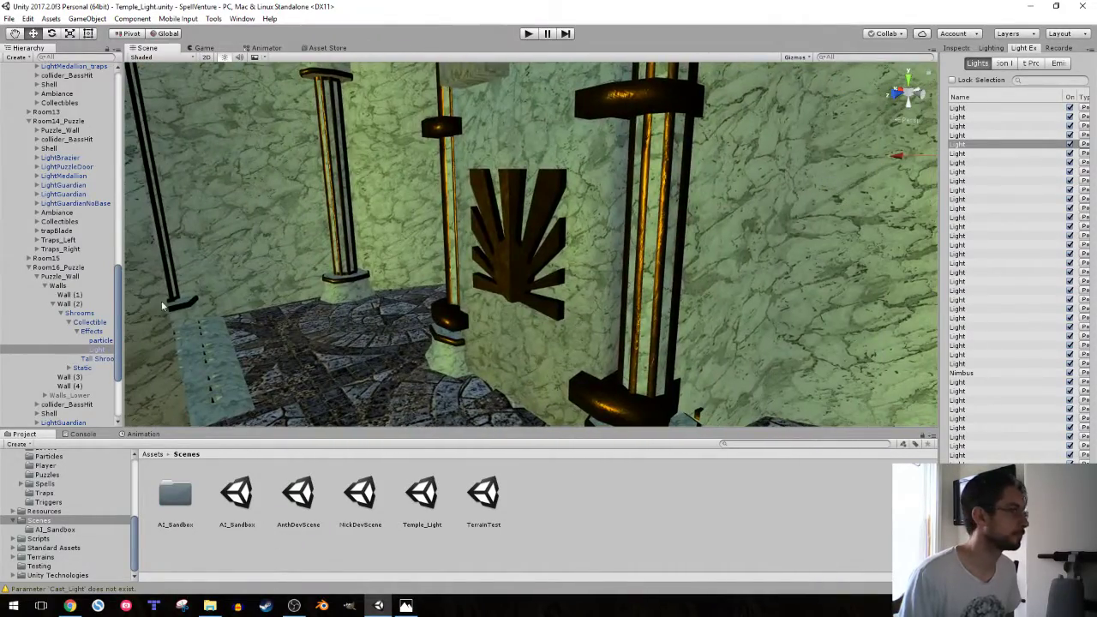
pyautogui.click(69, 322)
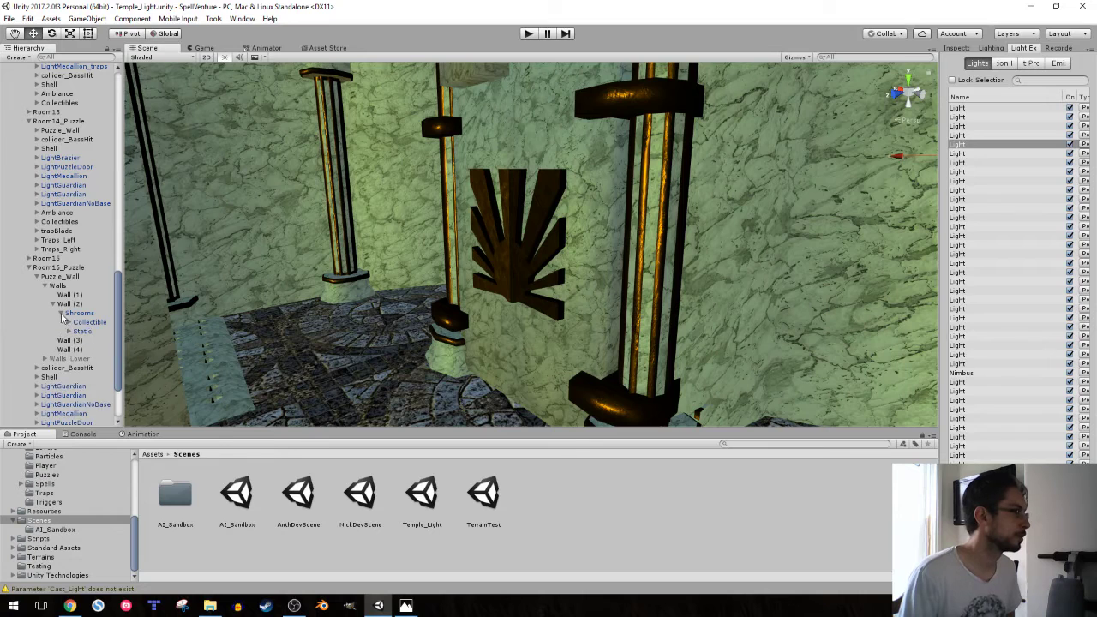
pyautogui.click(36, 276)
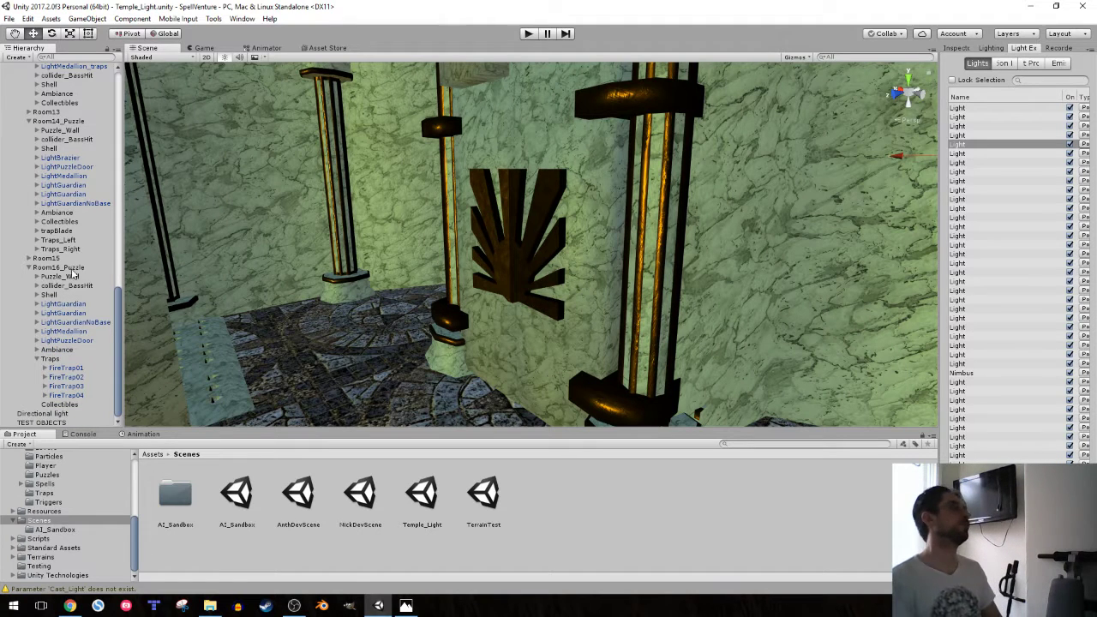
pyautogui.click(70, 267)
pyautogui.scroll(5, 47, 150)
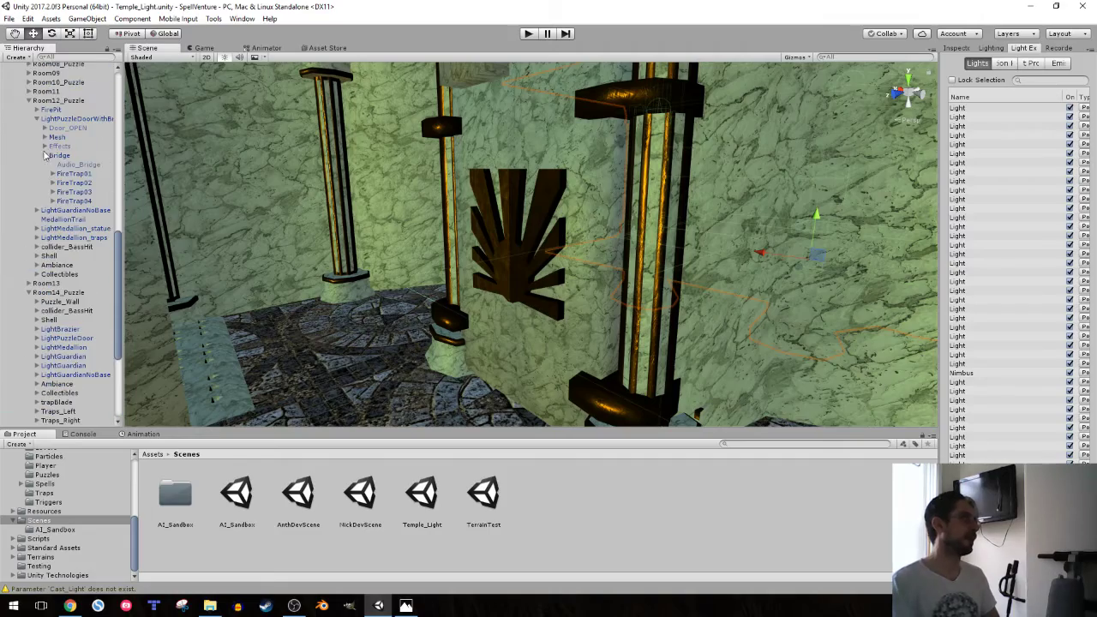
pyautogui.click(37, 120)
pyautogui.click(28, 101)
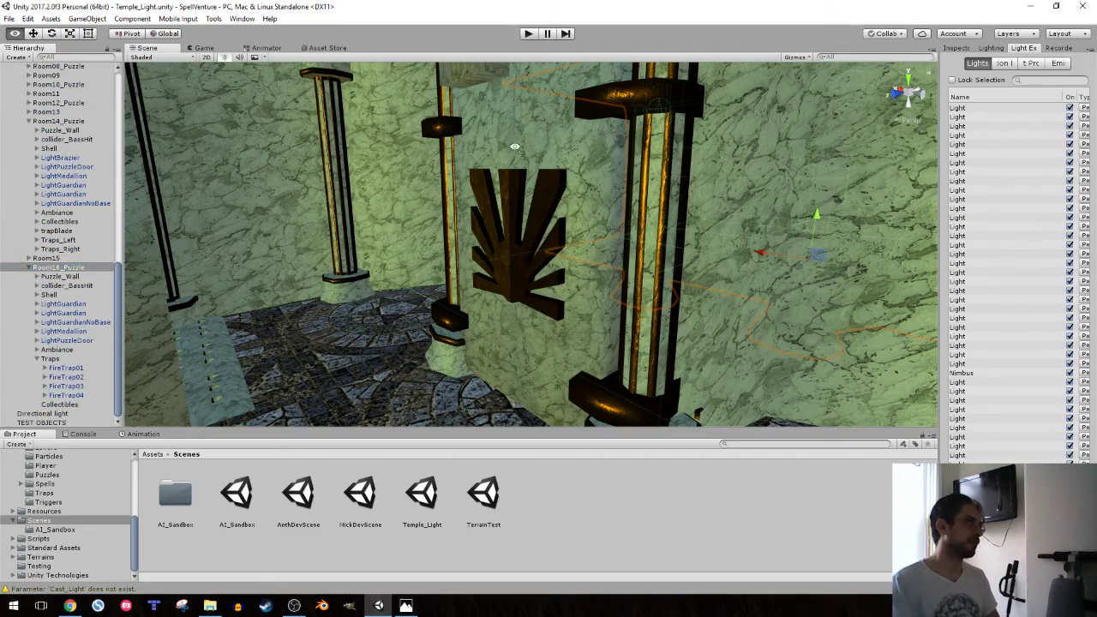
# - Fly the Scene camera through the room up to Room16's green wall
pyautogui.moveTo(385, 197)
pyautogui.keyDown('alt'); pyautogui.mouseDown()
pyautogui.moveTo(322, 204)
pyautogui.moveTo(499, 218)
pyautogui.mouseUp(); pyautogui.keyUp('alt')
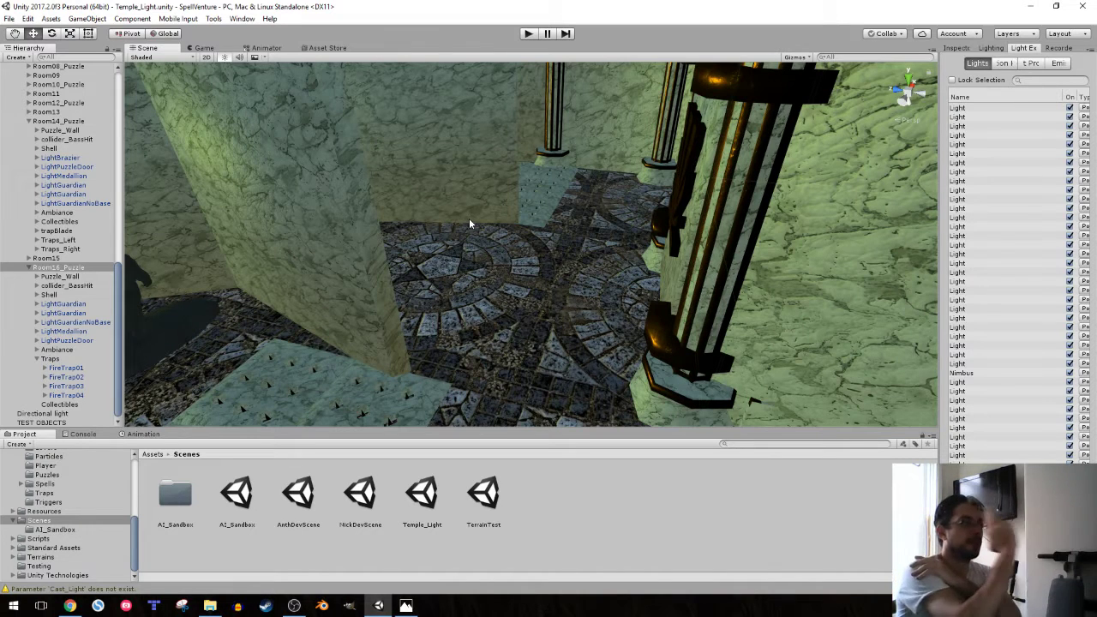
pyautogui.keyDown('alt'); pyautogui.moveTo(470, 224); pyautogui.dragTo(565, 237); pyautogui.keyUp('alt')
pyautogui.keyDown('alt'); pyautogui.moveTo(586, 246); pyautogui.dragTo(525, 250, button='right'); pyautogui.keyUp('alt')
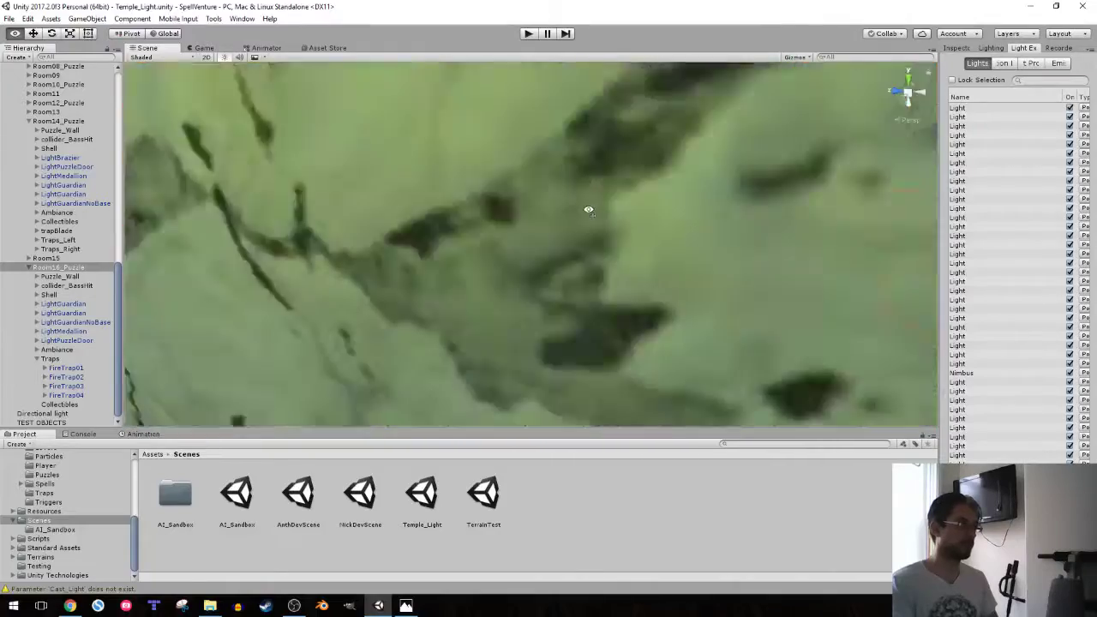
pyautogui.moveTo(525, 250); pyautogui.dragTo(591, 212, button='right')
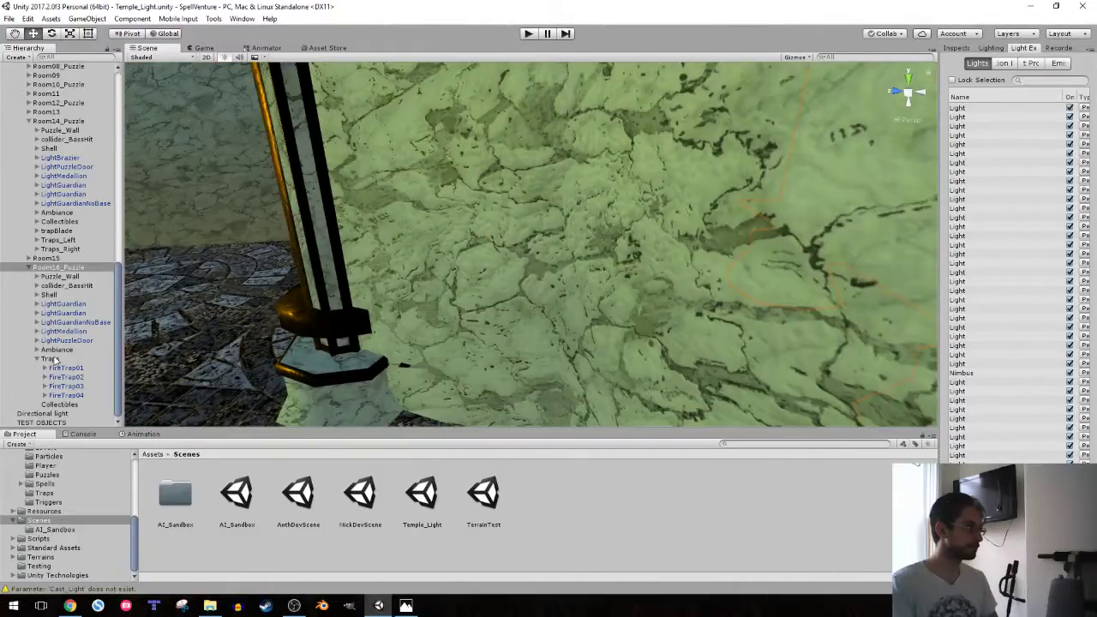
# - Create an empty object under Room16's Shell, name it collider_Flametrap, and frame it
pyautogui.click(37, 295)
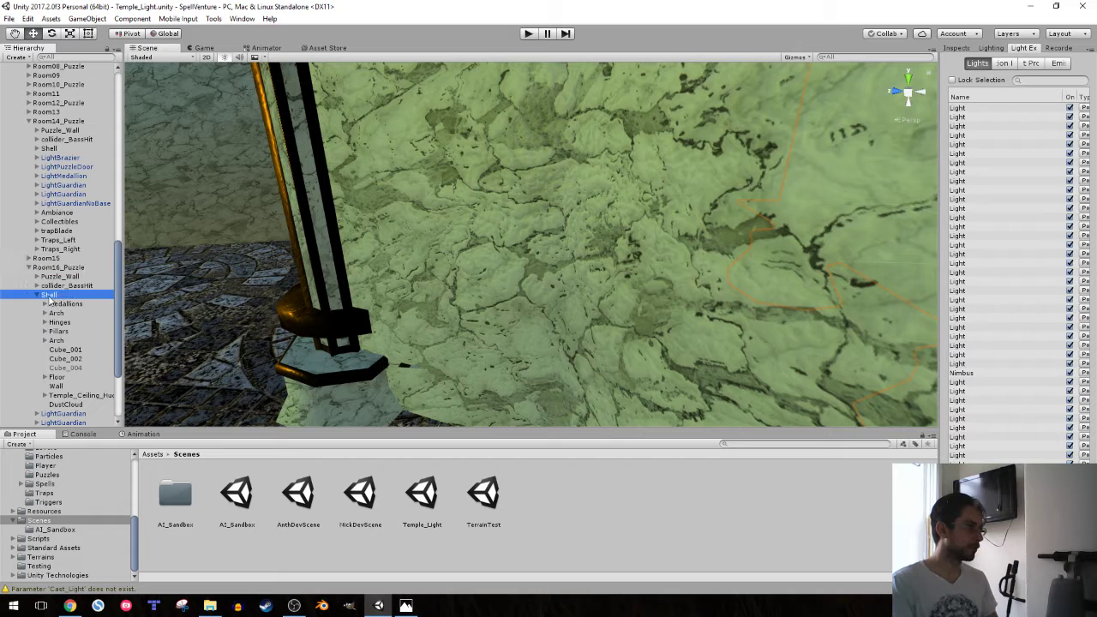
pyautogui.rightClick(51, 301)
pyautogui.click(81, 392)
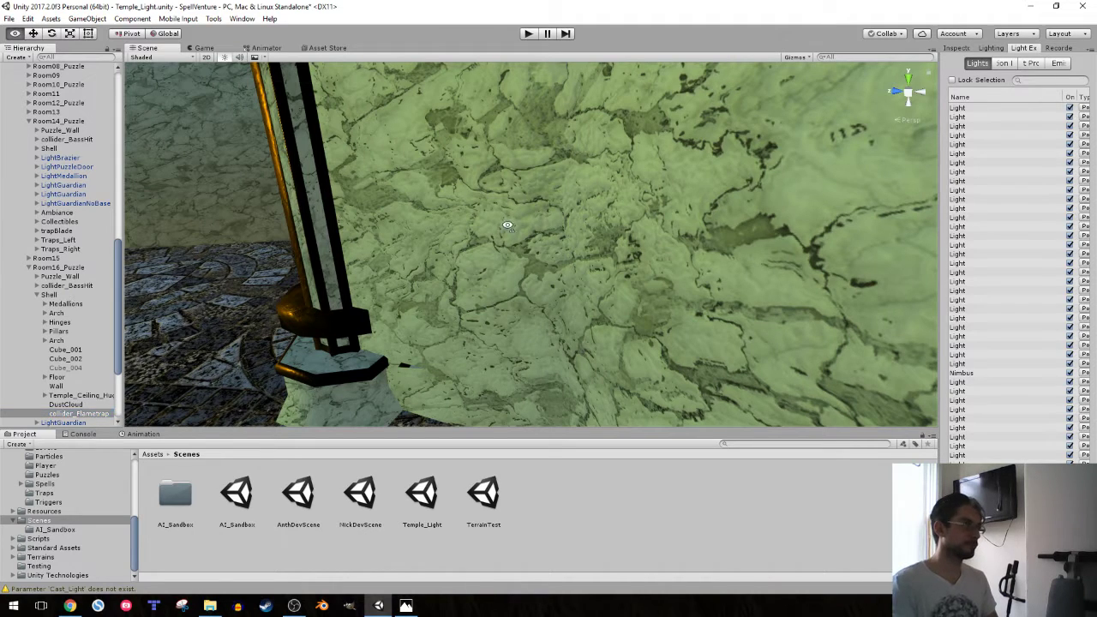
pyautogui.moveTo(508, 226)
pyautogui.mouseDown(button='right')
pyautogui.moveTo(431, 272)
pyautogui.moveTo(157, 278)
pyautogui.moveTo(408, 290)
pyautogui.mouseUp(button='right')
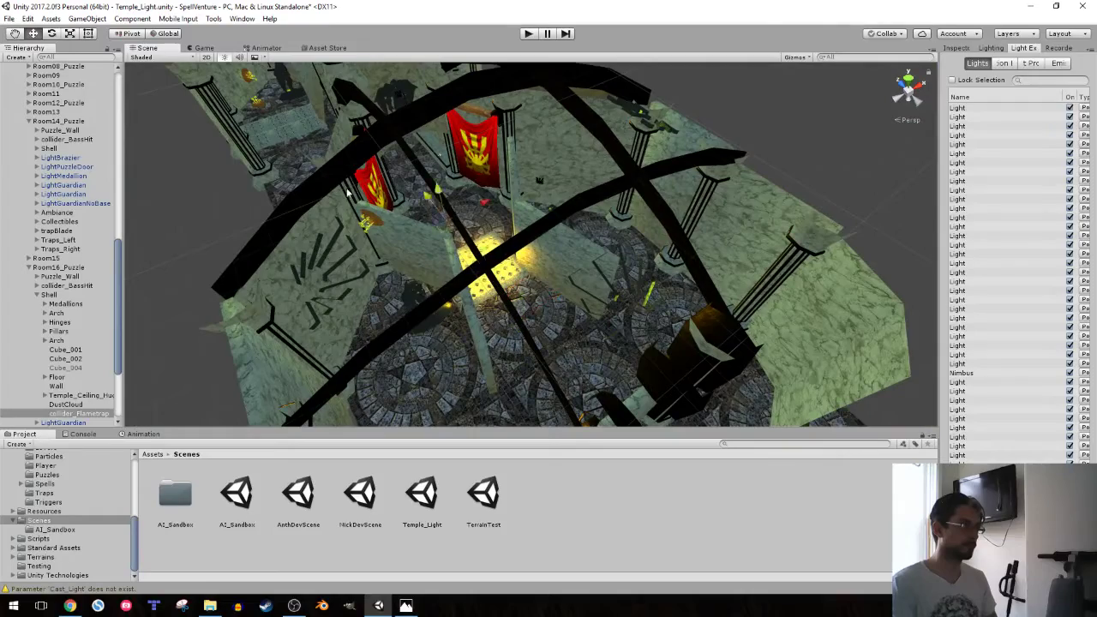
pyautogui.press('f')
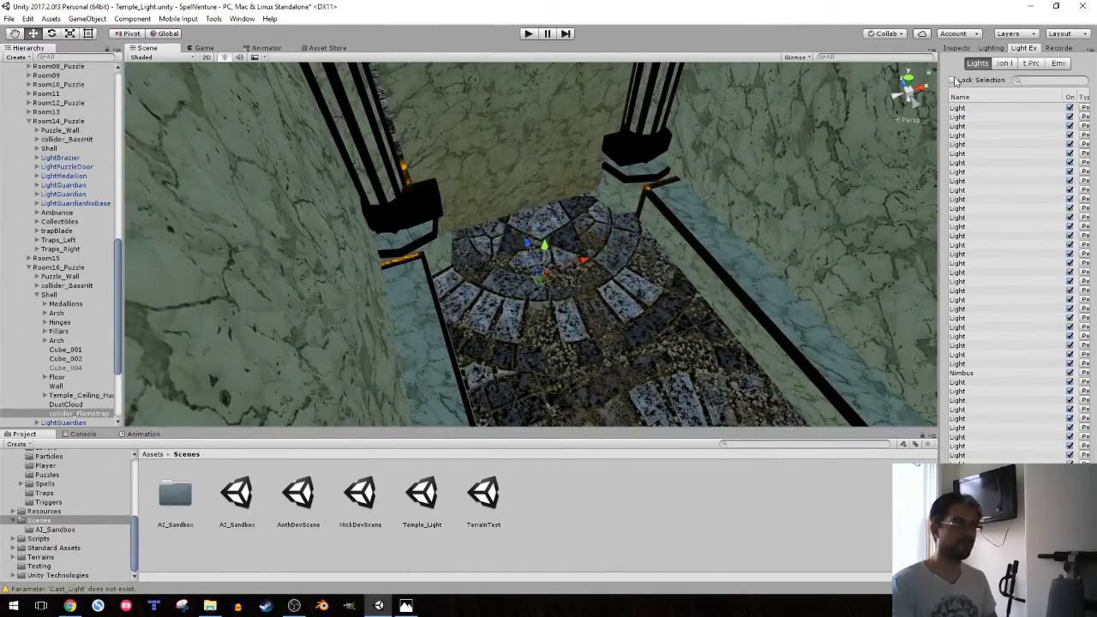
# - Add a Box Collider sized 0.1 × 20 × 10 to collider_Flametrap, raised to Y 10.47, Z -0.41
pyautogui.click(963, 49)
pyautogui.click(1001, 137)
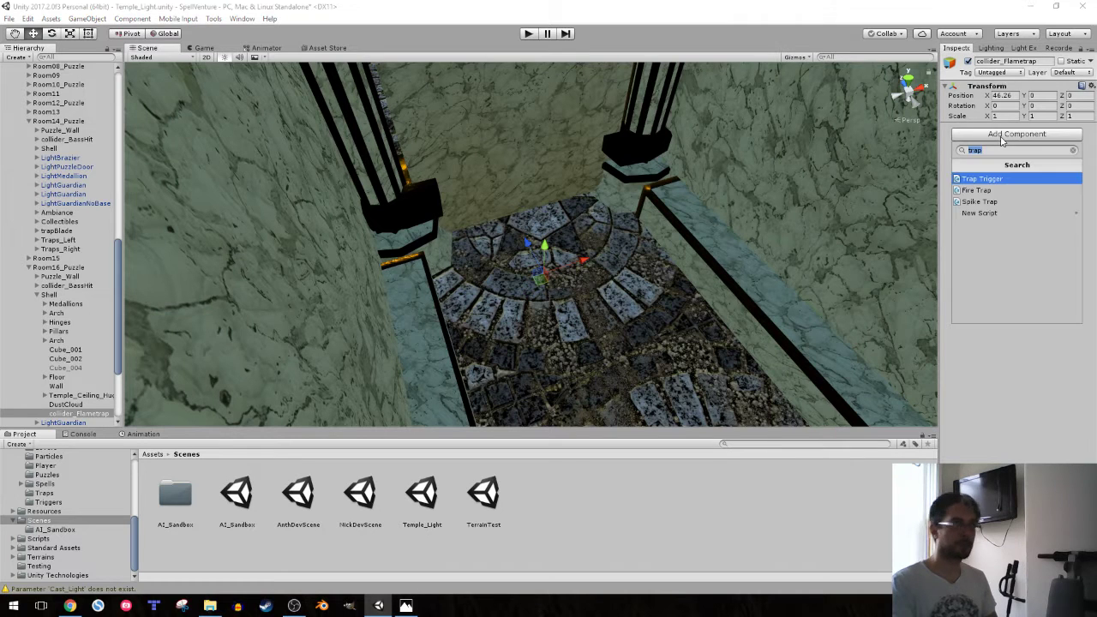
pyautogui.write('box')
pyautogui.press('Return')
pyautogui.write('10')
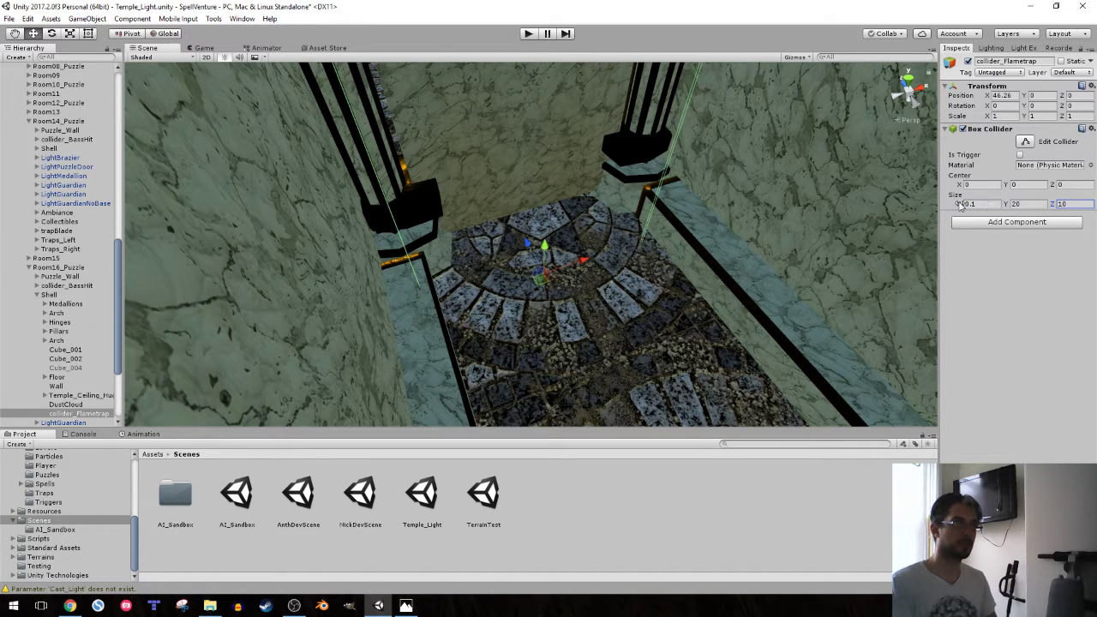
pyautogui.press('Return')
pyautogui.moveTo(621, 304)
pyautogui.mouseDown(button='right')
pyautogui.moveTo(566, 180)
pyautogui.moveTo(526, 310)
pyautogui.mouseUp(button='right')
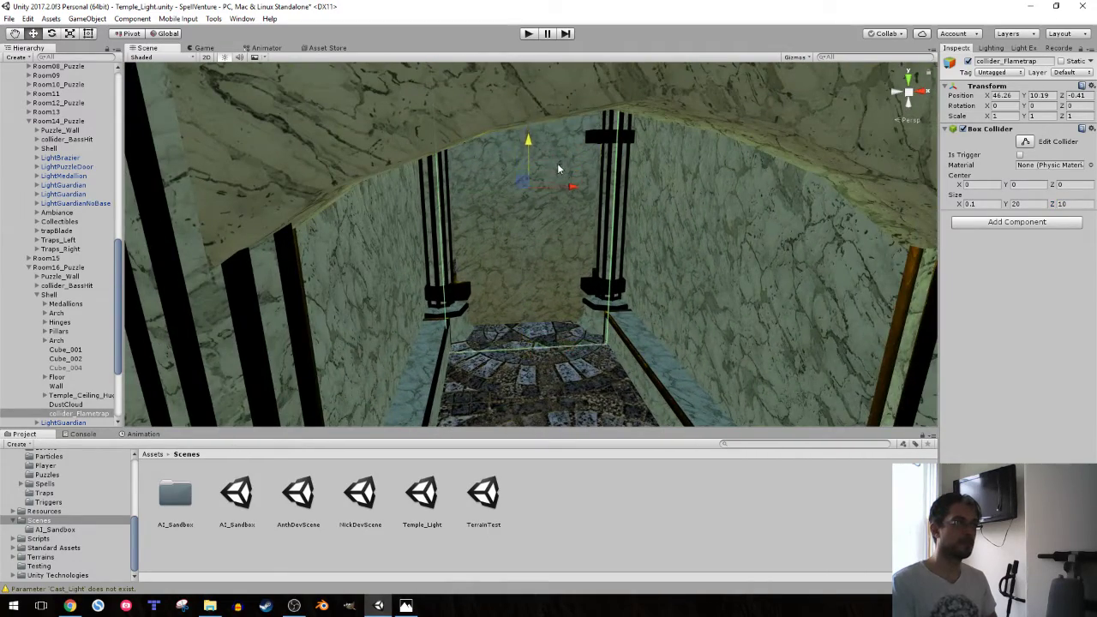
pyautogui.moveTo(546, 245); pyautogui.dragTo(542, 103, button='right')
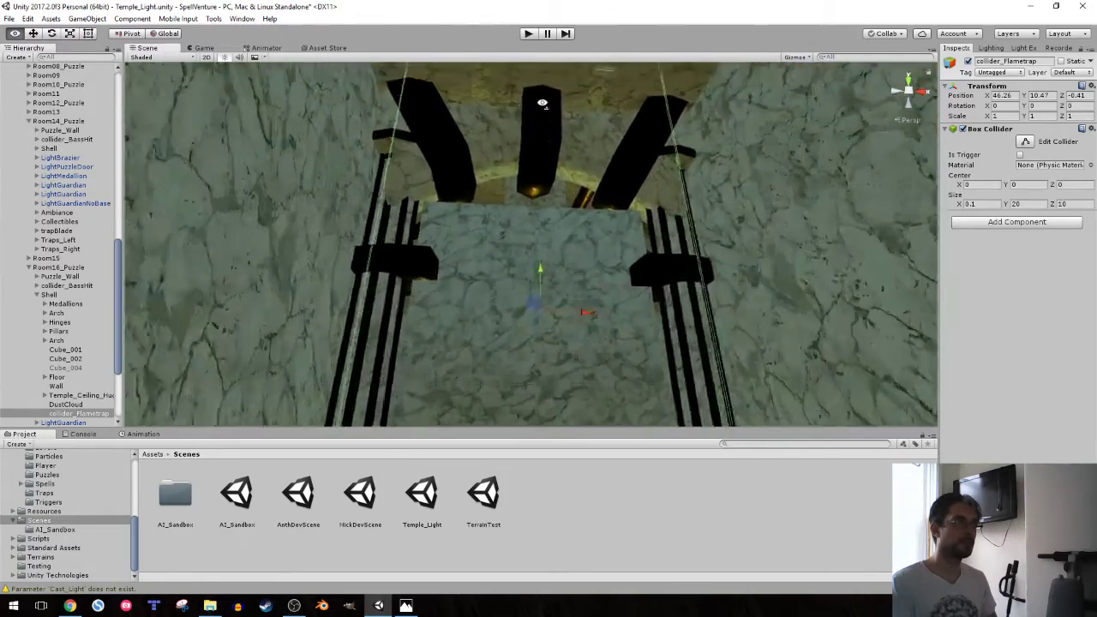
pyautogui.moveTo(542, 103); pyautogui.dragTo(615, 247, button='right')
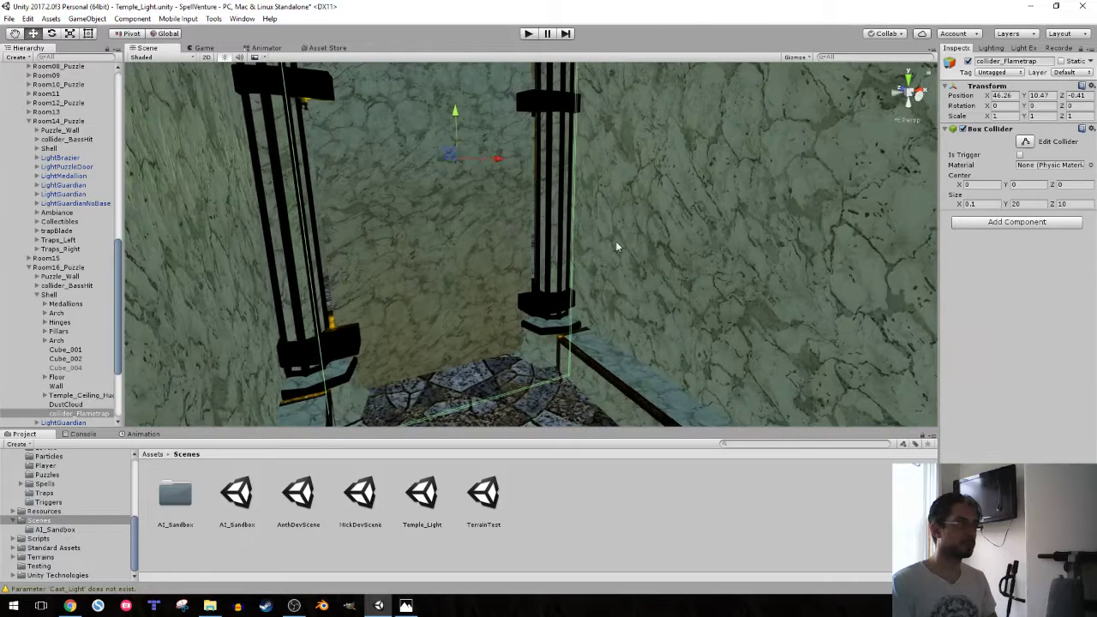
# - Add a Trap Trigger to collider_Flametrap with 4 trap slots and Touch activation
pyautogui.click(966, 225)
pyautogui.write('tra')
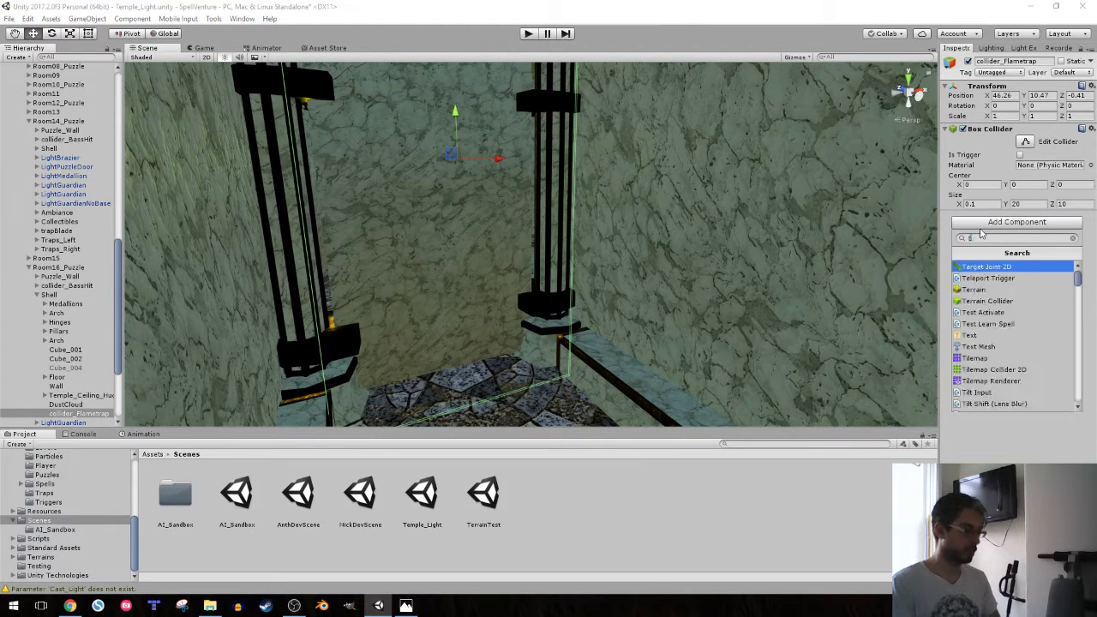
pyautogui.click(981, 290)
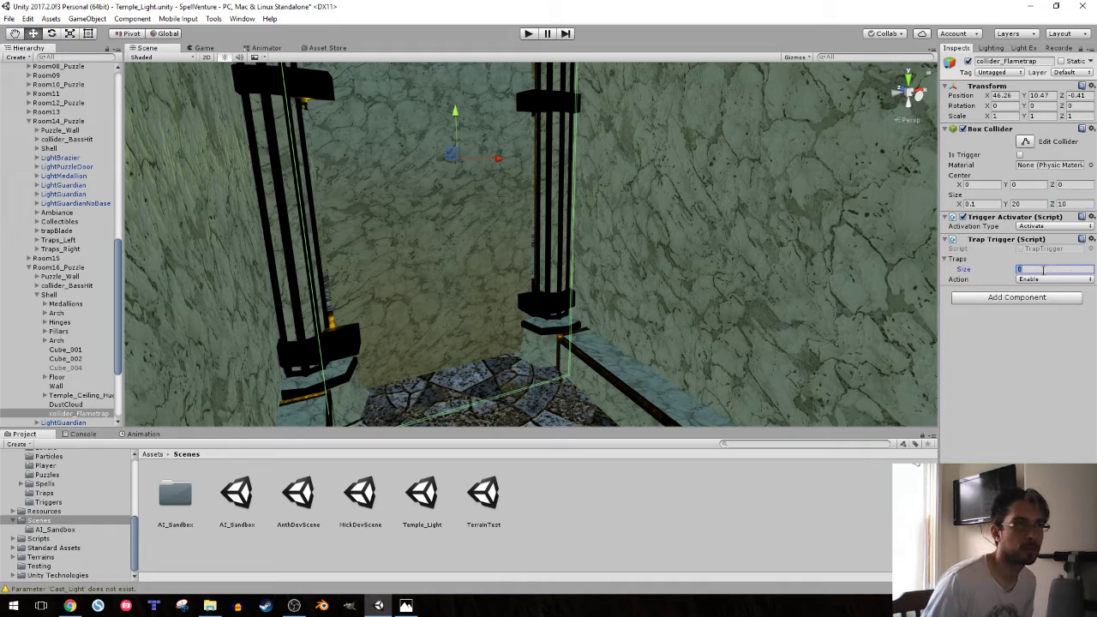
pyautogui.write('4')
pyautogui.press('Return')
pyautogui.click(1041, 228)
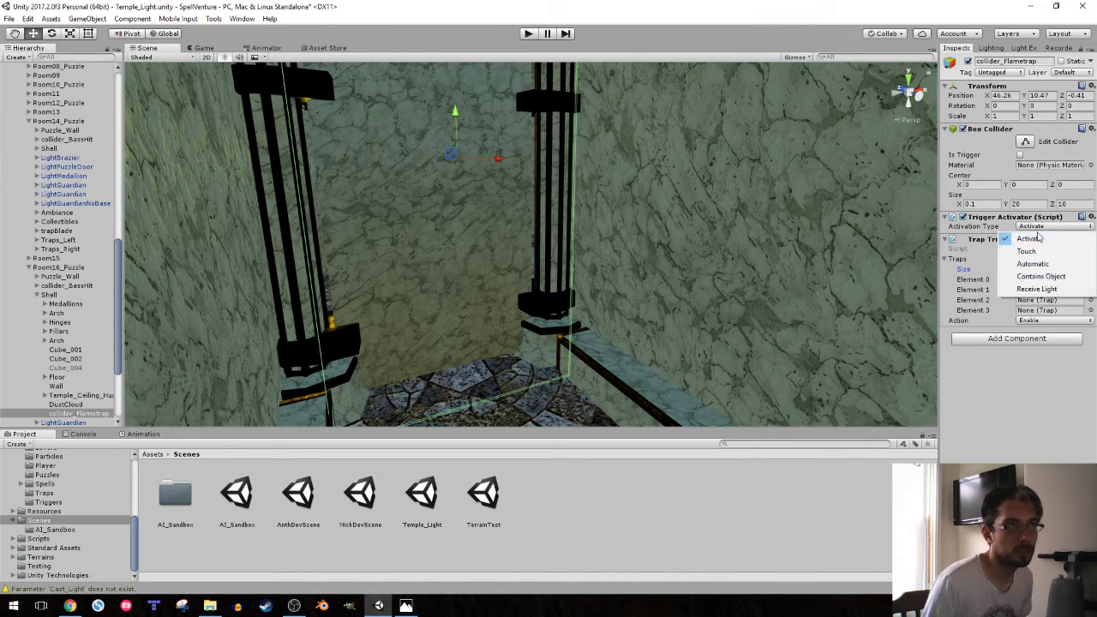
pyautogui.click(1036, 256)
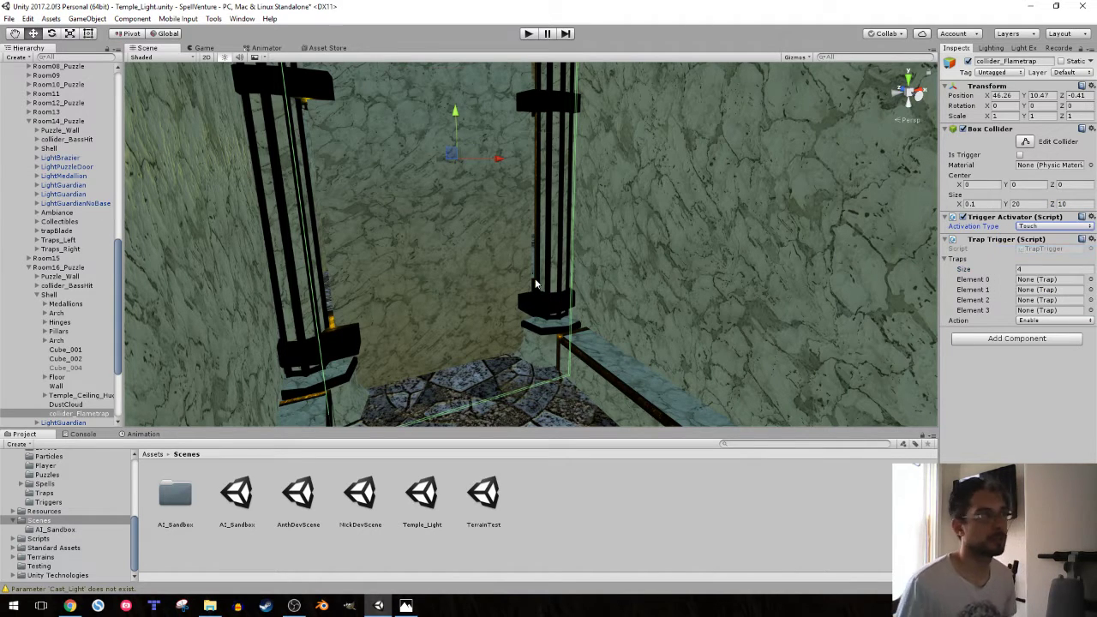
# - Link FireTrap01–FireTrap04 into the trap slots and start play mode
pyautogui.moveTo(460, 263); pyautogui.dragTo(801, 305, button='right')
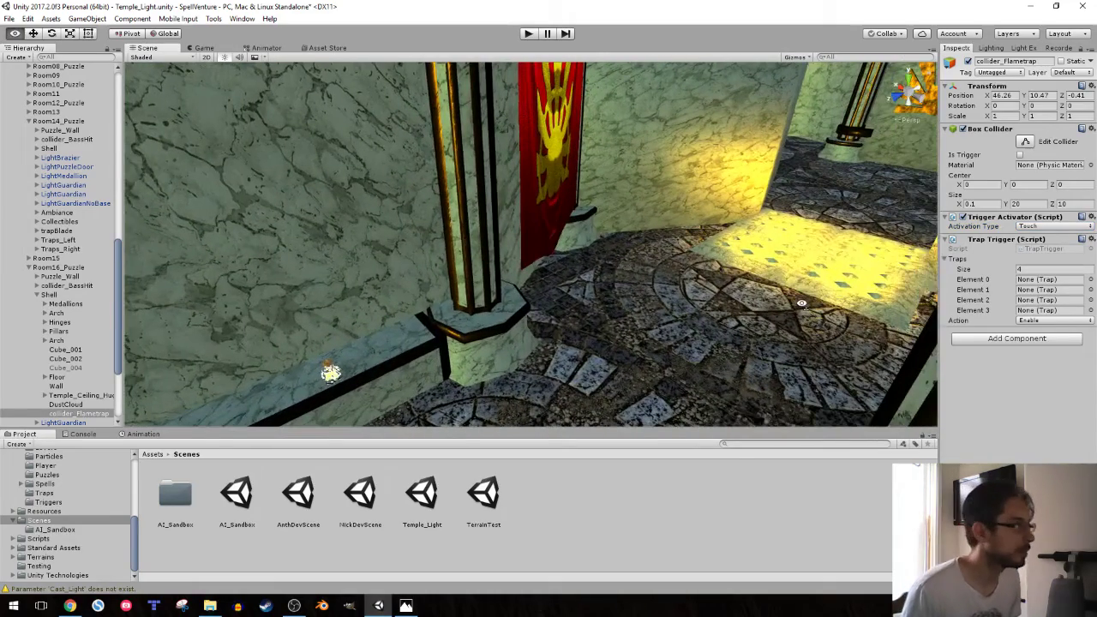
pyautogui.scroll(-3, 38, 308)
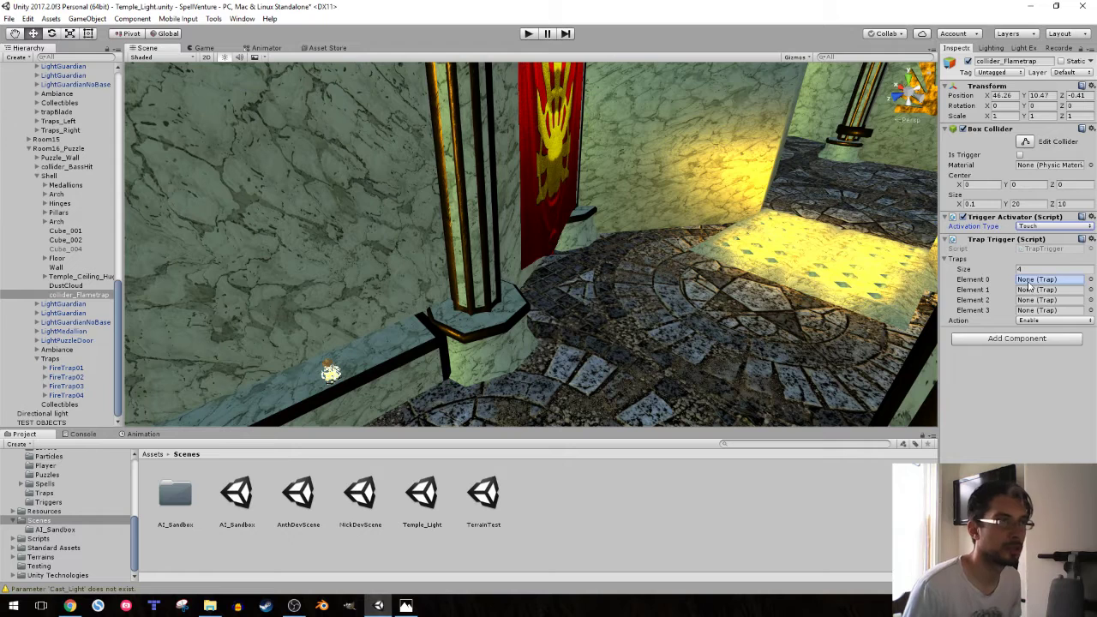
pyautogui.moveTo(67, 374); pyautogui.dragTo(305, 352)
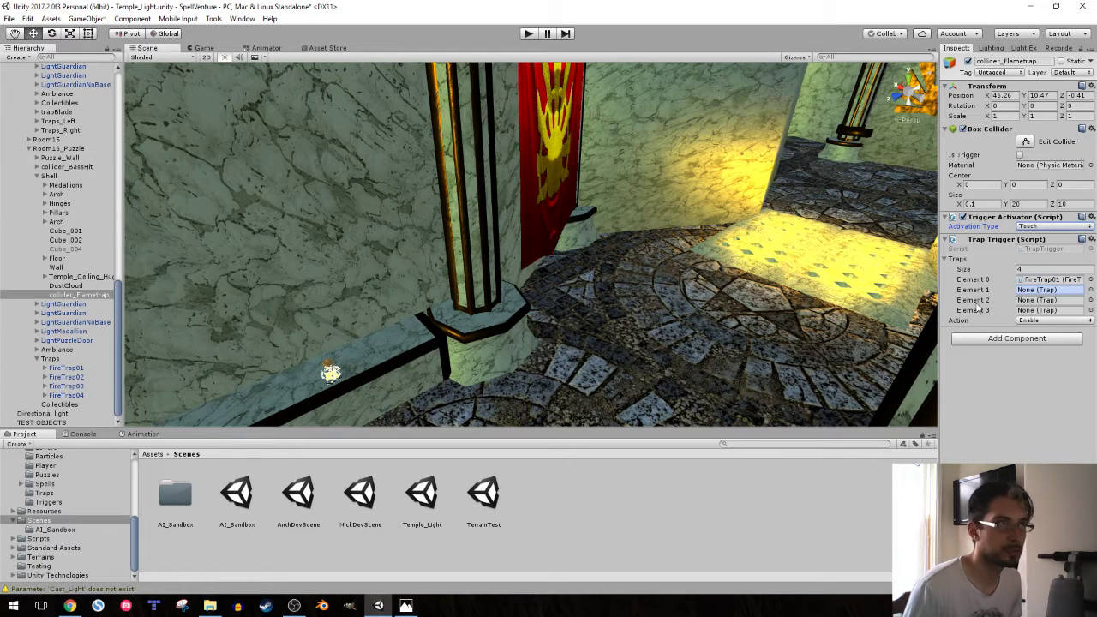
pyautogui.moveTo(79, 388); pyautogui.dragTo(1008, 294)
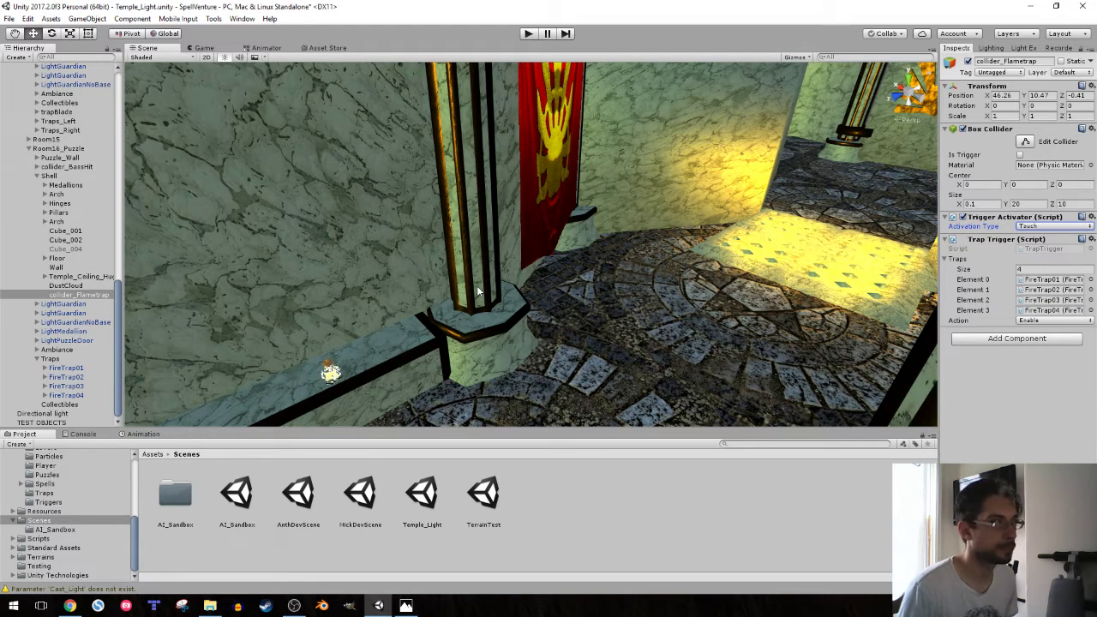
pyautogui.click(528, 36)
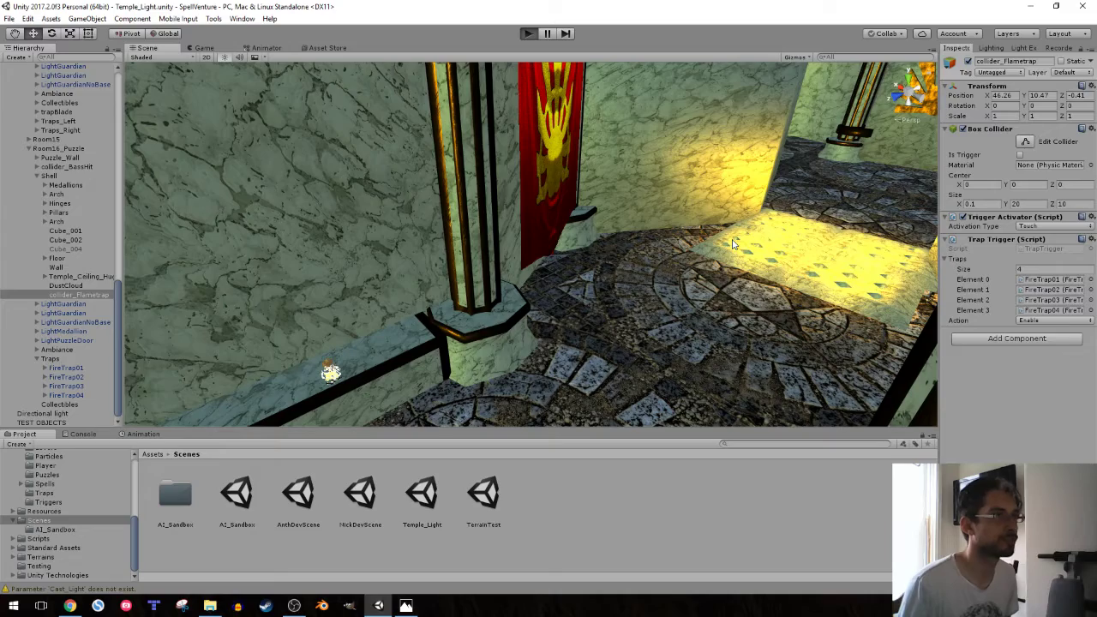
# - Cast a spell, then run the player past the spike floor into the bannered guardian-statue hall
pyautogui.hotkey('ctrl', 'p')
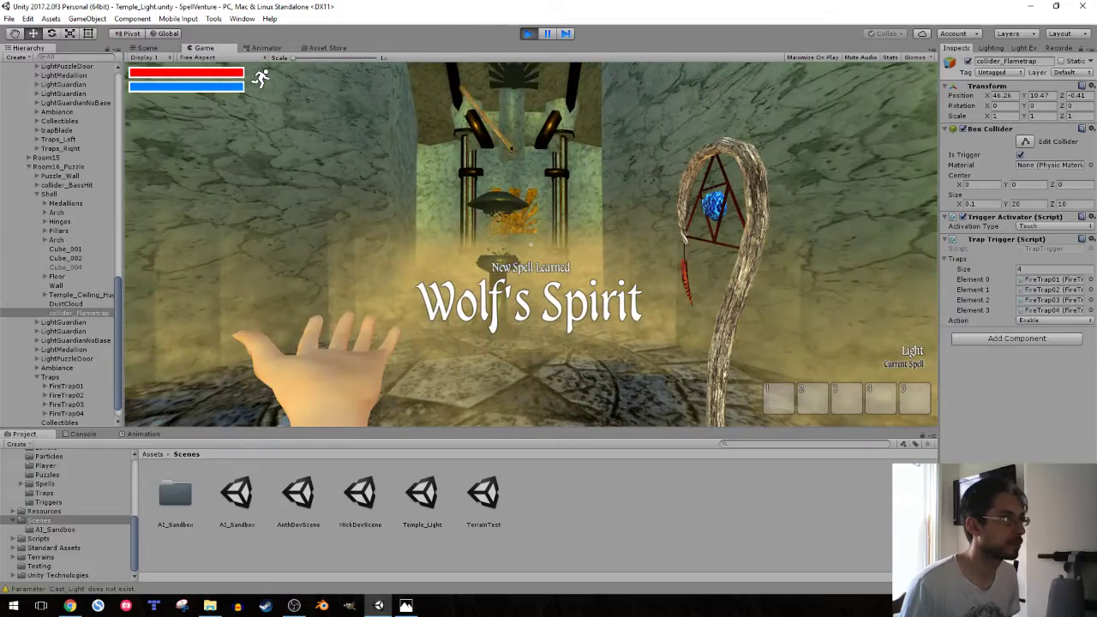
pyautogui.click(532, 244)
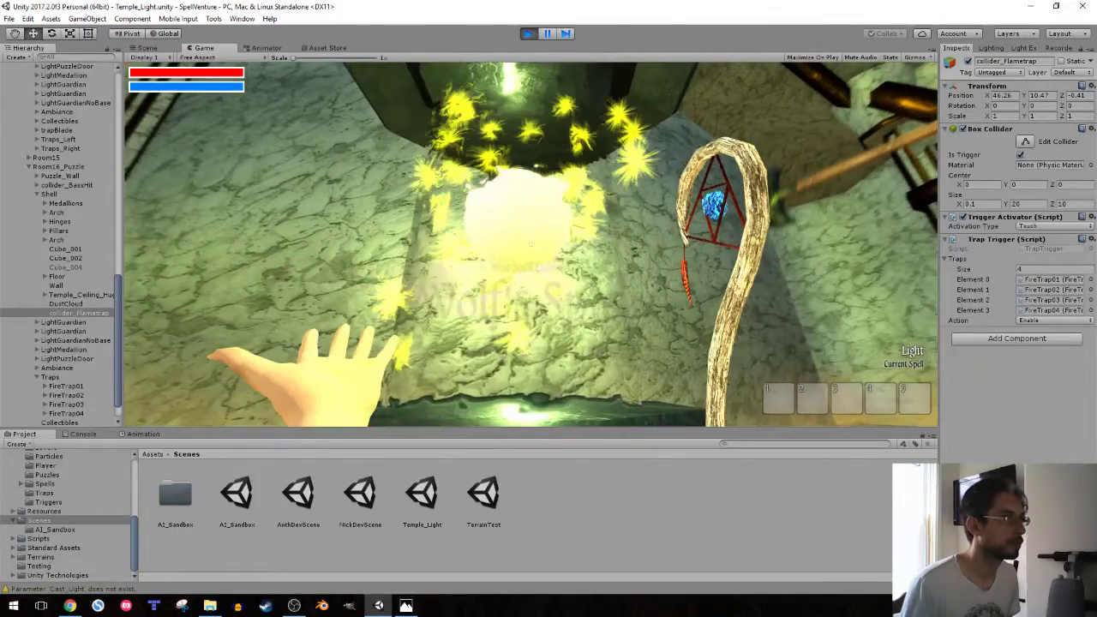
pyautogui.press('shift')
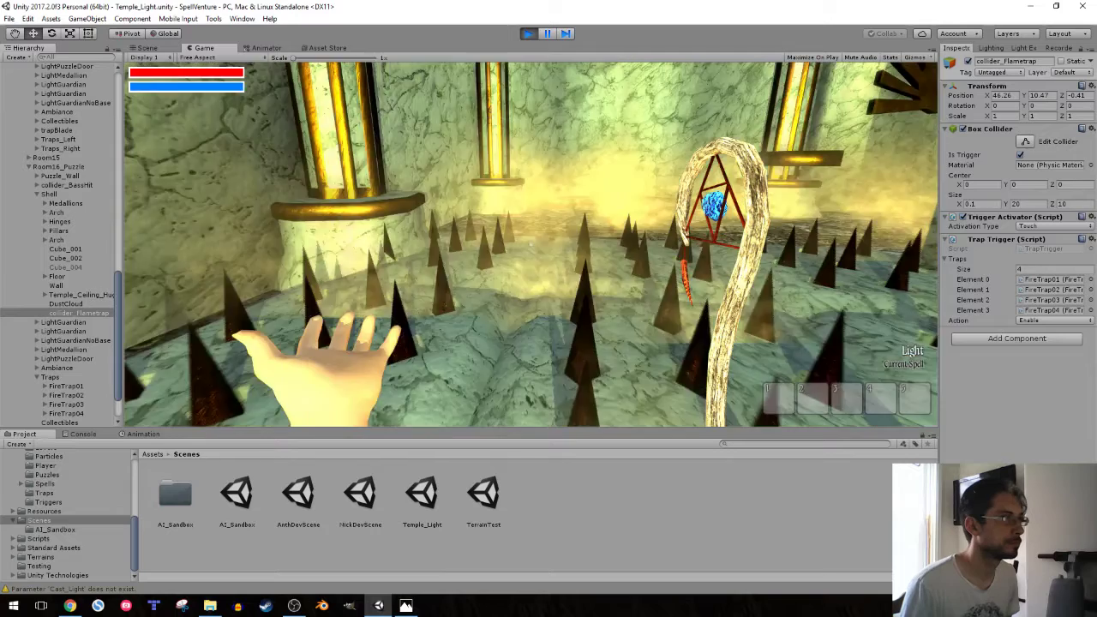
pyautogui.hotkey('shift', 'w')
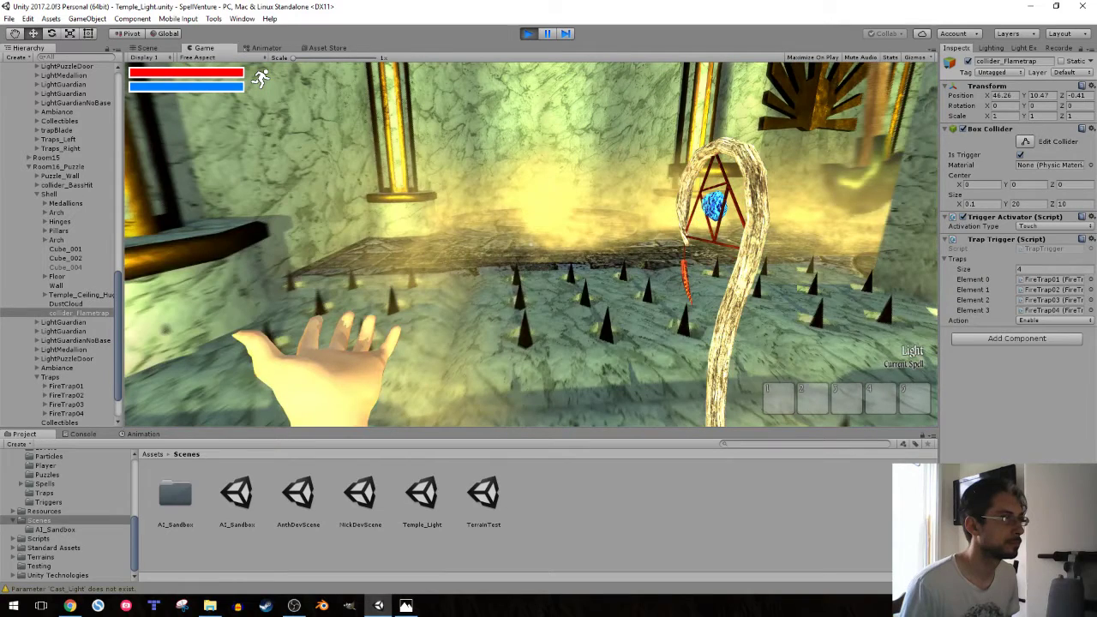
pyautogui.press('w')
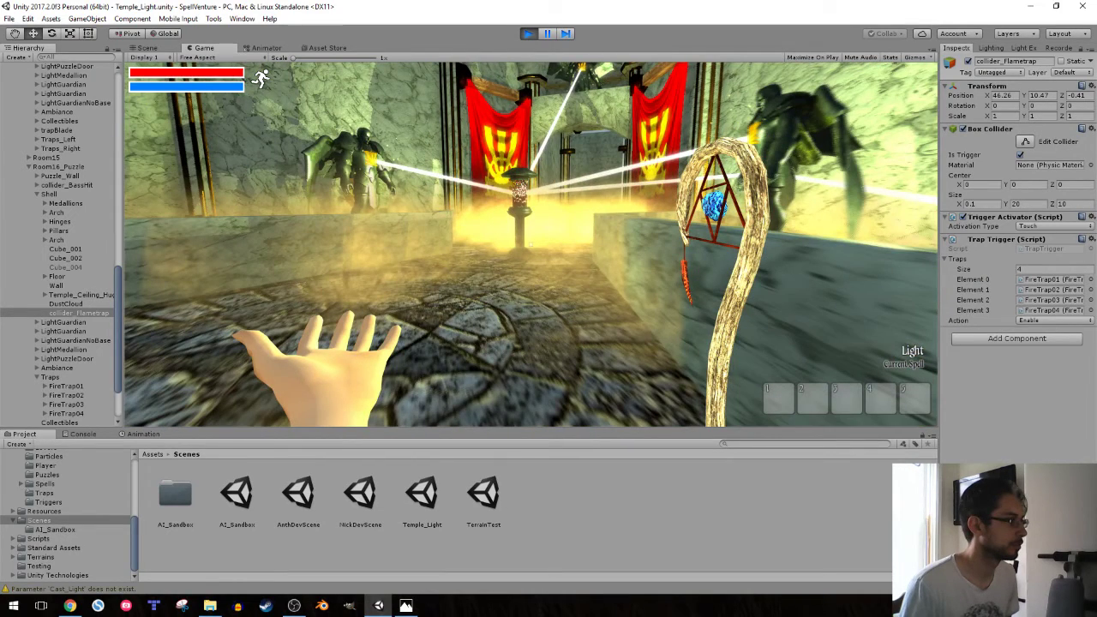
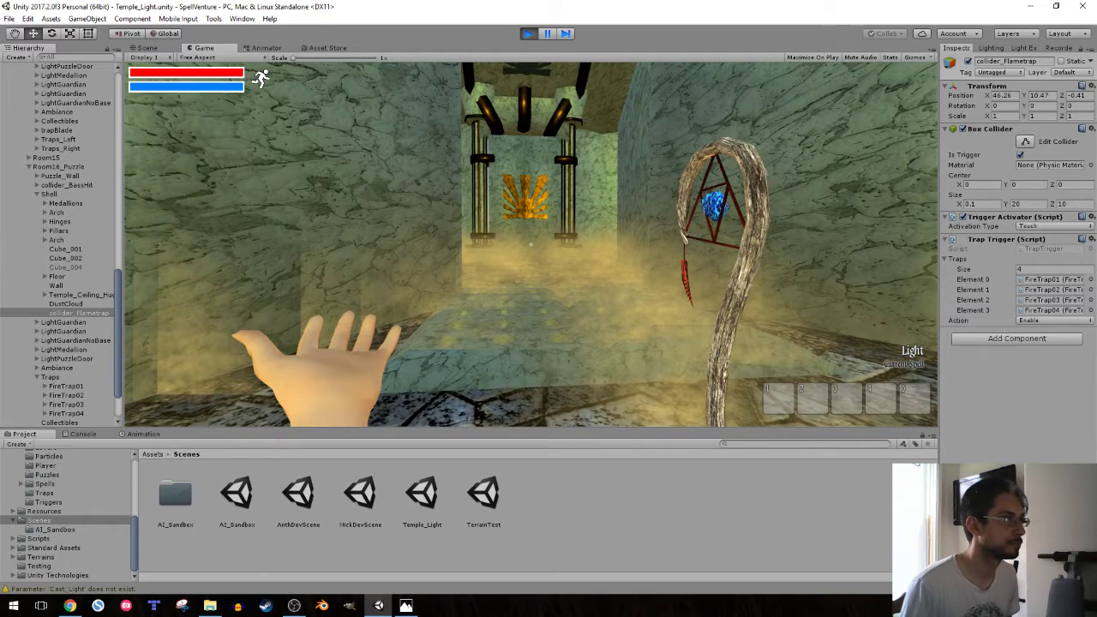
# - Lower the Environment Intensity Multiplier in the Lighting settings to 0.5
pyautogui.click(991, 48)
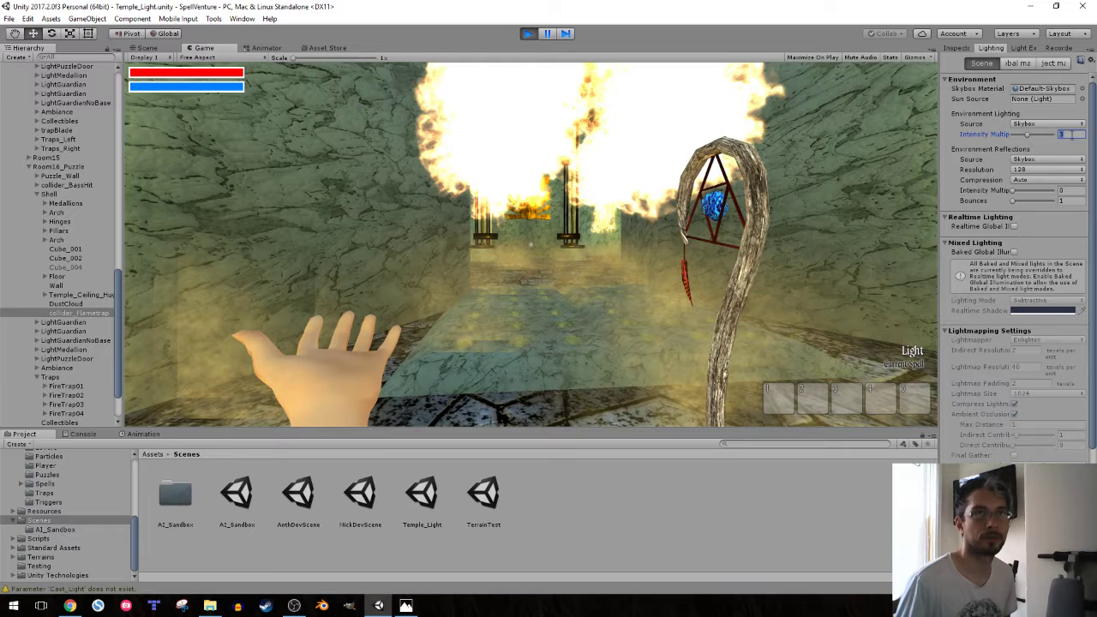
pyautogui.write('0.5')
pyautogui.press('Return')
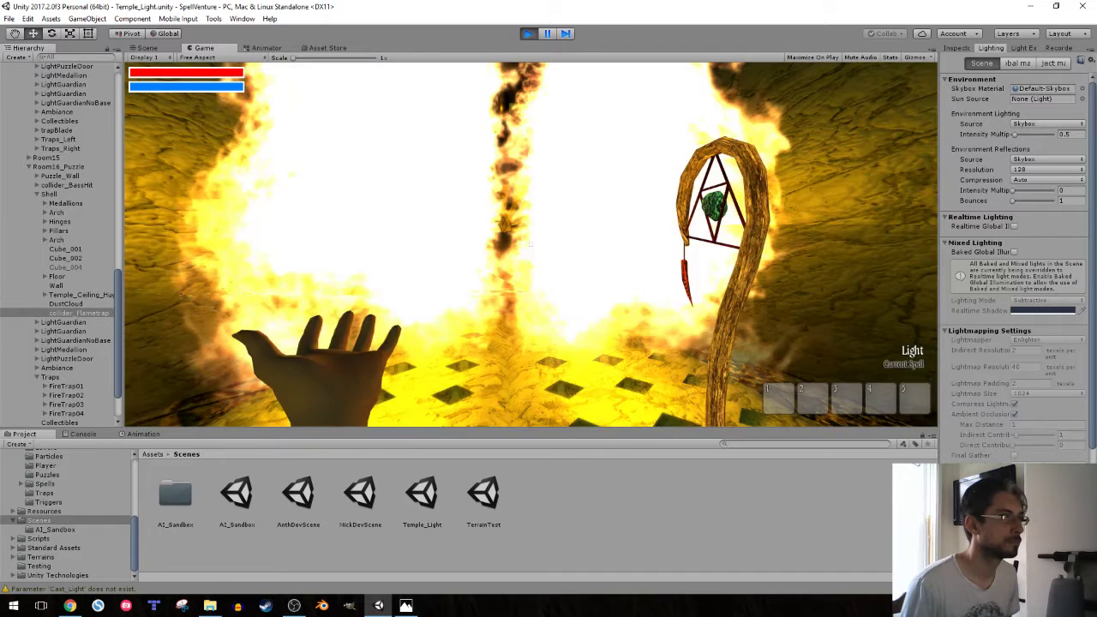
# - In the running game, walk toward the sunburst door and fire a light beam at the armored figure
pyautogui.press('w')
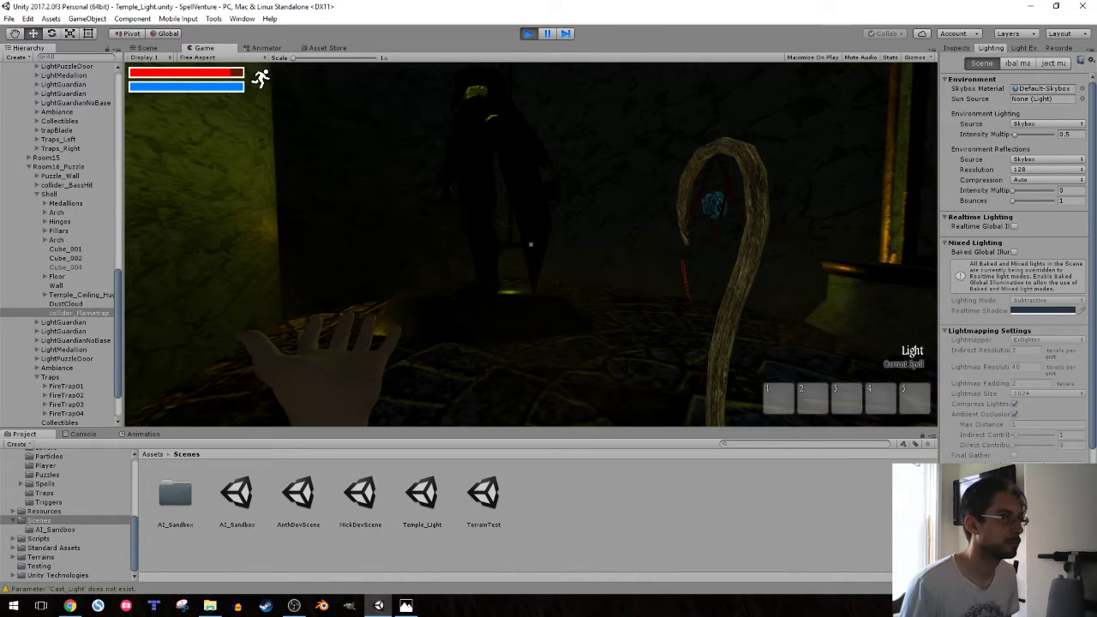
pyautogui.click(531, 245)
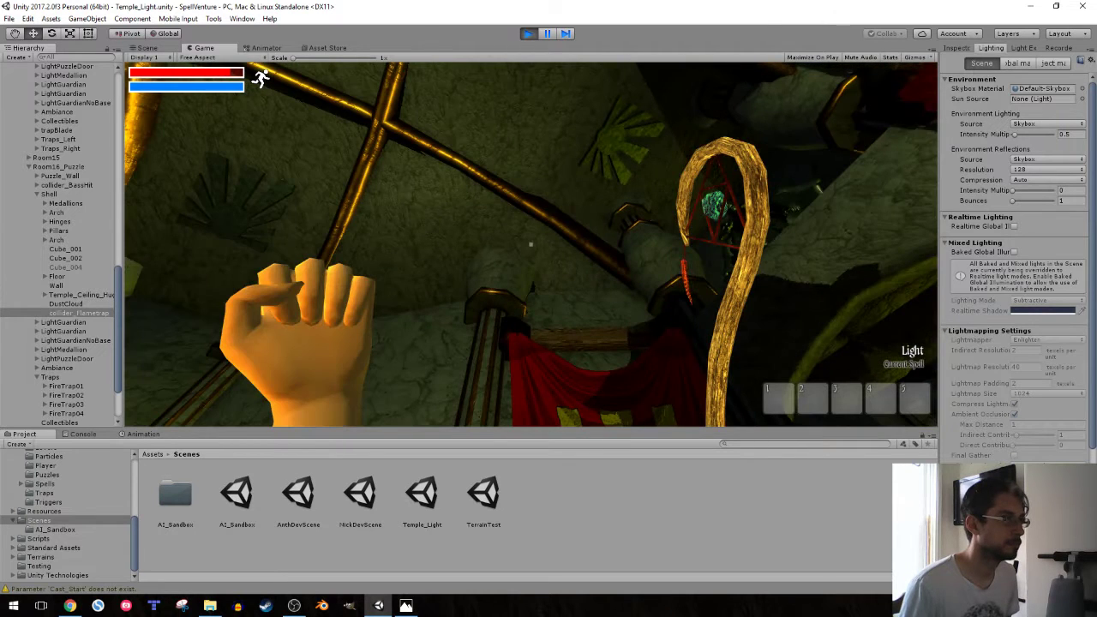
pyautogui.click(530, 245)
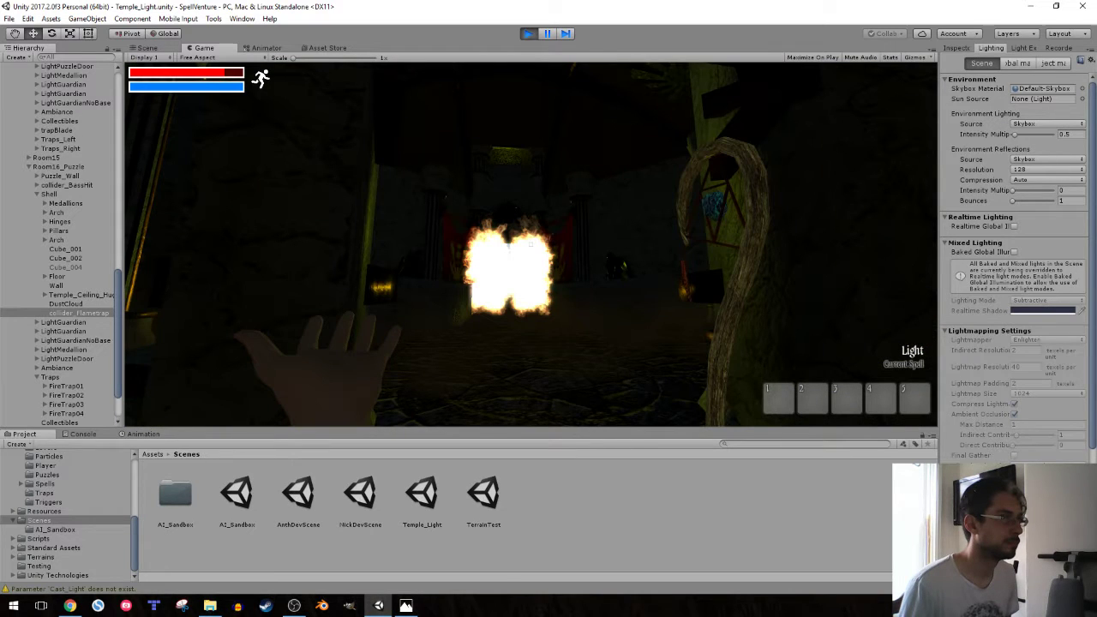
# - Stop the running game and return to the Scene view of the temple
pyautogui.hotkey('ctrl', 'p')
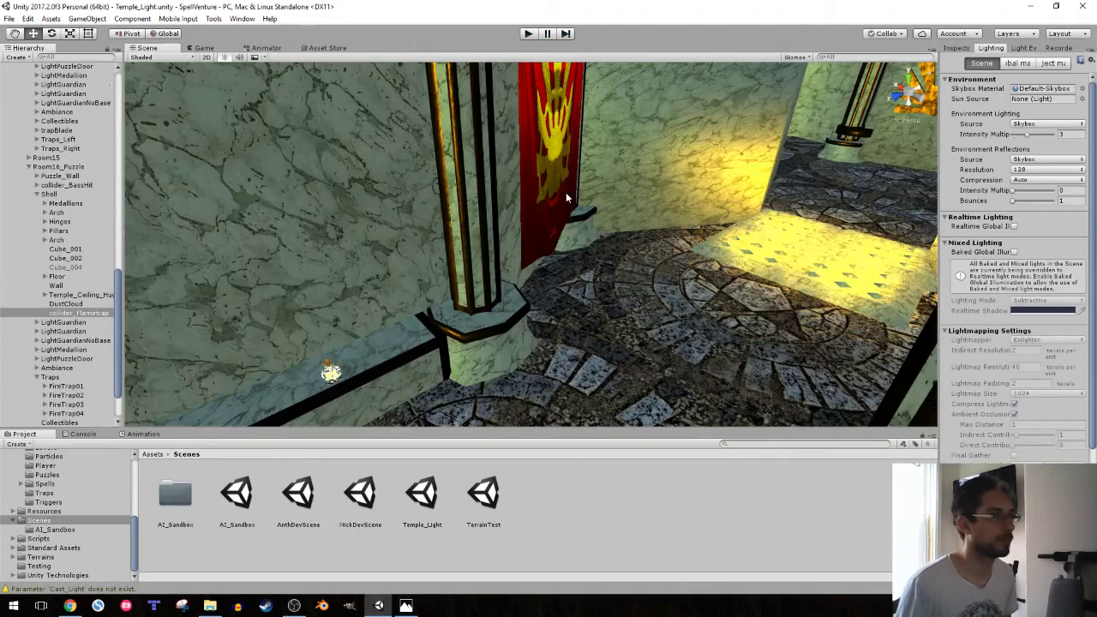
pyautogui.moveTo(566, 194)
pyautogui.mouseDown(button='right')
pyautogui.moveTo(391, 270)
pyautogui.moveTo(74, 158)
pyautogui.mouseUp(button='right')
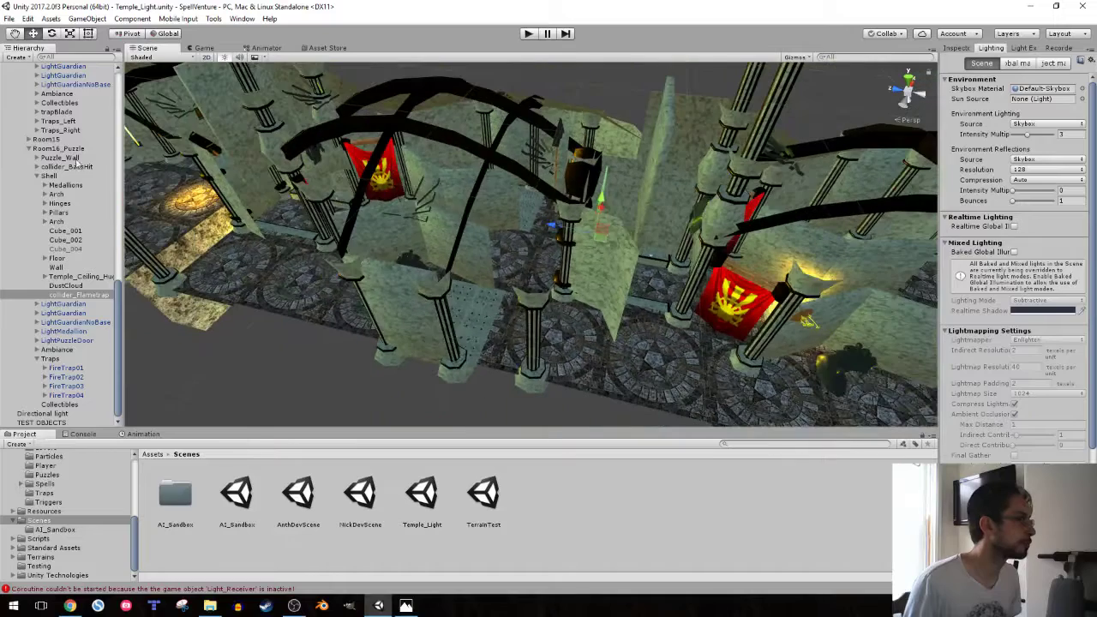
pyautogui.scroll(10, 75, 158)
pyautogui.scroll(10, 77, 129)
# - Frame the Player in the Scene view, then fly toward the pillars and red banner
pyautogui.click(102, 76)
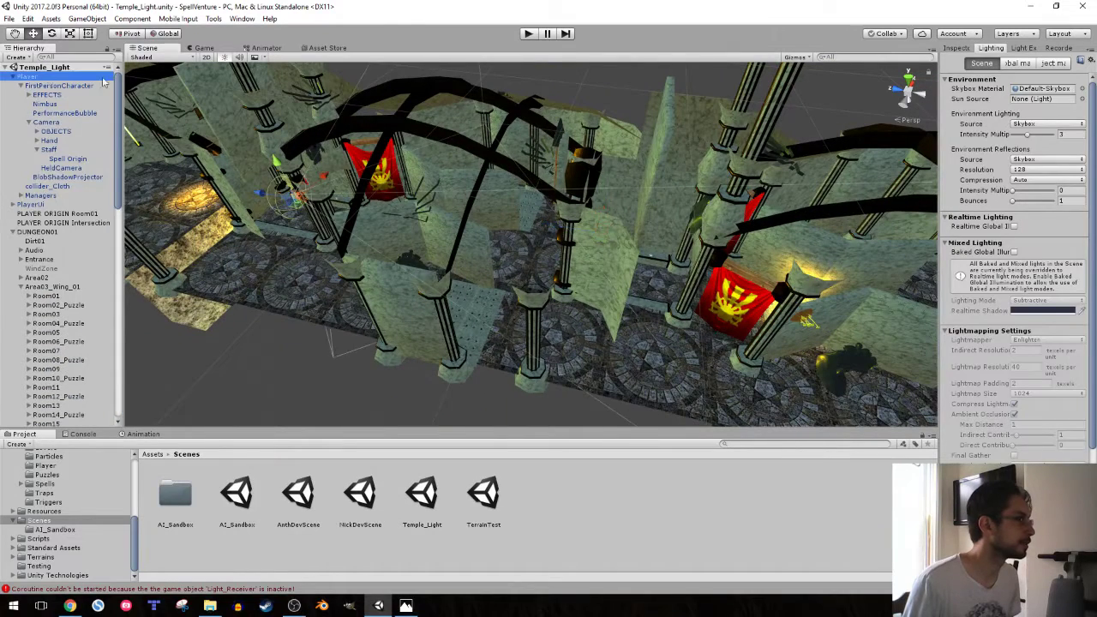
pyautogui.click(20, 86)
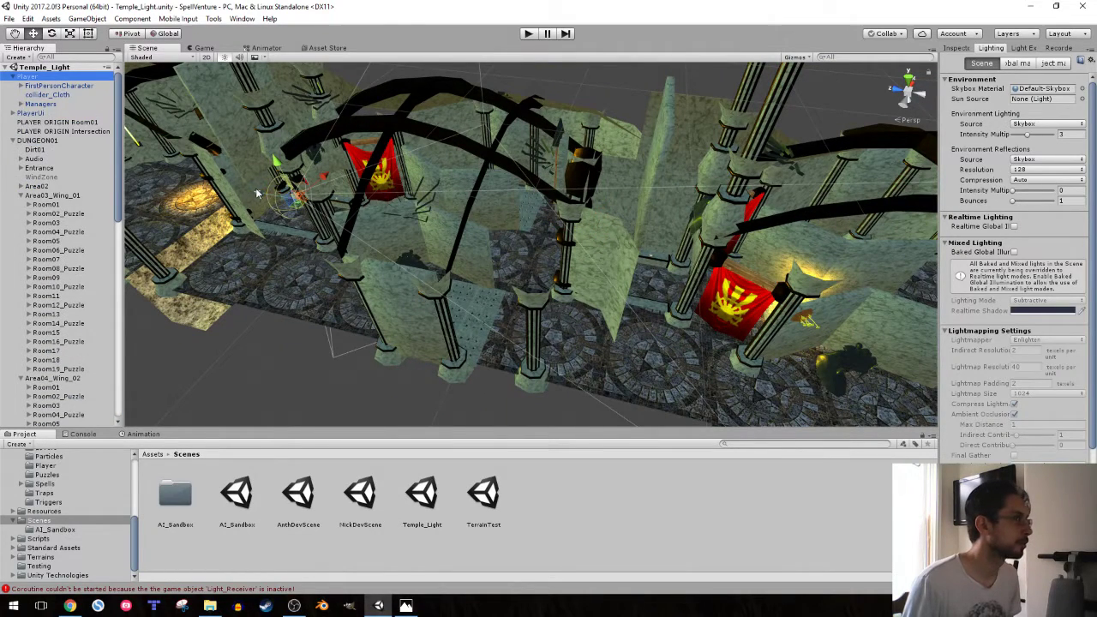
pyautogui.press('f')
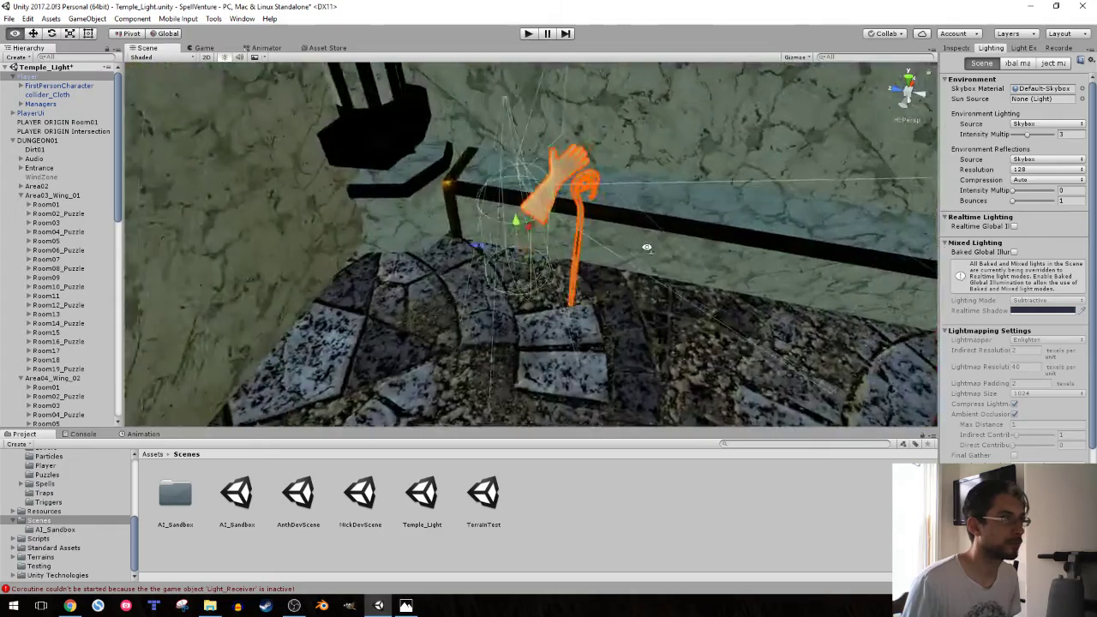
pyautogui.moveTo(646, 247); pyautogui.dragTo(465, 233, button='right')
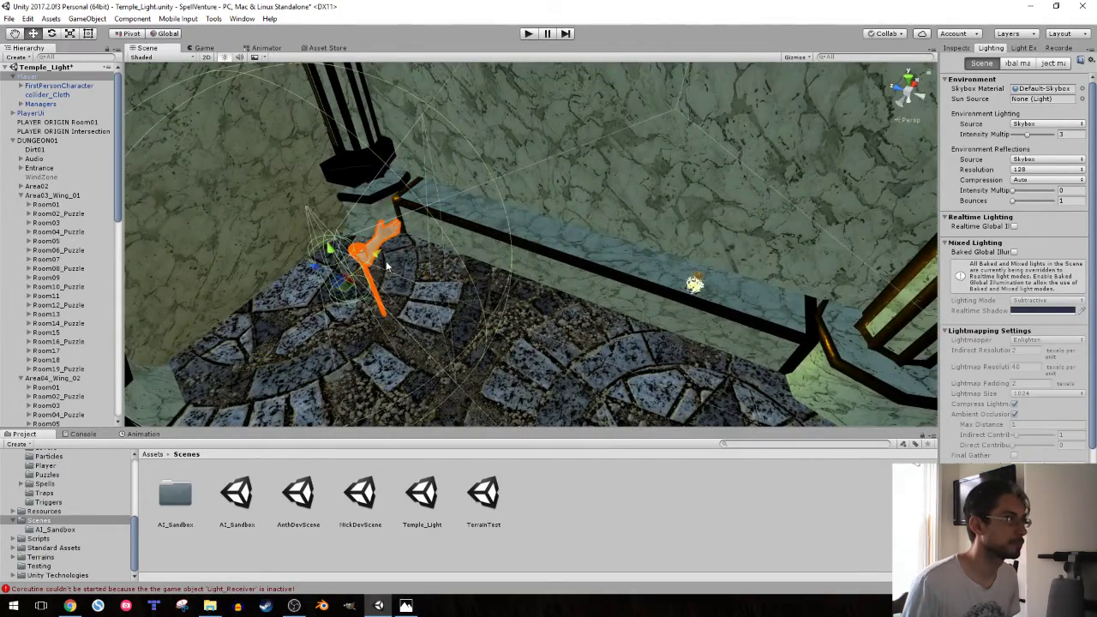
pyautogui.moveTo(385, 260)
pyautogui.mouseDown(button='right')
pyautogui.moveTo(627, 260)
pyautogui.moveTo(641, 123)
pyautogui.mouseUp(button='right')
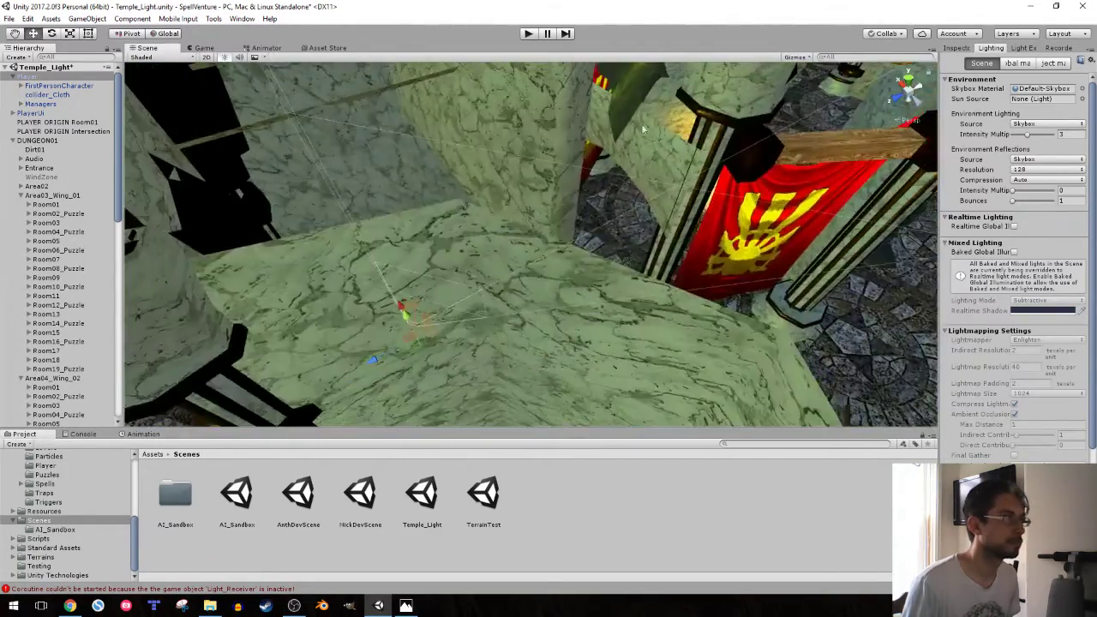
pyautogui.moveTo(532, 69); pyautogui.dragTo(759, 159, button='right')
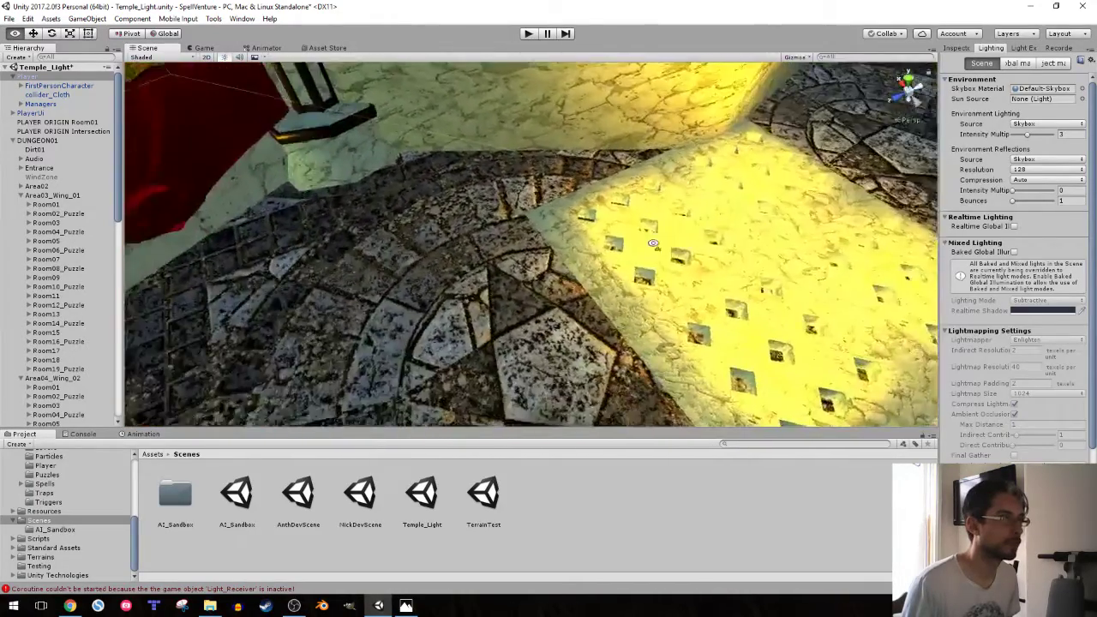
# - Move the FireTrap01 floor panel down-left across the tiled floor
pyautogui.moveTo(758, 159)
pyautogui.mouseDown(button='right')
pyautogui.moveTo(615, 257)
pyautogui.moveTo(494, 227)
pyautogui.mouseUp(button='right')
pyautogui.click(615, 257)
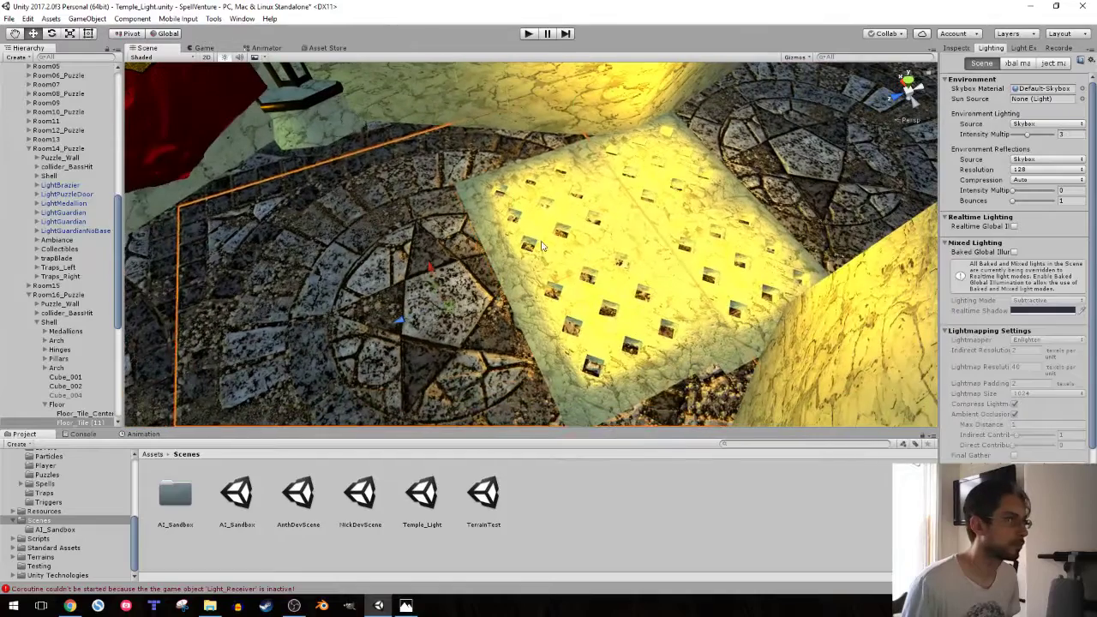
pyautogui.click(576, 339)
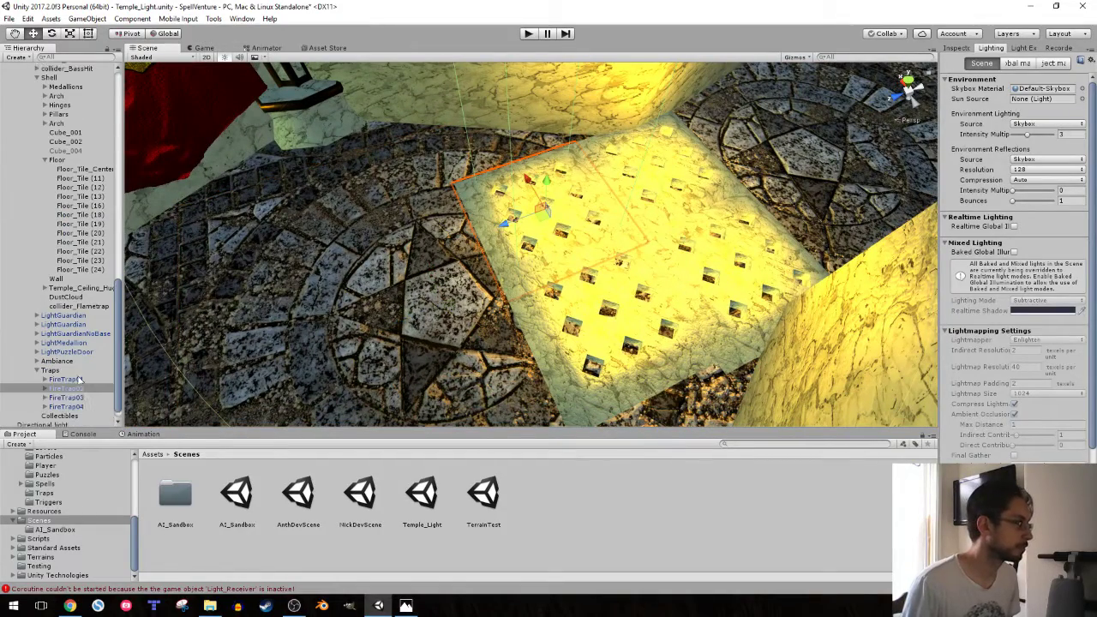
pyautogui.moveTo(576, 343); pyautogui.dragTo(525, 353)
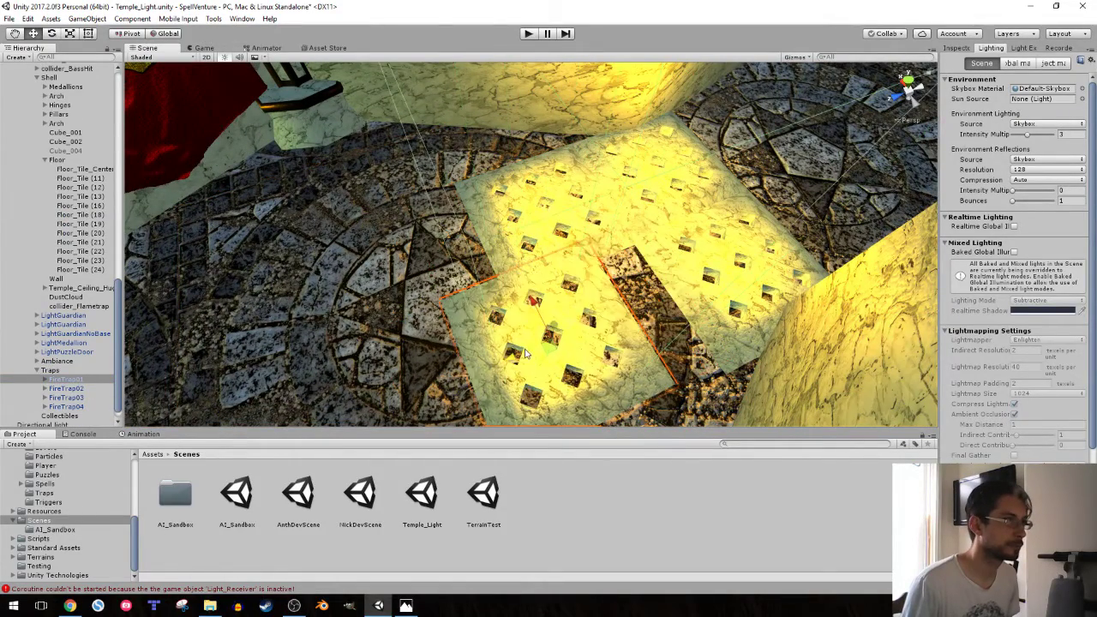
# - Select the FireTrap02 panel and orbit around it to inspect the surrounding walls
pyautogui.click(66, 389)
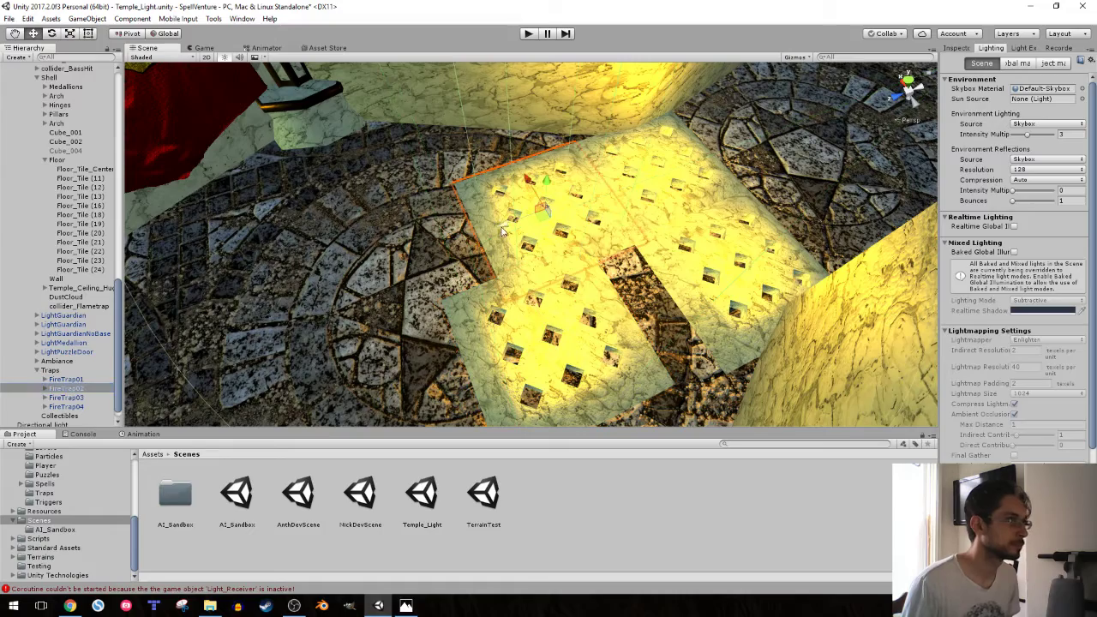
pyautogui.keyDown('alt'); pyautogui.moveTo(454, 251); pyautogui.dragTo(576, 182); pyautogui.keyUp('alt')
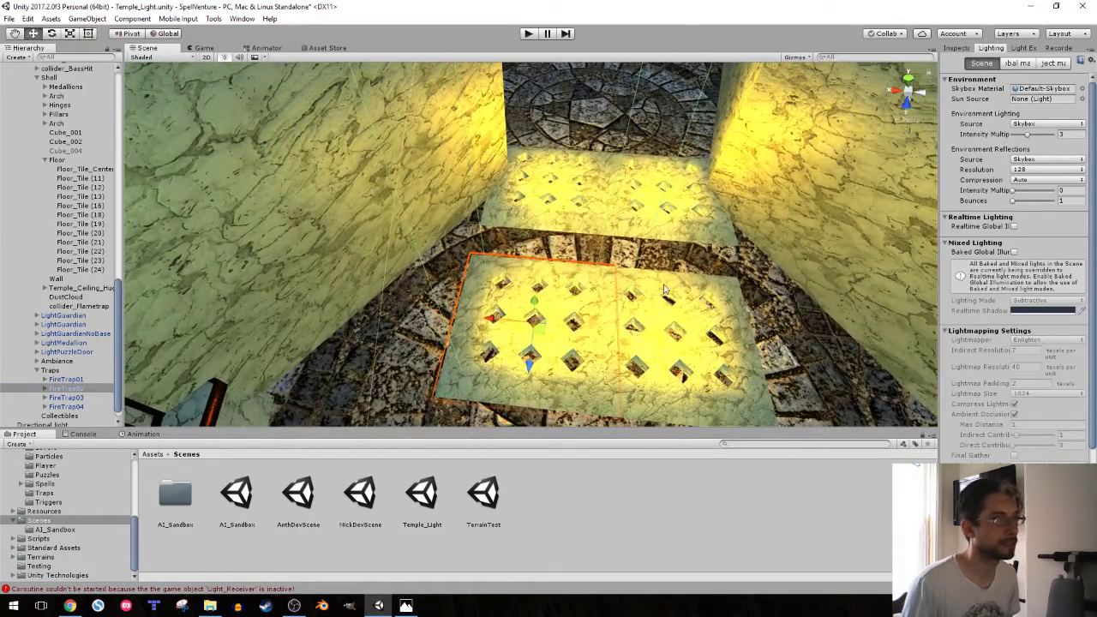
pyautogui.moveTo(576, 182)
pyautogui.keyDown('alt'); pyautogui.mouseDown()
pyautogui.moveTo(578, 242)
pyautogui.moveTo(447, 204)
pyautogui.moveTo(687, 273)
pyautogui.moveTo(756, 237)
pyautogui.mouseUp(); pyautogui.keyUp('alt')
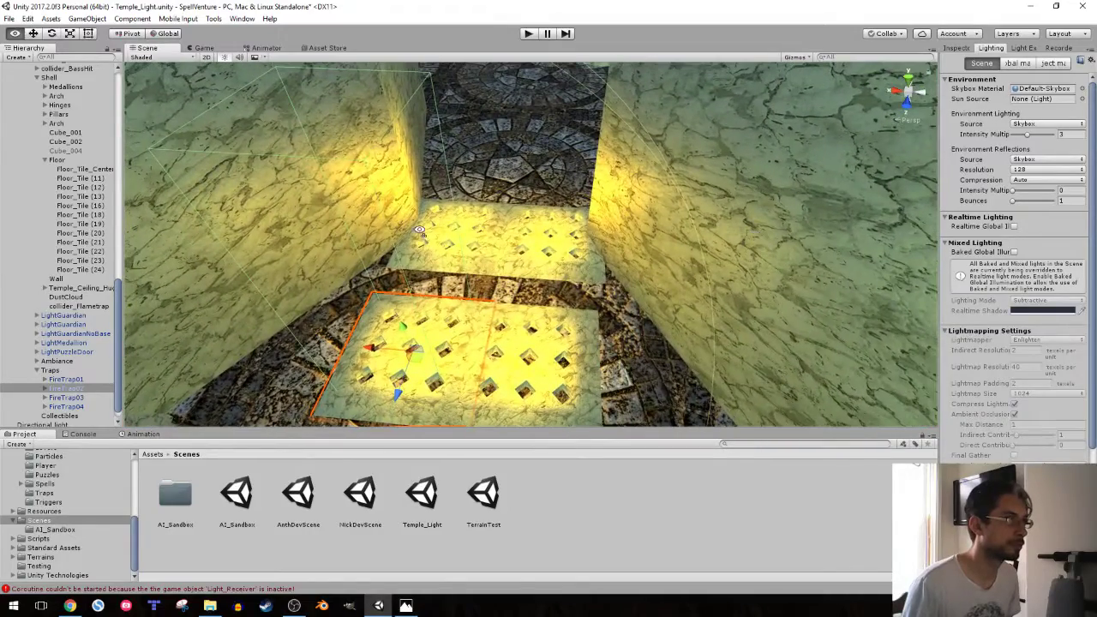
pyautogui.moveTo(756, 237)
pyautogui.keyDown('alt'); pyautogui.mouseDown()
pyautogui.moveTo(591, 202)
pyautogui.moveTo(729, 296)
pyautogui.mouseUp(); pyautogui.keyUp('alt')
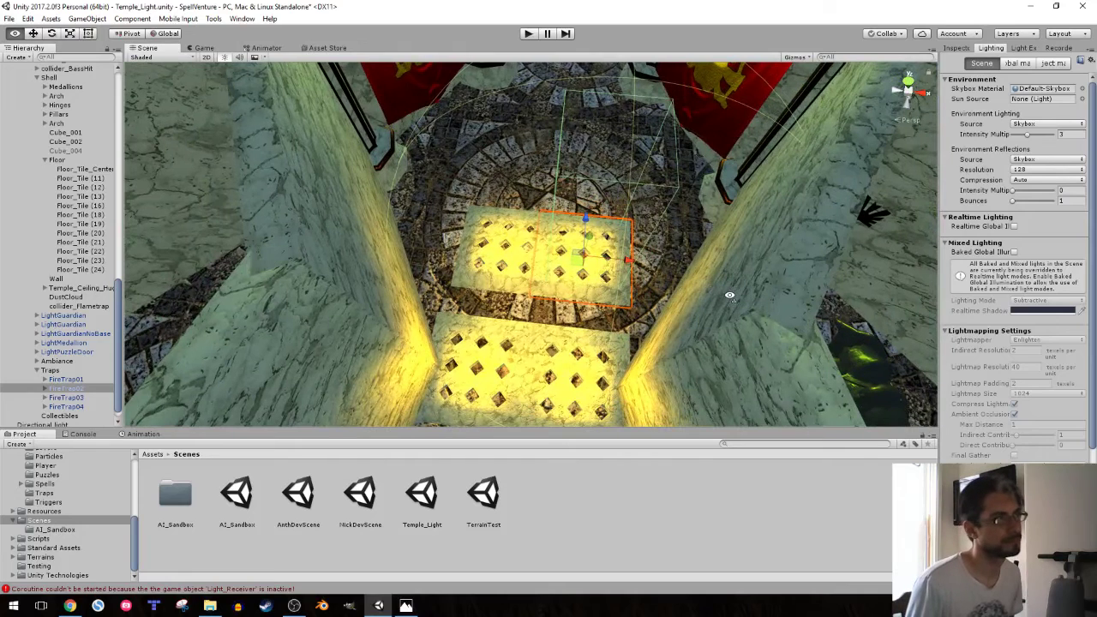
pyautogui.keyDown('alt'); pyautogui.moveTo(730, 297); pyautogui.dragTo(729, 295); pyautogui.keyUp('alt')
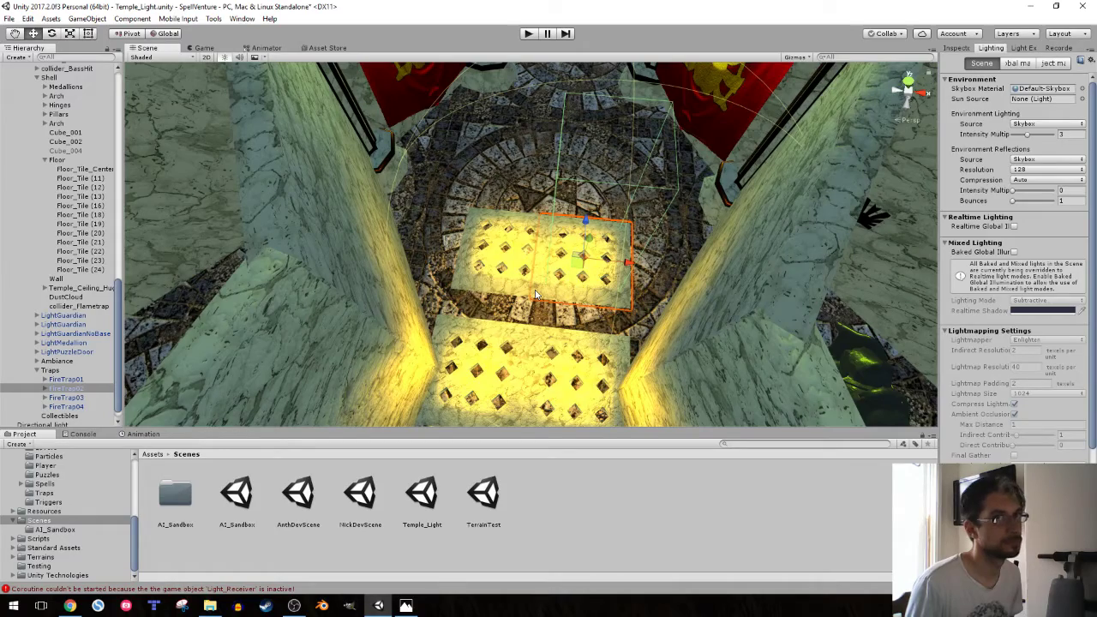
pyautogui.keyDown('alt'); pyautogui.moveTo(536, 295); pyautogui.dragTo(128, 180); pyautogui.keyUp('alt')
# - Collapse Floor and Shell, then expand LightPuzzleDoor's Effects group in Room16_Puzzle
pyautogui.click(43, 162)
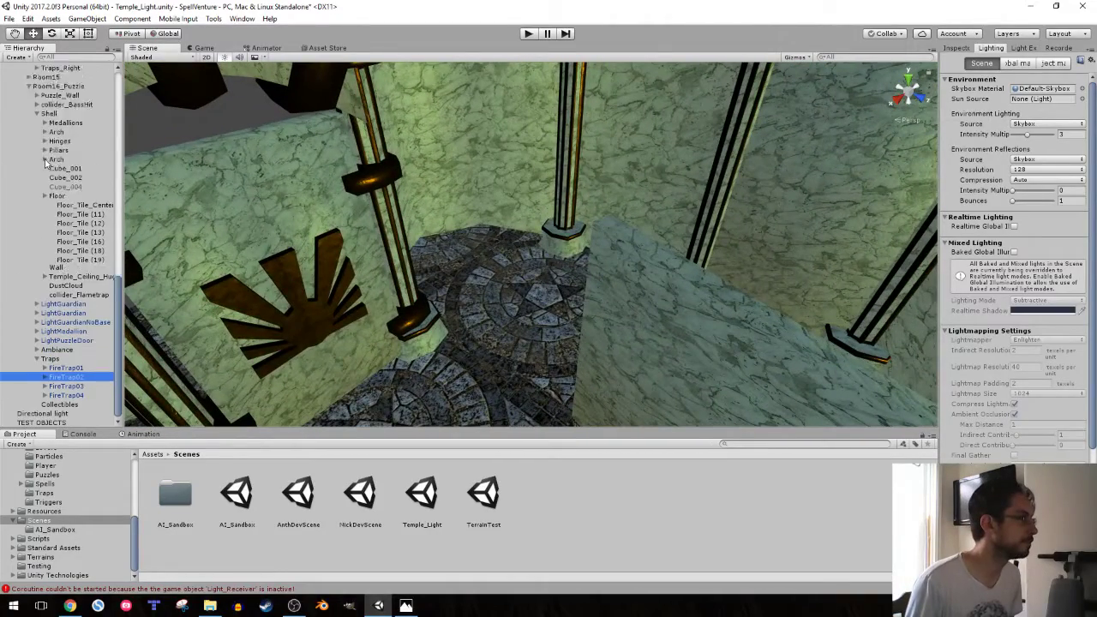
pyautogui.click(37, 176)
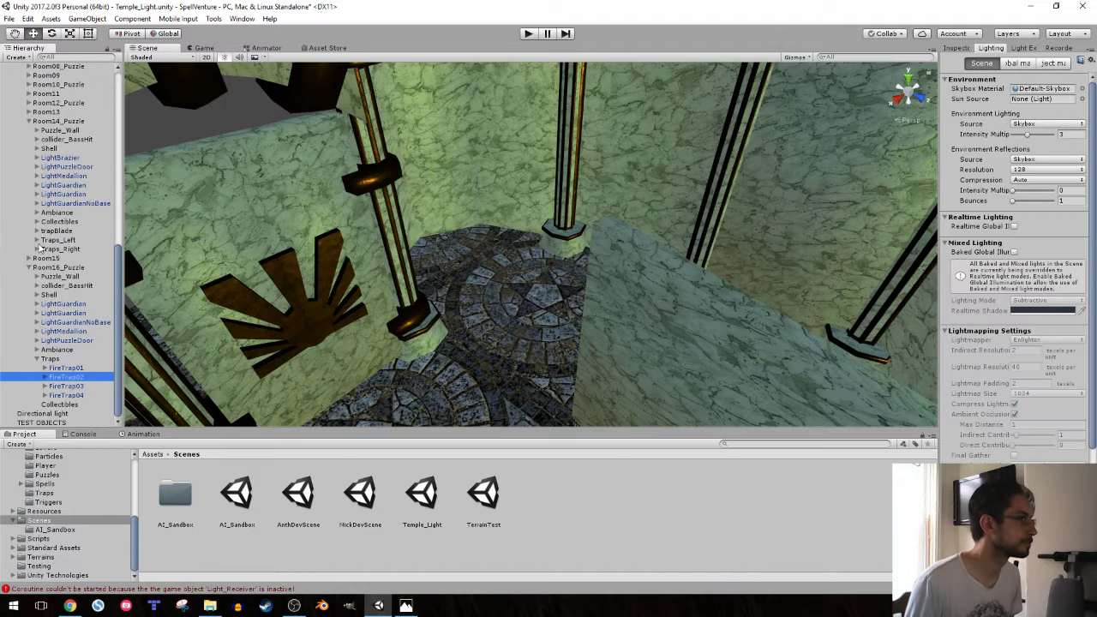
pyautogui.click(60, 309)
pyautogui.click(60, 322)
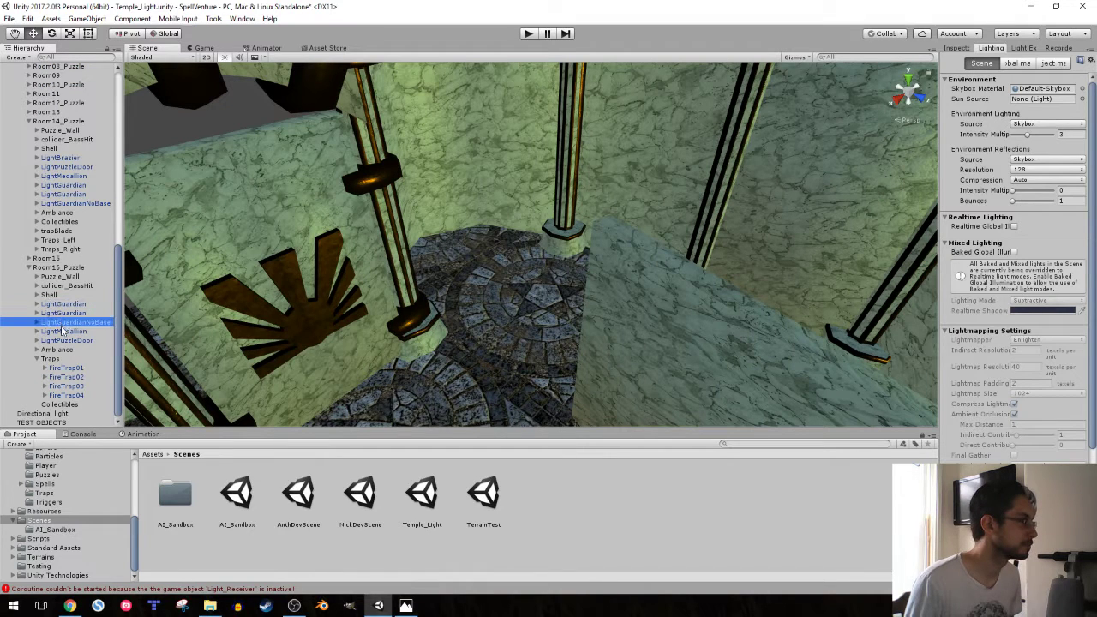
pyautogui.click(62, 331)
pyautogui.click(64, 340)
pyautogui.click(37, 341)
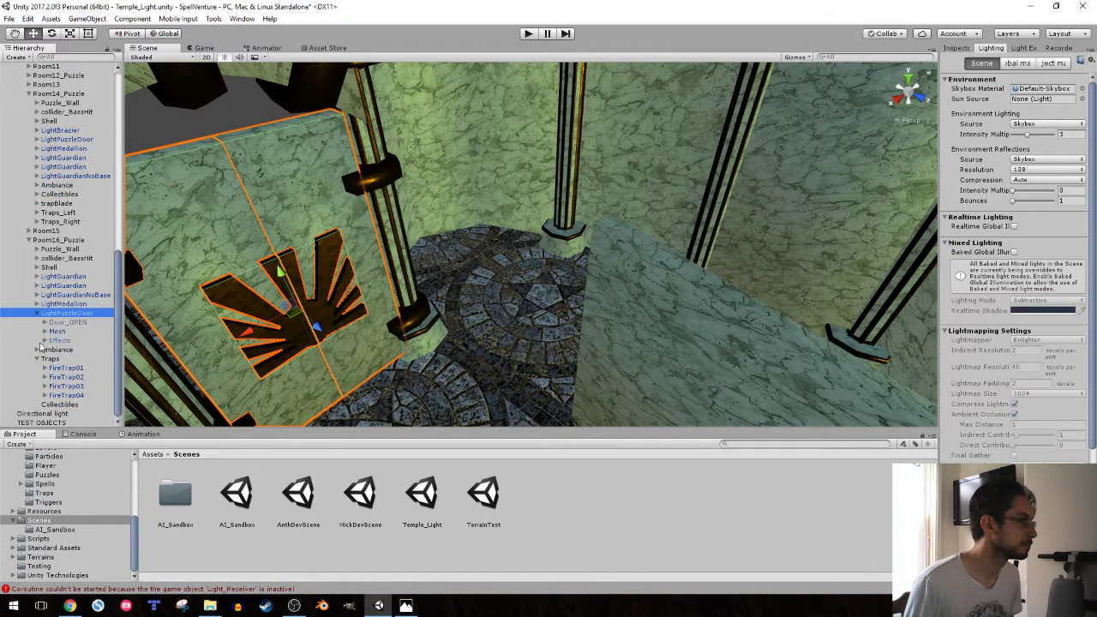
pyautogui.click(51, 341)
pyautogui.click(45, 342)
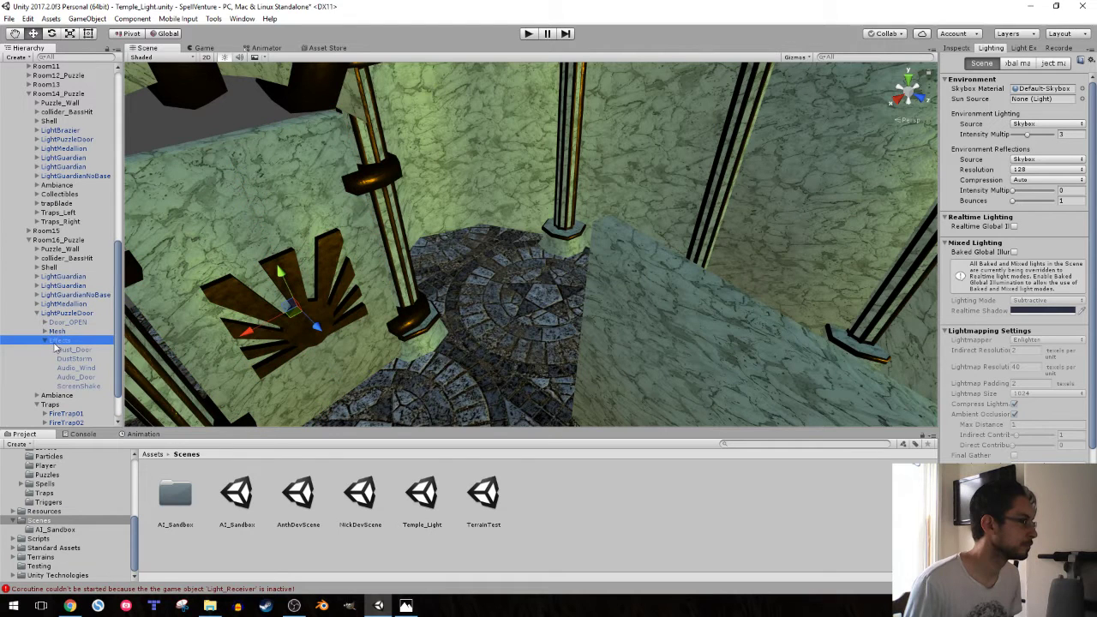
# - Inspect the door's Effects object and its Audio_Wind child
pyautogui.click(957, 48)
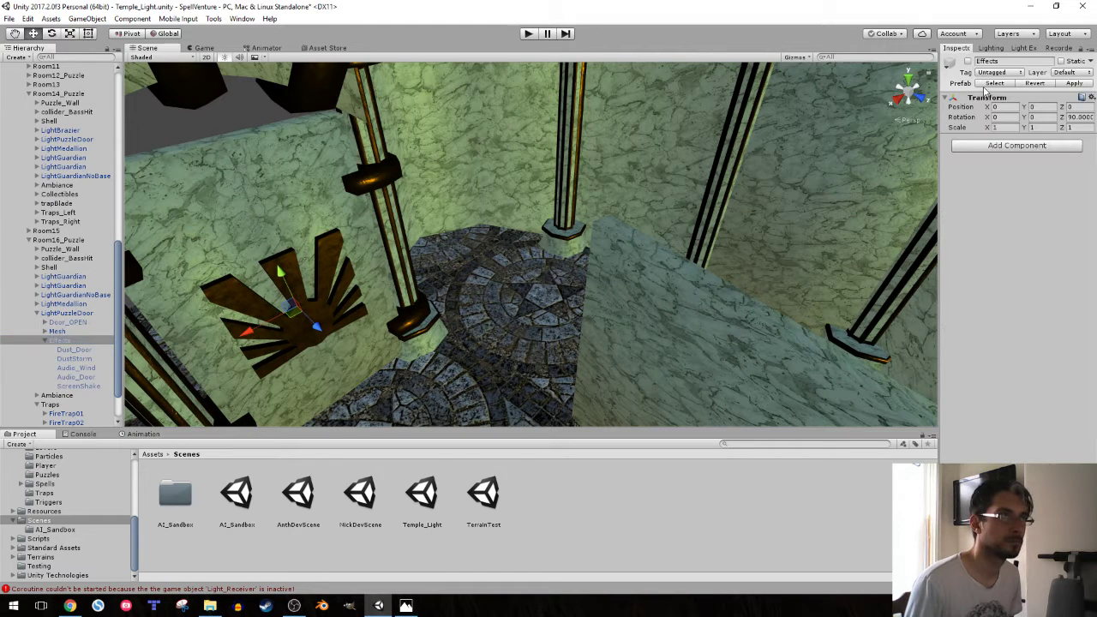
pyautogui.click(991, 146)
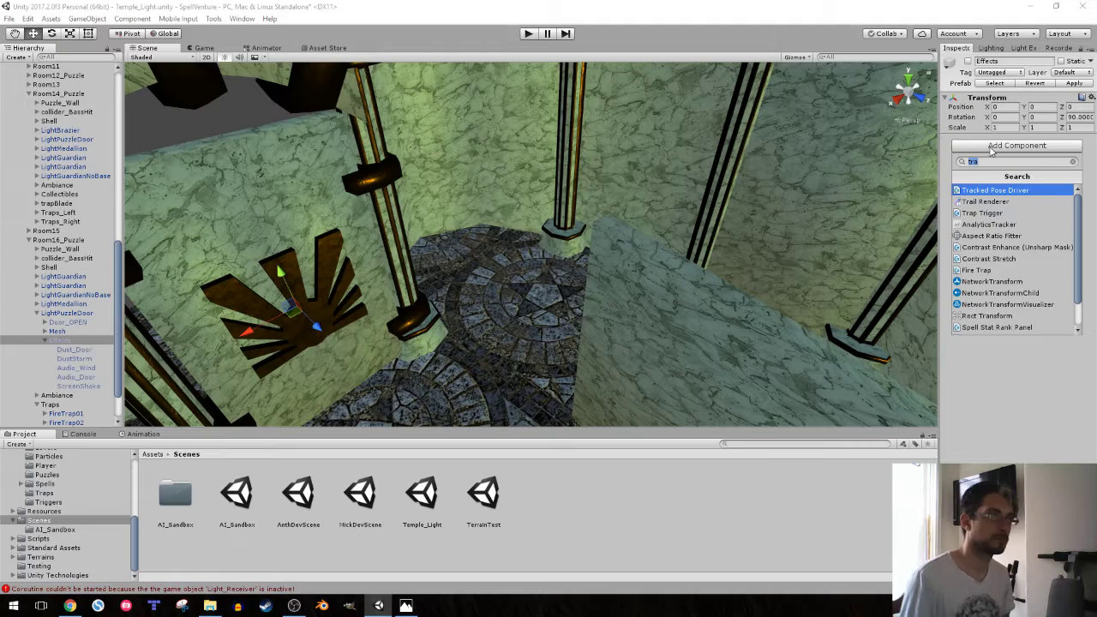
pyautogui.press('Escape')
pyautogui.click(78, 367)
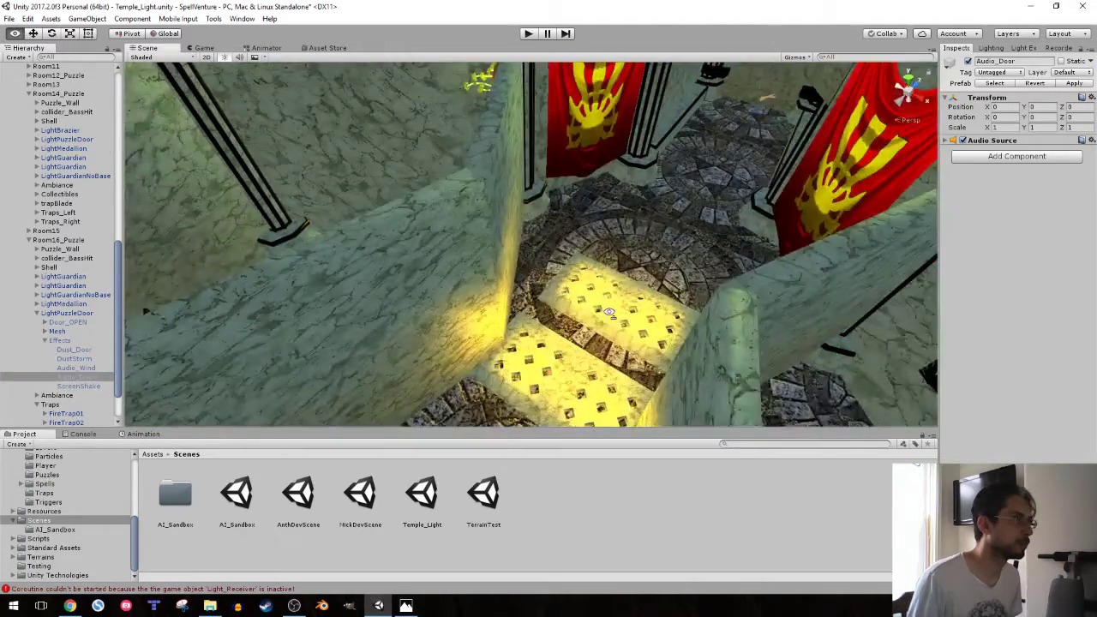
# - Pick Wall (4), collapse Walls, and expand Puzzle_Wall > Walls_Lower > Effects
pyautogui.moveTo(300, 308); pyautogui.dragTo(616, 333, button='right')
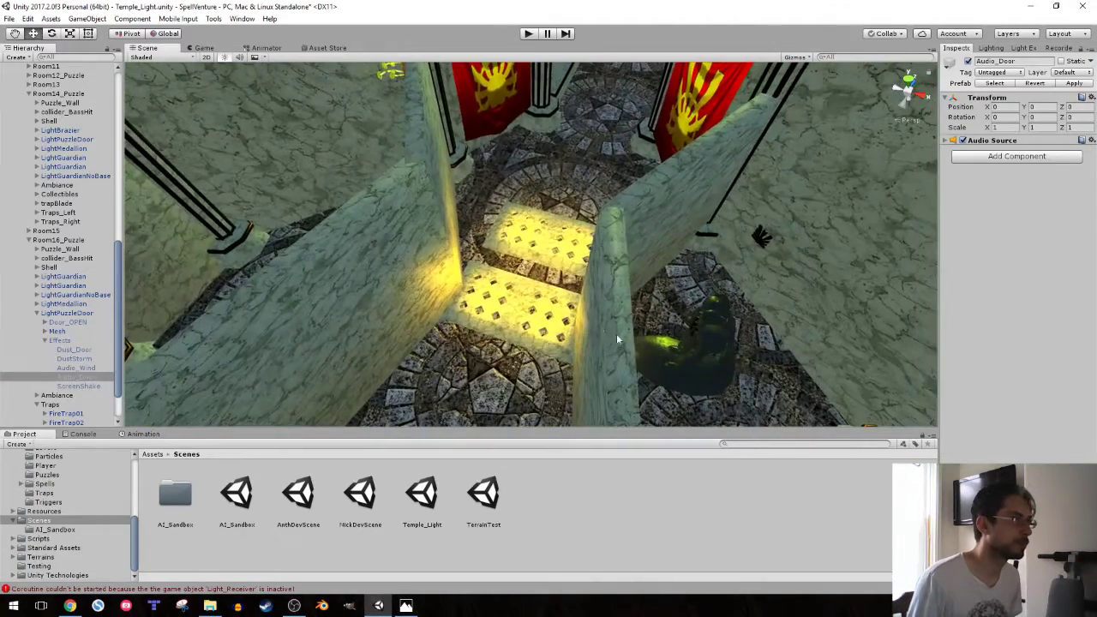
pyautogui.click(616, 334)
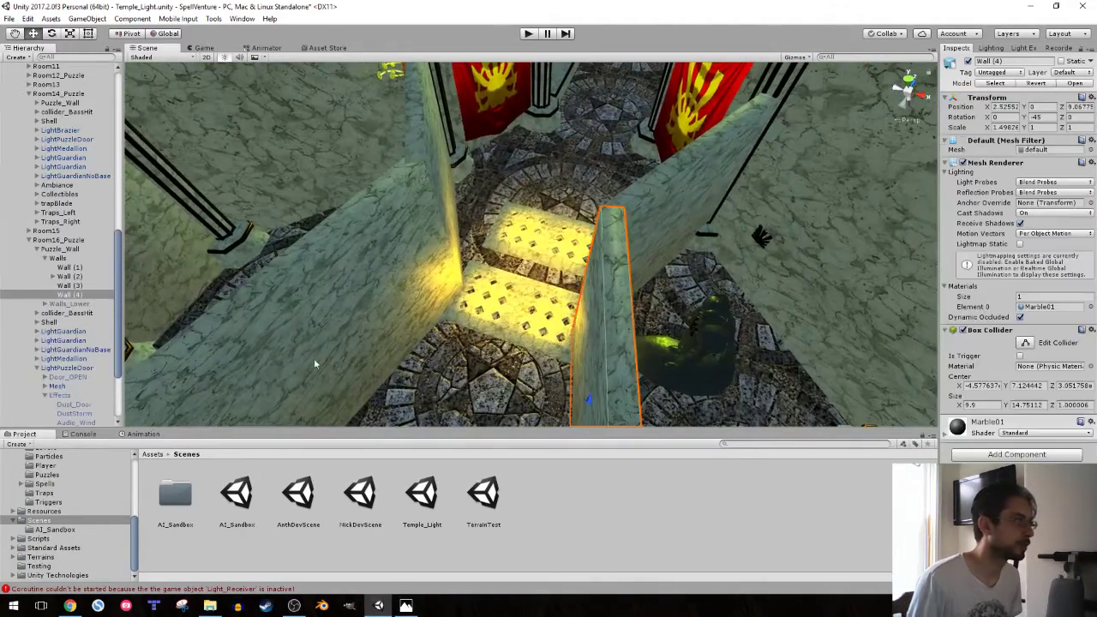
pyautogui.click(46, 258)
pyautogui.click(49, 249)
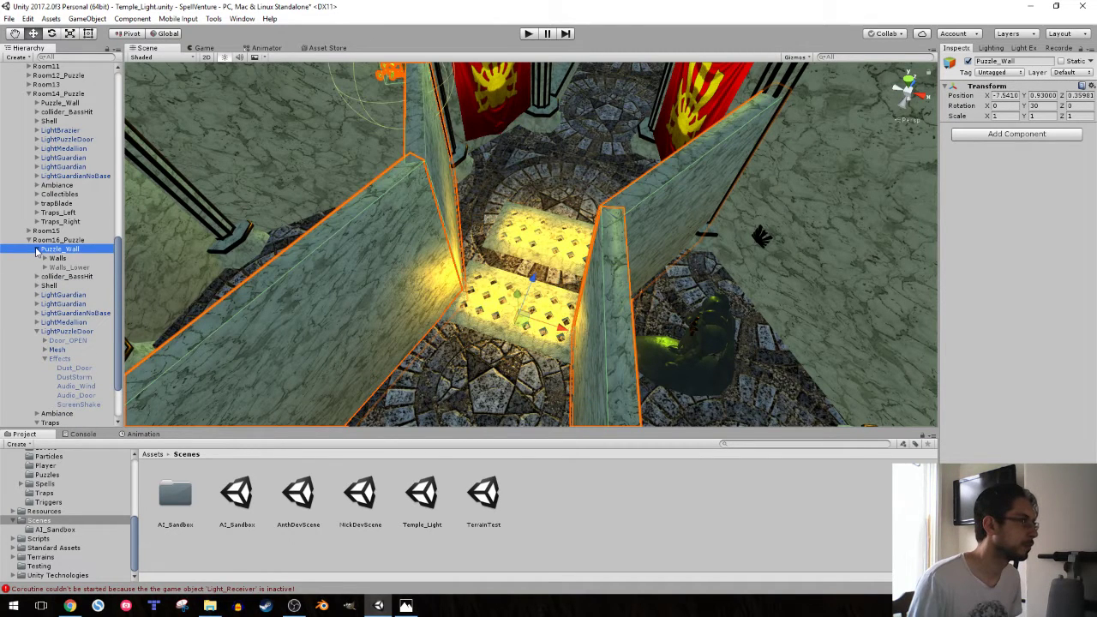
pyautogui.click(53, 267)
pyautogui.click(44, 269)
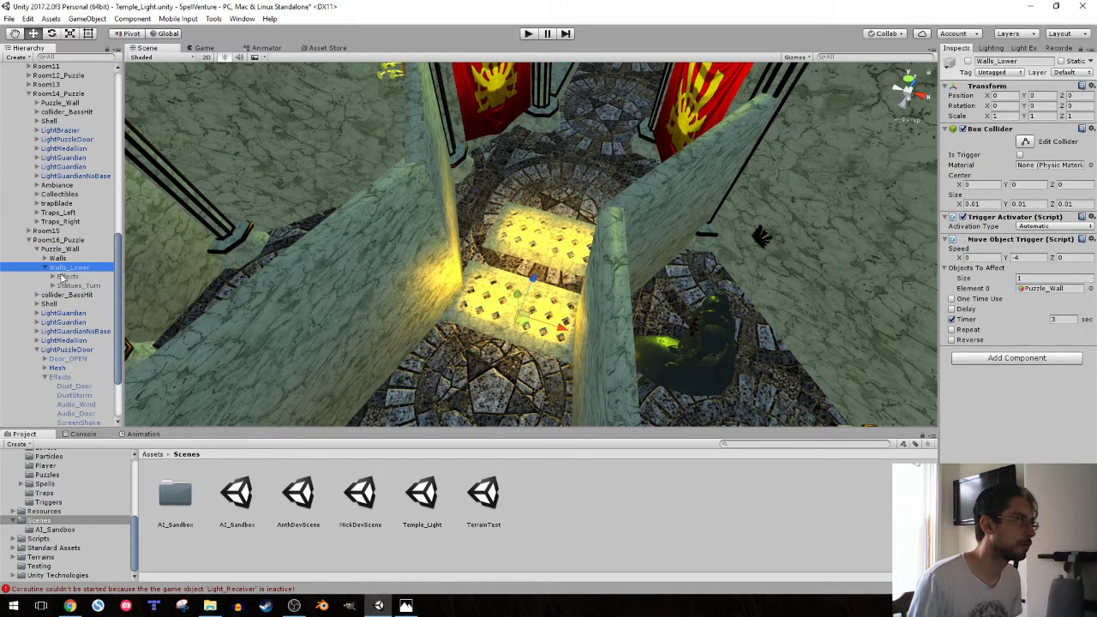
pyautogui.click(64, 277)
pyautogui.click(52, 276)
# - Preview the doorSlide_Open 3 clip used by the Audio effect's Audio Source
pyautogui.click(75, 322)
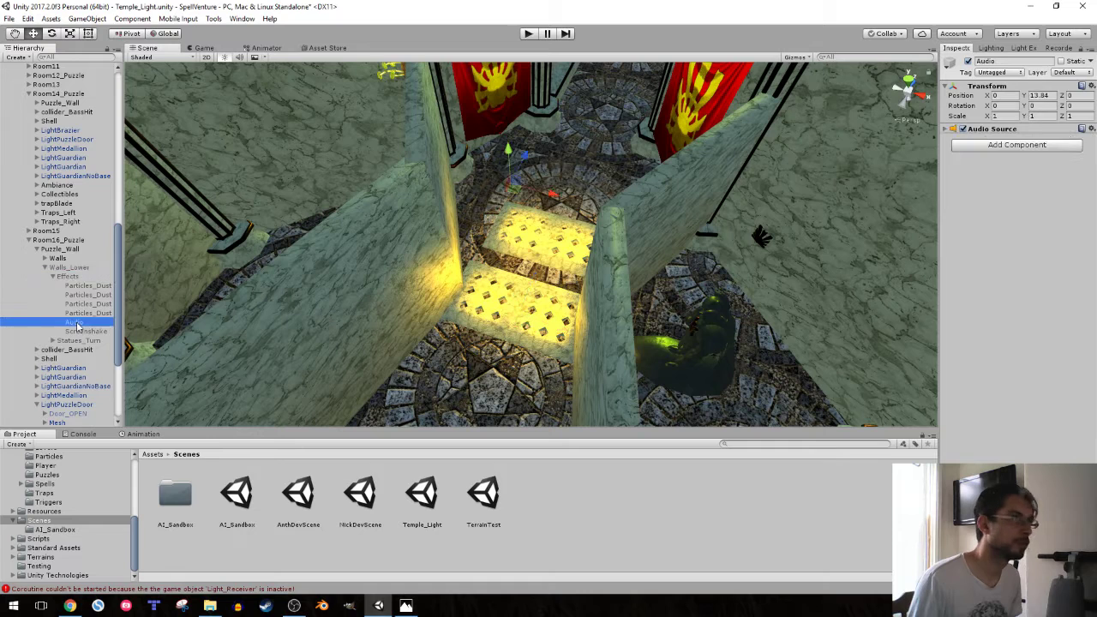
pyautogui.click(992, 130)
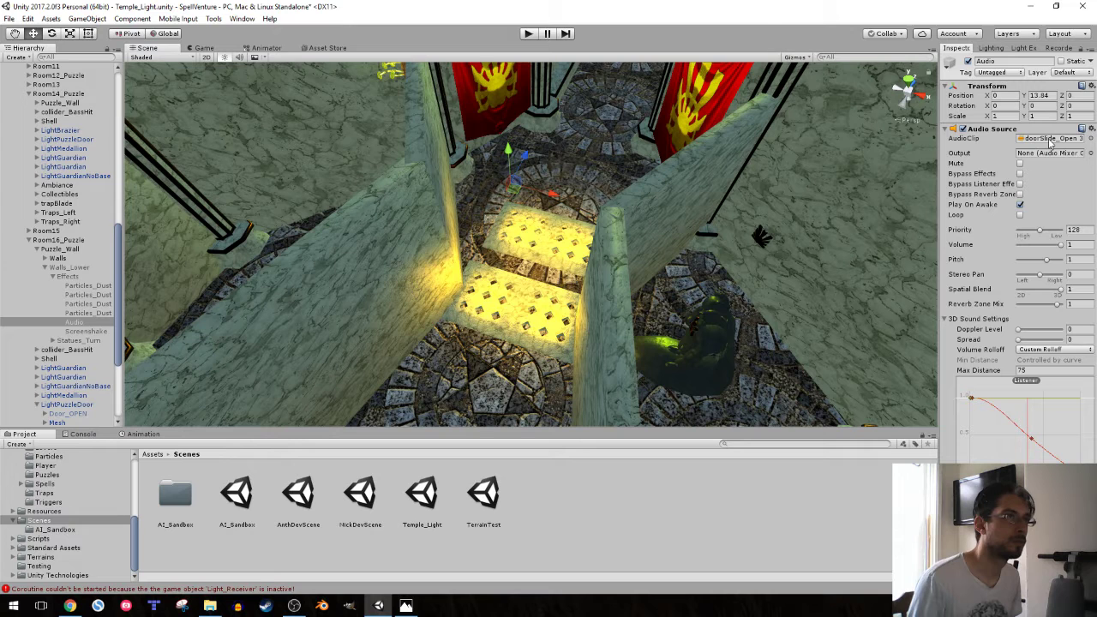
pyautogui.click(1053, 139)
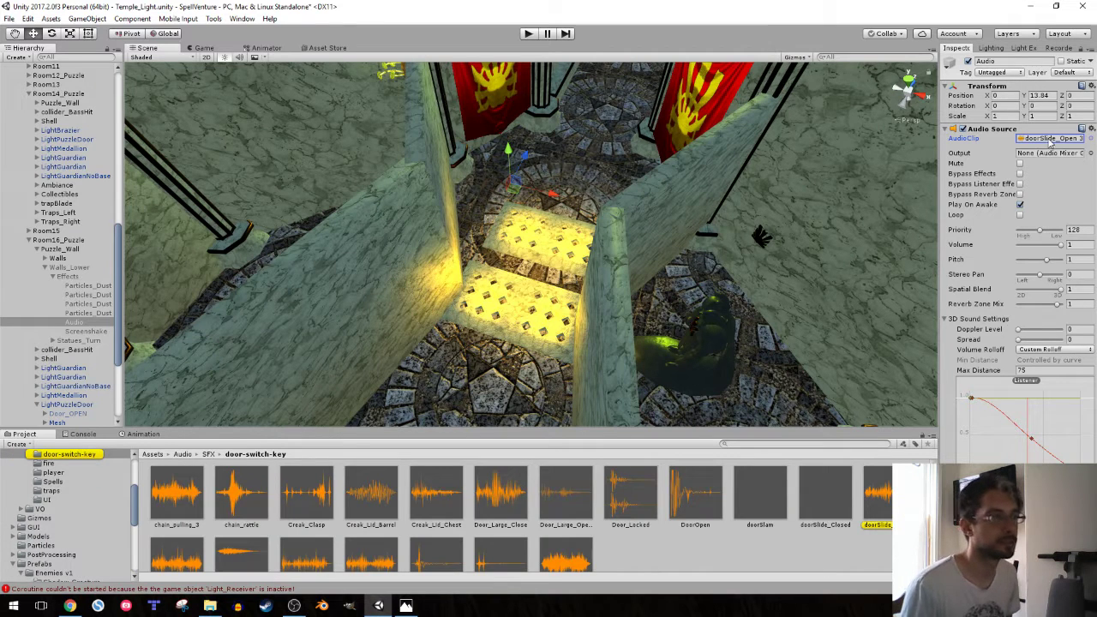
pyautogui.doubleClick(877, 495)
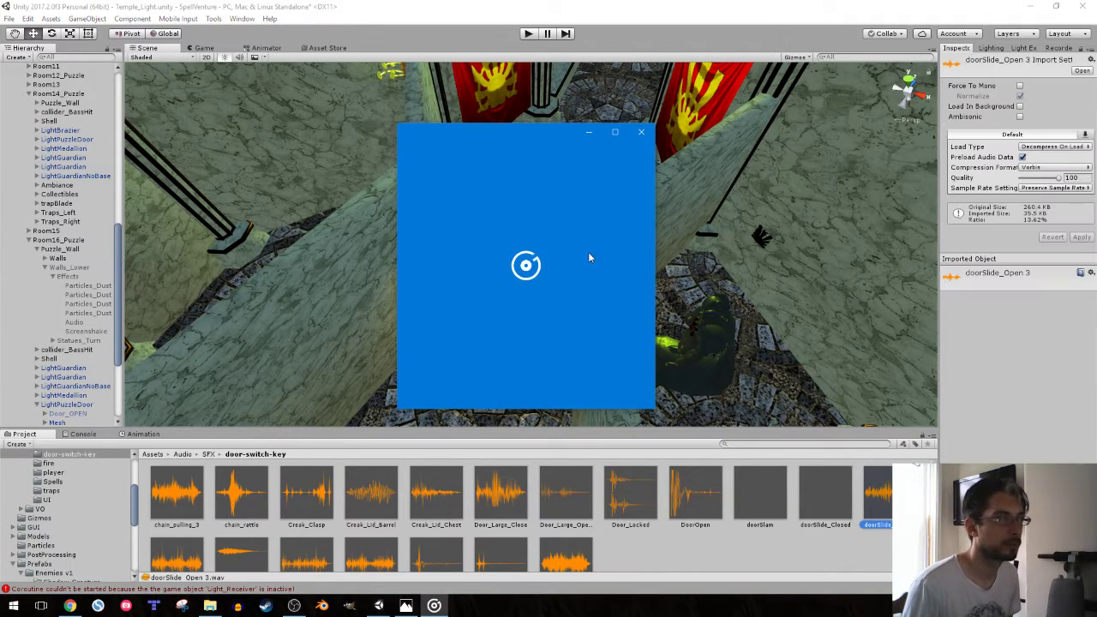
pyautogui.click(645, 132)
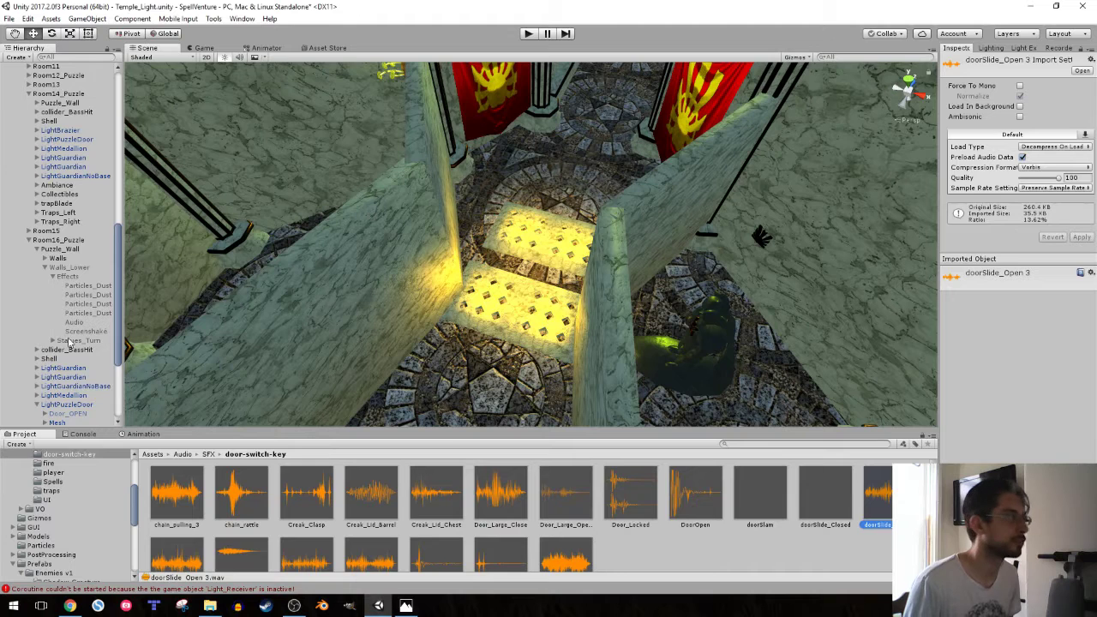
# - Select Light_Receiver under Room16's LightMedallion
pyautogui.click(53, 277)
pyautogui.click(67, 276)
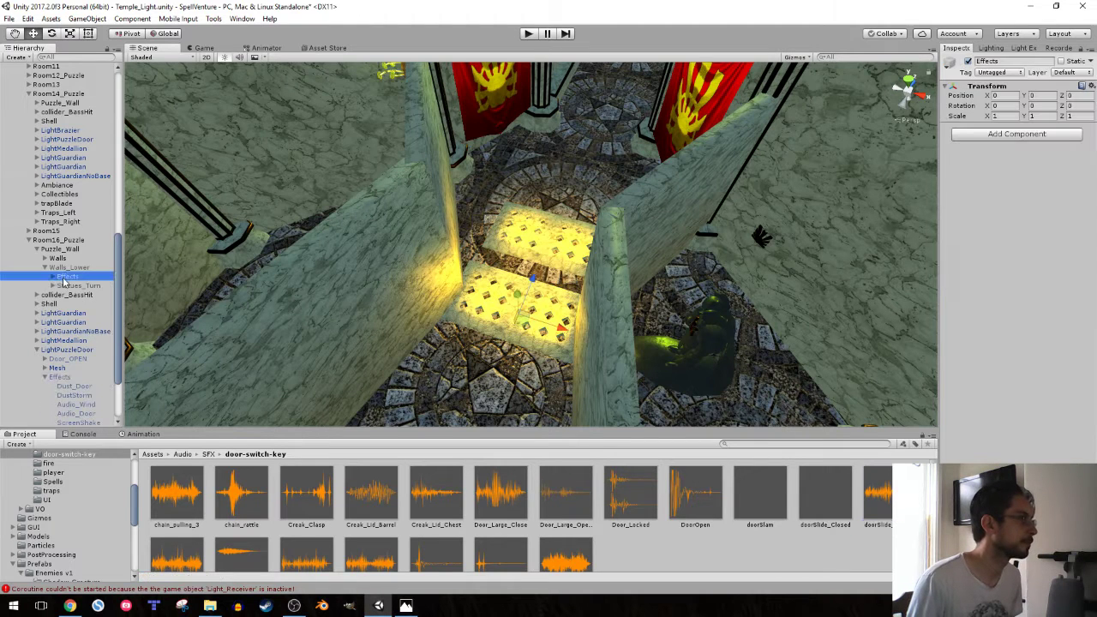
pyautogui.click(67, 267)
pyautogui.click(60, 248)
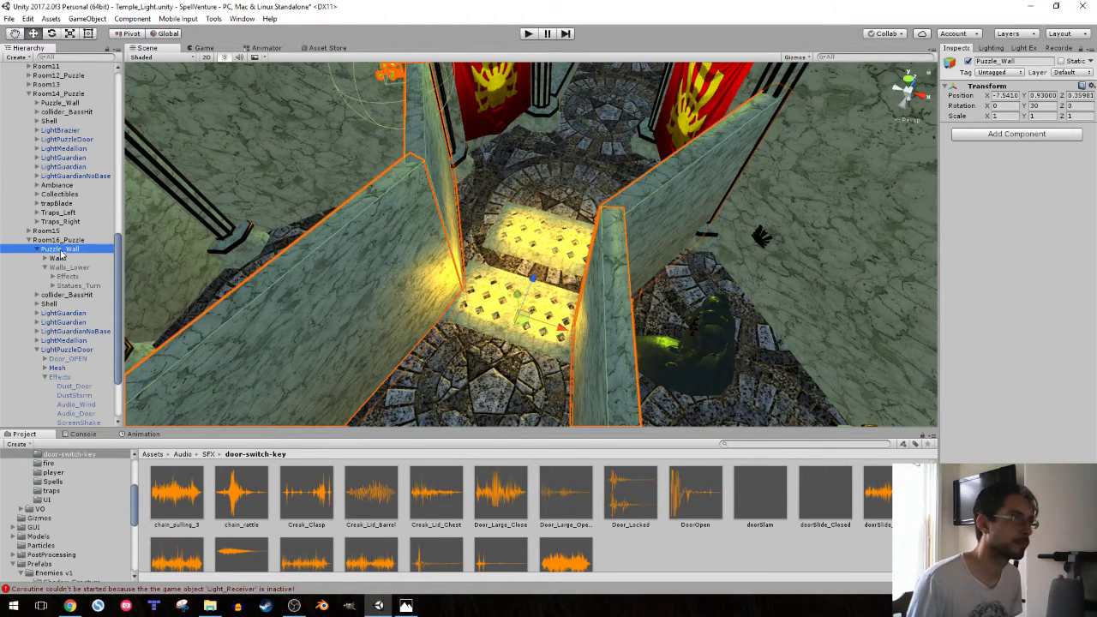
pyautogui.moveTo(501, 251); pyautogui.dragTo(583, 248, button='right')
pyautogui.click(625, 176)
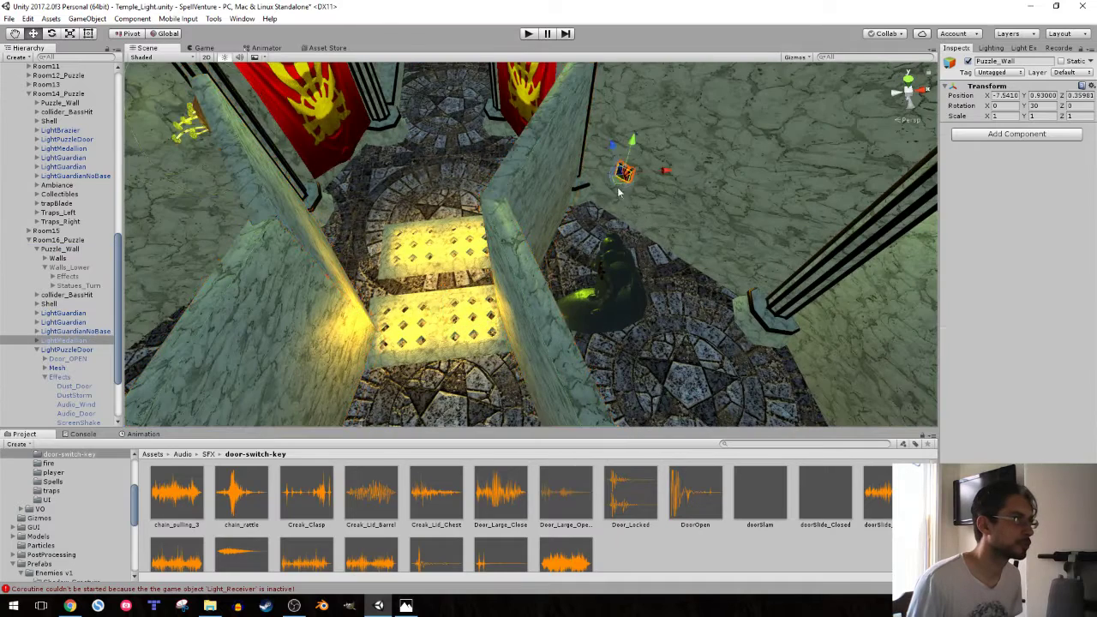
pyautogui.click(37, 340)
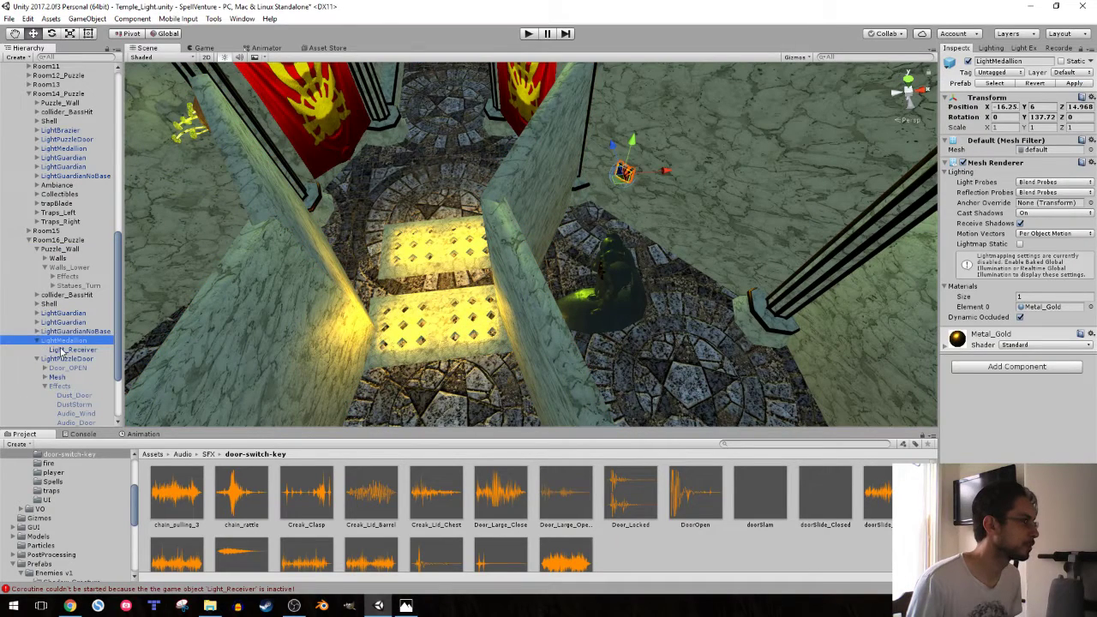
pyautogui.click(68, 350)
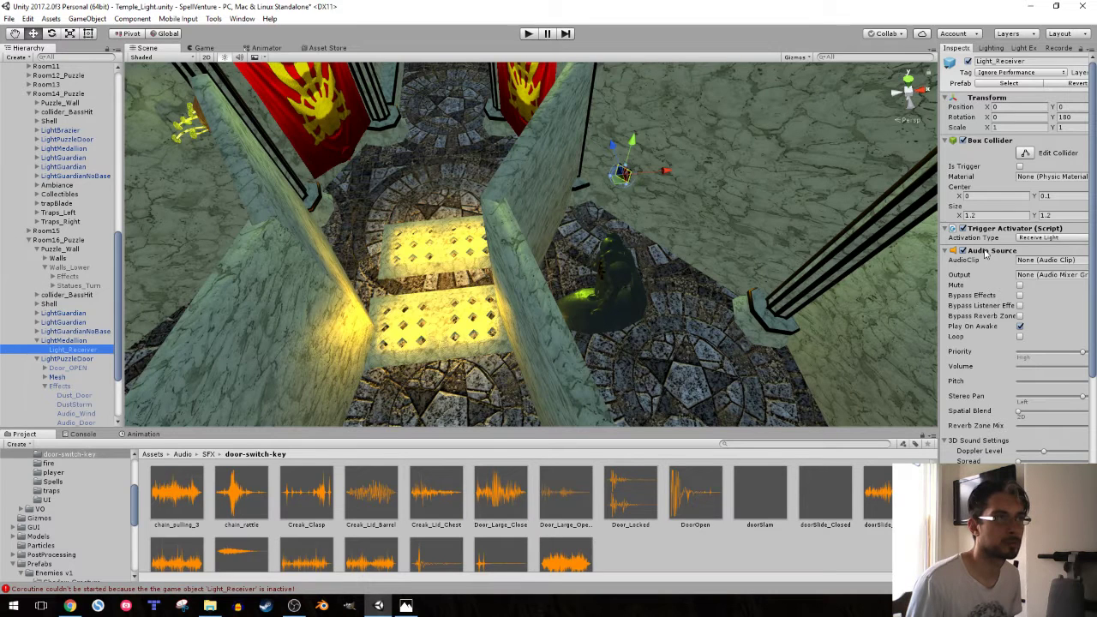
# - Widen the Inspector to read Light_Receiver's component settings
pyautogui.scroll(-2, 987, 258)
pyautogui.scroll(-2, 989, 270)
pyautogui.scroll(-2, 994, 283)
pyautogui.scroll(-2, 997, 293)
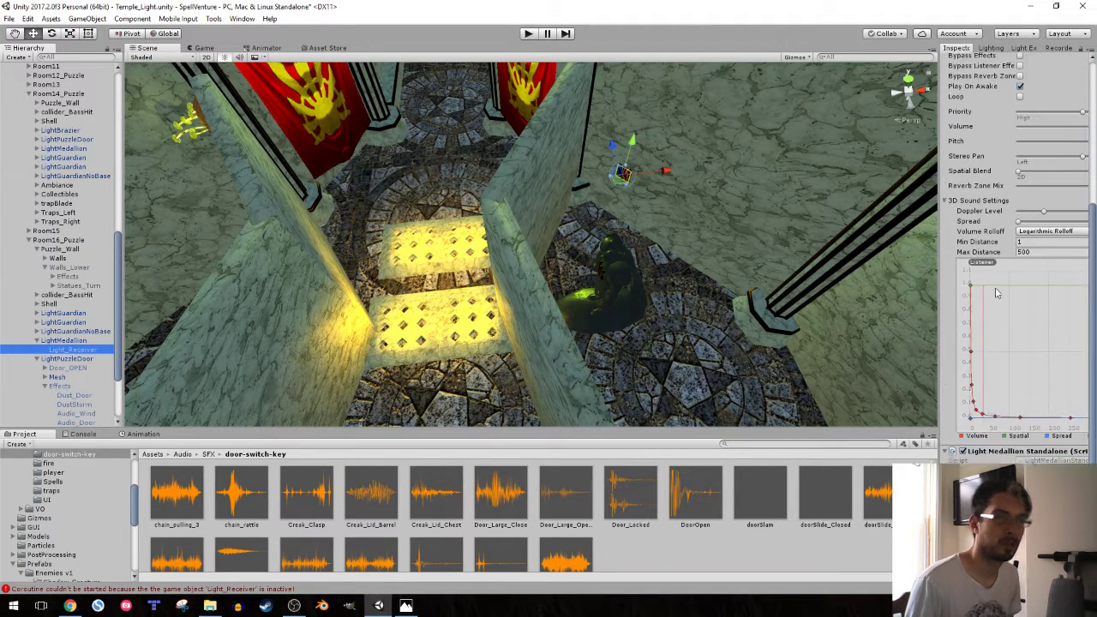
pyautogui.scroll(-2, 996, 293)
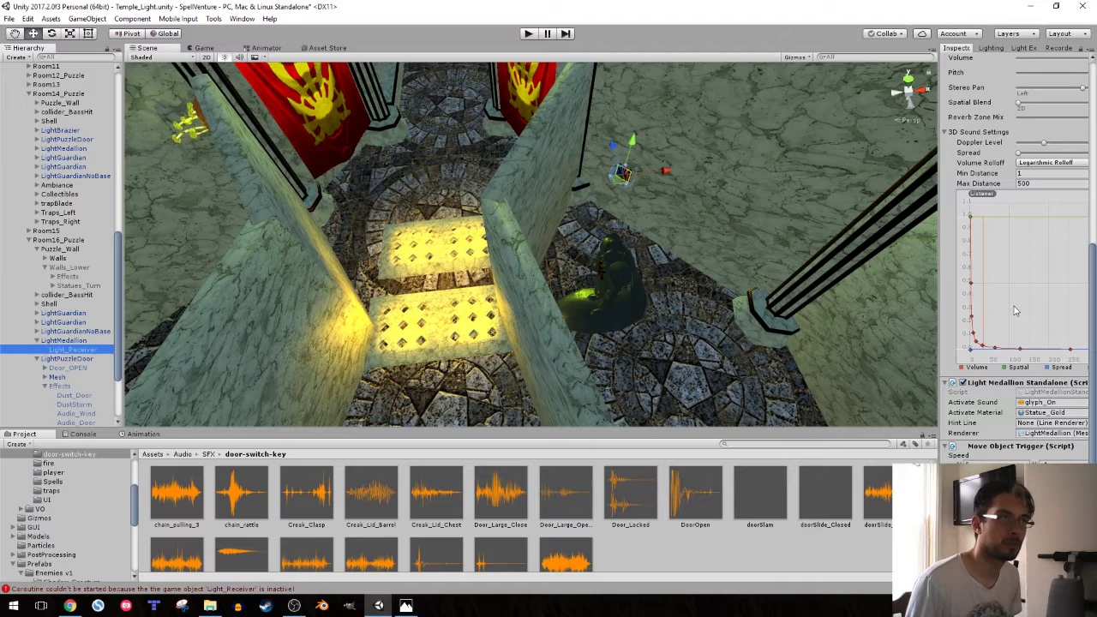
pyautogui.scroll(4, 1016, 311)
pyautogui.scroll(2, 1019, 311)
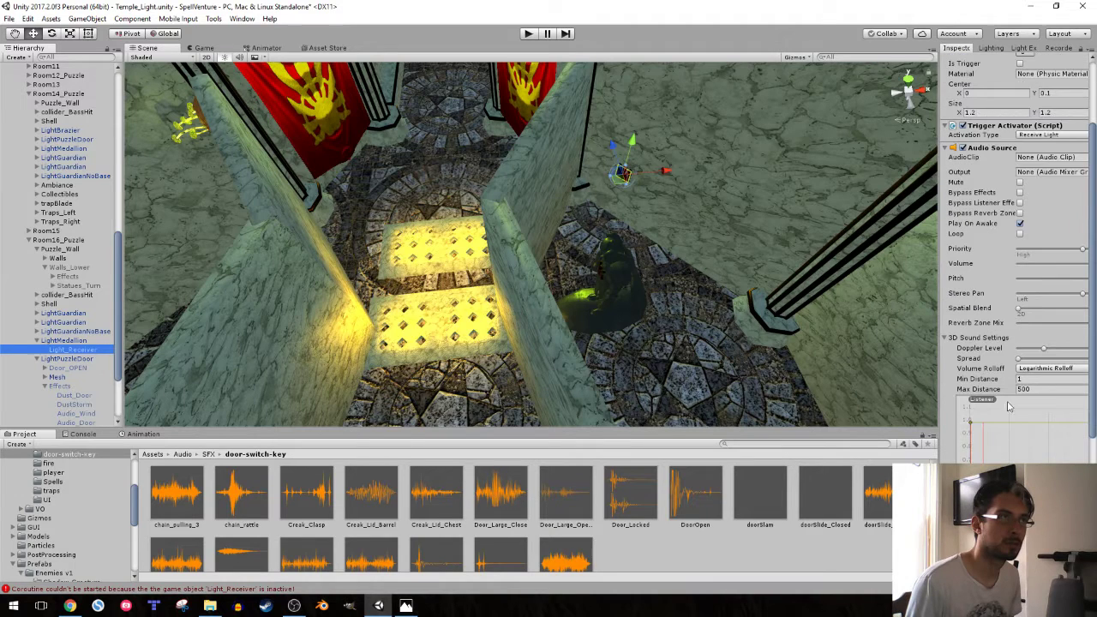
pyautogui.moveTo(939, 422); pyautogui.dragTo(864, 429)
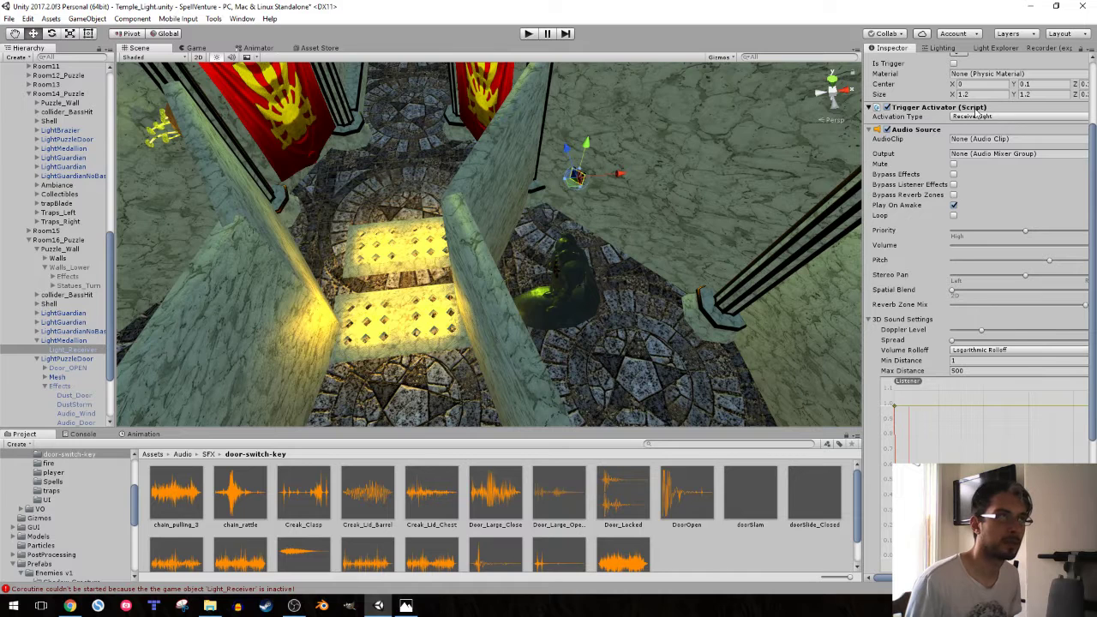
# - Check the Hint Line and Renderer references, then expand the Trigger Activator settings
pyautogui.scroll(-1, 983, 412)
pyautogui.scroll(-1, 984, 412)
pyautogui.scroll(-5, 983, 412)
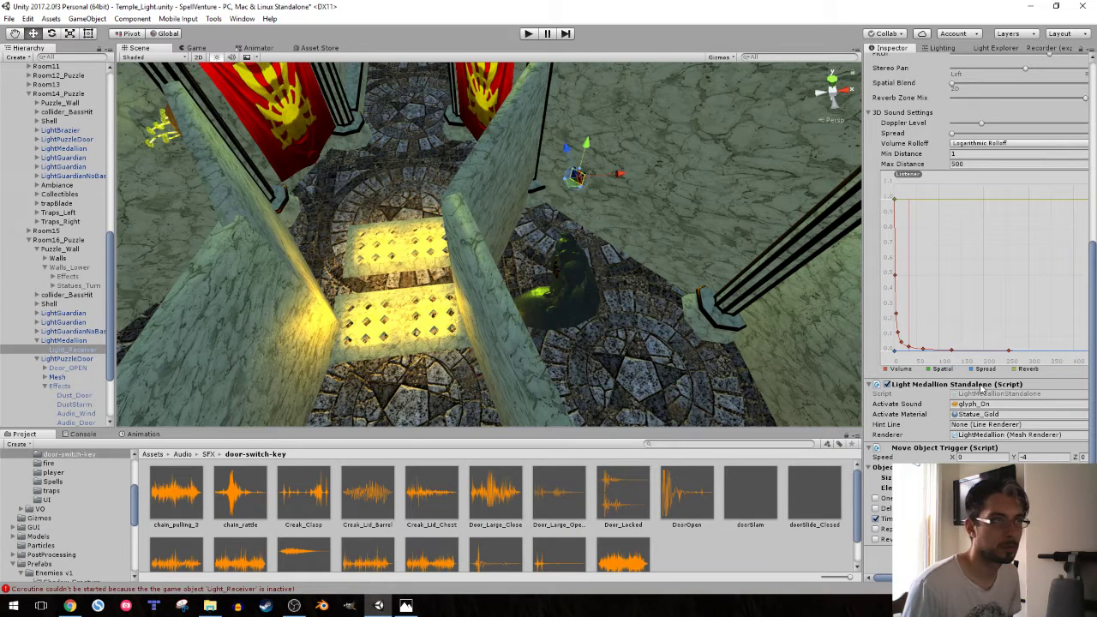
pyautogui.click(980, 425)
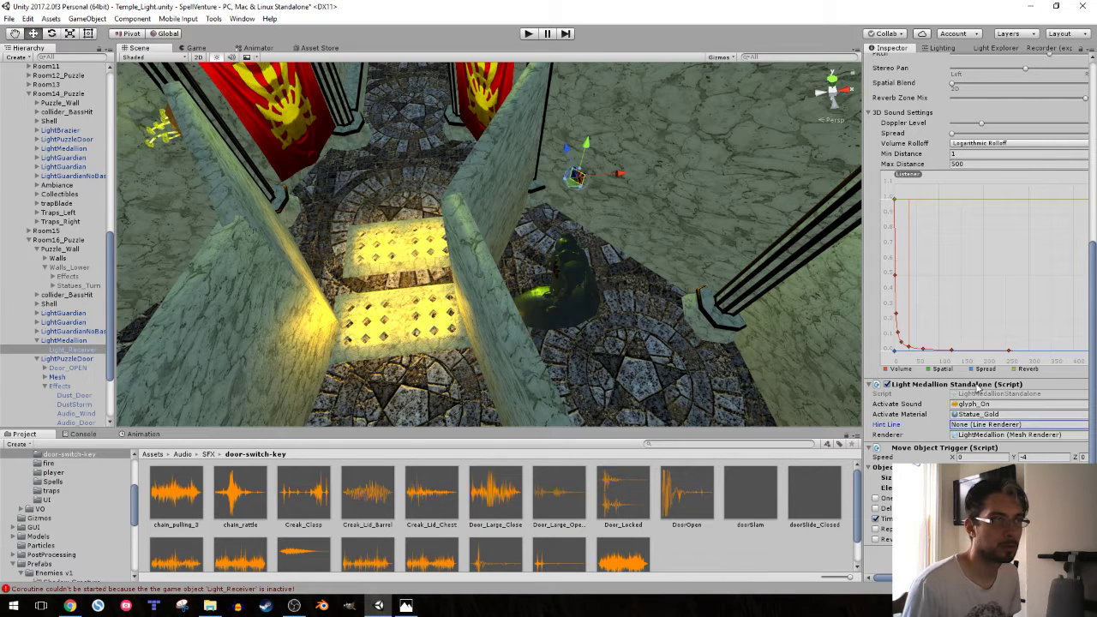
pyautogui.click(982, 436)
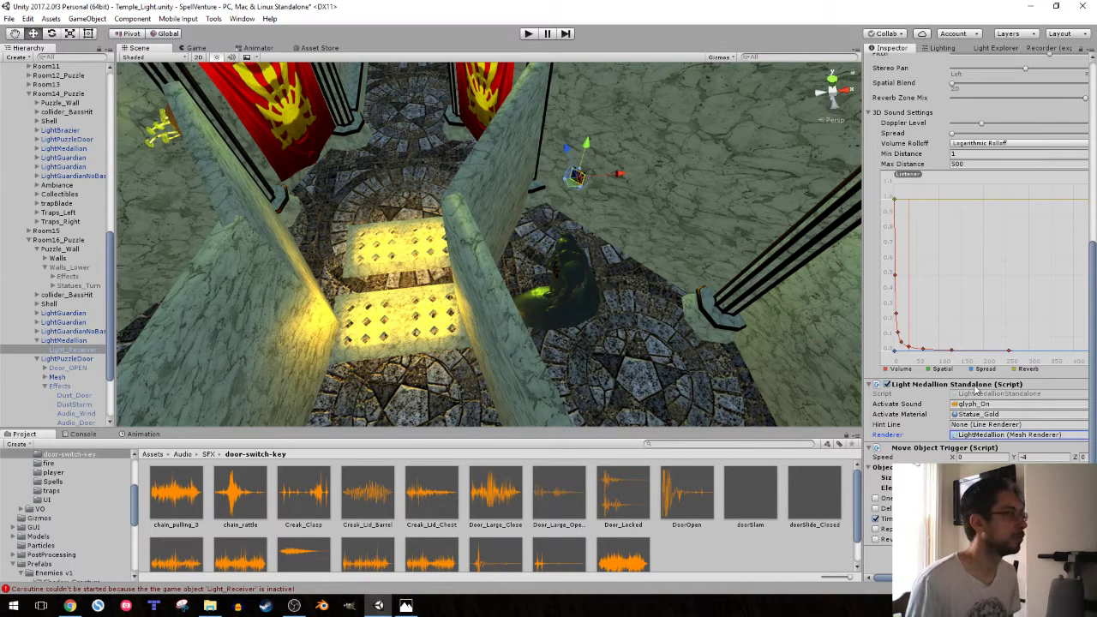
pyautogui.scroll(5, 977, 386)
pyautogui.scroll(4, 950, 261)
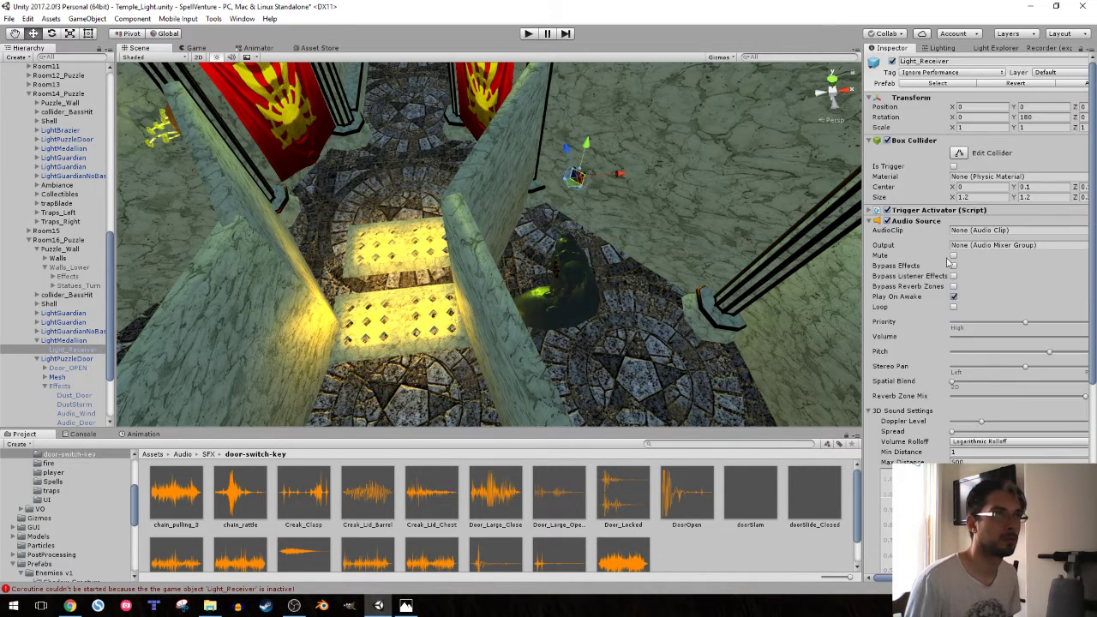
pyautogui.click(934, 224)
pyautogui.click(933, 212)
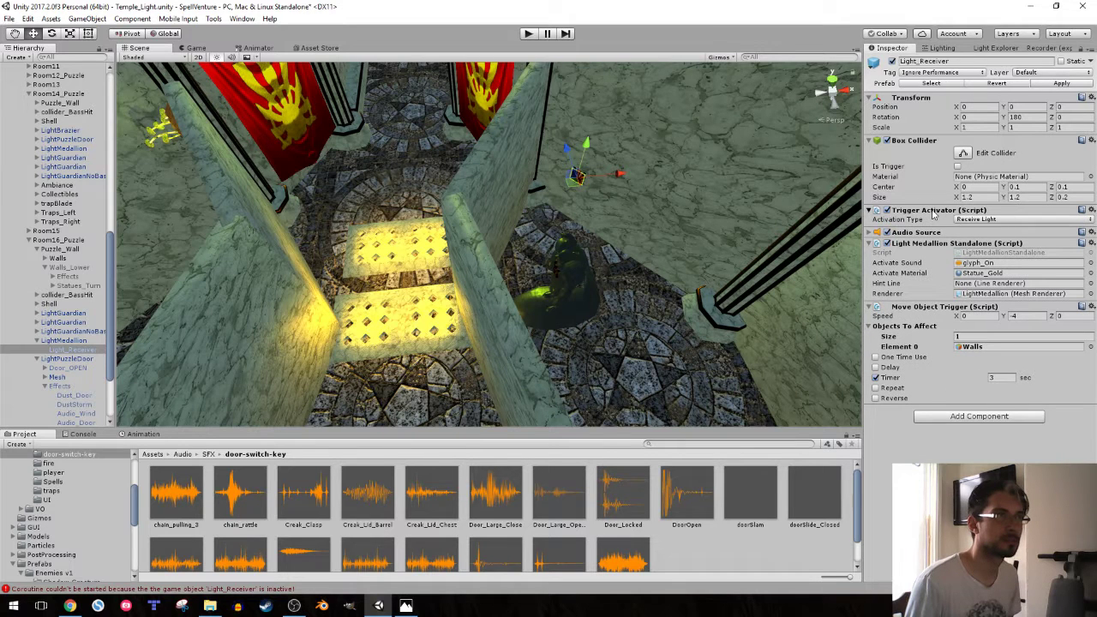
# - Collapse Trigger Activator and play-test the temple level, then stop the game
pyautogui.click(933, 212)
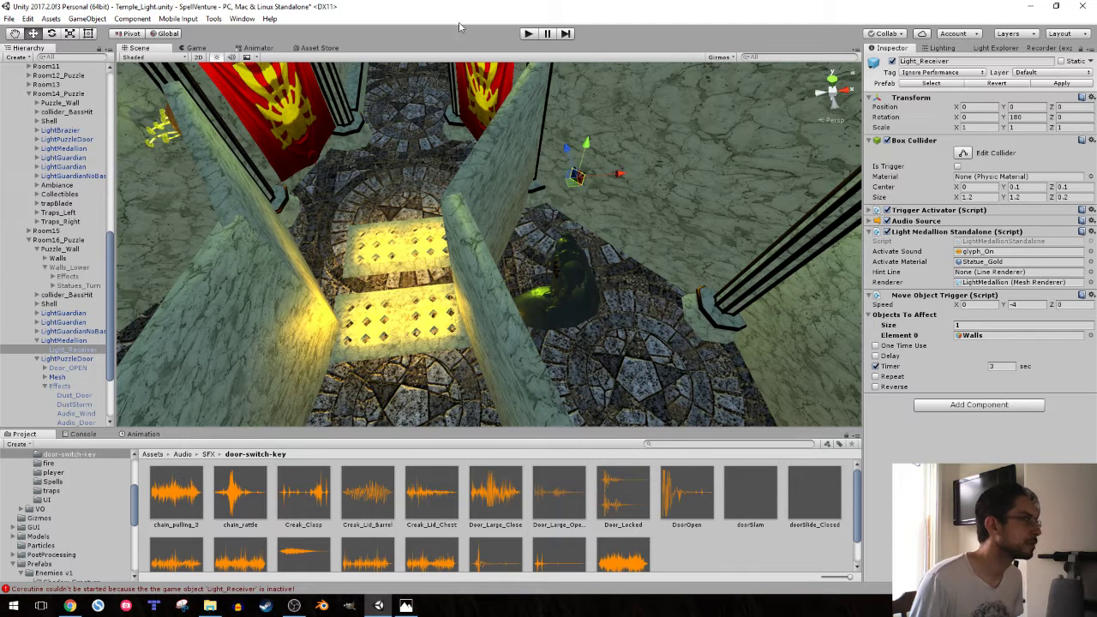
pyautogui.click(528, 33)
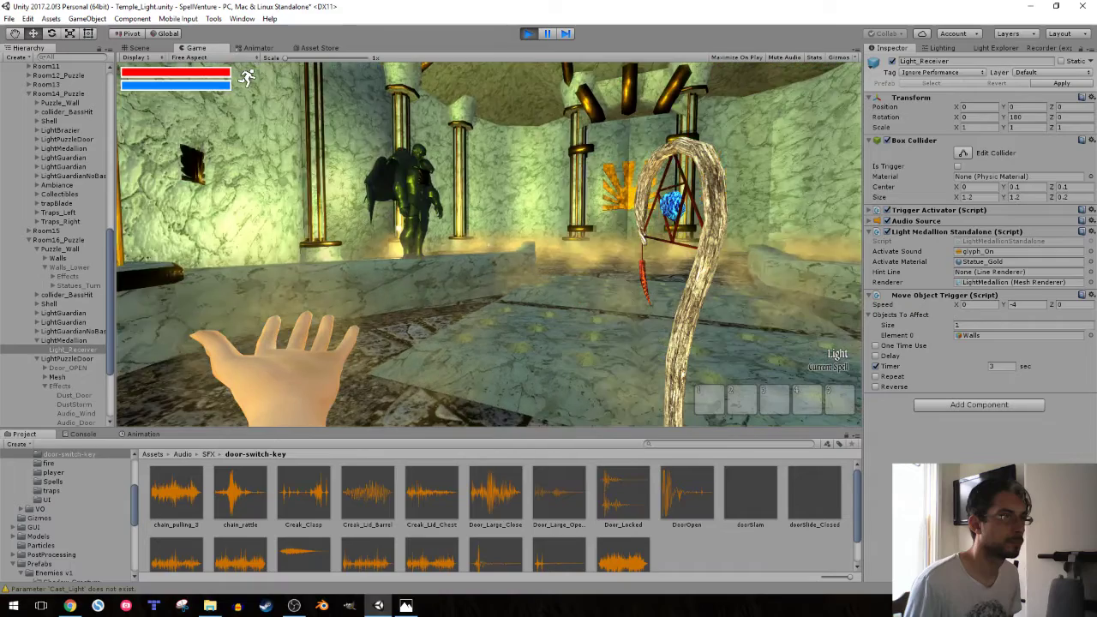
pyautogui.click(526, 35)
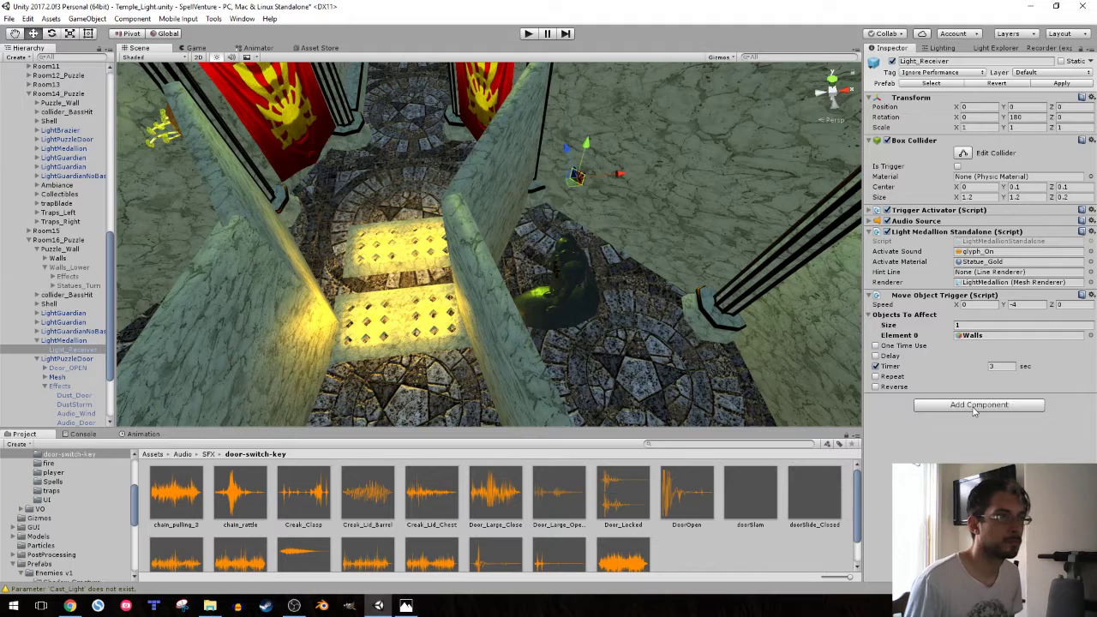
# - Add an On Off Switch to Light_Receiver with Size 1 and Effects as Element 0
pyautogui.click(973, 410)
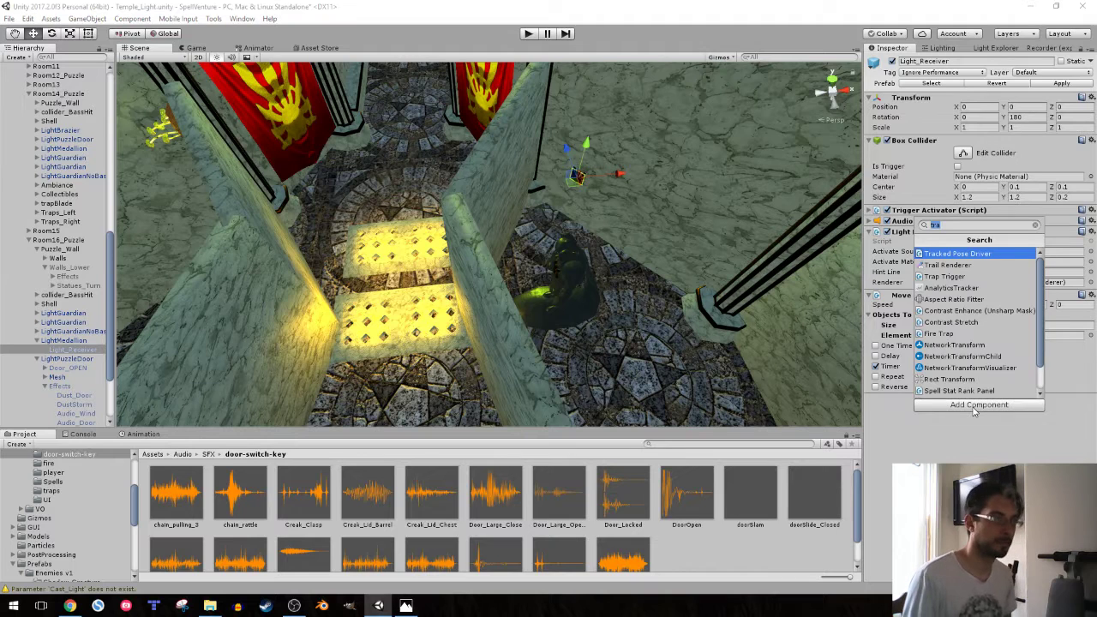
pyautogui.press('Return')
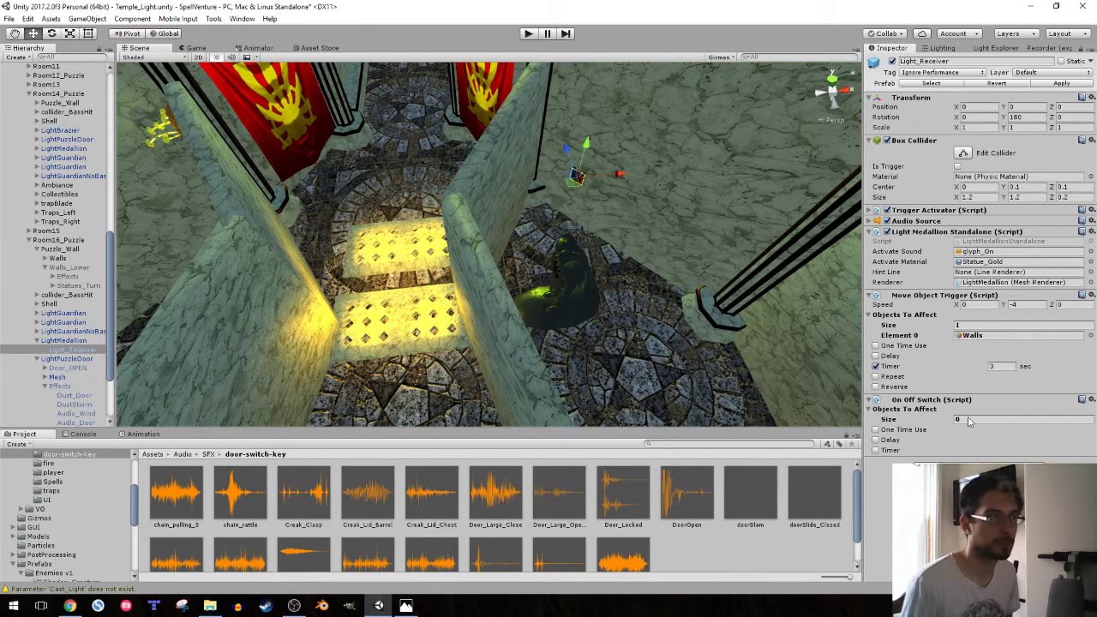
pyautogui.click(968, 418)
pyautogui.write('1')
pyautogui.press('Return')
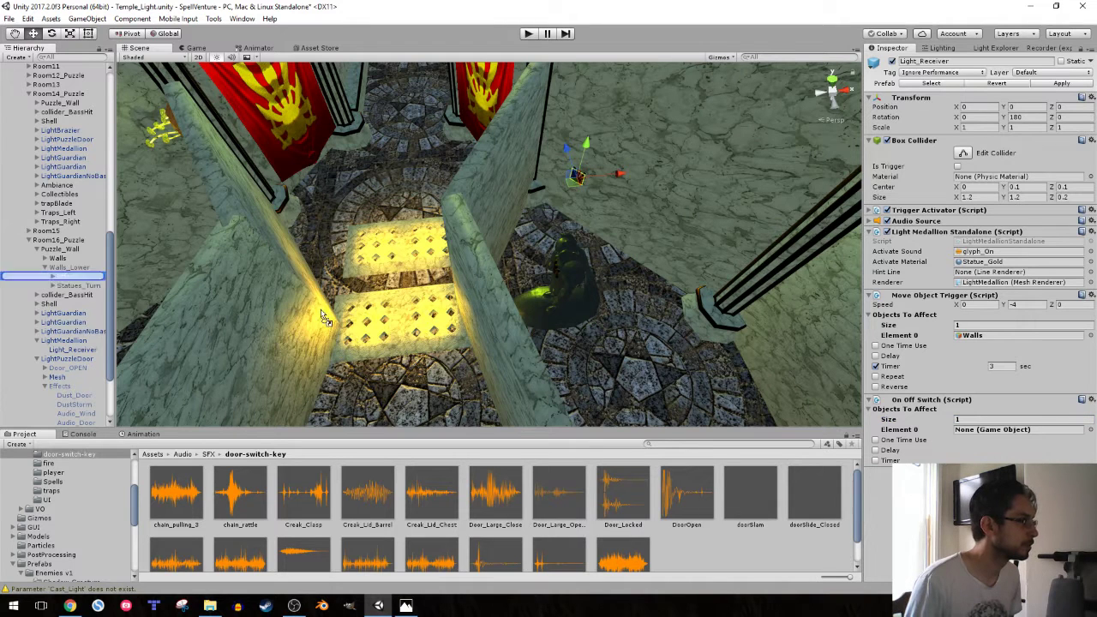
pyautogui.moveTo(65, 276); pyautogui.dragTo(990, 432)
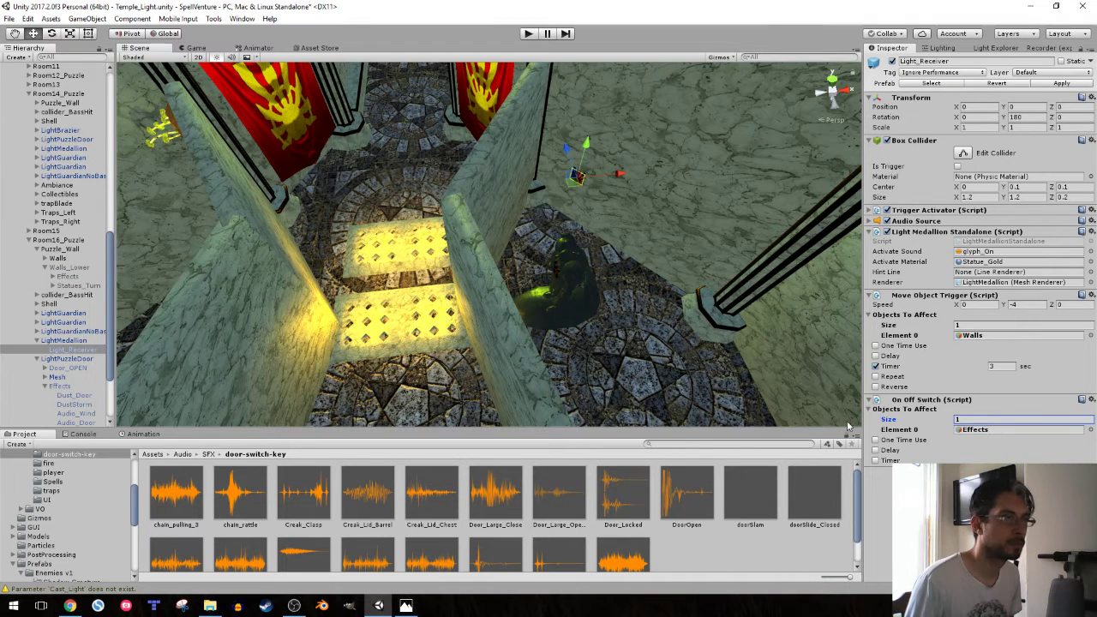
pyautogui.click(69, 277)
pyautogui.click(65, 269)
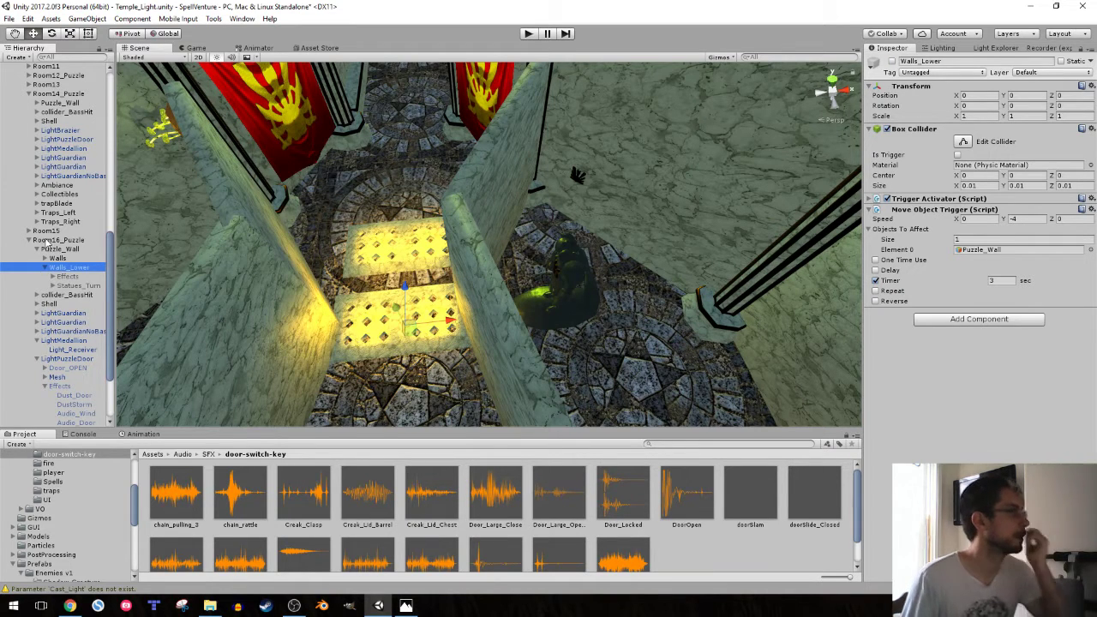
# - Inspect Room14's LightMedallion > Light_Receiver for comparison
pyautogui.click(37, 103)
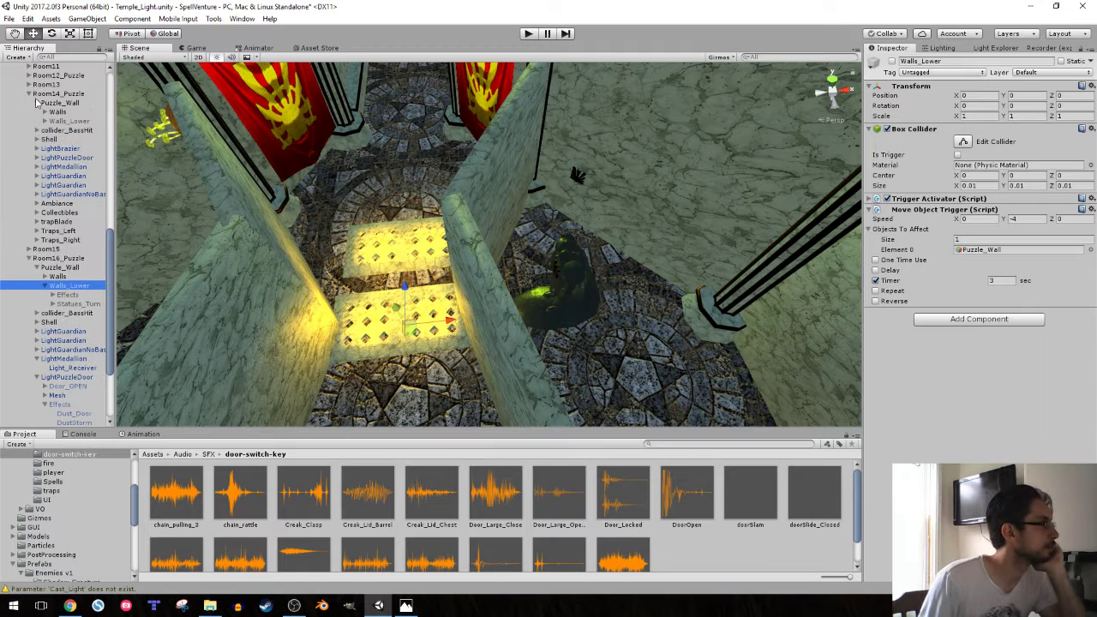
pyautogui.click(38, 167)
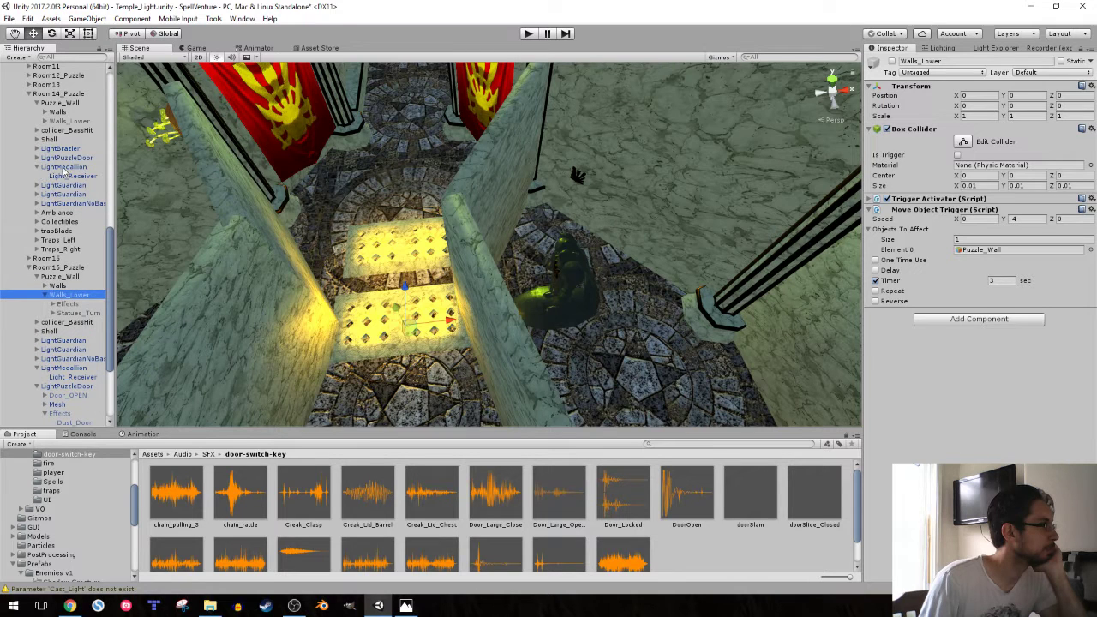
pyautogui.click(64, 168)
pyautogui.click(66, 177)
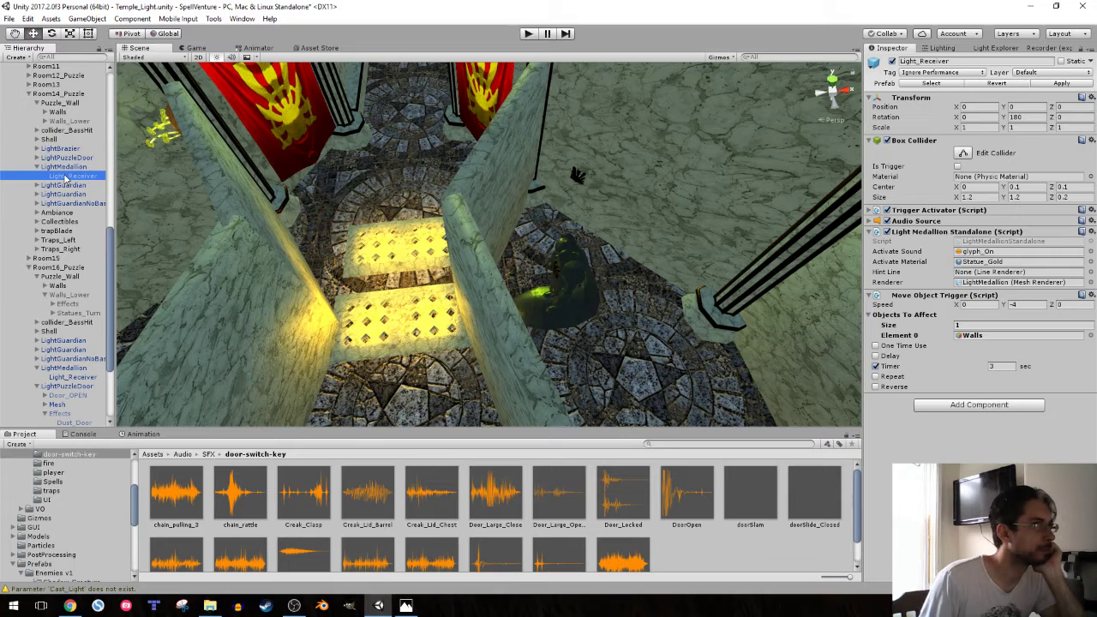
pyautogui.click(38, 167)
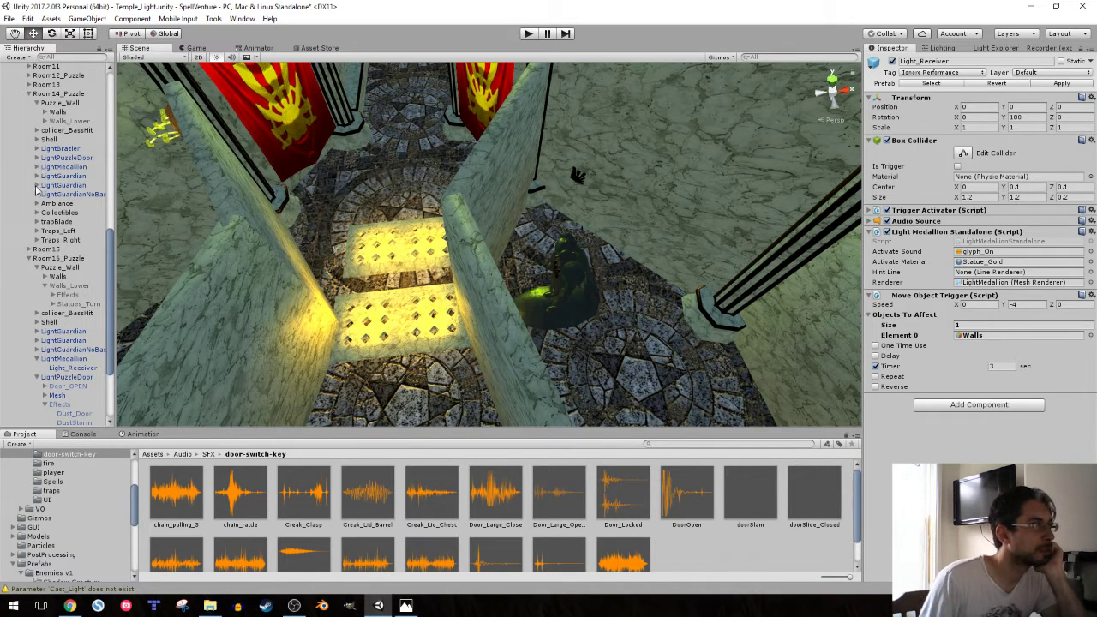
# - Delete Statues_Turn from Room16's Walls_Lower
pyautogui.scroll(-3, 49, 341)
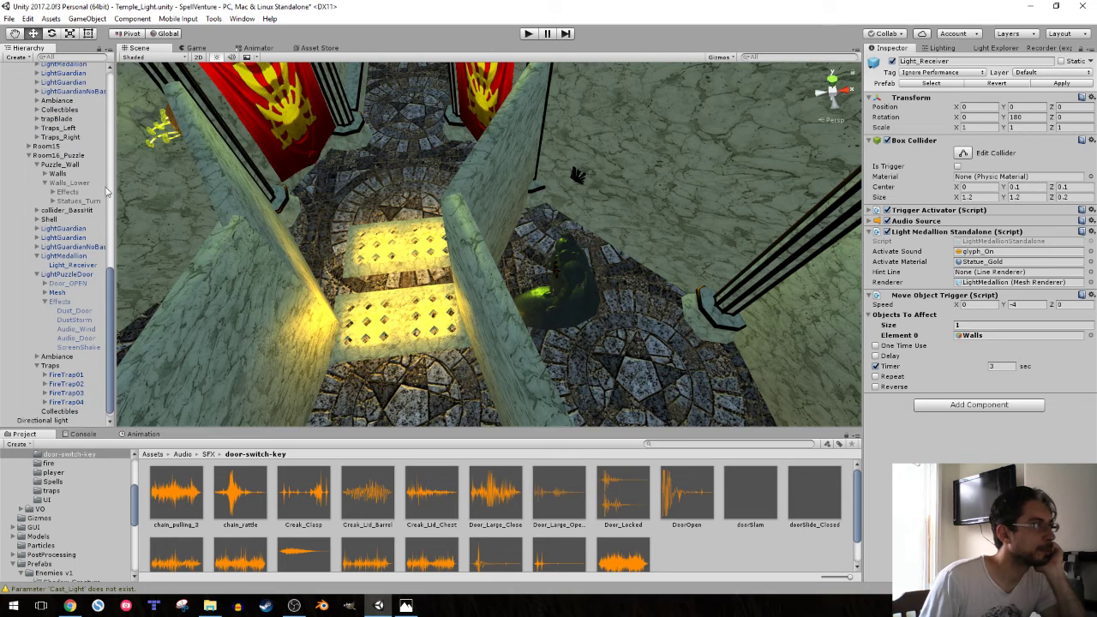
pyautogui.click(60, 200)
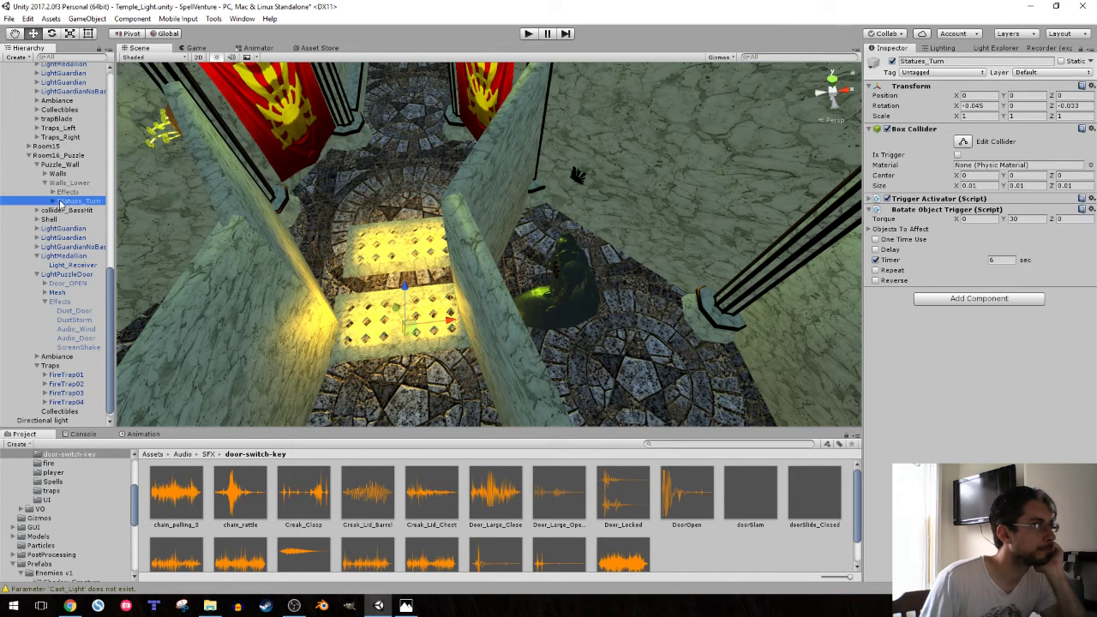
pyautogui.click(52, 201)
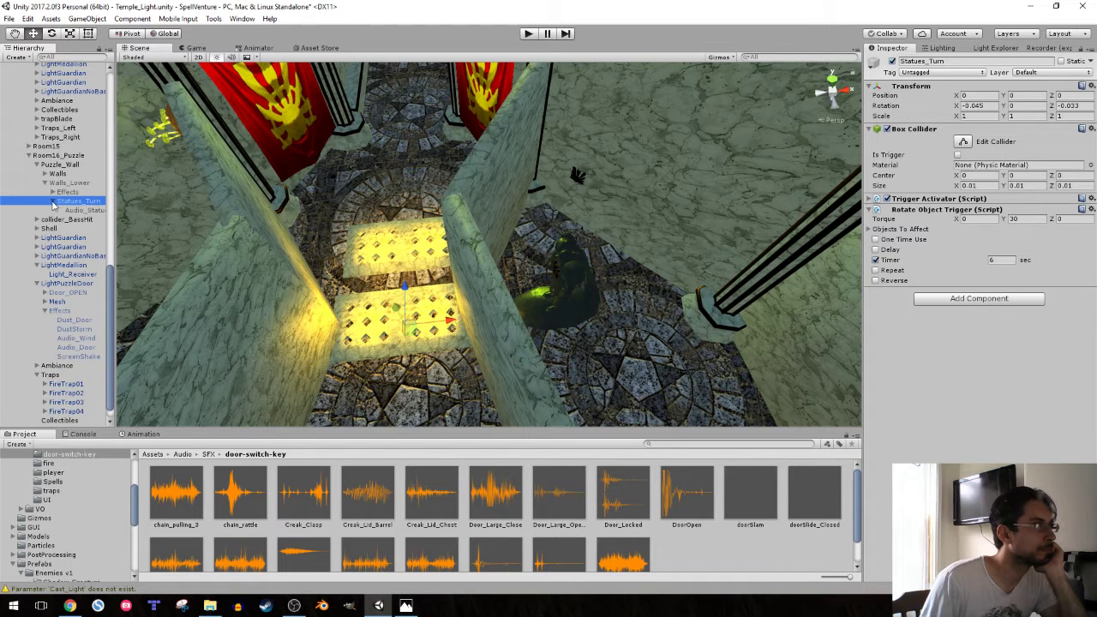
pyautogui.click(52, 202)
pyautogui.click(59, 165)
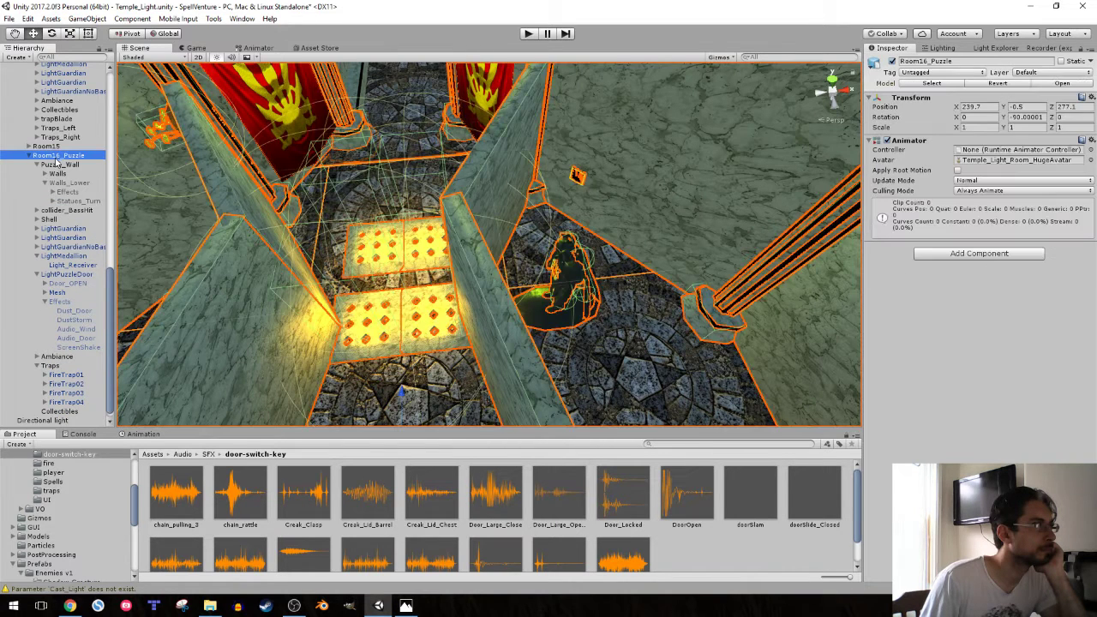
pyautogui.click(61, 202)
pyautogui.press('Delete')
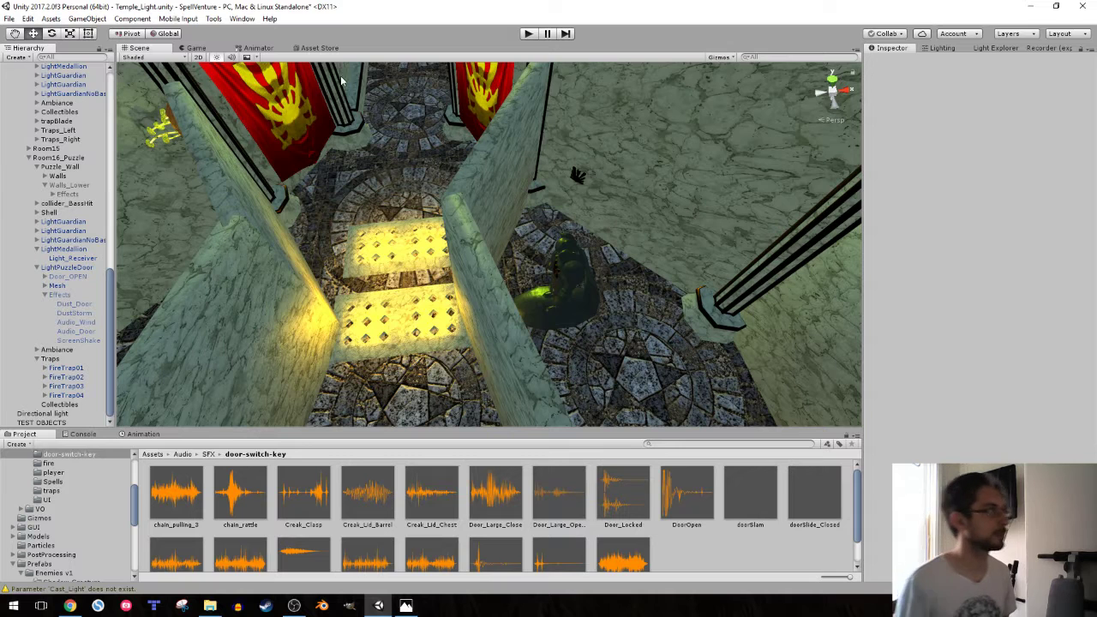
pyautogui.click(69, 185)
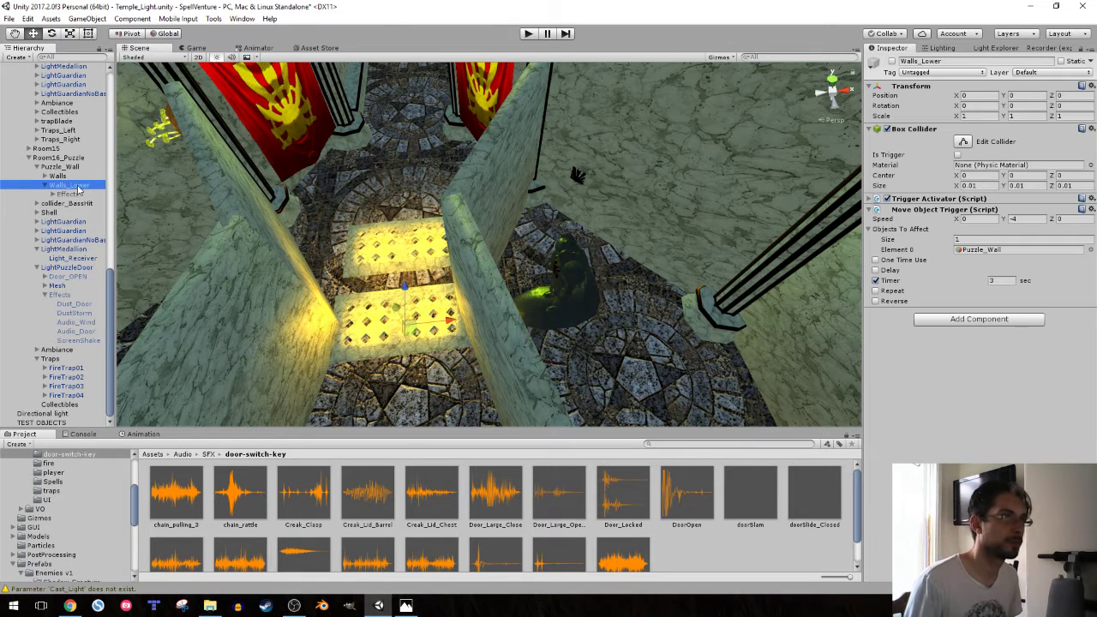
# - Remove Move Object Trigger, Trigger Activator and Box Collider from Walls_Lower
pyautogui.click(1091, 211)
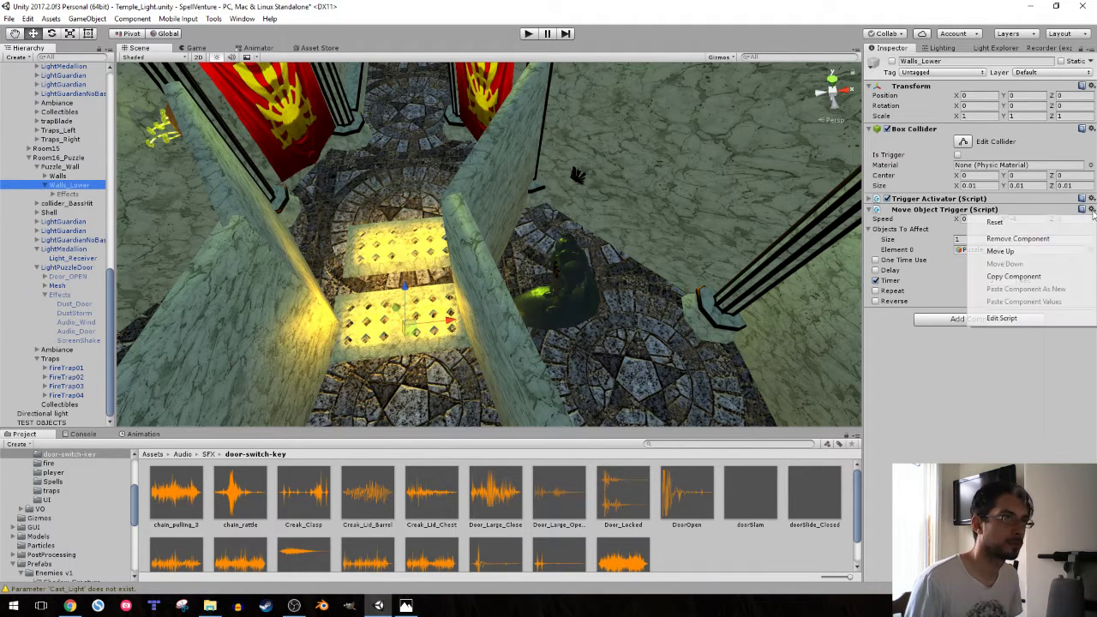
pyautogui.click(998, 237)
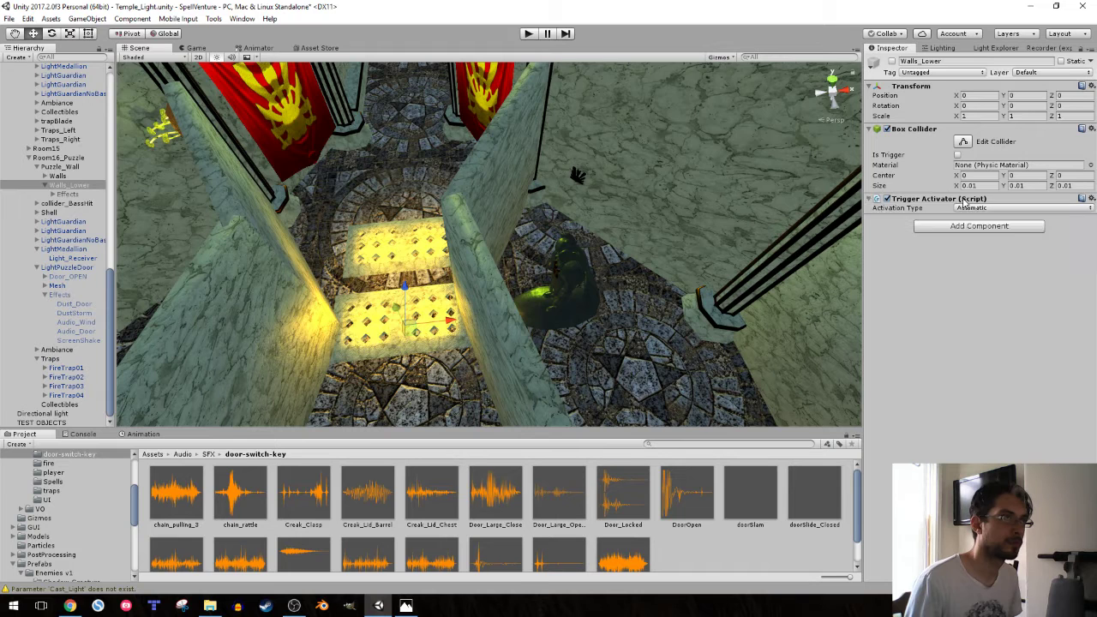
pyautogui.rightClick(969, 202)
pyautogui.click(1047, 223)
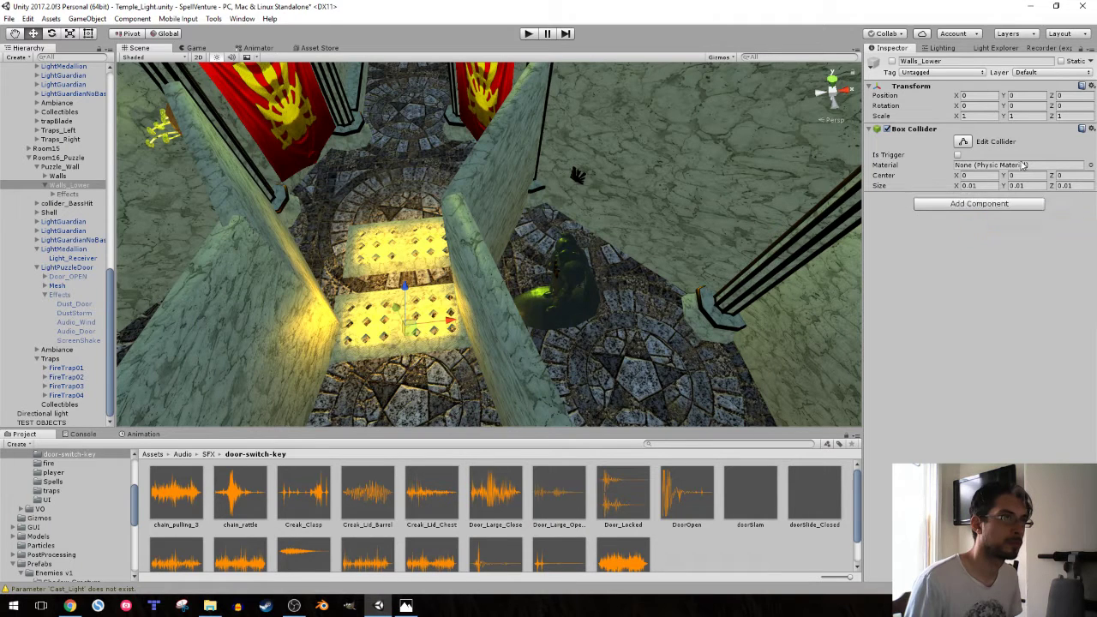
pyautogui.click(1090, 129)
pyautogui.click(1003, 158)
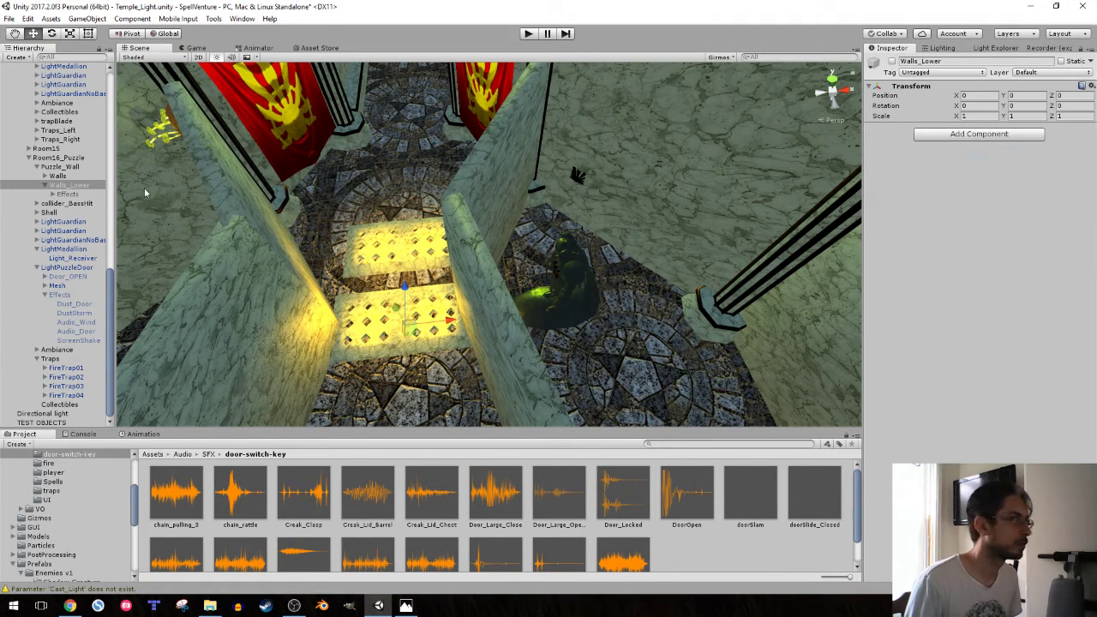
# - Deactivate Walls_Lower's Effects child object
pyautogui.click(75, 194)
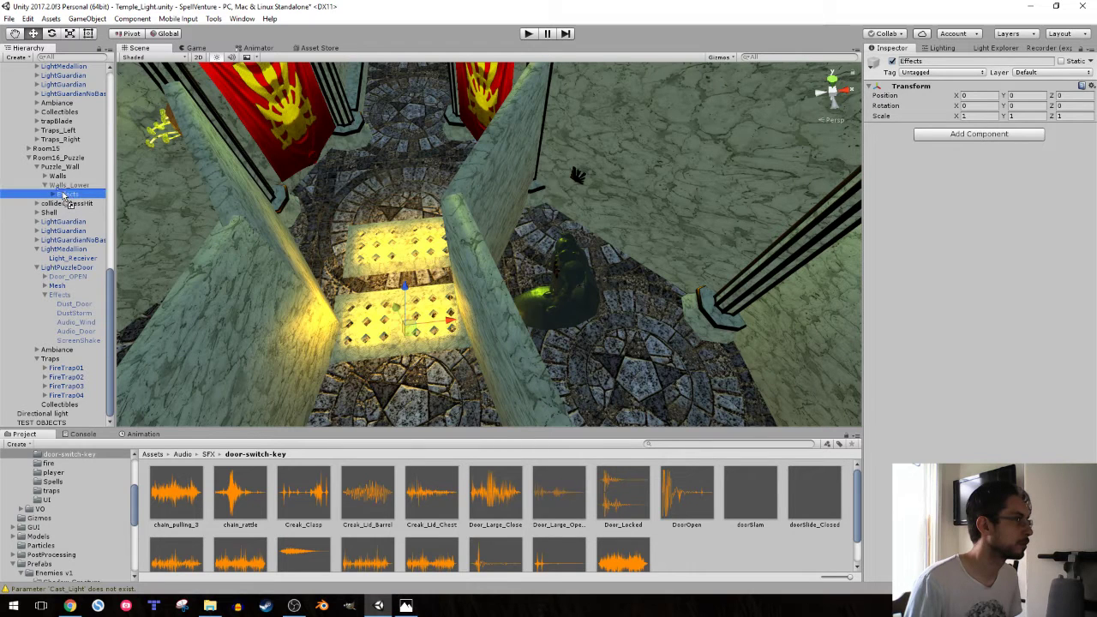
pyautogui.click(67, 185)
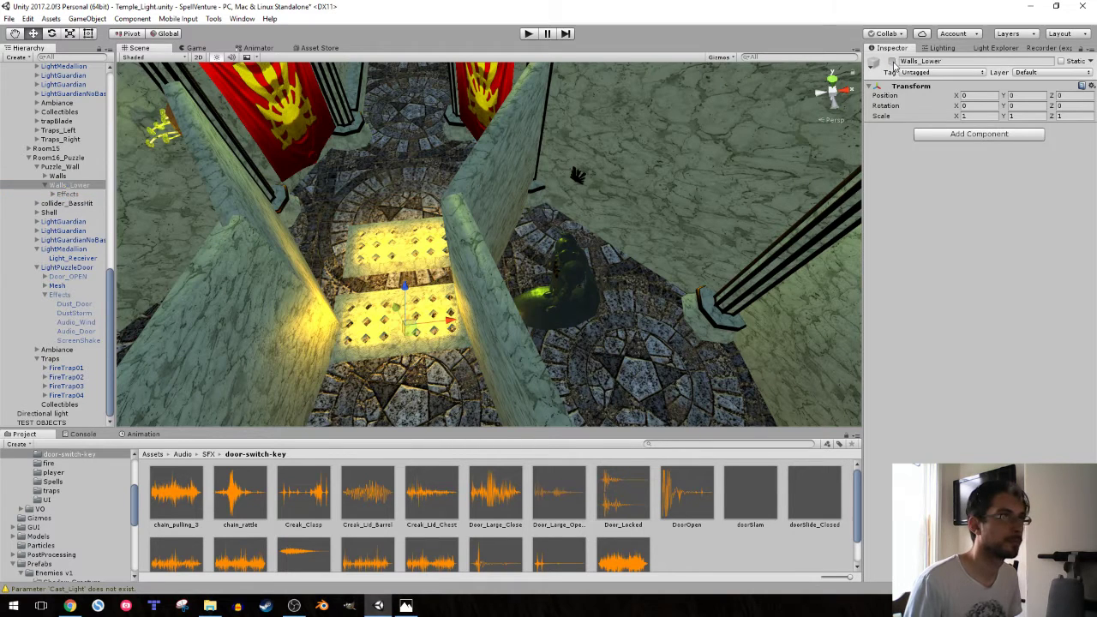
pyautogui.hotkey('ctrl', 'z')
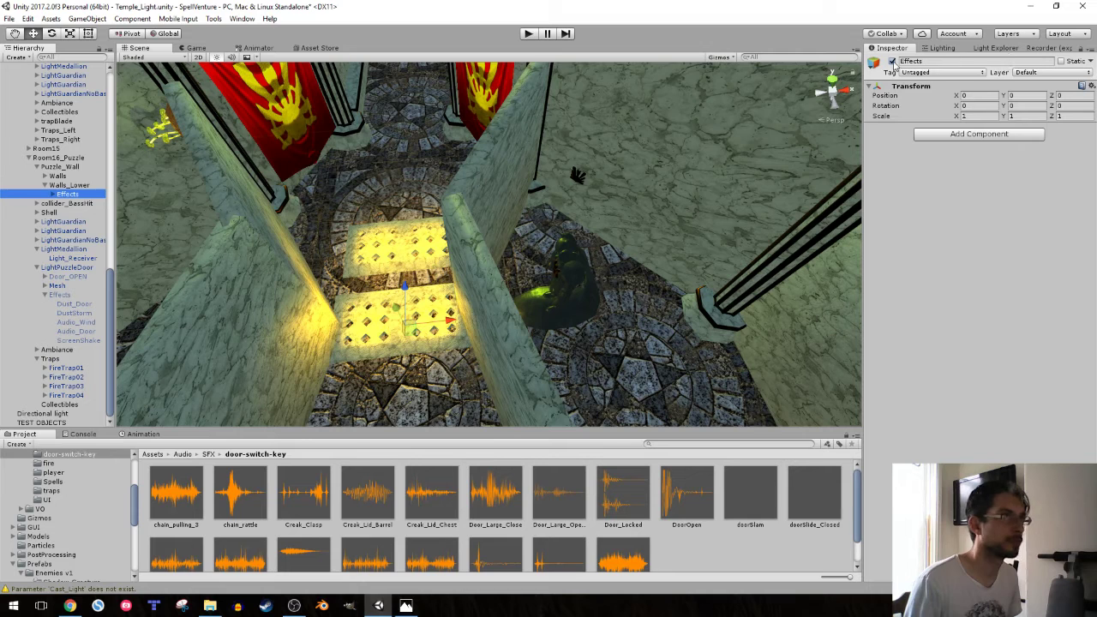
pyautogui.click(892, 62)
pyautogui.click(52, 195)
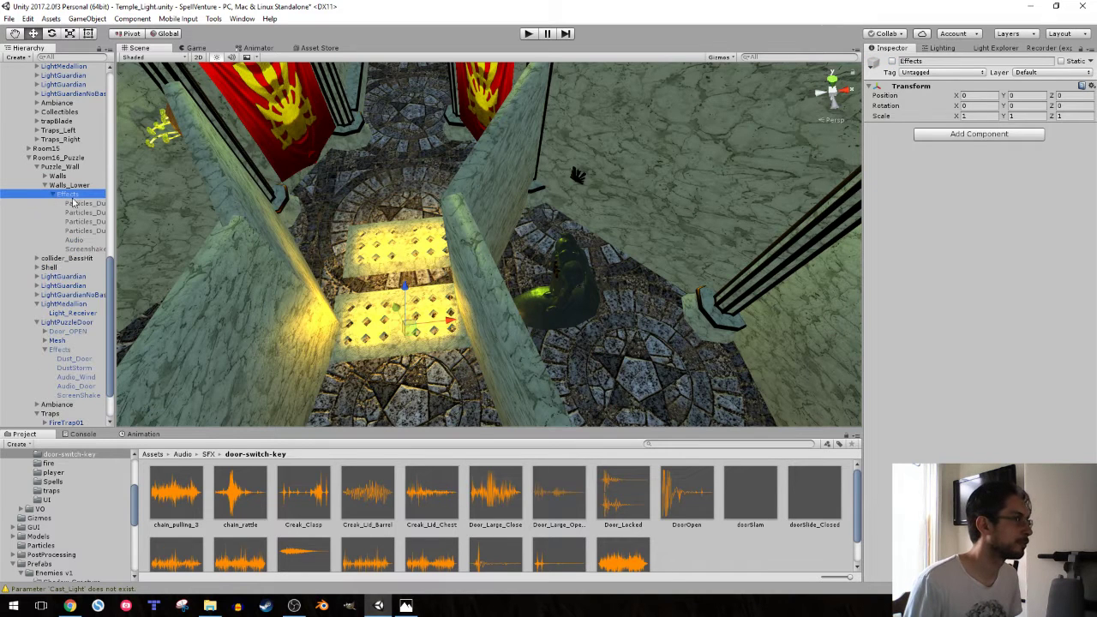
pyautogui.click(53, 194)
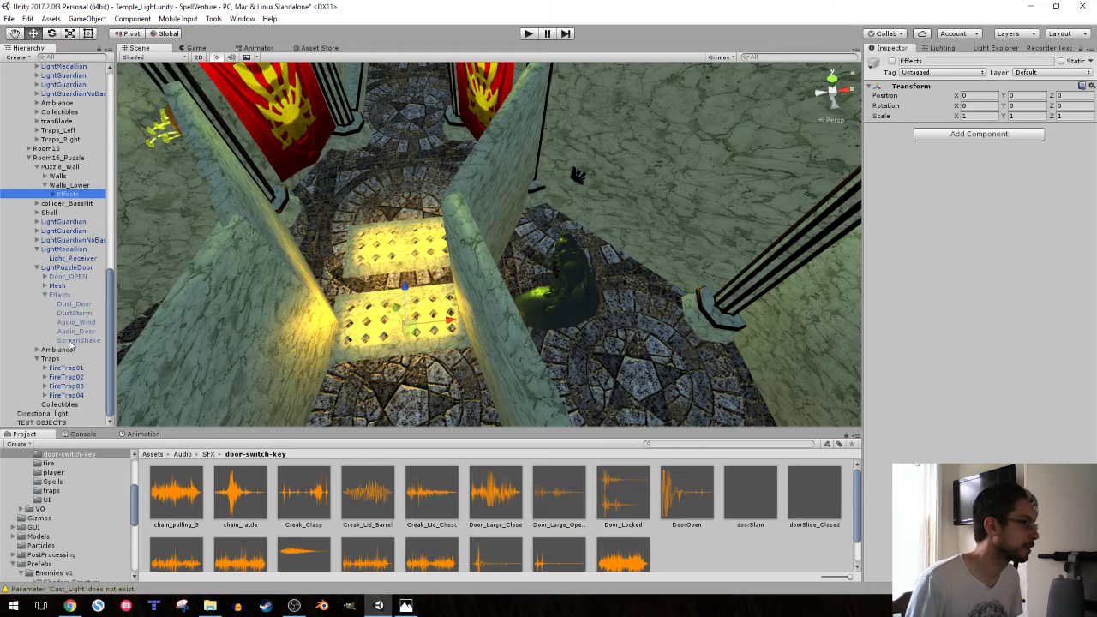
# - Give Light_Receiver's On Off Switch a 4-second timer and start Play mode to test
pyautogui.click(64, 259)
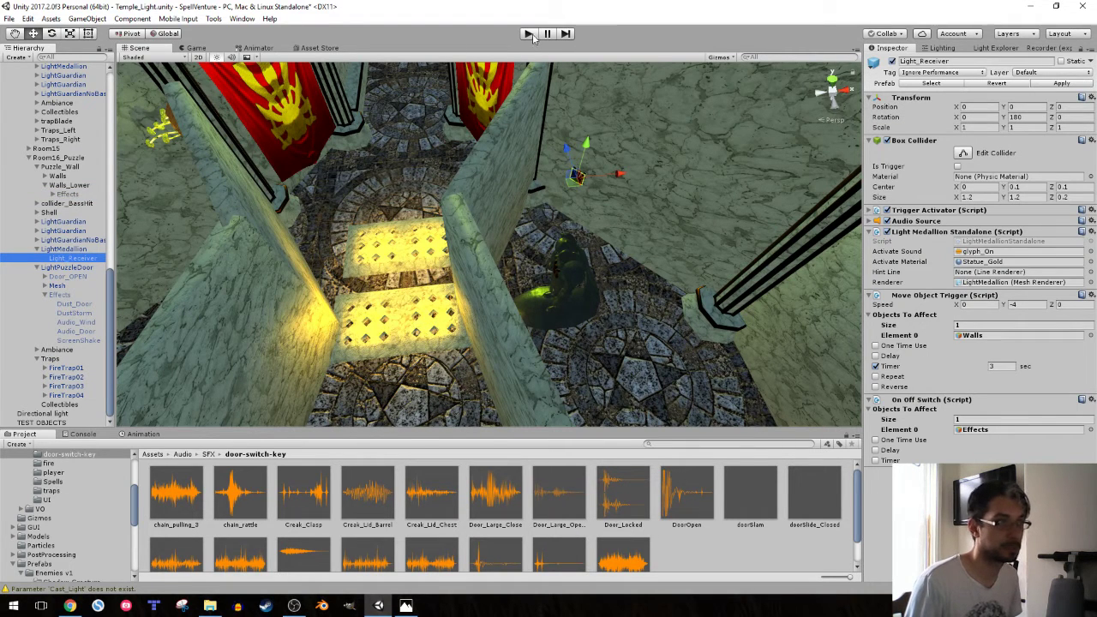
pyautogui.click(875, 460)
pyautogui.write('4')
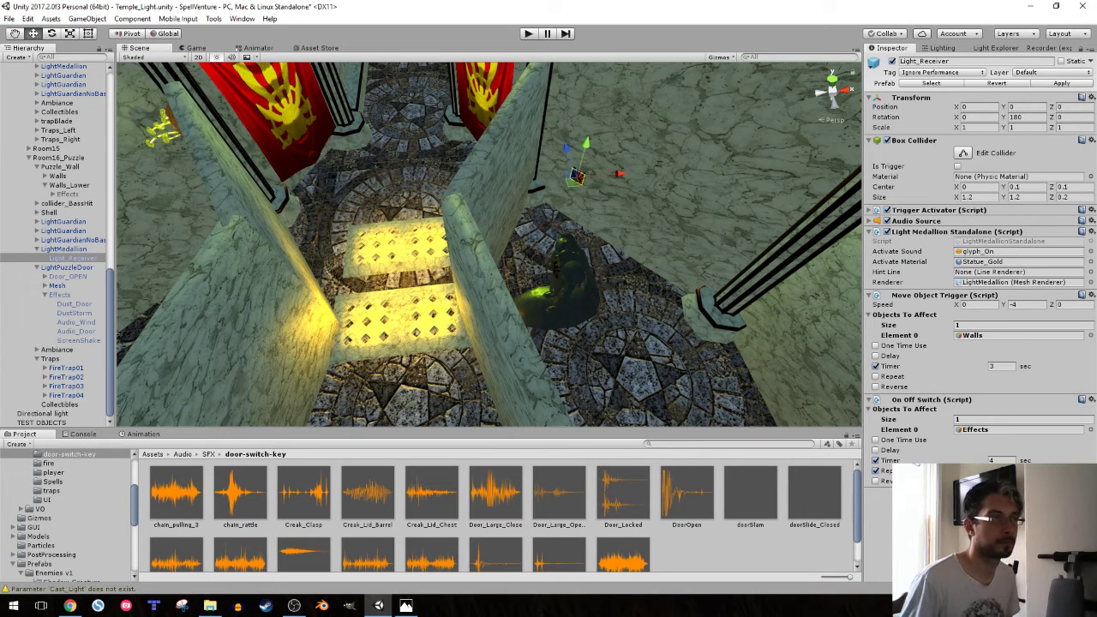
pyautogui.click(527, 33)
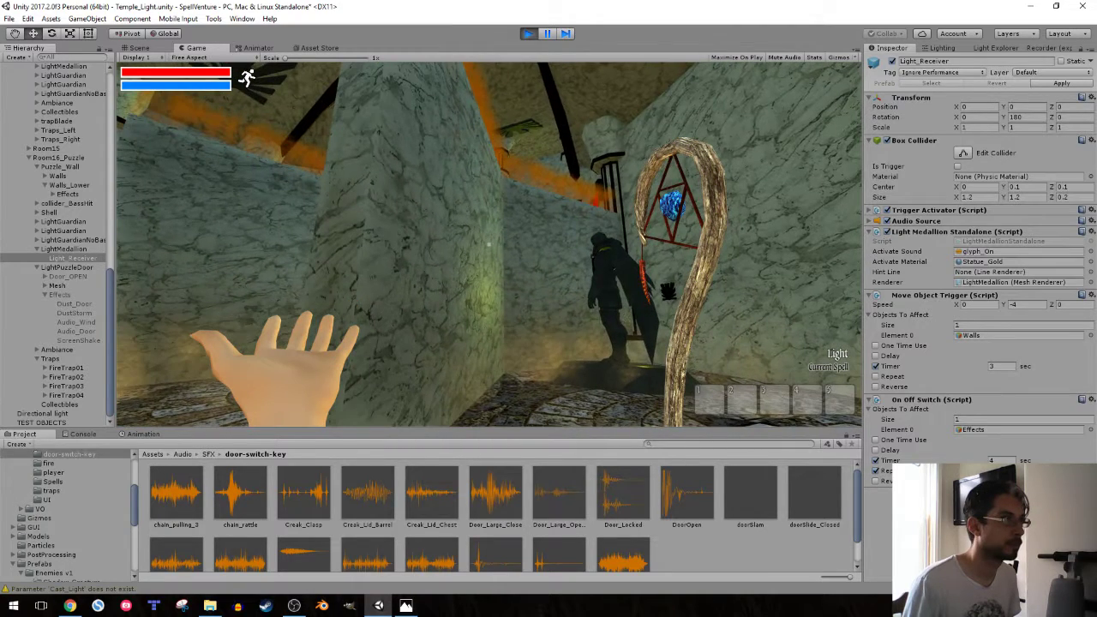
# - Stop play mode, move Effects under Walls, delete Walls_Lower, and start the game again
pyautogui.hotkey('ctrl', 'p')
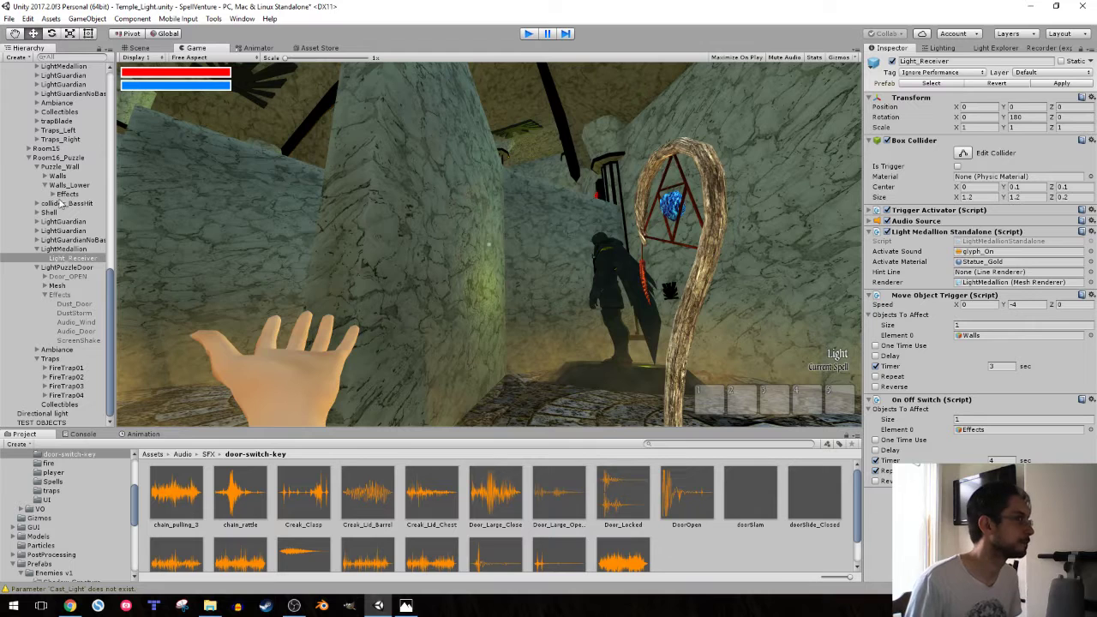
pyautogui.click(53, 195)
pyautogui.moveTo(66, 195); pyautogui.dragTo(58, 176)
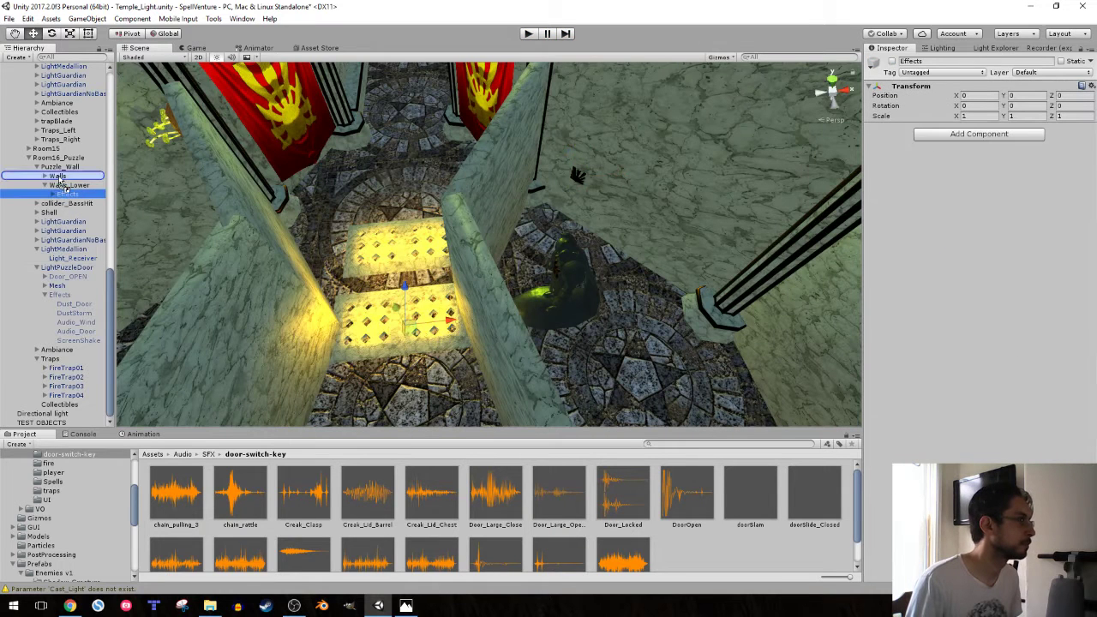
pyautogui.click(71, 232)
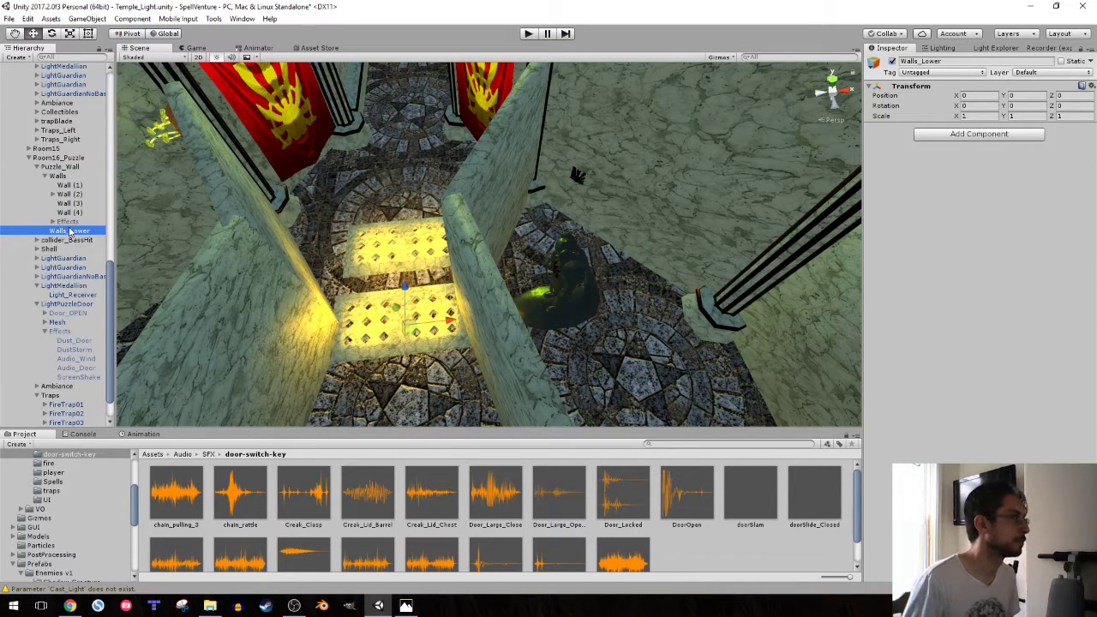
pyautogui.press('Delete')
pyautogui.hotkey('ctrl', 'p')
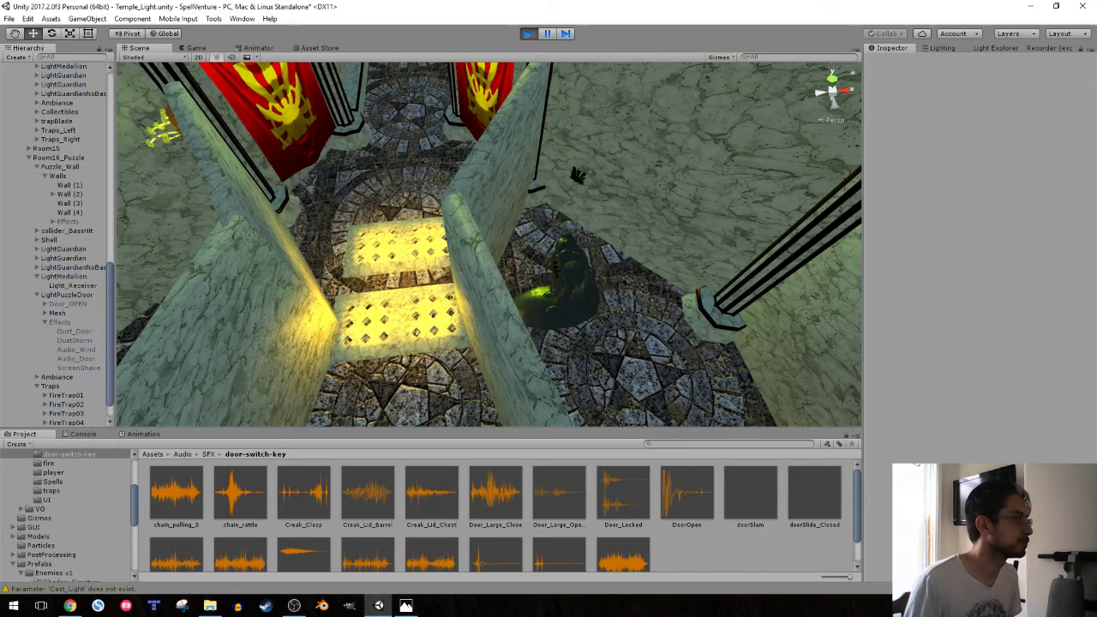
# - Walk through Room16 toward the golden-emblem doorway, fire a light beam at the figure, then stop playing
pyautogui.press('w')
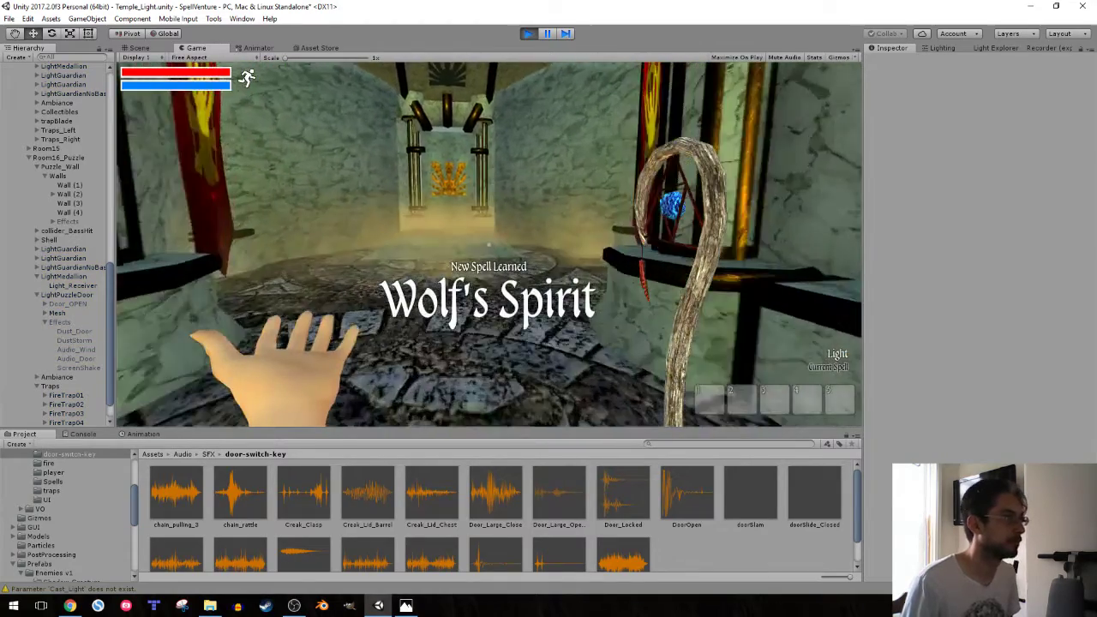
pyautogui.press('w')
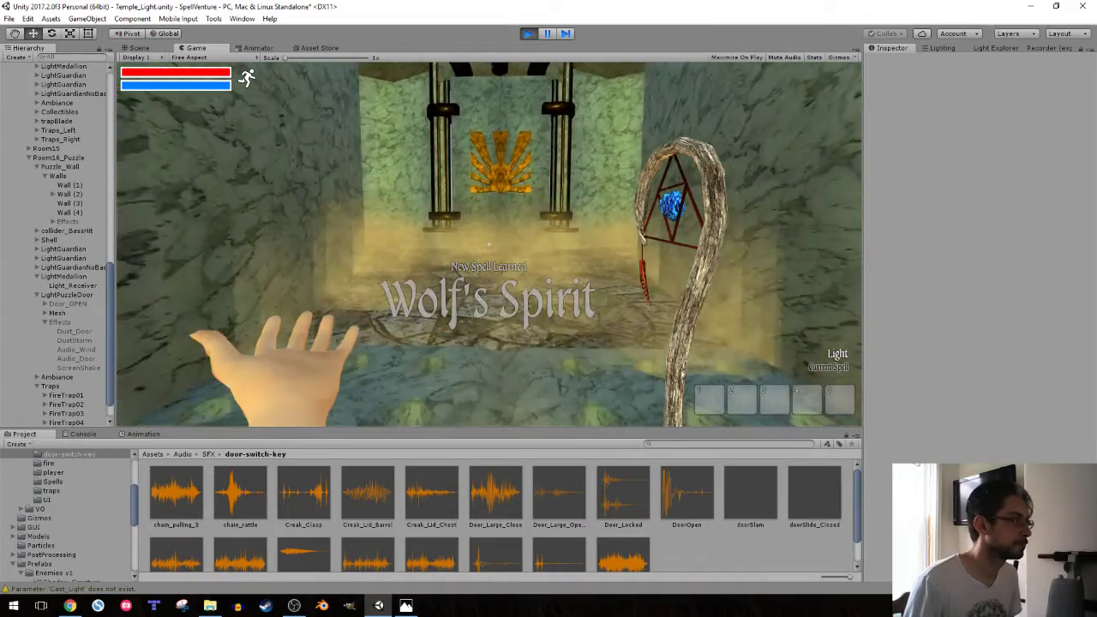
pyautogui.press('w')
pyautogui.press('w')
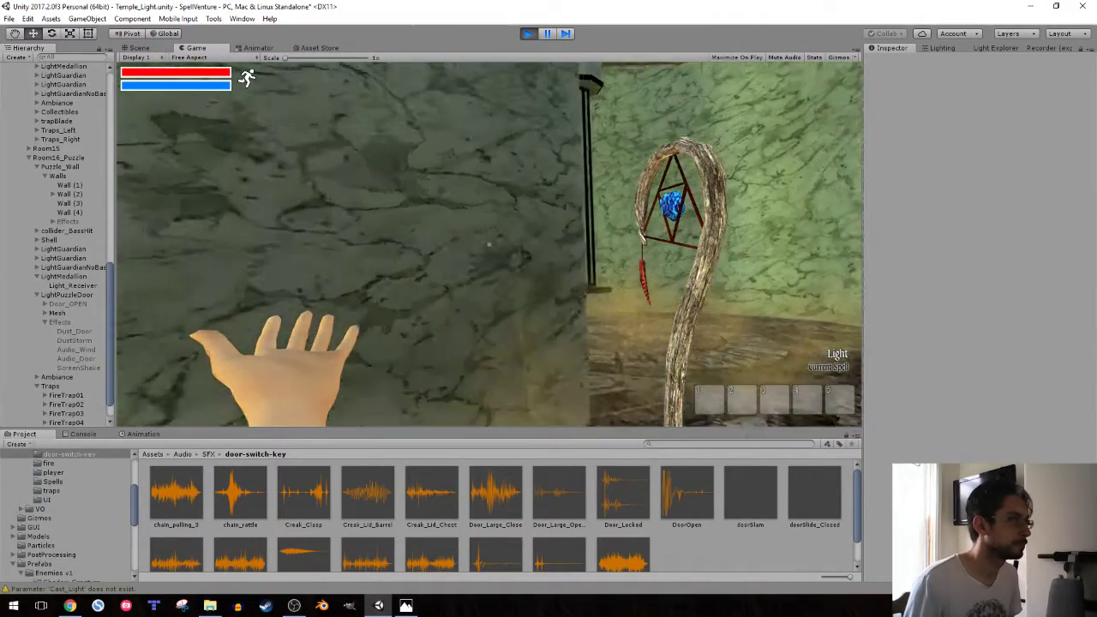
pyautogui.press('w')
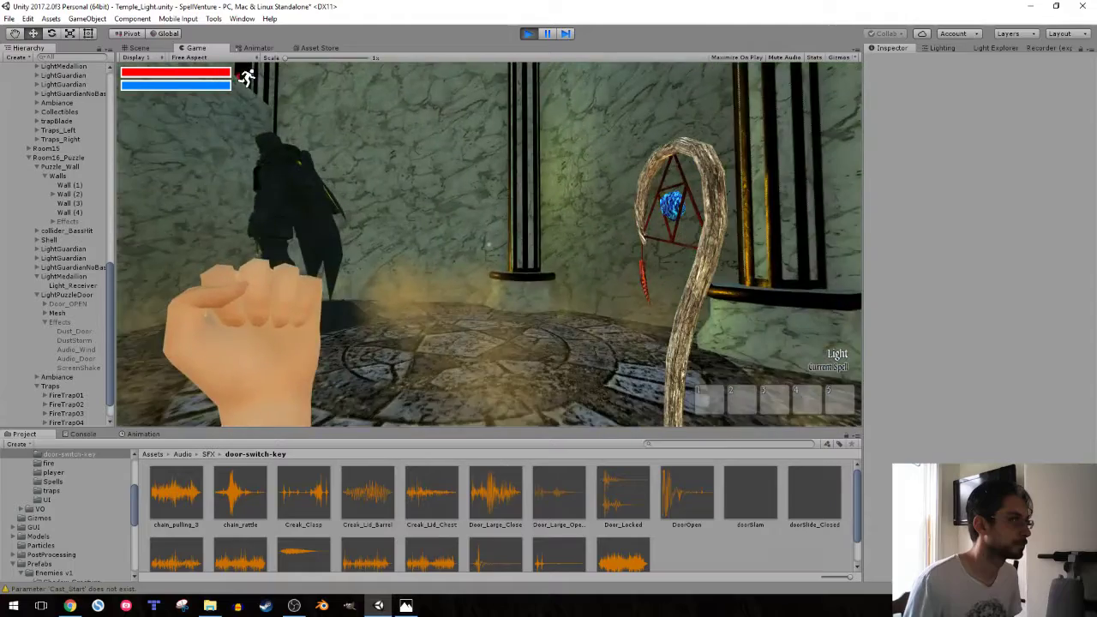
pyautogui.press('w')
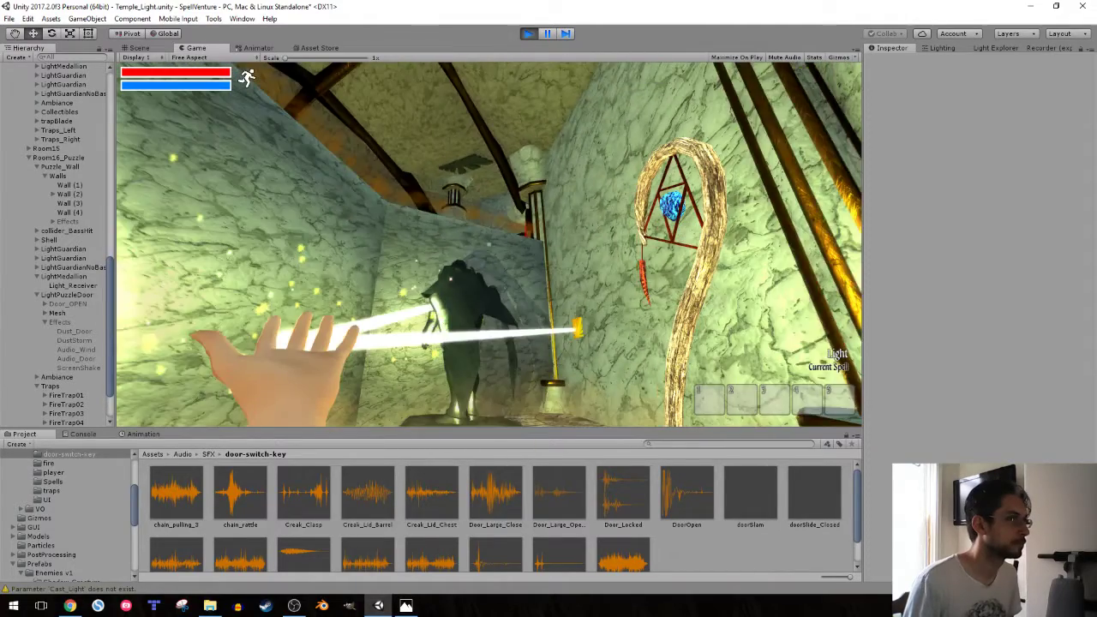
pyautogui.press('w')
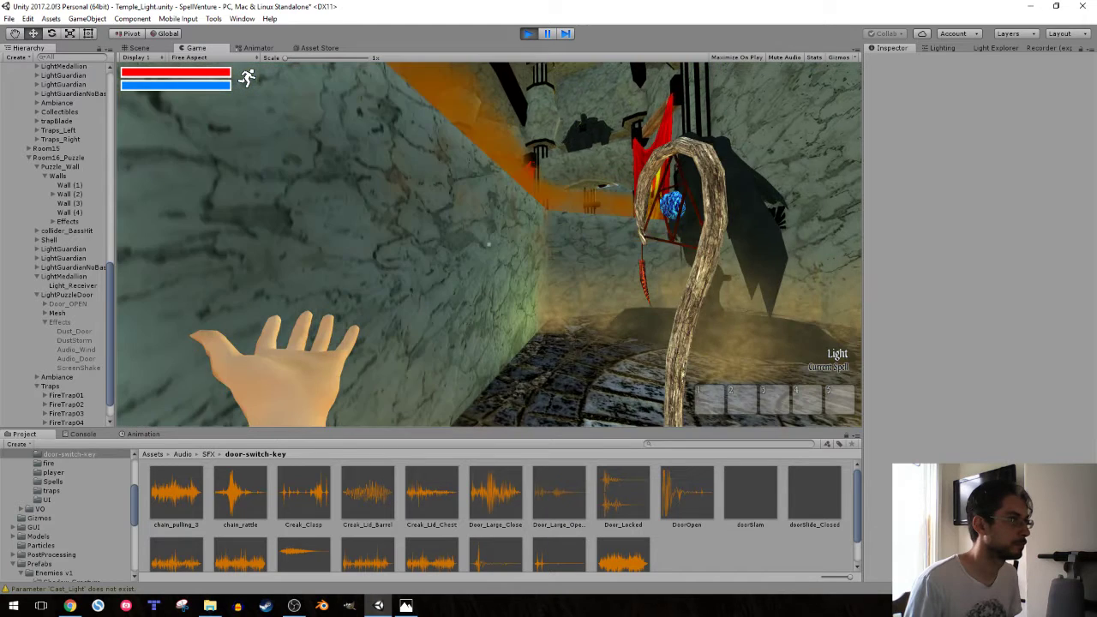
pyautogui.click(527, 34)
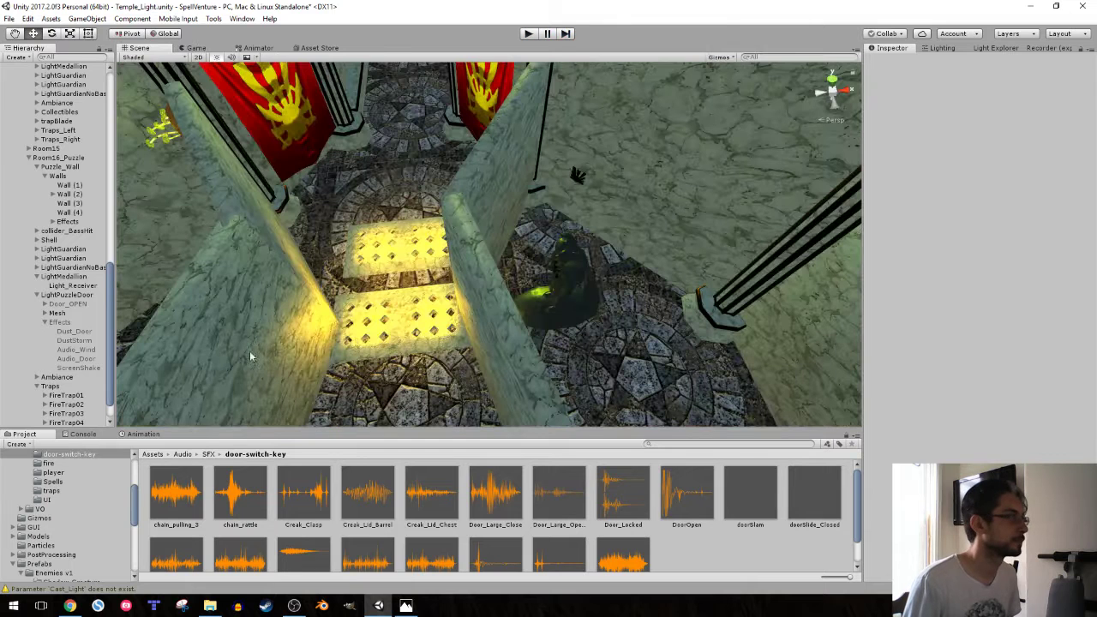
# - Select the four Particles_Dust effects under Walls and lower them to Y 13.46
pyautogui.click(69, 225)
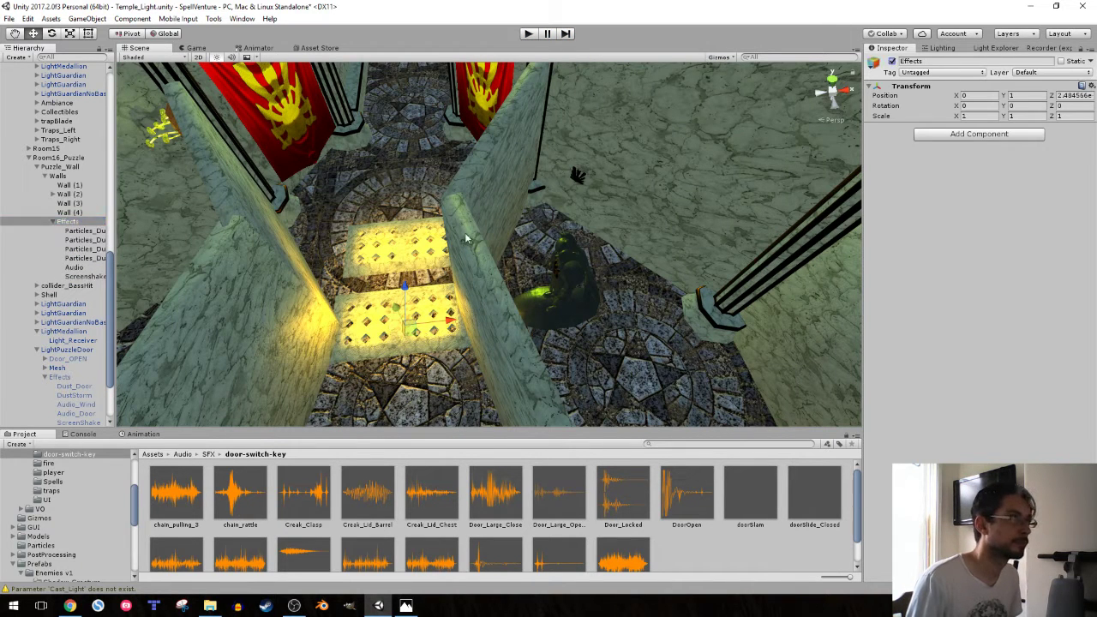
pyautogui.moveTo(454, 198)
pyautogui.keyDown('alt'); pyautogui.mouseDown()
pyautogui.moveTo(429, 135)
pyautogui.moveTo(168, 211)
pyautogui.mouseUp(); pyautogui.keyUp('alt')
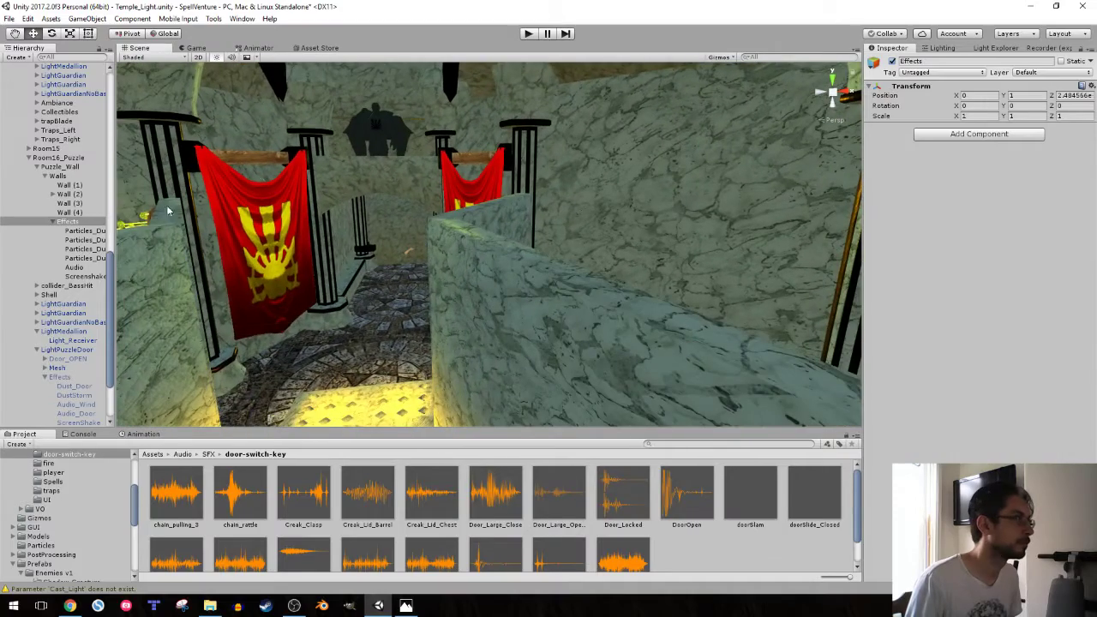
pyautogui.doubleClick(99, 232)
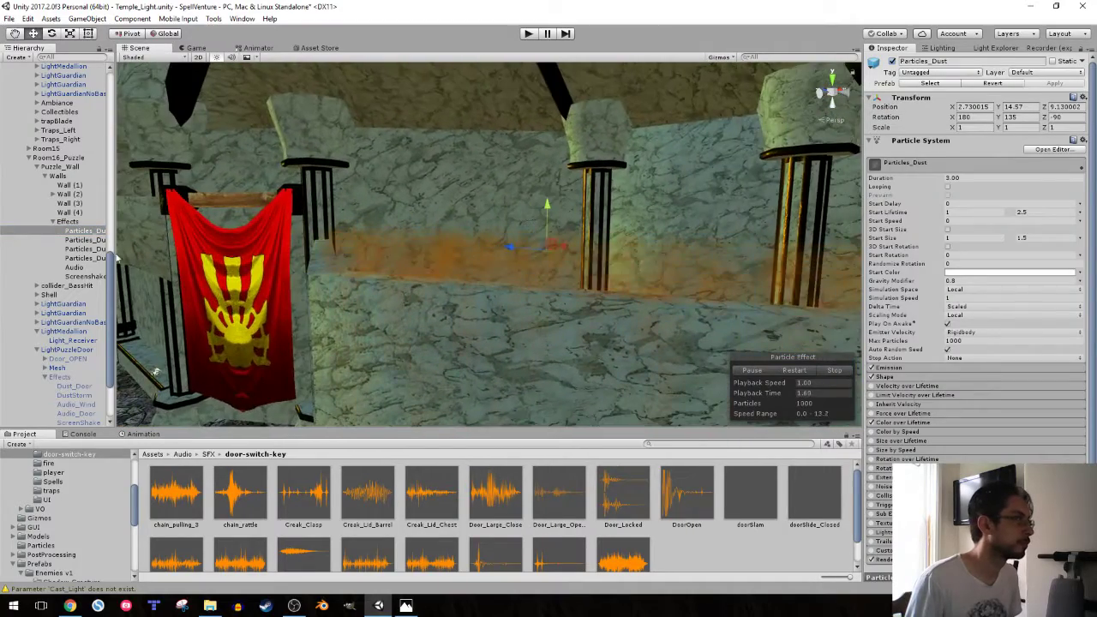
pyautogui.keyDown('shift'); pyautogui.click(96, 258); pyautogui.keyUp('shift')
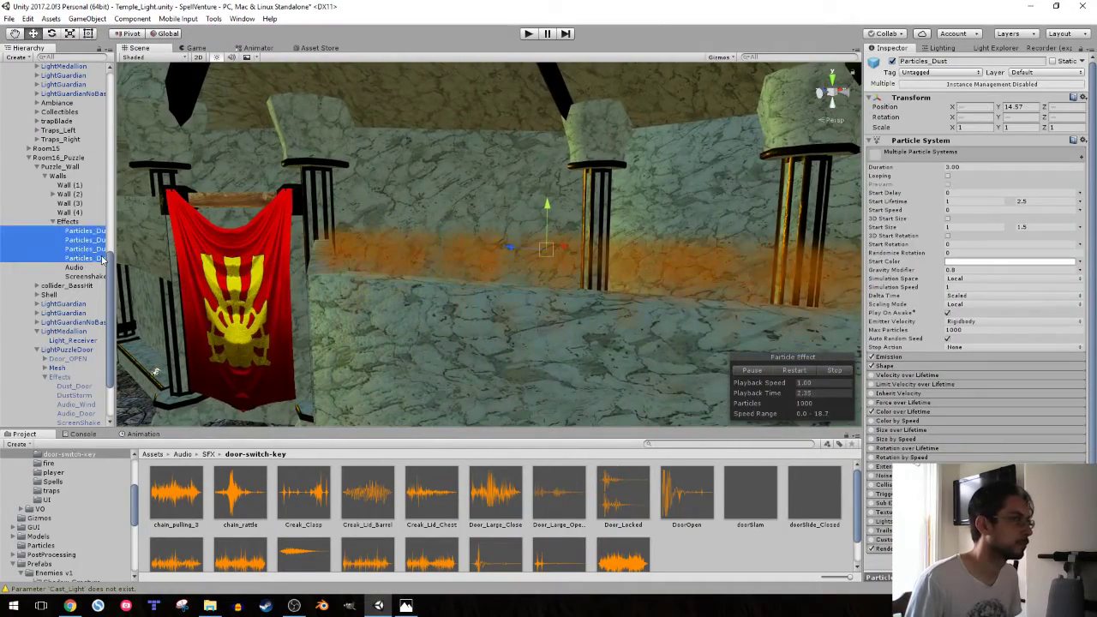
pyautogui.click(882, 366)
pyautogui.moveTo(445, 240)
pyautogui.keyDown('alt'); pyautogui.mouseDown()
pyautogui.moveTo(213, 230)
pyautogui.moveTo(489, 110)
pyautogui.mouseUp(); pyautogui.keyUp('alt')
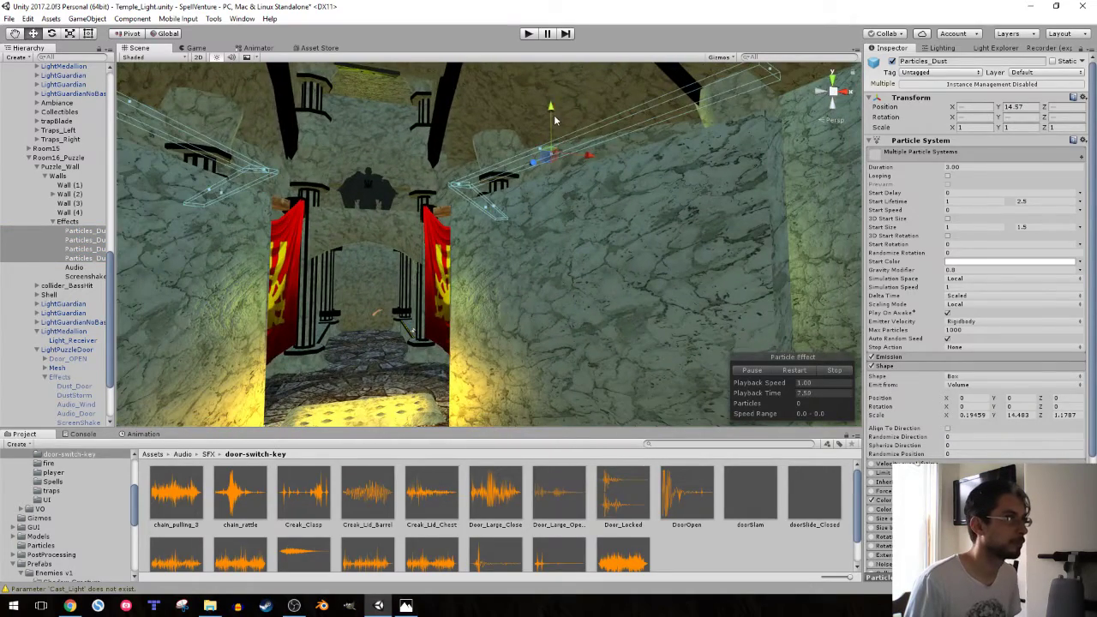
pyautogui.moveTo(554, 120)
pyautogui.mouseDown()
pyautogui.moveTo(556, 138)
pyautogui.moveTo(495, 221)
pyautogui.moveTo(511, 188)
pyautogui.mouseUp()
# - Replace the dust particles' ParticleDuststorm material with SandB
pyautogui.scroll(-5, 977, 343)
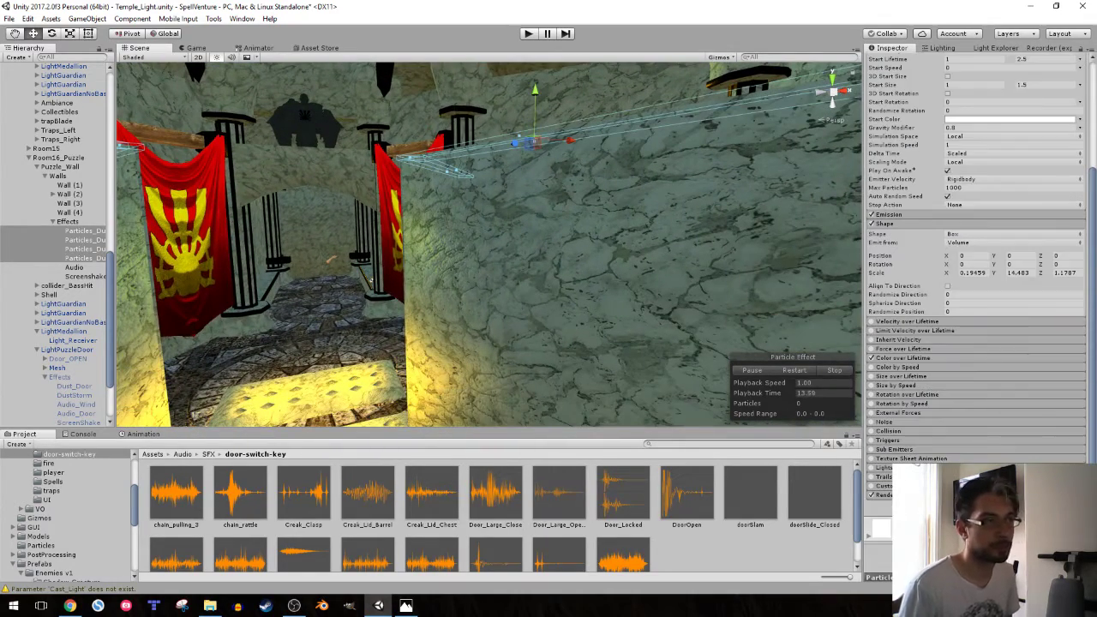
pyautogui.scroll(-3, 977, 257)
pyautogui.click(975, 419)
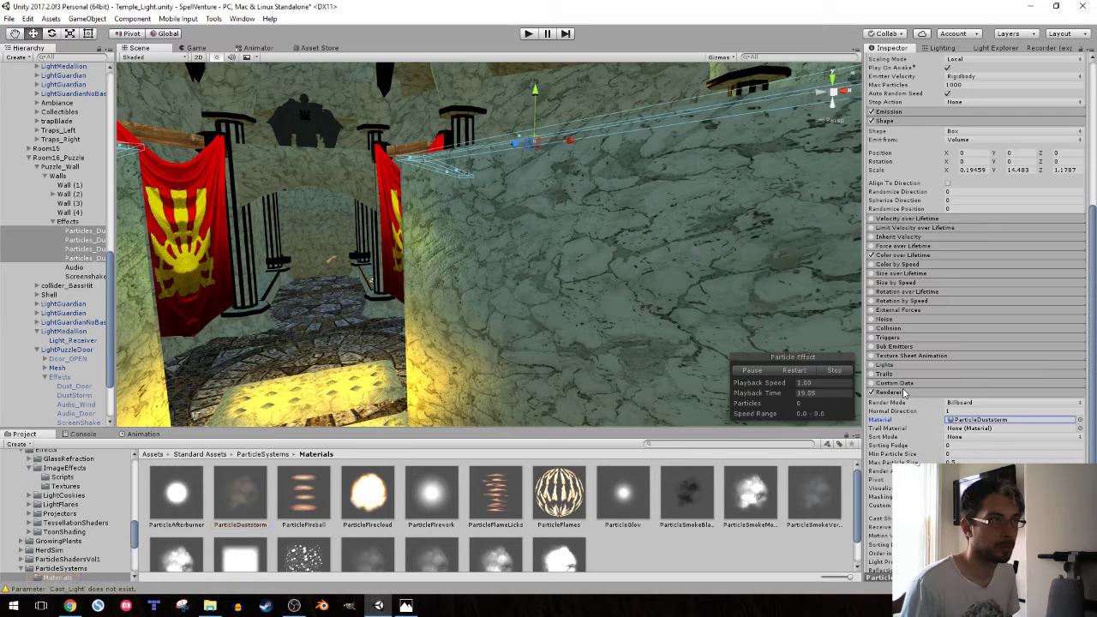
pyautogui.scroll(-3, 904, 392)
pyautogui.scroll(-2, 904, 391)
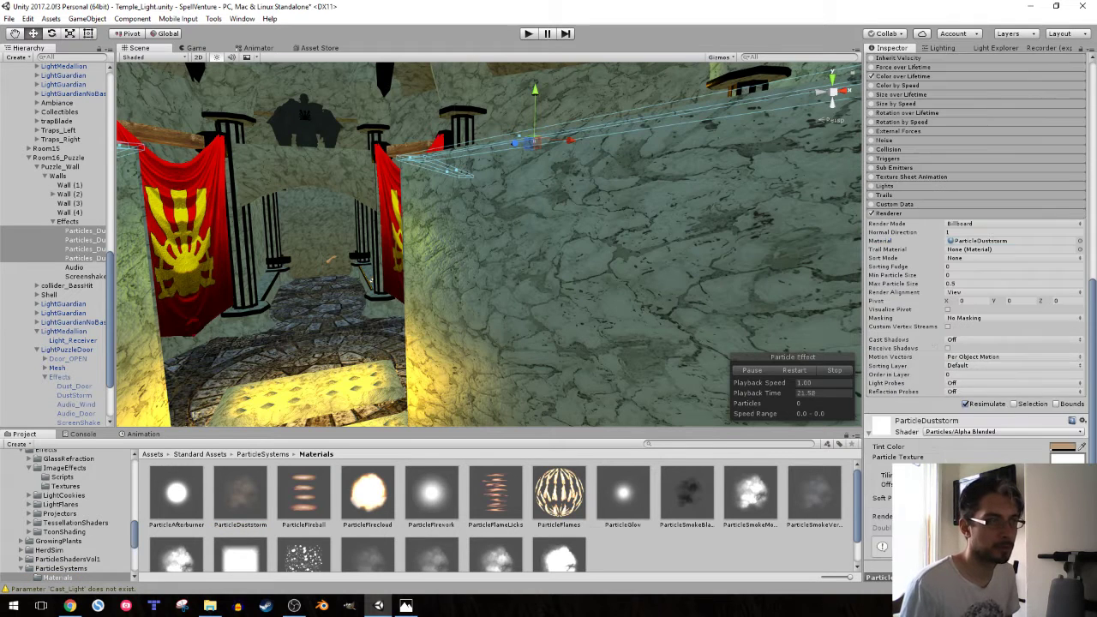
pyautogui.scroll(3, 995, 330)
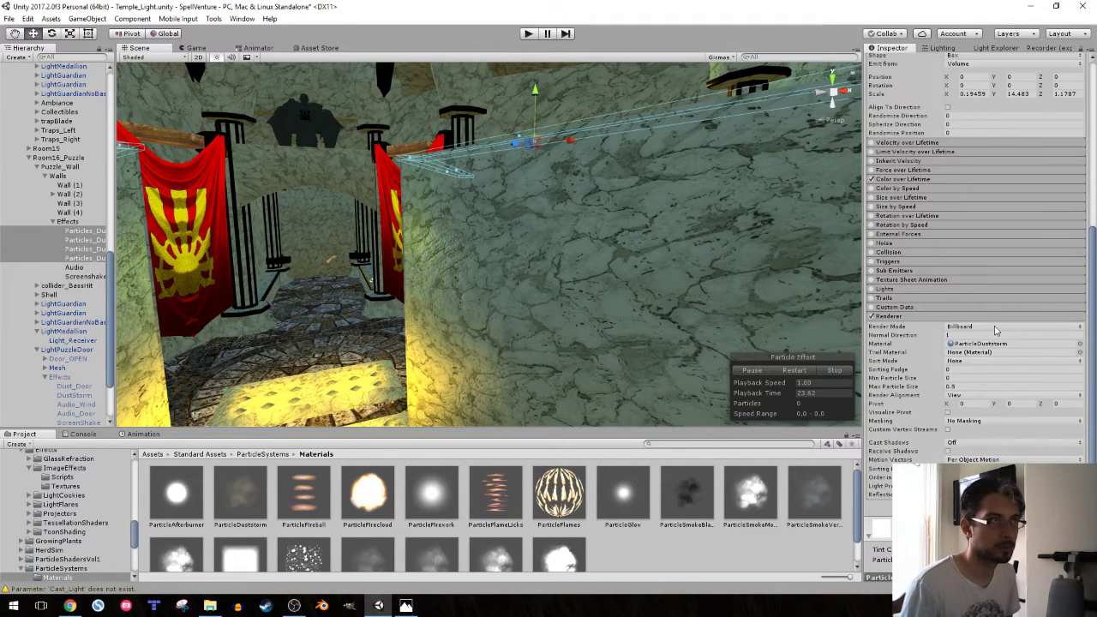
pyautogui.click(1078, 343)
pyautogui.write('sa')
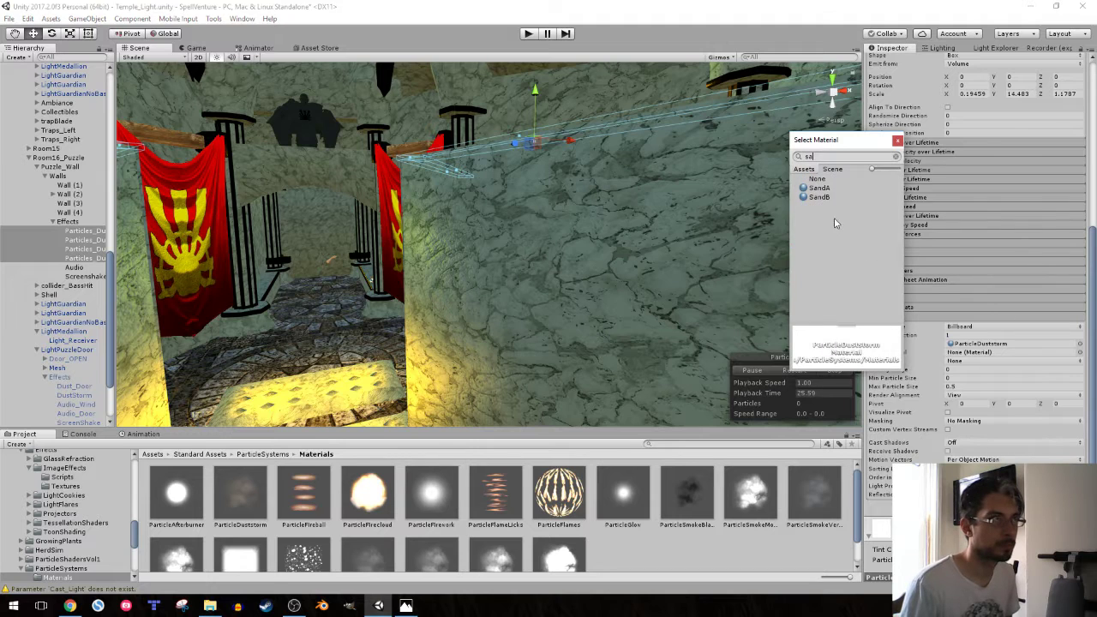
pyautogui.doubleClick(819, 197)
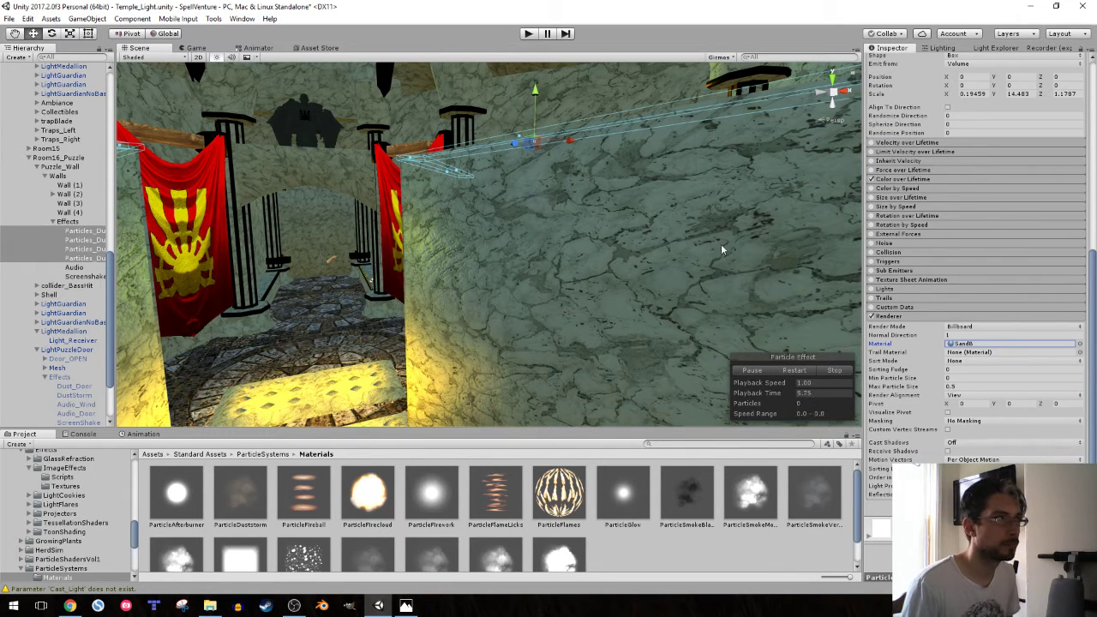
# - Deactivate the Effects parent object and start the game
pyautogui.click(72, 222)
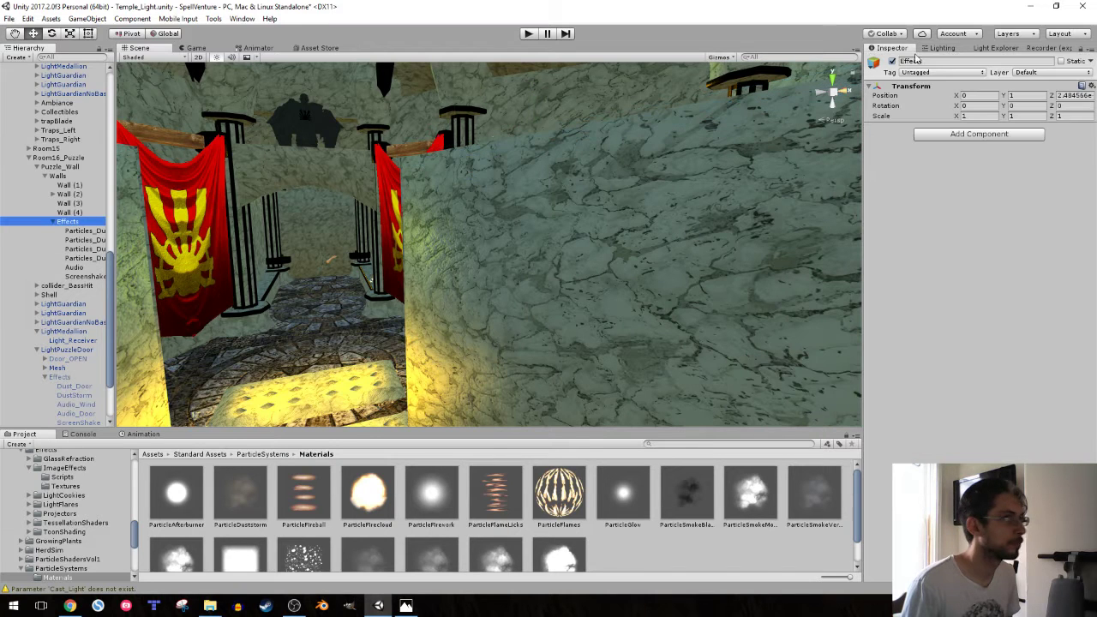
pyautogui.click(891, 61)
pyautogui.hotkey('ctrl', 'p')
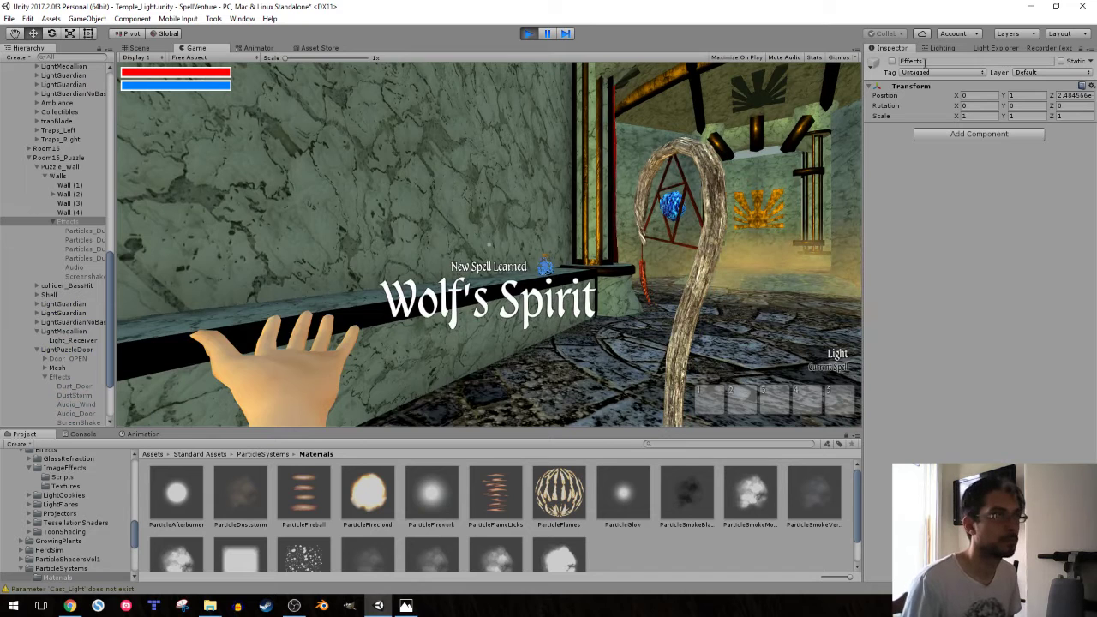
# - Set the scene's environment lighting intensity multiplier to 0.5
pyautogui.click(940, 48)
pyautogui.doubleClick(1064, 134)
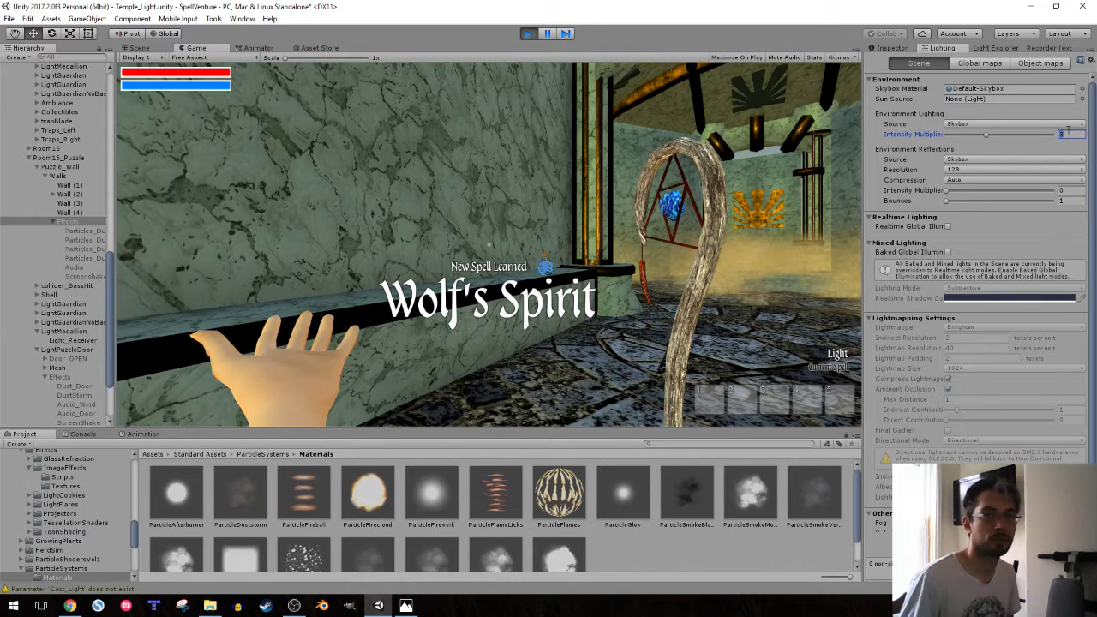
pyautogui.write('0.5')
pyautogui.click(476, 231)
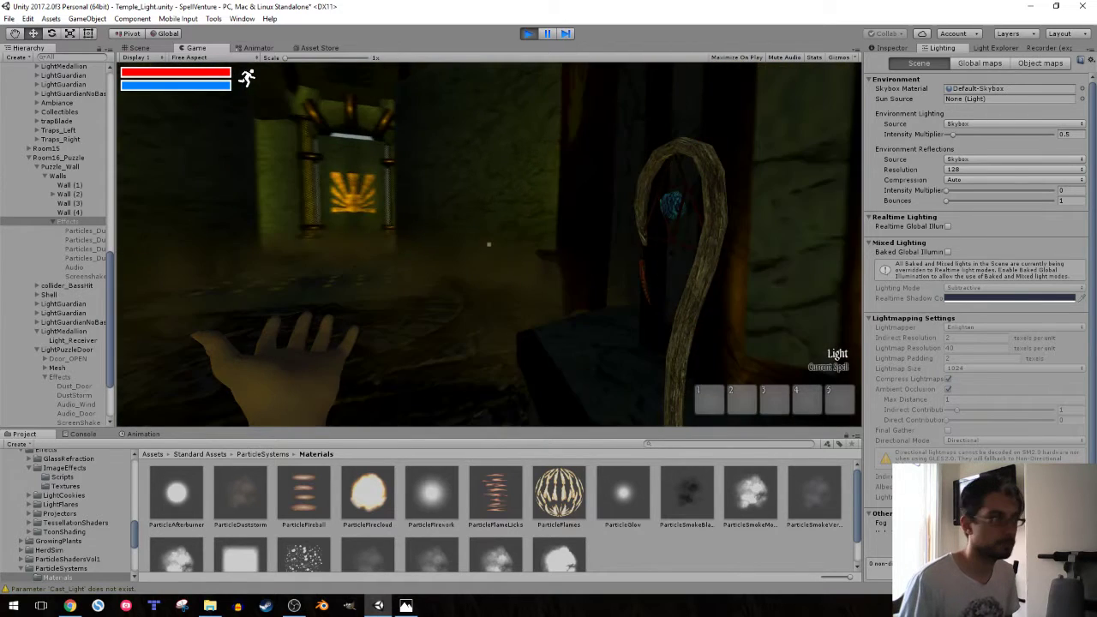
# - Walk to the golden cage, cast the light spell, then stop and return to the Scene view
pyautogui.press('w')
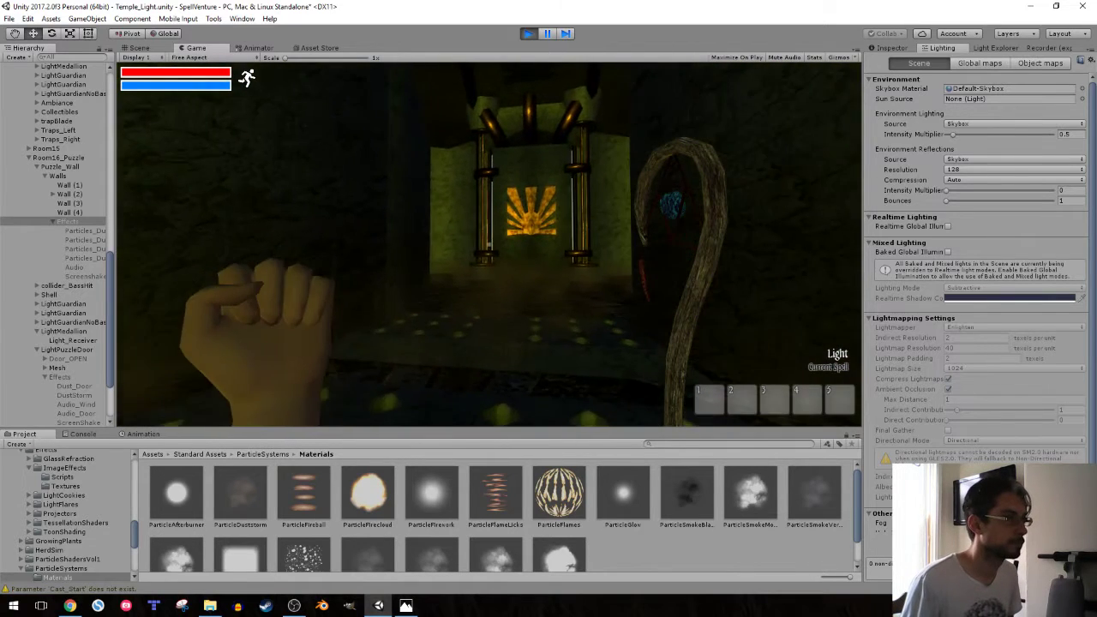
pyautogui.press('w')
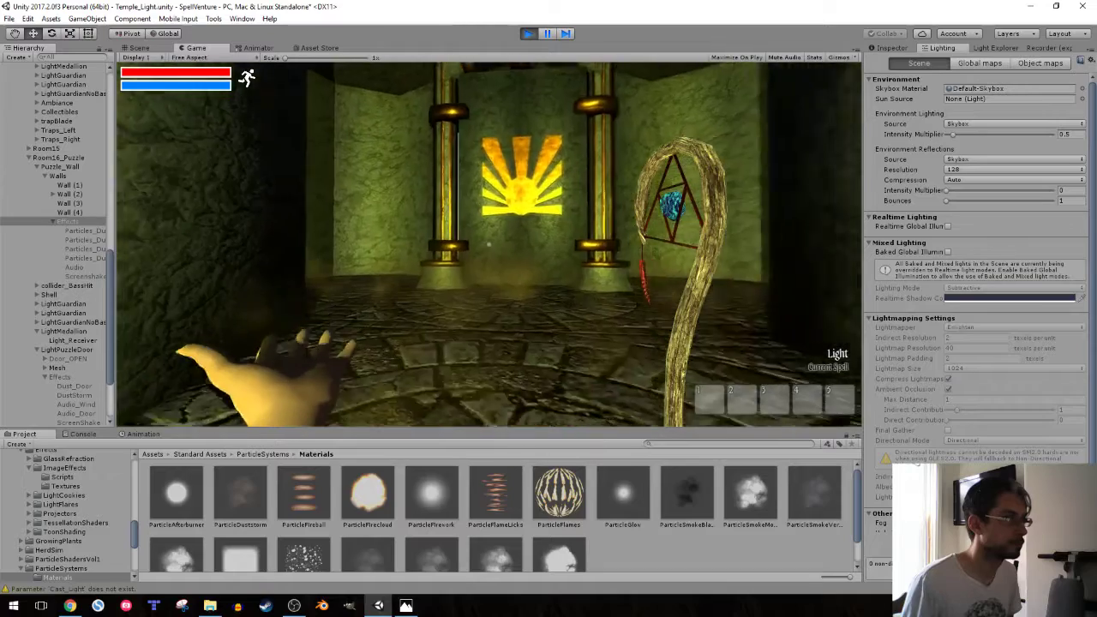
pyautogui.press('w')
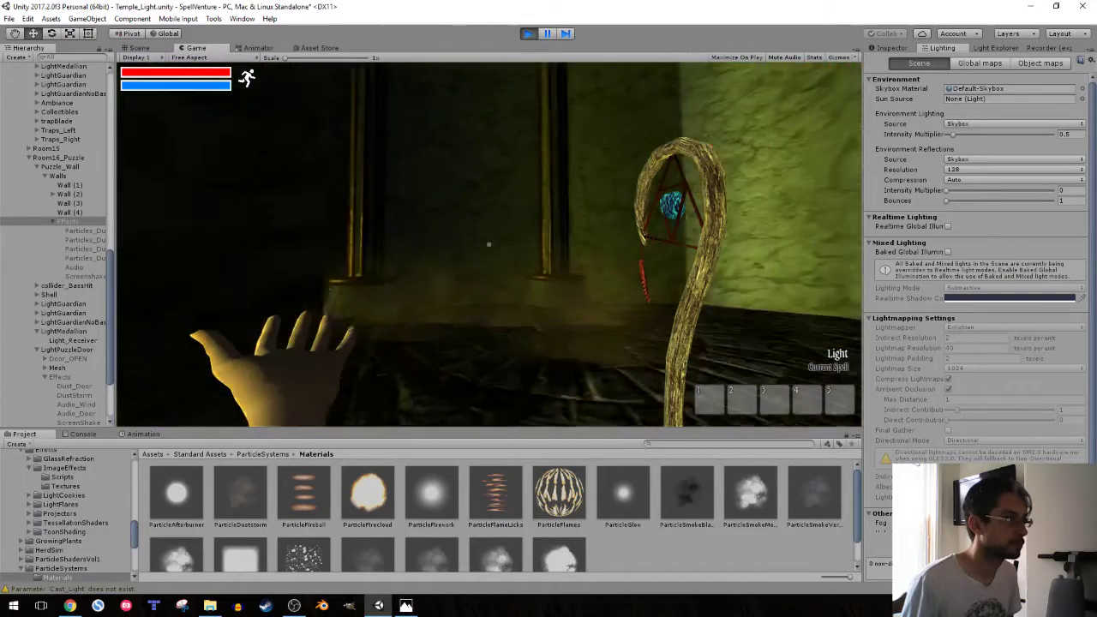
pyautogui.press('w')
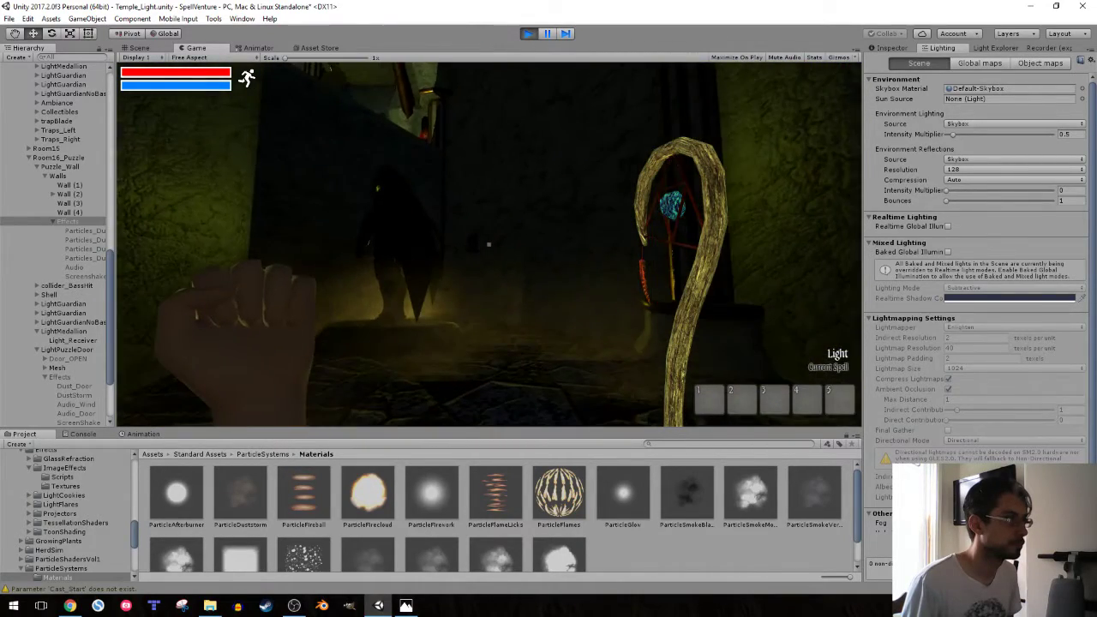
pyautogui.press('w')
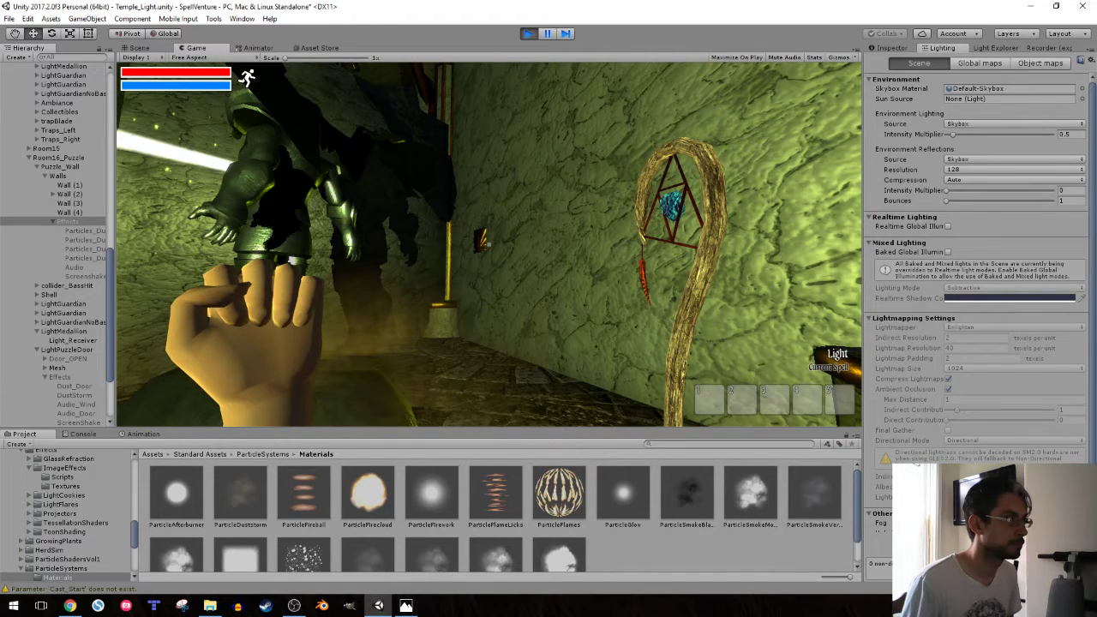
pyautogui.click(488, 244)
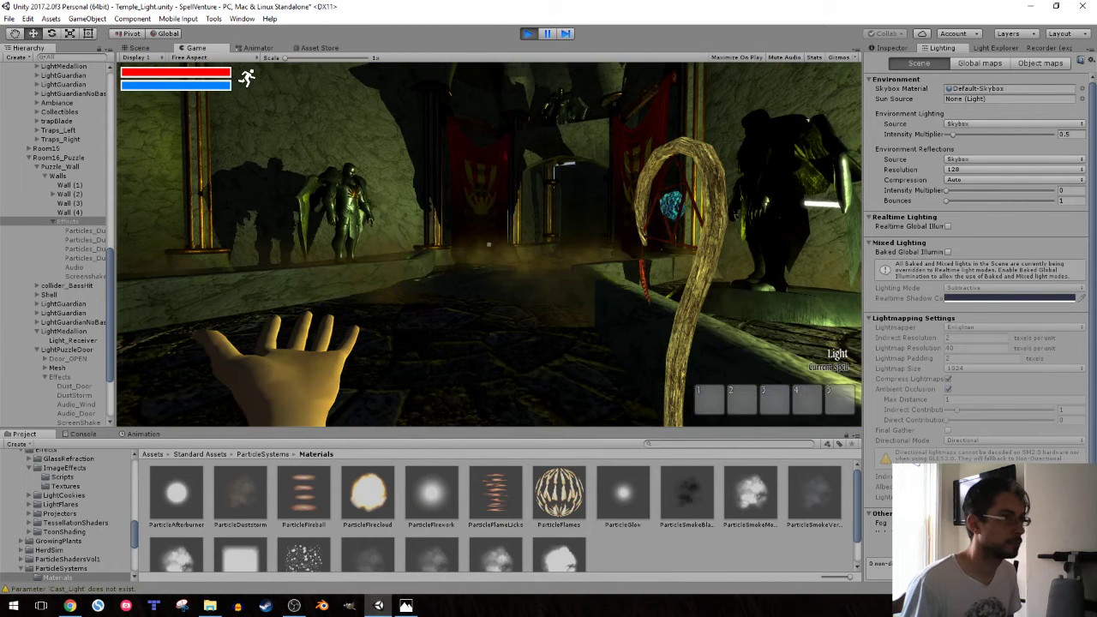
pyautogui.click(488, 245)
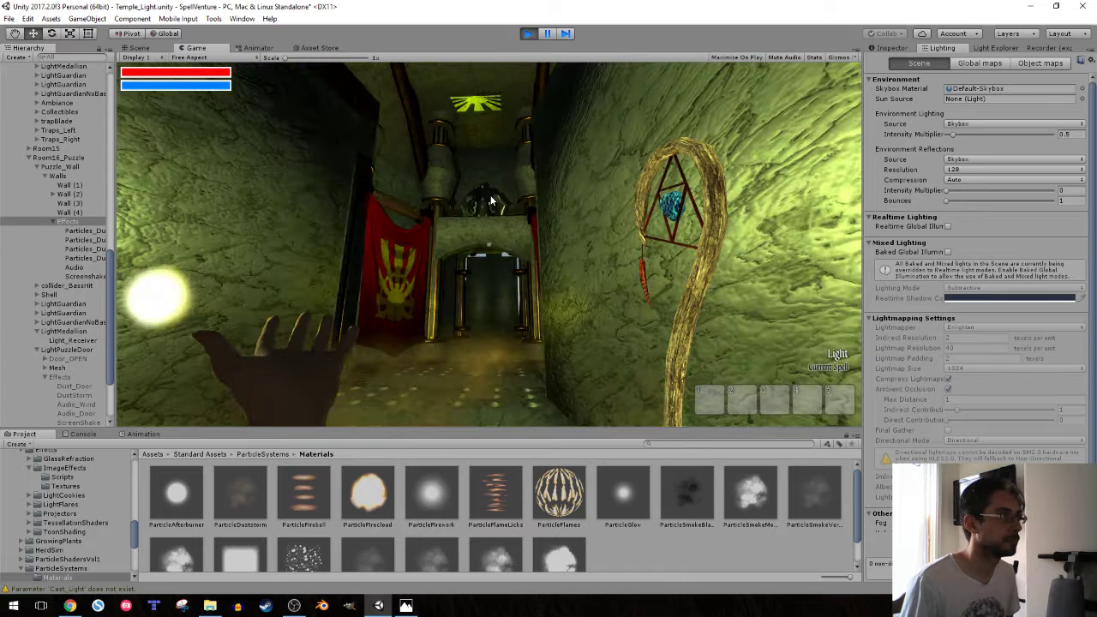
pyautogui.click(527, 35)
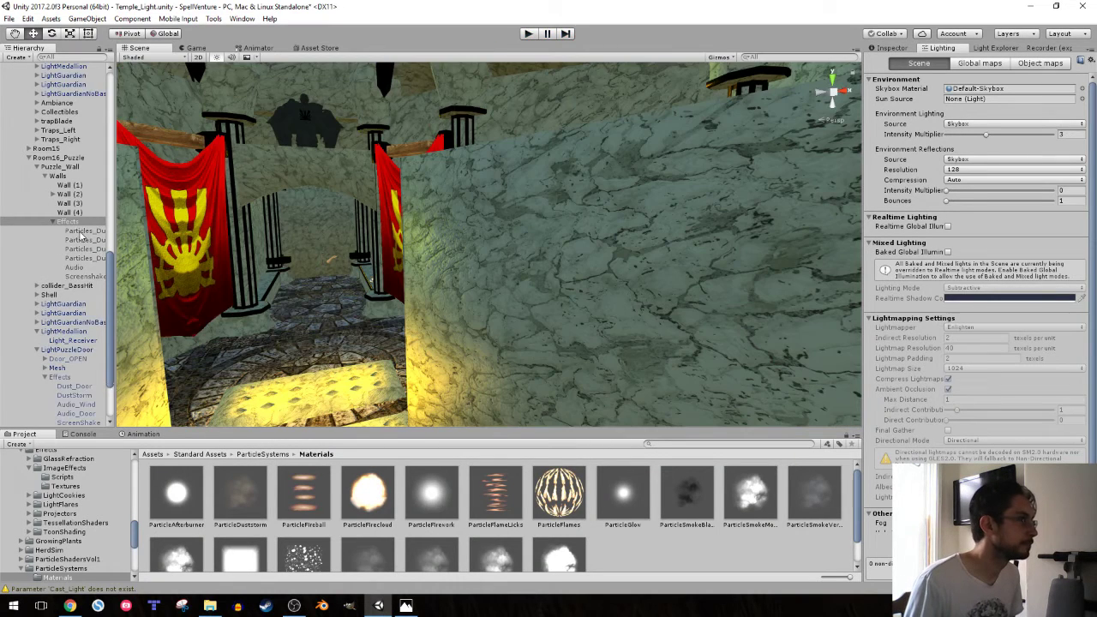
pyautogui.click(82, 232)
# - Set the four Particles_Dust systems' Start Size range to 2 and 3
pyautogui.keyDown('shift'); pyautogui.click(84, 258); pyautogui.keyUp('shift')
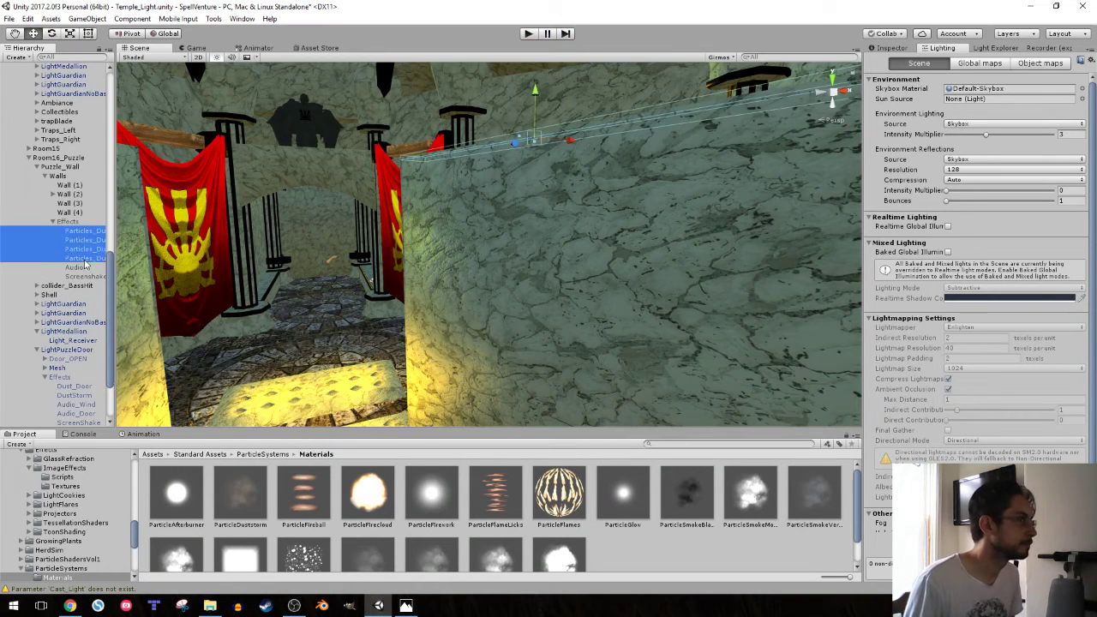
pyautogui.click(889, 48)
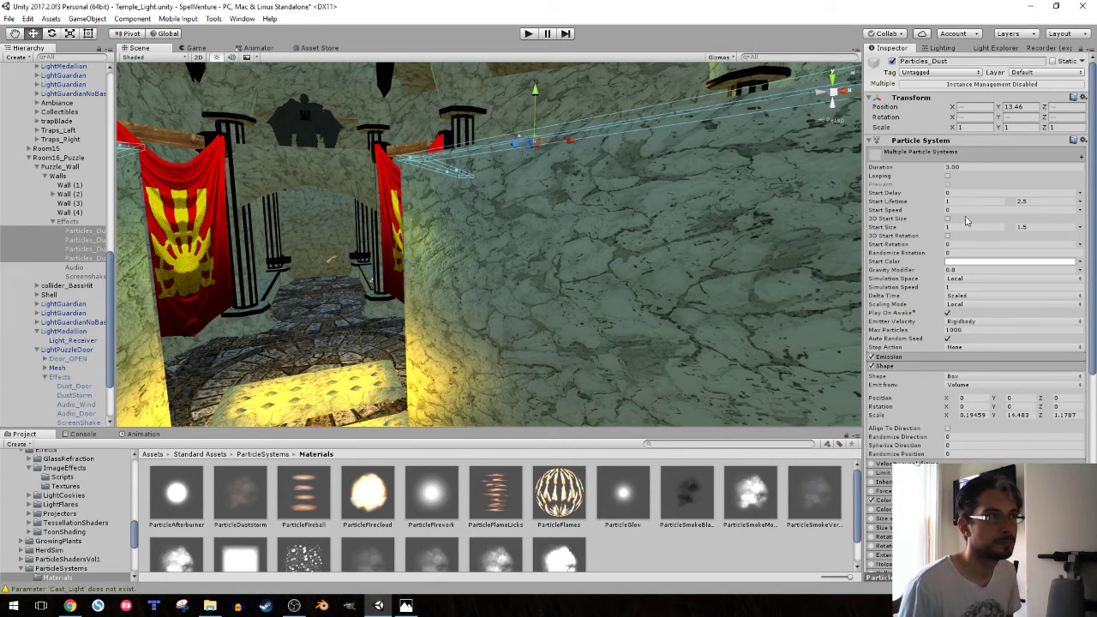
pyautogui.write('2')
pyautogui.press('Tab')
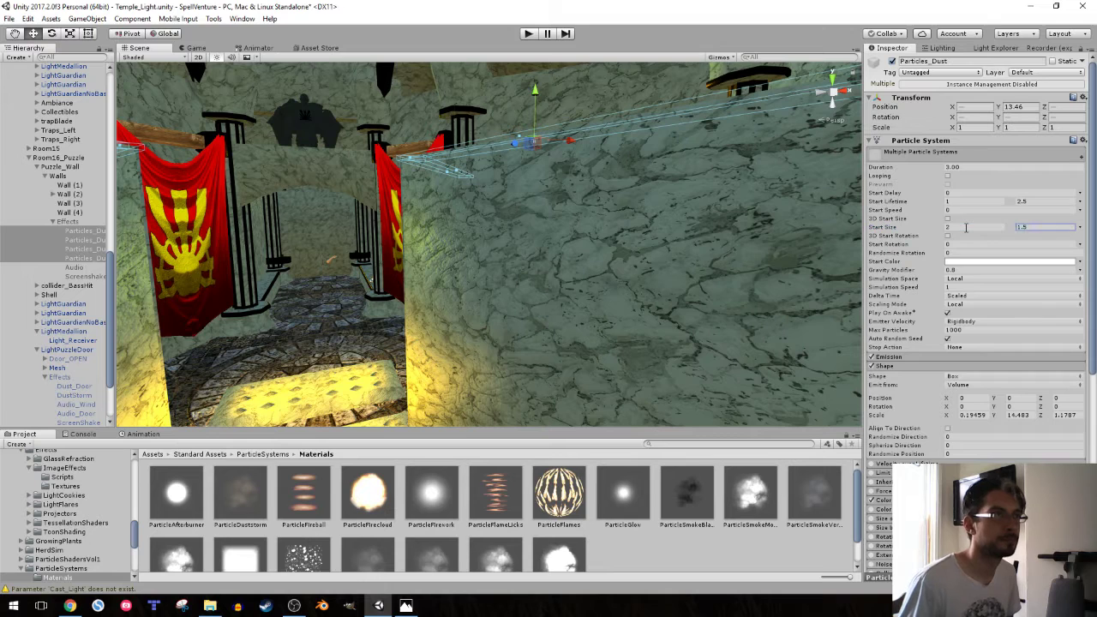
pyautogui.write('3')
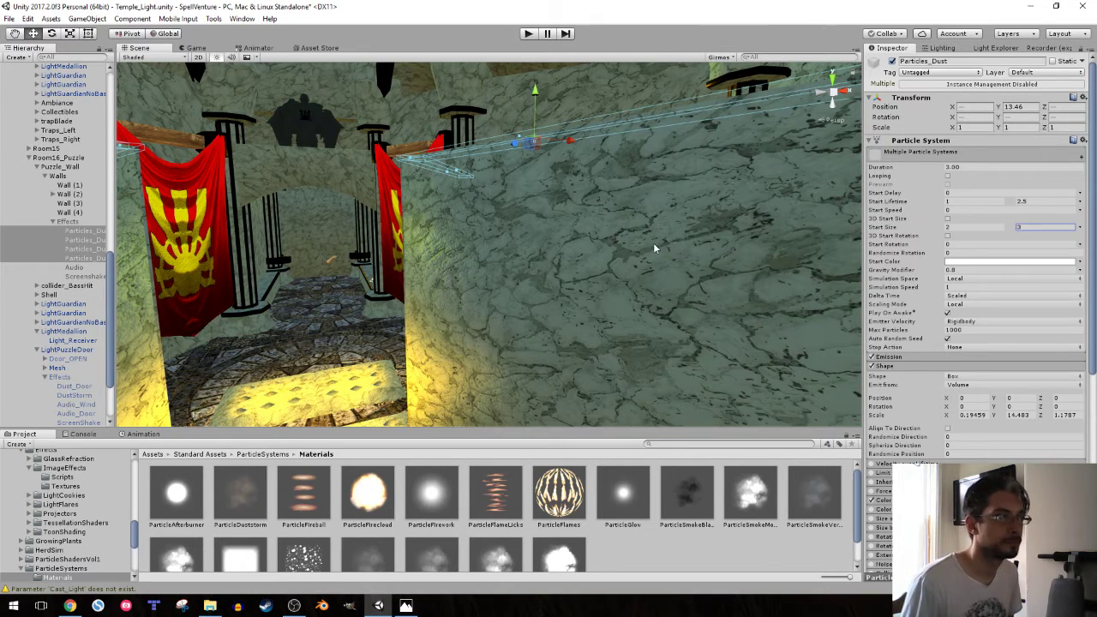
# - Collapse the Traps, LightPuzzleDoor and Room16 Effects groups, leaving Room16's Effects selected
pyautogui.scroll(-3, 888, 331)
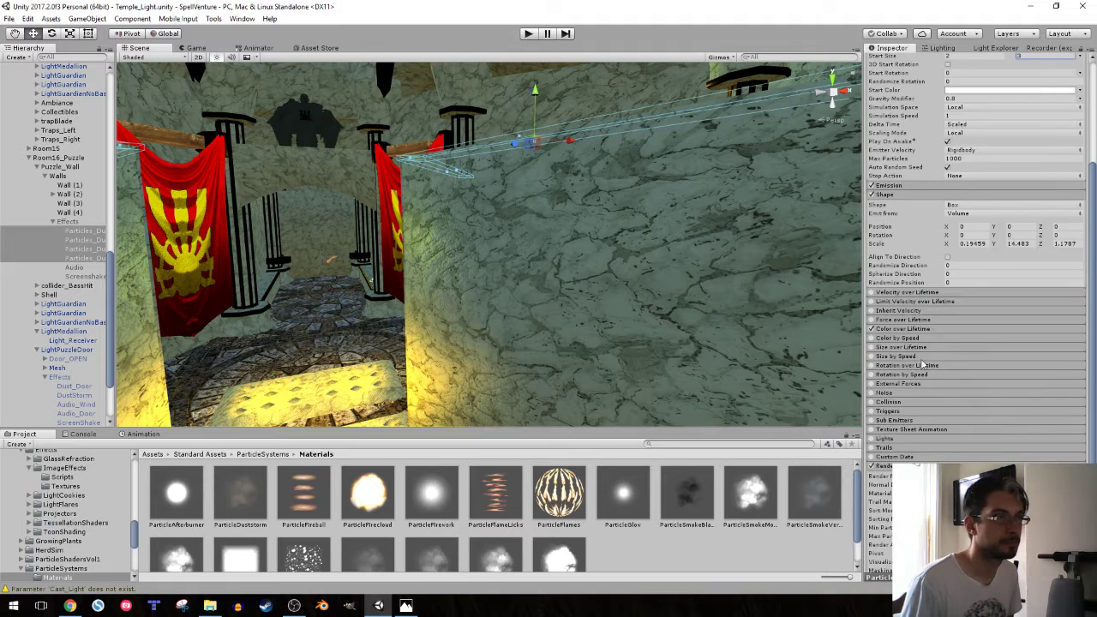
pyautogui.scroll(-3, 908, 355)
pyautogui.scroll(-4, 975, 300)
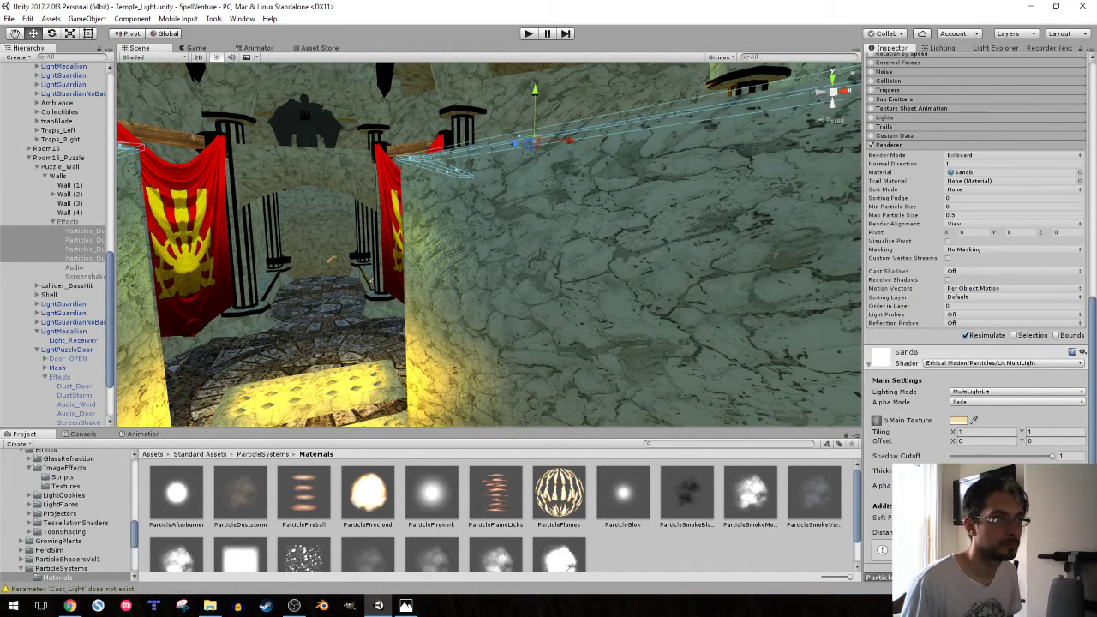
pyautogui.scroll(-3, 52, 343)
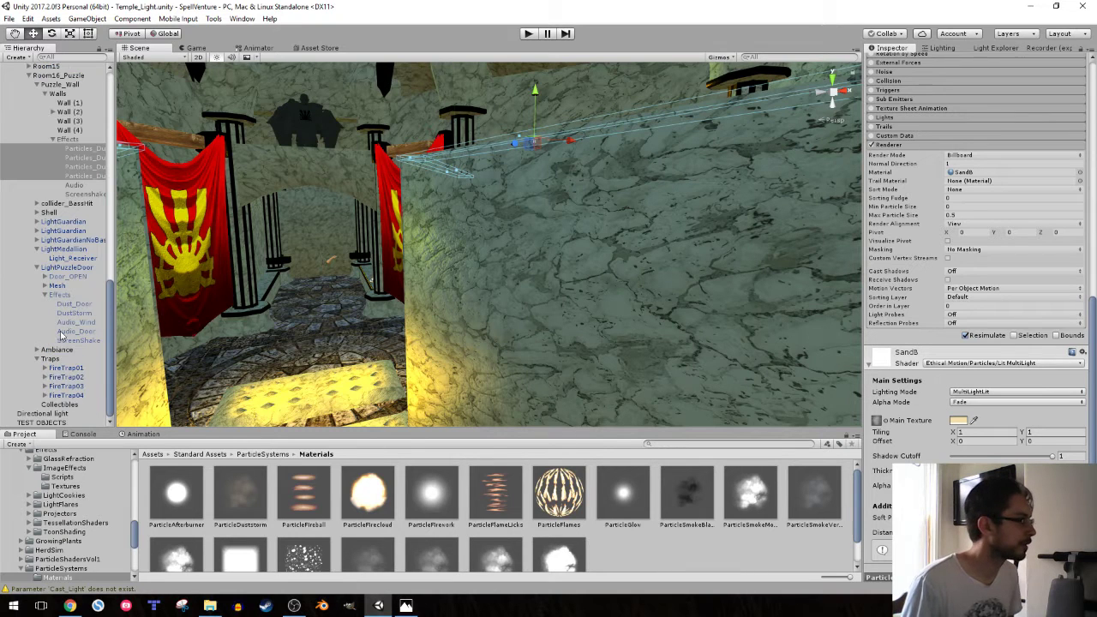
pyautogui.click(36, 359)
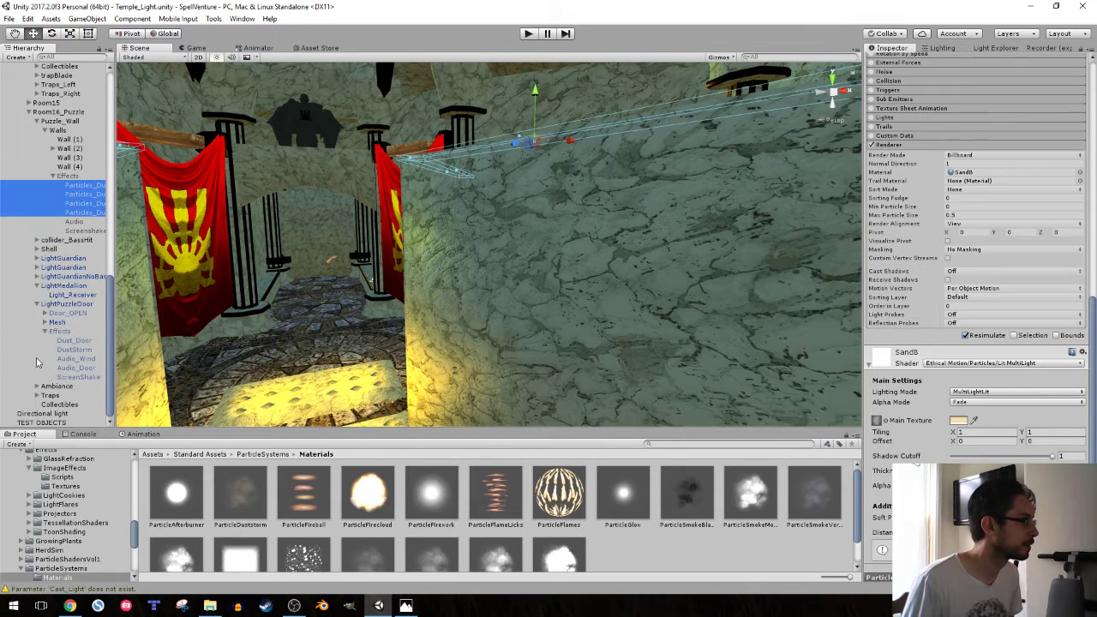
pyautogui.click(45, 333)
pyautogui.click(37, 350)
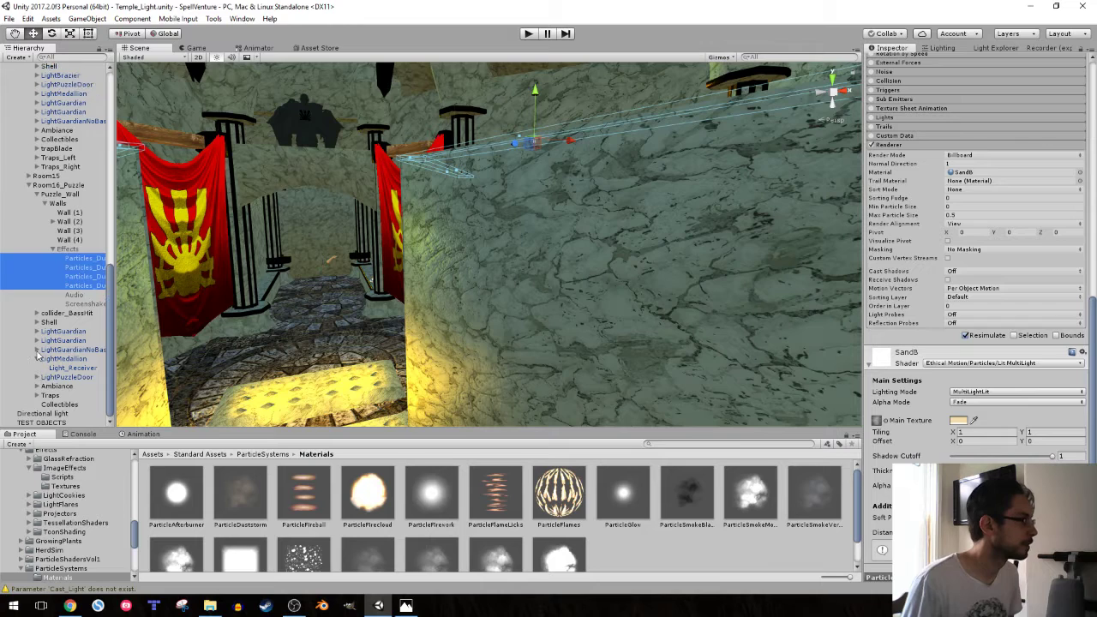
pyautogui.click(55, 249)
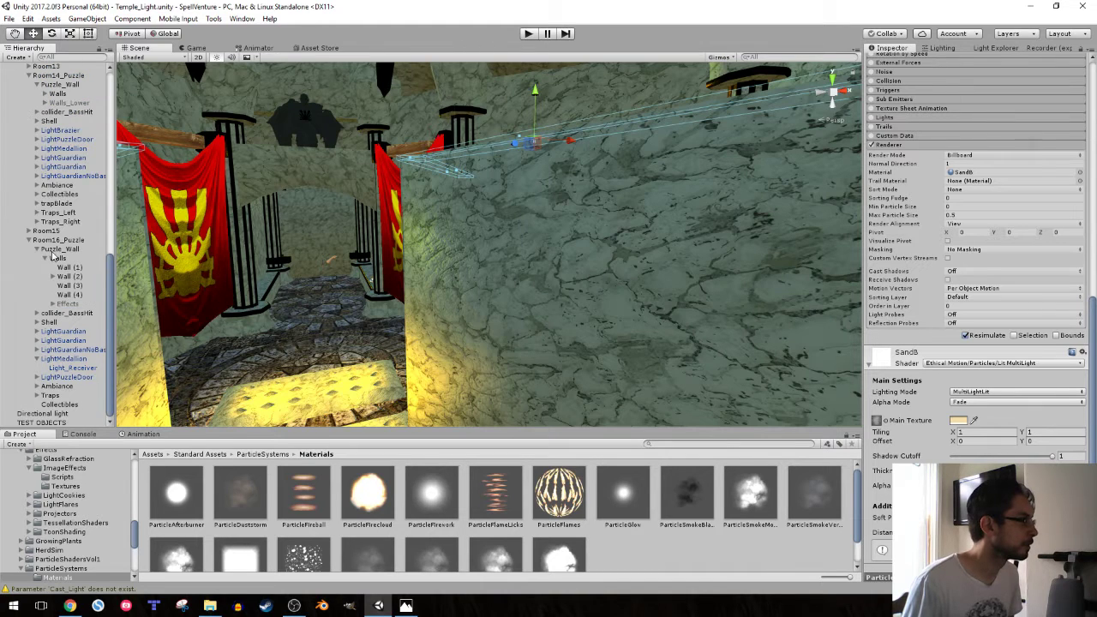
pyautogui.moveTo(257, 257)
pyautogui.mouseDown(button='right')
pyautogui.moveTo(277, 249)
pyautogui.moveTo(61, 283)
pyautogui.mouseUp(button='right')
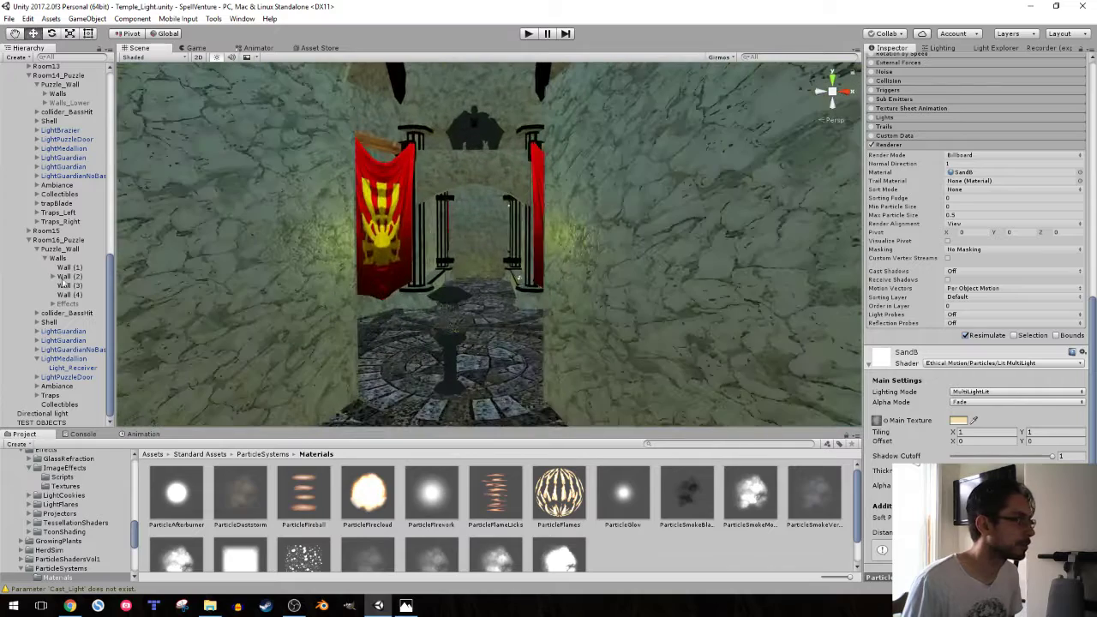
pyautogui.click(52, 304)
pyautogui.click(64, 304)
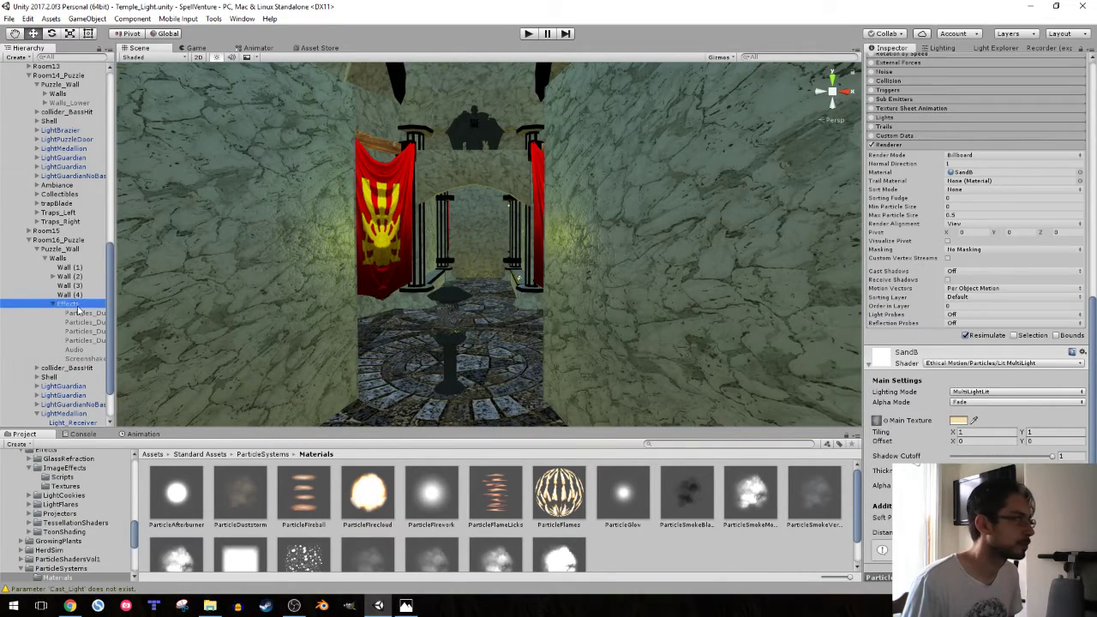
pyautogui.click(52, 303)
pyautogui.moveTo(417, 201)
pyautogui.mouseDown(button='right')
pyautogui.moveTo(412, 215)
pyautogui.moveTo(499, 201)
pyautogui.mouseUp(button='right')
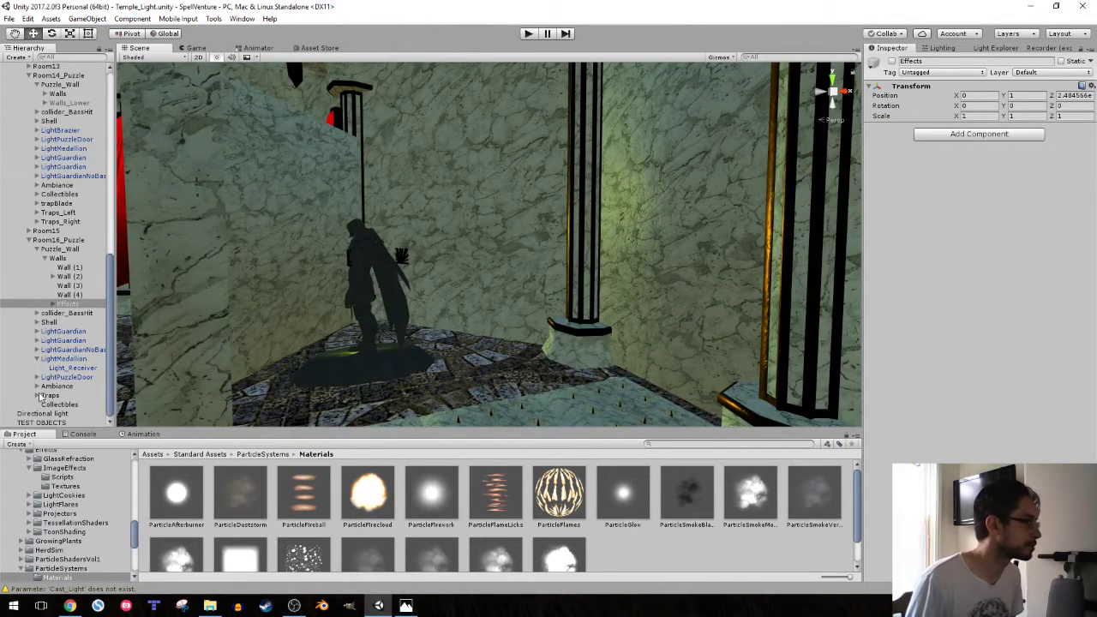
# - Copy the On Off Switch component from Room16's Light_Receiver
pyautogui.click(55, 241)
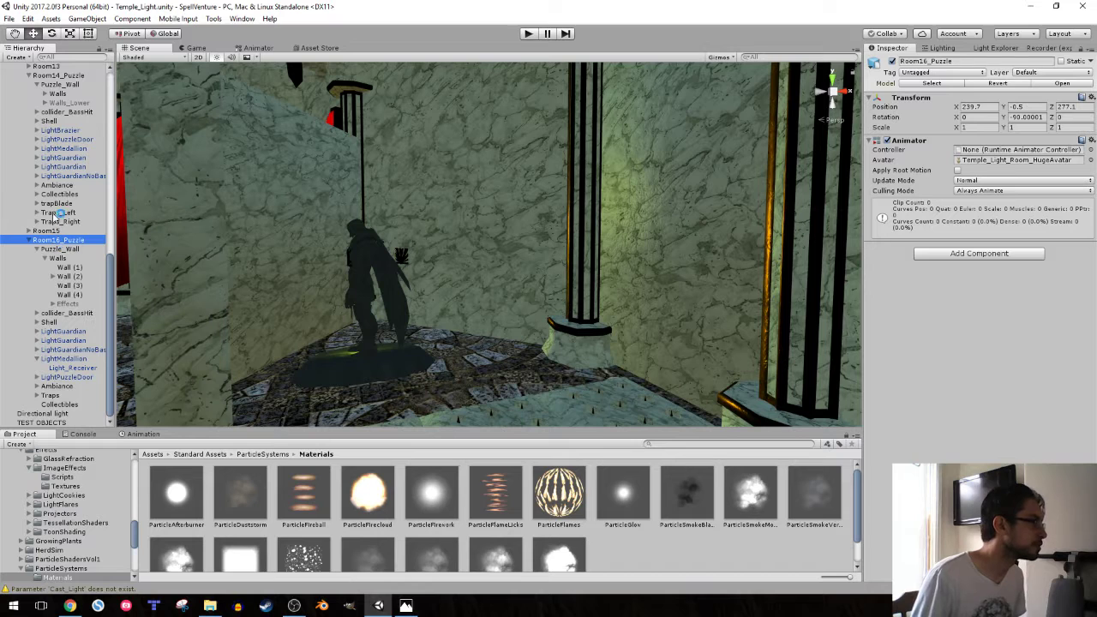
pyautogui.click(62, 148)
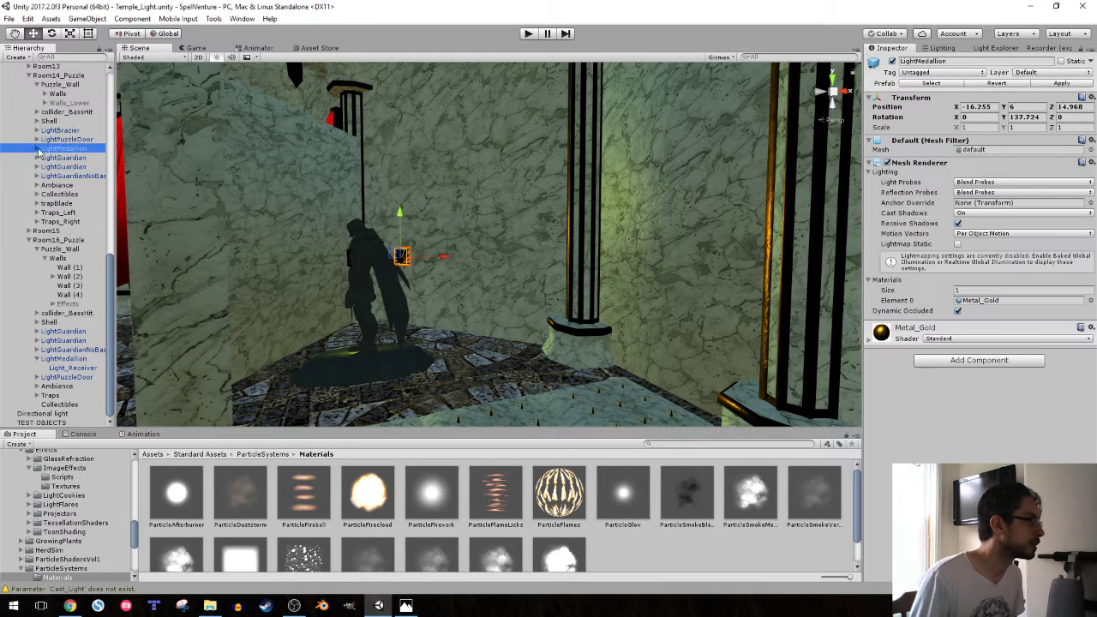
pyautogui.click(37, 149)
pyautogui.click(72, 157)
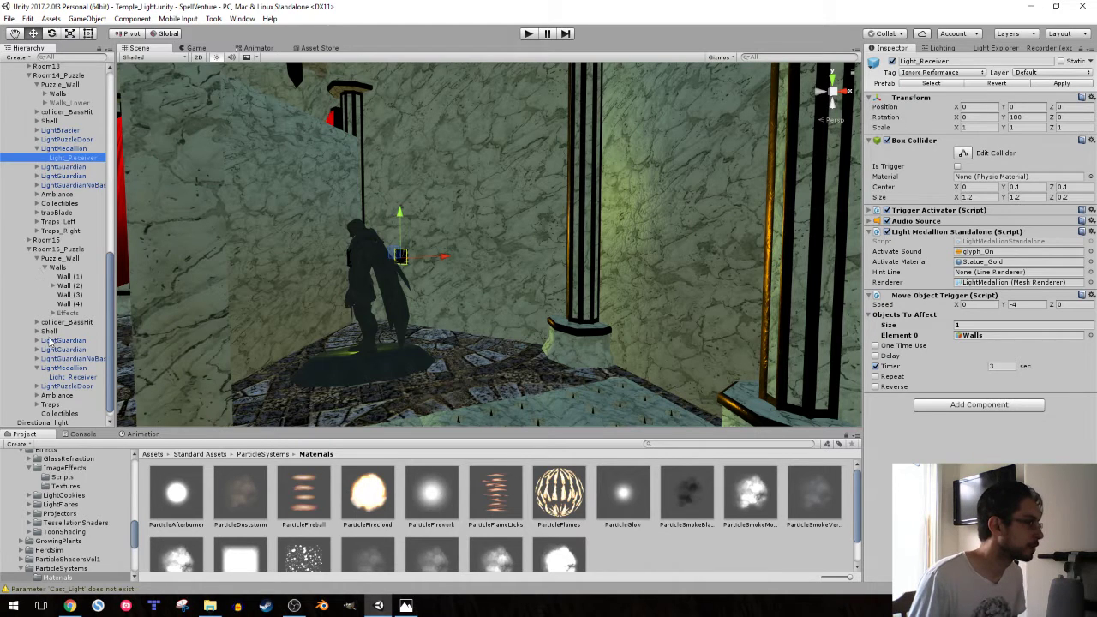
pyautogui.click(53, 377)
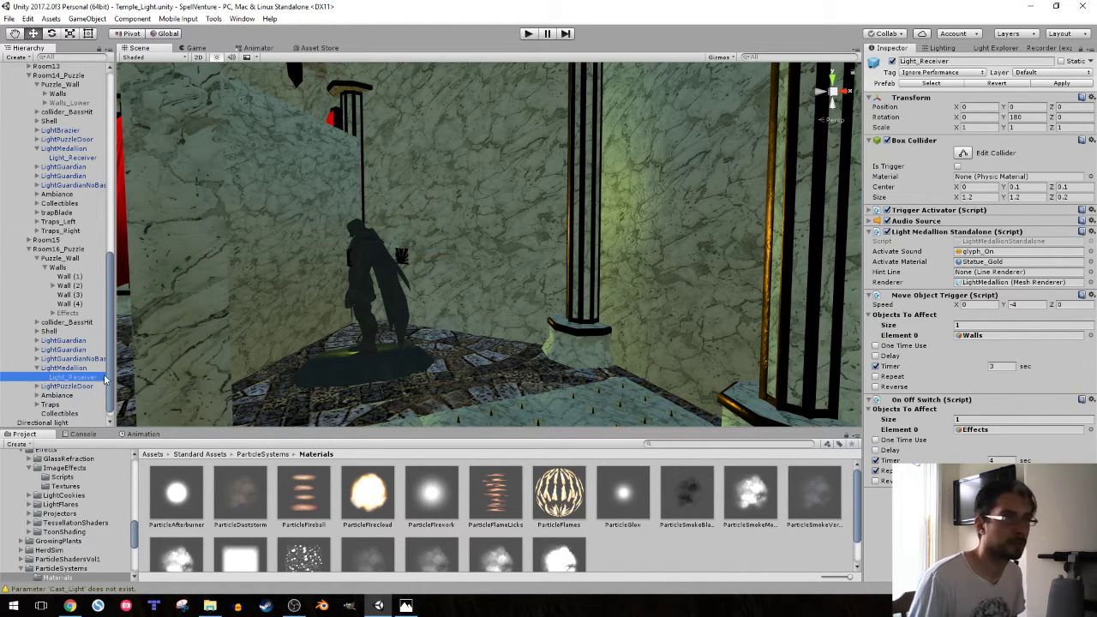
pyautogui.click(1089, 402)
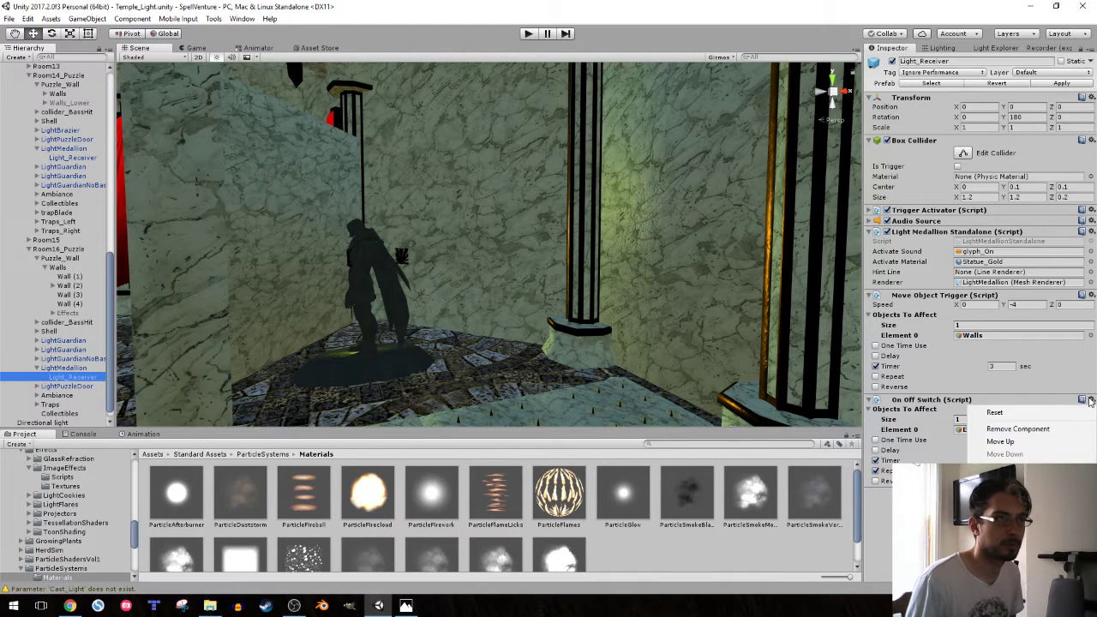
pyautogui.click(1007, 459)
# - Add an On Off Switch to Room14's Light_Receiver and paste the copied values
pyautogui.click(51, 159)
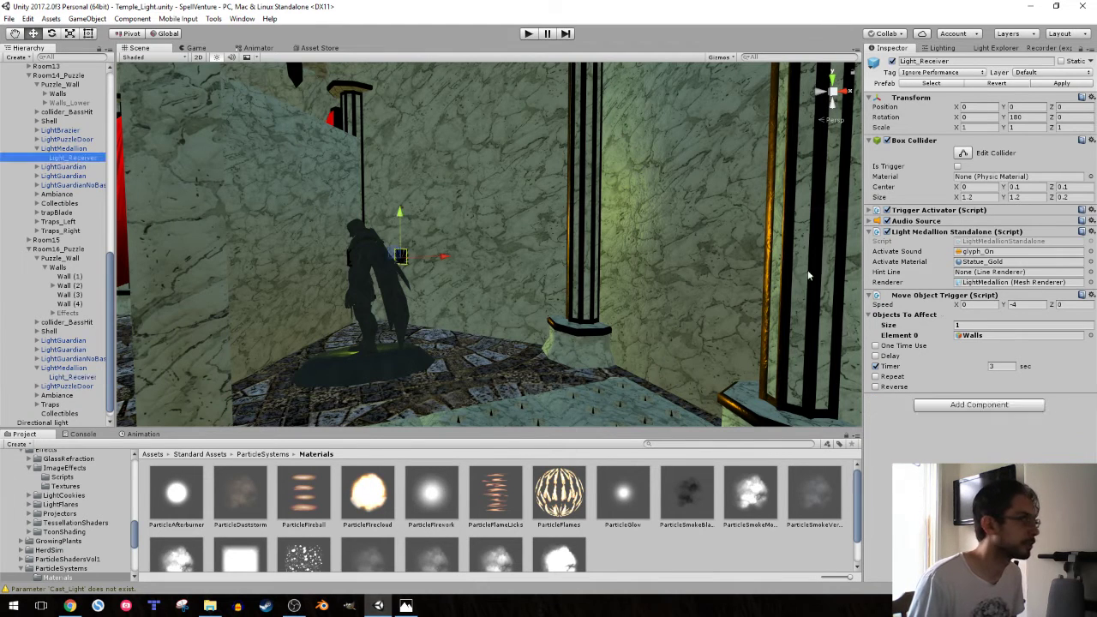
pyautogui.click(996, 408)
pyautogui.press('Down')
pyautogui.press('Down')
pyautogui.press('Down')
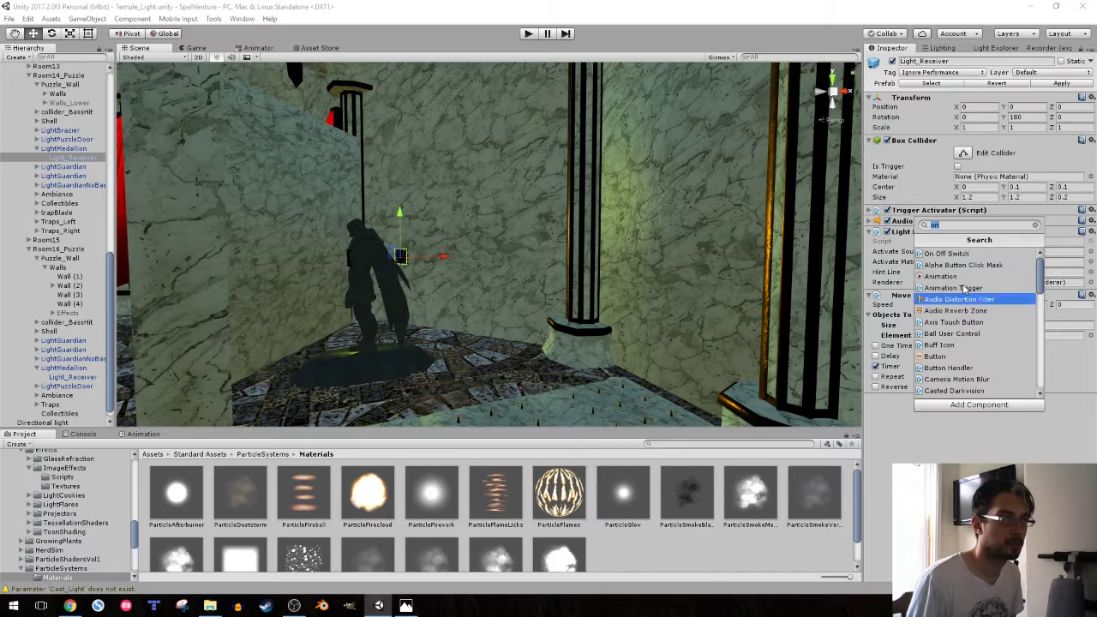
pyautogui.press('Up')
pyautogui.press('Up')
pyautogui.press('Up')
pyautogui.press('Return')
pyautogui.click(1091, 402)
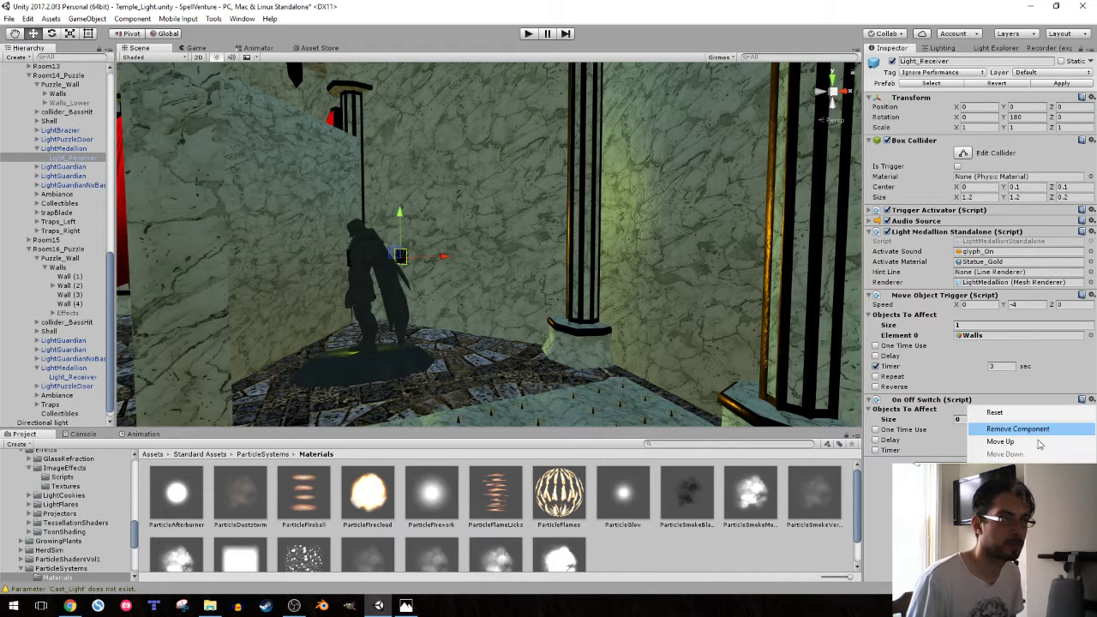
pyautogui.click(977, 501)
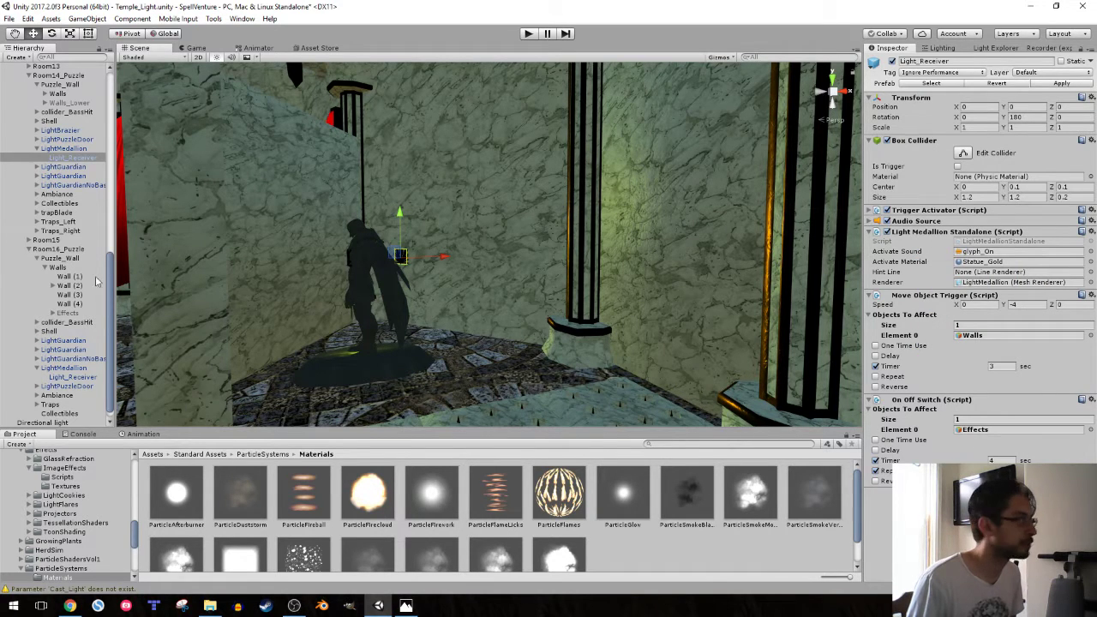
pyautogui.scroll(3, 51, 202)
# - Delete Statues_Turn and Walls_Lower, moving Effects under Walls and deactivating it
pyautogui.click(45, 205)
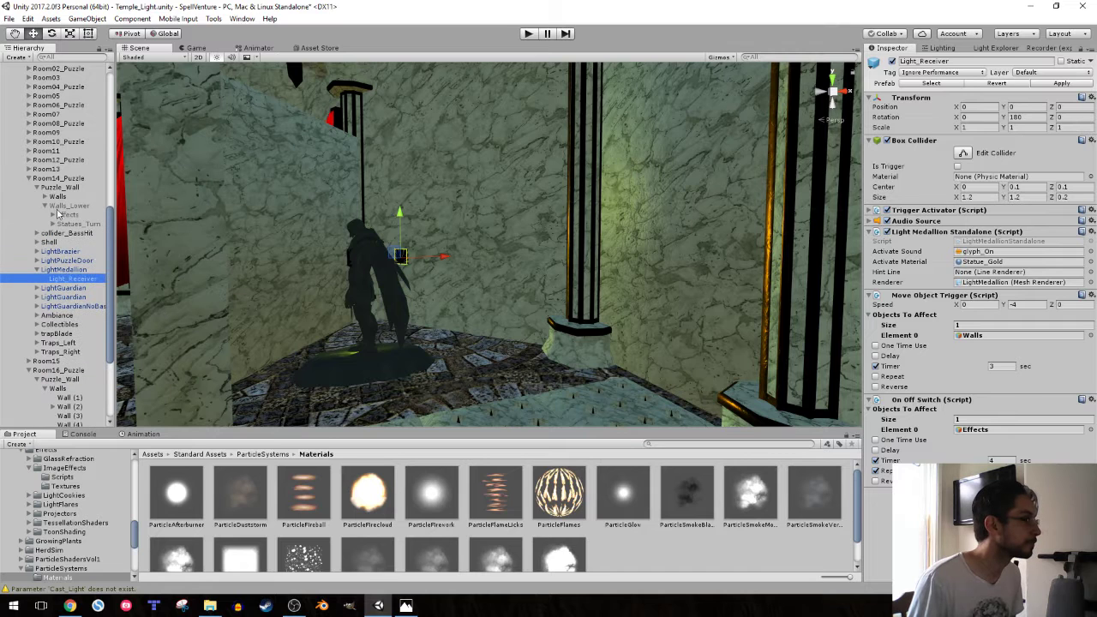
pyautogui.click(71, 224)
pyautogui.press('Delete')
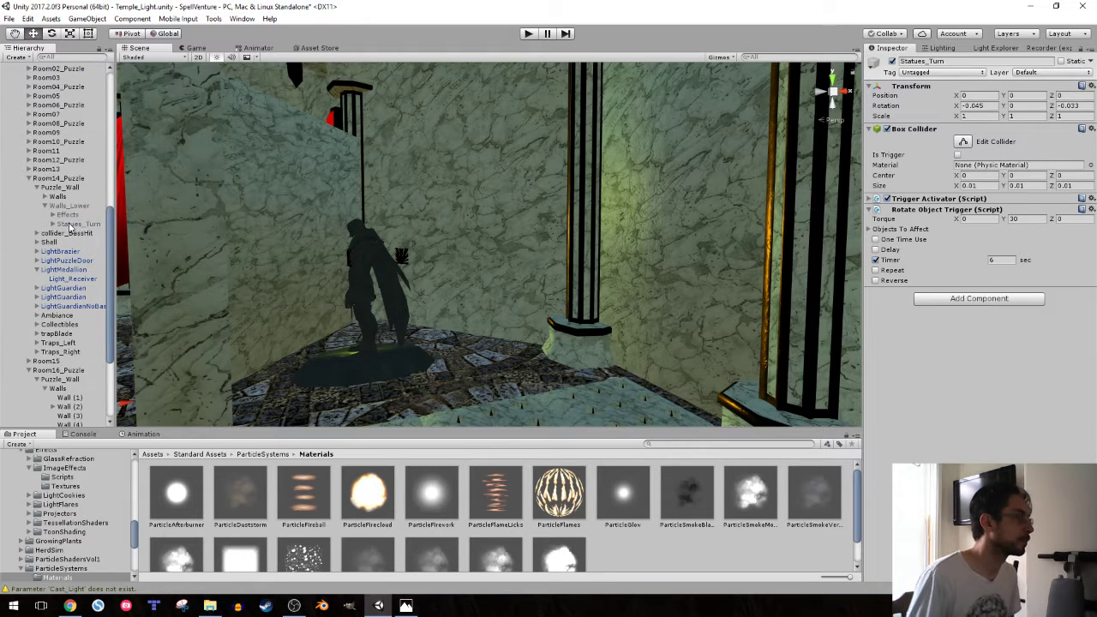
pyautogui.moveTo(71, 216); pyautogui.dragTo(58, 197)
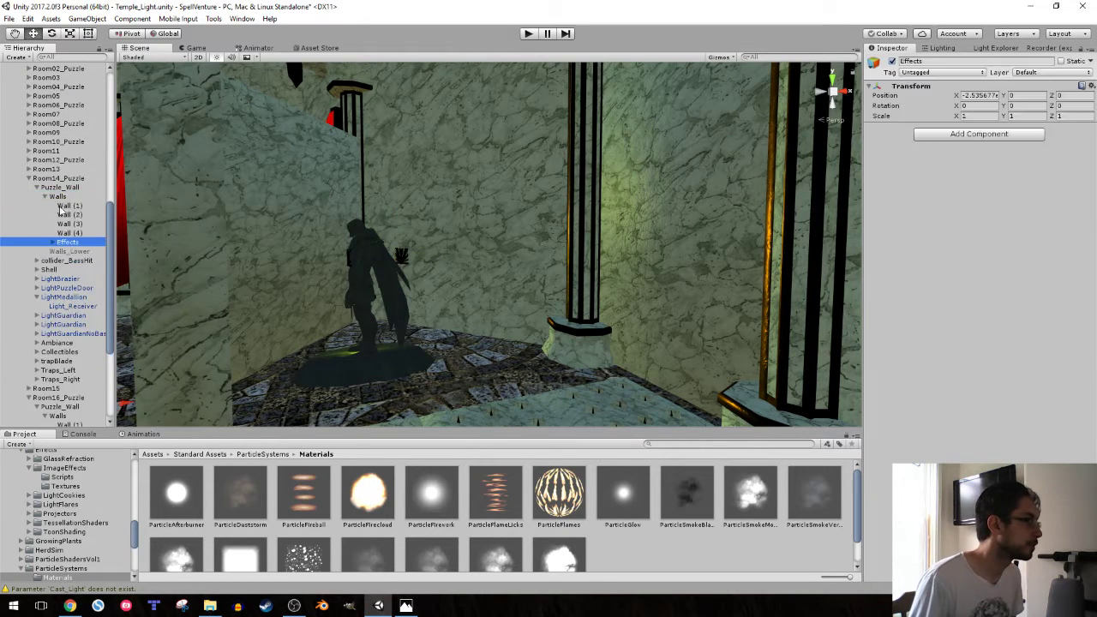
pyautogui.click(892, 62)
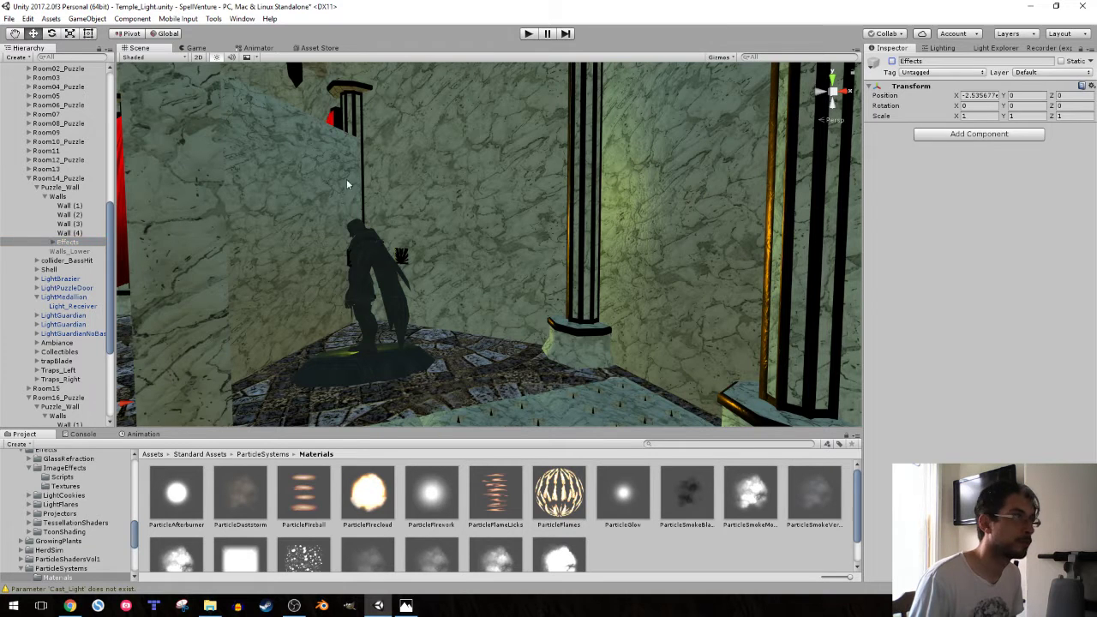
pyautogui.click(69, 251)
pyautogui.press('Delete')
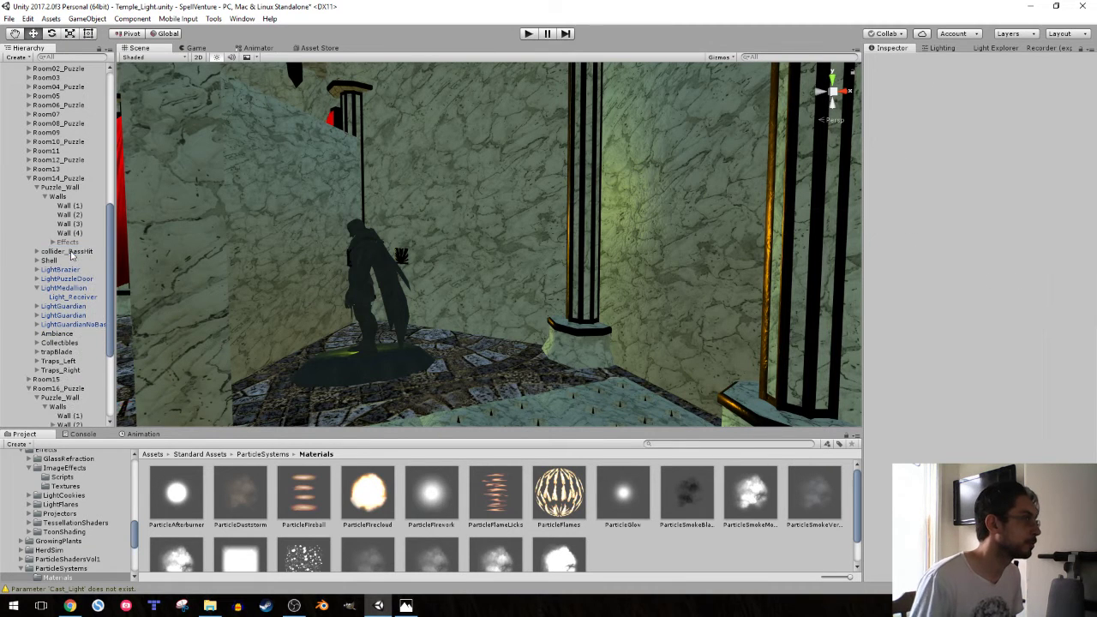
# - Lower Room14's four Particles_Dust emitters slightly to Y 14.46
pyautogui.doubleClick(69, 242)
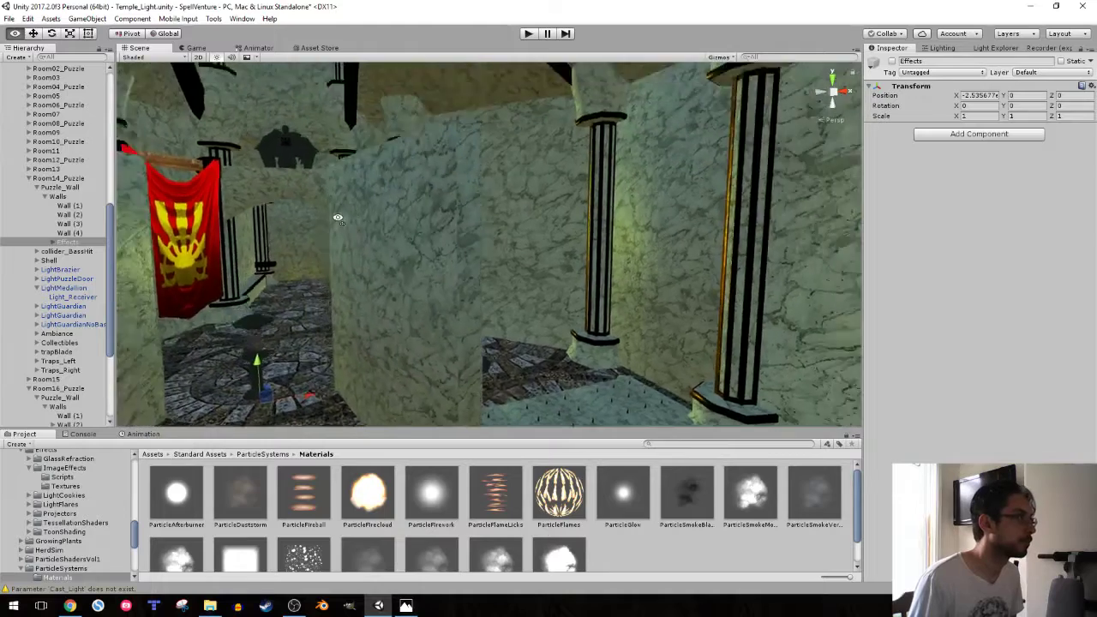
pyautogui.click(53, 242)
pyautogui.click(77, 251)
pyautogui.keyDown('shift'); pyautogui.click(77, 278); pyautogui.keyUp('shift')
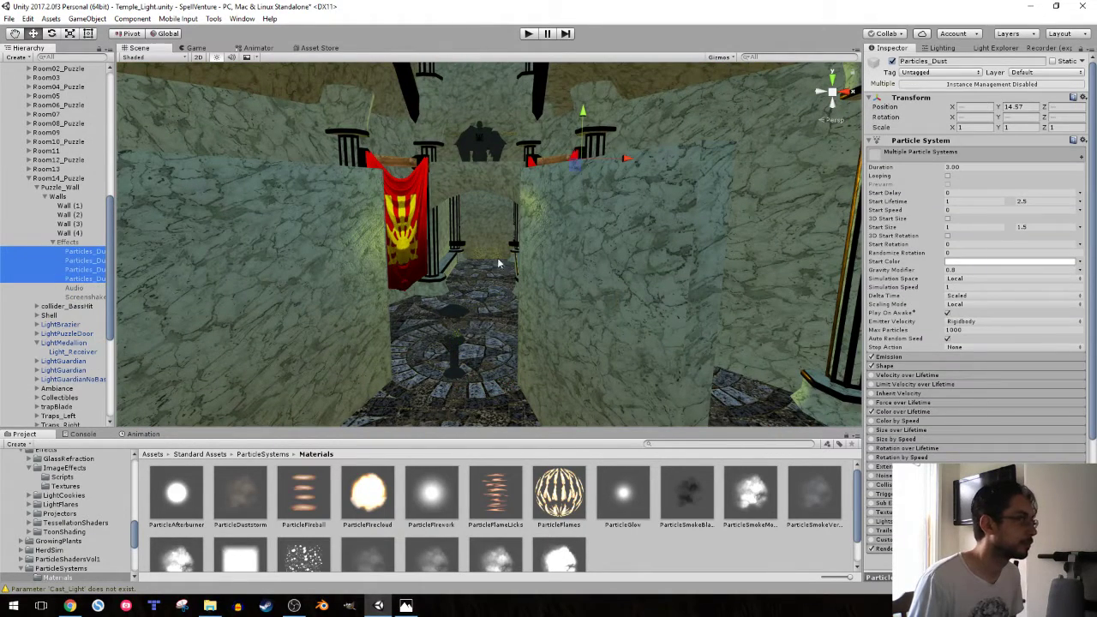
pyautogui.click(900, 367)
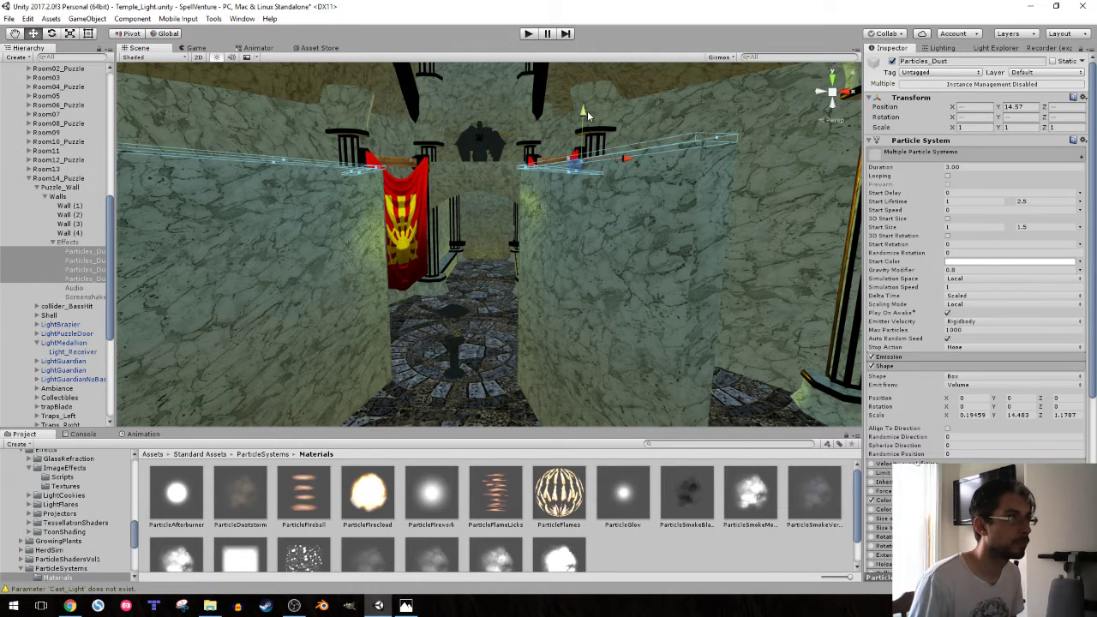
pyautogui.moveTo(587, 111); pyautogui.dragTo(590, 114)
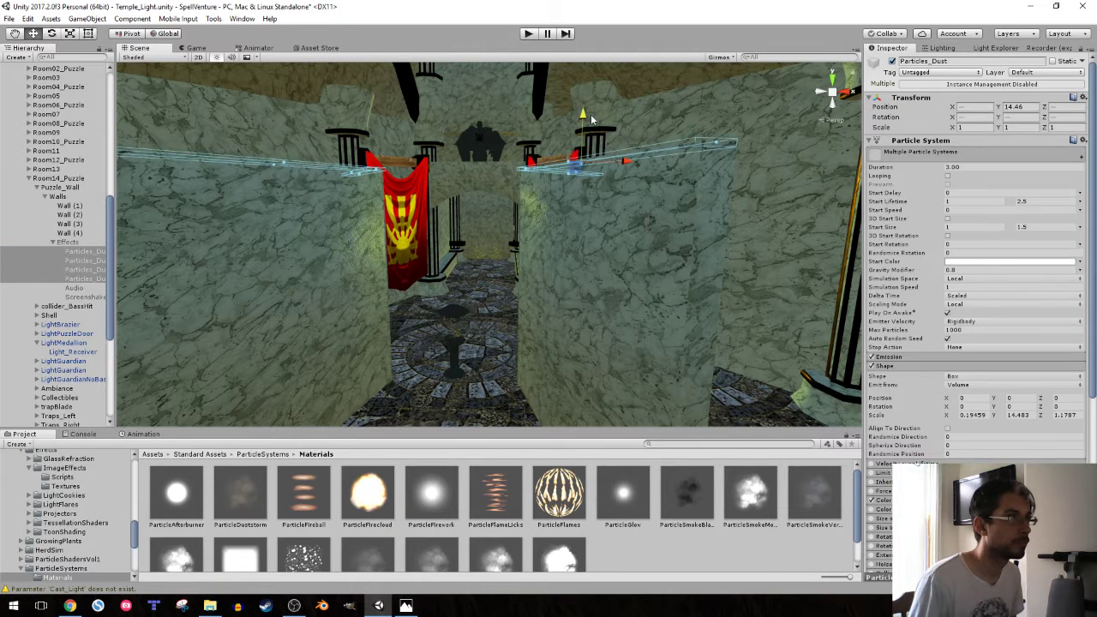
pyautogui.click(919, 365)
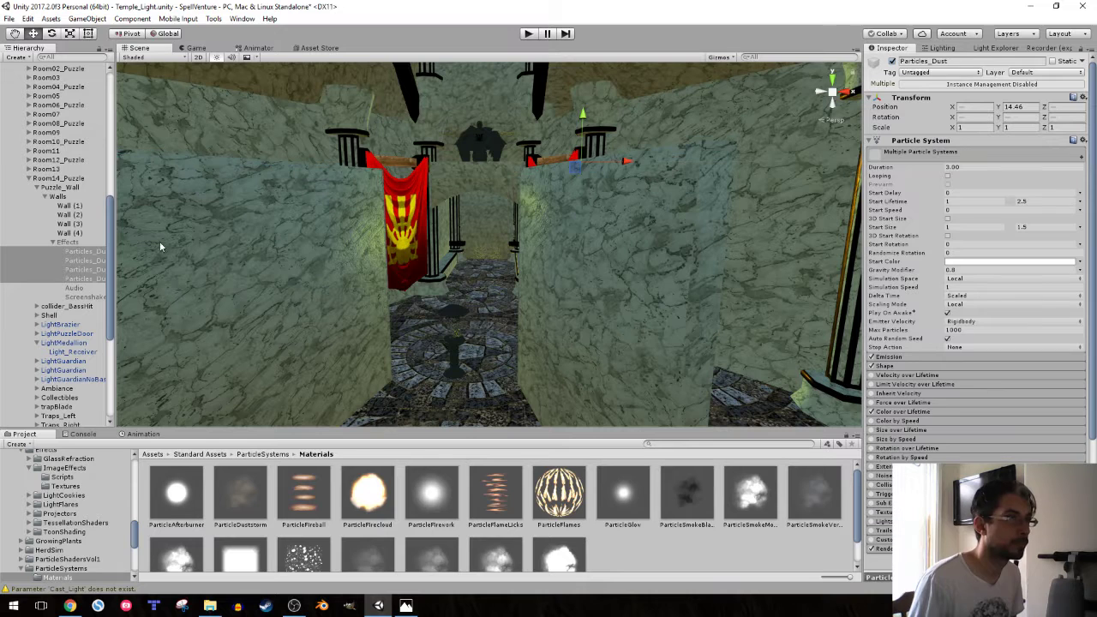
pyautogui.click(52, 242)
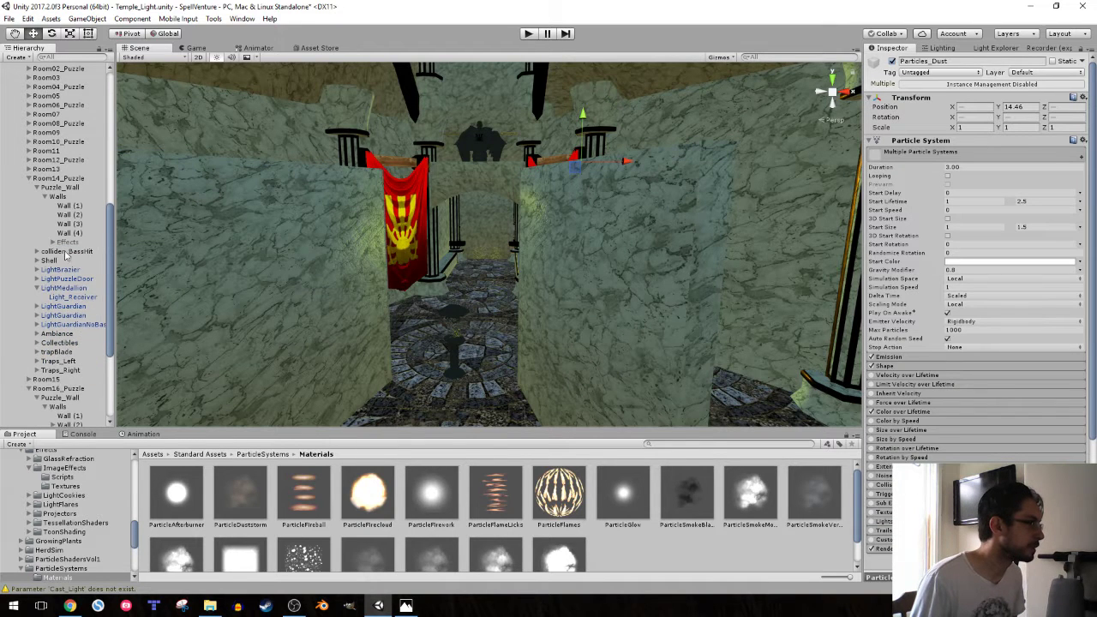
# - Assign Effects to Light_Receiver's On Off Switch Element 0 and collapse Room14's Walls and Puzzle_Wall
pyautogui.click(69, 297)
pyautogui.moveTo(67, 242); pyautogui.dragTo(994, 437)
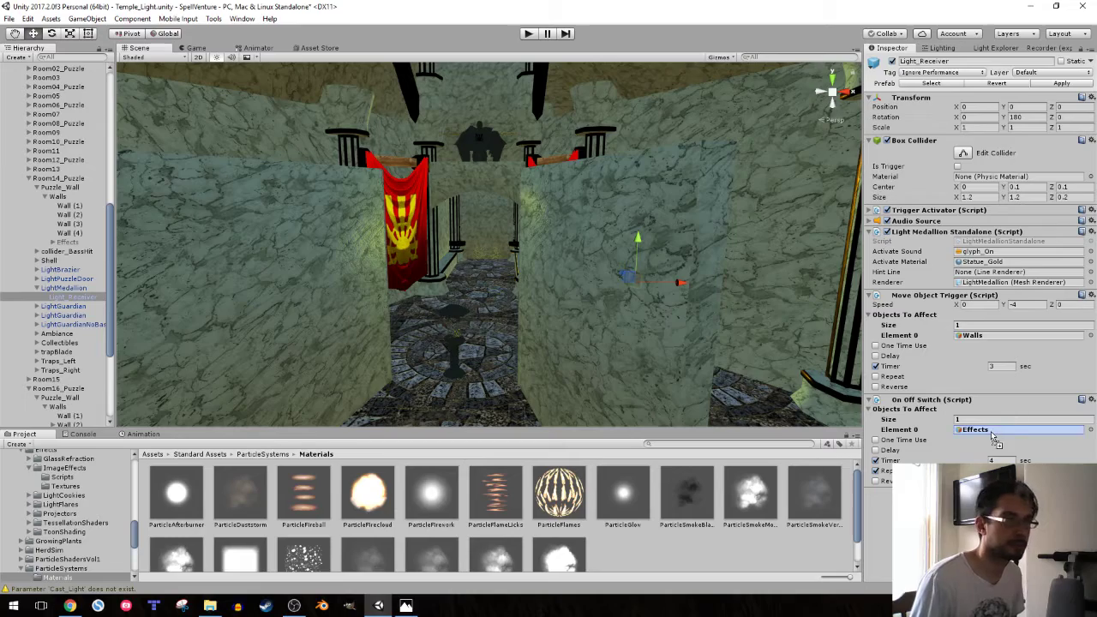
pyautogui.keyDown('alt'); pyautogui.moveTo(651, 283); pyautogui.dragTo(457, 285); pyautogui.keyUp('alt')
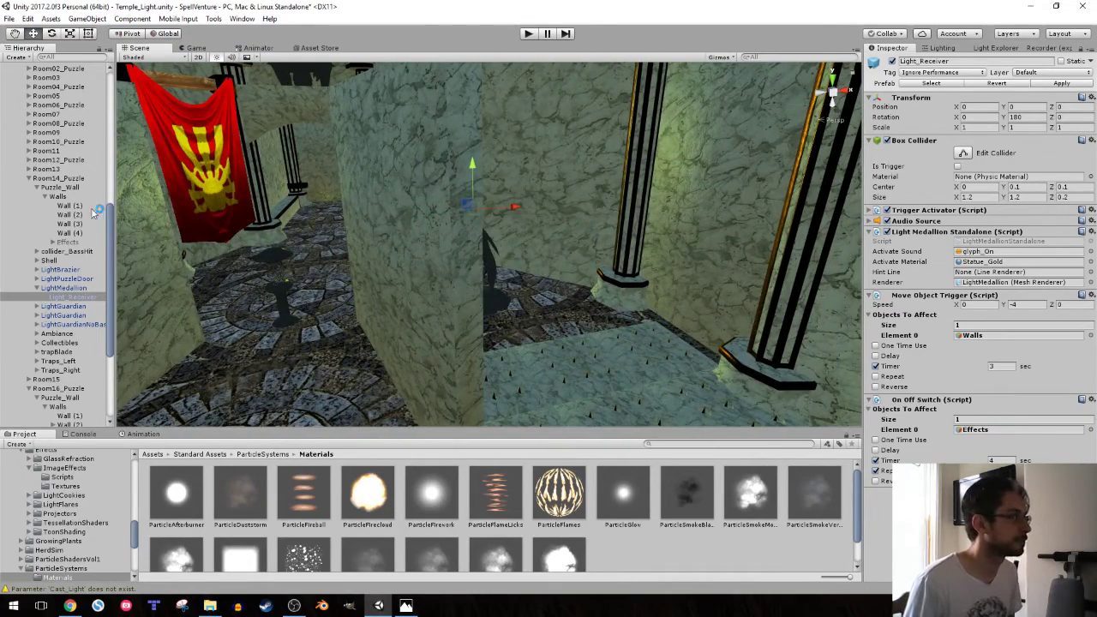
pyautogui.click(46, 197)
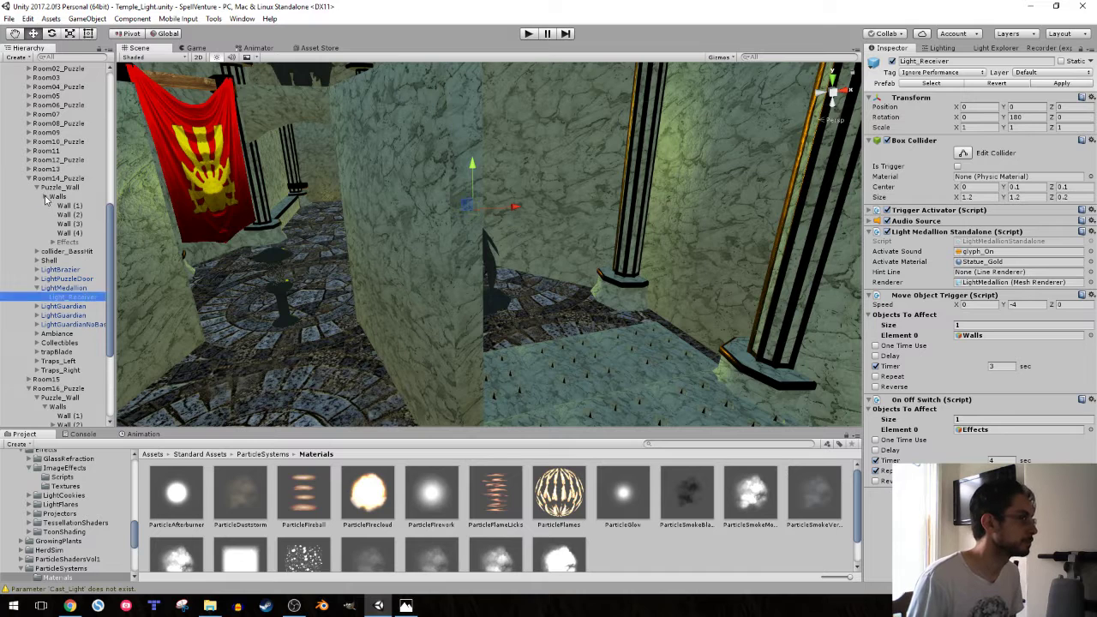
pyautogui.click(37, 186)
# - Collapse the Room14 and Room16 hierarchy groups, then locate and frame Room14's beam trap
pyautogui.click(28, 178)
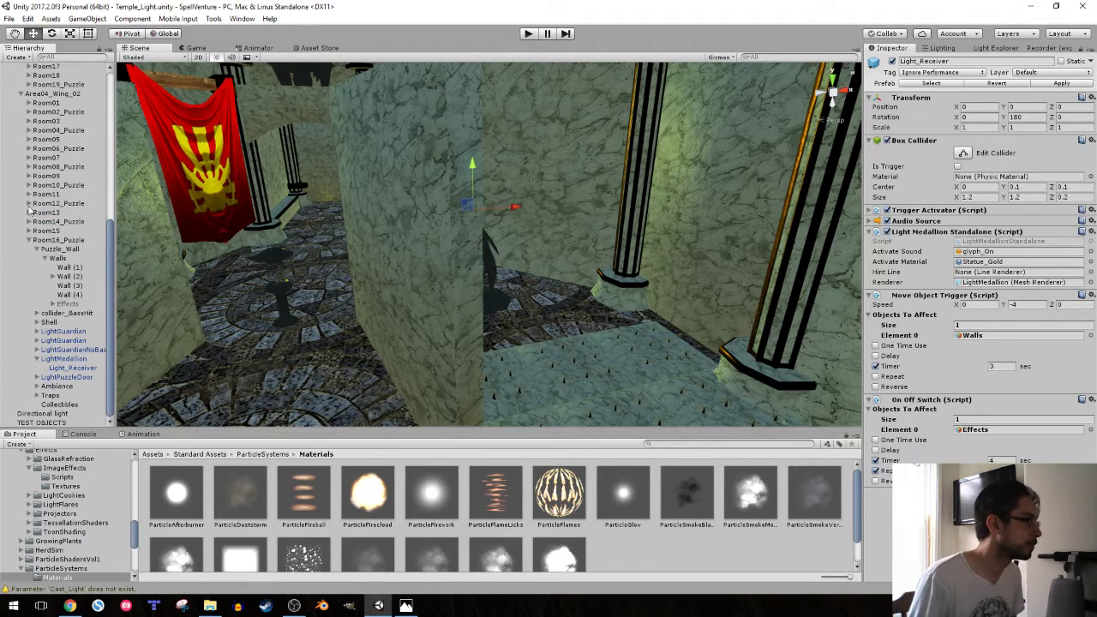
pyautogui.click(45, 258)
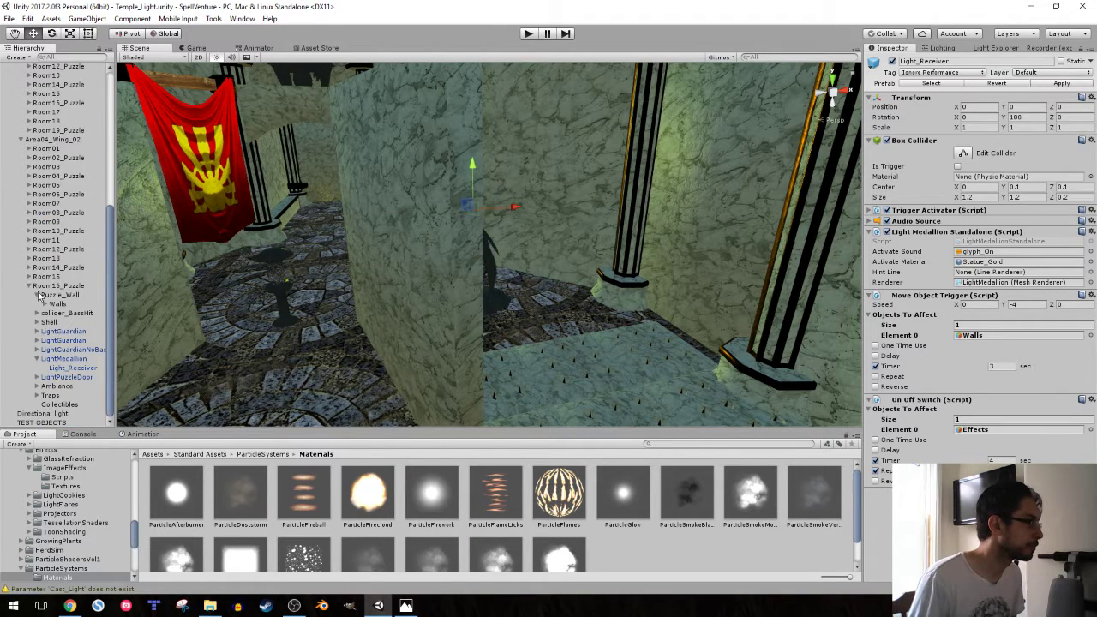
pyautogui.click(38, 294)
pyautogui.moveTo(488, 249)
pyautogui.mouseDown(button='right')
pyautogui.moveTo(883, 210)
pyautogui.moveTo(384, 210)
pyautogui.moveTo(298, 240)
pyautogui.moveTo(665, 232)
pyautogui.moveTo(570, 233)
pyautogui.mouseUp(button='right')
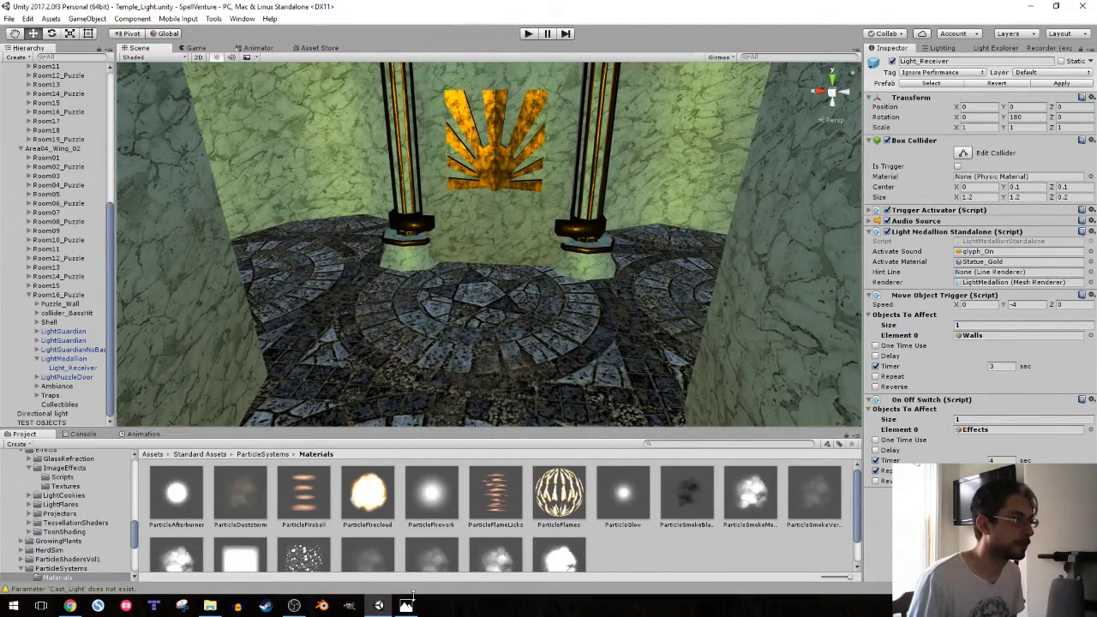
pyautogui.click(412, 605)
pyautogui.click(412, 605)
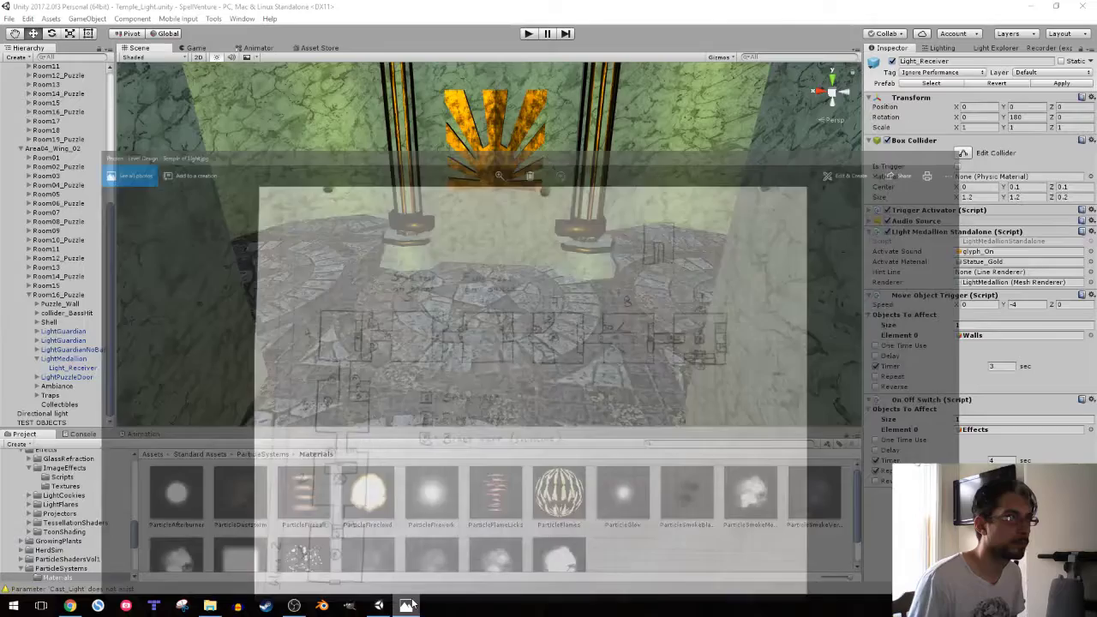
pyautogui.moveTo(504, 216); pyautogui.dragTo(313, 221, button='right')
pyautogui.moveTo(220, 223)
pyautogui.mouseDown(button='right')
pyautogui.moveTo(701, 163)
pyautogui.moveTo(646, 173)
pyautogui.mouseUp(button='right')
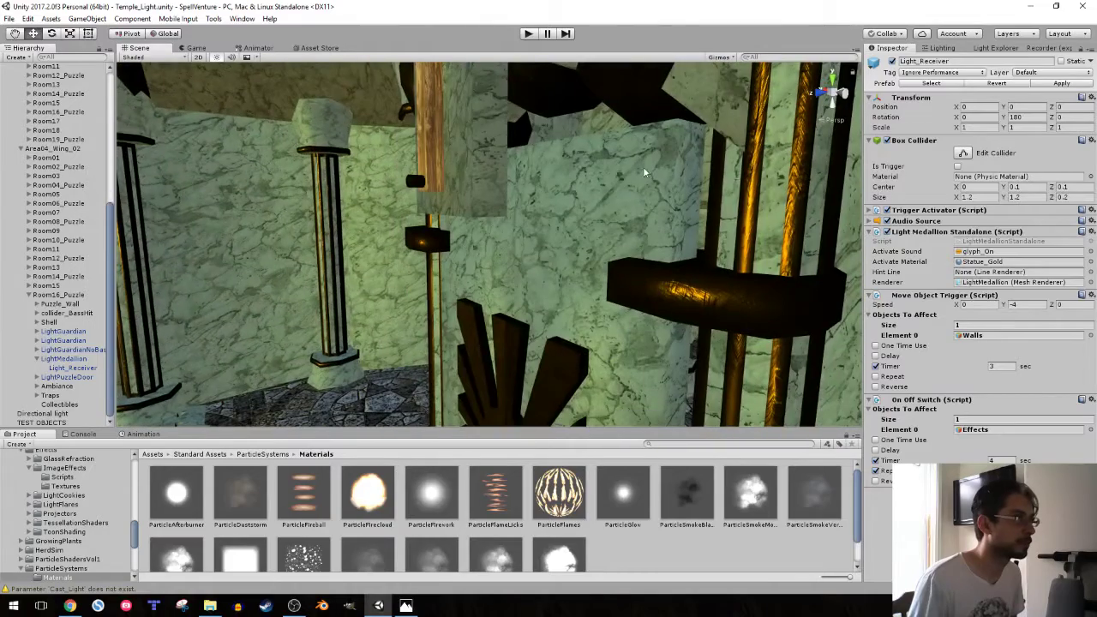
pyautogui.click(482, 127)
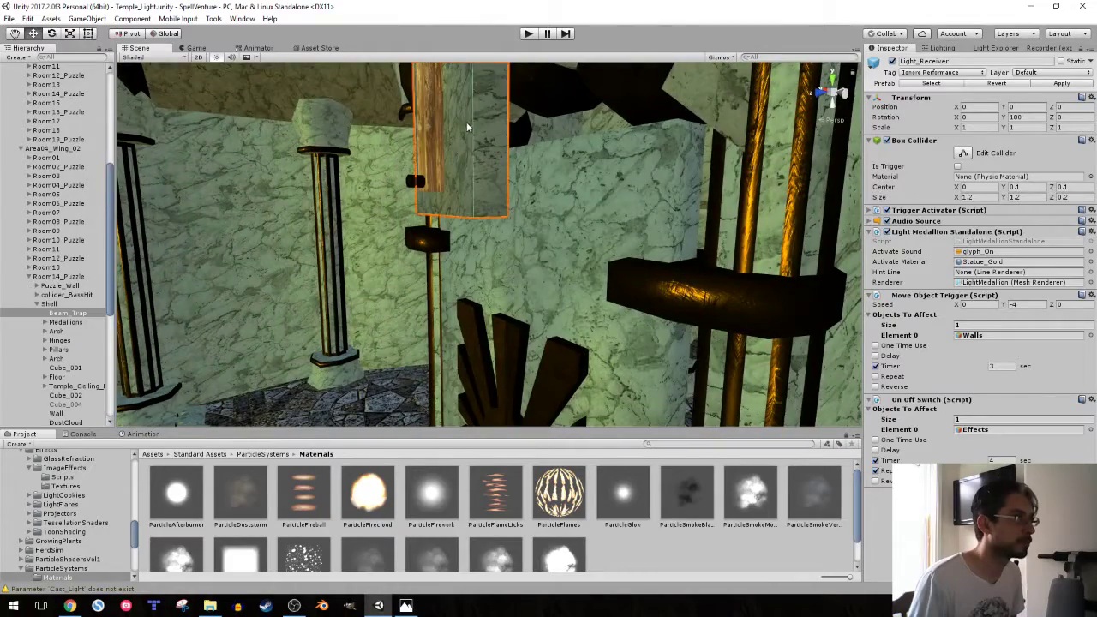
pyautogui.press('f')
# - Duplicate Beam_Trap, name the copy Beam_Trap, and move it into Room16_Puzzle's Shell
pyautogui.click(77, 313)
pyautogui.hotkey('ctrl', 'd')
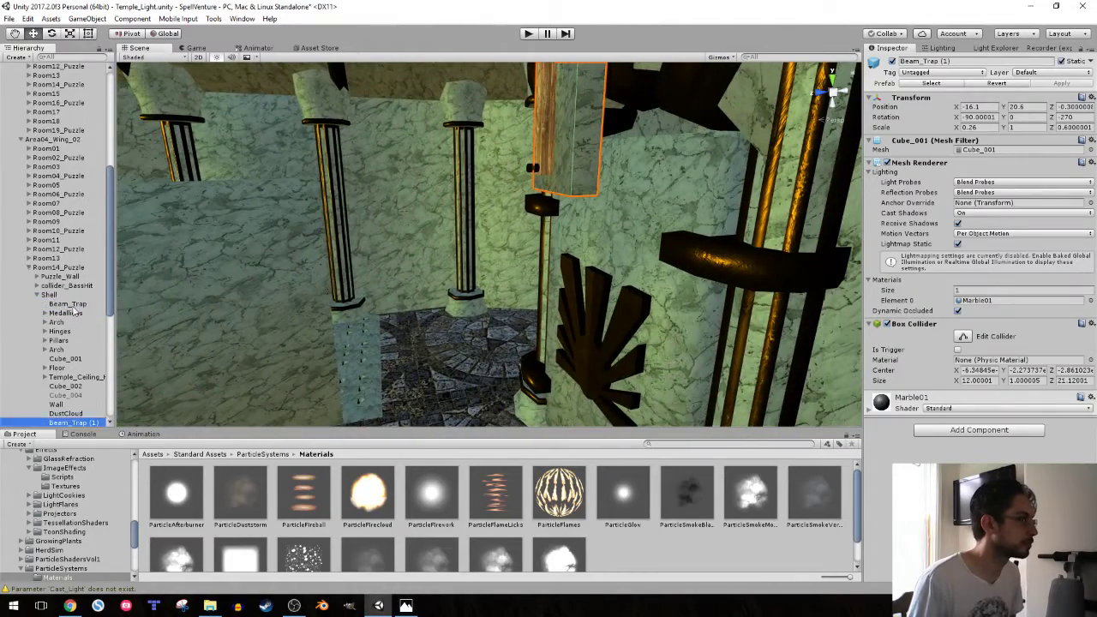
pyautogui.press('F2')
pyautogui.press('BackSpace')
pyautogui.press('BackSpace')
pyautogui.press('BackSpace')
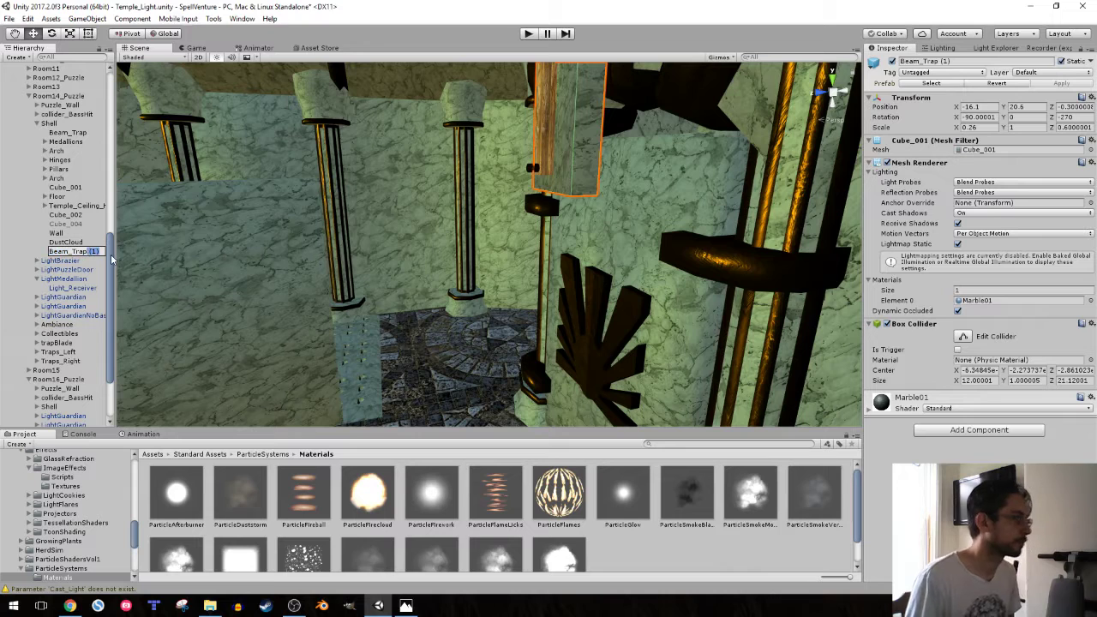
pyautogui.press('Return')
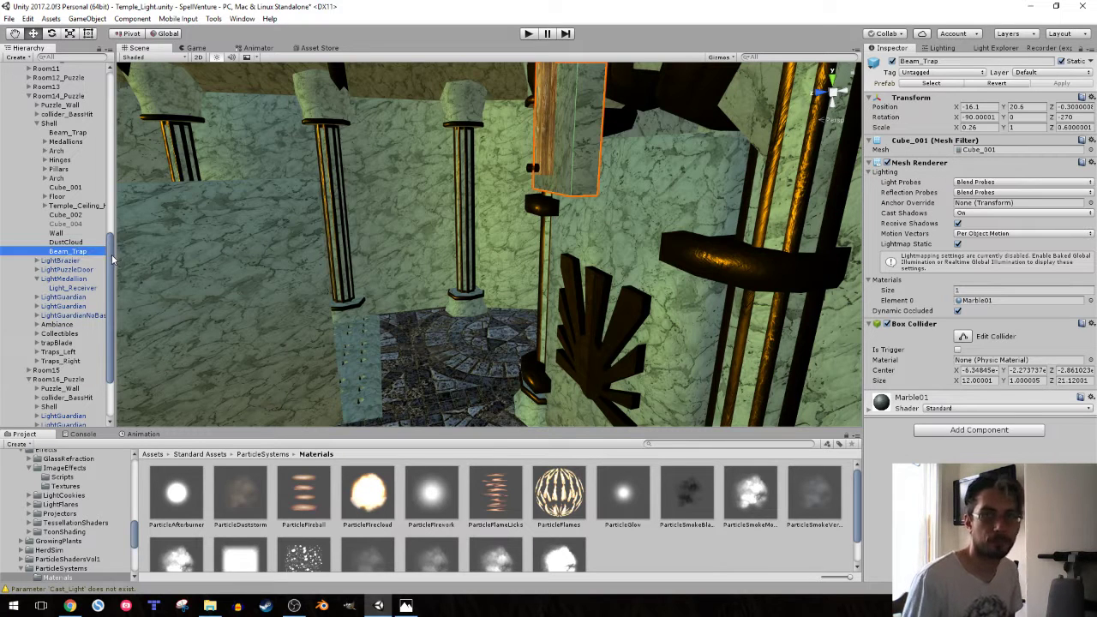
pyautogui.moveTo(78, 257)
pyautogui.mouseDown()
pyautogui.moveTo(61, 428)
pyautogui.moveTo(57, 330)
pyautogui.mouseUp()
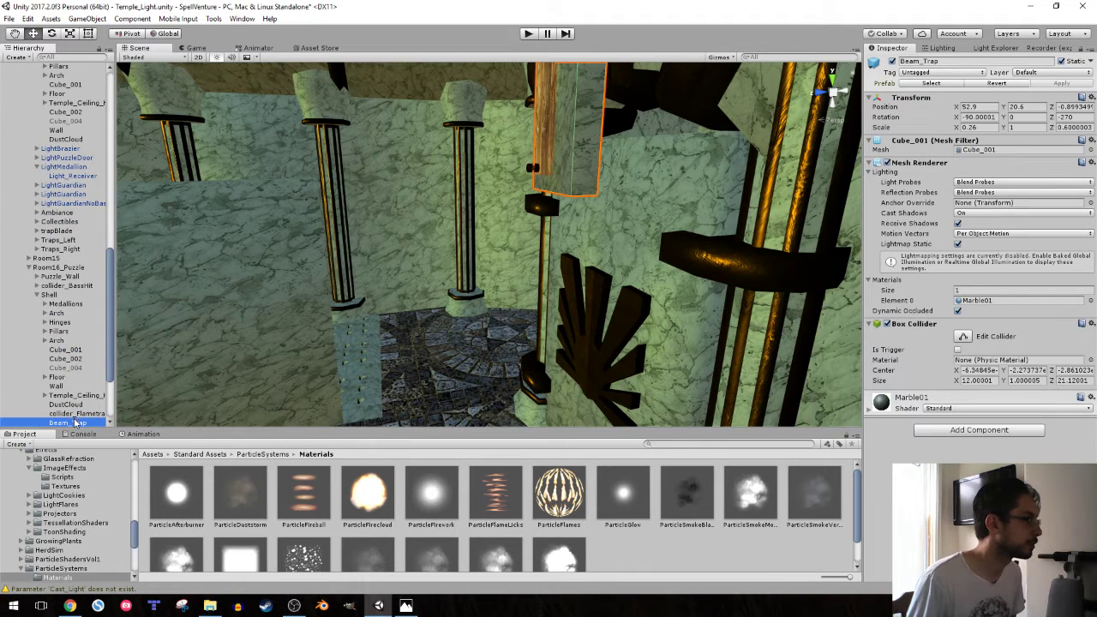
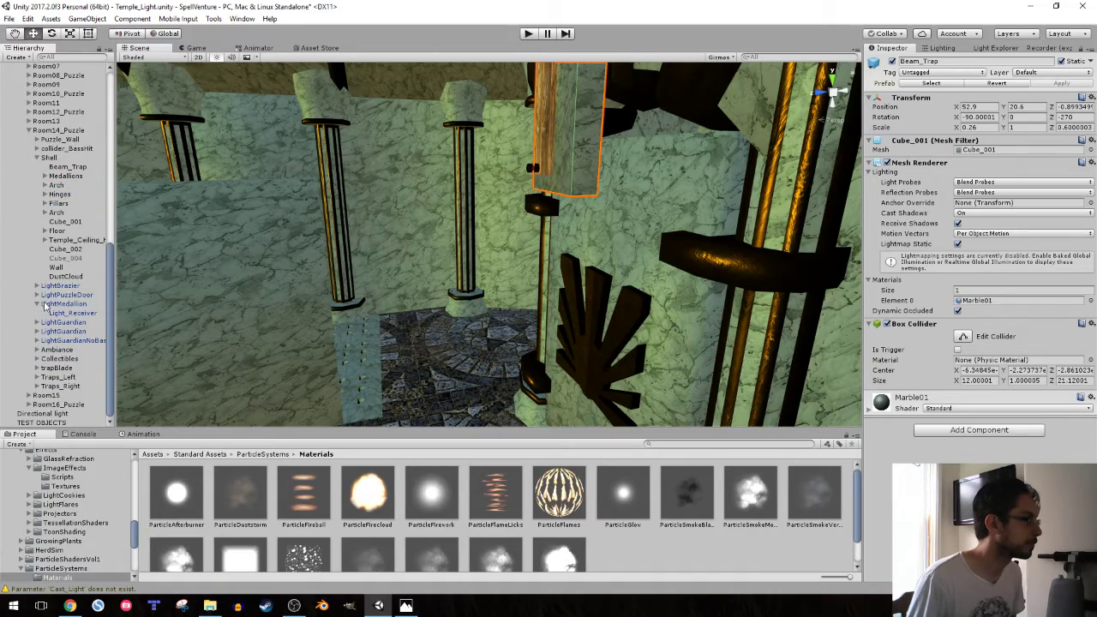
# - Collapse Room14_Puzzle's Arch and Shell groups and its children in the Hierarchy
pyautogui.click(66, 403)
pyautogui.moveTo(428, 189)
pyautogui.keyDown('alt'); pyautogui.mouseDown()
pyautogui.moveTo(467, 187)
pyautogui.moveTo(320, 206)
pyautogui.mouseUp(); pyautogui.keyUp('alt')
pyautogui.click(336, 198)
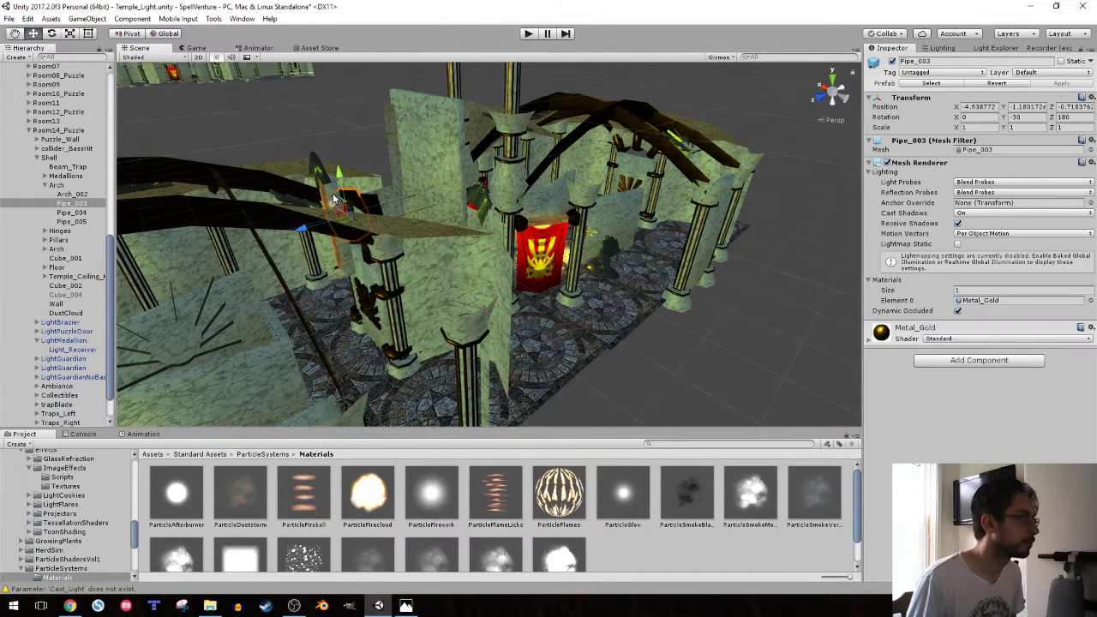
pyautogui.click(45, 186)
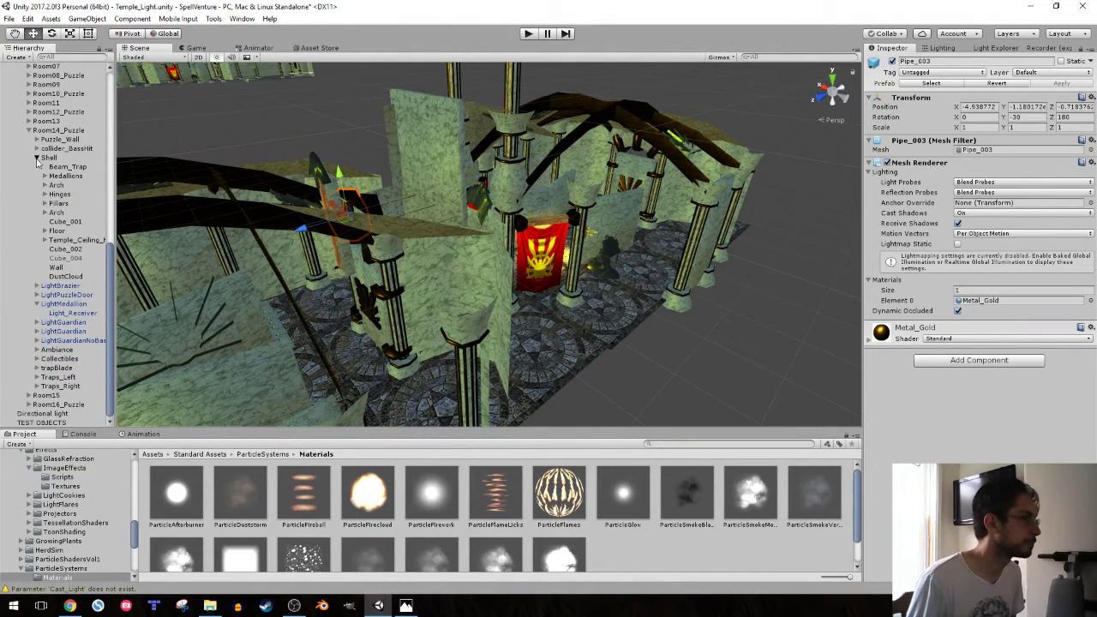
pyautogui.click(37, 157)
pyautogui.click(30, 249)
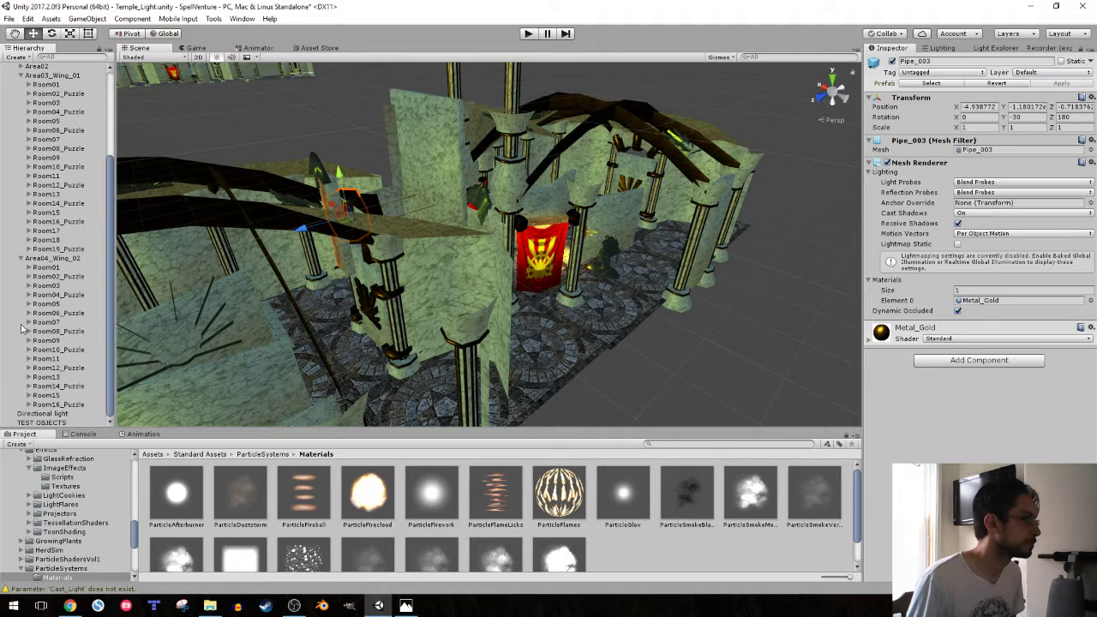
# - Expand Room16_Puzzle's Shell and select its Beam_Trap
pyautogui.click(26, 407)
pyautogui.press('Right')
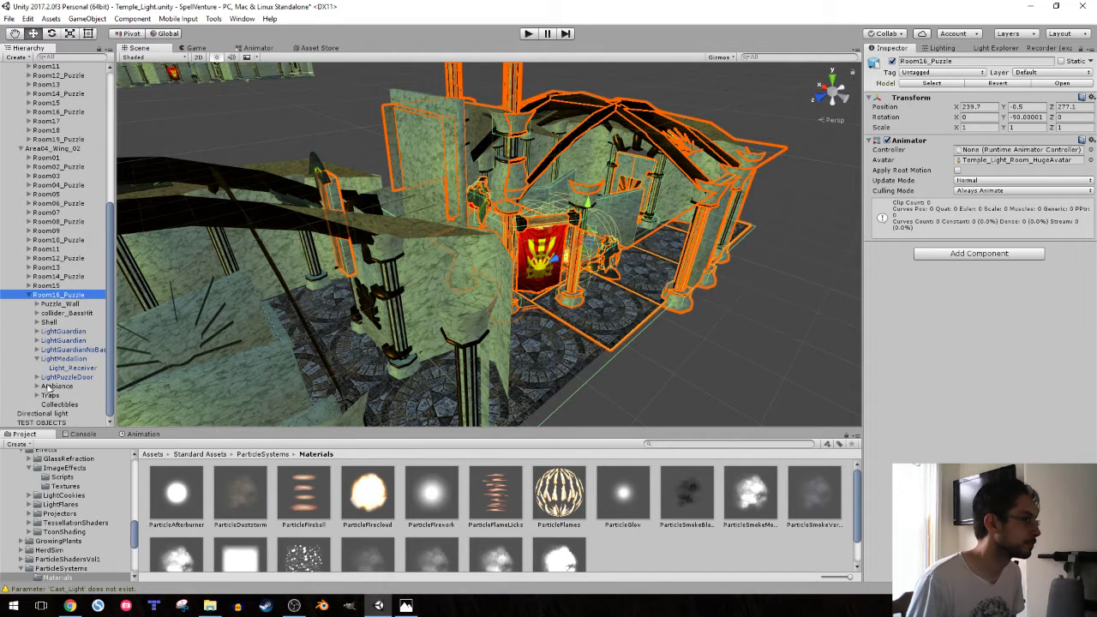
pyautogui.click(37, 322)
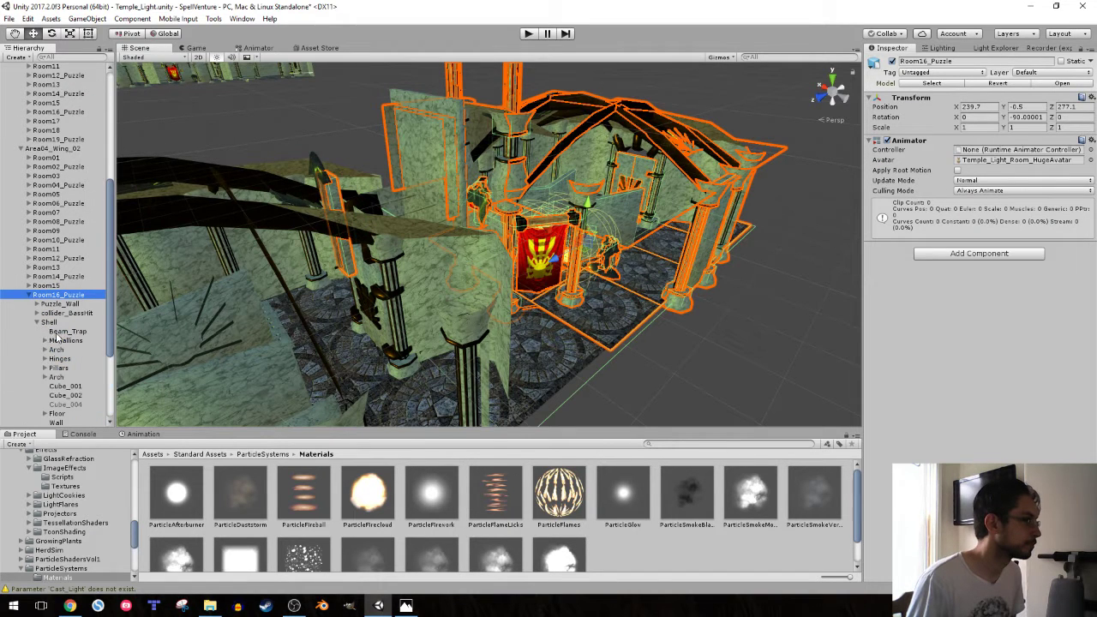
pyautogui.click(55, 331)
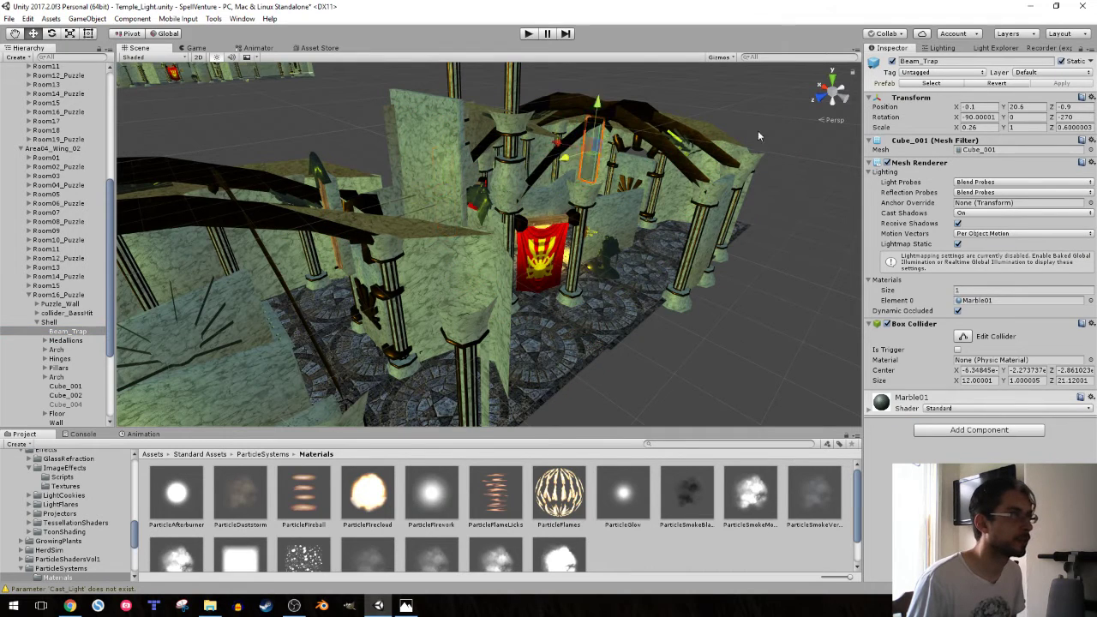
# - Slide Beam_Trap along X to -16.1, centred between the two cannons
pyautogui.moveTo(956, 106); pyautogui.dragTo(875, 126)
pyautogui.press('f')
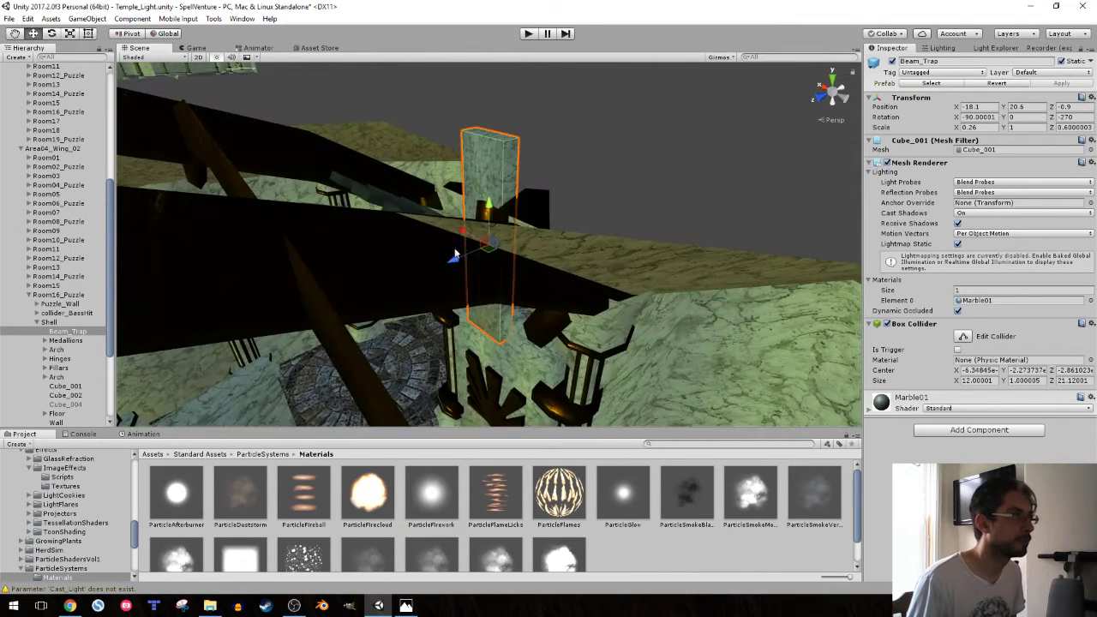
pyautogui.moveTo(462, 289)
pyautogui.mouseDown()
pyautogui.moveTo(407, 290)
pyautogui.moveTo(350, 175)
pyautogui.mouseUp()
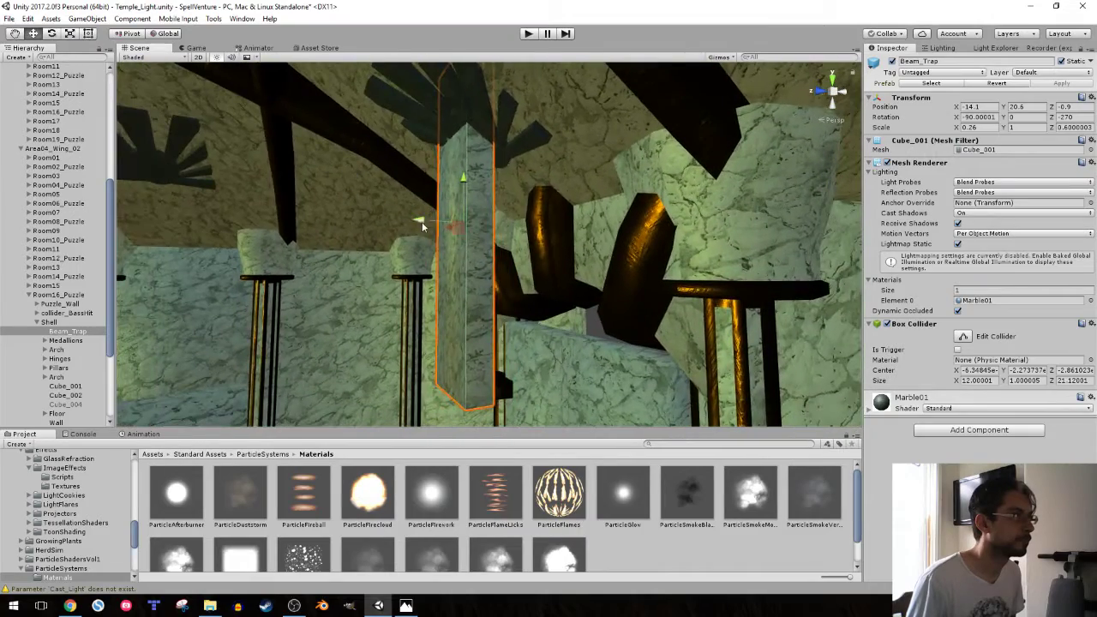
pyautogui.moveTo(422, 222); pyautogui.dragTo(589, 247)
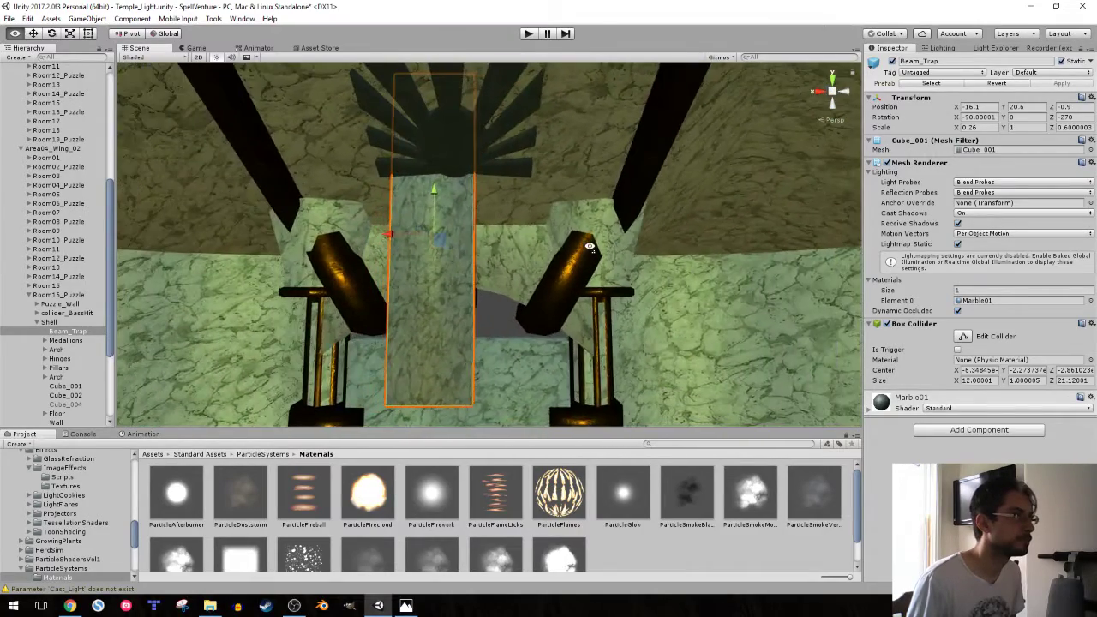
pyautogui.moveTo(381, 231); pyautogui.dragTo(407, 233)
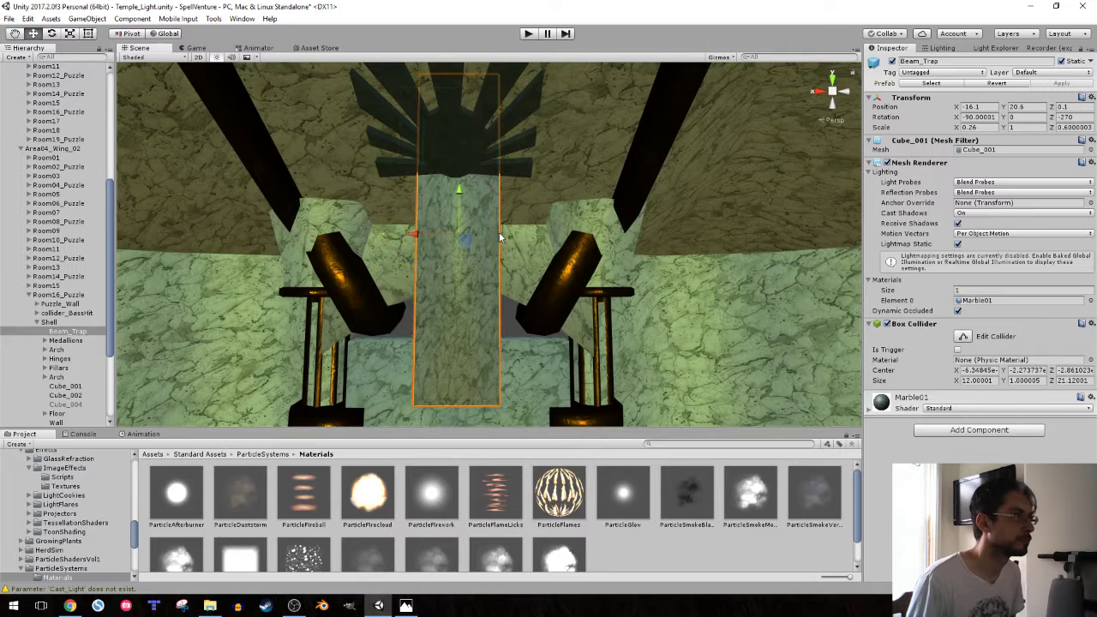
# - Expand Room14_Puzzle for comparison and select its trapBlade
pyautogui.click(31, 278)
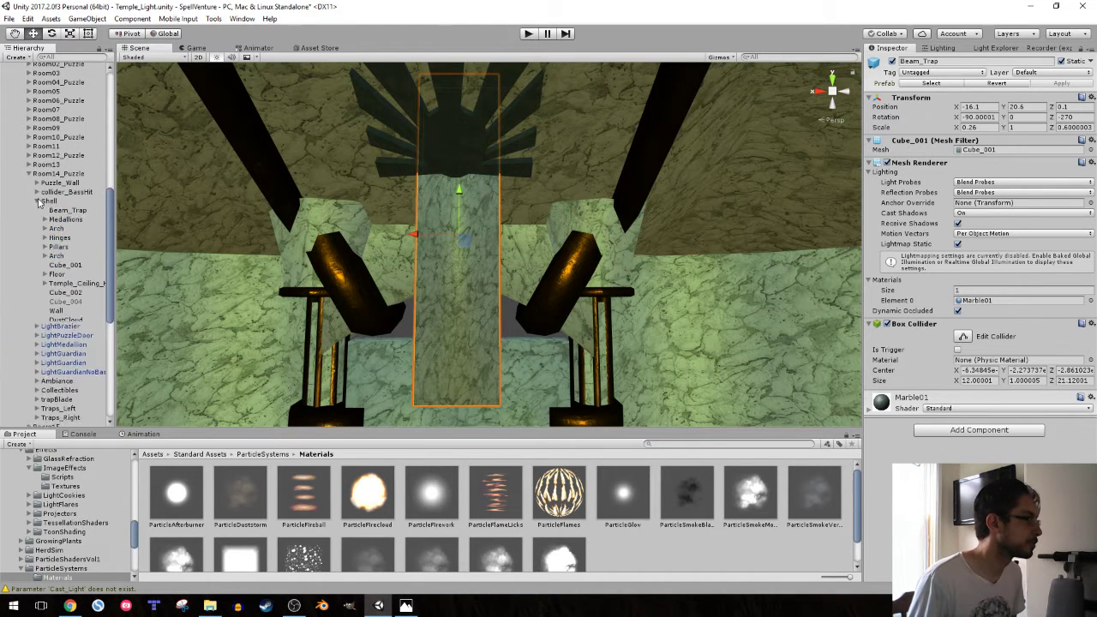
pyautogui.moveTo(66, 365); pyautogui.dragTo(49, 200)
pyautogui.press('f')
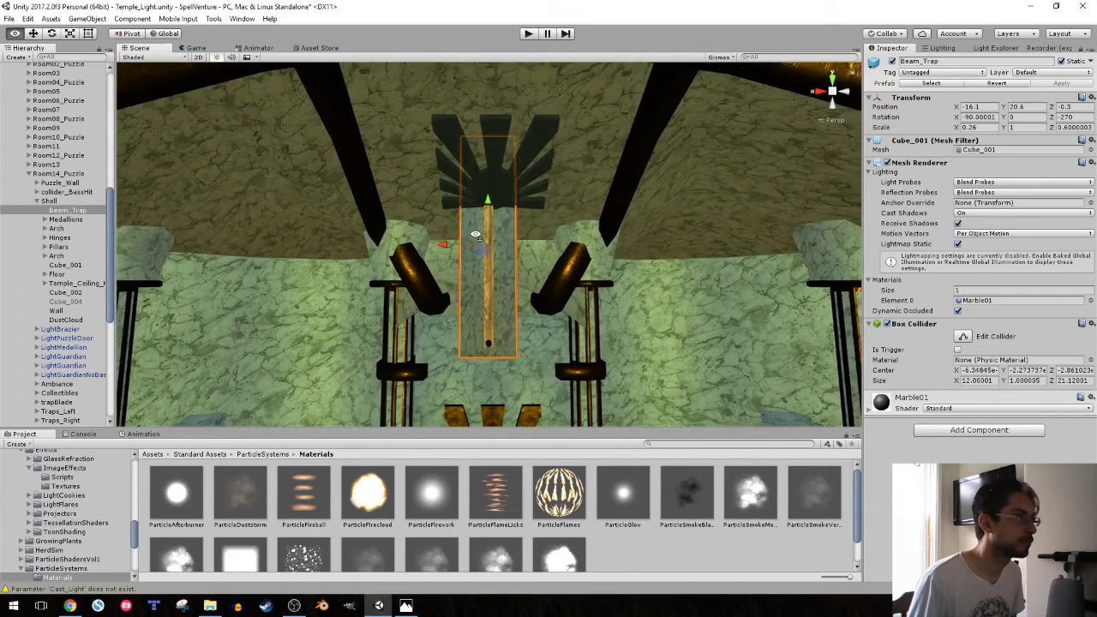
pyautogui.scroll(2, 407, 245)
pyautogui.scroll(2, 408, 246)
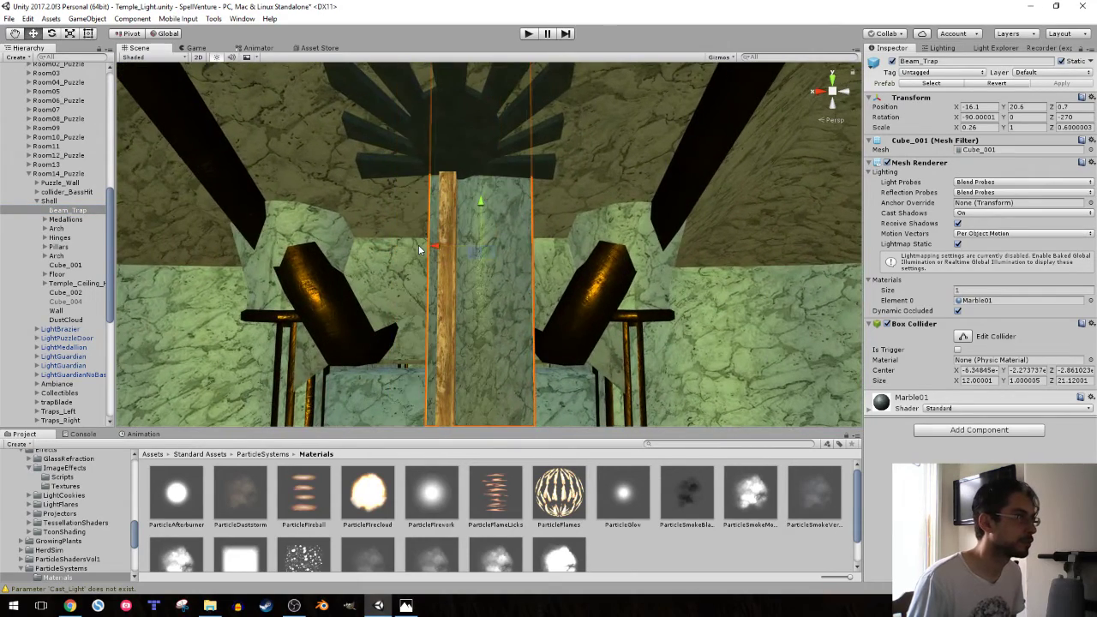
pyautogui.click(41, 210)
pyautogui.click(45, 220)
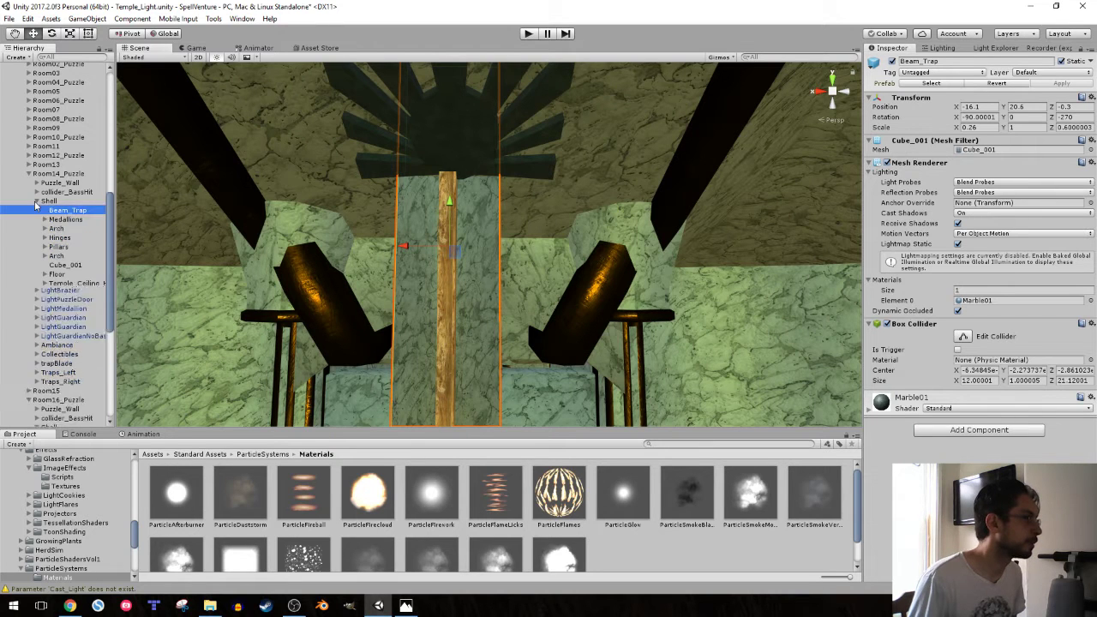
pyautogui.click(45, 220)
pyautogui.click(37, 202)
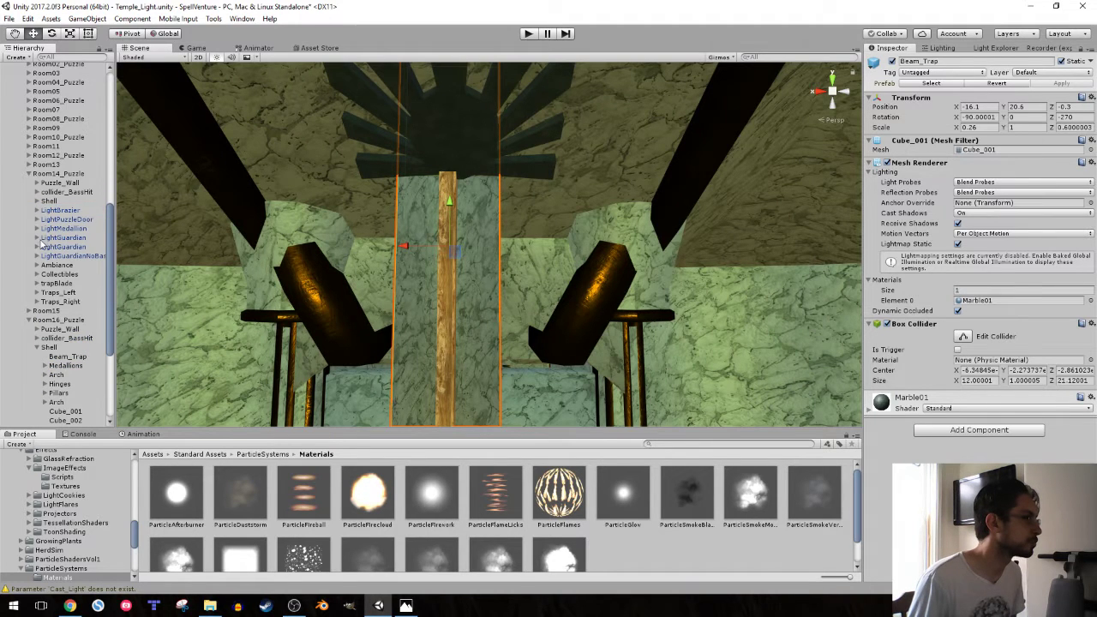
pyautogui.click(56, 283)
pyautogui.moveTo(385, 257)
pyautogui.keyDown('alt'); pyautogui.mouseDown()
pyautogui.moveTo(267, 269)
pyautogui.moveTo(232, 289)
pyautogui.mouseUp(); pyautogui.keyUp('alt')
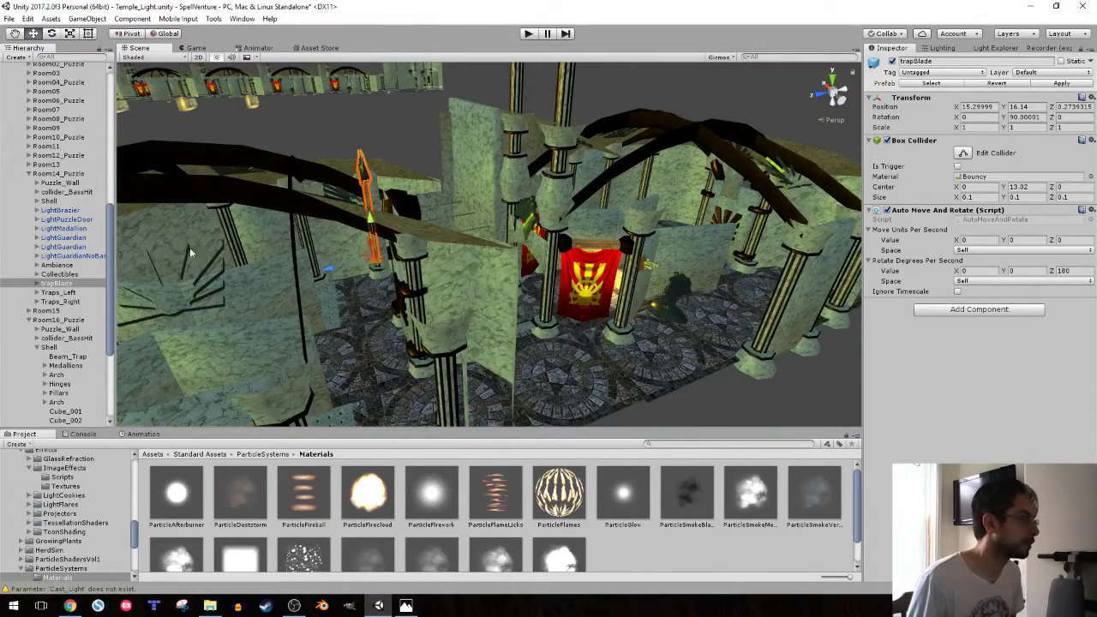
# - Duplicate trapBlade, rename the copy trapBlade, and place it in Room16_Puzzle's Traps group
pyautogui.hotkey('ctrl', 'd')
pyautogui.click(70, 311)
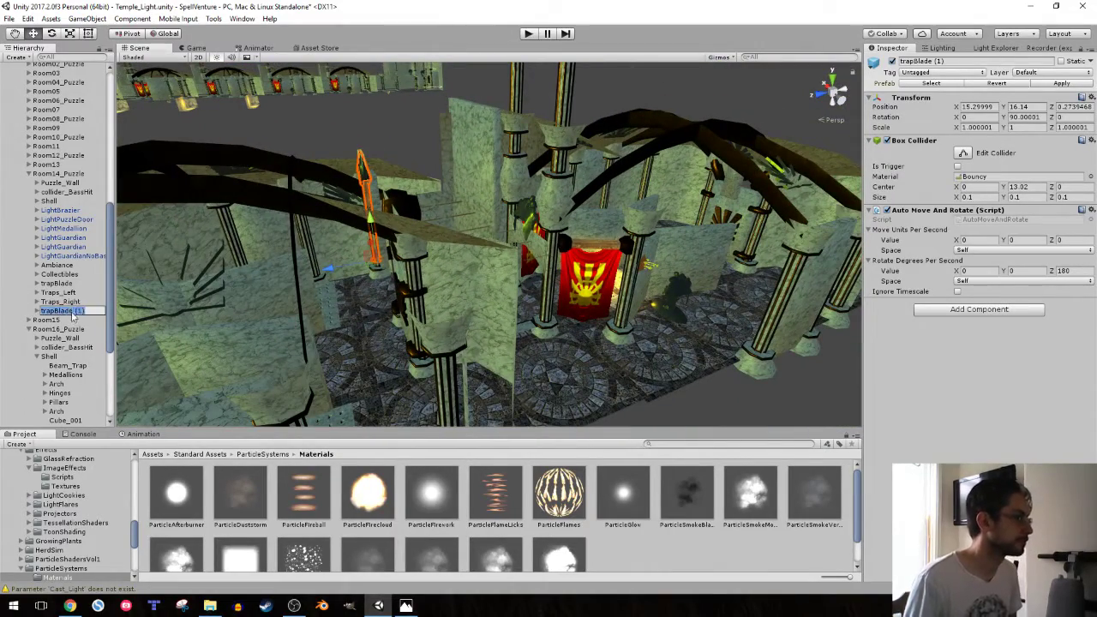
pyautogui.press('End')
pyautogui.press('BackSpace')
pyautogui.press('BackSpace')
pyautogui.press('BackSpace')
pyautogui.press('Return')
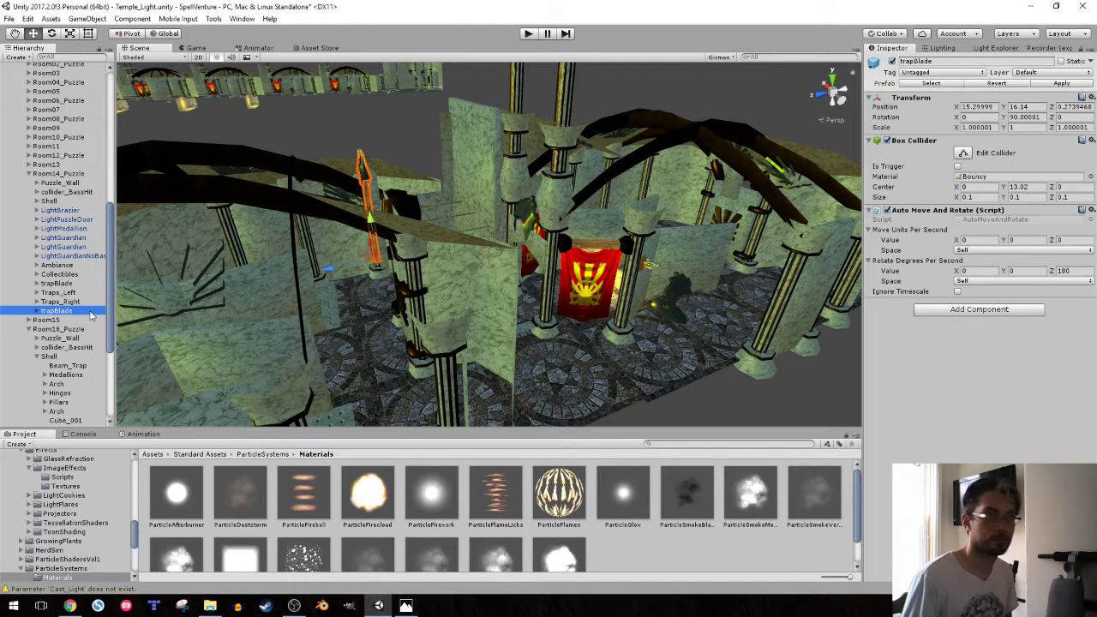
pyautogui.scroll(-5, 59, 157)
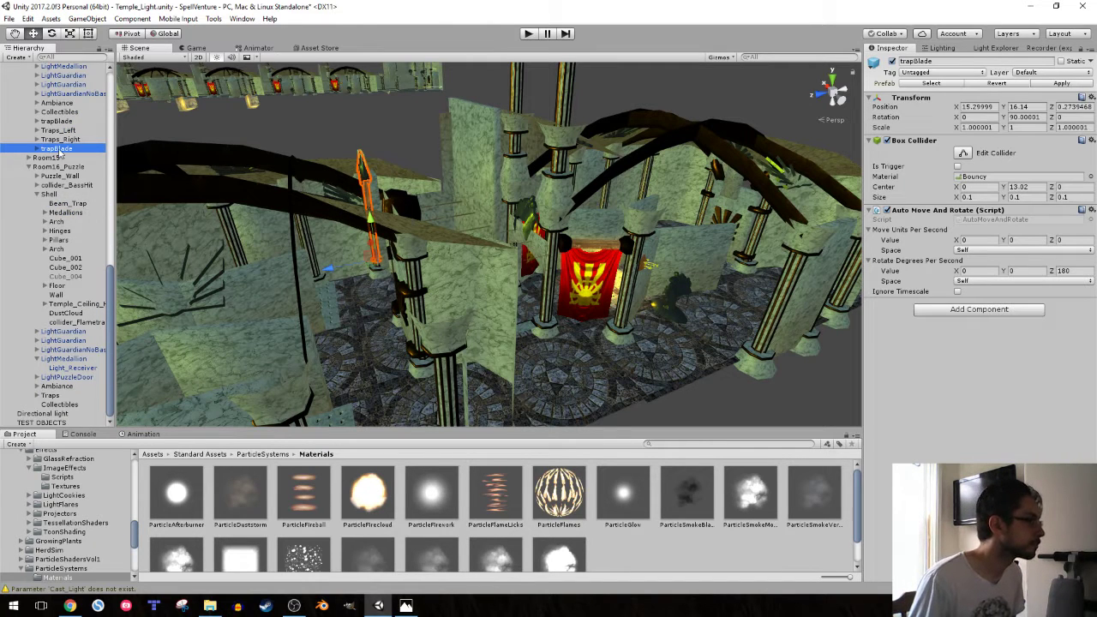
pyautogui.moveTo(60, 153); pyautogui.dragTo(50, 190)
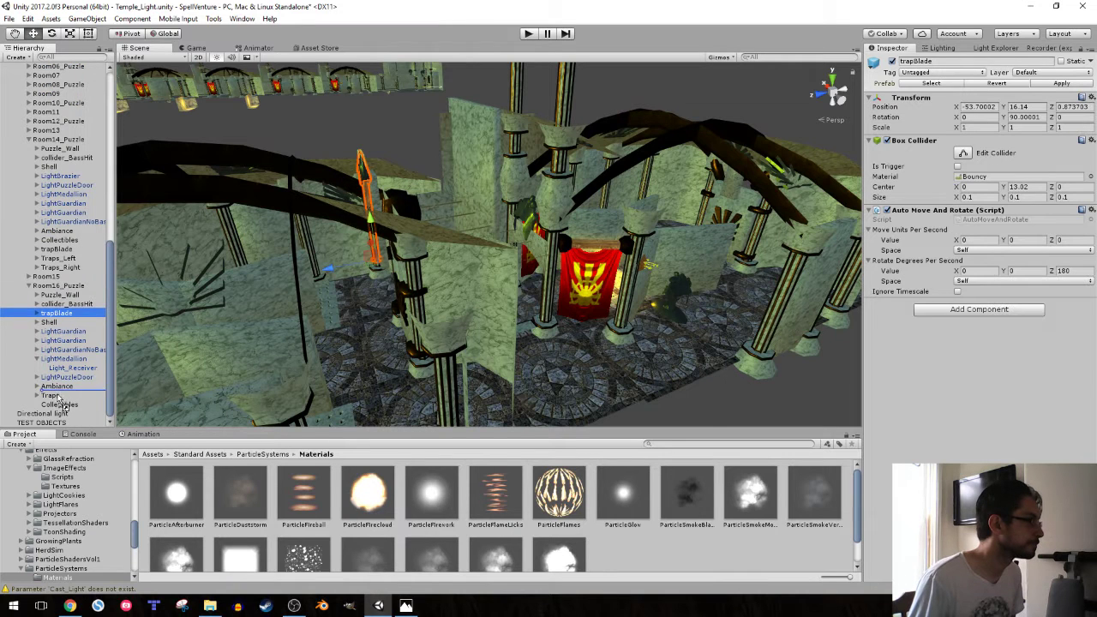
pyautogui.moveTo(64, 390); pyautogui.dragTo(60, 397)
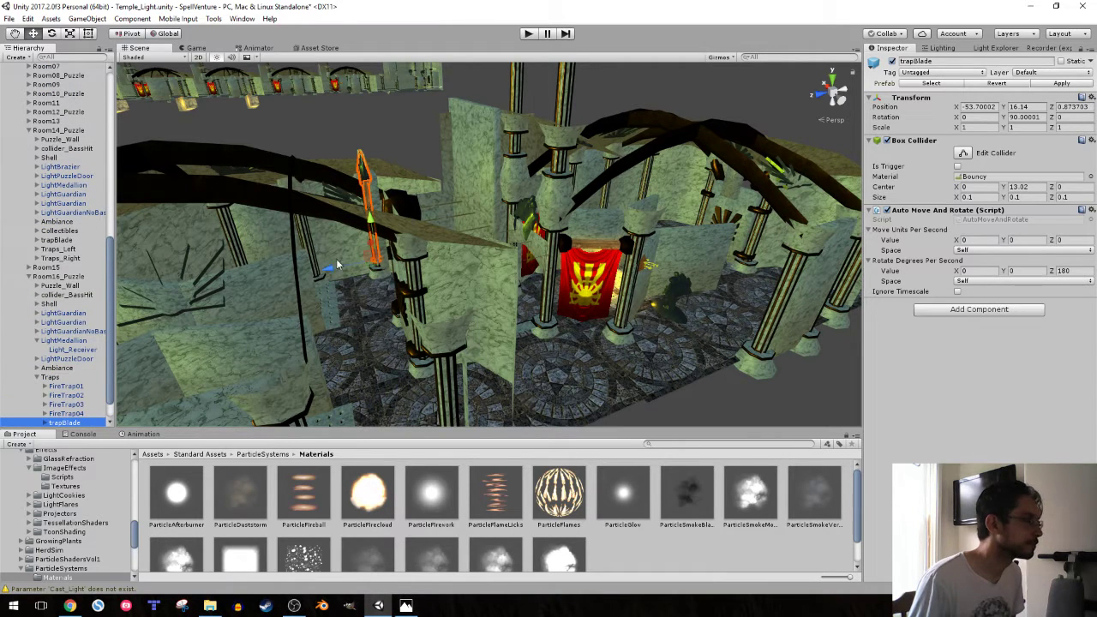
# - Move the trapBlade copy onto Room16's beam trap at X 15.3
pyautogui.moveTo(336, 258); pyautogui.dragTo(804, 215)
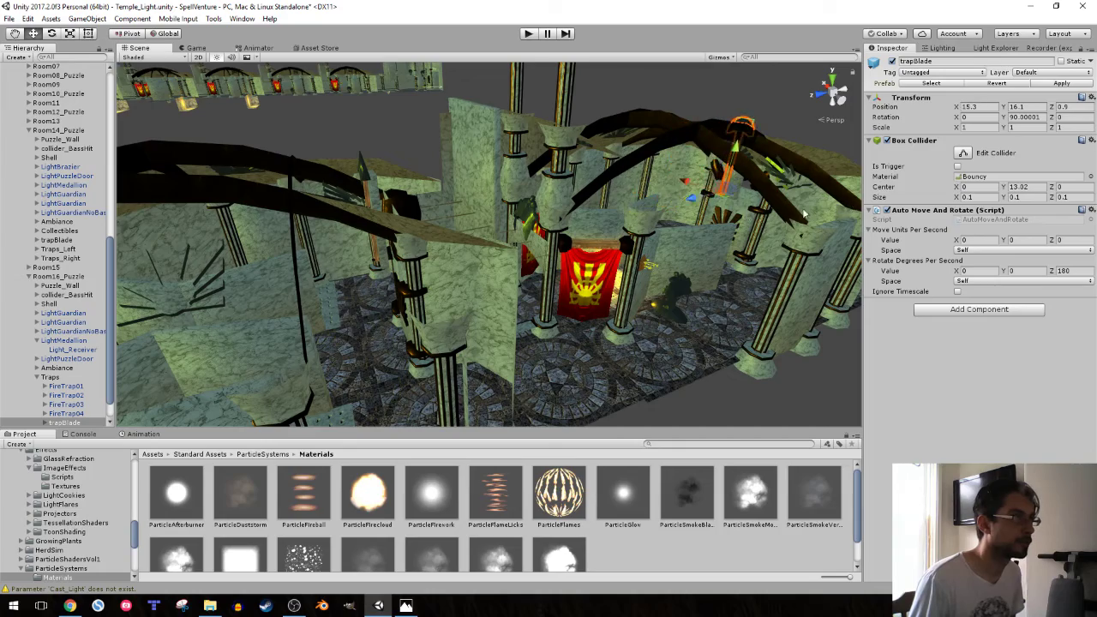
pyautogui.press('f')
pyautogui.moveTo(710, 244)
pyautogui.mouseDown(button='right')
pyautogui.moveTo(615, 233)
pyautogui.moveTo(754, 181)
pyautogui.moveTo(525, 266)
pyautogui.mouseUp(button='right')
pyautogui.moveTo(486, 261); pyautogui.dragTo(518, 258)
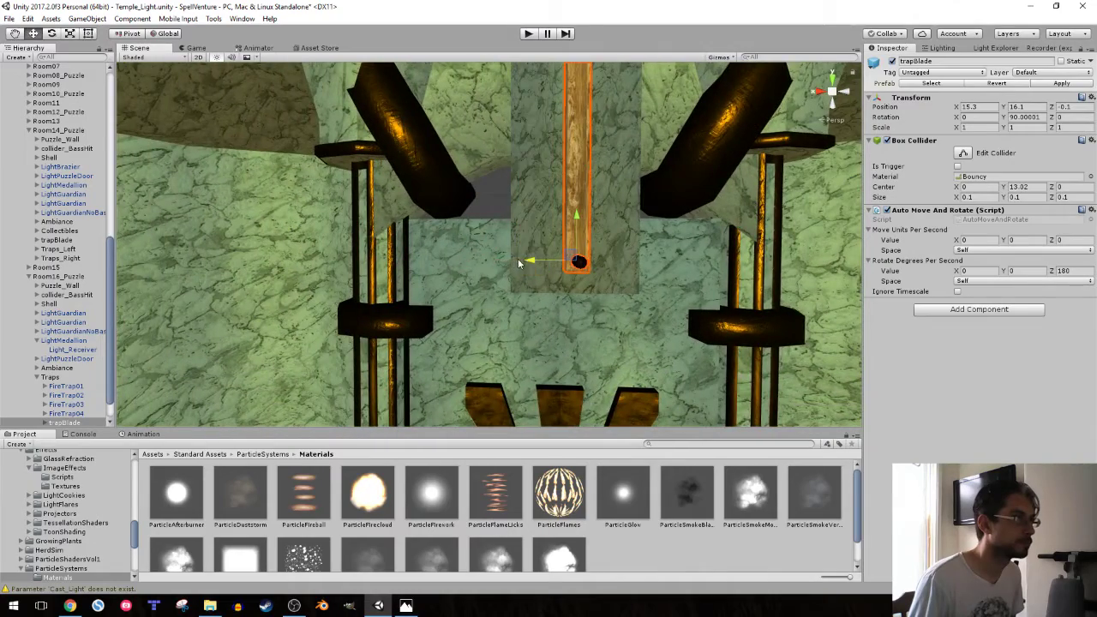
pyautogui.moveTo(518, 258); pyautogui.dragTo(326, 229, button='right')
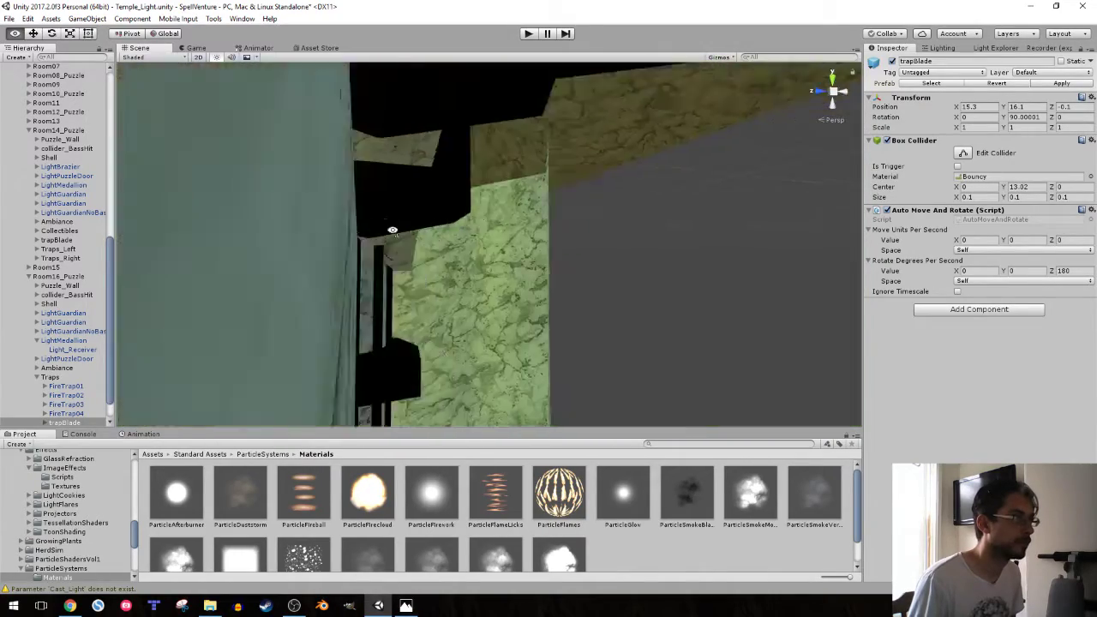
pyautogui.moveTo(326, 229)
pyautogui.mouseDown(button='right')
pyautogui.moveTo(510, 285)
pyautogui.moveTo(390, 309)
pyautogui.mouseUp(button='right')
pyautogui.click(510, 286)
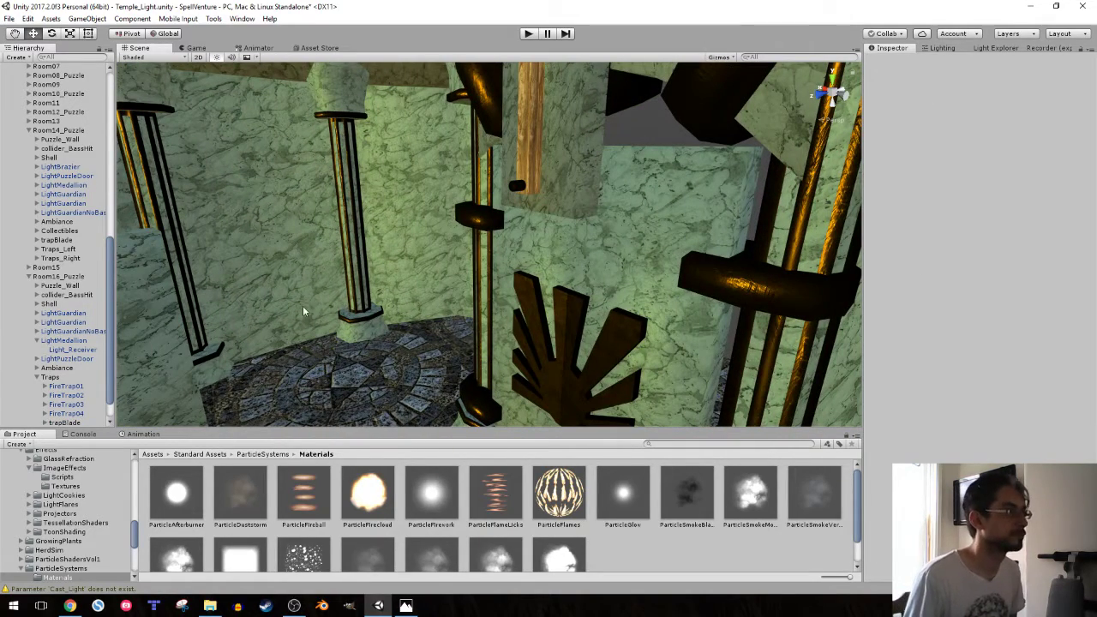
# - Collapse Room14_Puzzle, LightMedallion and Traps, then select LightPuzzleDoor
pyautogui.click(28, 131)
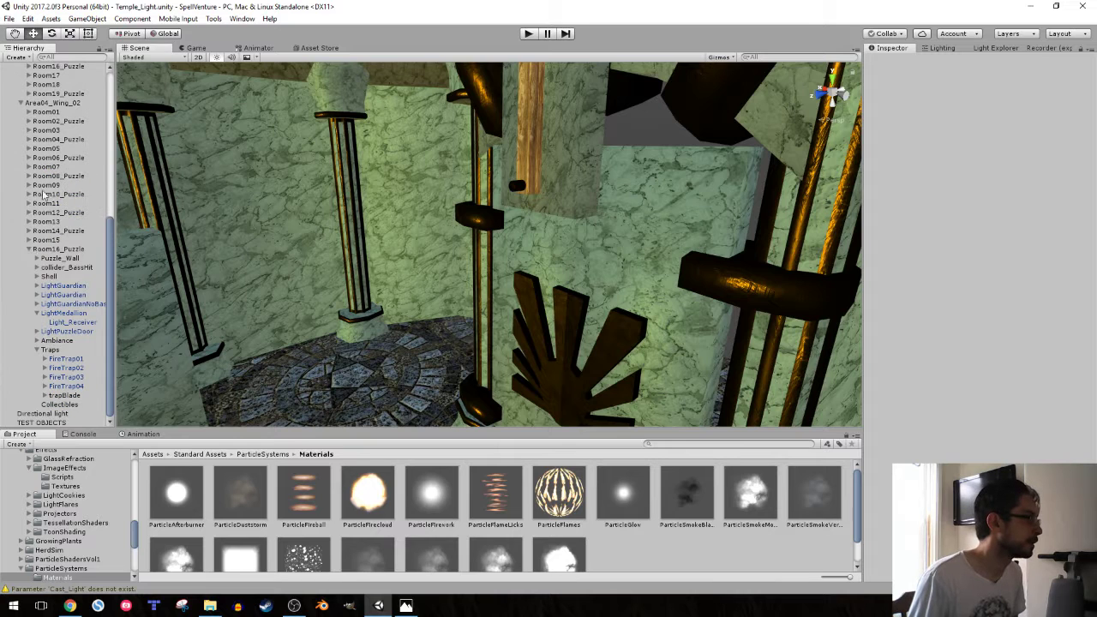
pyautogui.click(38, 314)
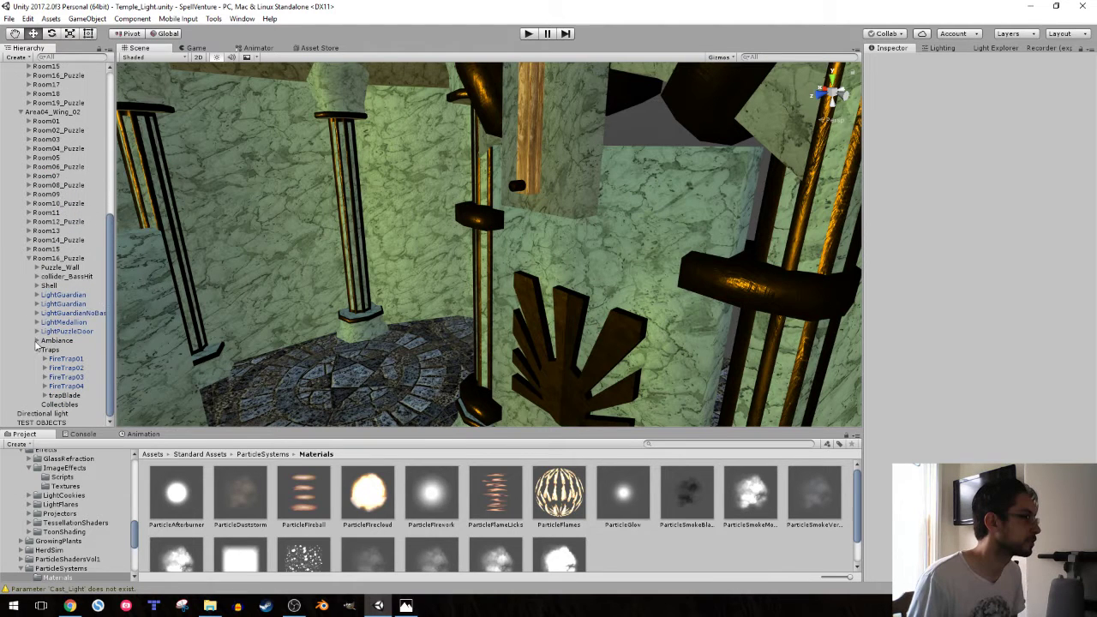
pyautogui.click(37, 349)
pyautogui.click(53, 350)
pyautogui.press('Down')
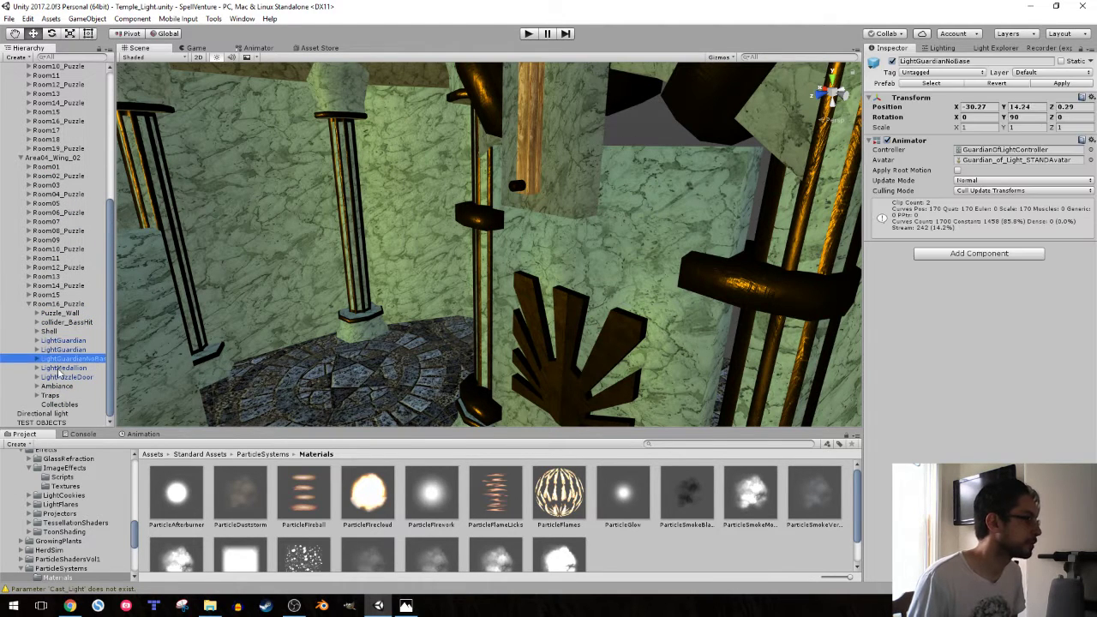
pyautogui.press('Down')
pyautogui.press('Down')
# - Expand LightPuzzleDoor's Effects and select the ScreenShake object to inspect it
pyautogui.click(37, 377)
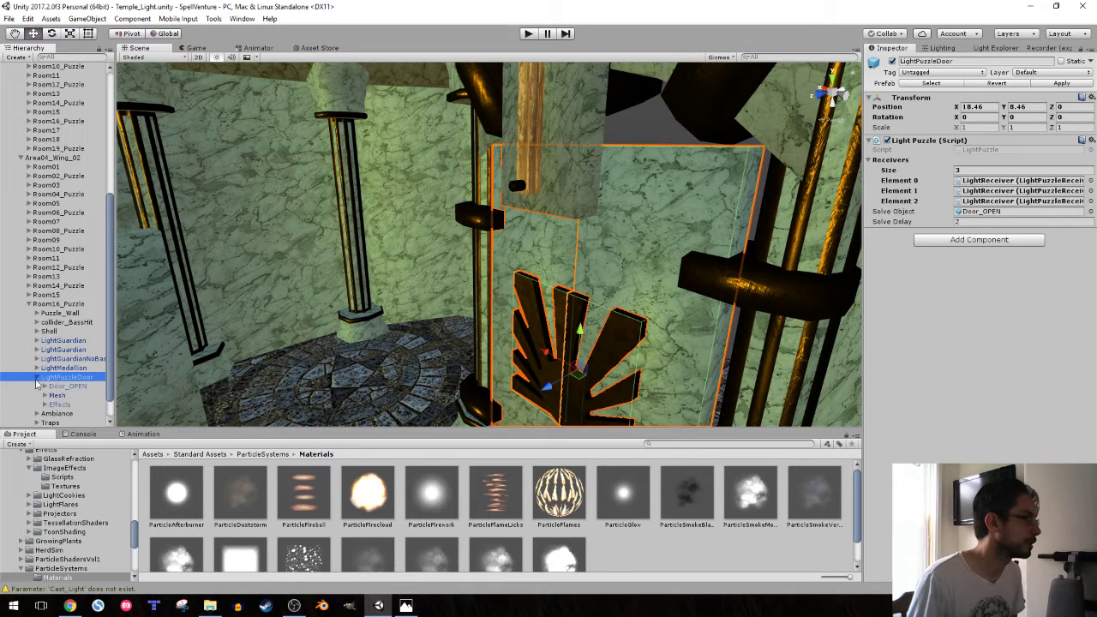
pyautogui.click(45, 380)
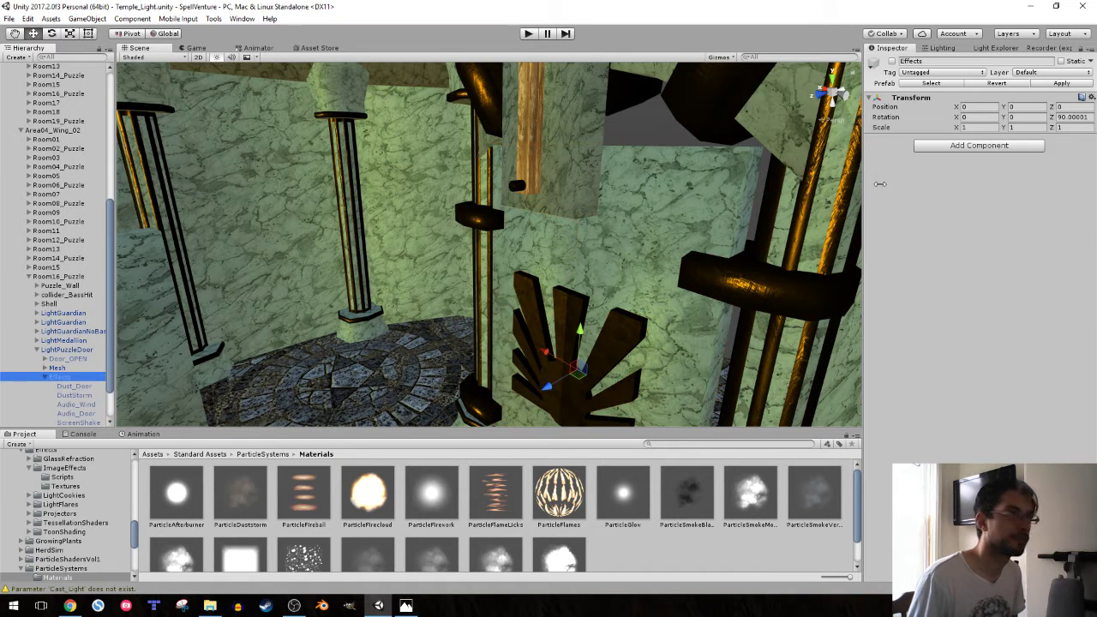
pyautogui.click(962, 146)
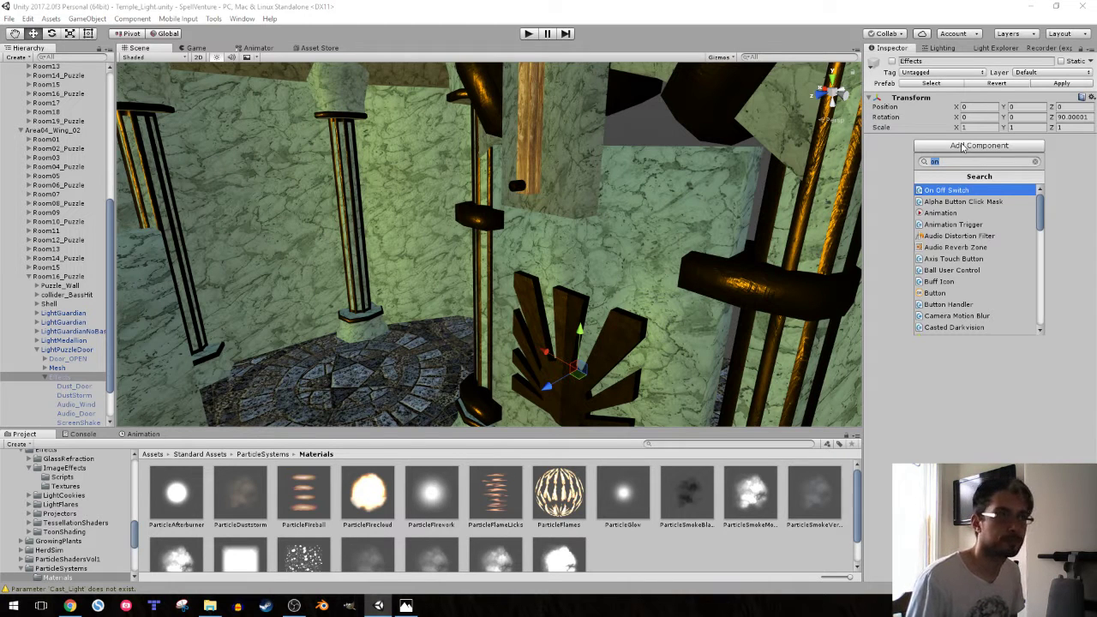
pyautogui.click(946, 369)
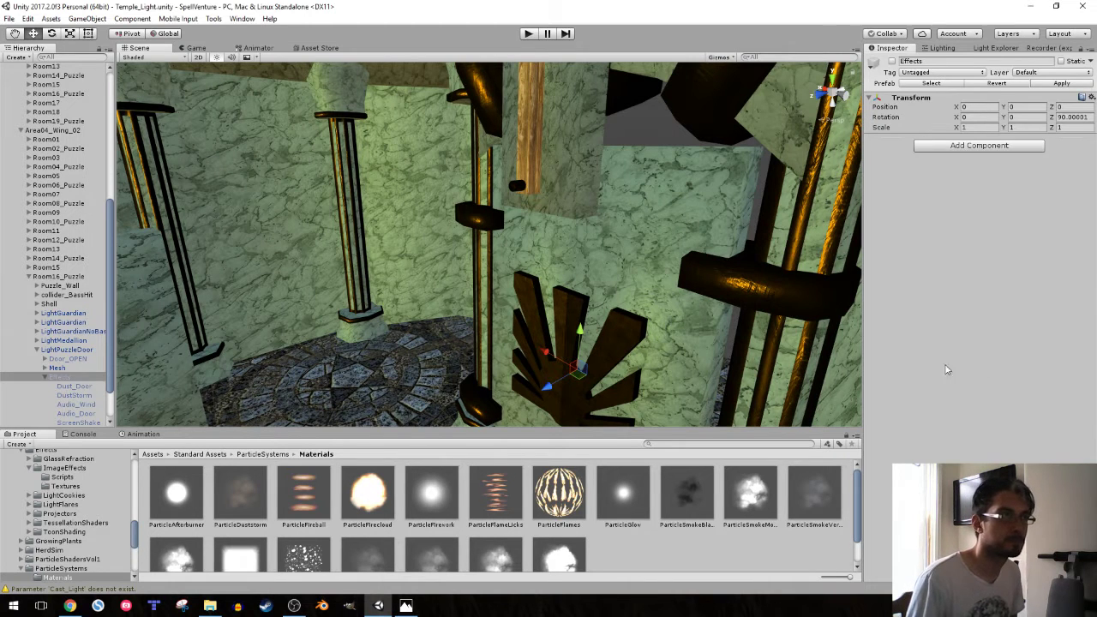
pyautogui.click(72, 385)
pyautogui.scroll(-2, 71, 385)
pyautogui.click(76, 377)
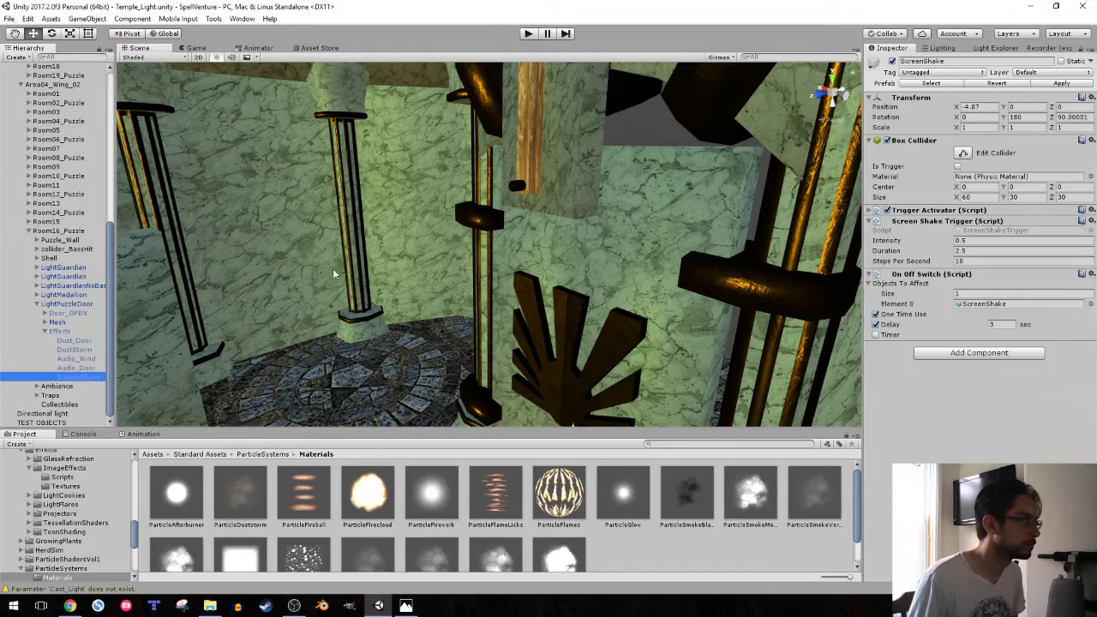
pyautogui.moveTo(333, 268); pyautogui.dragTo(707, 278, button='right')
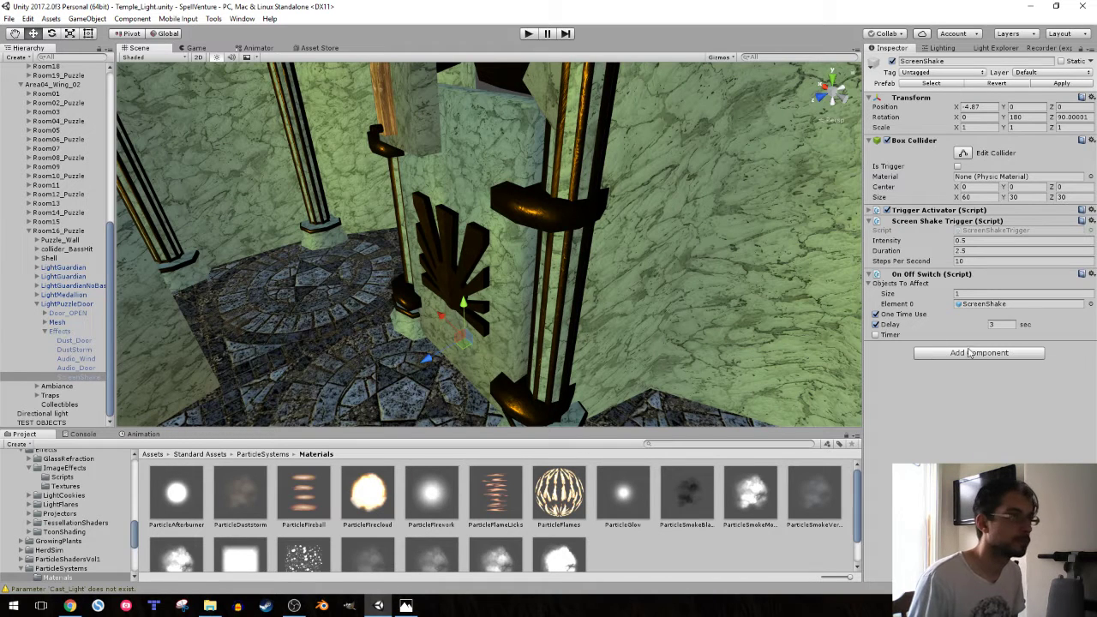
# - Add a Trap Trigger to ScreenShake with Traps size 4 and action Disable
pyautogui.click(969, 353)
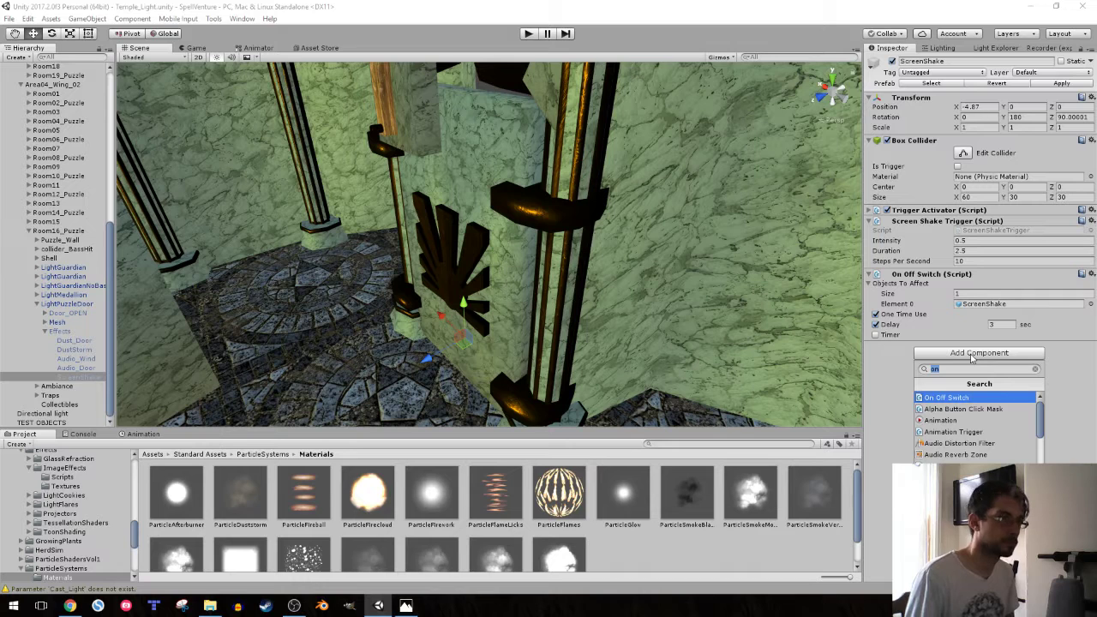
pyautogui.write('trap')
pyautogui.press('Return')
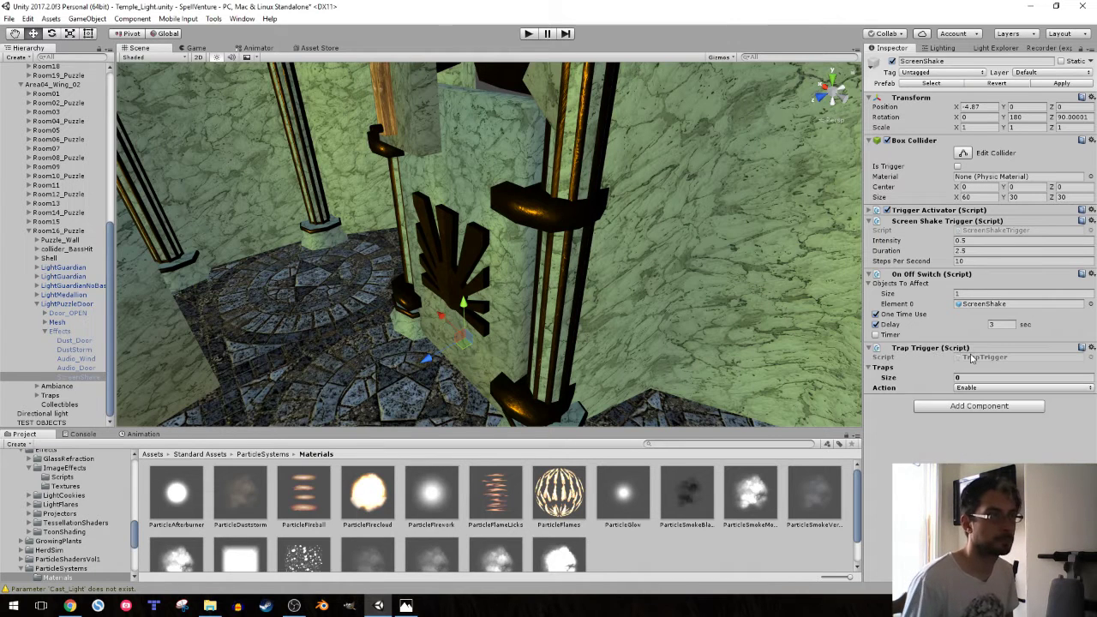
pyautogui.click(978, 377)
pyautogui.write('4')
pyautogui.press('Return')
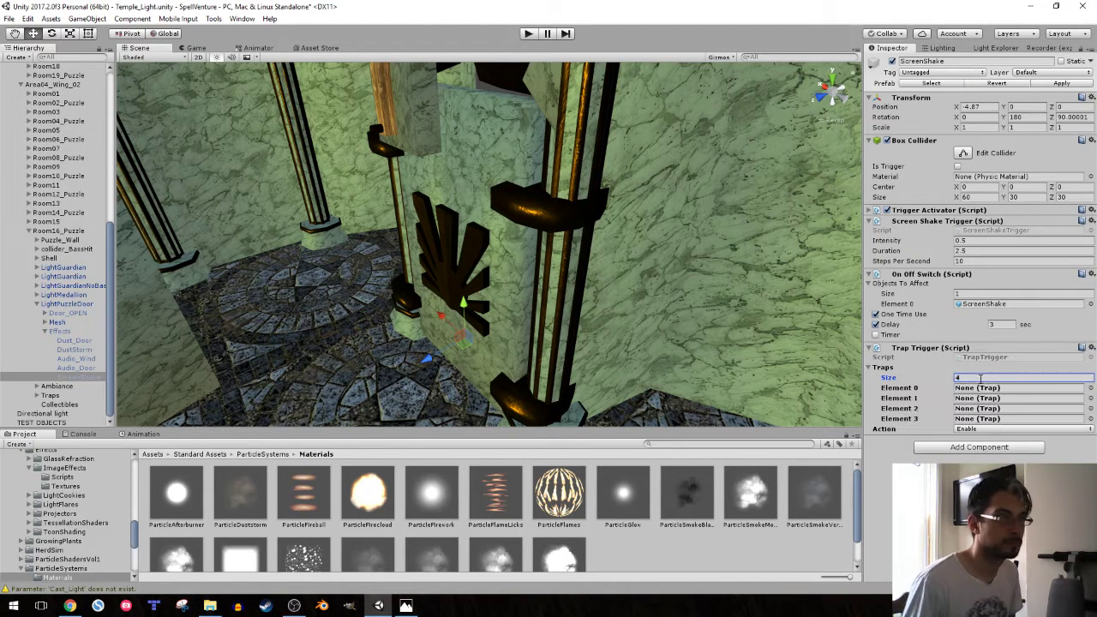
pyautogui.click(987, 429)
pyautogui.click(981, 455)
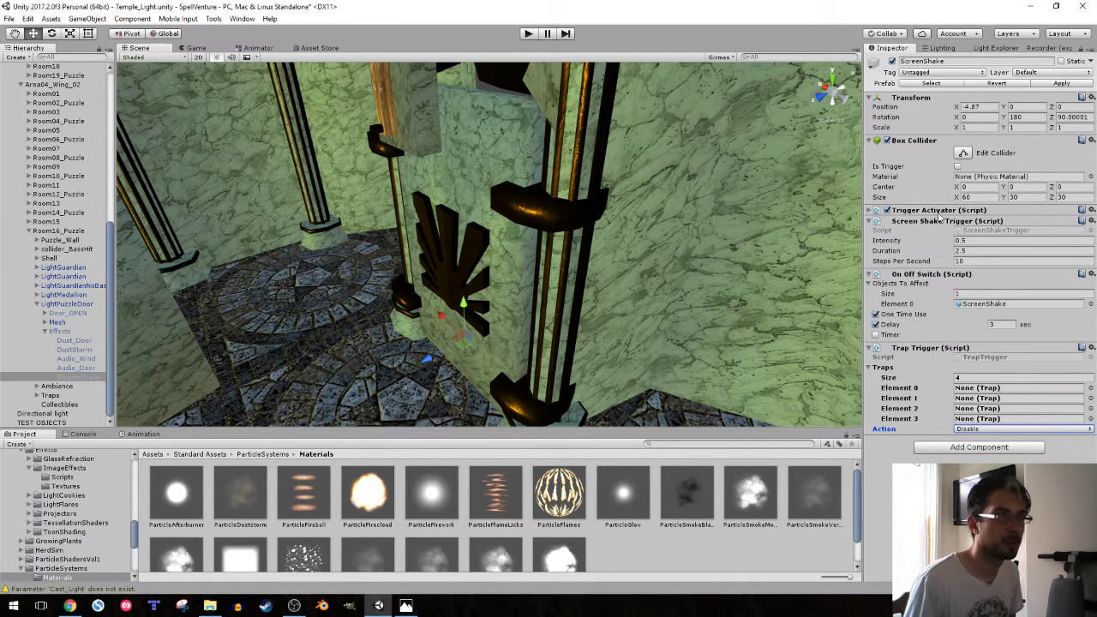
# - Review the Trigger Activator and Box Collider settings, then select the Effects group
pyautogui.click(938, 213)
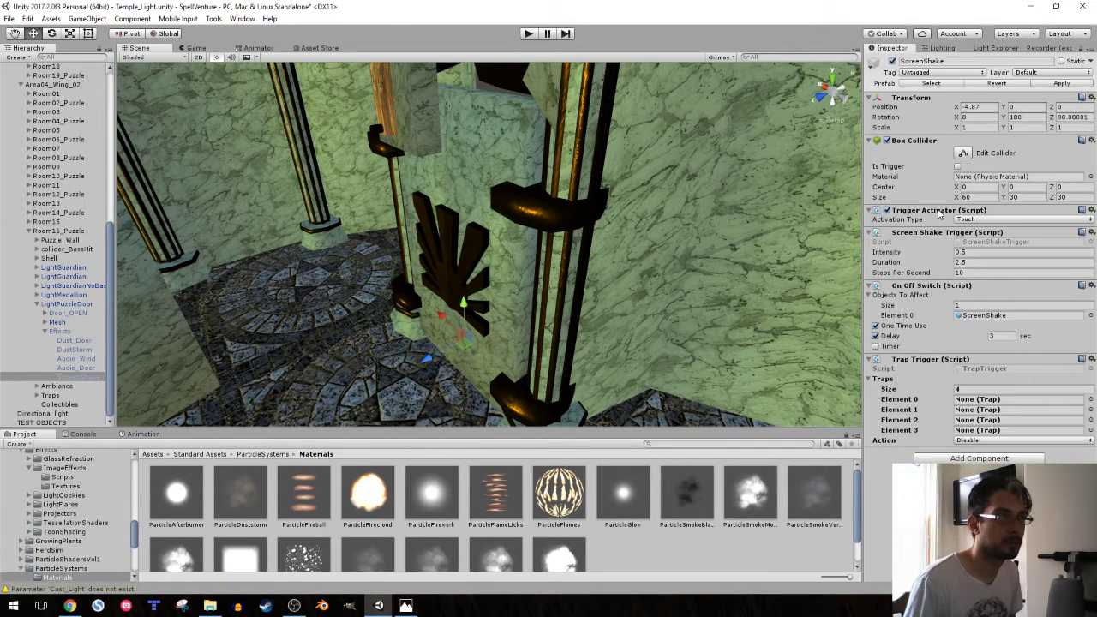
pyautogui.click(938, 213)
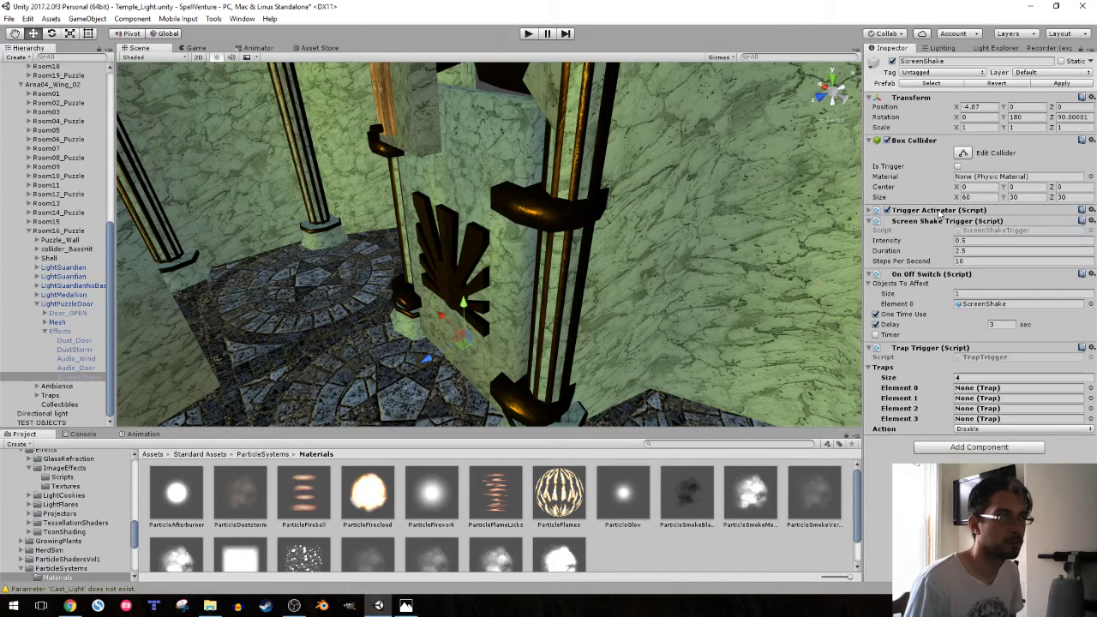
pyautogui.moveTo(537, 343); pyautogui.dragTo(617, 396, button='right')
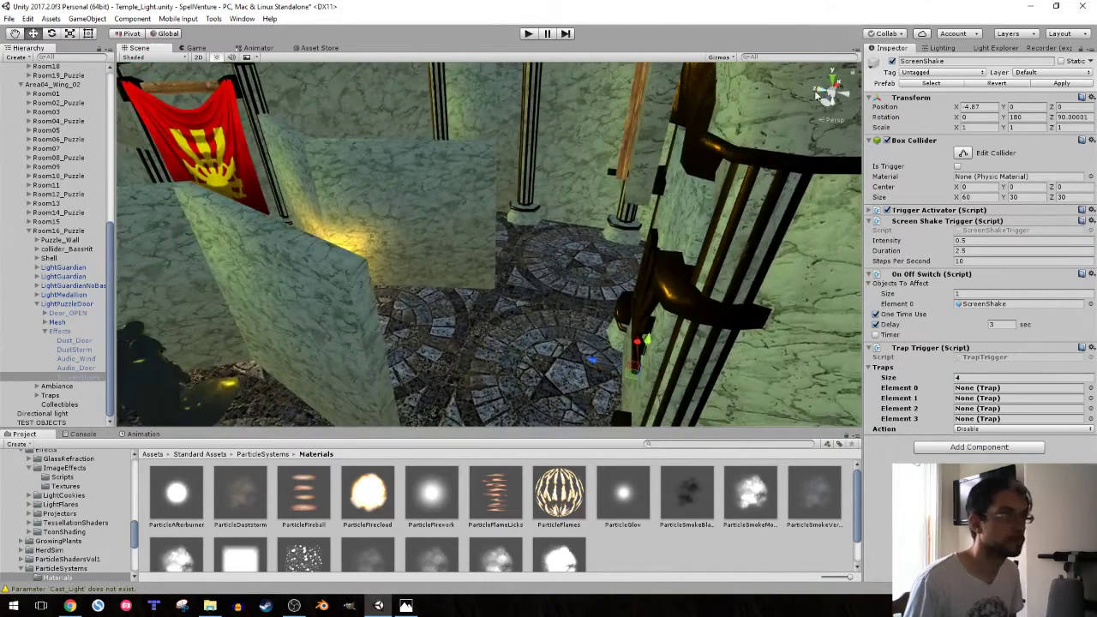
pyautogui.click(895, 141)
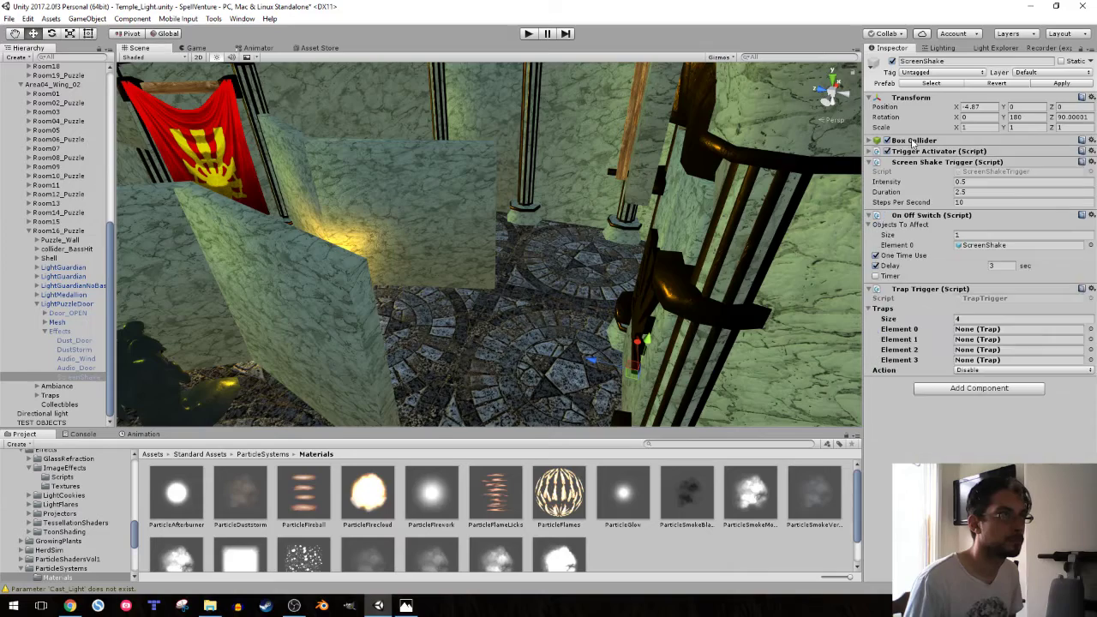
pyautogui.click(896, 141)
pyautogui.moveTo(576, 202)
pyautogui.mouseDown(button='right')
pyautogui.moveTo(540, 246)
pyautogui.moveTo(403, 278)
pyautogui.mouseUp(button='right')
pyautogui.click(53, 333)
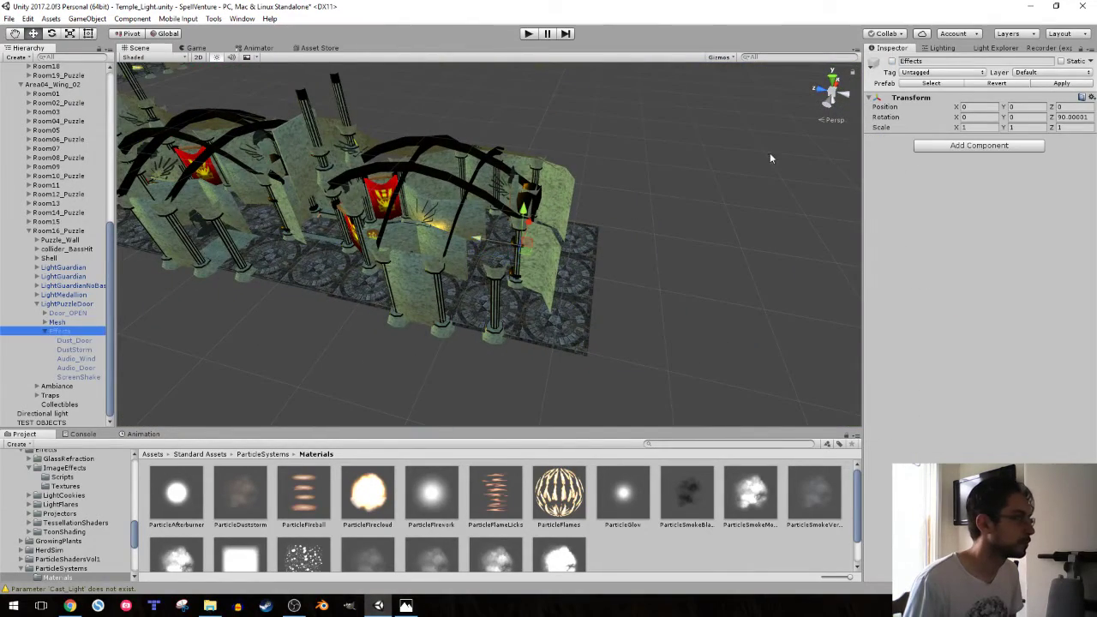
# - Toggle the Effects group on and off, and remove the Trap Trigger component from ScreenShake
pyautogui.click(892, 61)
pyautogui.click(892, 61)
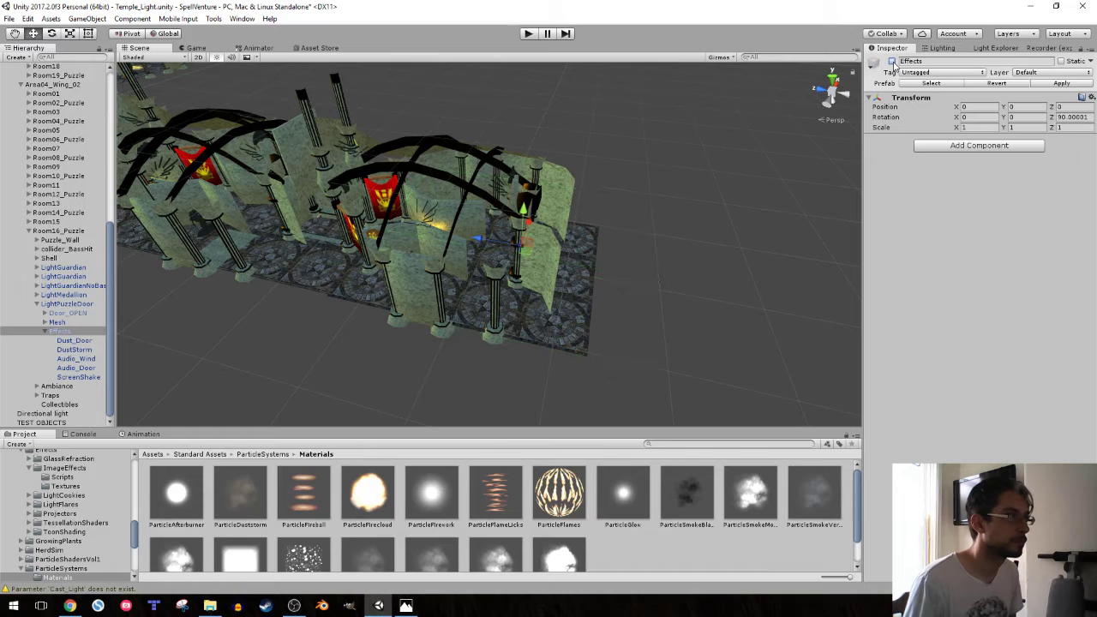
pyautogui.moveTo(607, 236)
pyautogui.mouseDown(button='right')
pyautogui.moveTo(573, 221)
pyautogui.moveTo(75, 322)
pyautogui.mouseUp(button='right')
pyautogui.click(77, 377)
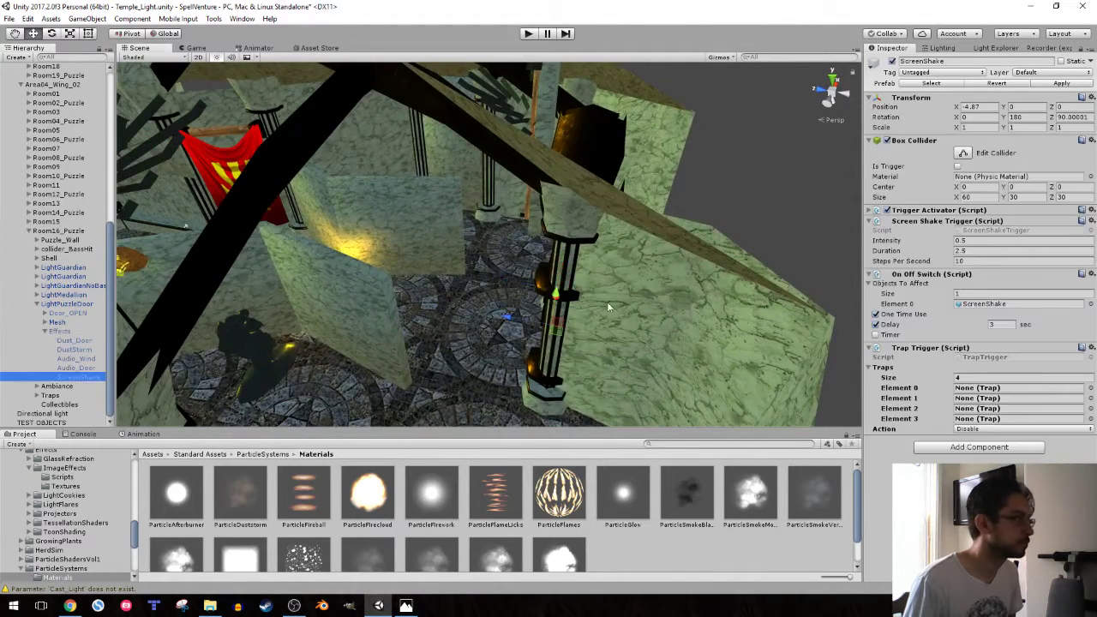
pyautogui.click(1092, 349)
pyautogui.click(1011, 377)
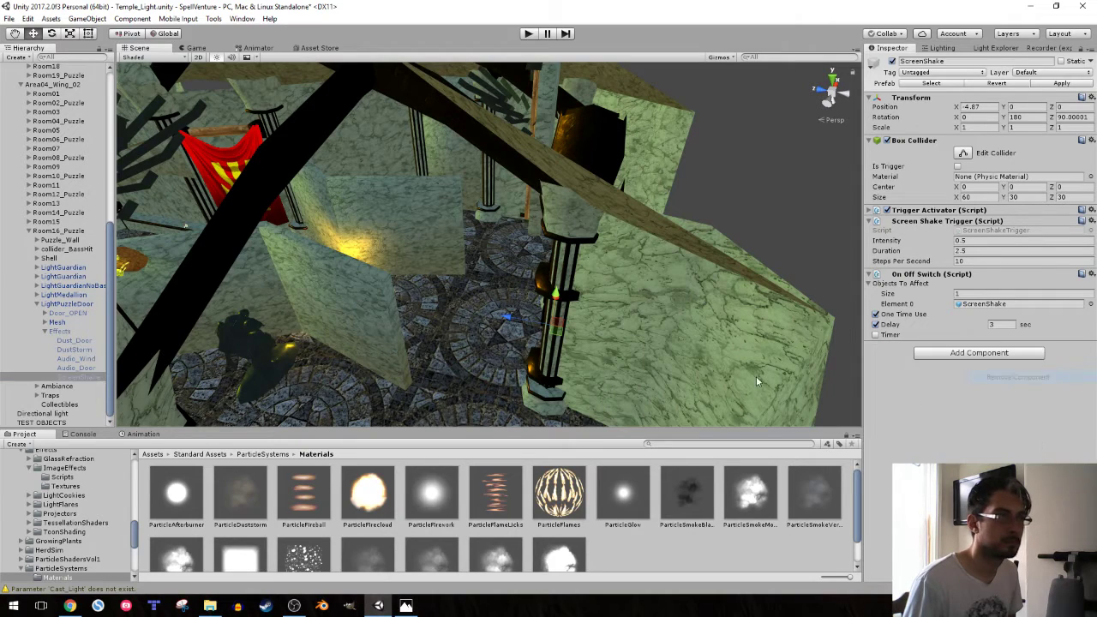
pyautogui.click(65, 333)
# - Select the Door_OPEN trigger object and frame it in the Scene view
pyautogui.doubleClick(66, 333)
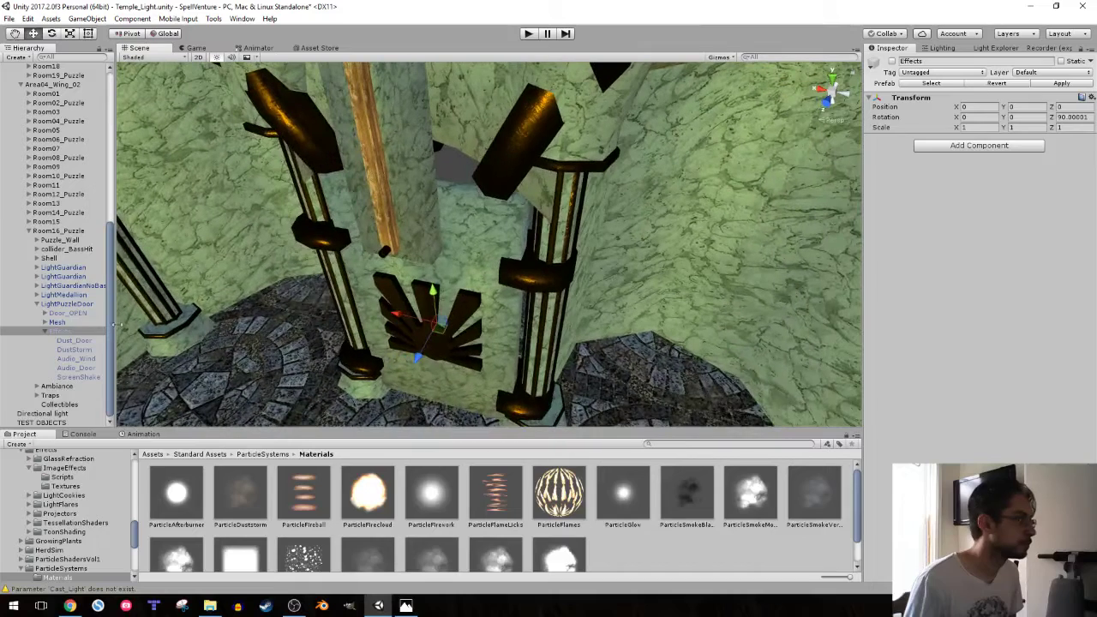
pyautogui.click(69, 314)
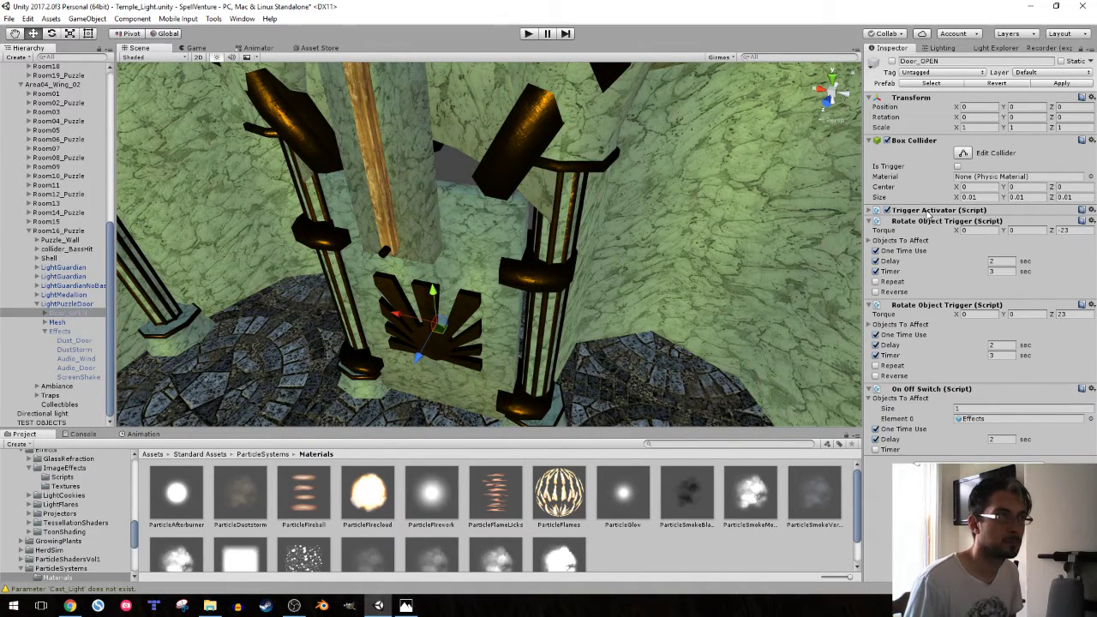
pyautogui.click(891, 214)
pyautogui.click(928, 214)
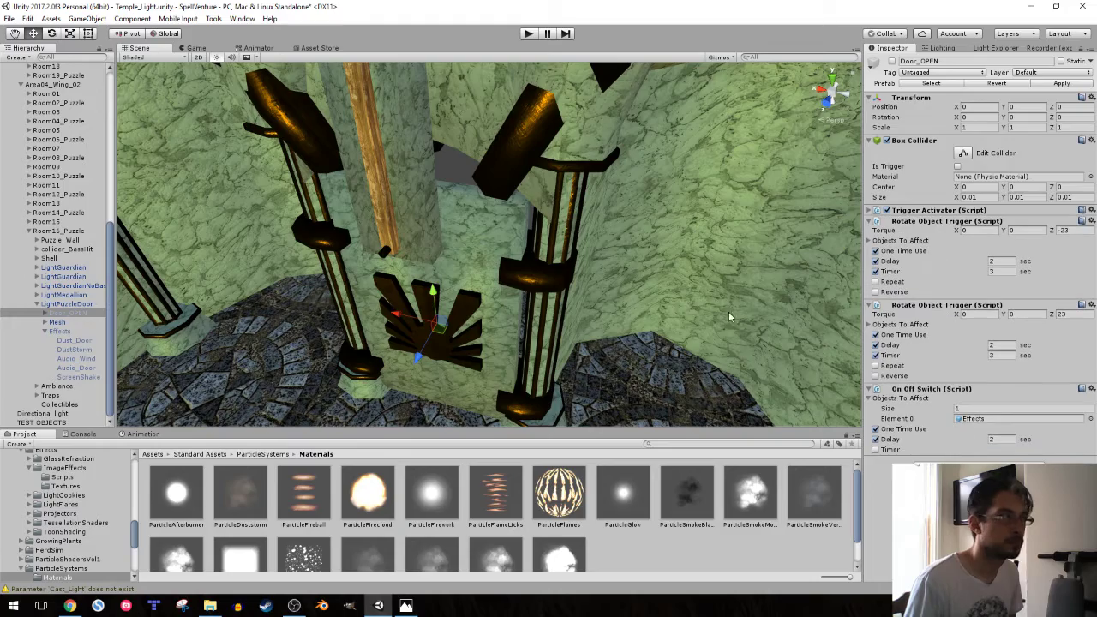
pyautogui.keyDown('alt'); pyautogui.moveTo(729, 318); pyautogui.dragTo(718, 229); pyautogui.keyUp('alt')
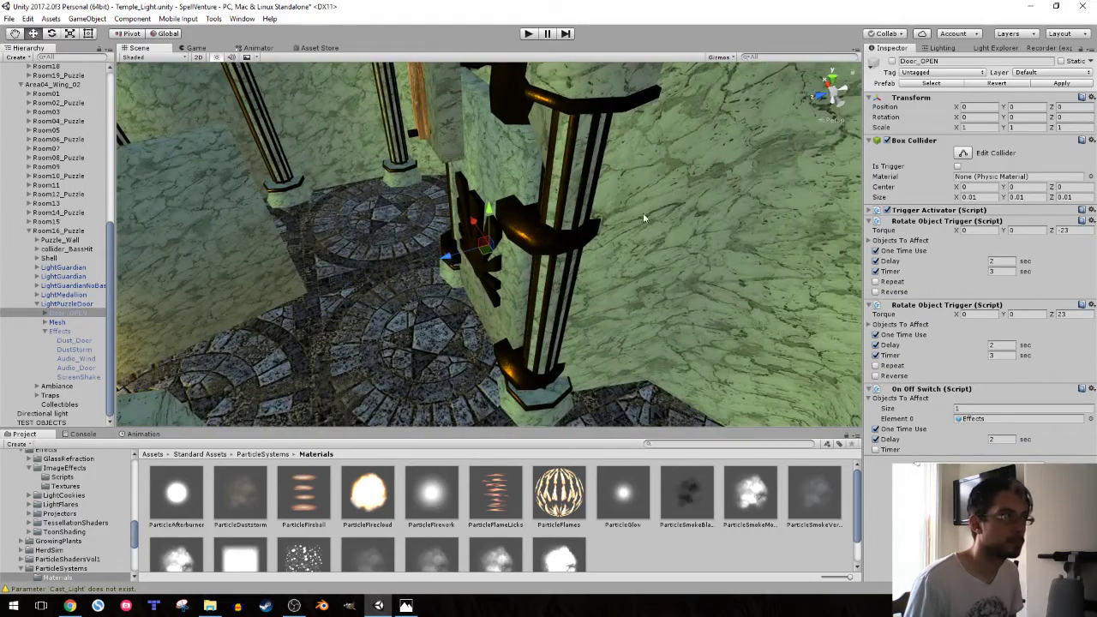
pyautogui.moveTo(645, 217)
pyautogui.keyDown('alt'); pyautogui.mouseDown()
pyautogui.moveTo(580, 229)
pyautogui.moveTo(870, 77)
pyautogui.mouseUp(); pyautogui.keyUp('alt')
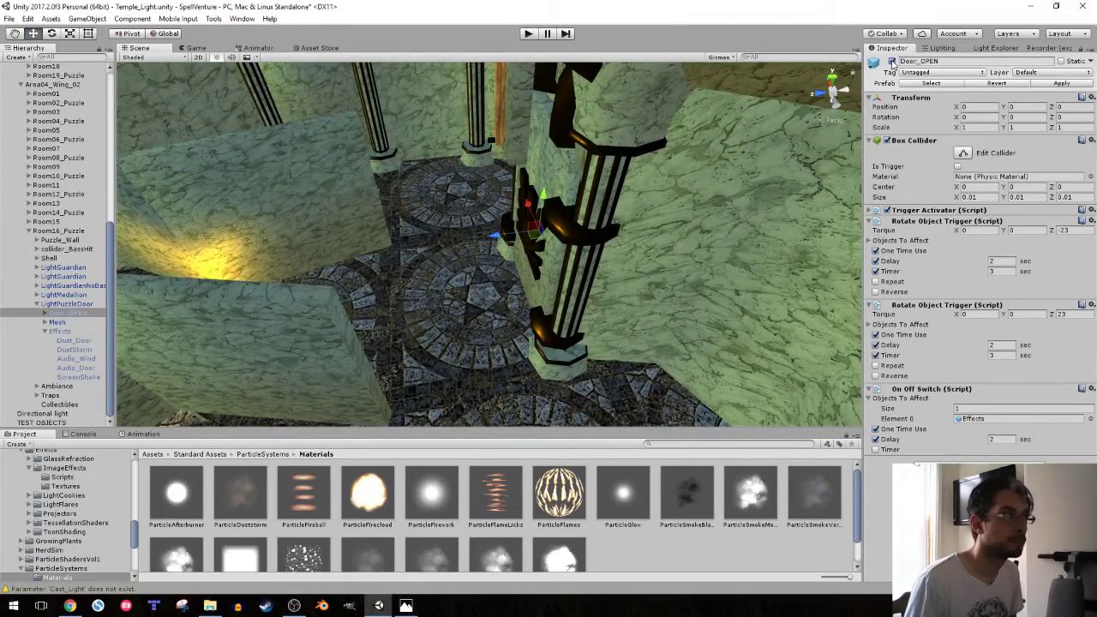
pyautogui.press('f')
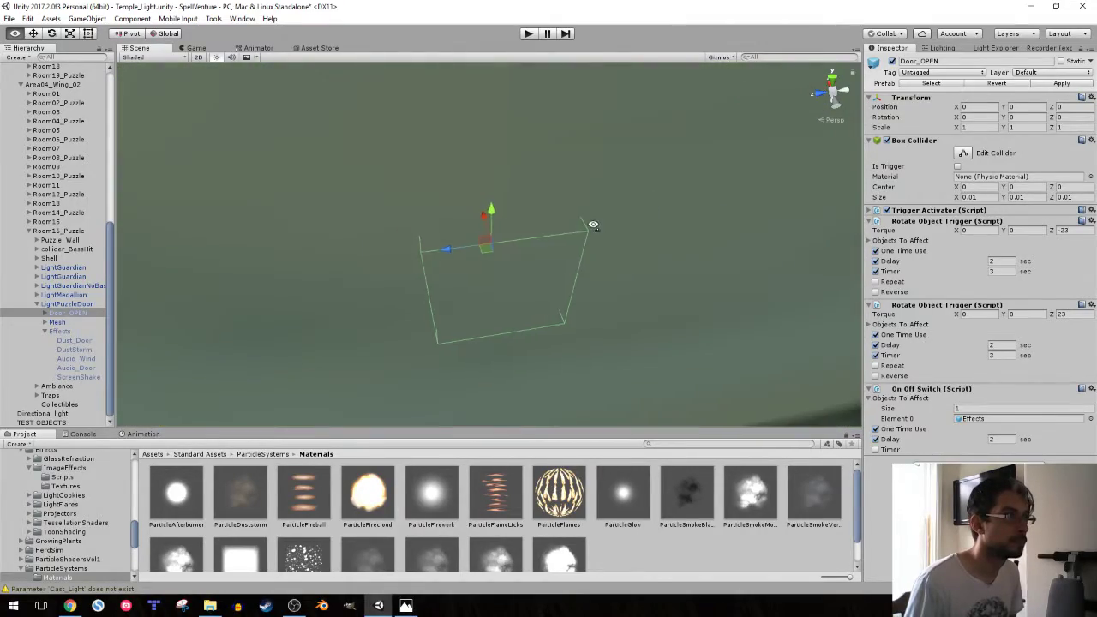
pyautogui.keyDown('alt'); pyautogui.moveTo(595, 228); pyautogui.dragTo(640, 219); pyautogui.keyUp('alt')
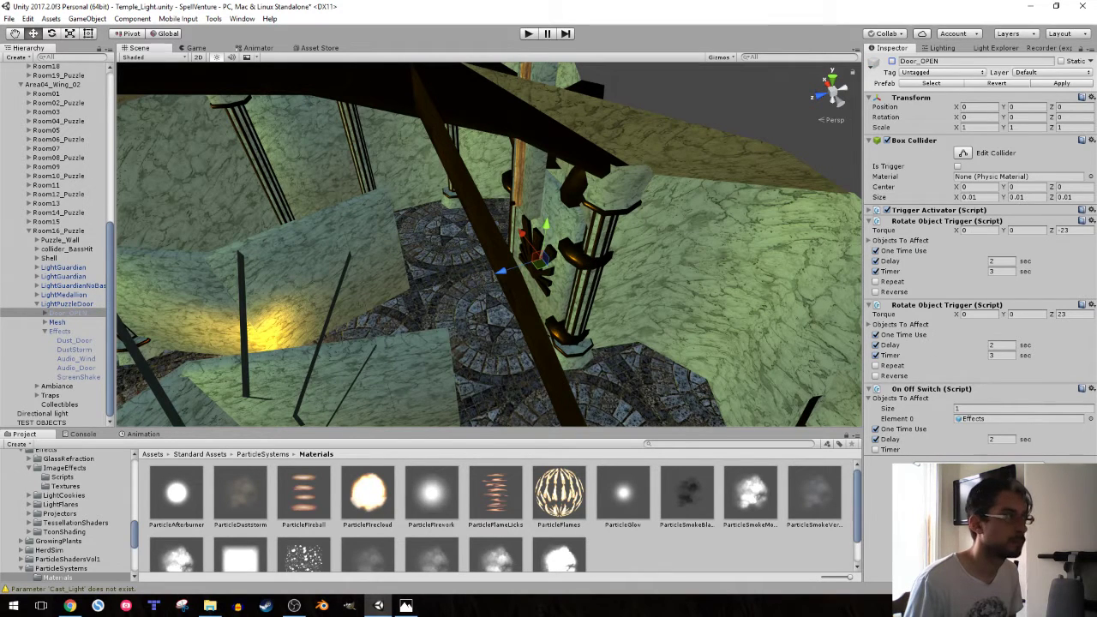
pyautogui.moveTo(607, 330)
pyautogui.keyDown('alt'); pyautogui.mouseDown()
pyautogui.moveTo(776, 223)
pyautogui.moveTo(405, 222)
pyautogui.moveTo(390, 115)
pyautogui.mouseUp(); pyautogui.keyUp('alt')
# - Lower Door_OPEN below the light door to Position Y -8
pyautogui.hotkey('ctrl', 'z')
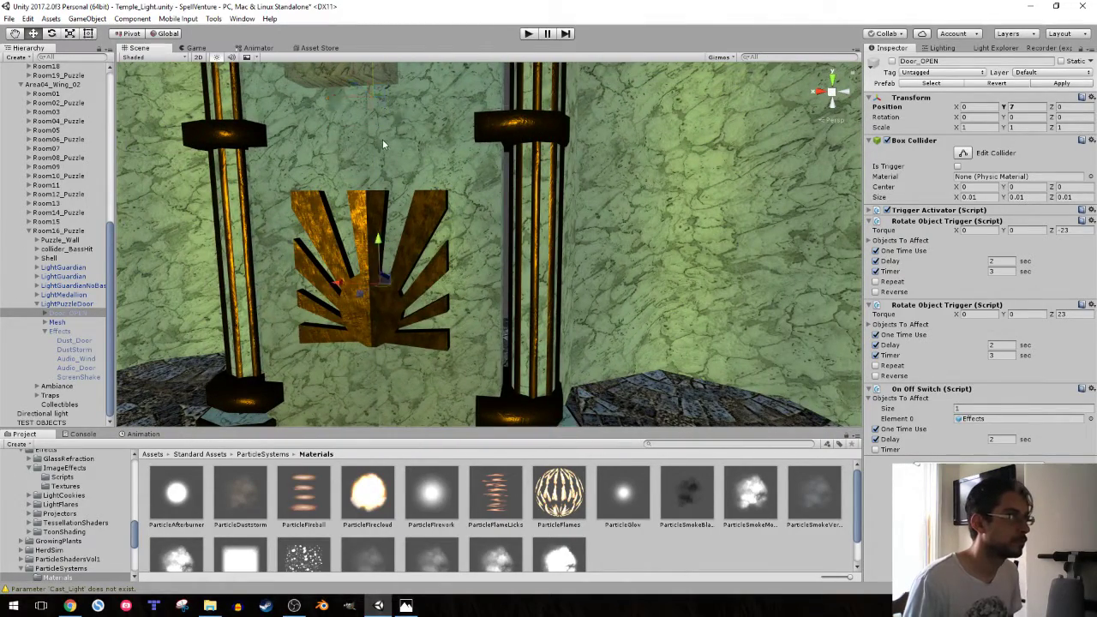
pyautogui.moveTo(395, 303); pyautogui.dragTo(422, 395)
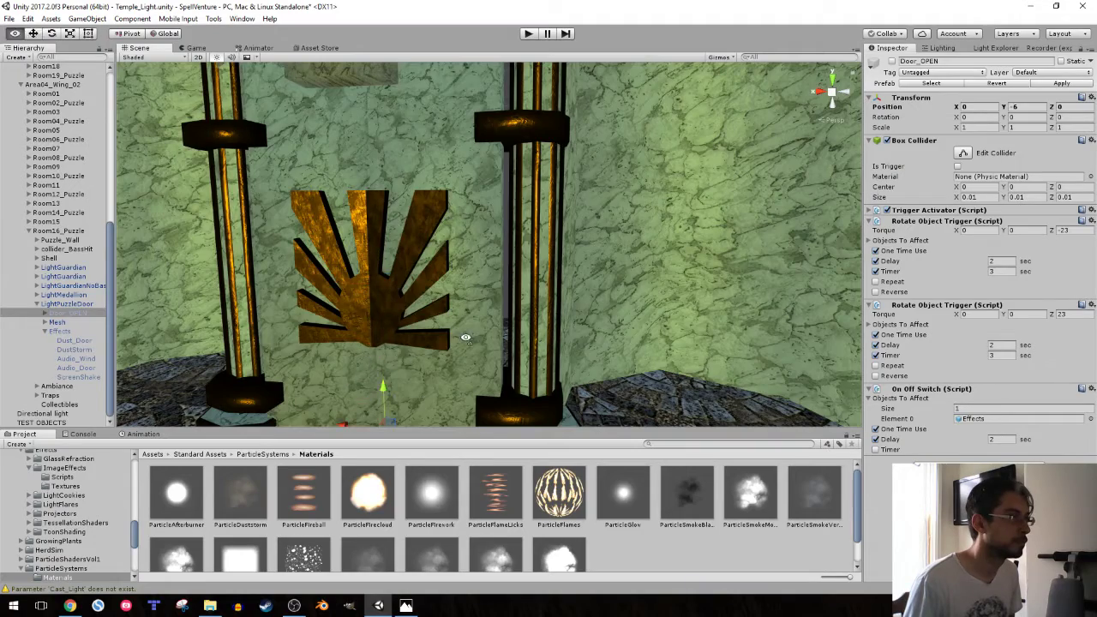
pyautogui.press('f')
pyautogui.scroll(2, 485, 255)
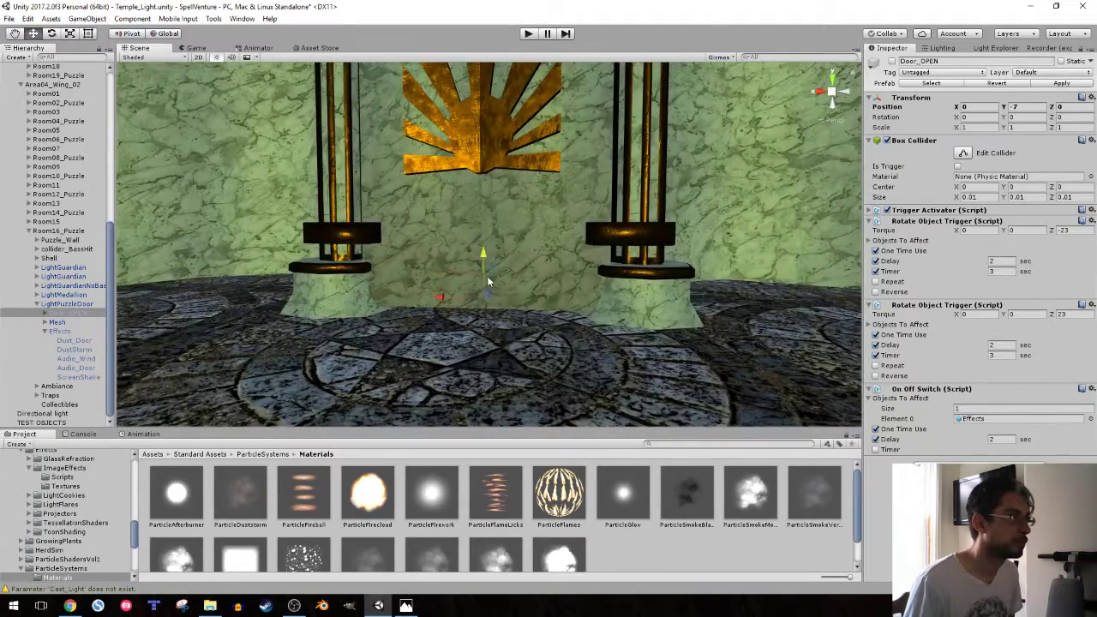
pyautogui.keyDown('alt'); pyautogui.moveTo(494, 287); pyautogui.dragTo(214, 311); pyautogui.keyUp('alt')
pyautogui.click(45, 312)
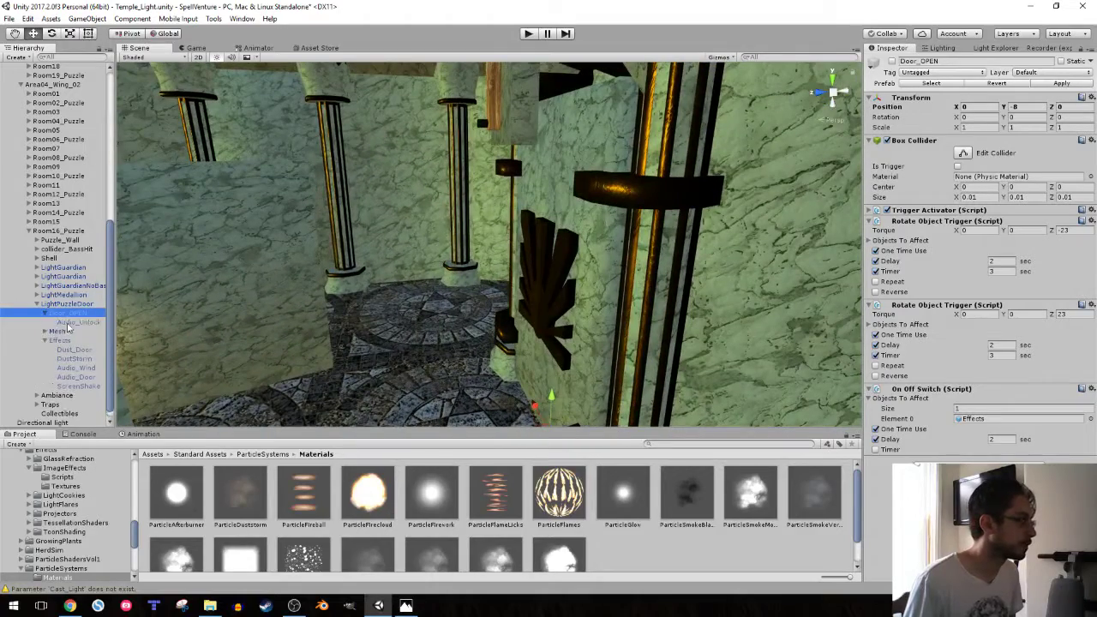
# - Move Audio_Unlock up onto the door ornament at 0, 10, 0
pyautogui.click(56, 322)
pyautogui.press('f')
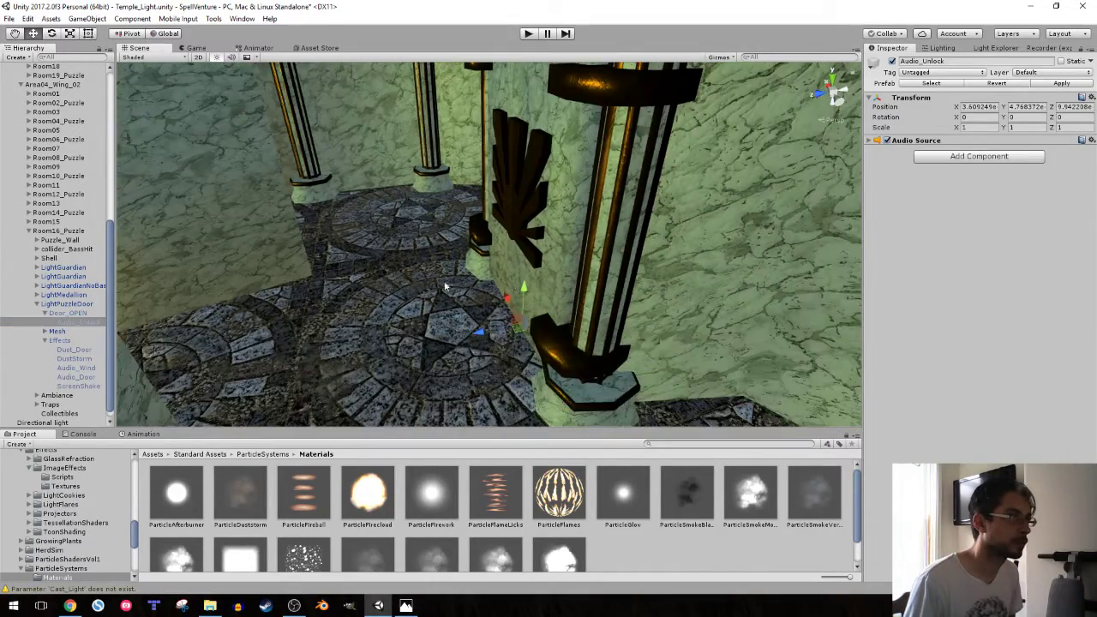
pyautogui.moveTo(524, 289); pyautogui.dragTo(548, 161)
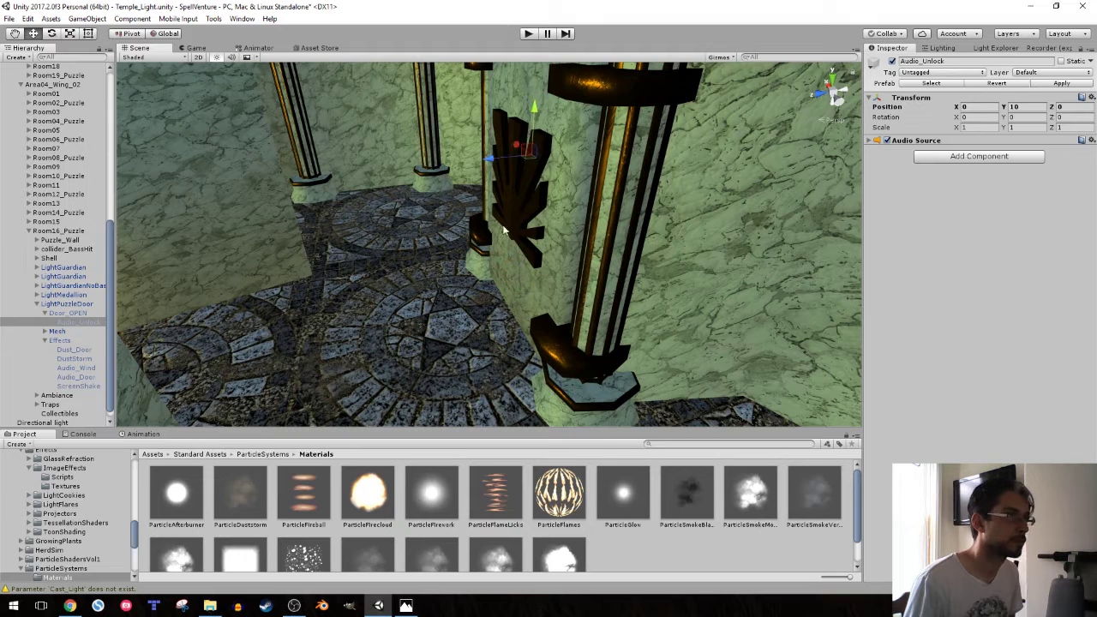
# - Add a Trap Trigger to Door_OPEN with FireTrap01 in its Traps list, then play the level
pyautogui.click(101, 313)
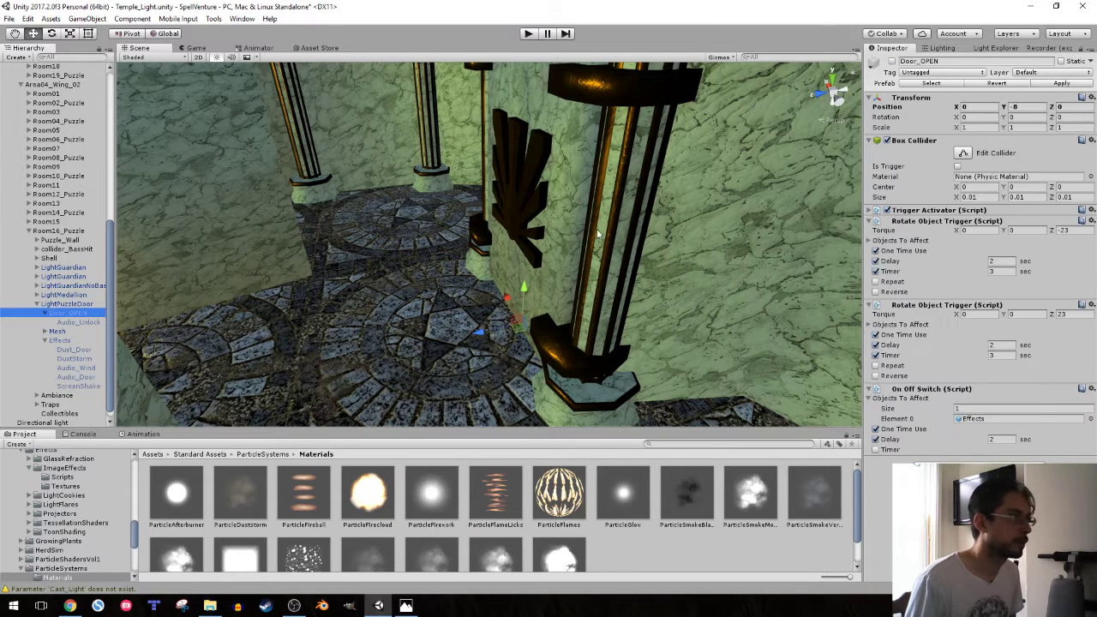
pyautogui.hotkey('ctrl', 'shift', 'a')
pyautogui.press('Down')
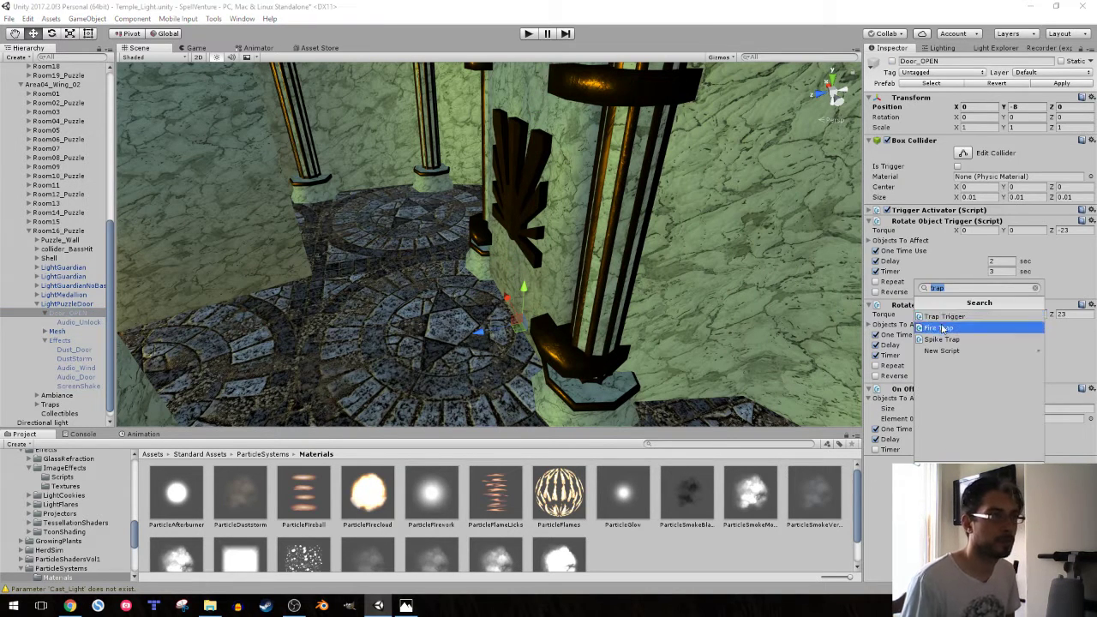
pyautogui.press('Return')
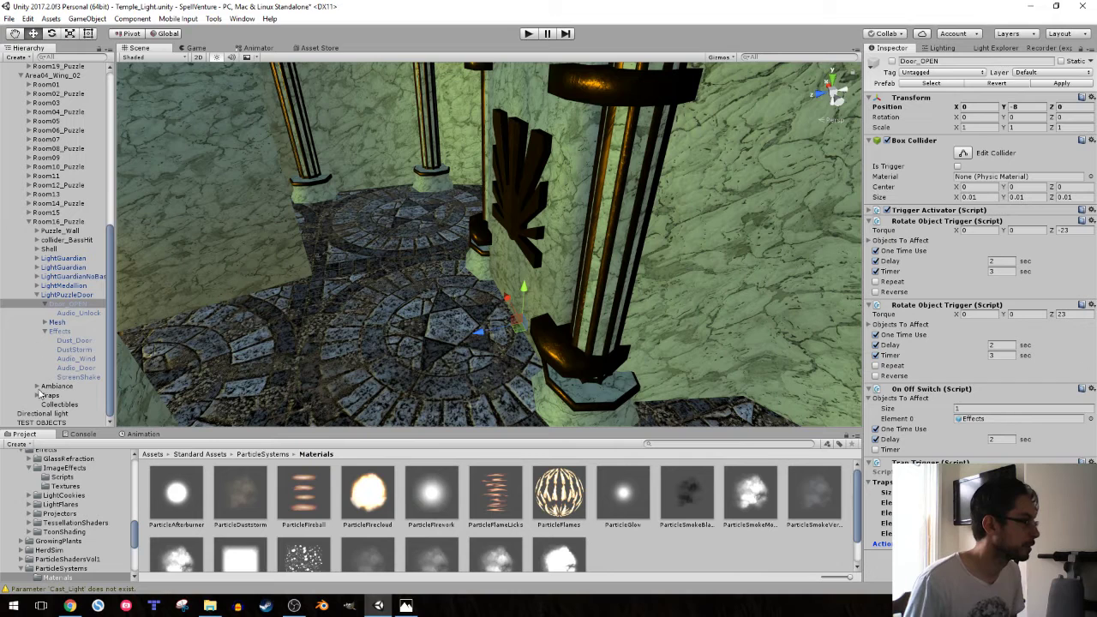
pyautogui.click(38, 395)
pyautogui.scroll(-1, 41, 394)
pyautogui.click(60, 360)
pyautogui.moveTo(60, 362); pyautogui.dragTo(985, 502)
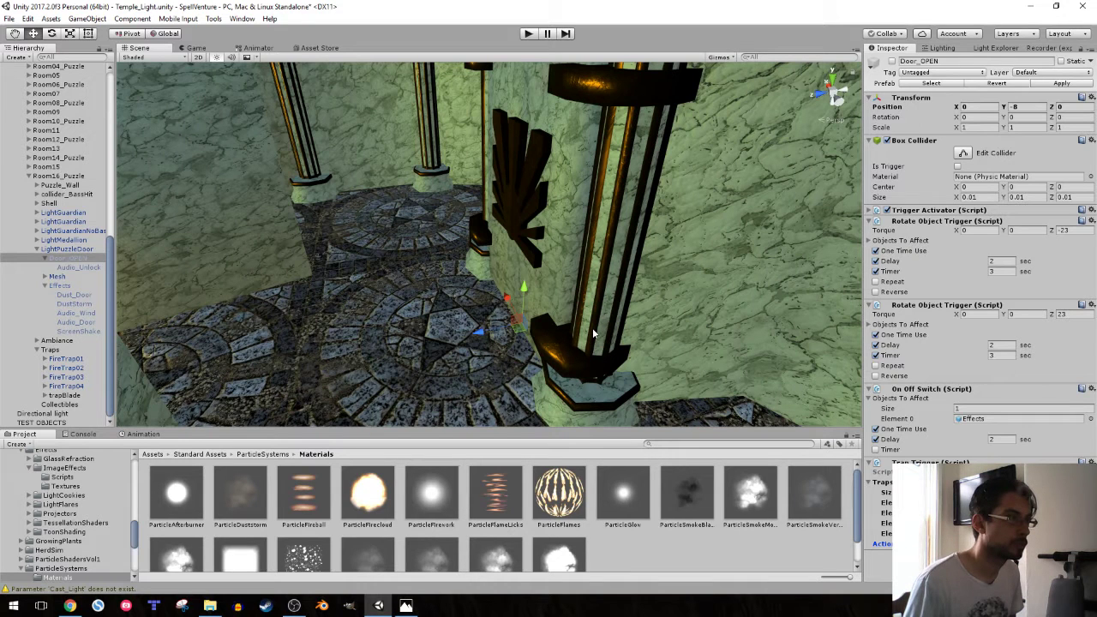
pyautogui.click(528, 34)
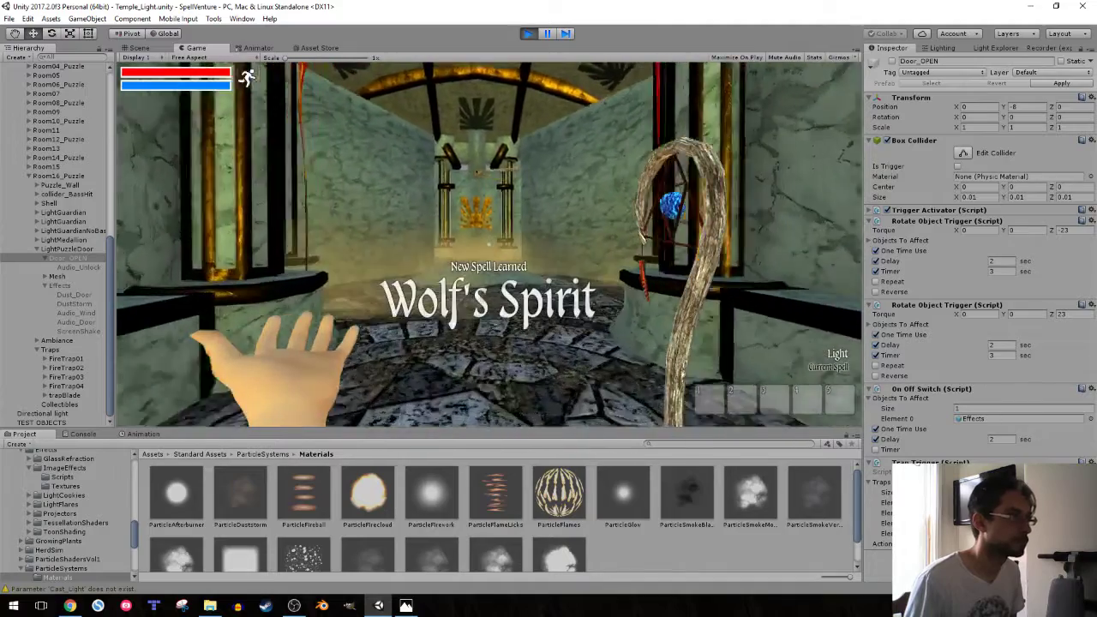
# - Set the scene lighting environment Intensity Multiplier to 0.5
pyautogui.click(938, 48)
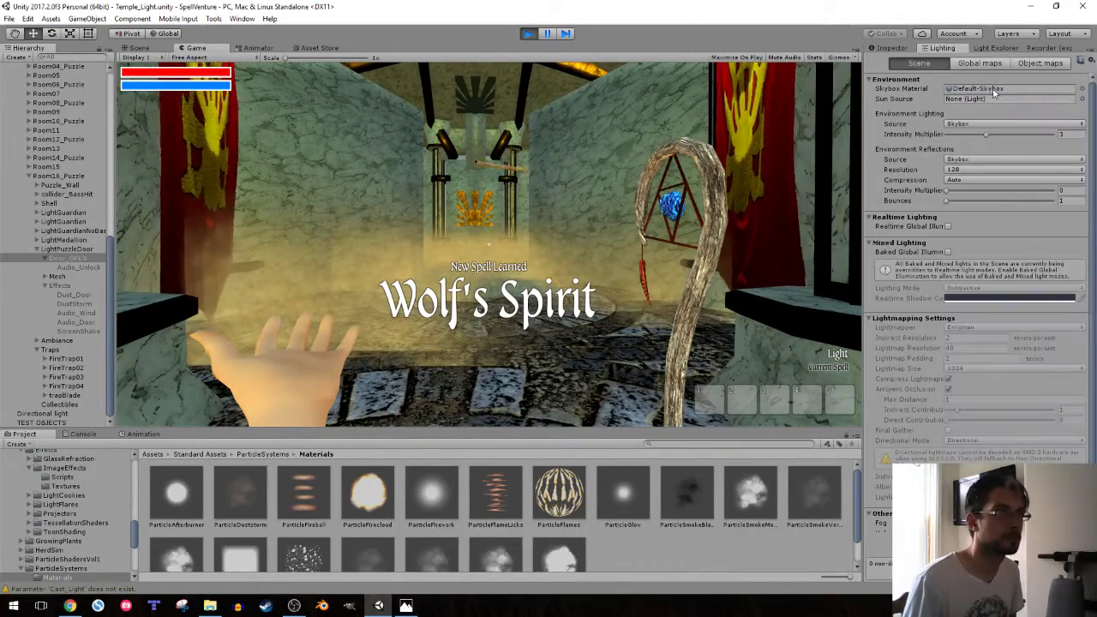
pyautogui.click(1060, 133)
pyautogui.write('0.5')
pyautogui.press('Return')
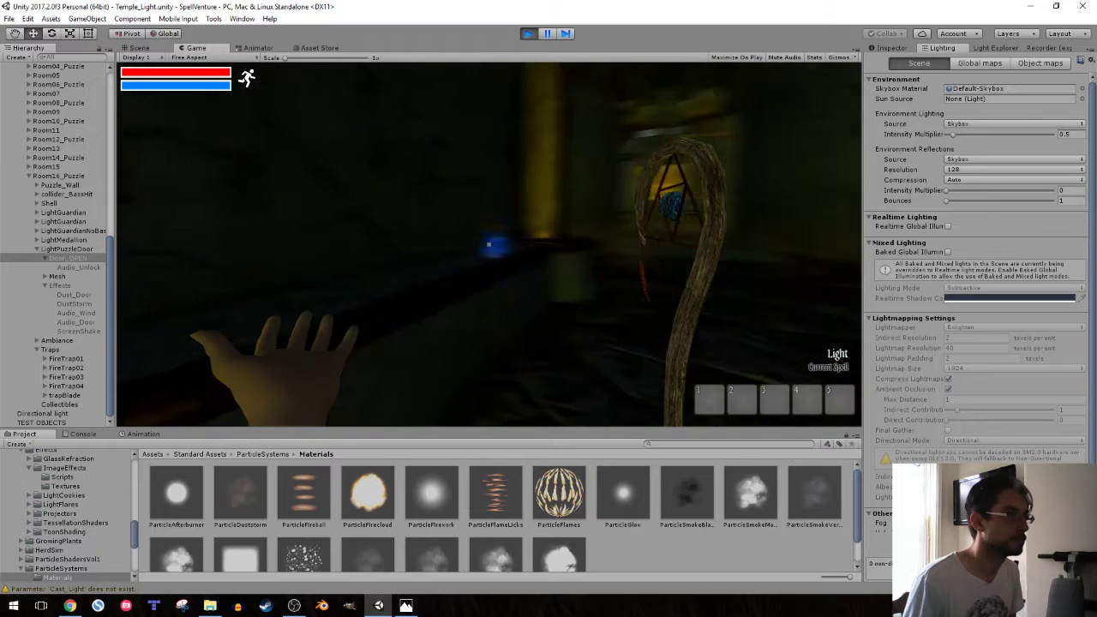
# - Walk the player through the burning doorway and cast the spell twice
pyautogui.press('w')
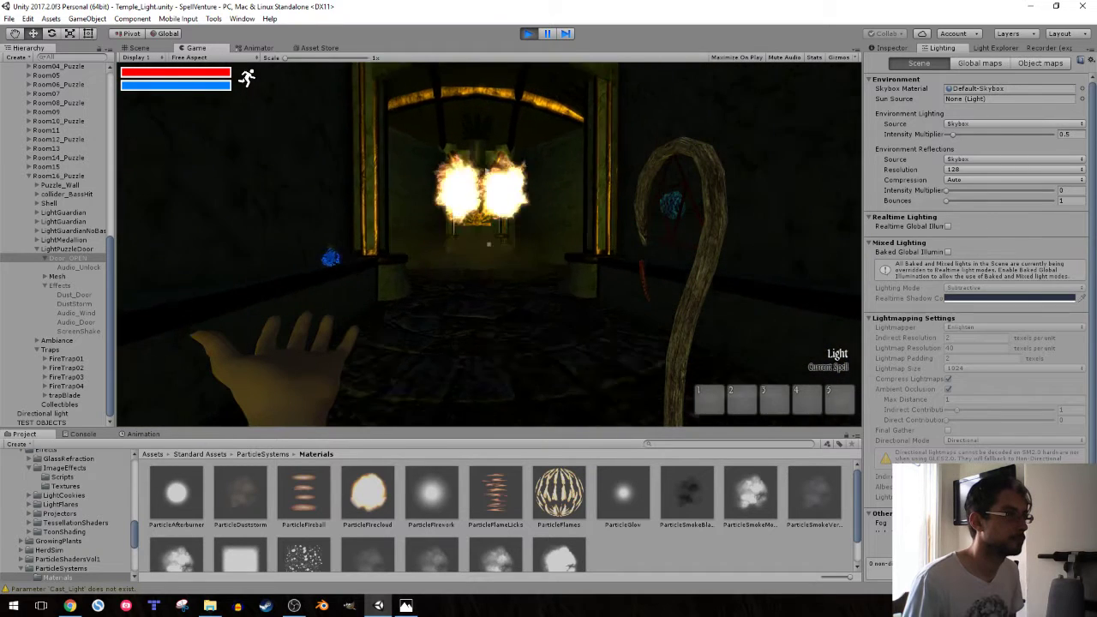
pyautogui.press('w')
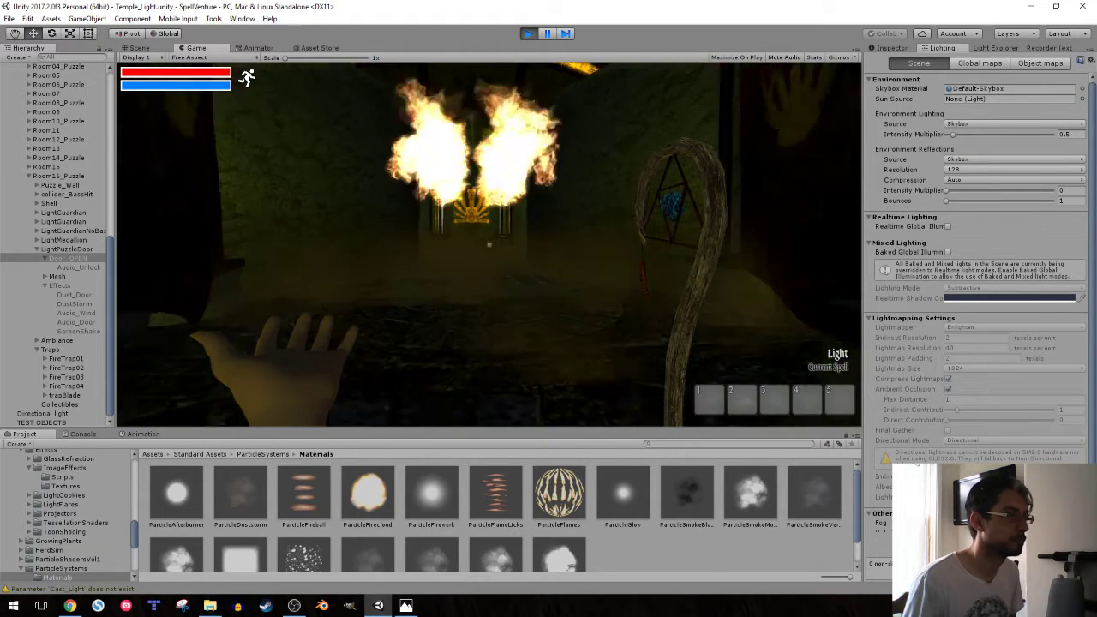
pyautogui.press('w')
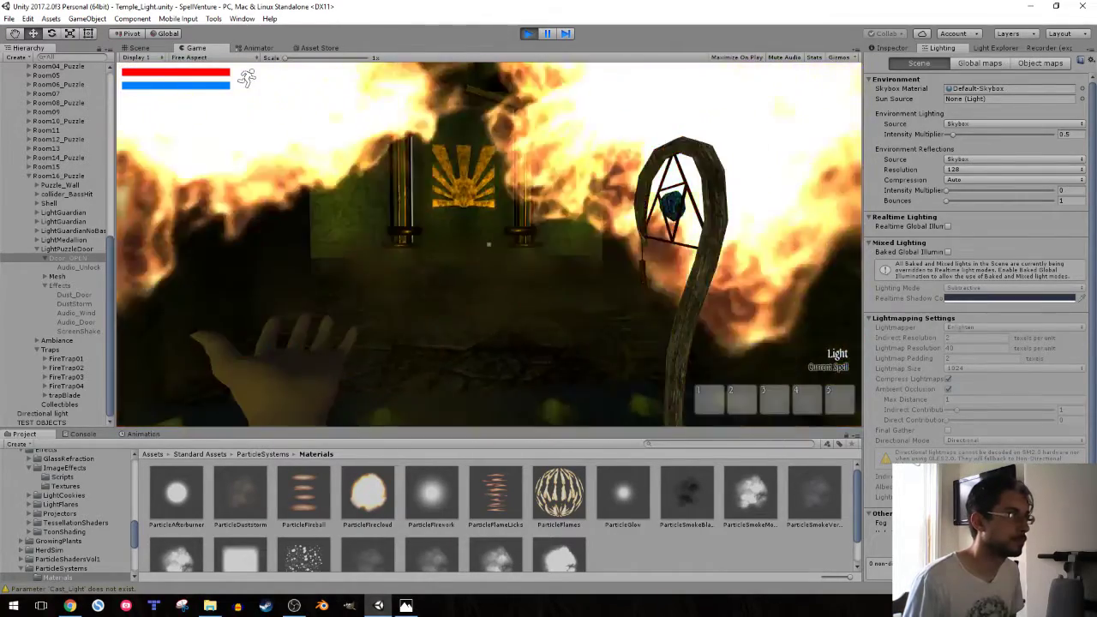
pyautogui.press('w')
pyautogui.moveTo(488, 245)
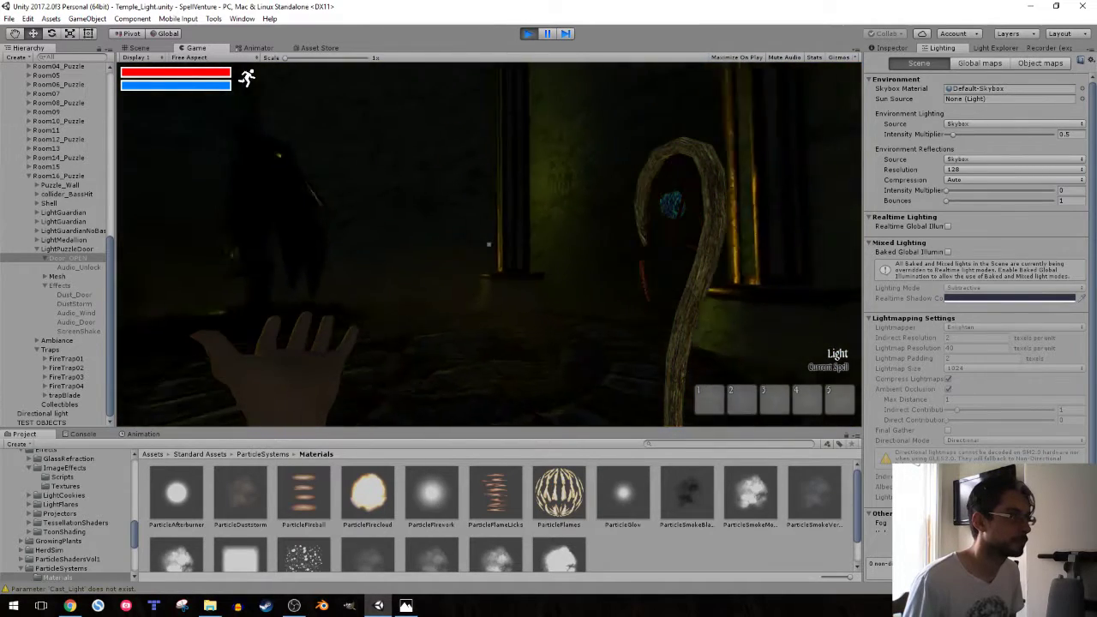
pyautogui.click(489, 244)
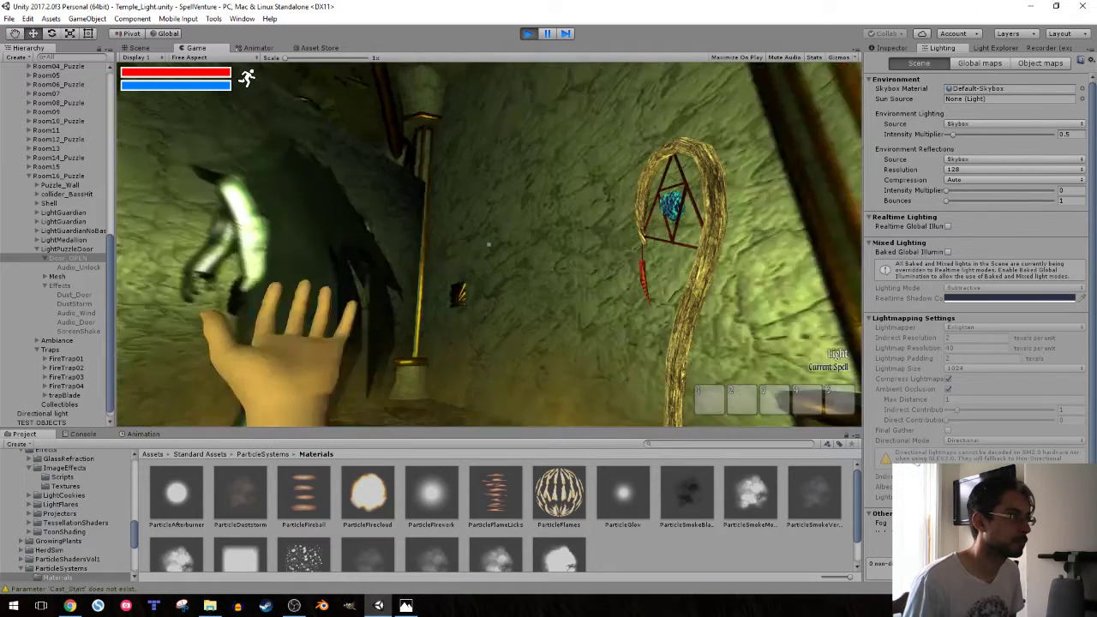
pyautogui.click(488, 245)
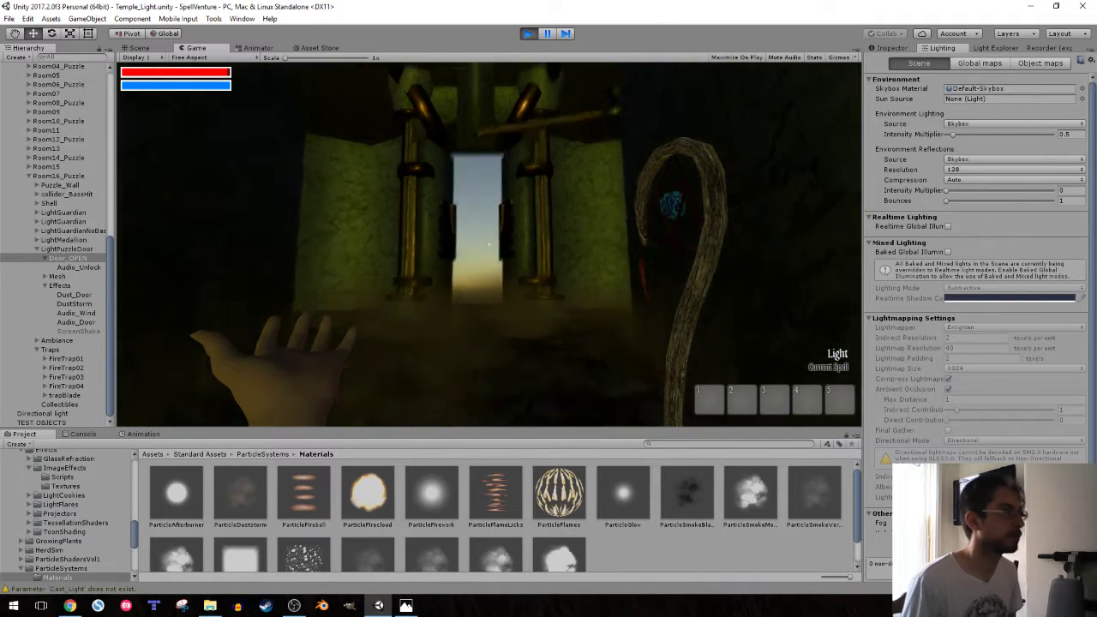
# - Stop the play test and select the FireTrap01 floor tile in the Scene view
pyautogui.click(527, 34)
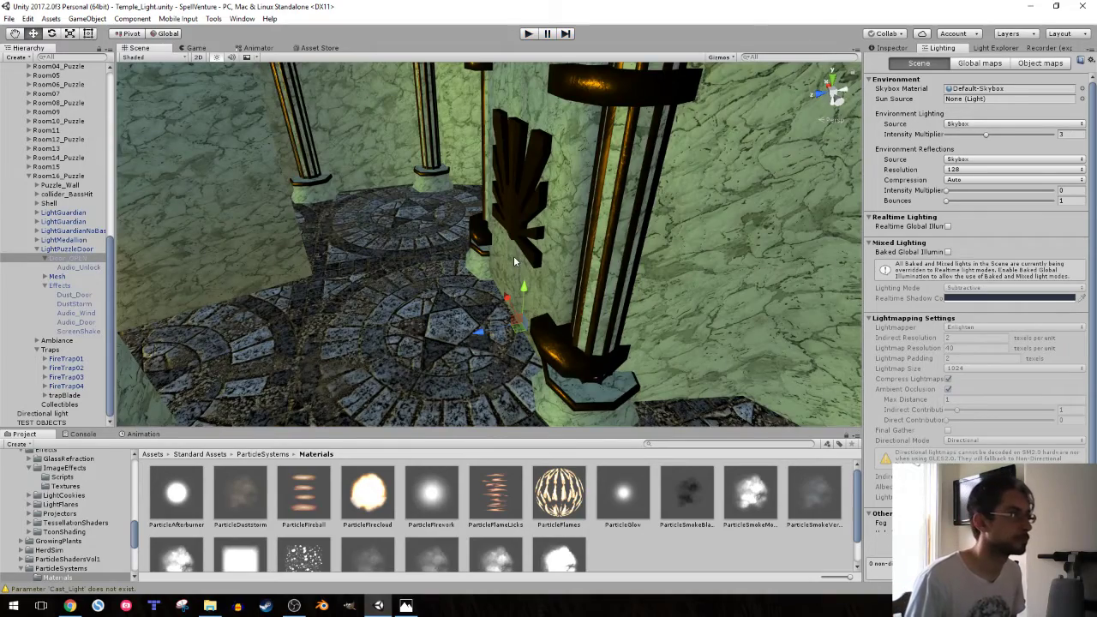
pyautogui.moveTo(517, 260)
pyautogui.mouseDown(button='right')
pyautogui.moveTo(412, 268)
pyautogui.moveTo(483, 335)
pyautogui.moveTo(505, 310)
pyautogui.moveTo(480, 304)
pyautogui.mouseUp(button='right')
pyautogui.click(505, 310)
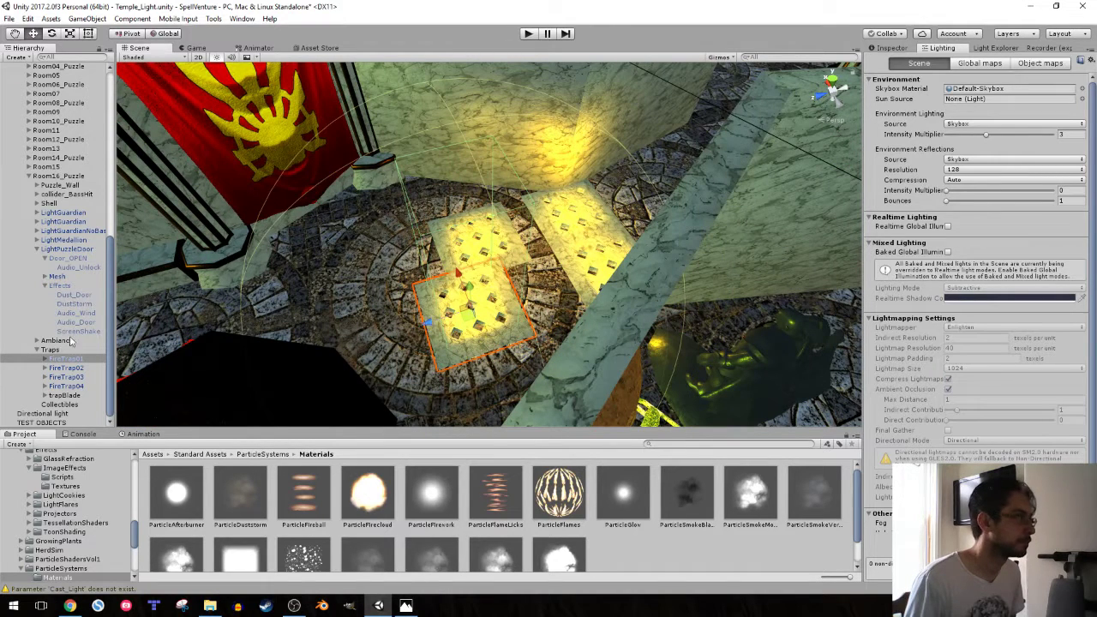
# - Move the FireTrap03 tile beside the lower fire-trap tiles
pyautogui.click(69, 368)
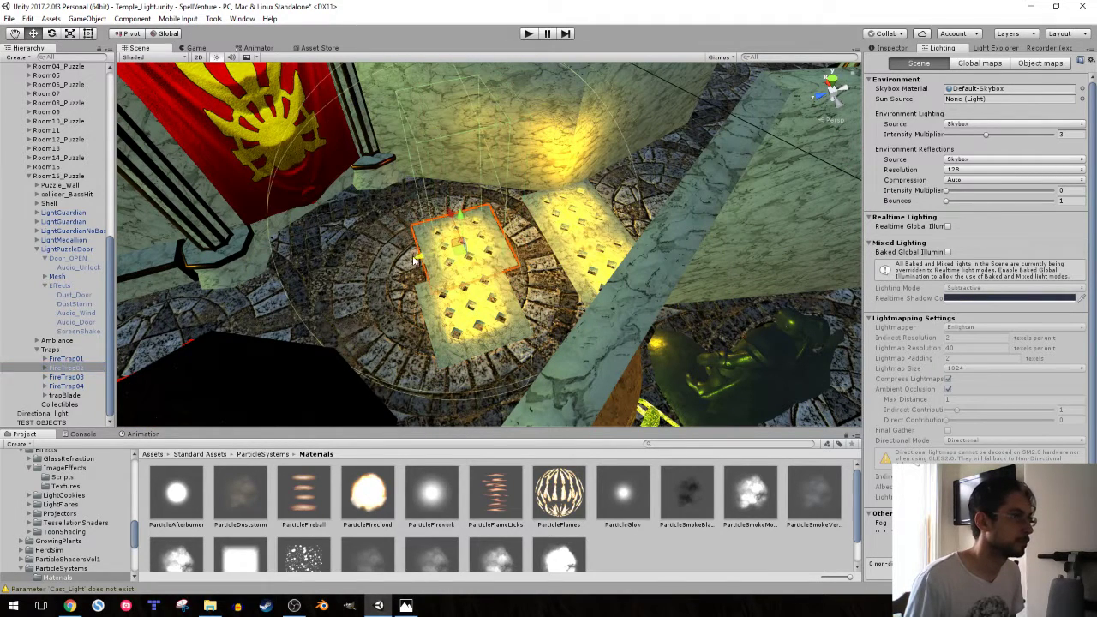
pyautogui.moveTo(410, 264); pyautogui.dragTo(532, 247, button='right')
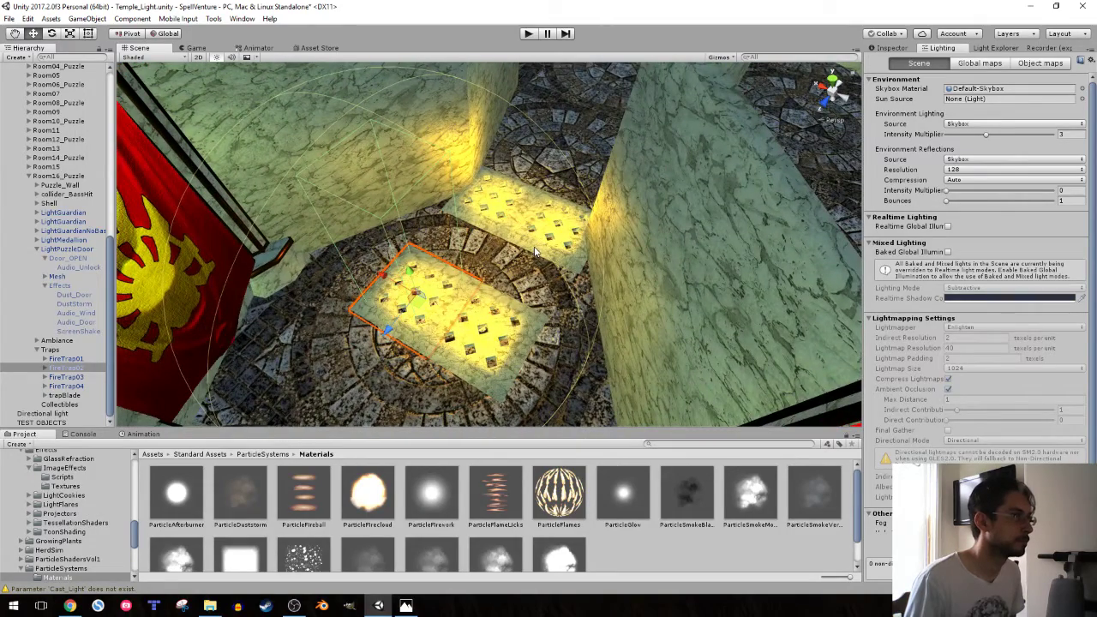
pyautogui.moveTo(534, 251); pyautogui.dragTo(328, 126, button='right')
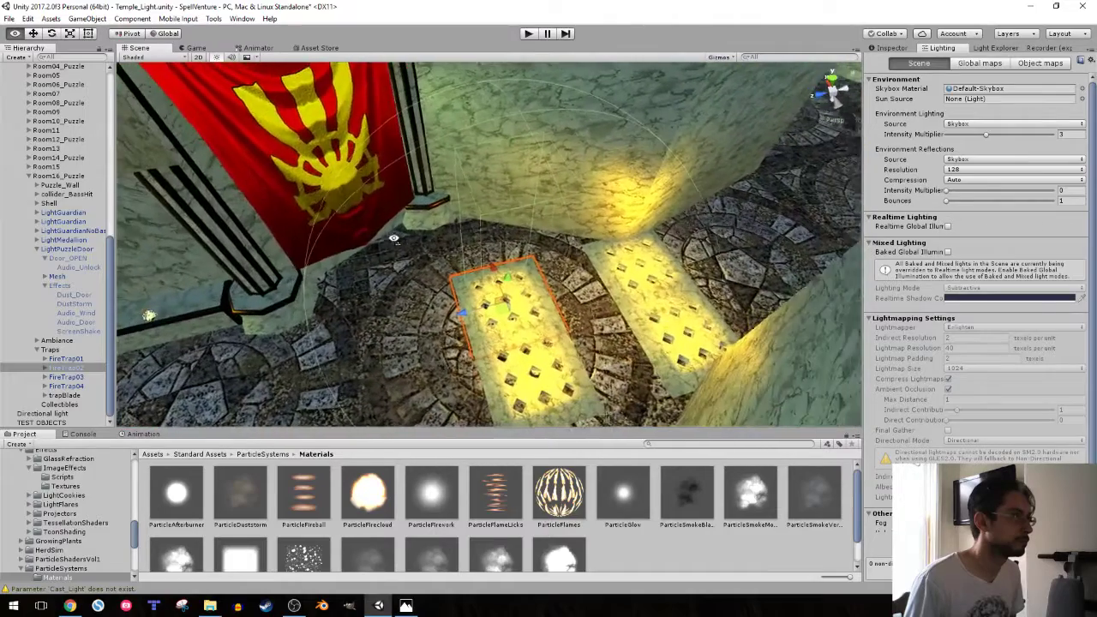
pyautogui.moveTo(327, 126)
pyautogui.mouseDown(button='right')
pyautogui.moveTo(634, 278)
pyautogui.moveTo(606, 286)
pyautogui.mouseUp(button='right')
pyautogui.click(634, 278)
pyautogui.keyDown('shift'); pyautogui.click(600, 284); pyautogui.keyUp('shift')
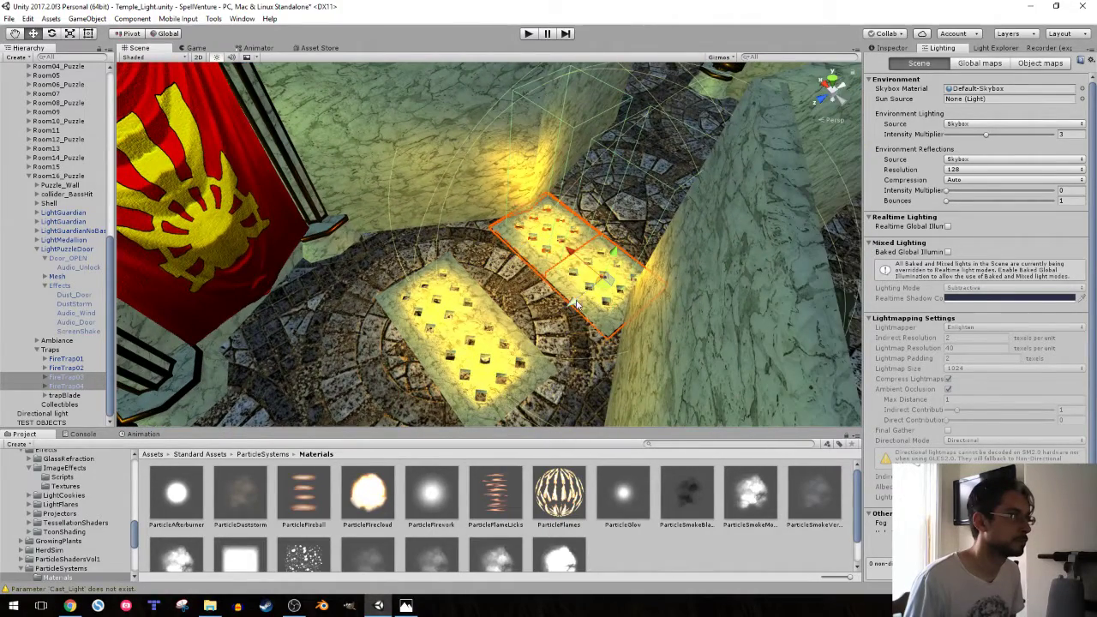
pyautogui.click(532, 262)
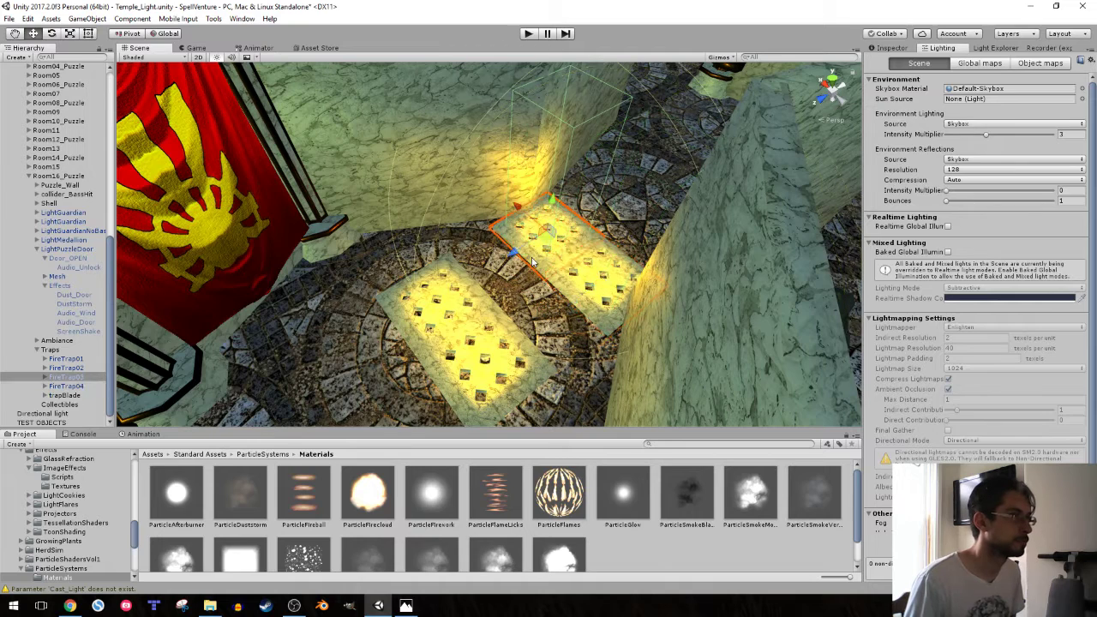
pyautogui.moveTo(532, 261); pyautogui.dragTo(467, 287)
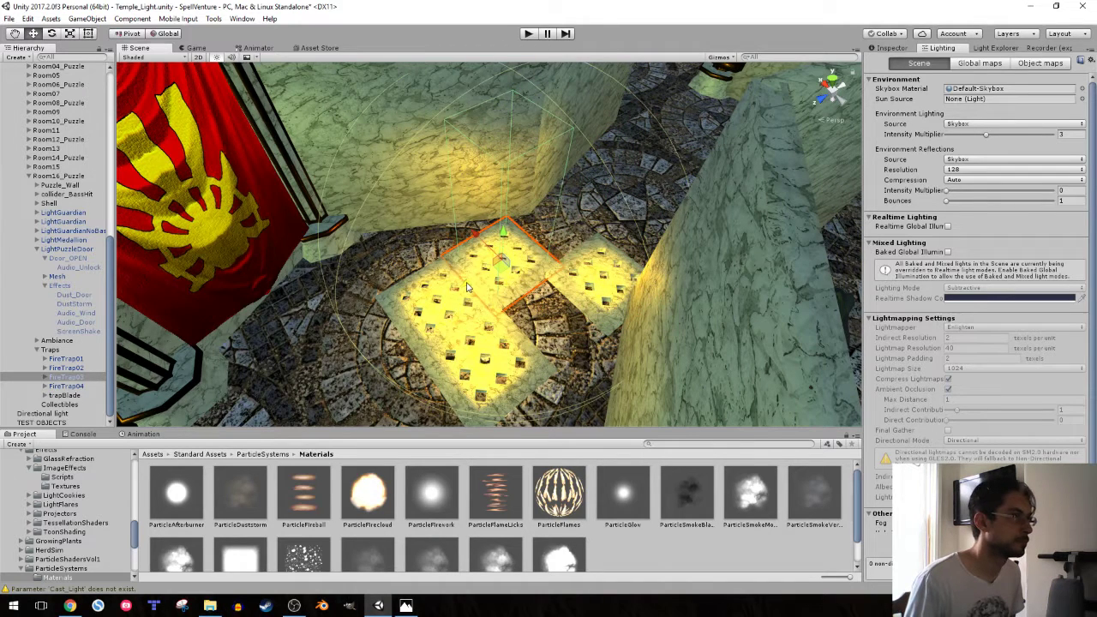
# - Slide FireTrap04 into the gap beside the lower tile and line it up
pyautogui.click(580, 298)
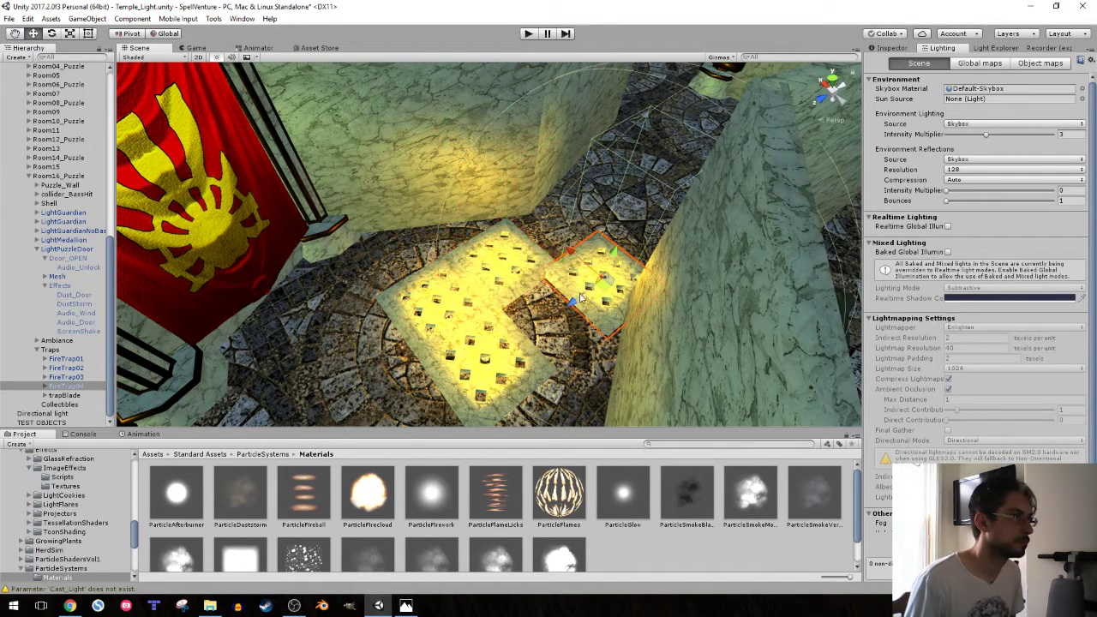
pyautogui.moveTo(554, 319); pyautogui.dragTo(526, 337)
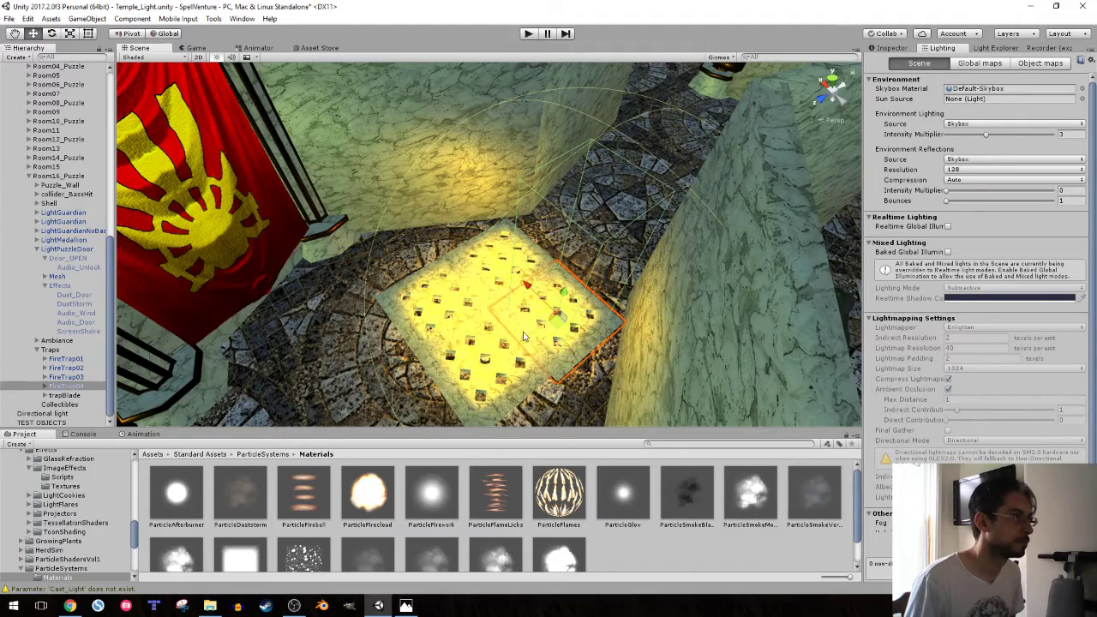
pyautogui.moveTo(524, 336)
pyautogui.mouseDown(button='right')
pyautogui.moveTo(680, 331)
pyautogui.moveTo(559, 315)
pyautogui.mouseUp(button='right')
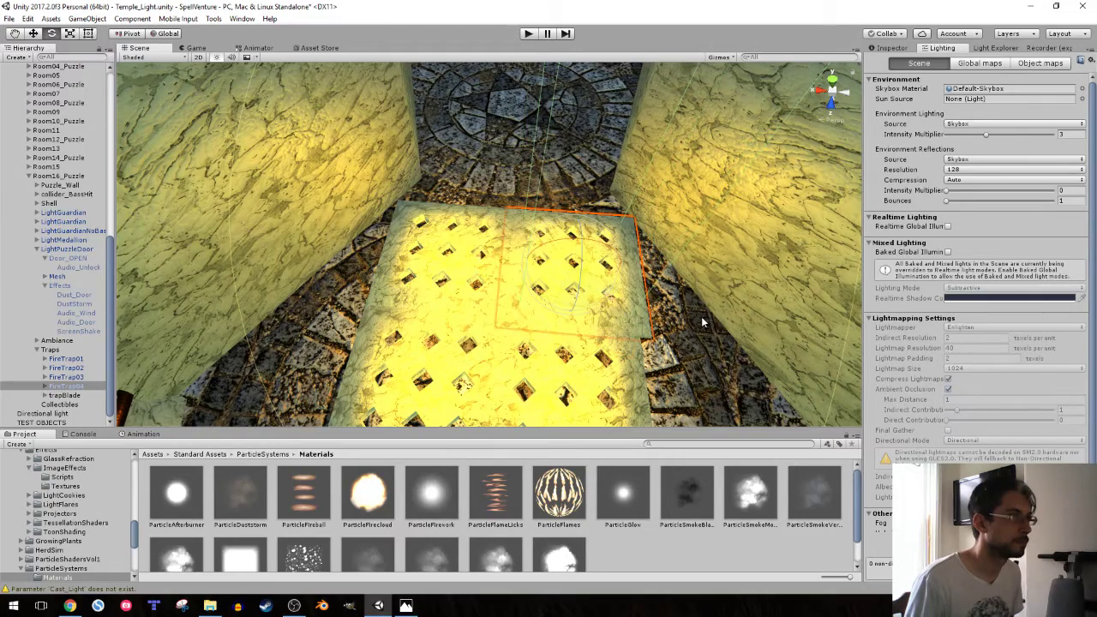
pyautogui.moveTo(700, 316)
pyautogui.mouseDown(button='right')
pyautogui.moveTo(598, 304)
pyautogui.moveTo(558, 248)
pyautogui.mouseUp(button='right')
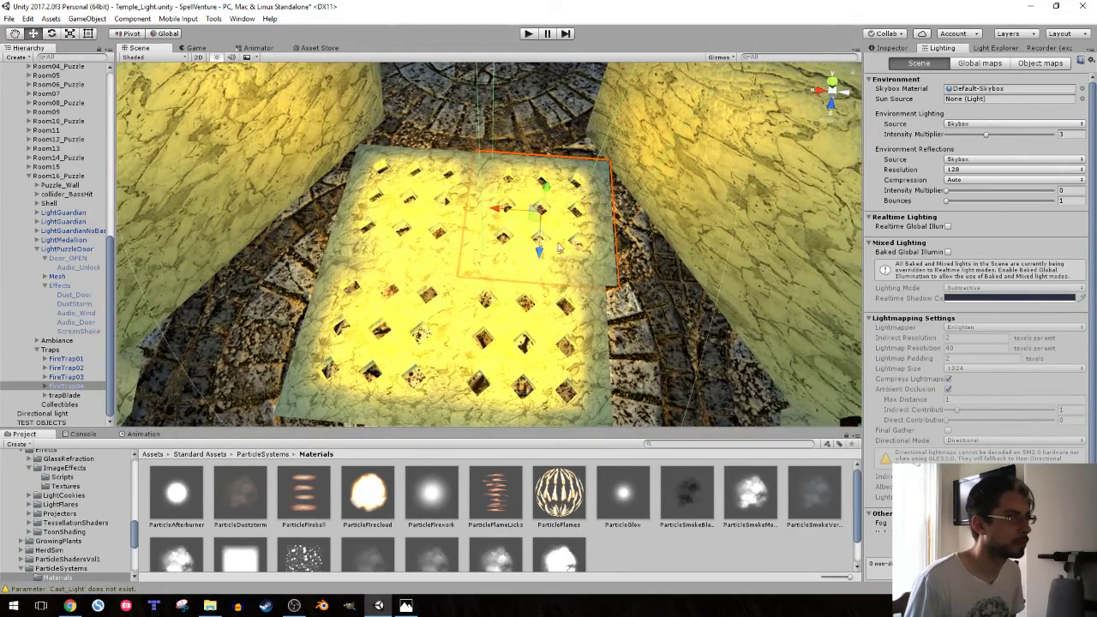
pyautogui.moveTo(490, 218); pyautogui.dragTo(477, 217)
pyautogui.moveTo(477, 217); pyautogui.dragTo(465, 155, button='right')
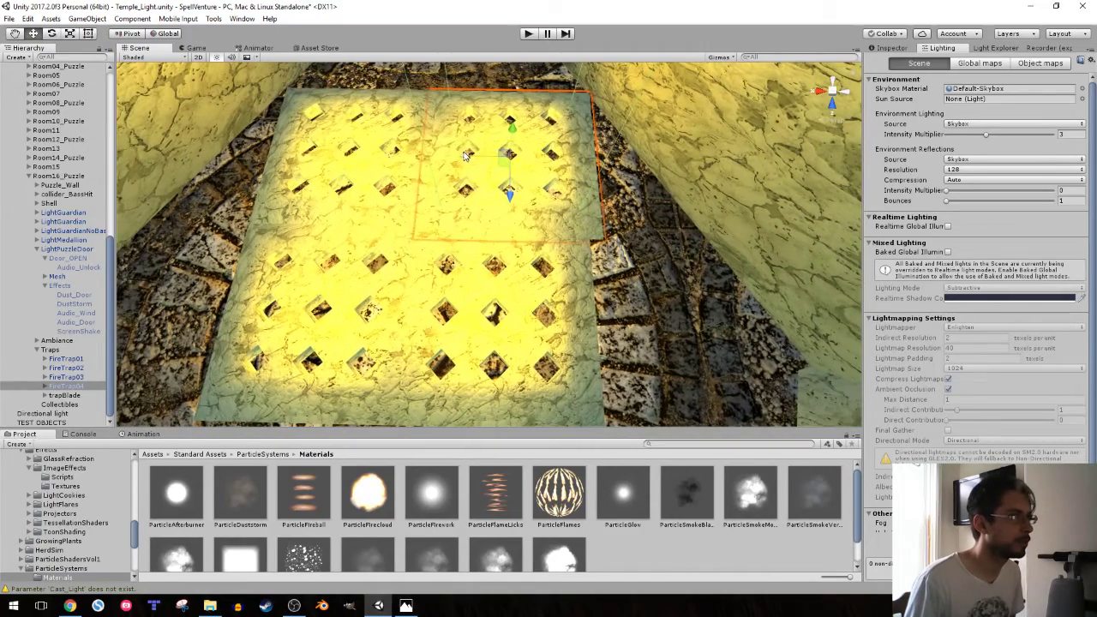
pyautogui.moveTo(464, 155); pyautogui.dragTo(449, 157)
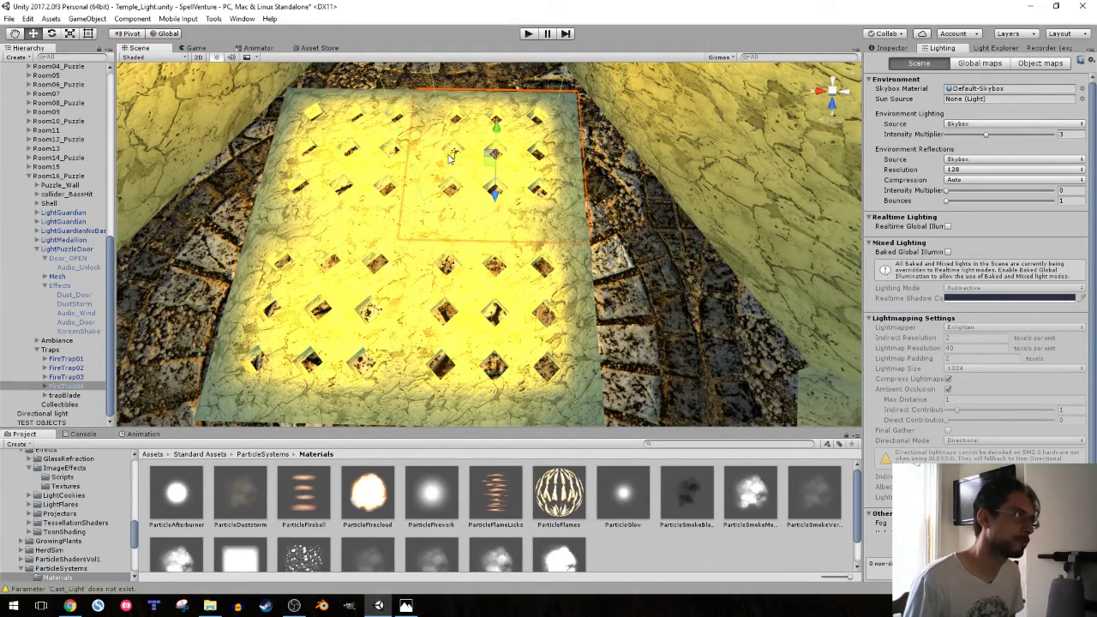
pyautogui.click(891, 48)
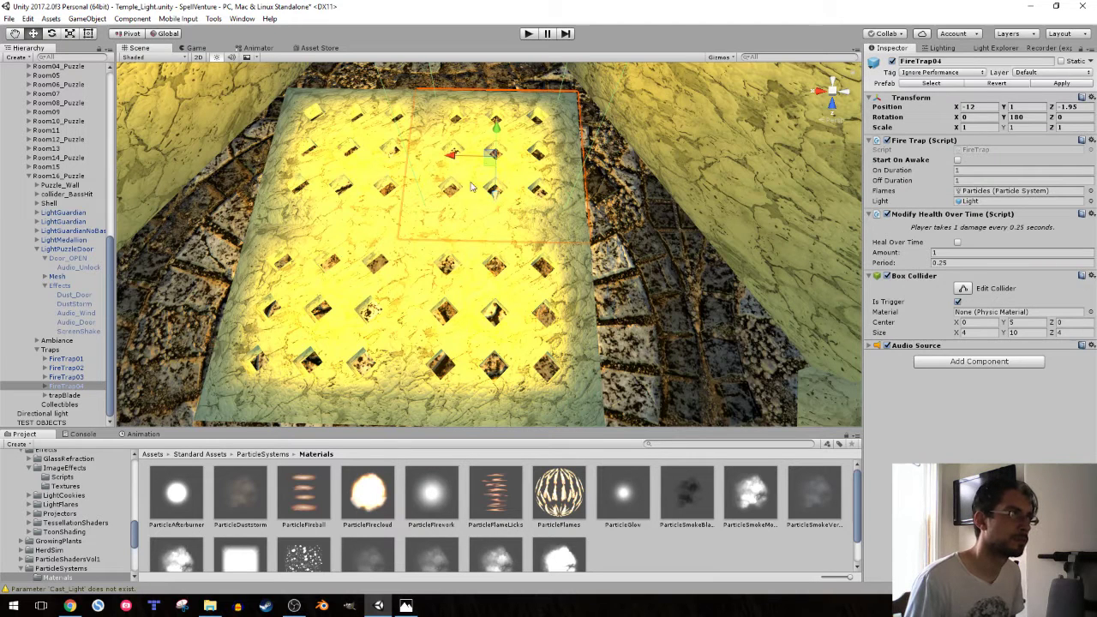
pyautogui.moveTo(454, 158); pyautogui.dragTo(457, 161)
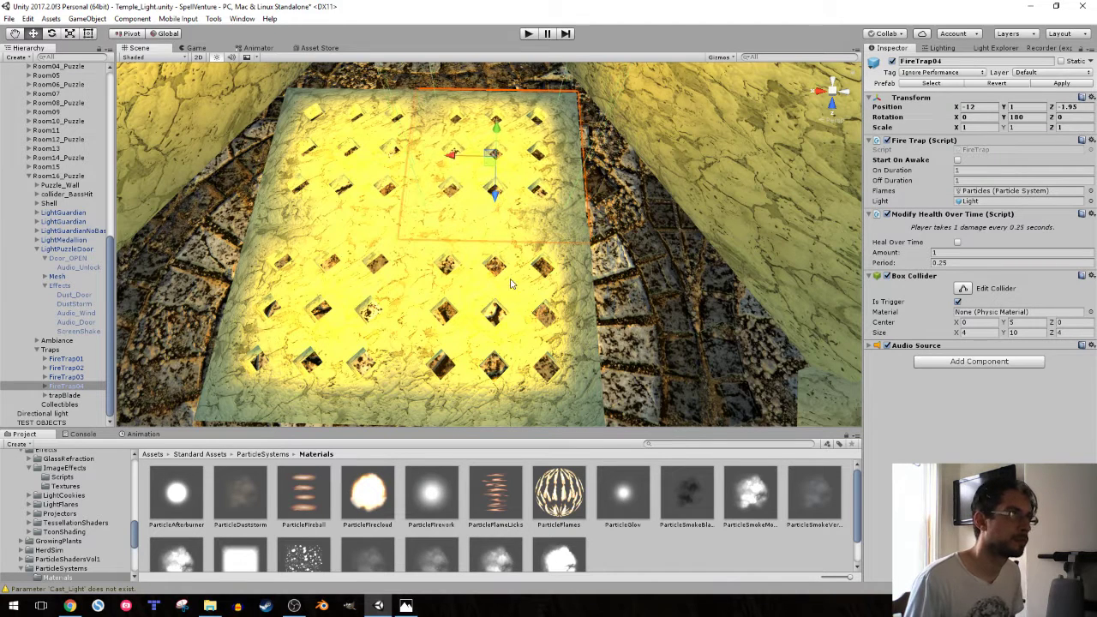
# - Set FireTrap04's Position Z to -2, checking against FireTrap01
pyautogui.click(510, 283)
pyautogui.click(473, 189)
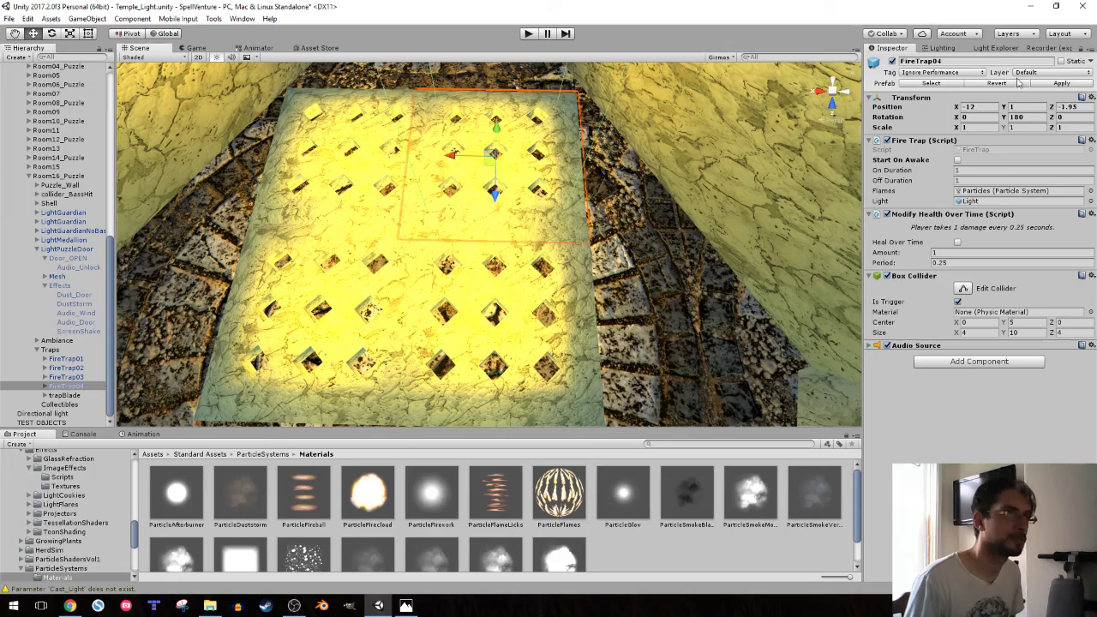
pyautogui.click(1071, 106)
pyautogui.write('-2')
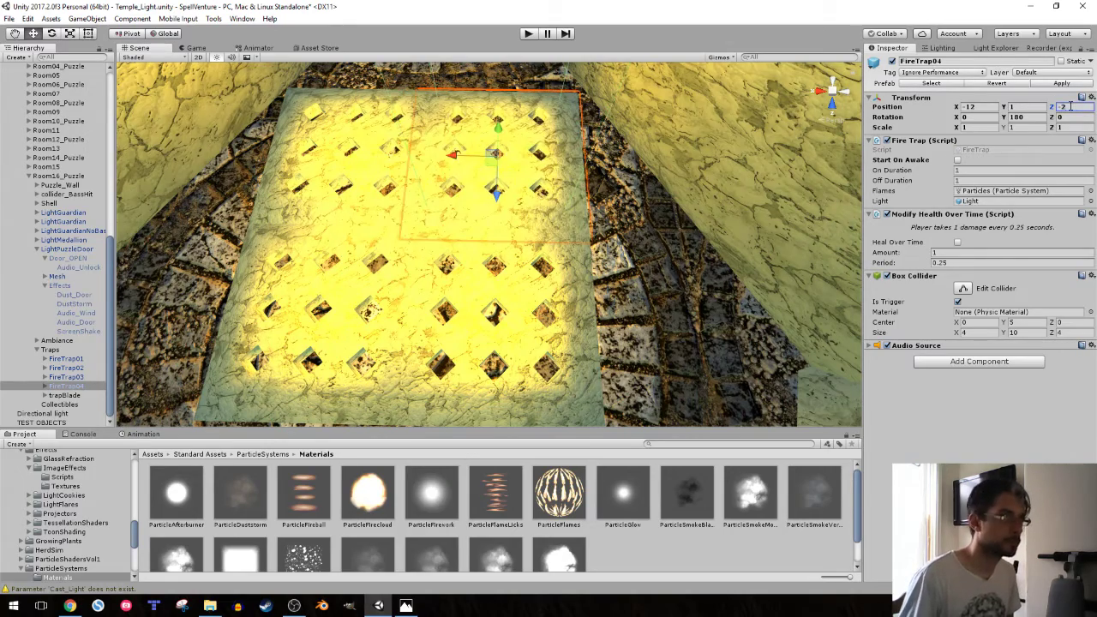
pyautogui.moveTo(480, 245)
pyautogui.keyDown('alt'); pyautogui.mouseDown()
pyautogui.moveTo(487, 145)
pyautogui.moveTo(507, 206)
pyautogui.moveTo(387, 204)
pyautogui.moveTo(495, 311)
pyautogui.mouseUp(); pyautogui.keyUp('alt')
pyautogui.click(507, 206)
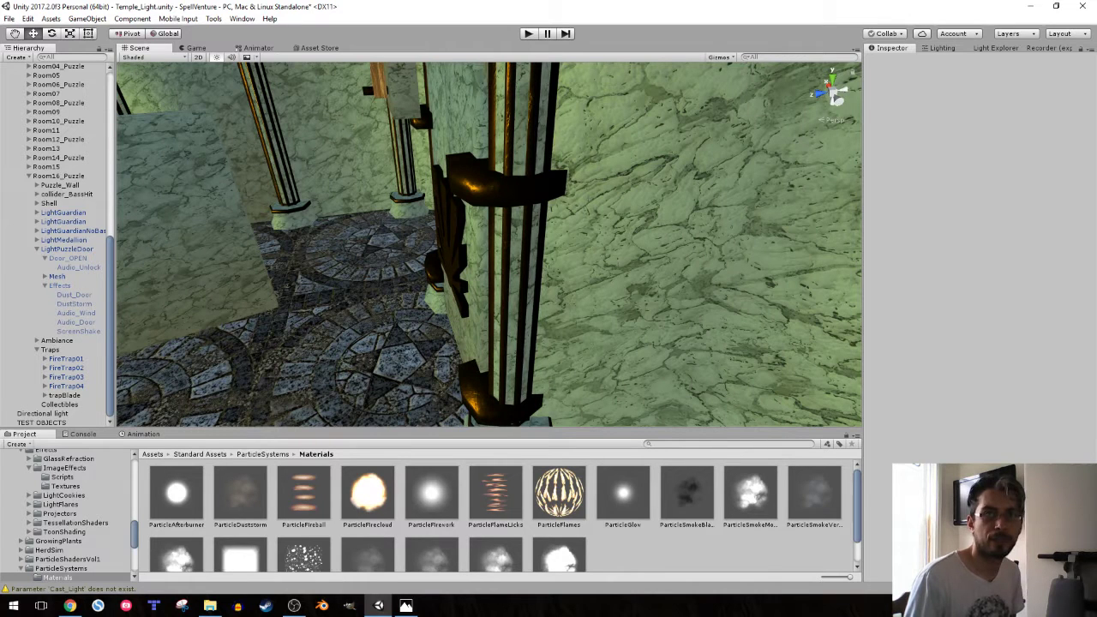
pyautogui.hotkey('alt', 'Tab')
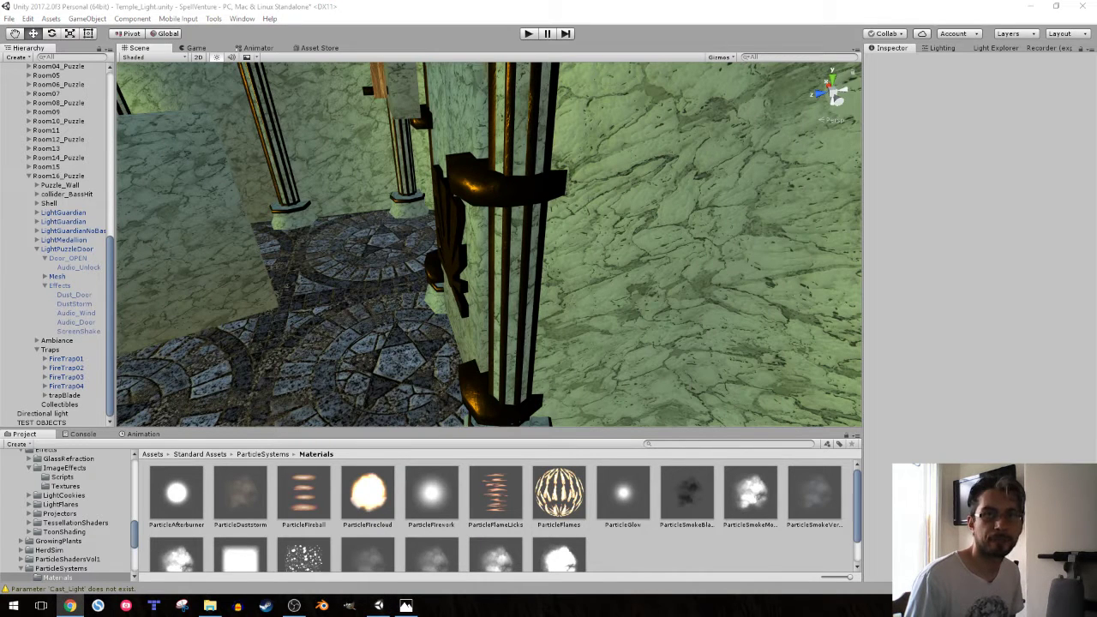
pyautogui.hotkey('alt', 'Tab')
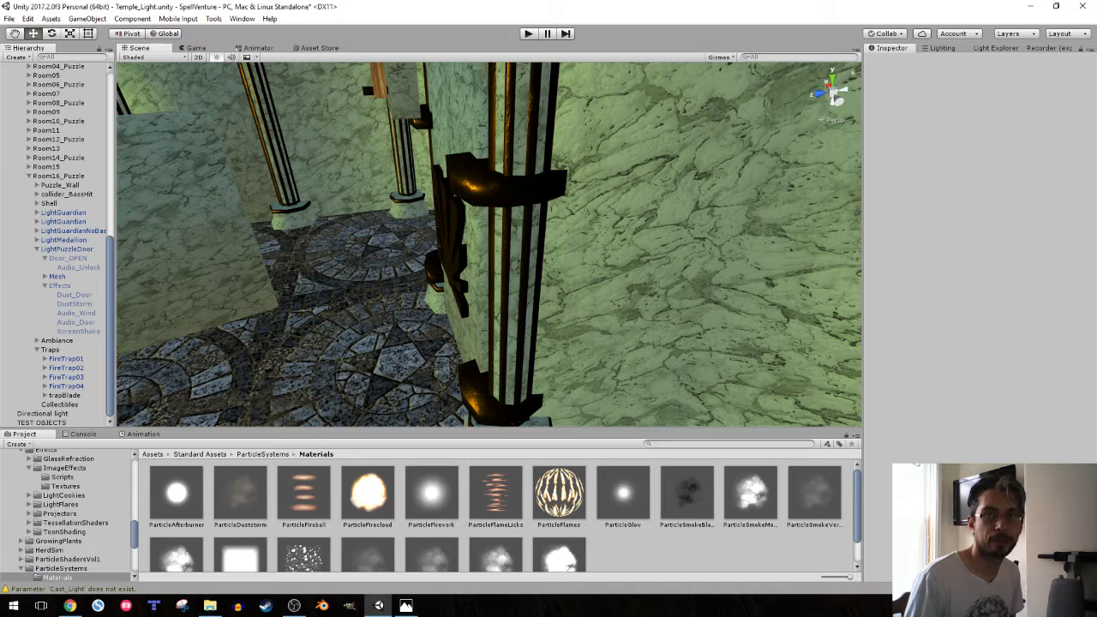
pyautogui.hotkey('alt', 'Tab')
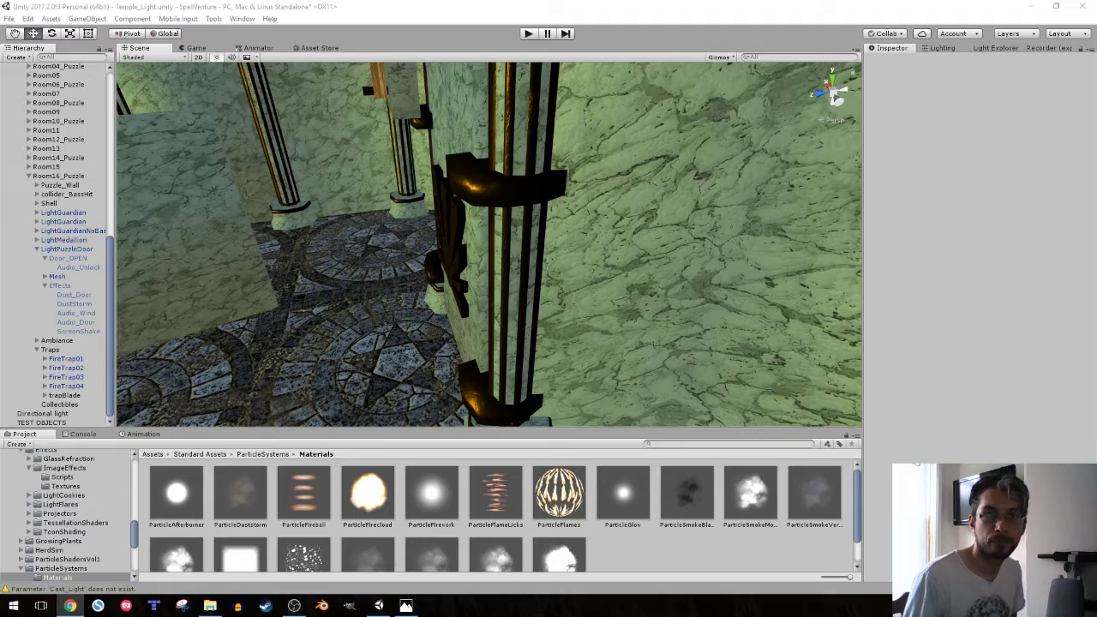
pyautogui.moveTo(595, 274)
pyautogui.mouseDown(button='right')
pyautogui.moveTo(306, 188)
pyautogui.moveTo(368, 259)
pyautogui.moveTo(365, 158)
pyautogui.mouseUp(button='right')
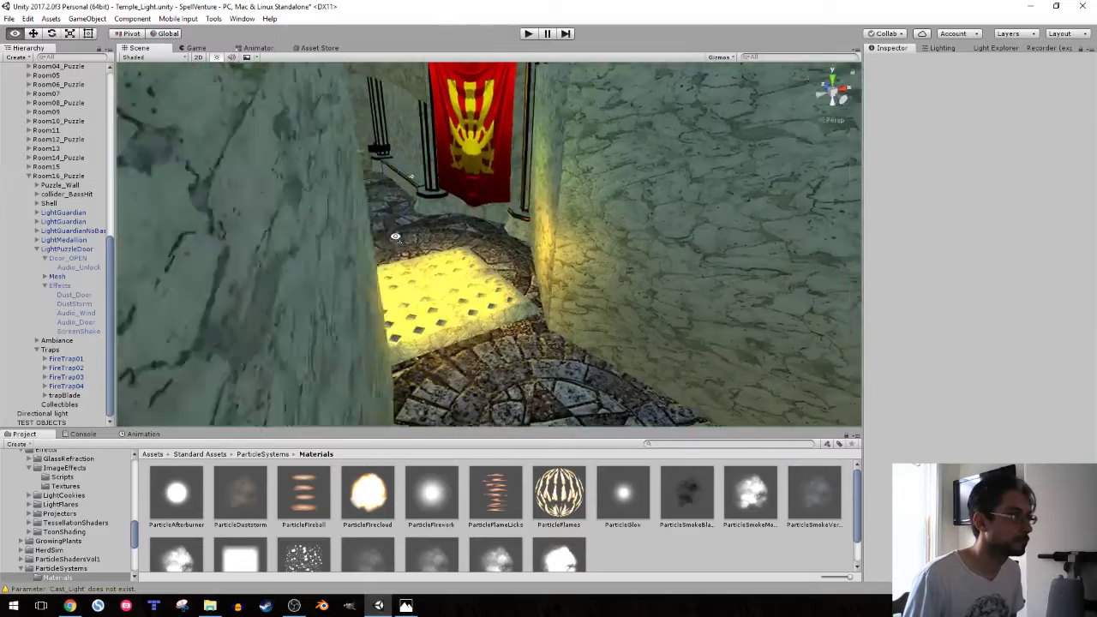
pyautogui.moveTo(339, 156)
pyautogui.mouseDown(button='right')
pyautogui.moveTo(606, 296)
pyautogui.moveTo(585, 302)
pyautogui.mouseUp(button='right')
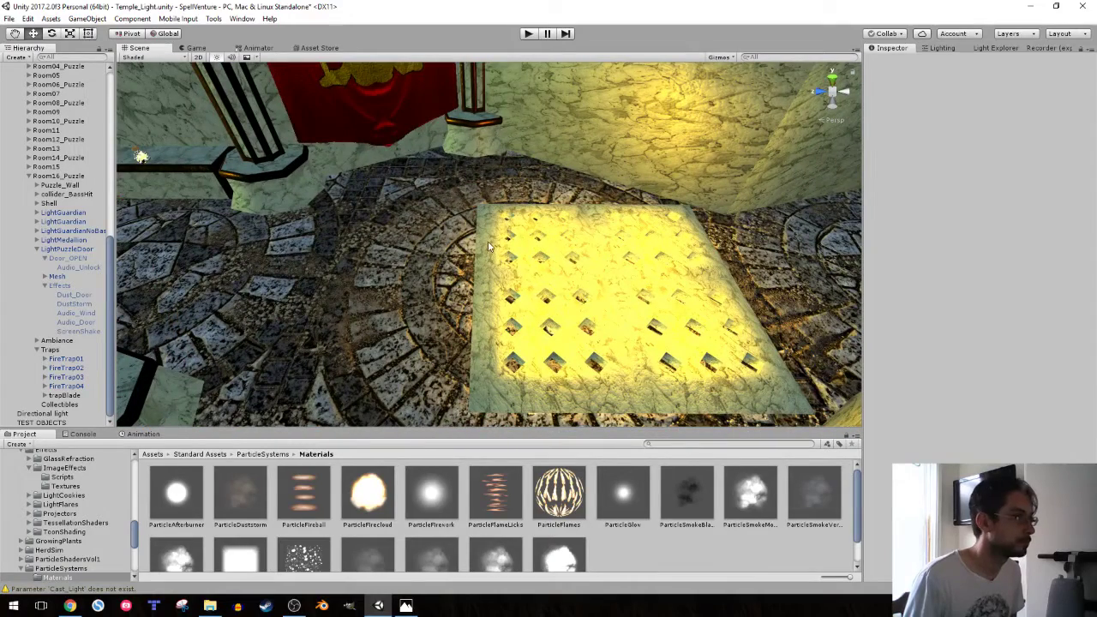
# - Inspect the FireTrap01–04 grates one by one in the Scene view
pyautogui.click(488, 244)
pyautogui.click(505, 329)
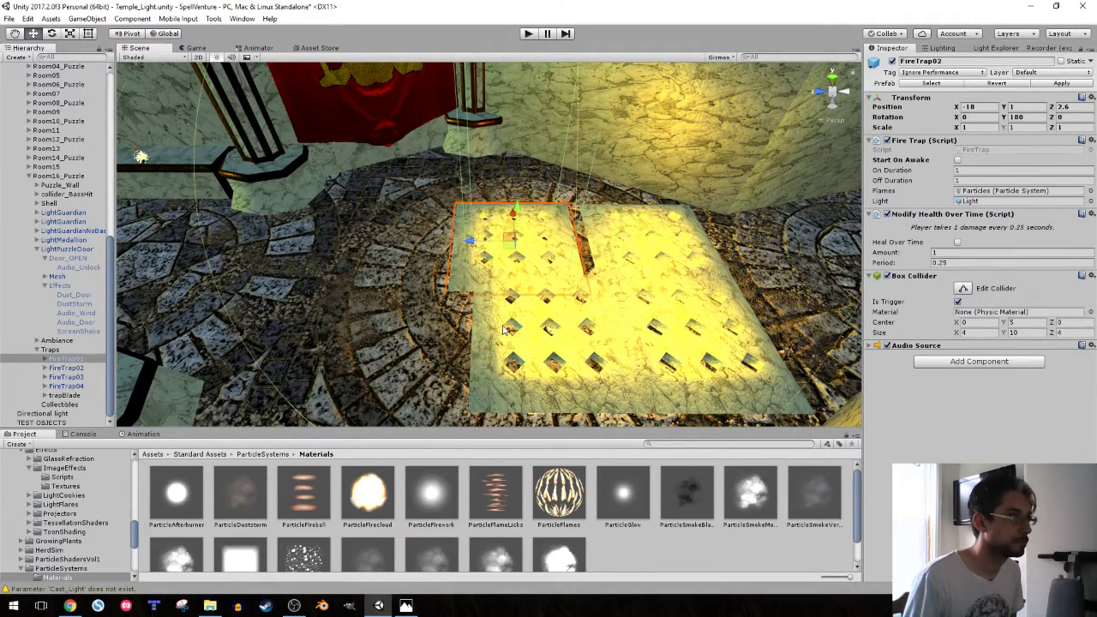
pyautogui.moveTo(505, 330); pyautogui.dragTo(482, 338)
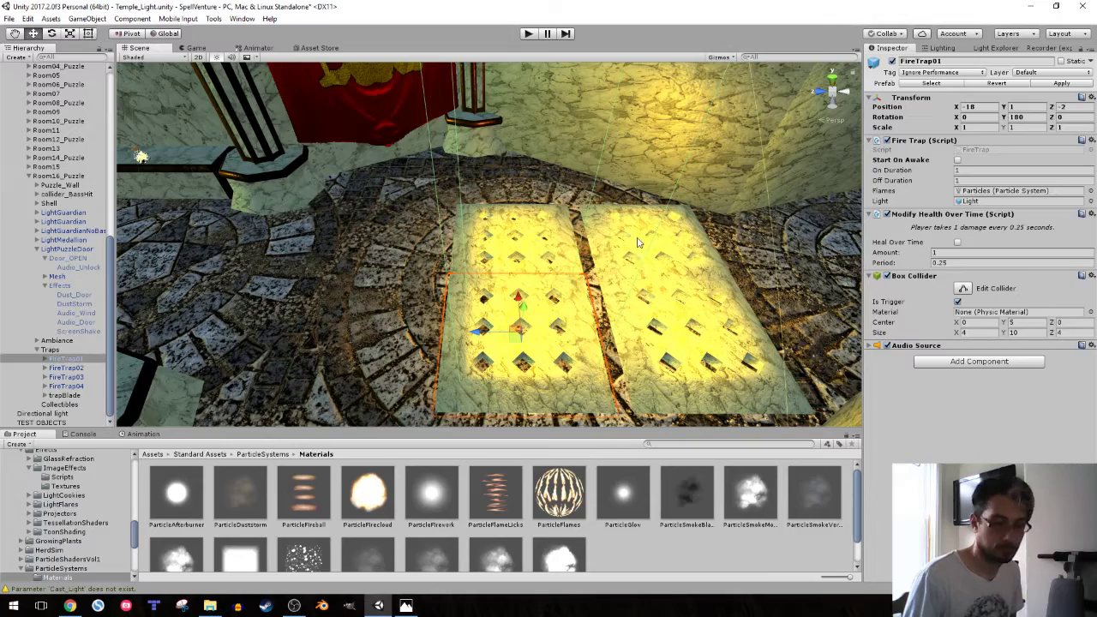
pyautogui.click(604, 255)
pyautogui.click(597, 246)
pyautogui.moveTo(597, 246); pyautogui.dragTo(657, 334)
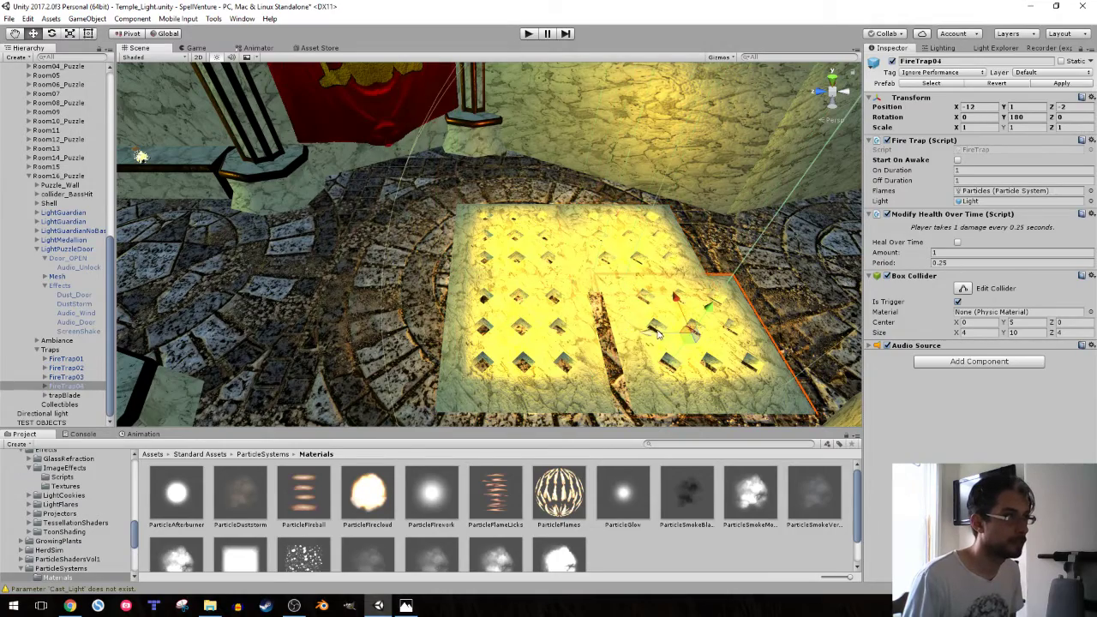
pyautogui.moveTo(638, 339)
pyautogui.mouseDown(button='right')
pyautogui.moveTo(838, 165)
pyautogui.moveTo(753, 202)
pyautogui.moveTo(436, 228)
pyautogui.moveTo(514, 248)
pyautogui.mouseUp(button='right')
pyautogui.click(753, 201)
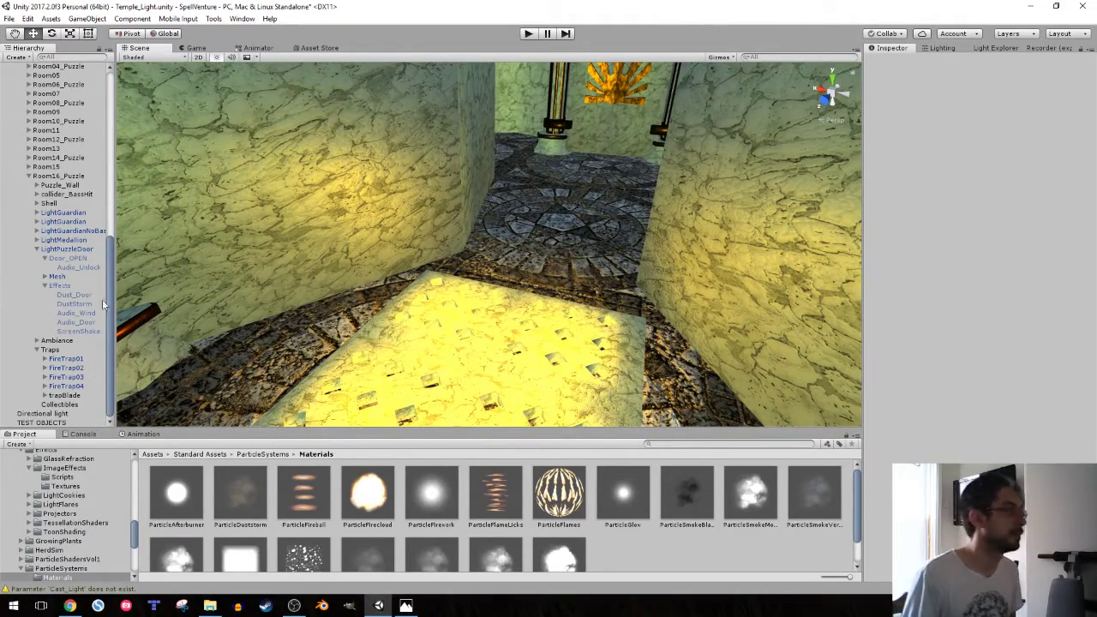
# - Fold away Effects, Door_OPEN and LightPuzzleDoor, then frame and select the Traps group
pyautogui.click(45, 287)
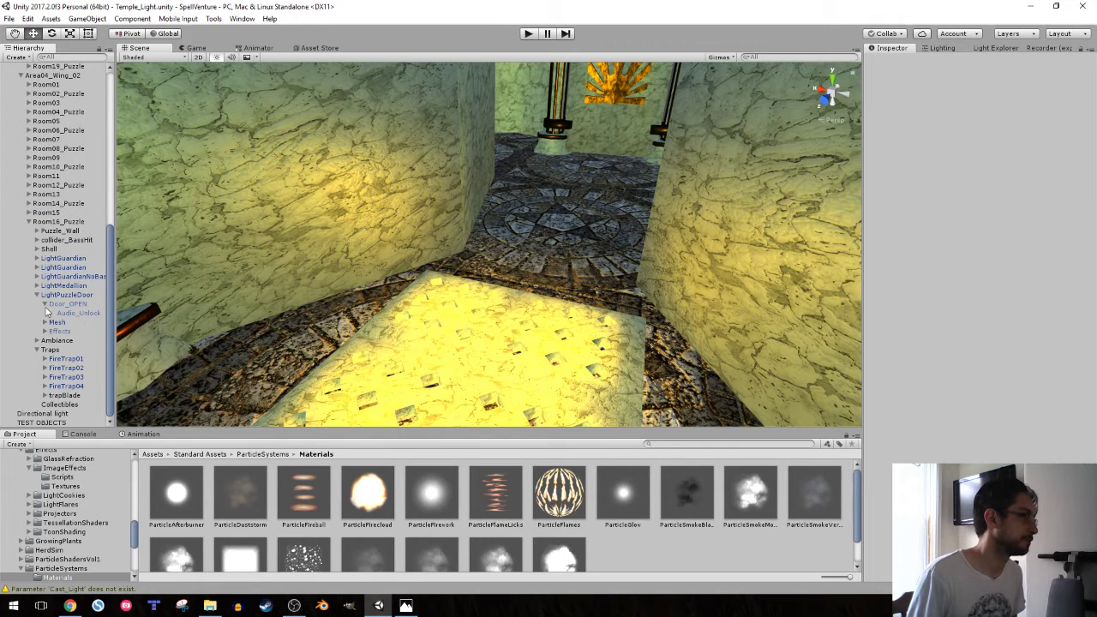
pyautogui.click(45, 305)
pyautogui.click(38, 321)
pyautogui.doubleClick(43, 350)
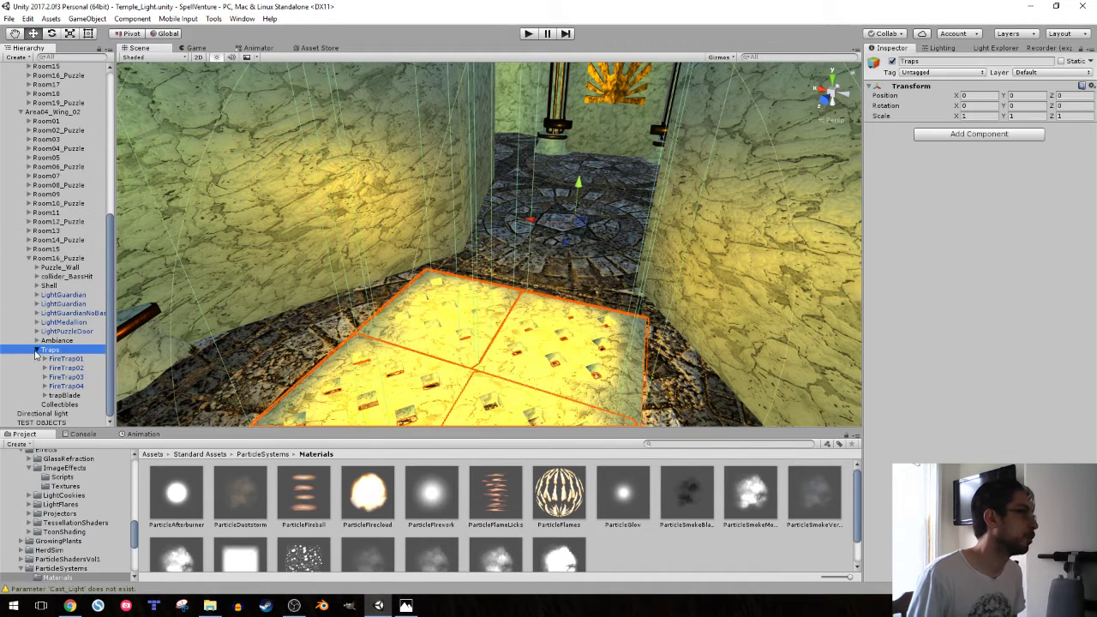
pyautogui.click(31, 313)
pyautogui.moveTo(504, 194)
pyautogui.mouseDown(button='right')
pyautogui.moveTo(466, 163)
pyautogui.moveTo(452, 265)
pyautogui.moveTo(177, 283)
pyautogui.mouseUp(button='right')
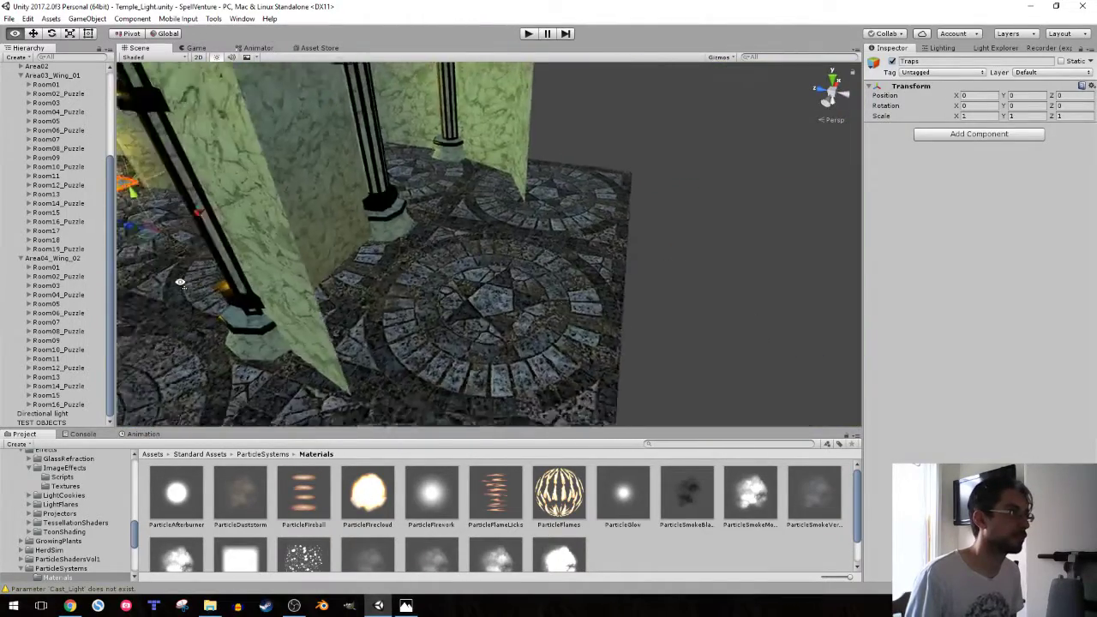
# - Duplicate Room17 with Ctrl+D and name the copy Room17
pyautogui.moveTo(67, 326); pyautogui.dragTo(577, 175, button='right')
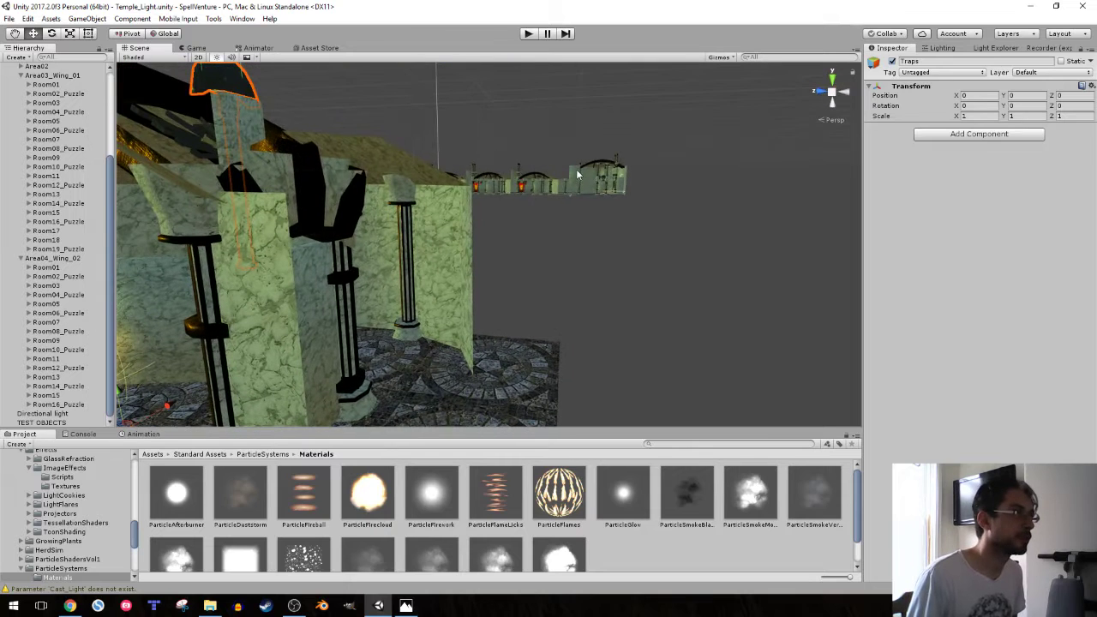
pyautogui.click(562, 190)
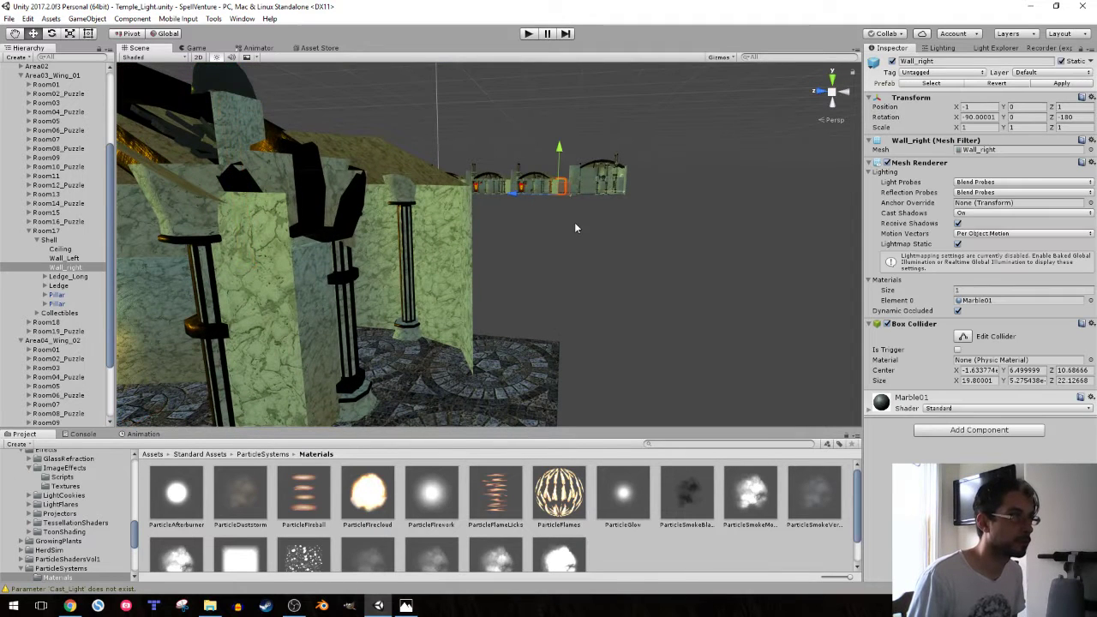
pyautogui.click(47, 231)
pyautogui.click(28, 232)
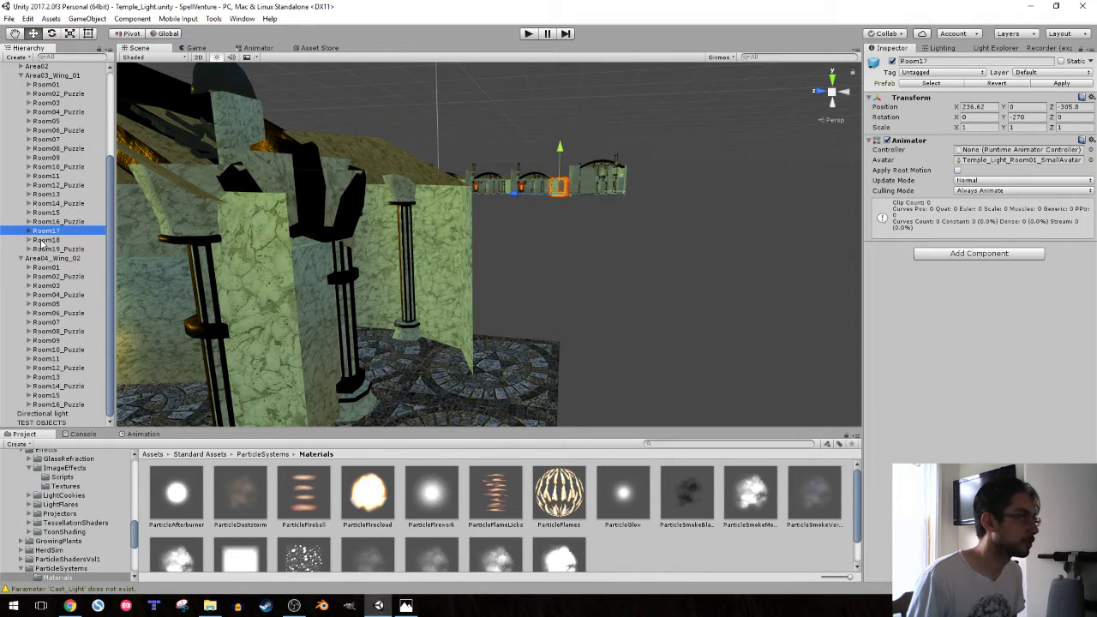
pyautogui.click(43, 240)
pyautogui.click(42, 231)
pyautogui.moveTo(133, 226)
pyautogui.keyDown('alt'); pyautogui.mouseDown()
pyautogui.moveTo(481, 215)
pyautogui.moveTo(474, 276)
pyautogui.mouseUp(); pyautogui.keyUp('alt')
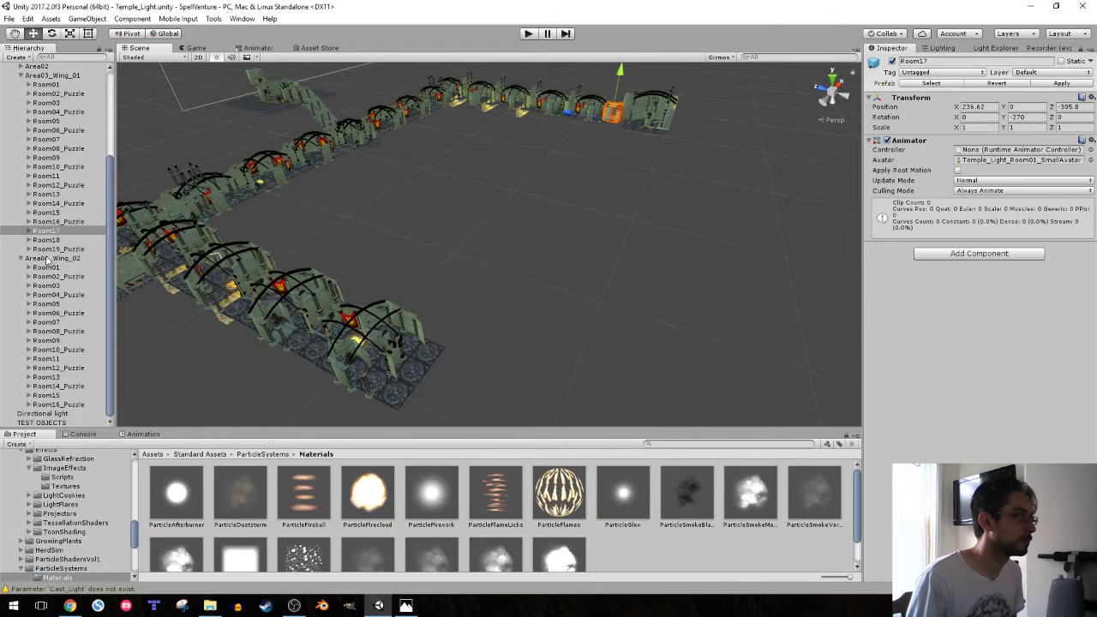
pyautogui.hotkey('ctrl', 'd')
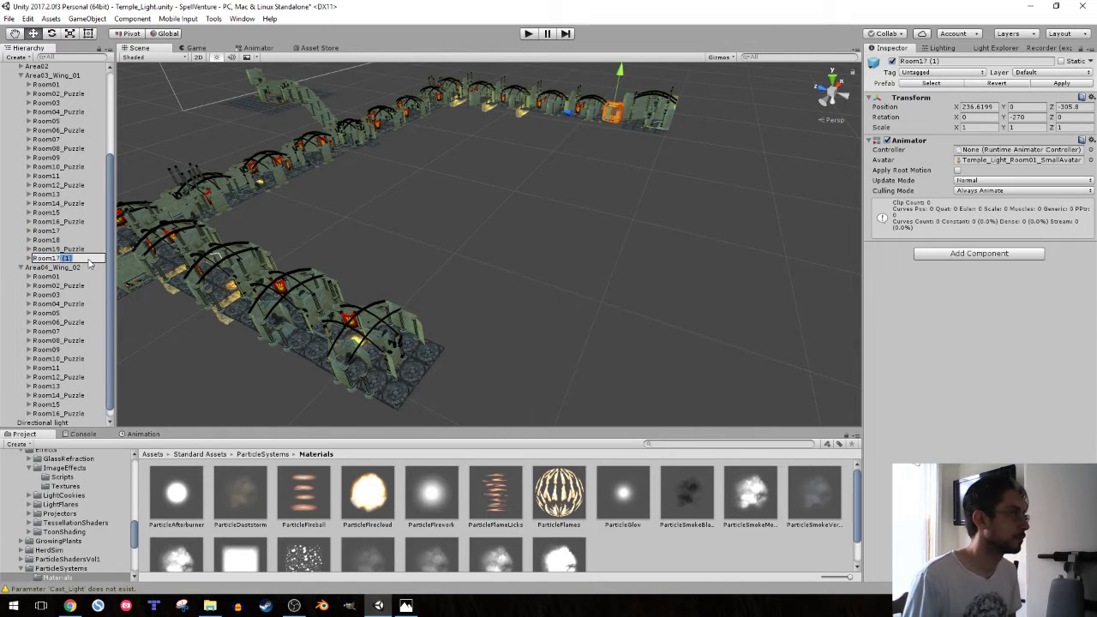
pyautogui.press('BackSpace')
pyautogui.press('BackSpace')
pyautogui.press('Return')
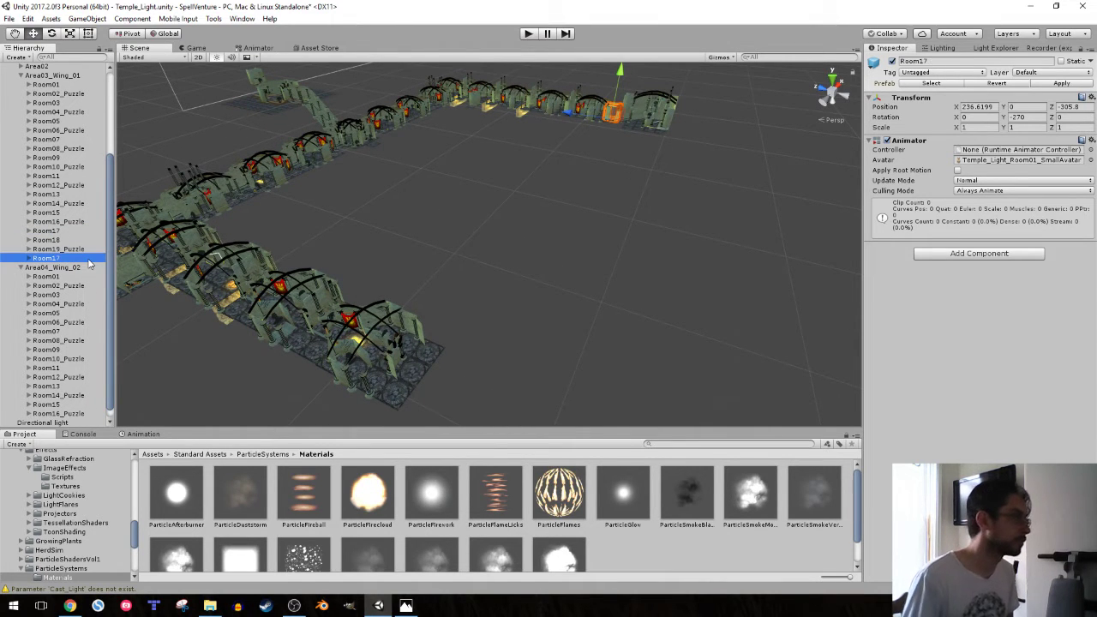
# - Move the Room17 copy into Area04_Wing_02 at the corridor end, keeping X at 240.4
pyautogui.moveTo(60, 258); pyautogui.dragTo(63, 273)
pyautogui.moveTo(411, 225)
pyautogui.keyDown('alt'); pyautogui.mouseDown()
pyautogui.moveTo(377, 222)
pyautogui.moveTo(326, 242)
pyautogui.moveTo(719, 203)
pyautogui.mouseUp(); pyautogui.keyUp('alt')
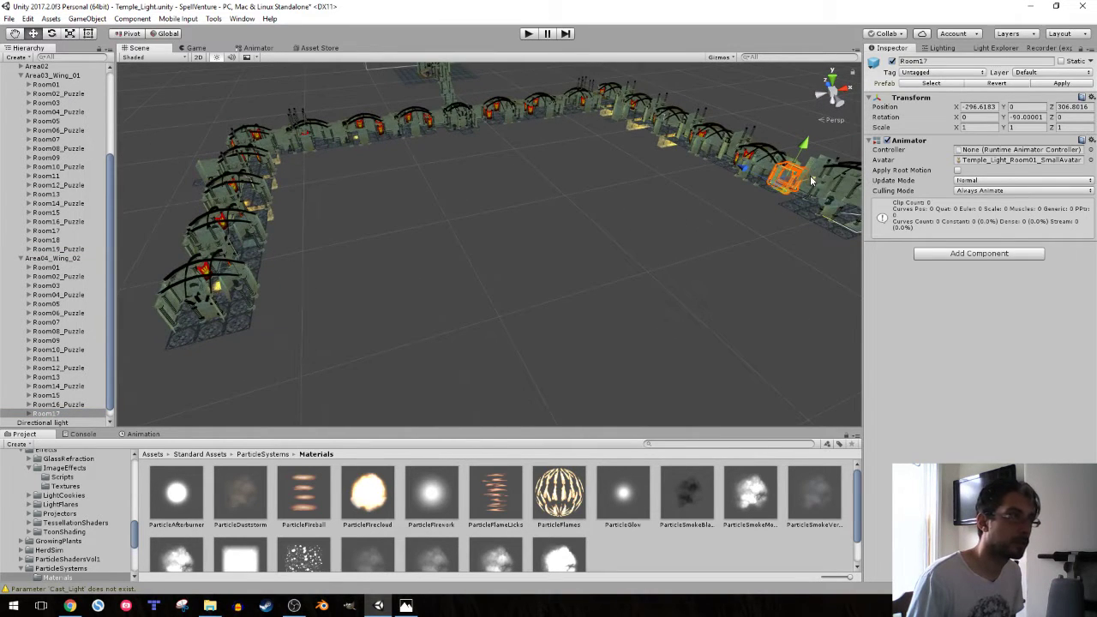
pyautogui.moveTo(808, 180); pyautogui.dragTo(462, 266)
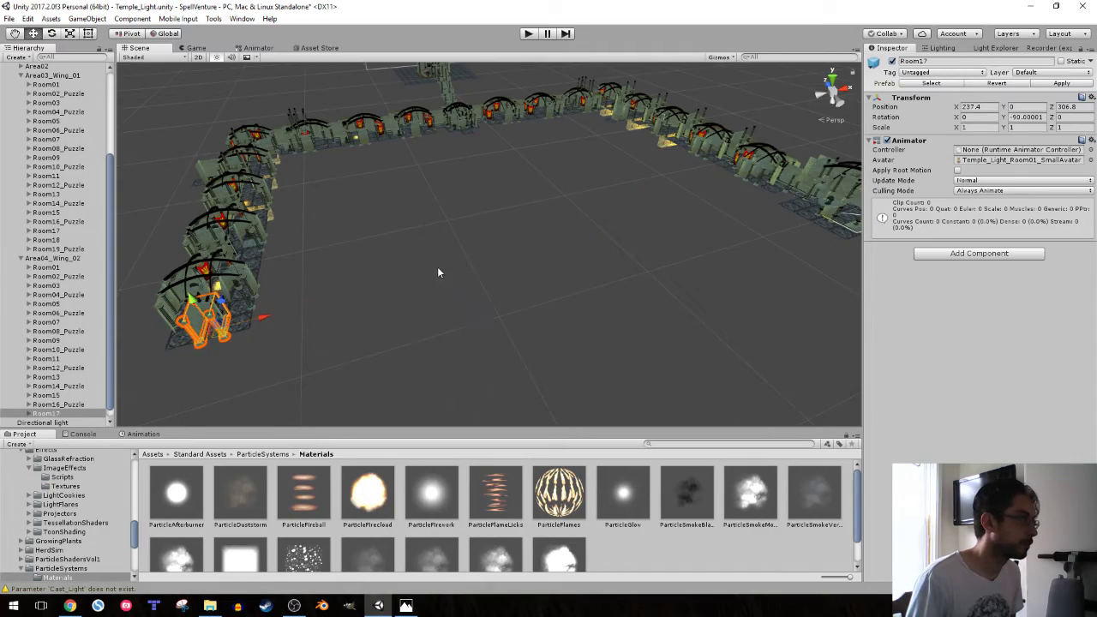
pyautogui.press('f')
pyautogui.moveTo(437, 267)
pyautogui.keyDown('alt'); pyautogui.mouseDown()
pyautogui.moveTo(416, 275)
pyautogui.moveTo(497, 333)
pyautogui.moveTo(420, 334)
pyautogui.moveTo(437, 291)
pyautogui.mouseUp(); pyautogui.keyUp('alt')
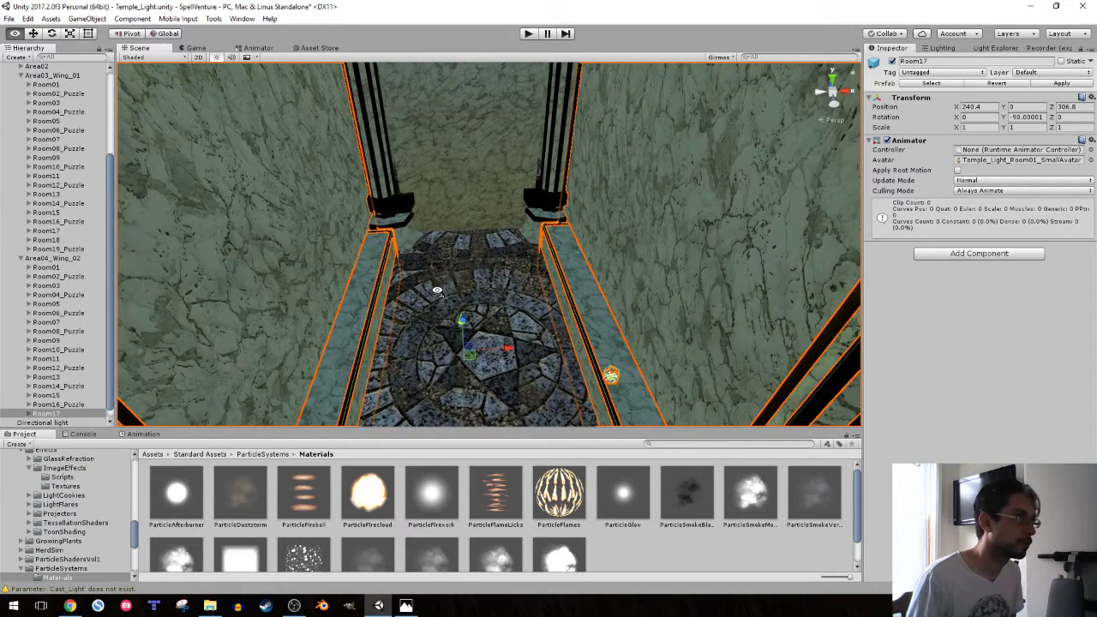
pyautogui.click(56, 395)
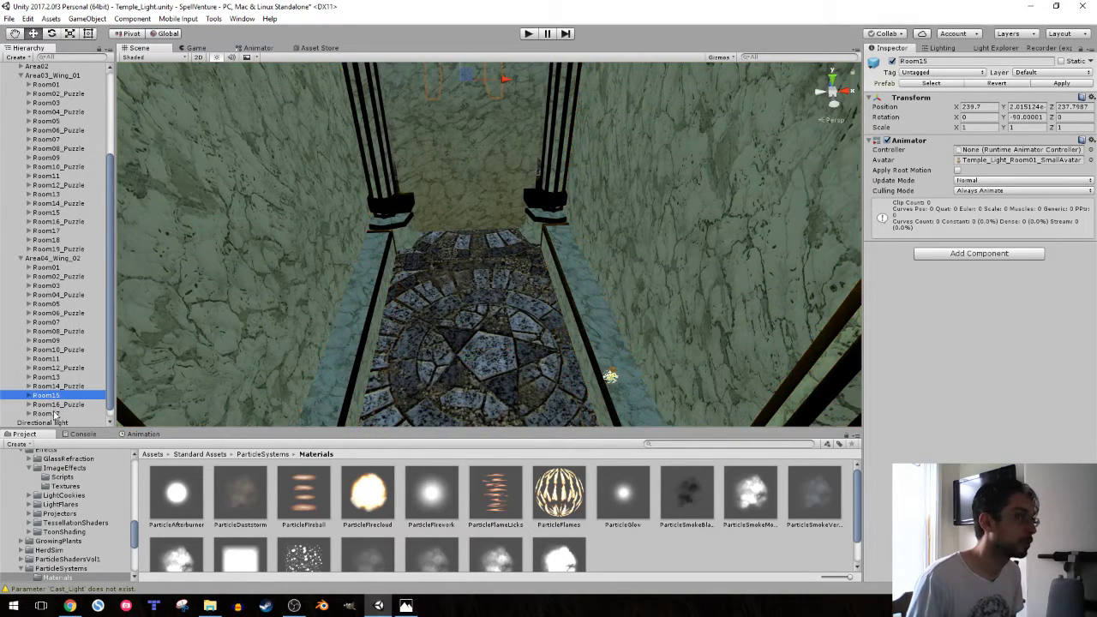
pyautogui.click(55, 414)
pyautogui.click(49, 396)
pyautogui.click(53, 414)
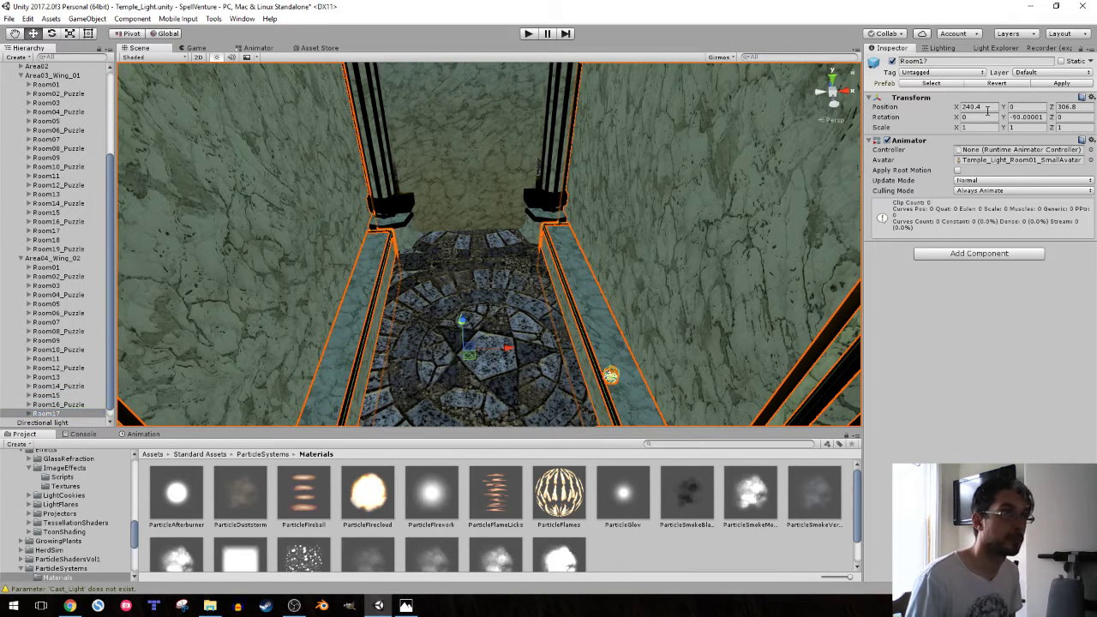
pyautogui.write('239.7')
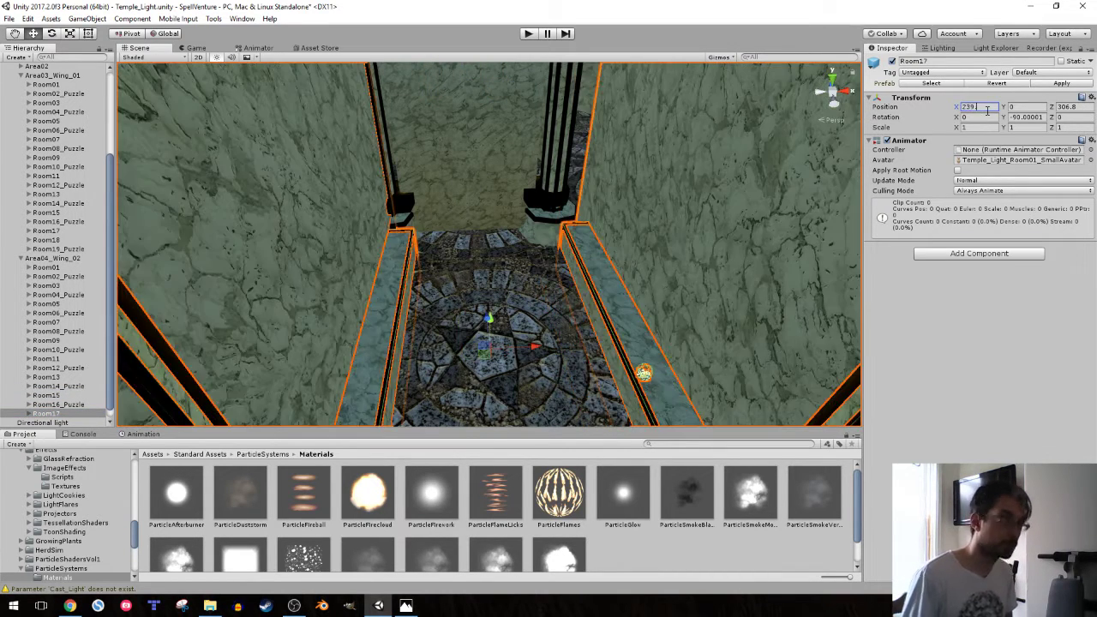
pyautogui.hotkey('ctrl', 'z')
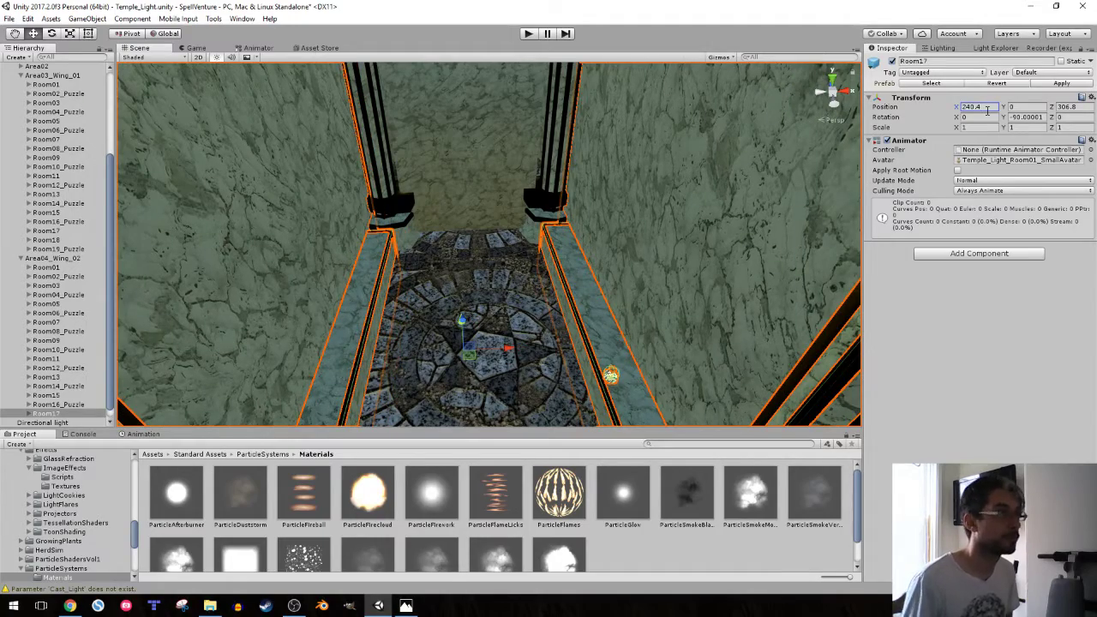
pyautogui.moveTo(324, 166)
pyautogui.keyDown('alt'); pyautogui.mouseDown()
pyautogui.moveTo(459, 210)
pyautogui.moveTo(403, 215)
pyautogui.mouseUp(); pyautogui.keyUp('alt')
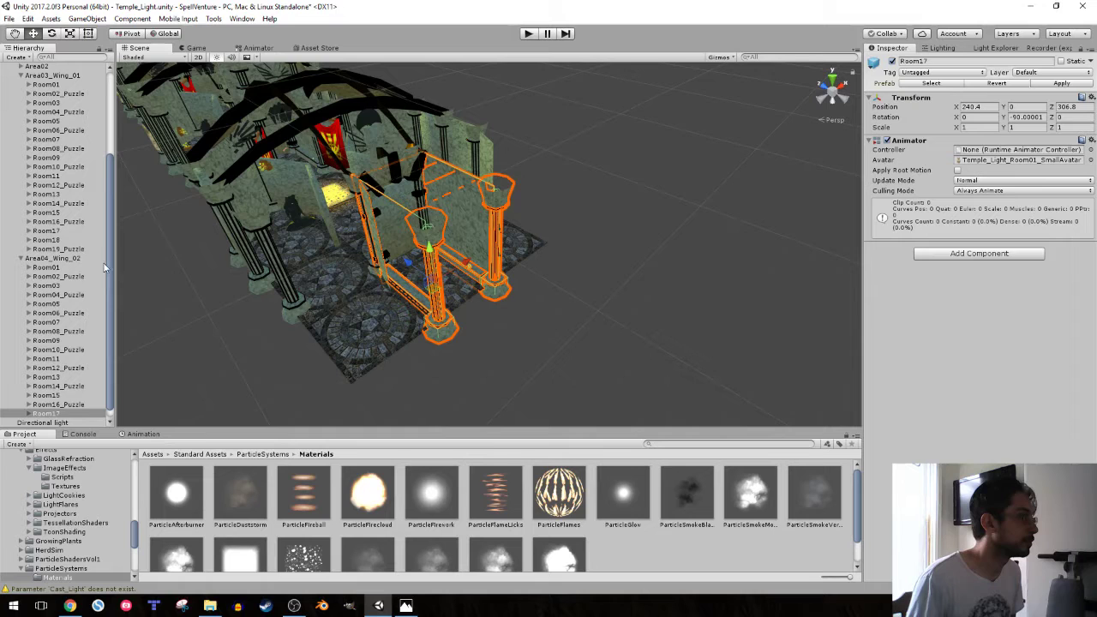
# - Duplicate Room18, name it Room18, and place it under Area04_Wing_02 at X 240.4
pyautogui.click(54, 241)
pyautogui.hotkey('ctrl', 'd')
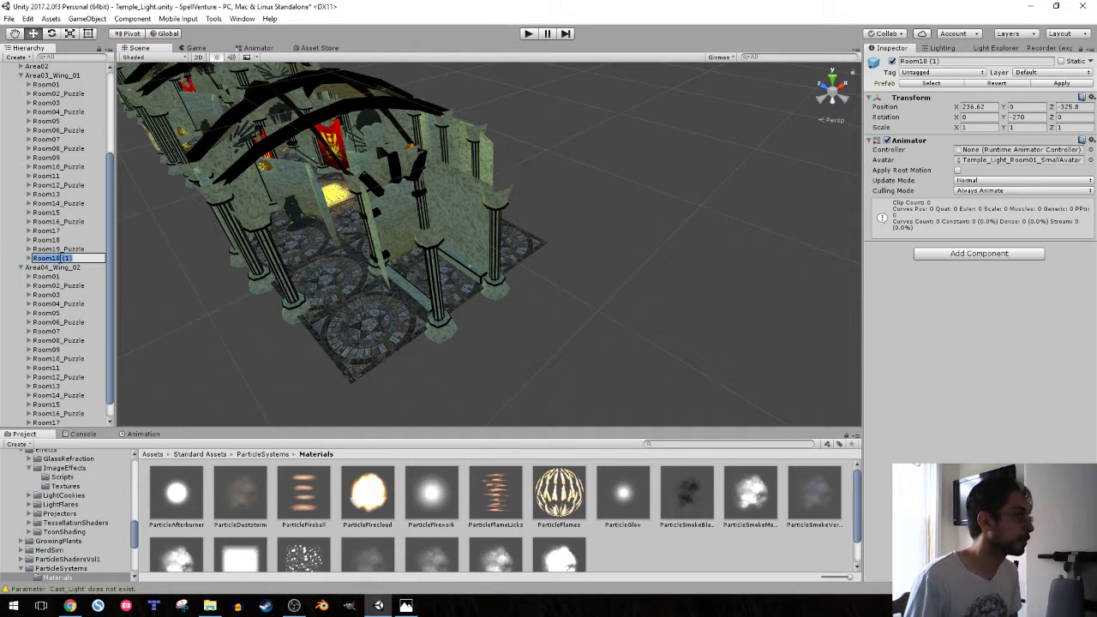
pyautogui.press('BackSpace')
pyautogui.press('Return')
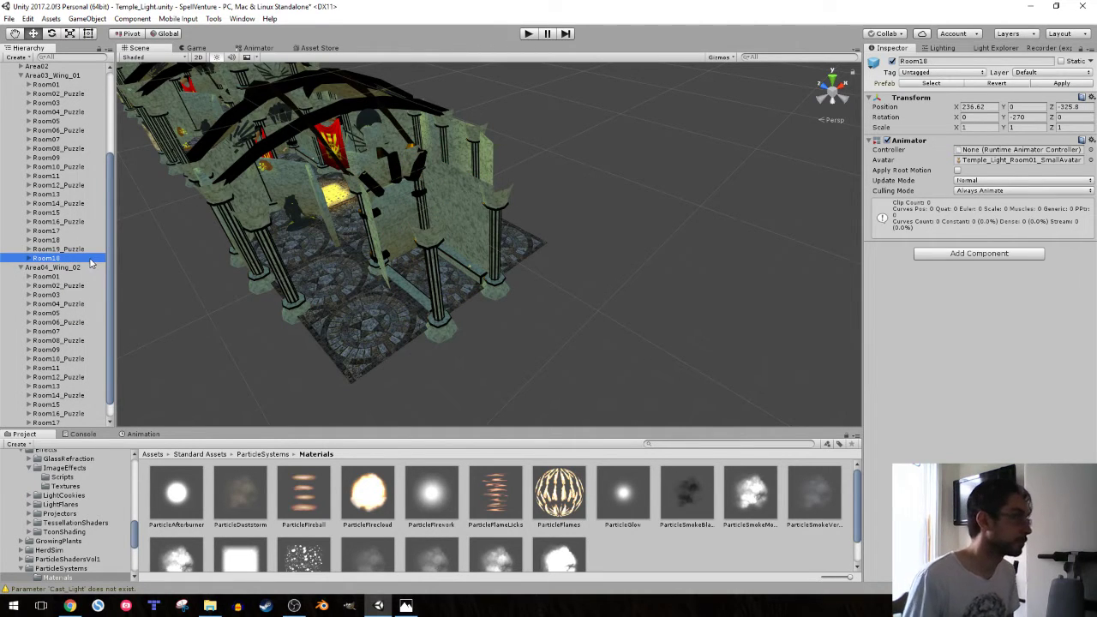
pyautogui.moveTo(66, 272); pyautogui.dragTo(66, 271)
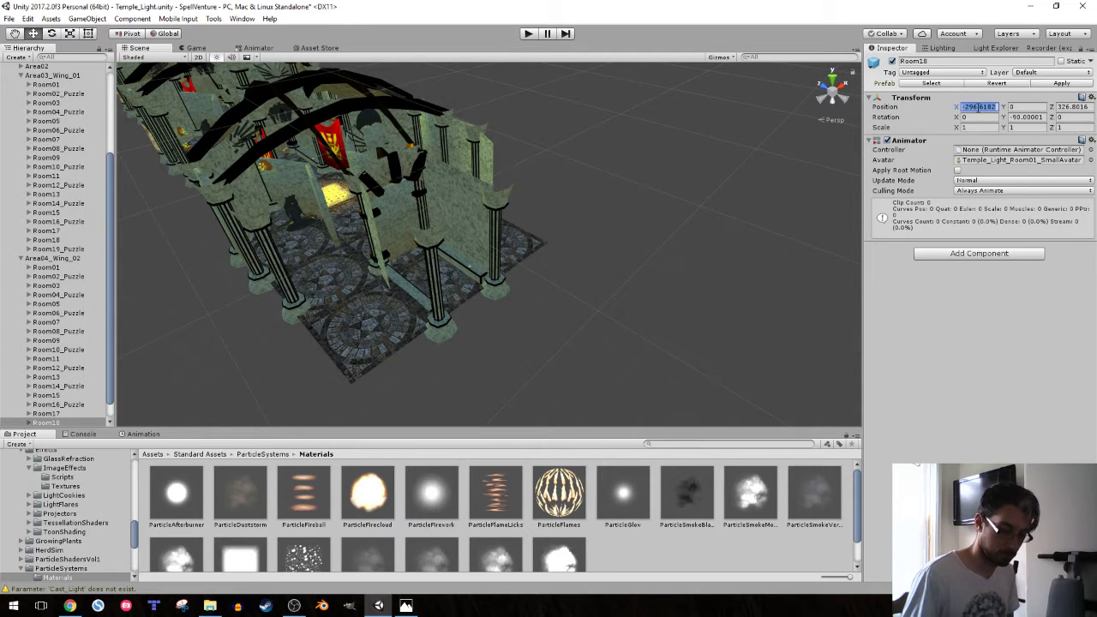
pyautogui.write('249.2')
pyautogui.moveTo(814, 172); pyautogui.dragTo(615, 227, button='right')
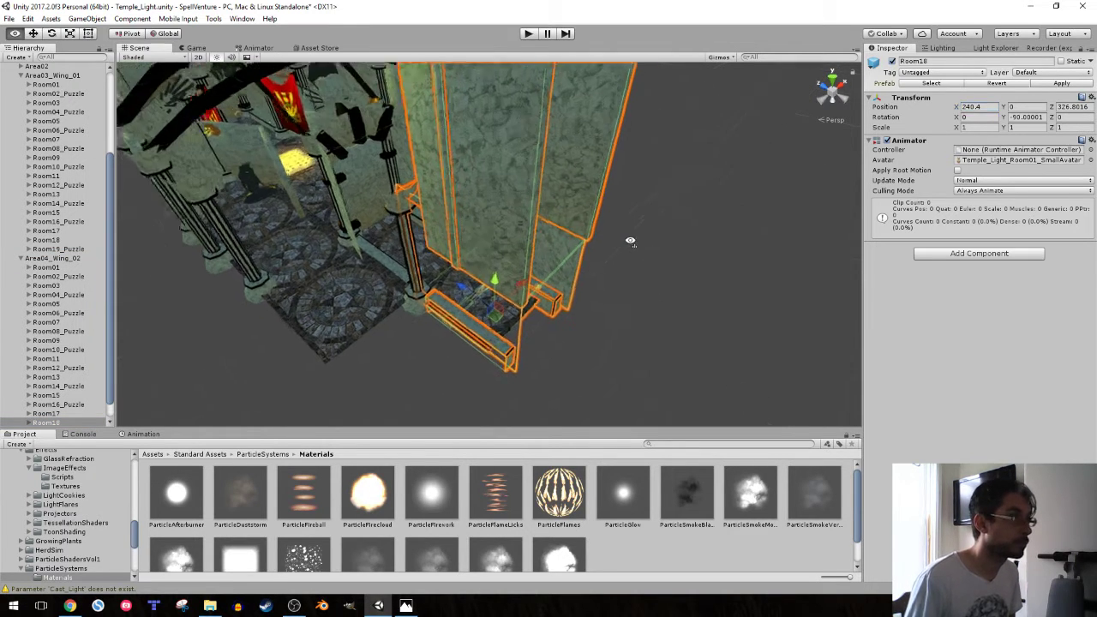
pyautogui.moveTo(478, 223)
pyautogui.mouseDown(button='right')
pyautogui.moveTo(465, 241)
pyautogui.moveTo(579, 293)
pyautogui.moveTo(320, 311)
pyautogui.mouseUp(button='right')
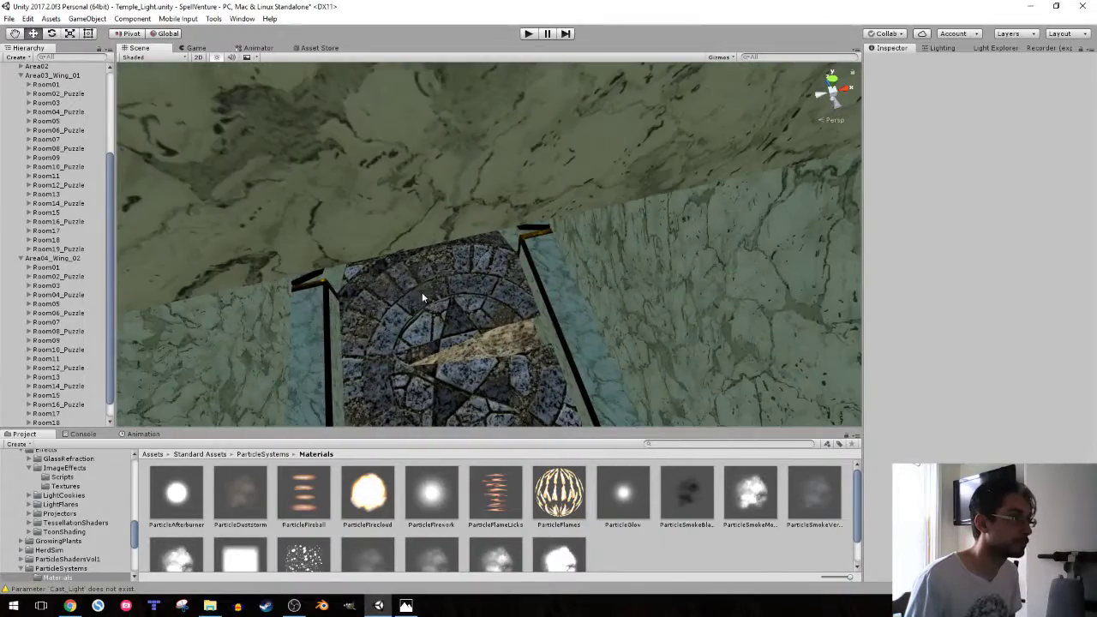
# - Rotate the Floor_Tile_Secret tile to align with the corridor
pyautogui.moveTo(422, 292)
pyautogui.mouseDown(button='right')
pyautogui.moveTo(497, 267)
pyautogui.moveTo(498, 302)
pyautogui.moveTo(473, 232)
pyautogui.mouseUp(button='right')
pyautogui.click(446, 276)
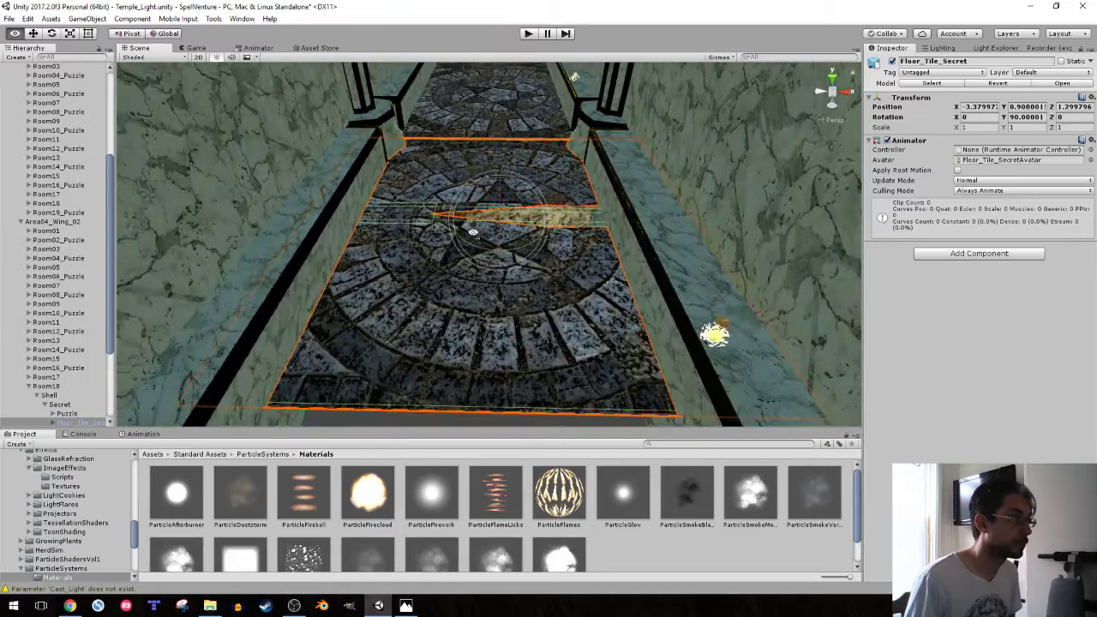
pyautogui.moveTo(477, 249)
pyautogui.mouseDown()
pyautogui.moveTo(757, 263)
pyautogui.moveTo(595, 252)
pyautogui.mouseUp()
pyautogui.moveTo(594, 252); pyautogui.dragTo(518, 229, button='right')
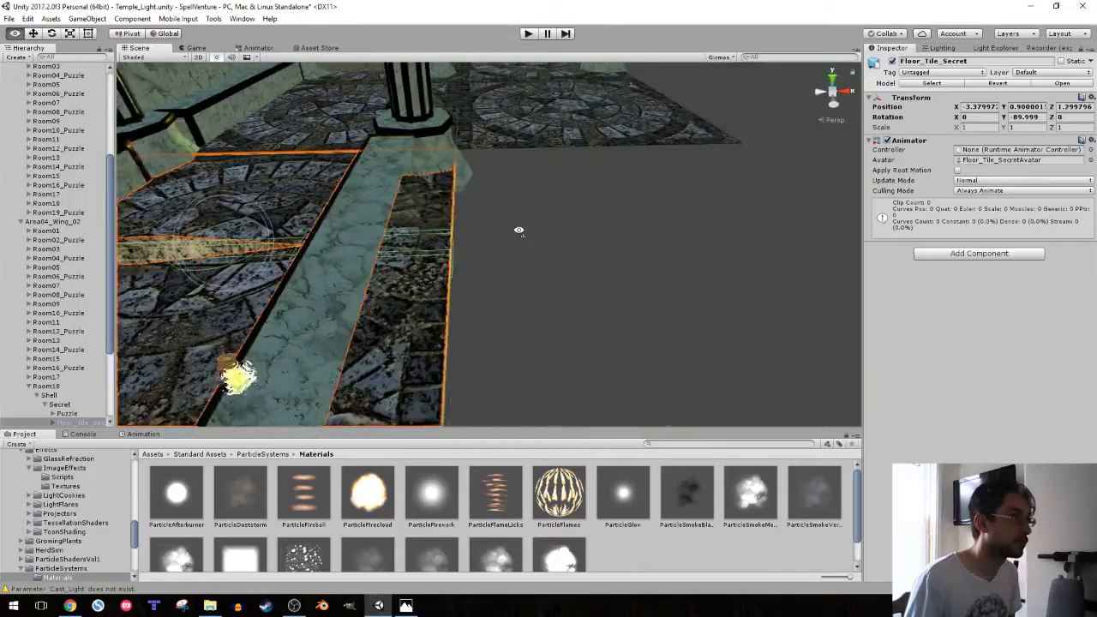
pyautogui.click(440, 220)
pyautogui.moveTo(440, 220)
pyautogui.mouseDown(button='right')
pyautogui.moveTo(420, 210)
pyautogui.moveTo(417, 339)
pyautogui.moveTo(357, 281)
pyautogui.moveTo(397, 175)
pyautogui.moveTo(479, 250)
pyautogui.mouseUp(button='right')
# - Expand Room18's Shell and select the Secret group and Floor_Tile_Secret
pyautogui.click(495, 249)
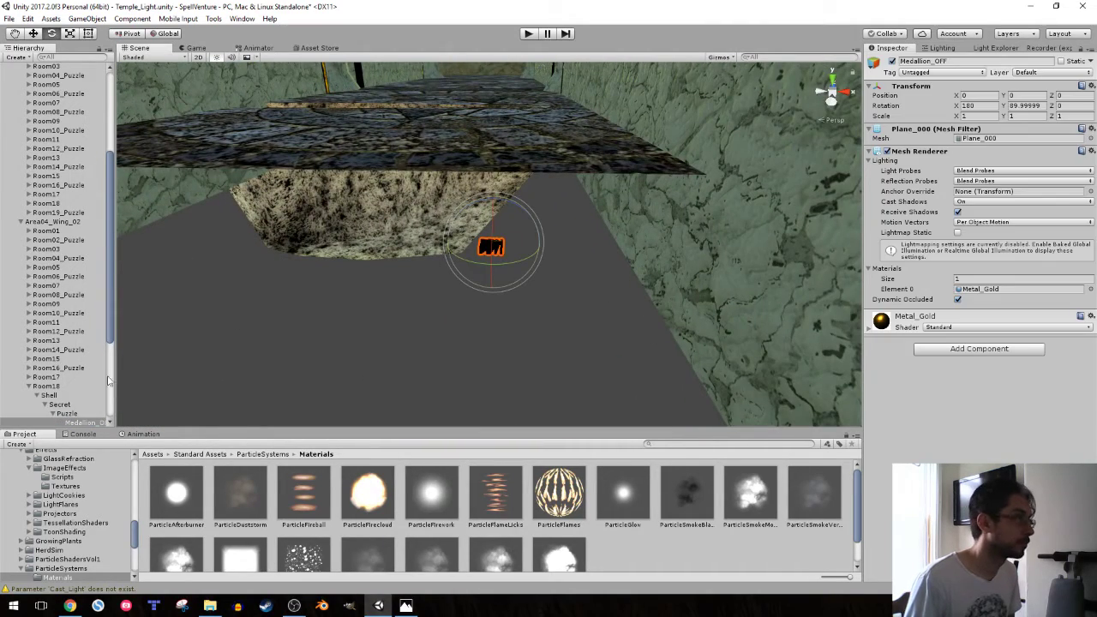
pyautogui.click(48, 395)
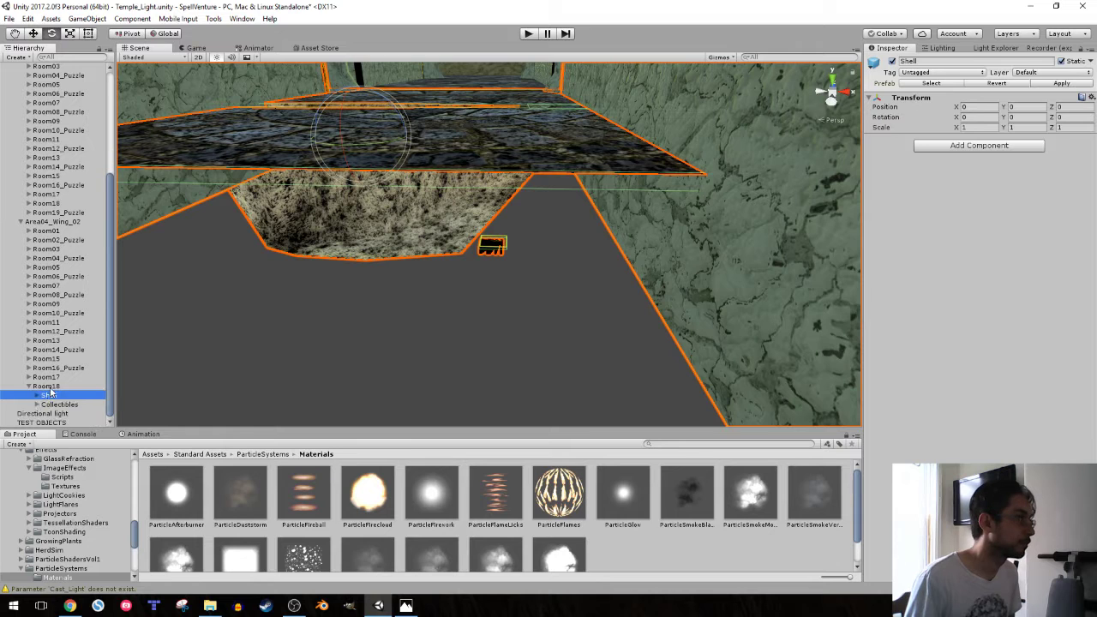
pyautogui.press('Up')
pyautogui.press('Down')
pyautogui.press('Right')
pyautogui.click(51, 405)
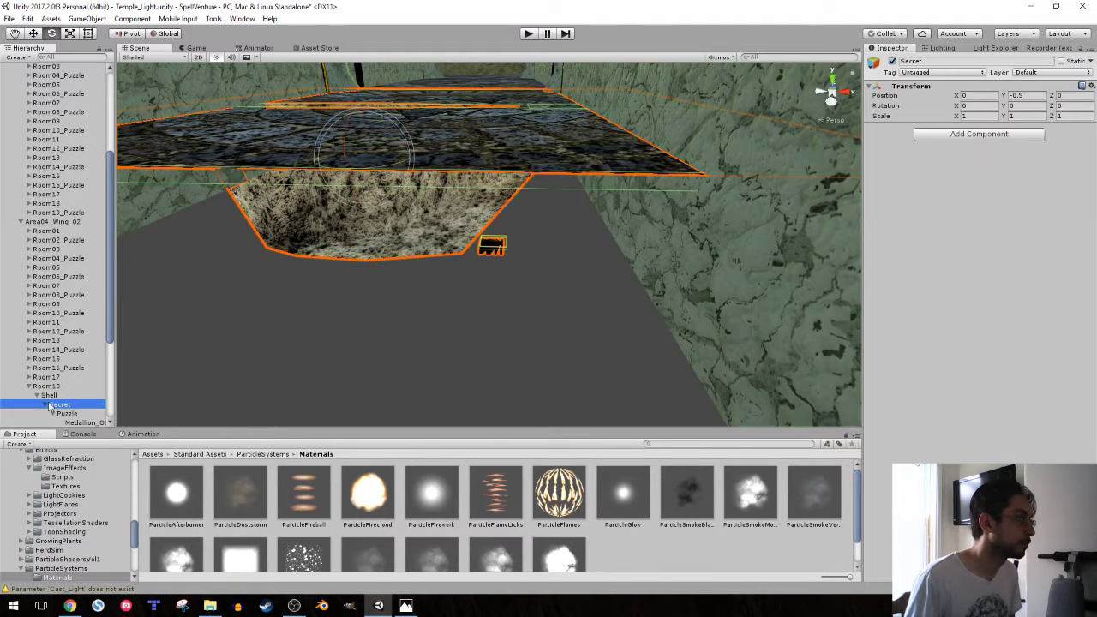
pyautogui.click(265, 309)
pyautogui.click(264, 309)
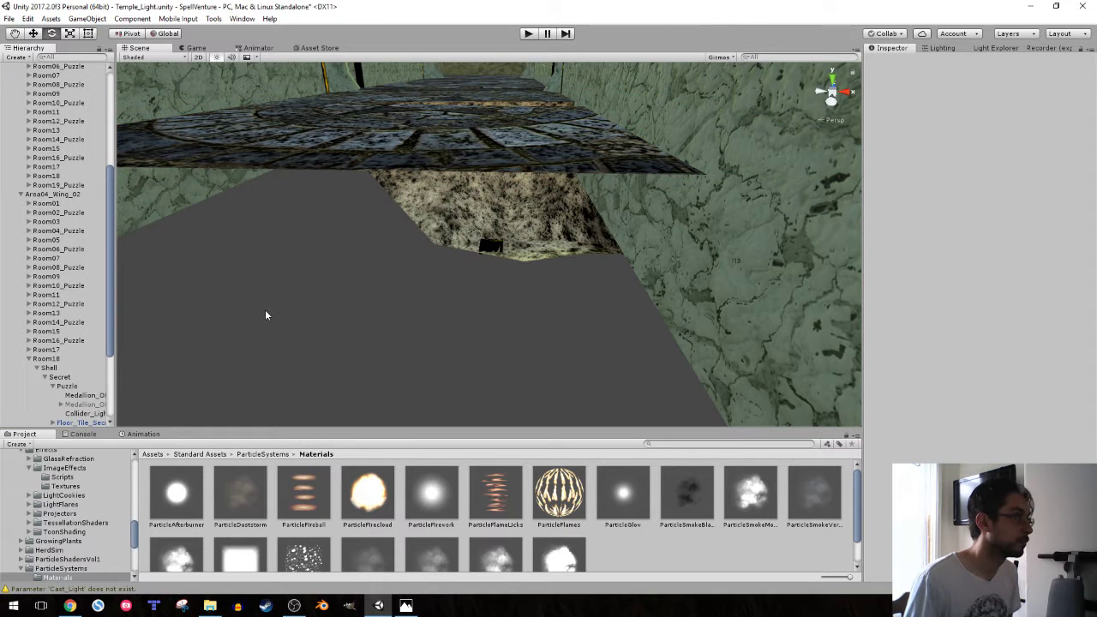
# - Try rotating the Secret floor, then undo to restore its original position
pyautogui.click(53, 380)
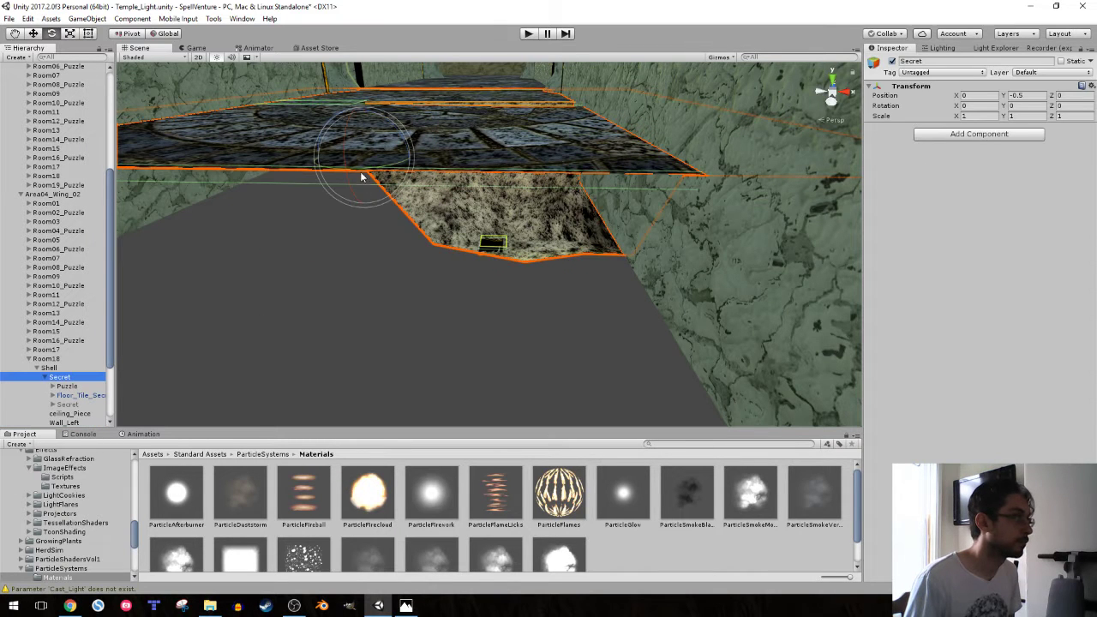
pyautogui.moveTo(360, 173)
pyautogui.mouseDown()
pyautogui.moveTo(660, 173)
pyautogui.moveTo(413, 243)
pyautogui.moveTo(503, 150)
pyautogui.mouseUp()
pyautogui.press('w')
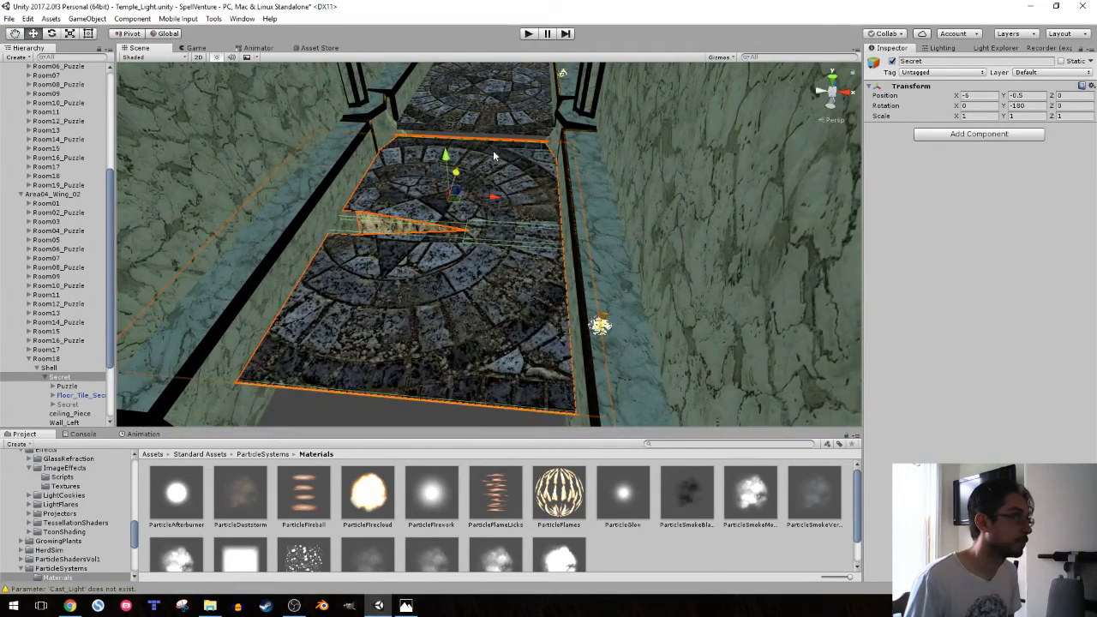
pyautogui.moveTo(503, 150); pyautogui.dragTo(508, 180, button='right')
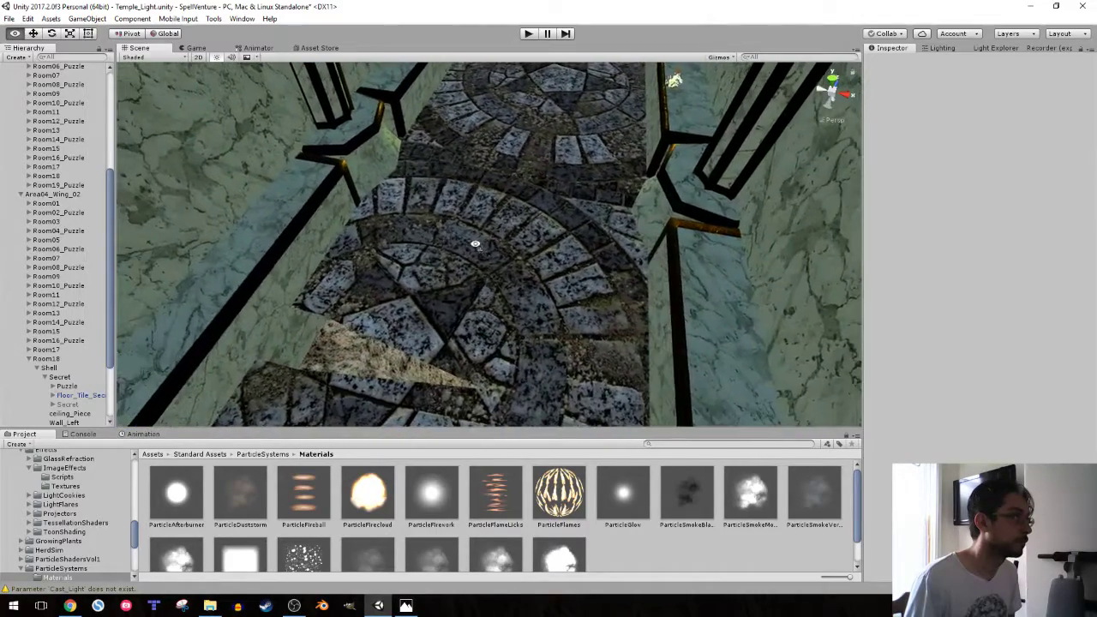
pyautogui.click(487, 257)
pyautogui.moveTo(508, 181)
pyautogui.mouseDown(button='right')
pyautogui.moveTo(487, 257)
pyautogui.moveTo(357, 264)
pyautogui.mouseUp(button='right')
pyautogui.hotkey('ctrl', 'z')
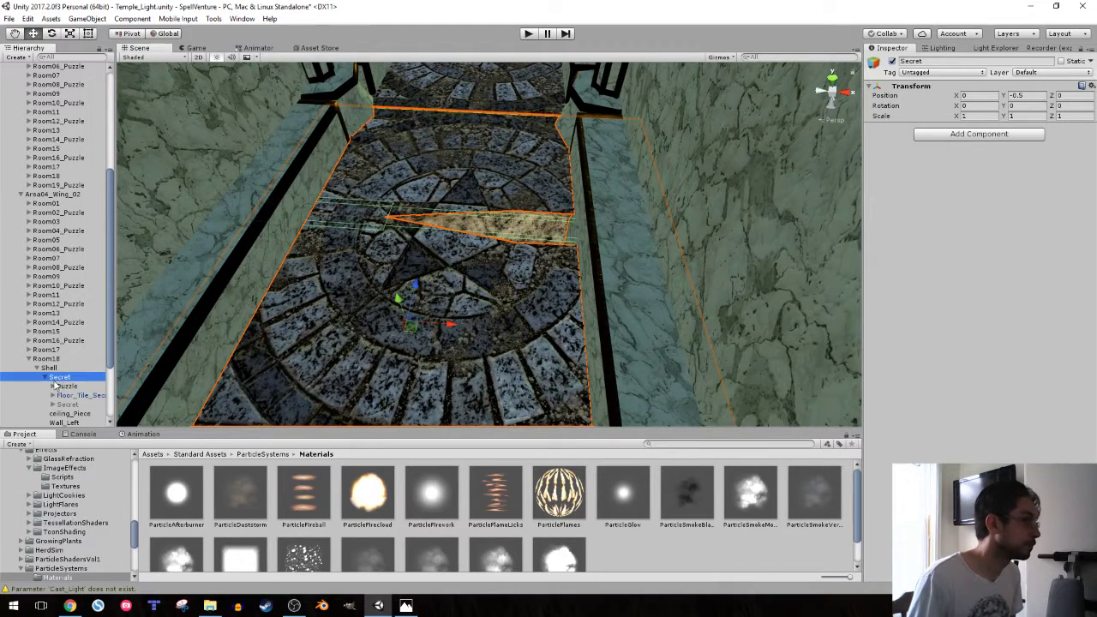
# - Activate the inner Secret and turn Floor_Tile_Secret to Y -90
pyautogui.click(64, 386)
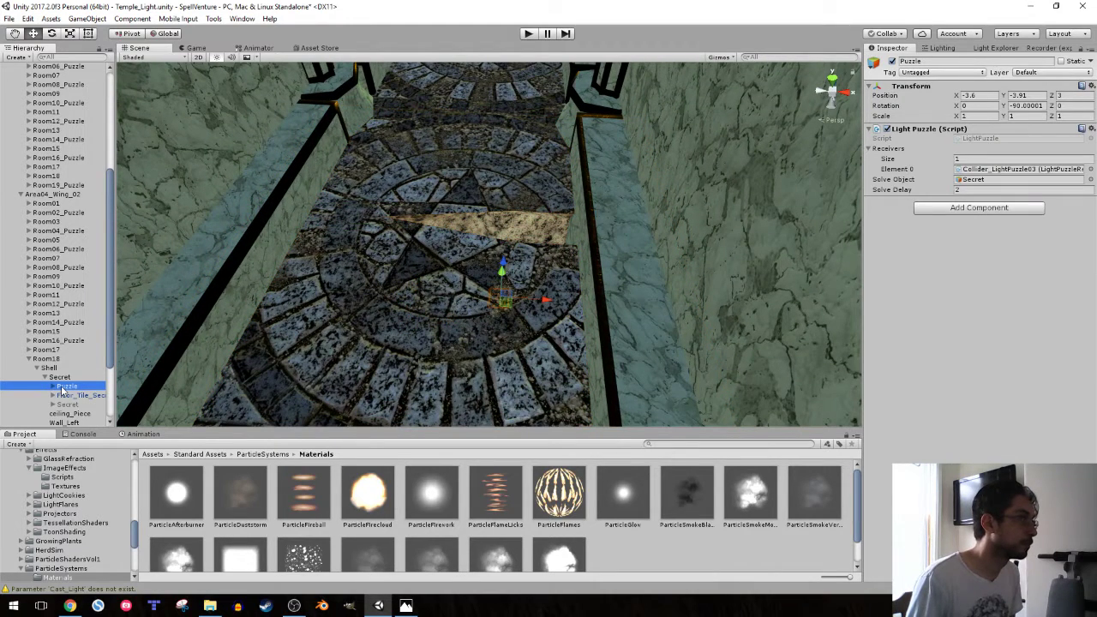
pyautogui.click(74, 396)
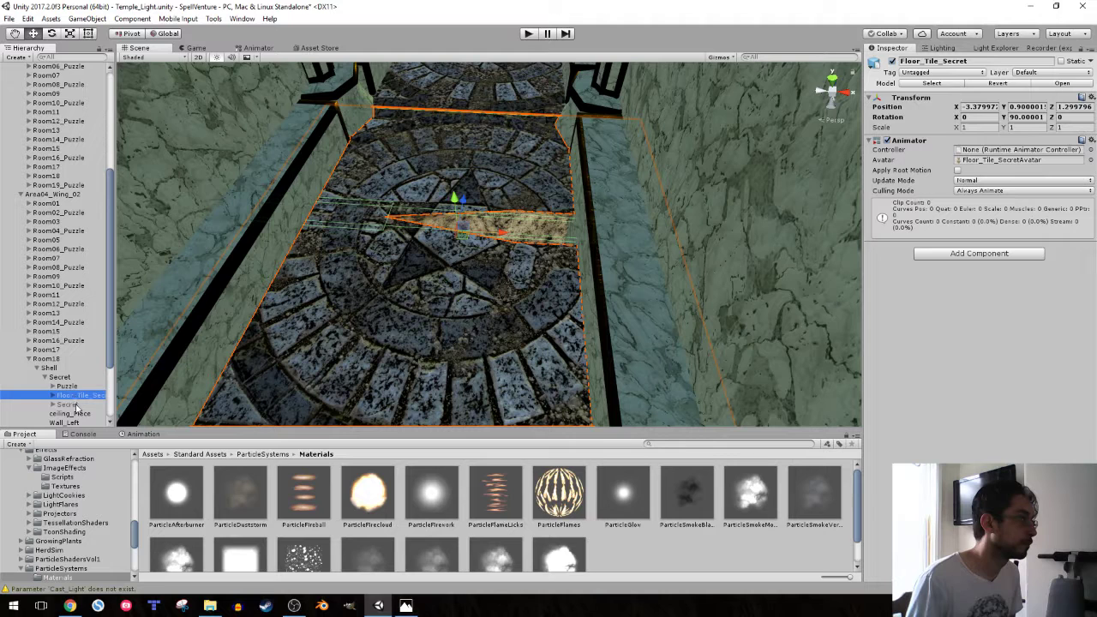
pyautogui.click(68, 405)
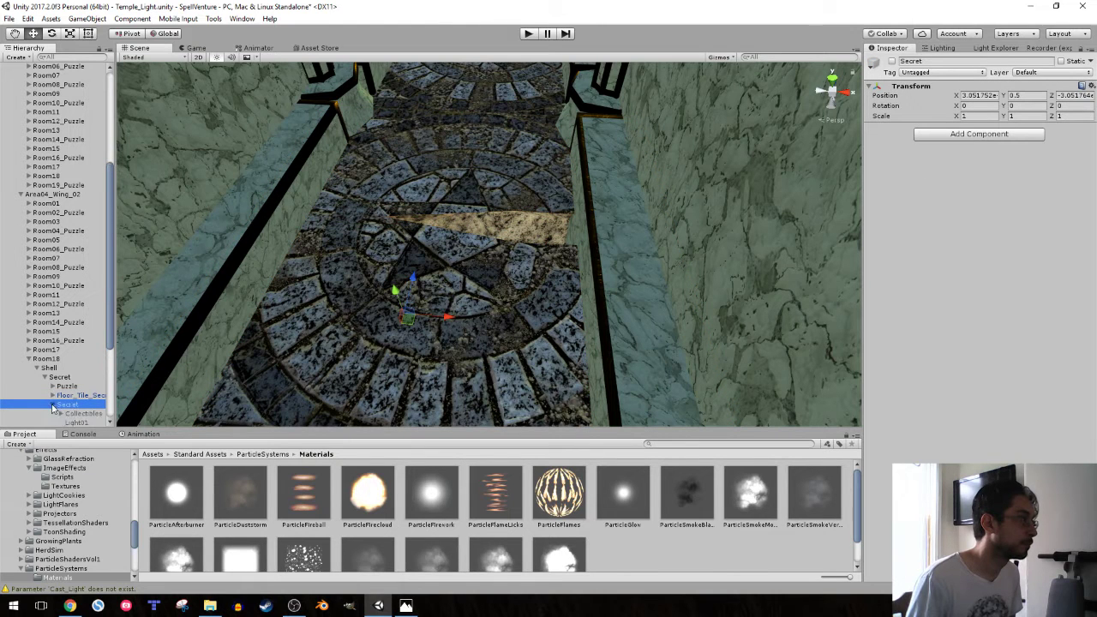
pyautogui.scroll(-2, 51, 407)
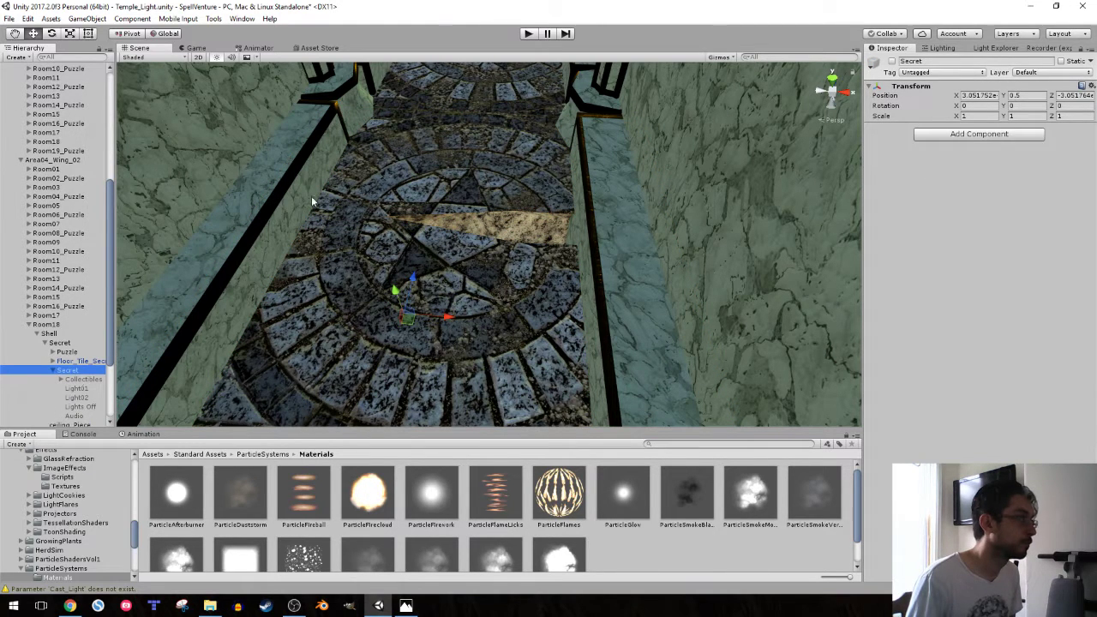
pyautogui.click(892, 61)
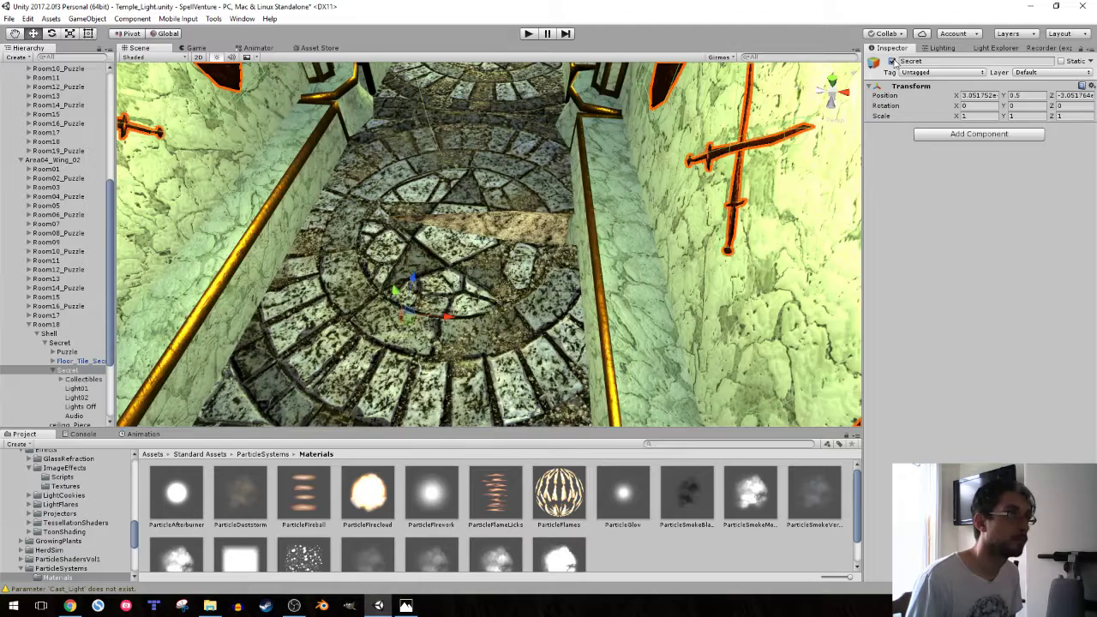
pyautogui.click(66, 352)
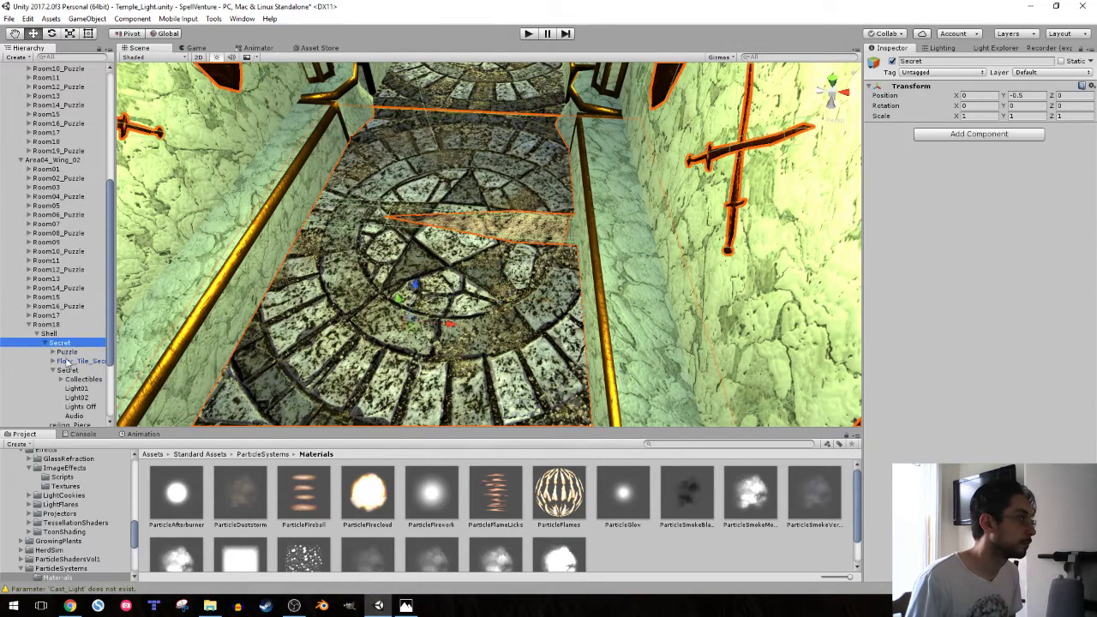
pyautogui.click(72, 361)
pyautogui.moveTo(434, 267); pyautogui.dragTo(724, 282)
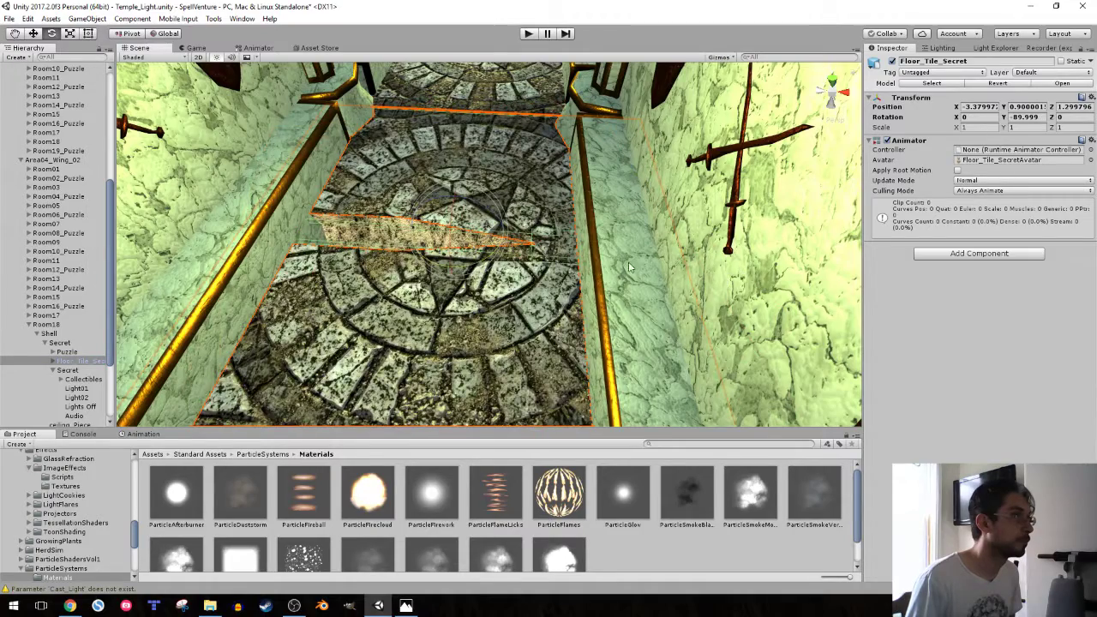
pyautogui.moveTo(628, 262)
pyautogui.keyDown('alt'); pyautogui.mouseDown()
pyautogui.moveTo(635, 249)
pyautogui.moveTo(524, 198)
pyautogui.moveTo(251, 282)
pyautogui.mouseUp(); pyautogui.keyUp('alt')
pyautogui.click(635, 249)
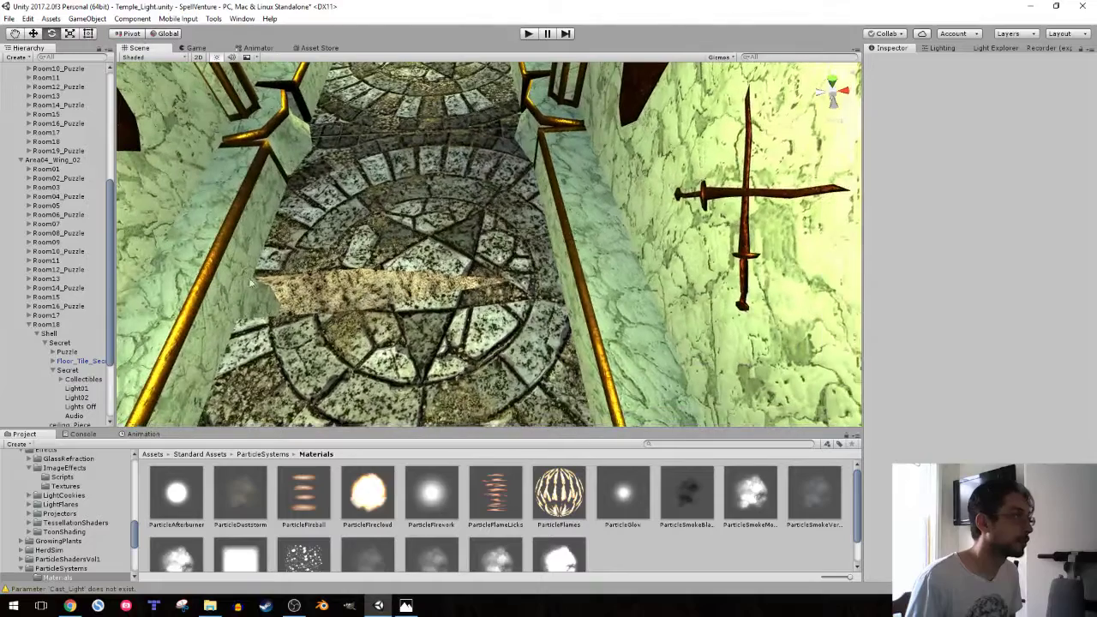
# - Deactivate the inner Secret, tidy the child lists and select Puzzle
pyautogui.click(68, 378)
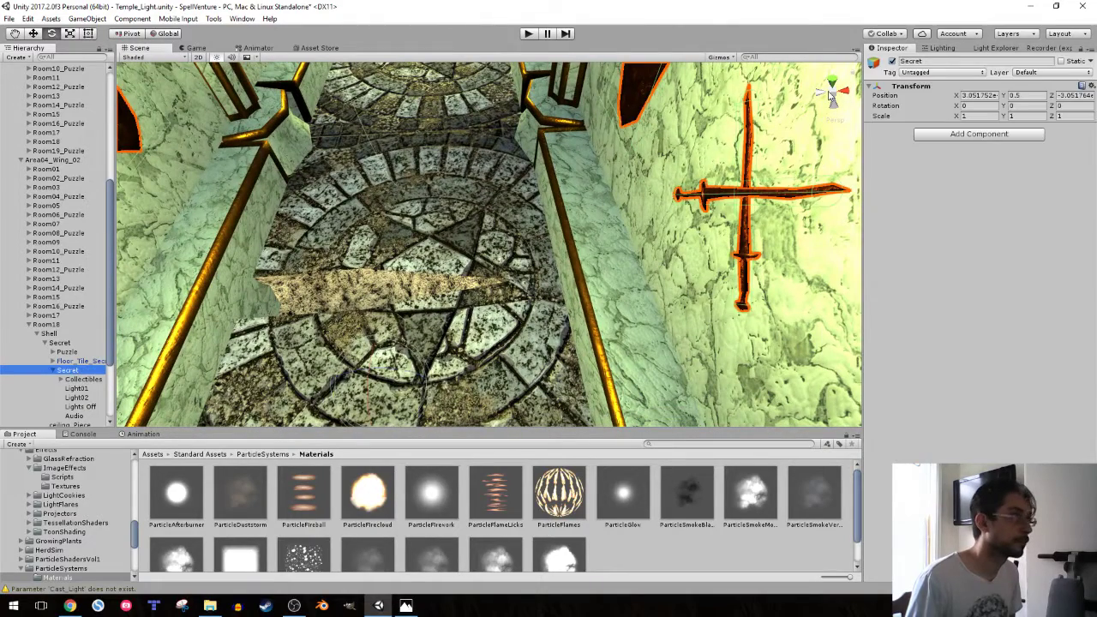
pyautogui.click(892, 62)
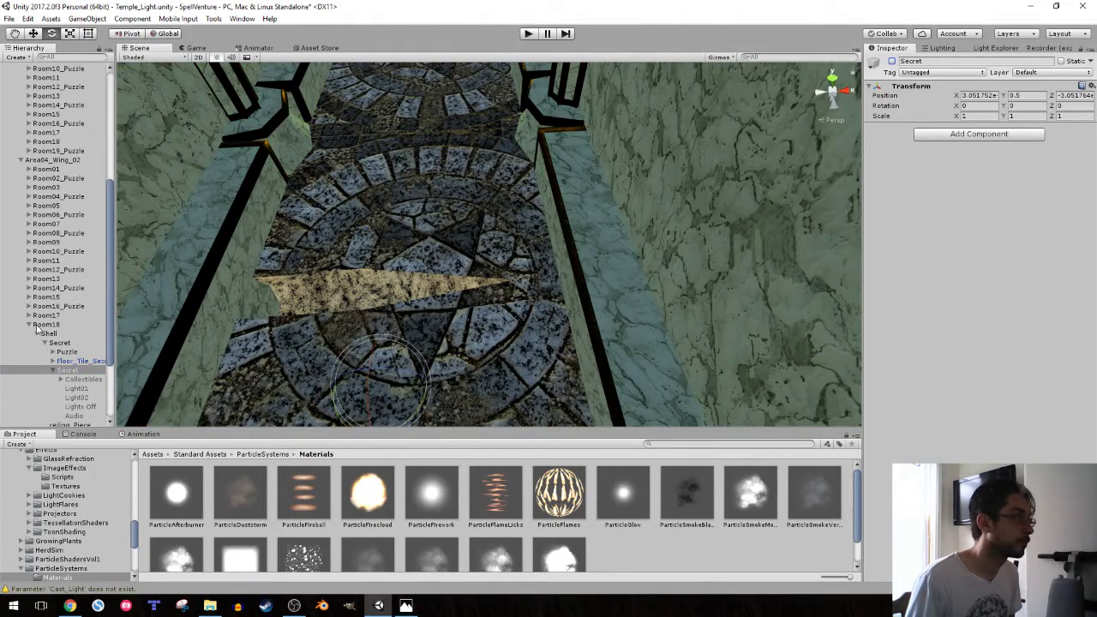
pyautogui.click(52, 370)
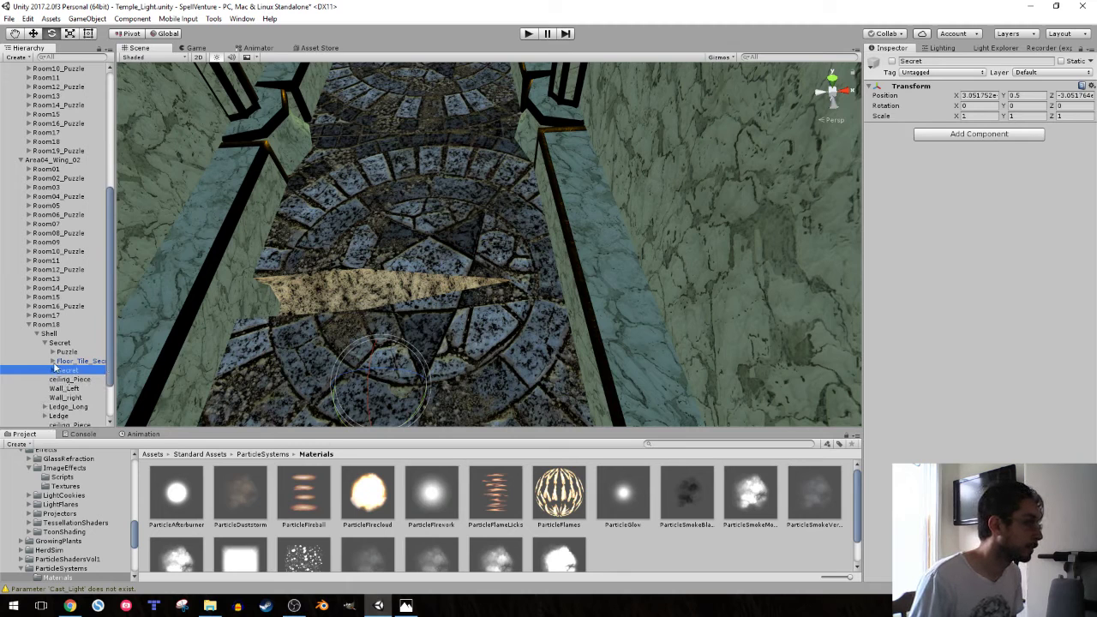
pyautogui.click(52, 363)
pyautogui.click(52, 363)
pyautogui.click(54, 351)
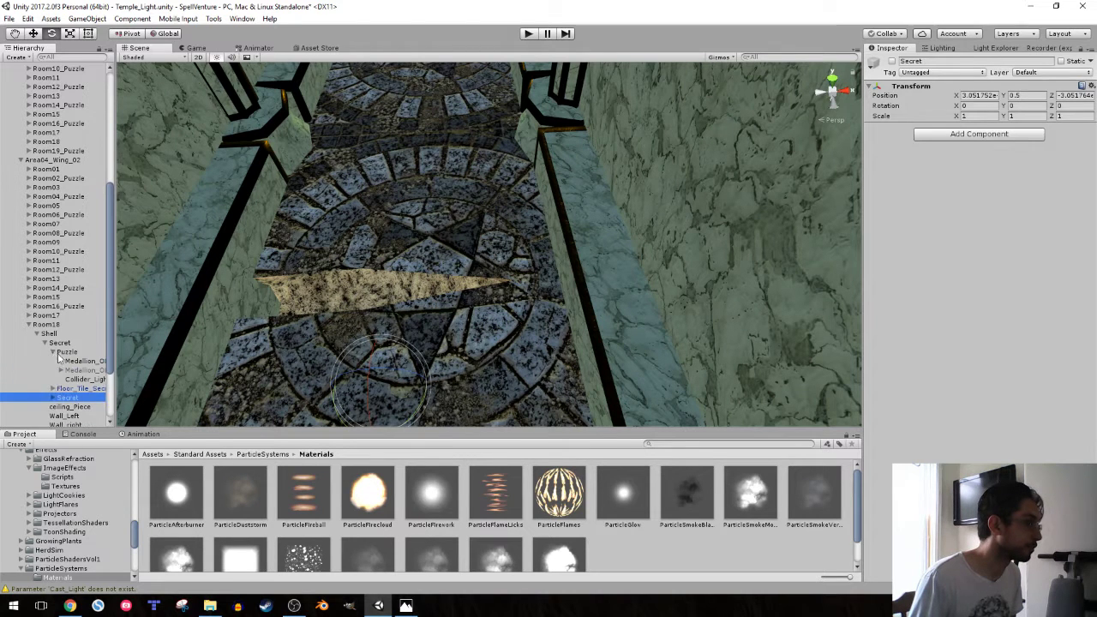
pyautogui.click(67, 360)
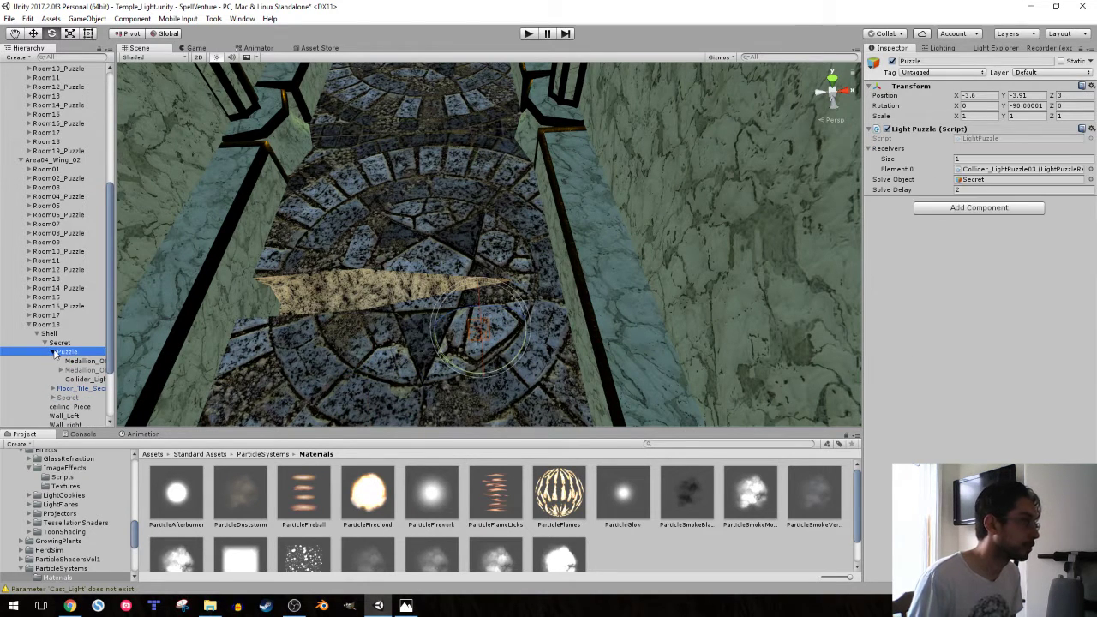
pyautogui.click(53, 352)
# - Move the Puzzle medallion along the light strip to X -3.09, Z -1.72
pyautogui.moveTo(518, 328); pyautogui.dragTo(476, 328)
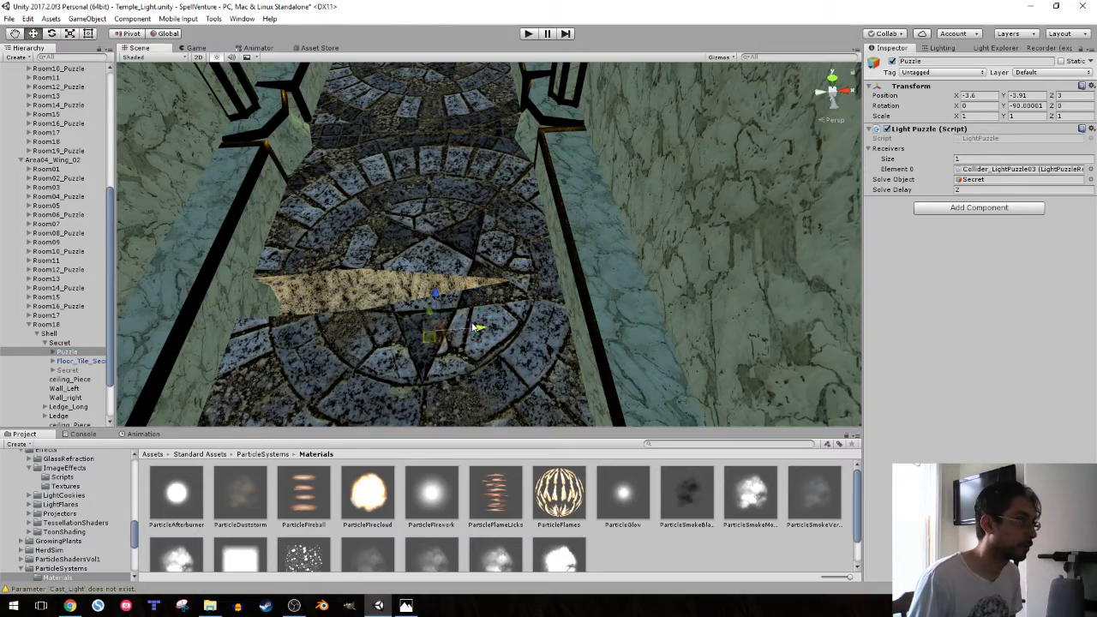
pyautogui.moveTo(414, 334); pyautogui.dragTo(469, 255, button='right')
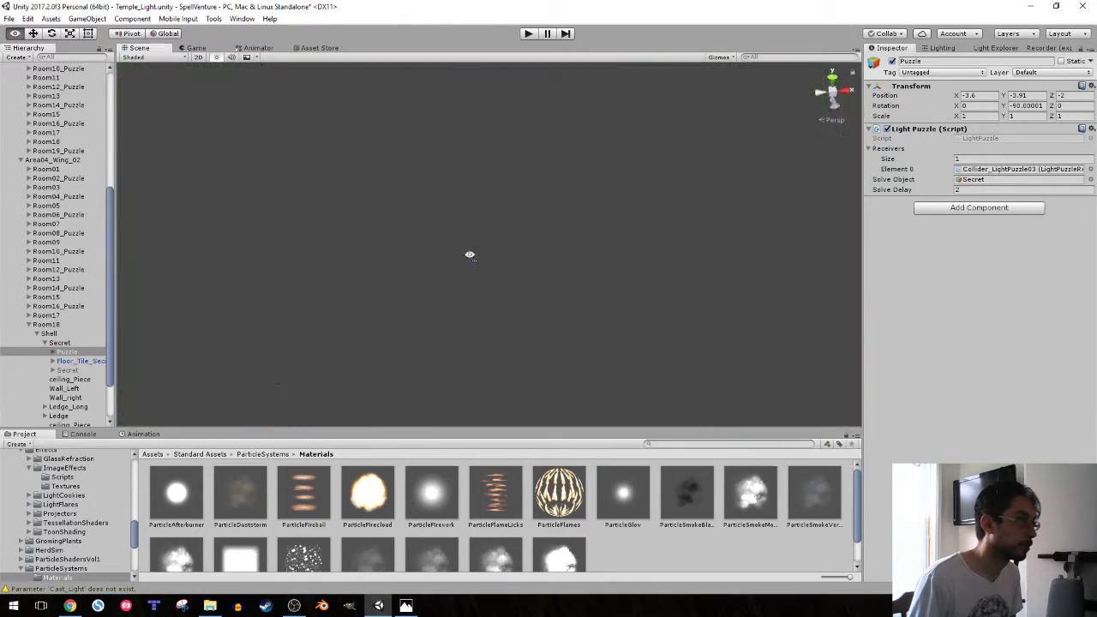
pyautogui.moveTo(216, 331); pyautogui.dragTo(273, 345, button='right')
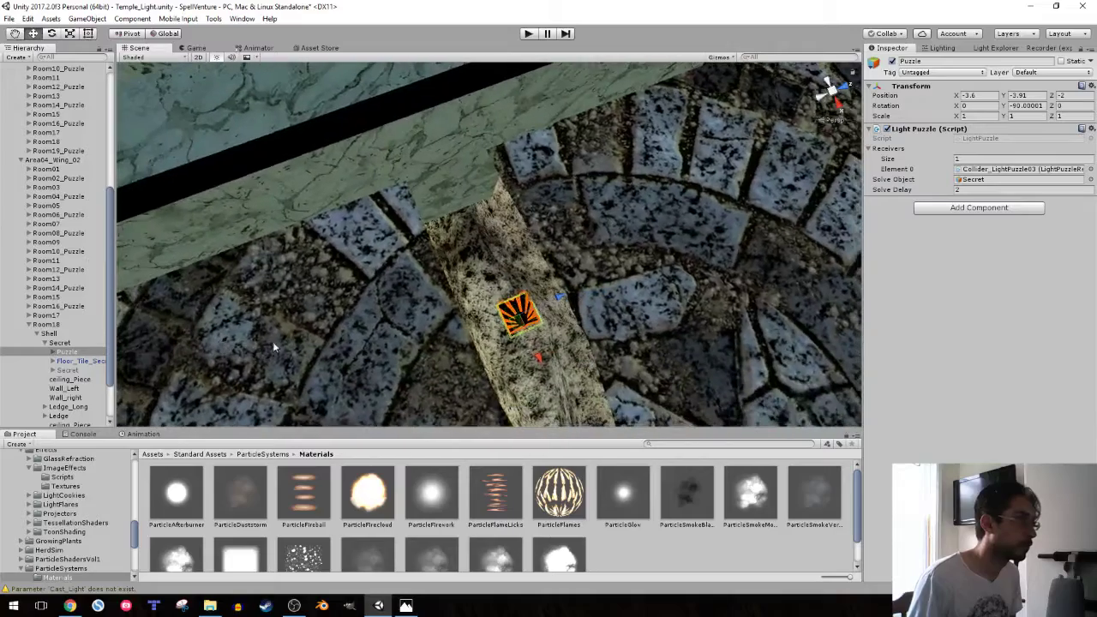
pyautogui.moveTo(541, 301); pyautogui.dragTo(522, 343)
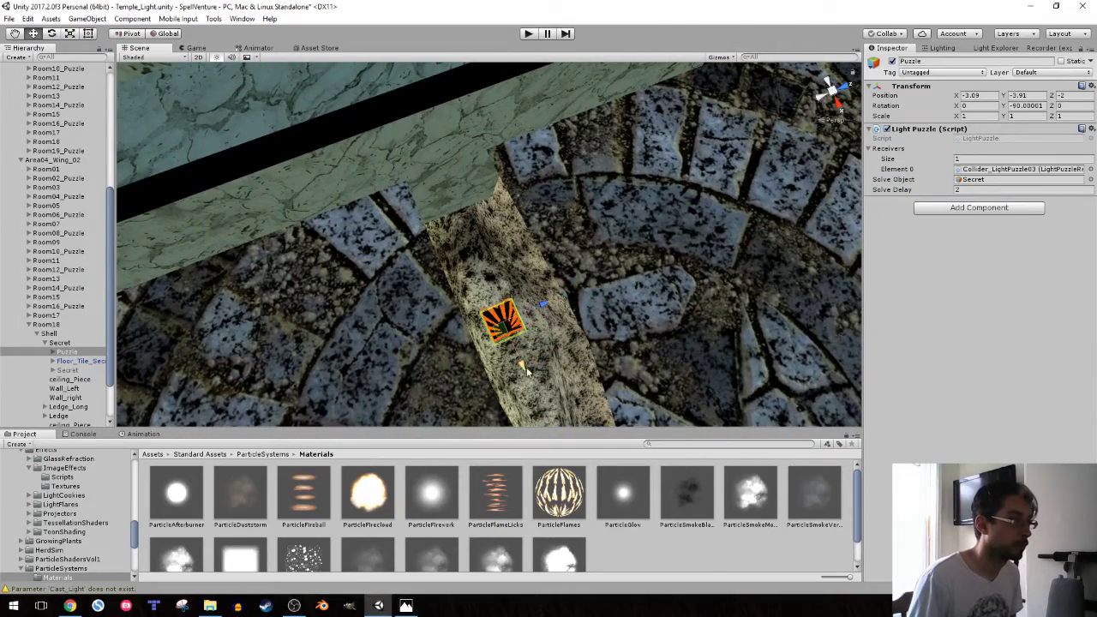
pyautogui.moveTo(514, 342)
pyautogui.mouseDown(button='right')
pyautogui.moveTo(443, 265)
pyautogui.moveTo(523, 188)
pyautogui.moveTo(551, 95)
pyautogui.mouseUp(button='right')
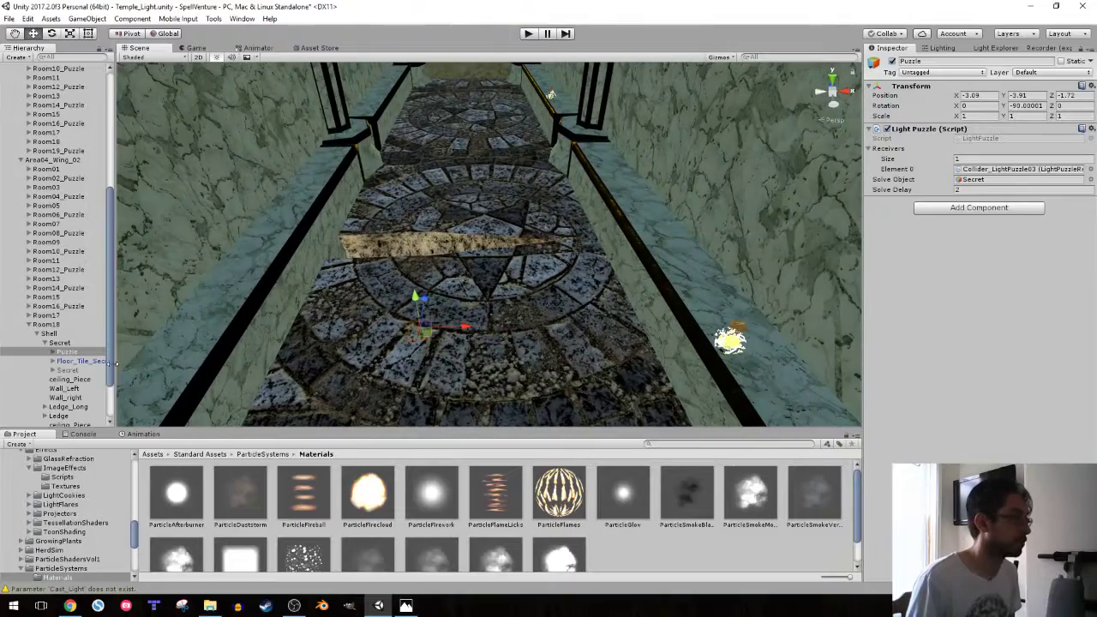
# - Preview the inner Secret, leave it inactive, and collapse Shell and Room18
pyautogui.click(68, 371)
pyautogui.click(892, 62)
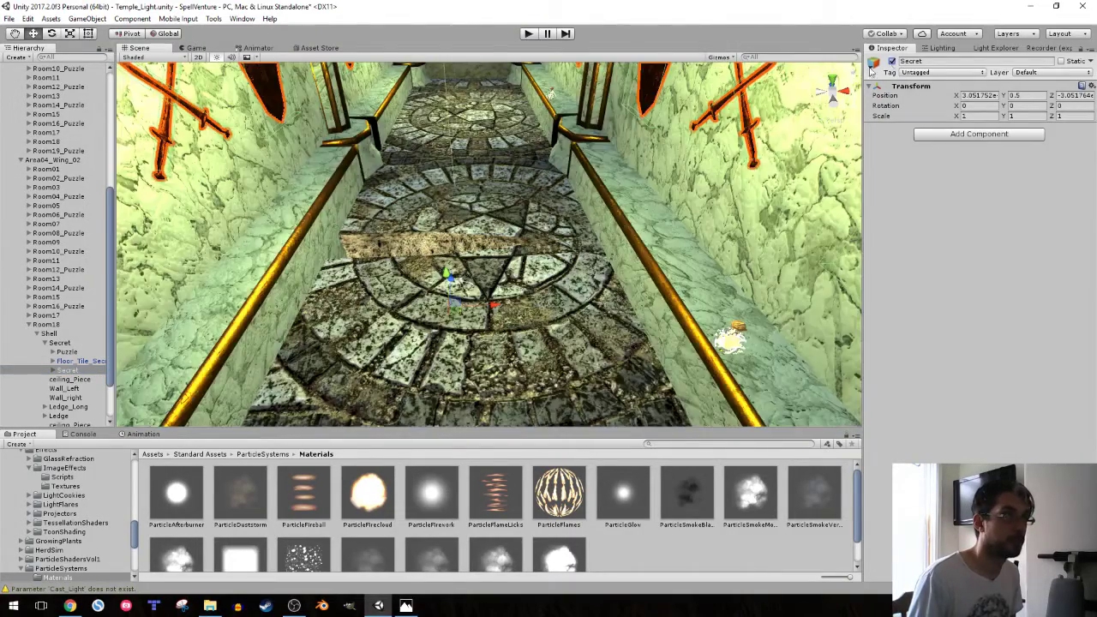
pyautogui.moveTo(463, 212)
pyautogui.mouseDown(button='right')
pyautogui.moveTo(466, 140)
pyautogui.moveTo(805, 95)
pyautogui.mouseUp(button='right')
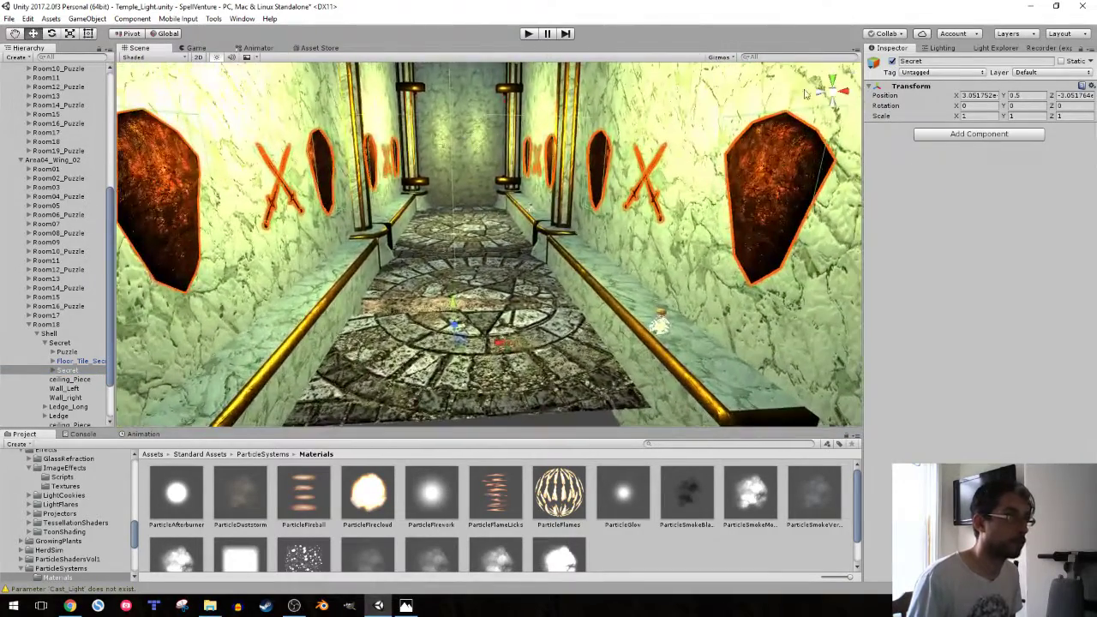
pyautogui.click(892, 61)
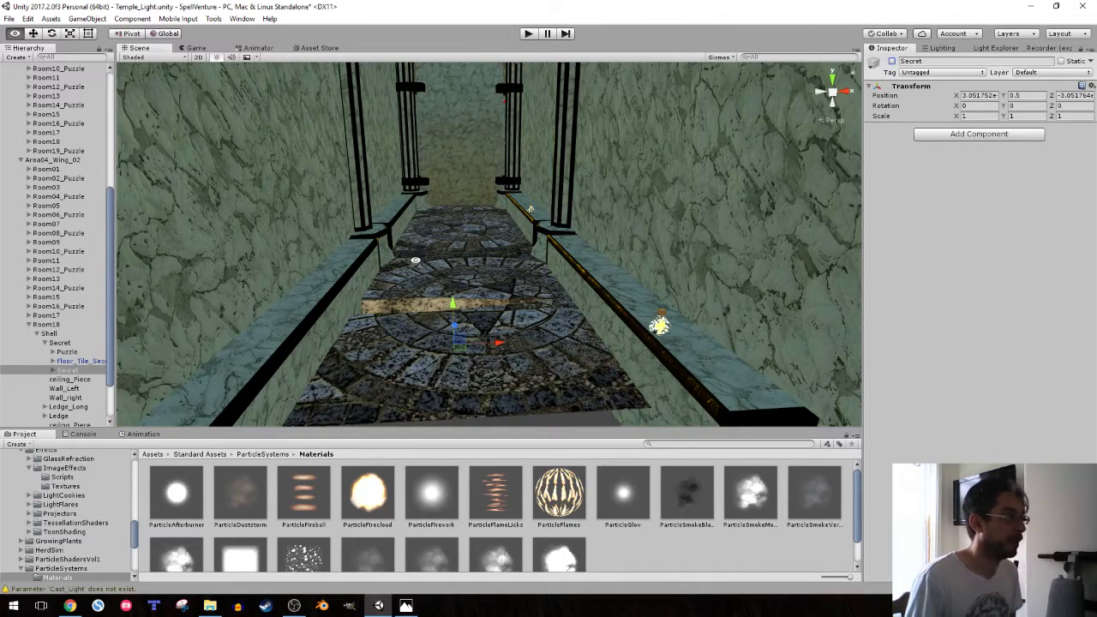
pyautogui.moveTo(416, 263); pyautogui.dragTo(406, 279, button='right')
pyautogui.click(45, 334)
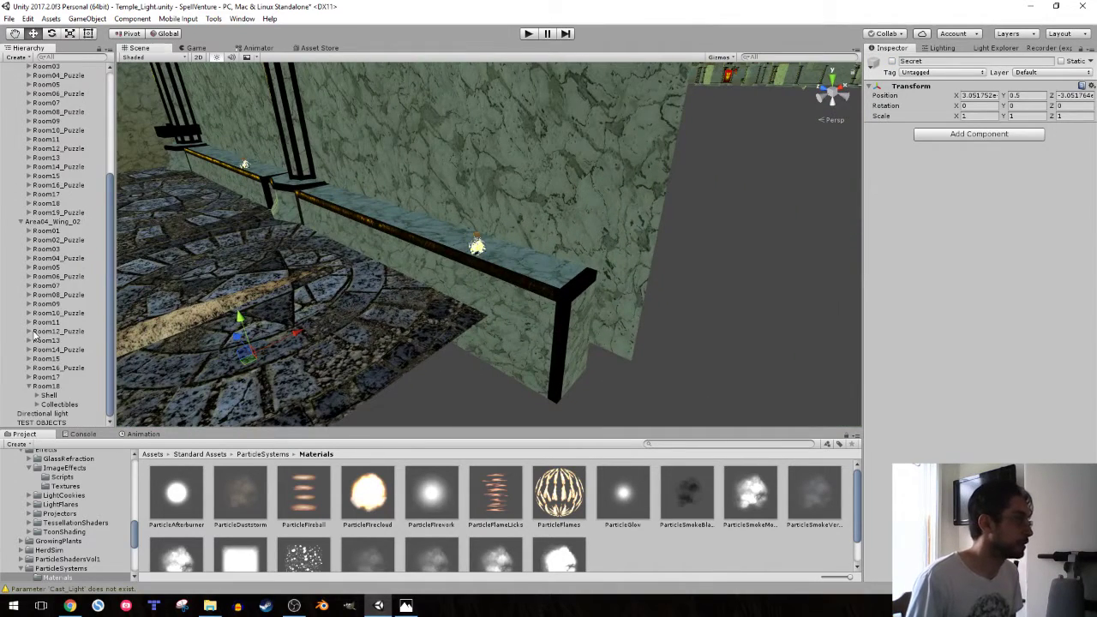
pyautogui.click(29, 389)
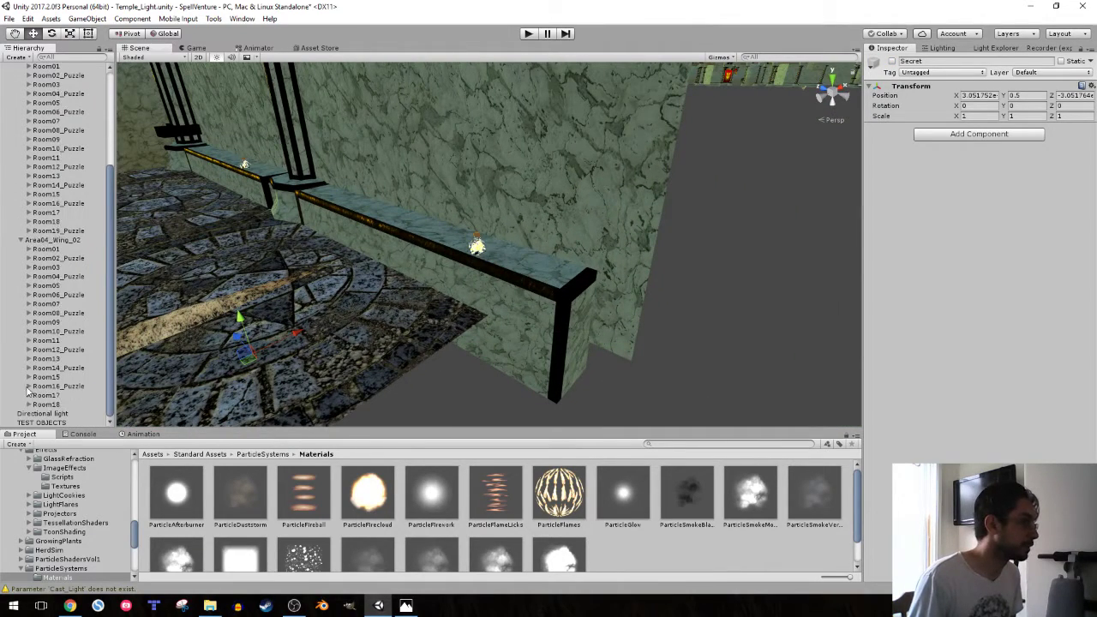
# - Duplicate Room19_Puzzle into Area04_Wing_02 and set its X to 240.4
pyautogui.doubleClick(62, 231)
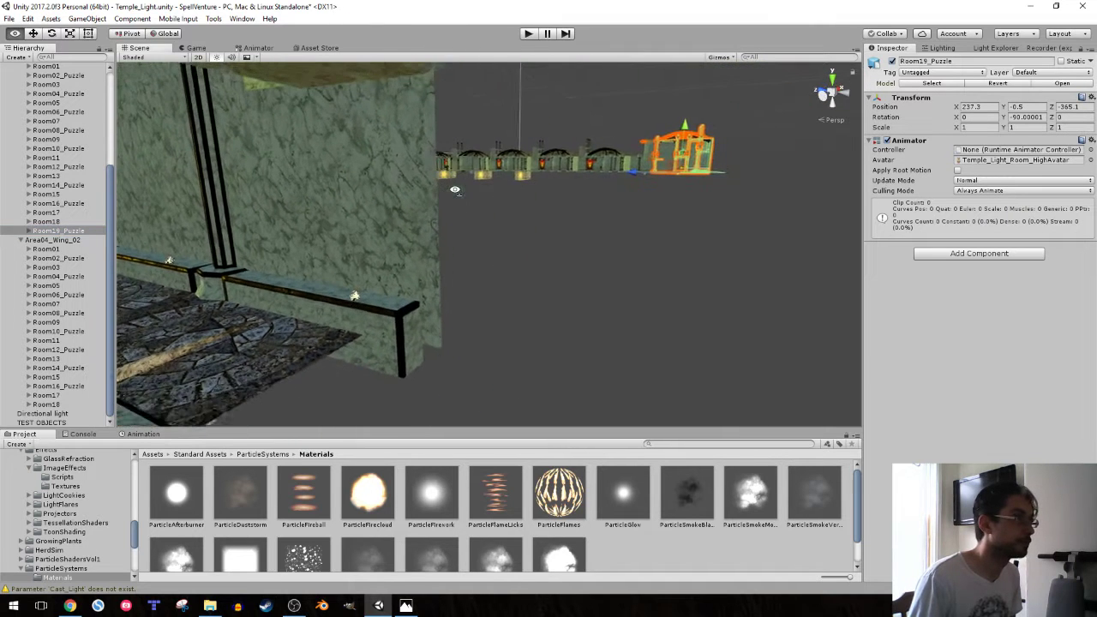
pyautogui.hotkey('ctrl', 'd')
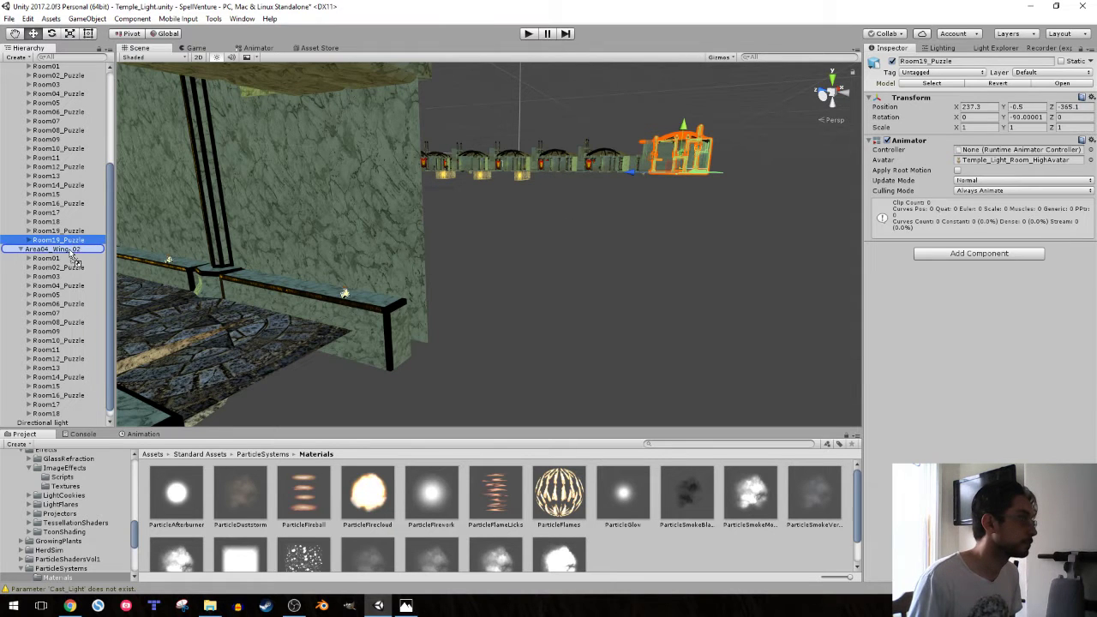
pyautogui.moveTo(73, 257); pyautogui.dragTo(72, 250)
pyautogui.moveTo(360, 283)
pyautogui.keyDown('alt'); pyautogui.mouseDown()
pyautogui.moveTo(397, 242)
pyautogui.moveTo(538, 210)
pyautogui.mouseUp(); pyautogui.keyUp('alt')
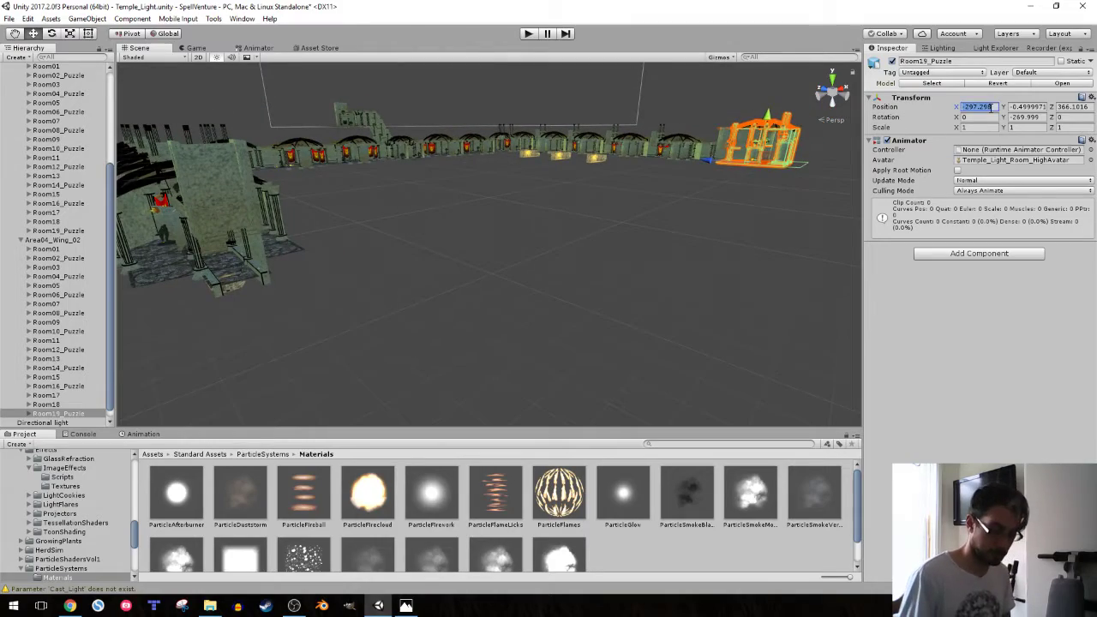
pyautogui.write('240.4f')
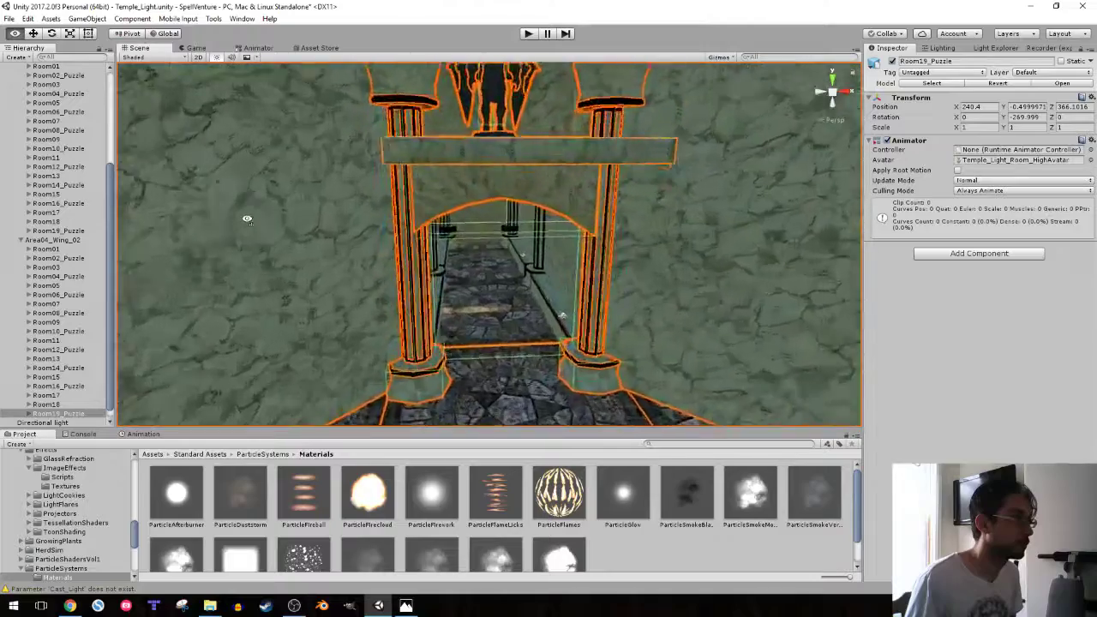
# - Fly into the copied room and select the sunburst LightMedallion
pyautogui.moveTo(239, 233)
pyautogui.mouseDown(button='right')
pyautogui.moveTo(233, 267)
pyautogui.moveTo(491, 159)
pyautogui.moveTo(676, 198)
pyautogui.mouseUp(button='right')
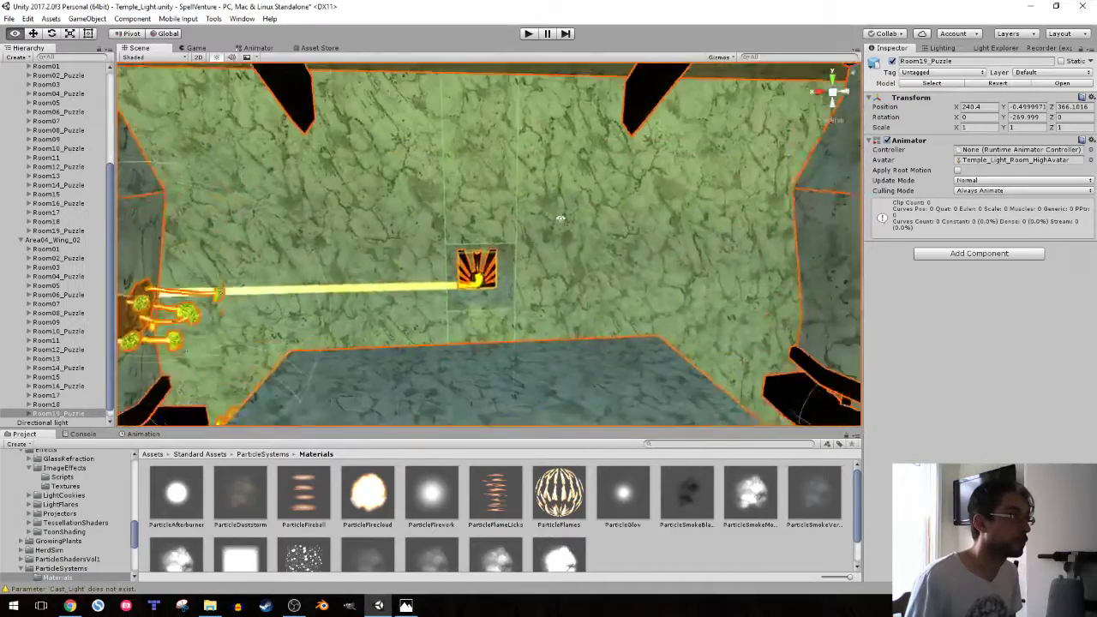
pyautogui.moveTo(676, 198); pyautogui.dragTo(505, 253, button='right')
pyautogui.click(505, 253)
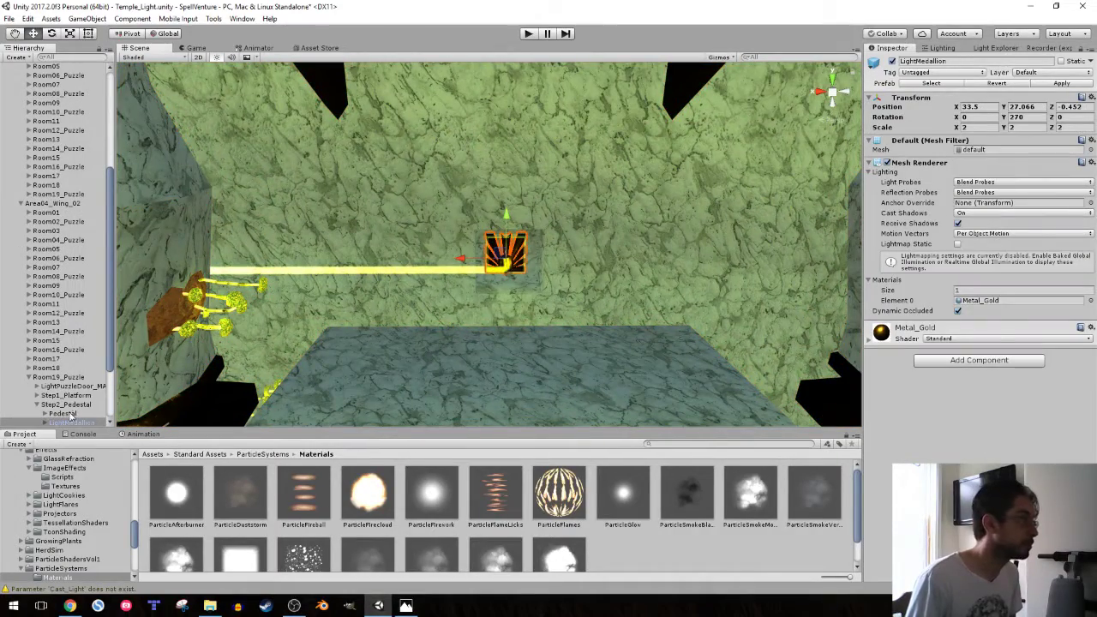
# - Select MedallionTrail and undo its accidental move to restore its original position
pyautogui.scroll(-2, 60, 419)
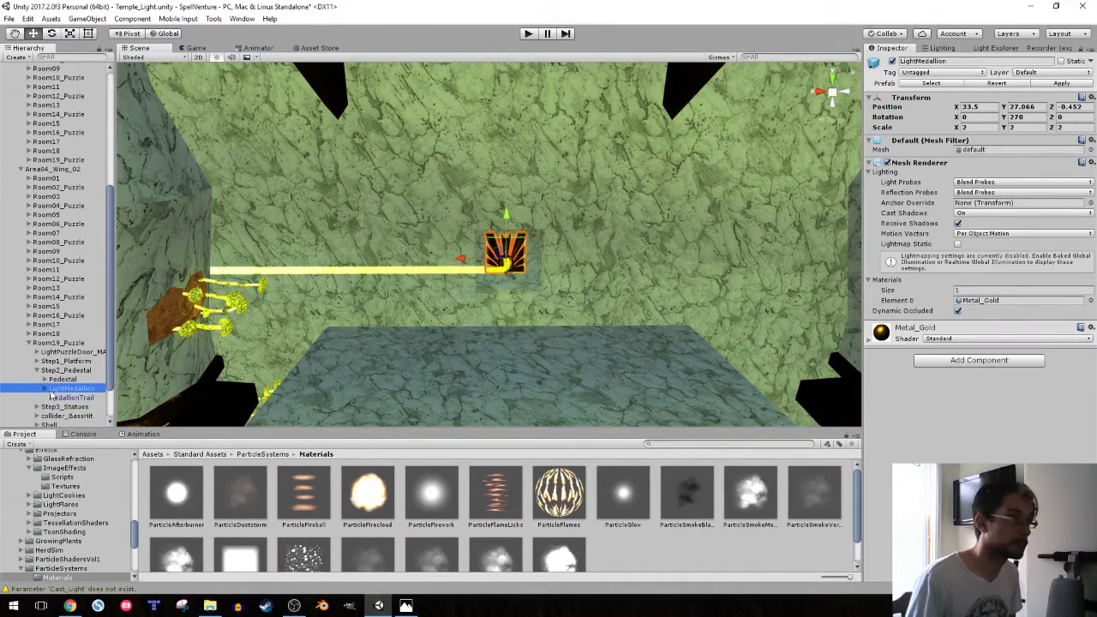
pyautogui.click(66, 398)
pyautogui.moveTo(517, 257)
pyautogui.keyDown('alt'); pyautogui.mouseDown()
pyautogui.moveTo(649, 147)
pyautogui.moveTo(641, 160)
pyautogui.mouseUp(); pyautogui.keyUp('alt')
pyautogui.moveTo(641, 160); pyautogui.dragTo(649, 83, button='middle')
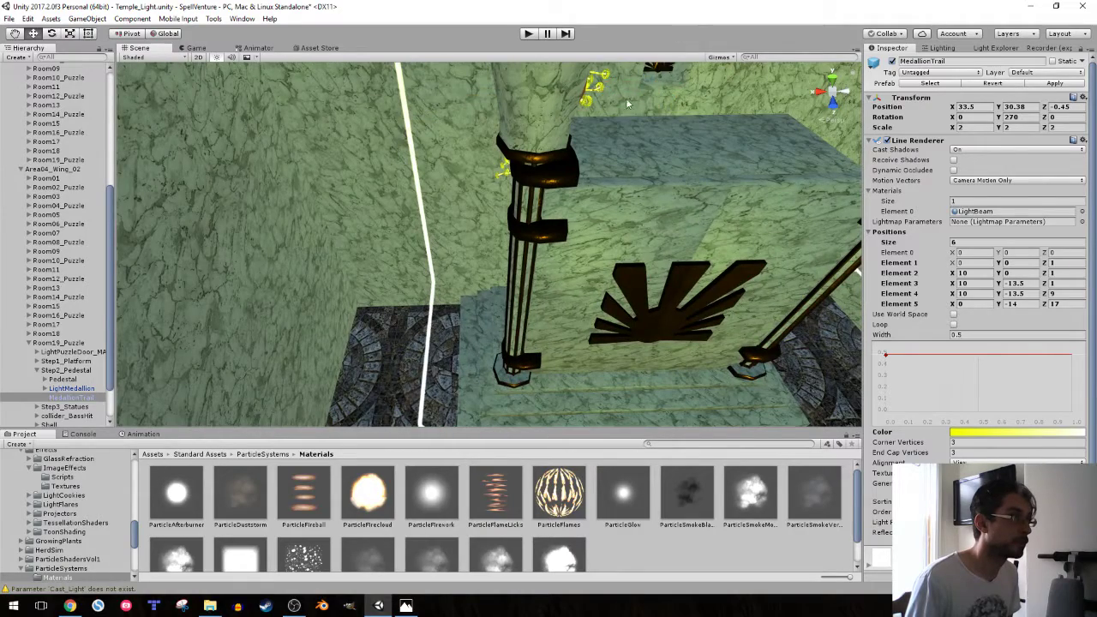
pyautogui.hotkey('ctrl', 'z')
pyautogui.keyDown('alt'); pyautogui.moveTo(589, 157); pyautogui.dragTo(580, 138); pyautogui.keyUp('alt')
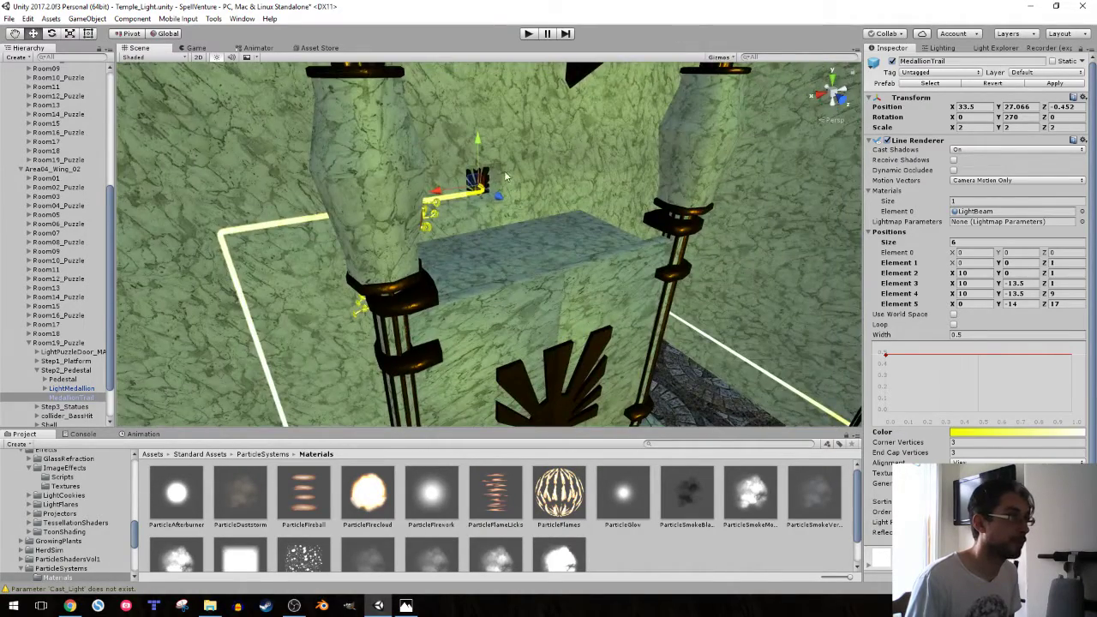
pyautogui.keyDown('alt'); pyautogui.moveTo(505, 176); pyautogui.dragTo(715, 192); pyautogui.keyUp('alt')
# - Select Light_Receiver under LightMedallion and confirm MedallionTrail is its Hint Line
pyautogui.click(56, 390)
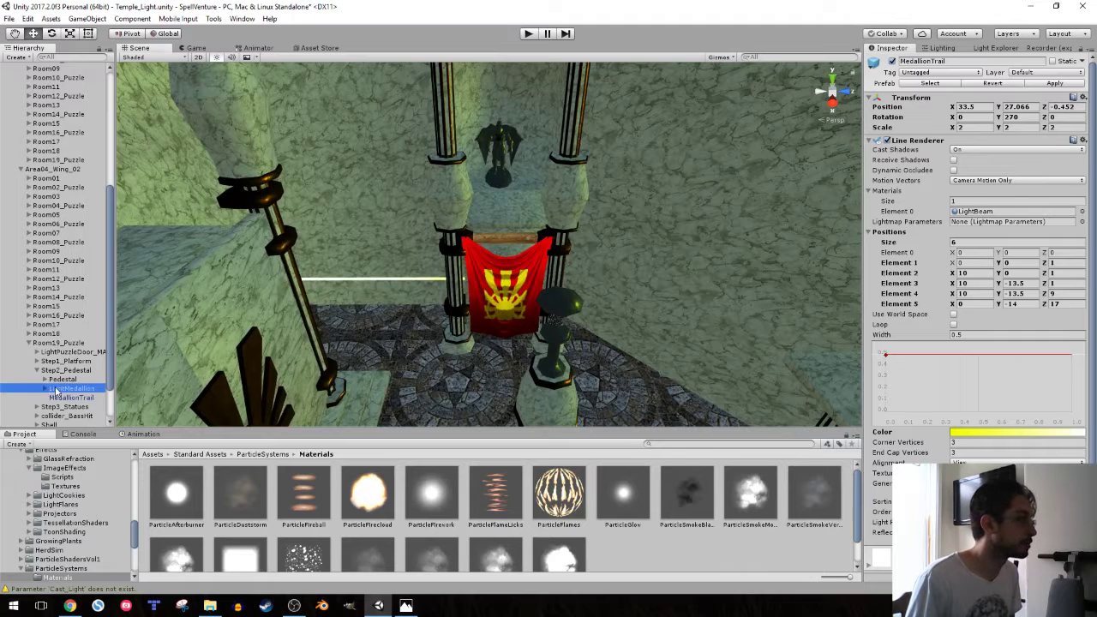
pyautogui.click(45, 388)
pyautogui.click(66, 398)
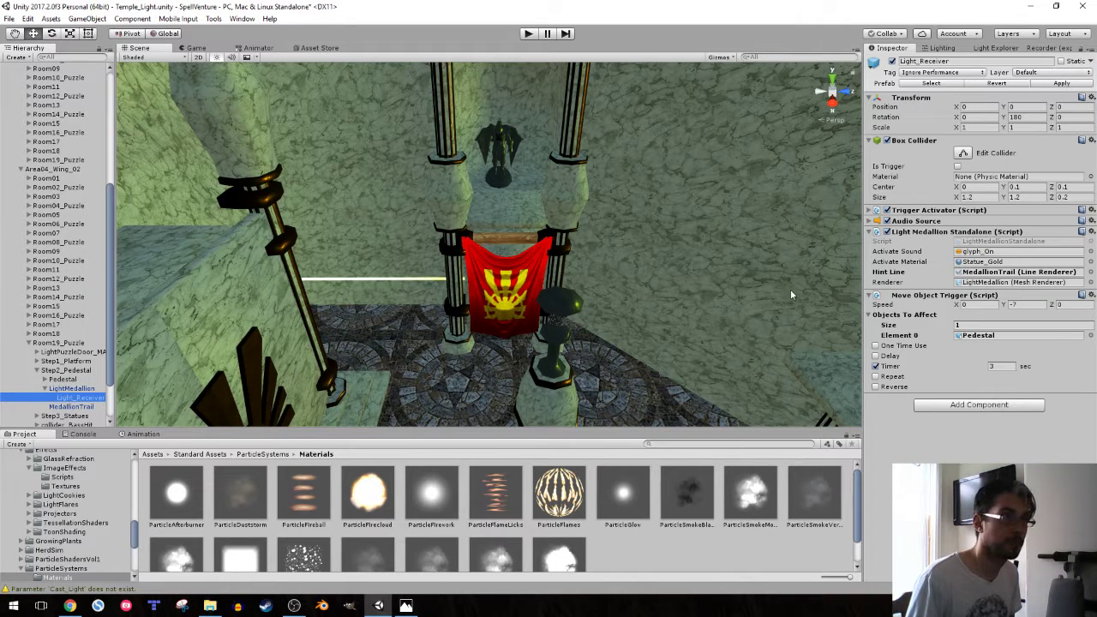
pyautogui.click(984, 274)
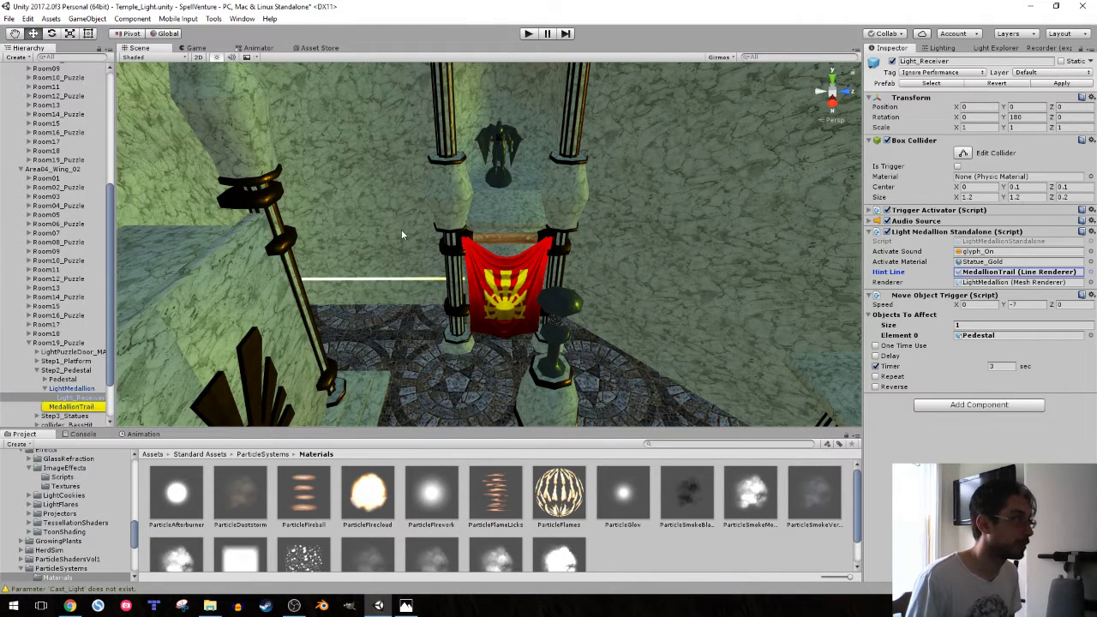
pyautogui.keyDown('alt'); pyautogui.moveTo(401, 228); pyautogui.dragTo(138, 265); pyautogui.keyUp('alt')
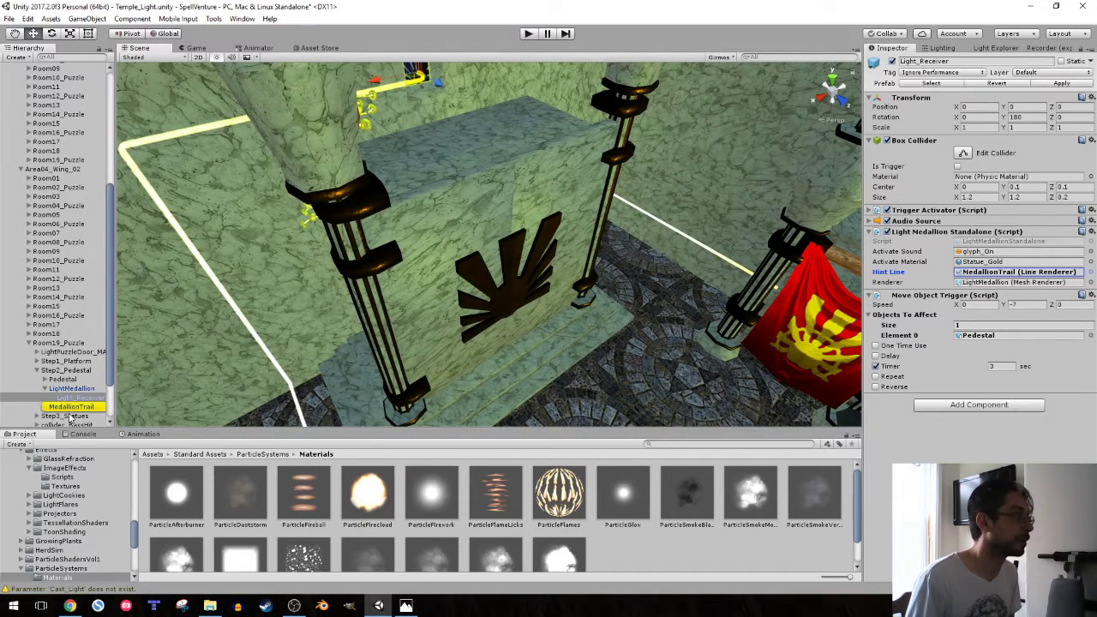
pyautogui.click(67, 407)
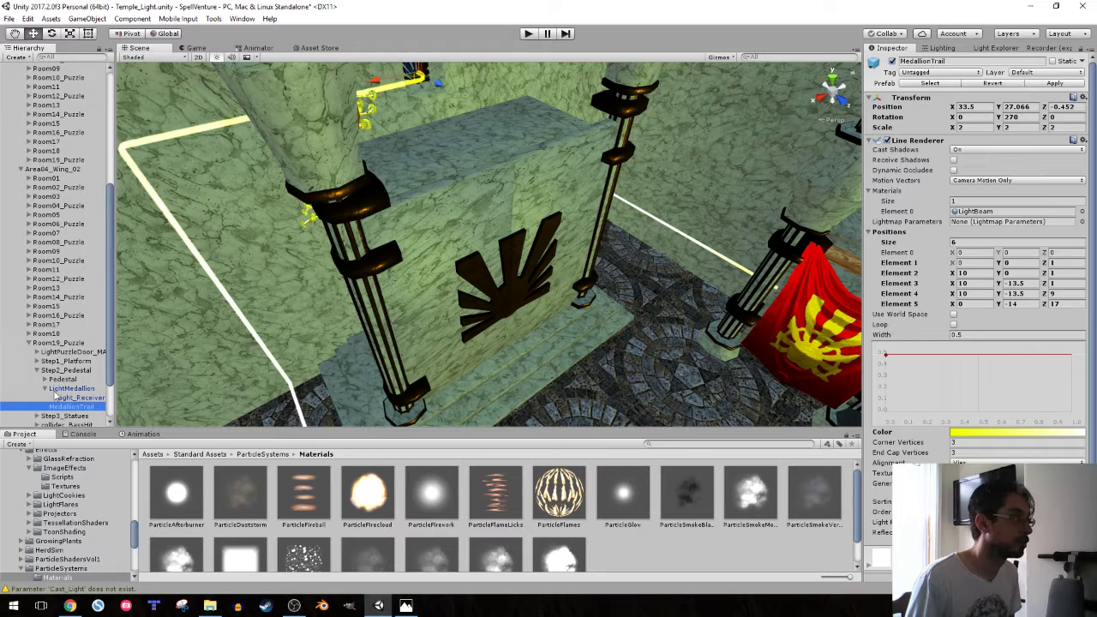
# - Confirm Light_Receiver's trigger moves the Pedestal (speed -7 on Y, 3-second timer), then select Pedestal
pyautogui.click(69, 399)
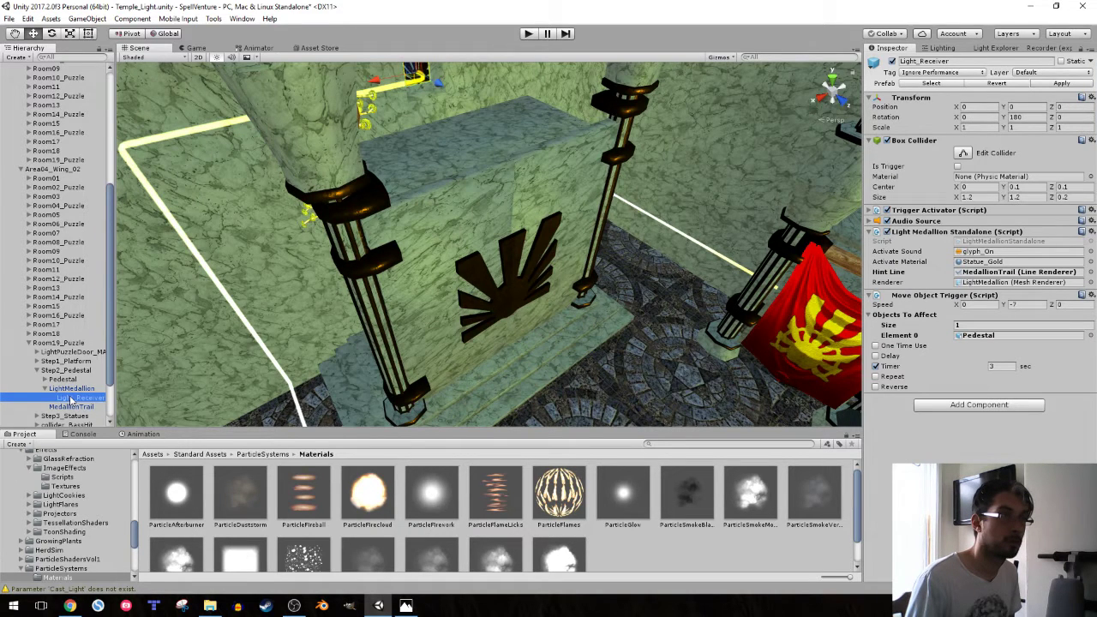
pyautogui.keyDown('alt'); pyautogui.moveTo(428, 249); pyautogui.dragTo(355, 253); pyautogui.keyUp('alt')
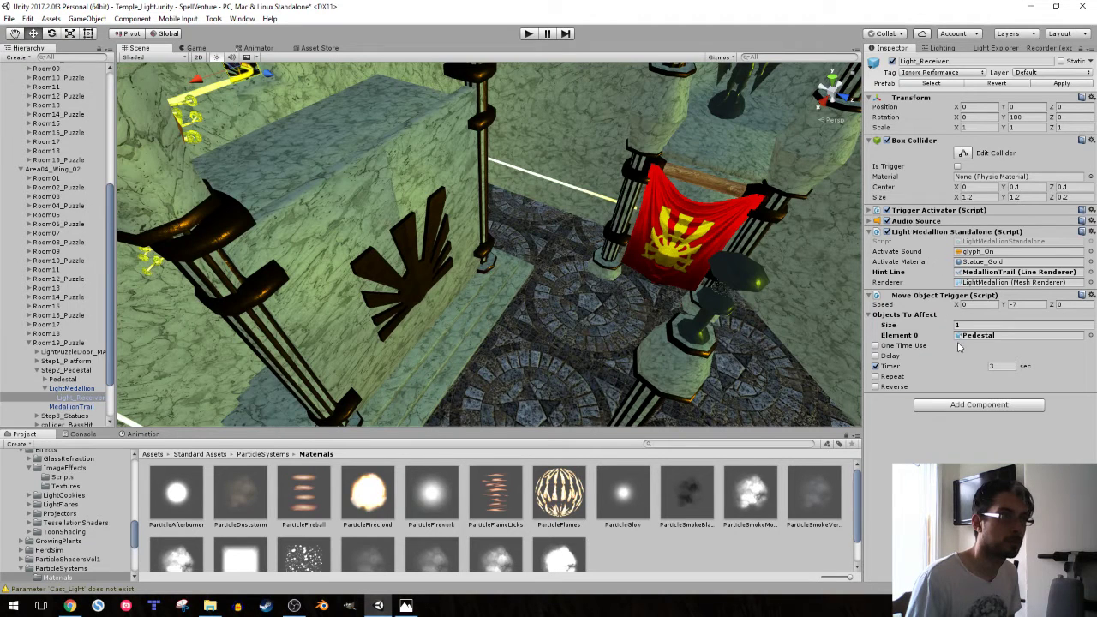
pyautogui.moveTo(962, 347)
pyautogui.moveTo(948, 397)
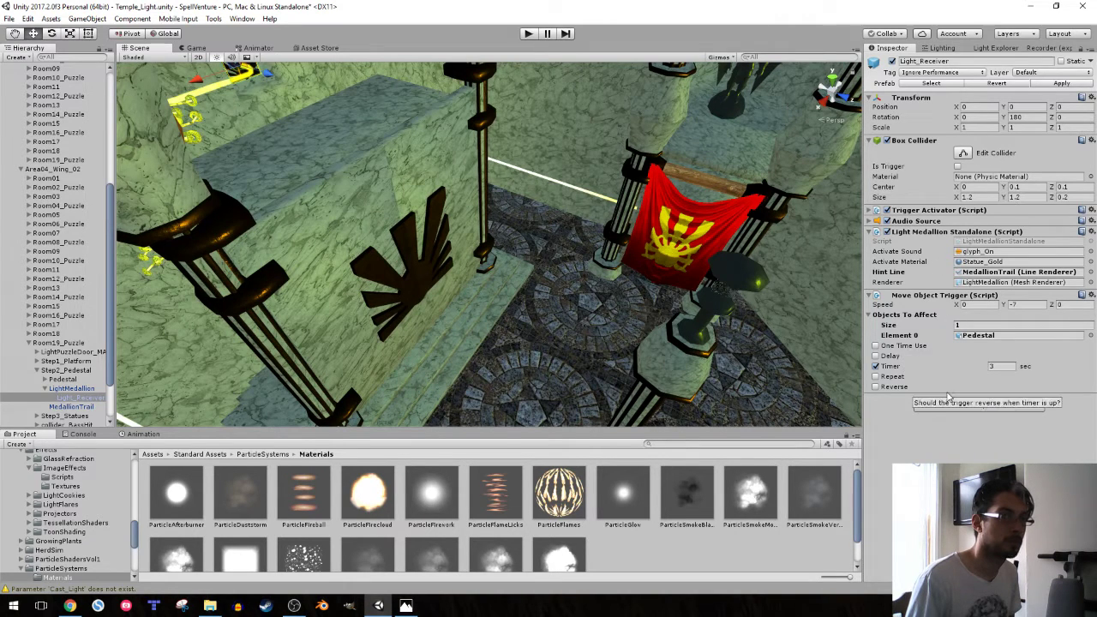
pyautogui.click(994, 335)
pyautogui.click(48, 379)
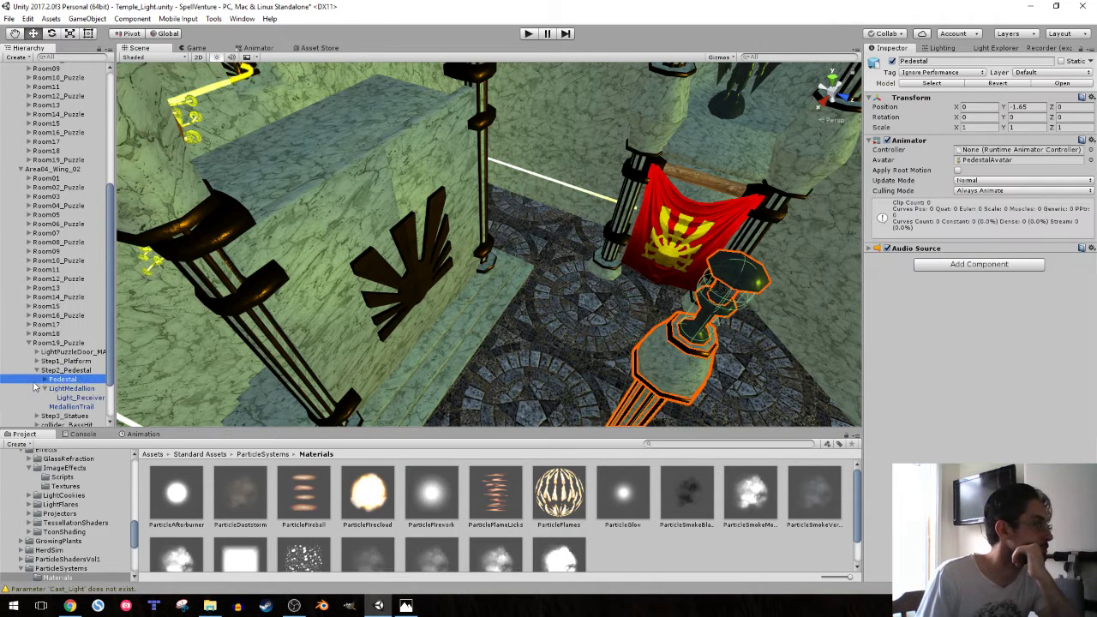
# - Expand Pedestal's children, review its doorSlide_Open 3 Audio Source, and begin saving from the File menu
pyautogui.click(46, 379)
pyautogui.scroll(-2, 70, 401)
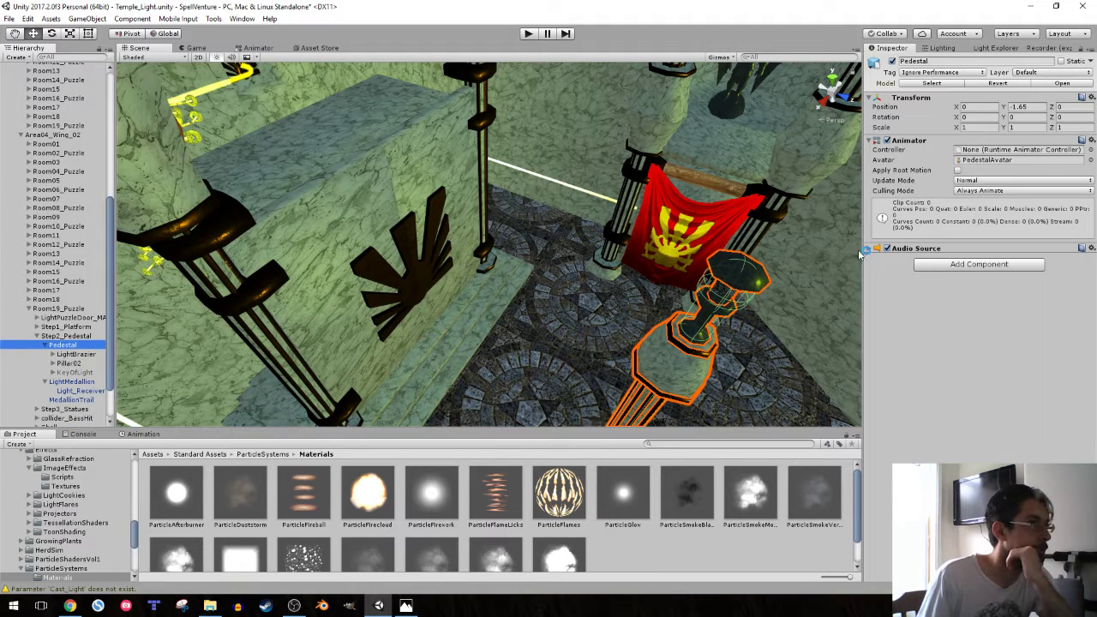
pyautogui.click(901, 248)
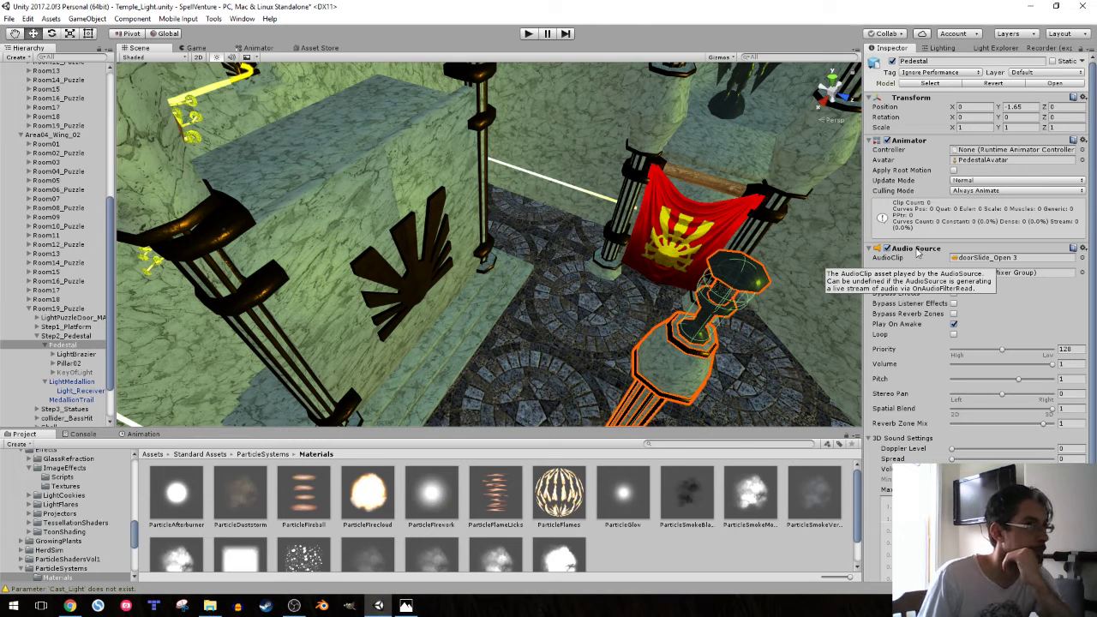
pyautogui.click(917, 249)
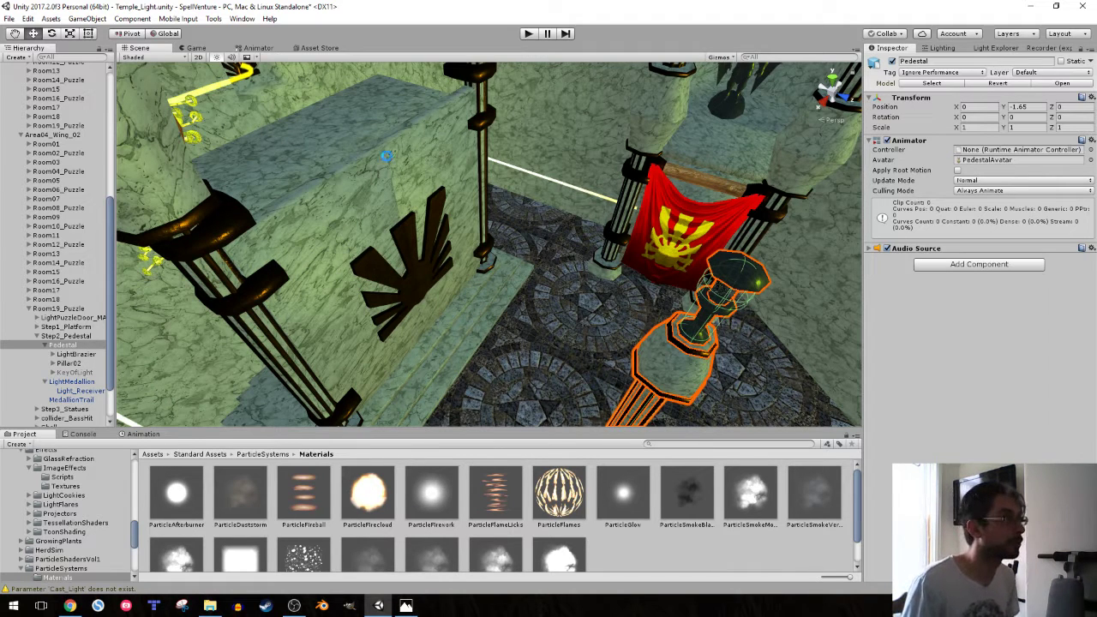
pyautogui.click(10, 18)
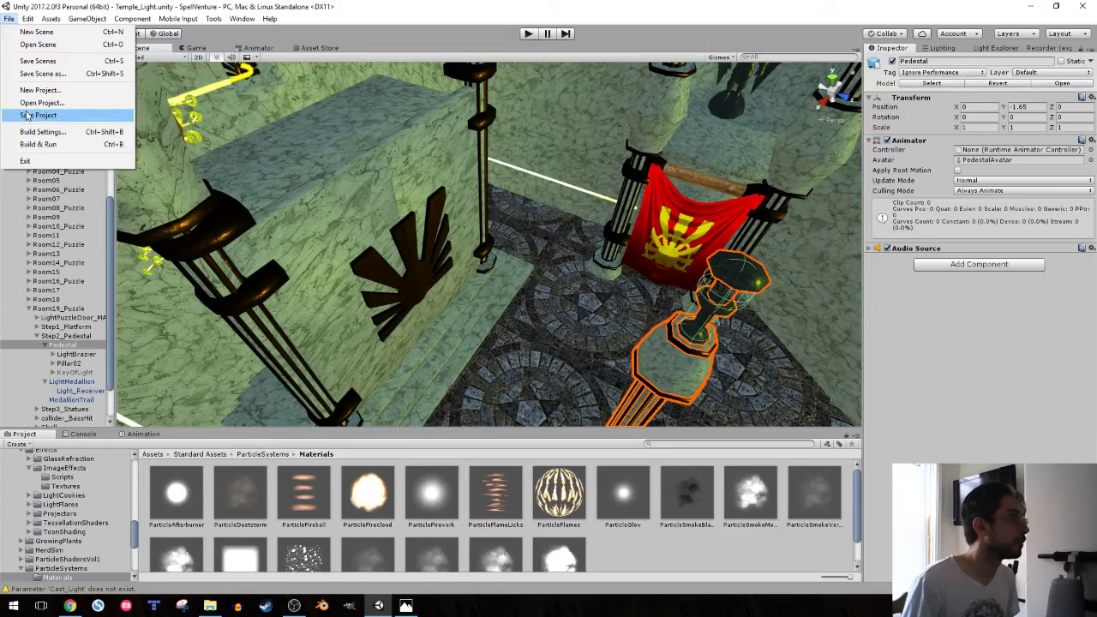
# - Save the project and fly the Scene view past the pillars and brazier wall back to the Pedestal
pyautogui.click(30, 115)
pyautogui.moveTo(453, 225)
pyautogui.mouseDown(button='right')
pyautogui.moveTo(440, 185)
pyautogui.moveTo(228, 146)
pyautogui.mouseUp(button='right')
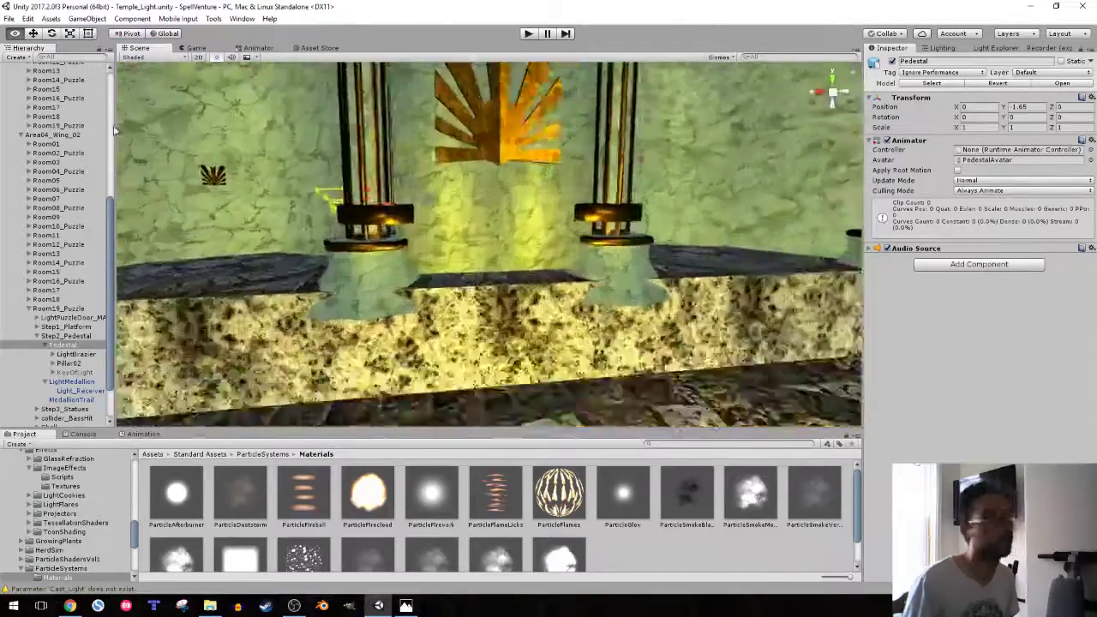
pyautogui.moveTo(228, 146)
pyautogui.mouseDown(button='right')
pyautogui.moveTo(114, 129)
pyautogui.moveTo(593, 119)
pyautogui.mouseUp(button='right')
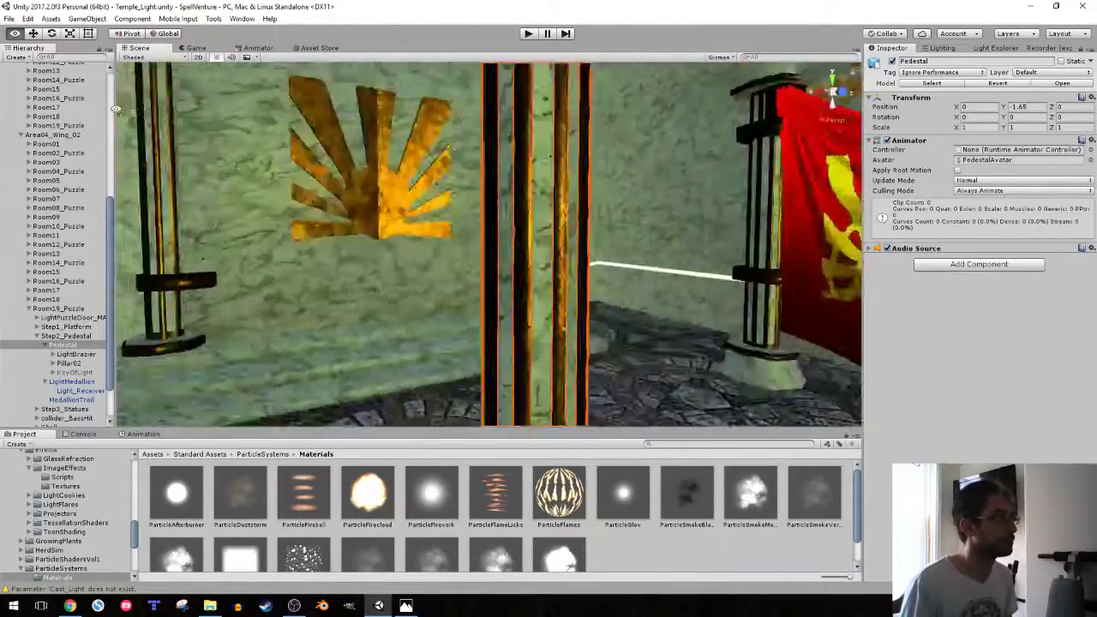
pyautogui.moveTo(593, 119); pyautogui.dragTo(105, 116, button='right')
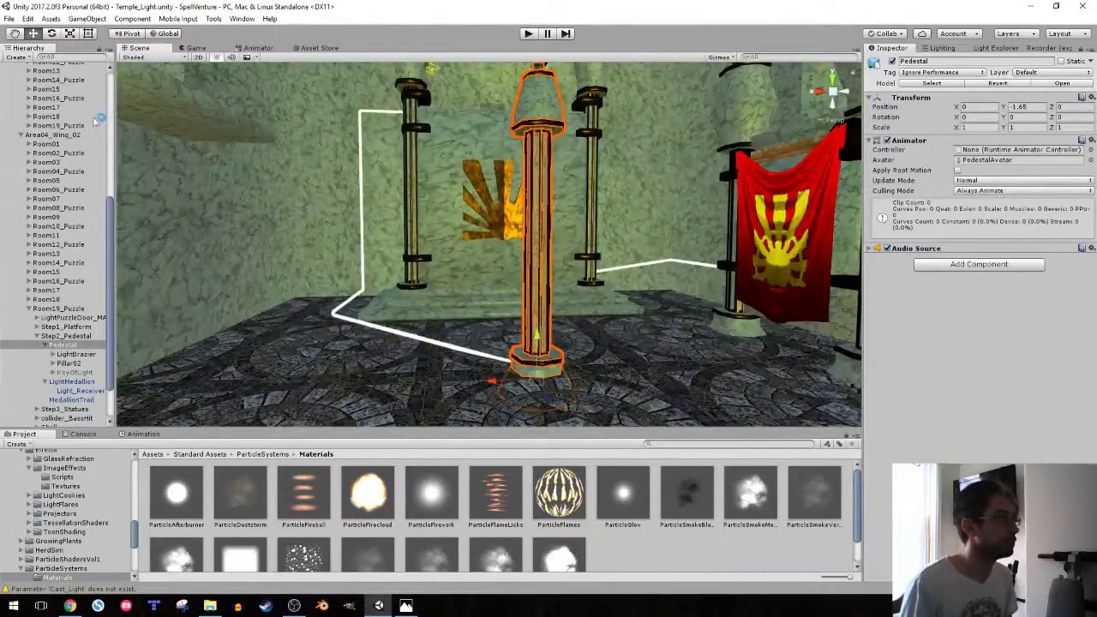
# - Collapse Pedestal, Room19_Puzzle, Area04_Wing_02, Area03_Wing_01, DUNGEON01 and Player in the Hierarchy
pyautogui.click(46, 345)
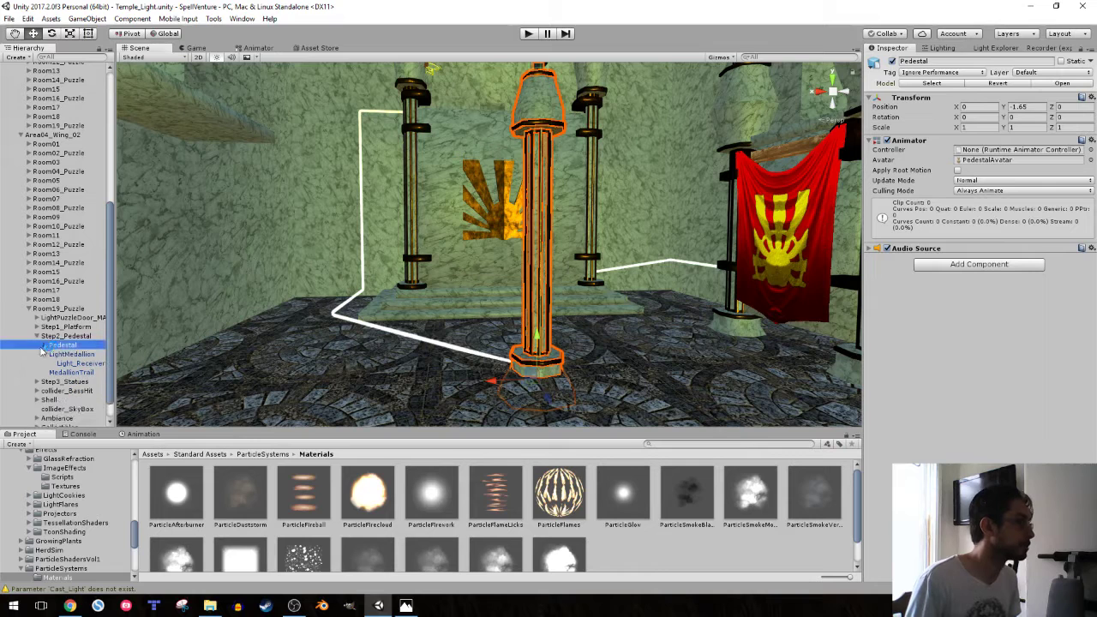
pyautogui.click(29, 308)
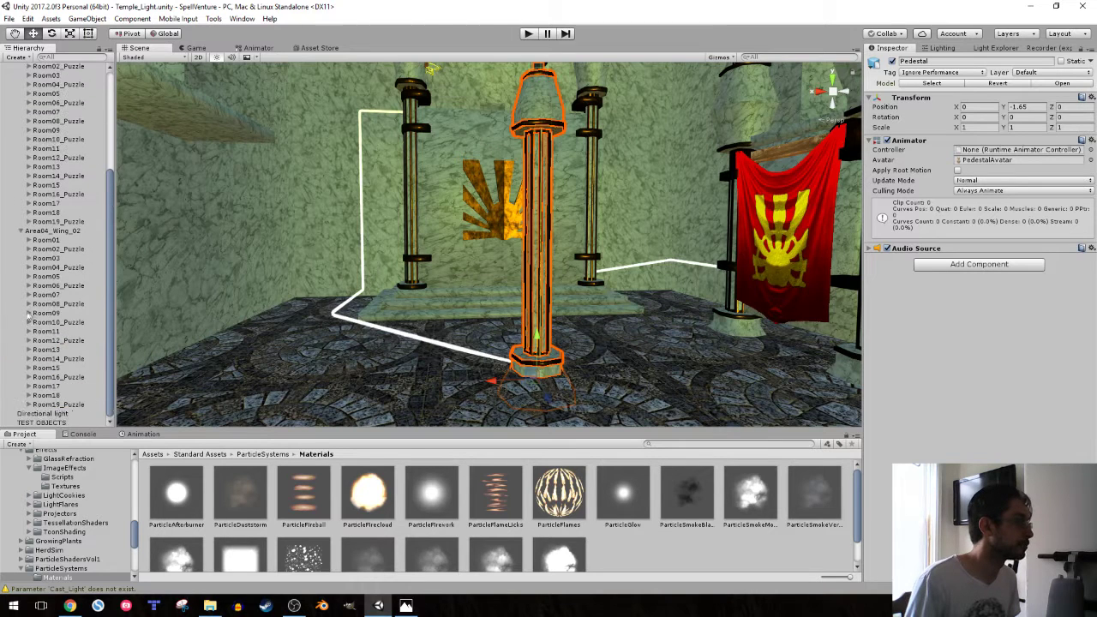
pyautogui.click(24, 231)
pyautogui.click(20, 195)
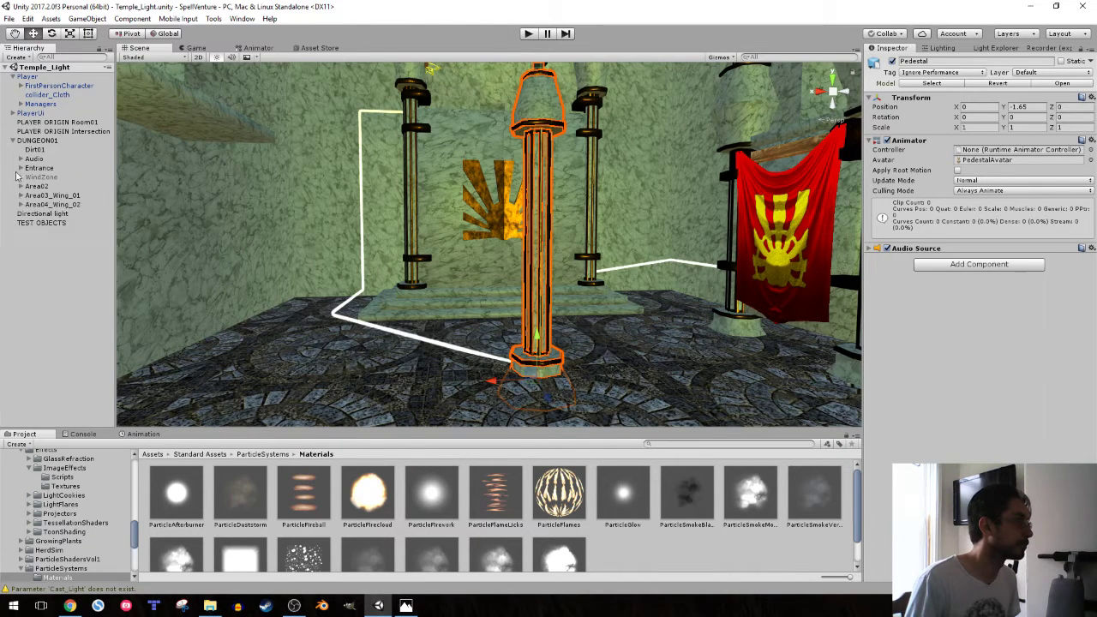
pyautogui.click(13, 140)
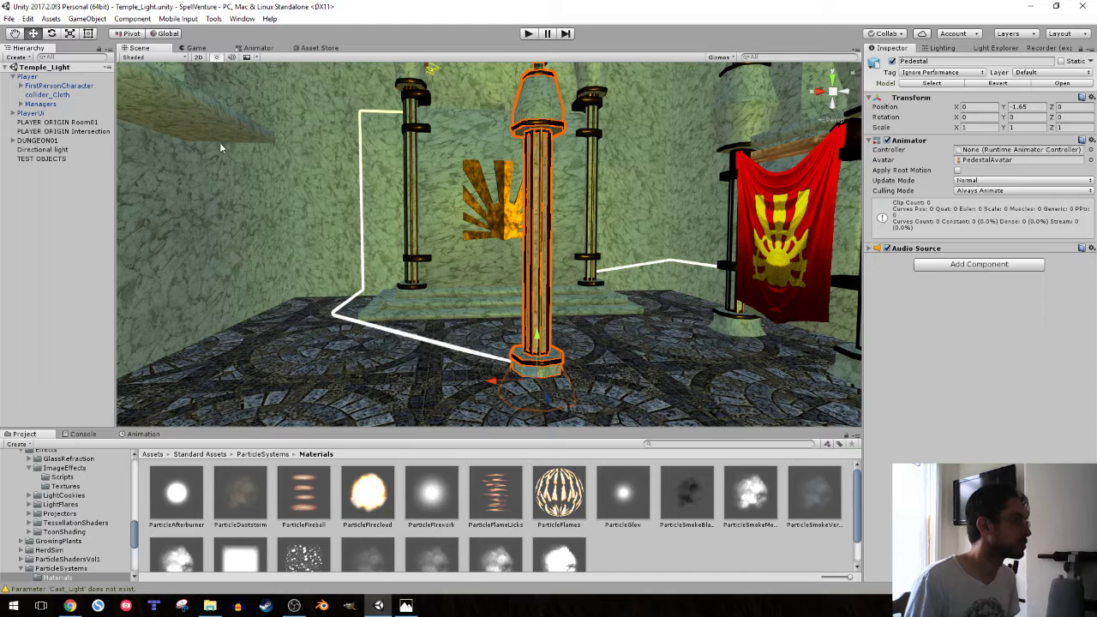
pyautogui.click(14, 76)
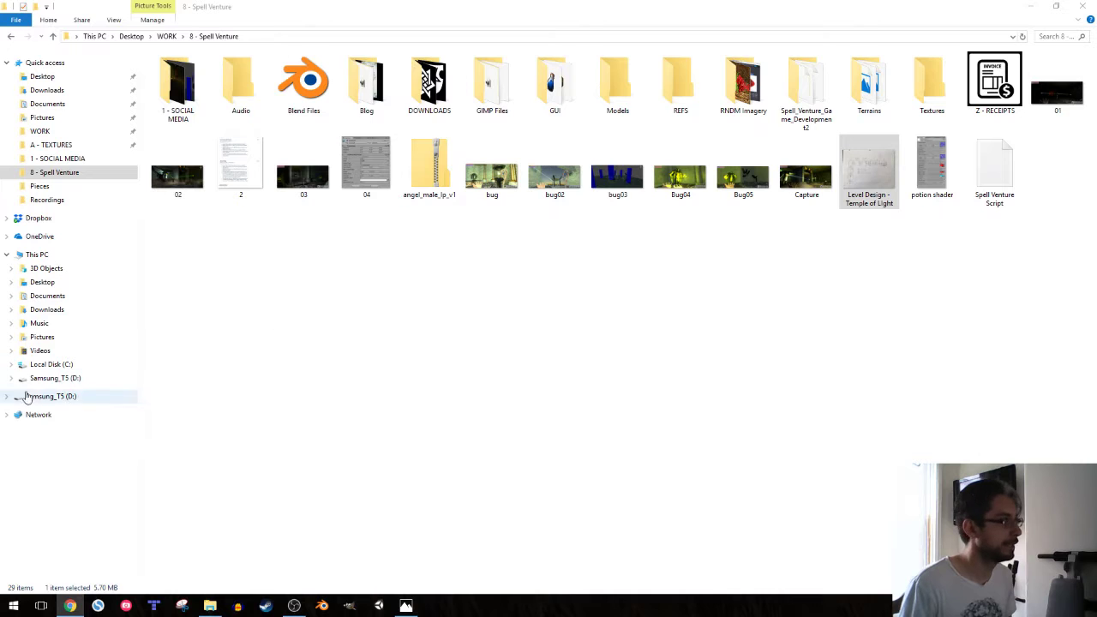
# - Open the Local Disk (C:) drive from This PC in File Explorer
pyautogui.click(50, 365)
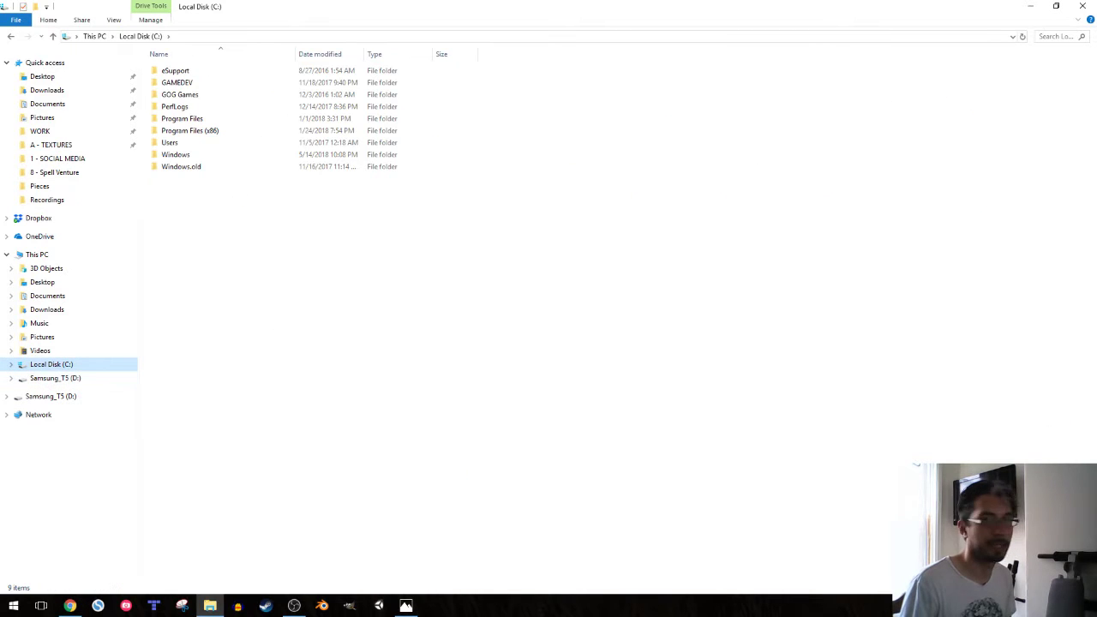